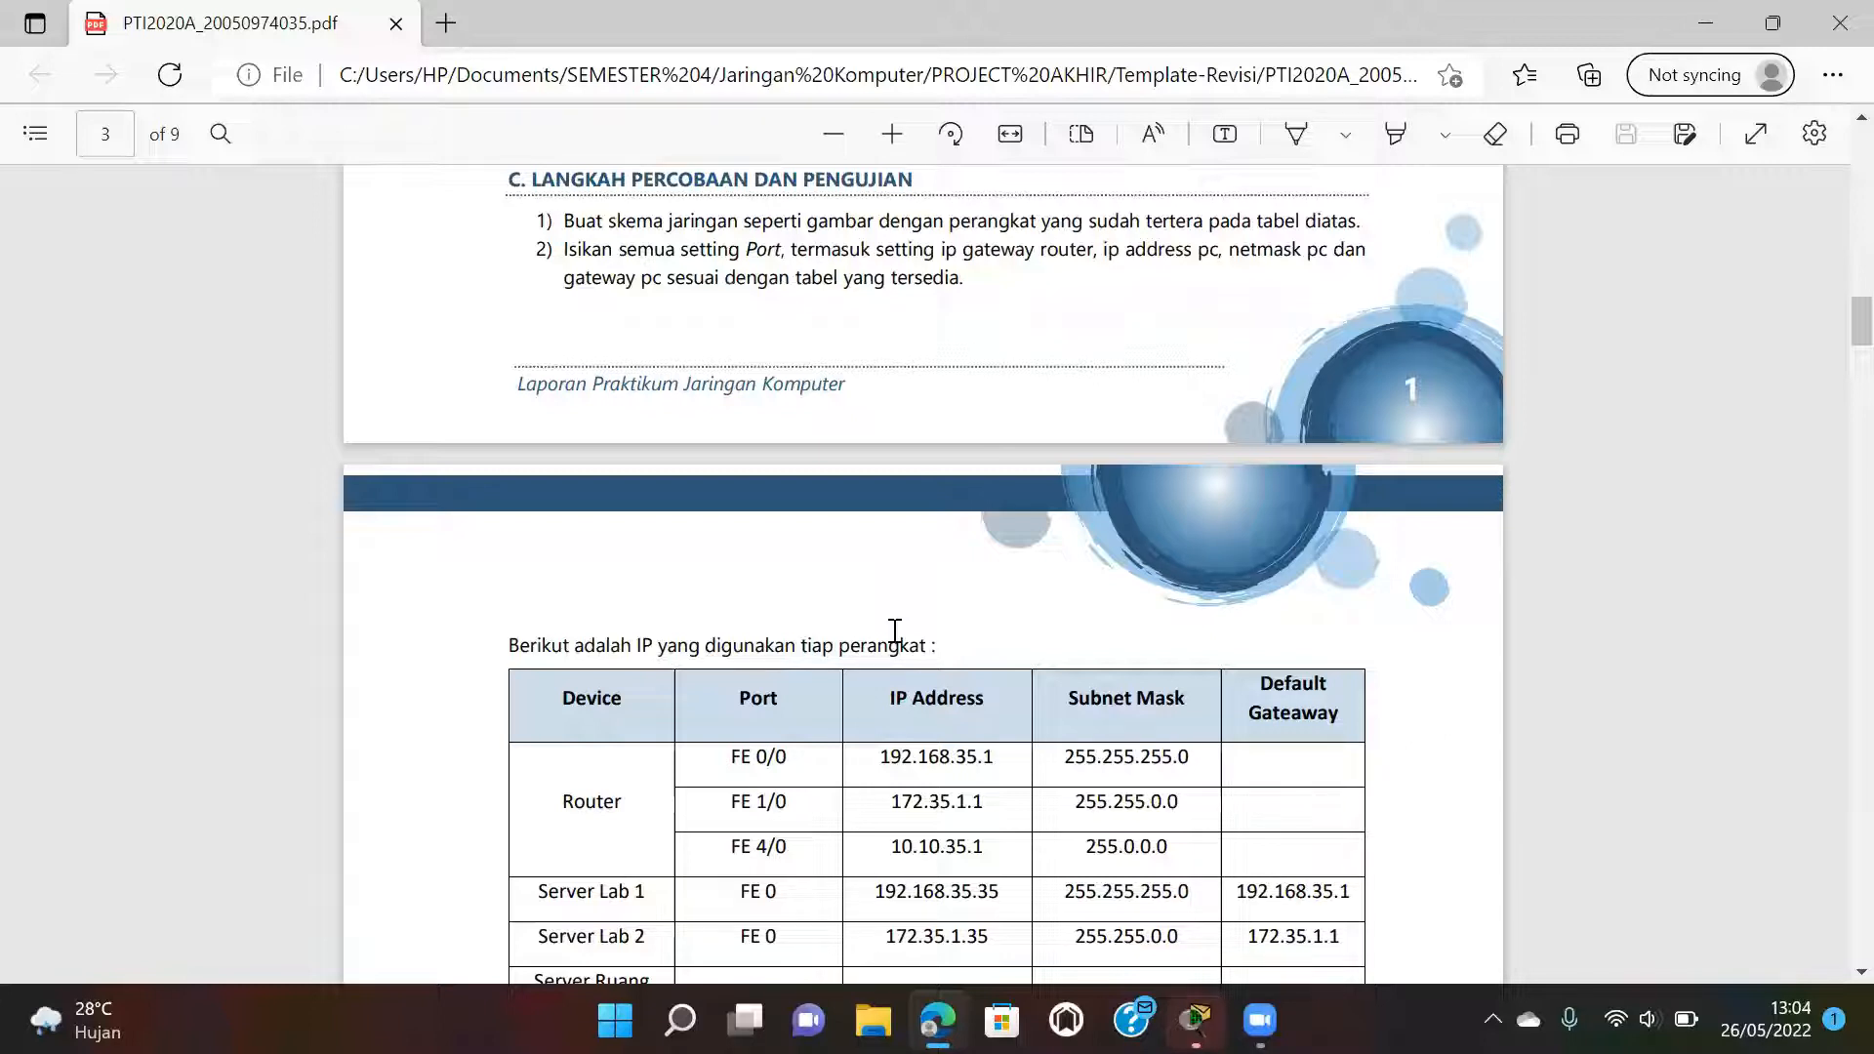
Switch from the lab report to the Packet Tracer network project.
{"action": "scroll", "coordinate": [991, 708], "scroll_direction": "down", "scroll_amount": 3}
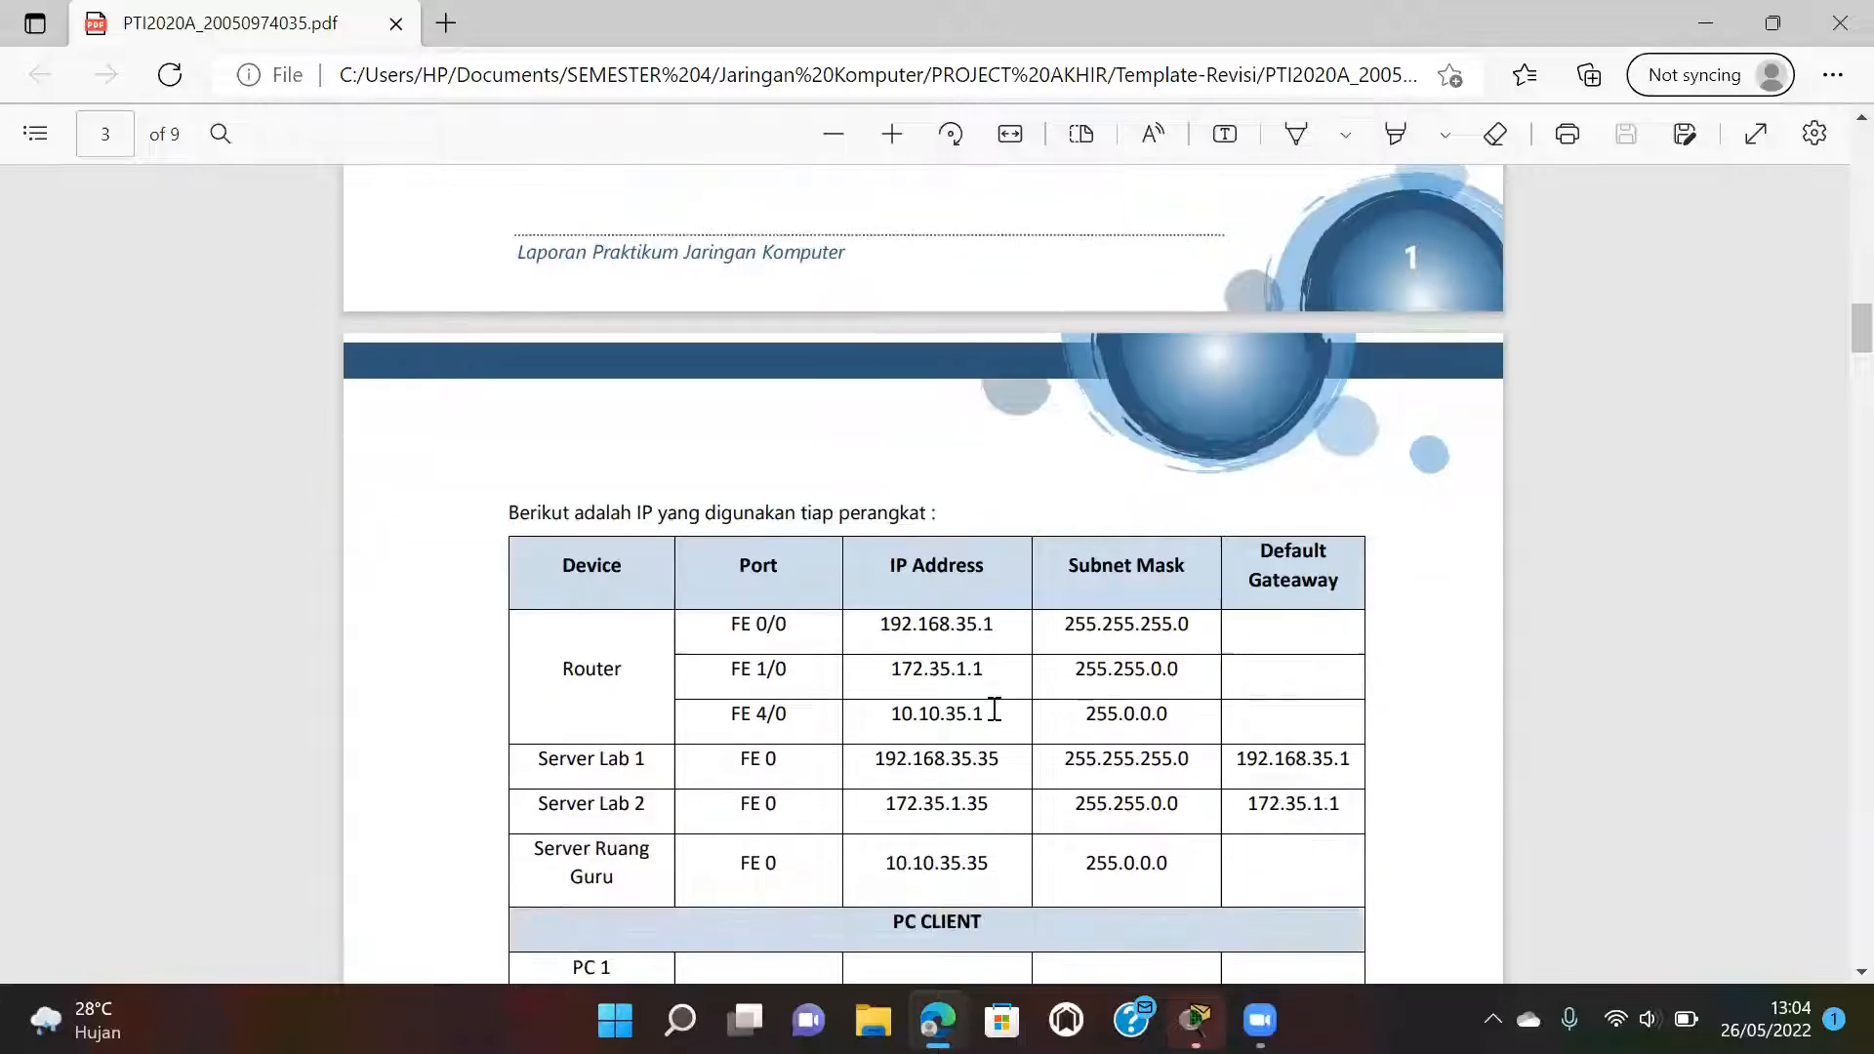
{"action": "scroll", "coordinate": [994, 708], "scroll_direction": "down", "scroll_amount": 2}
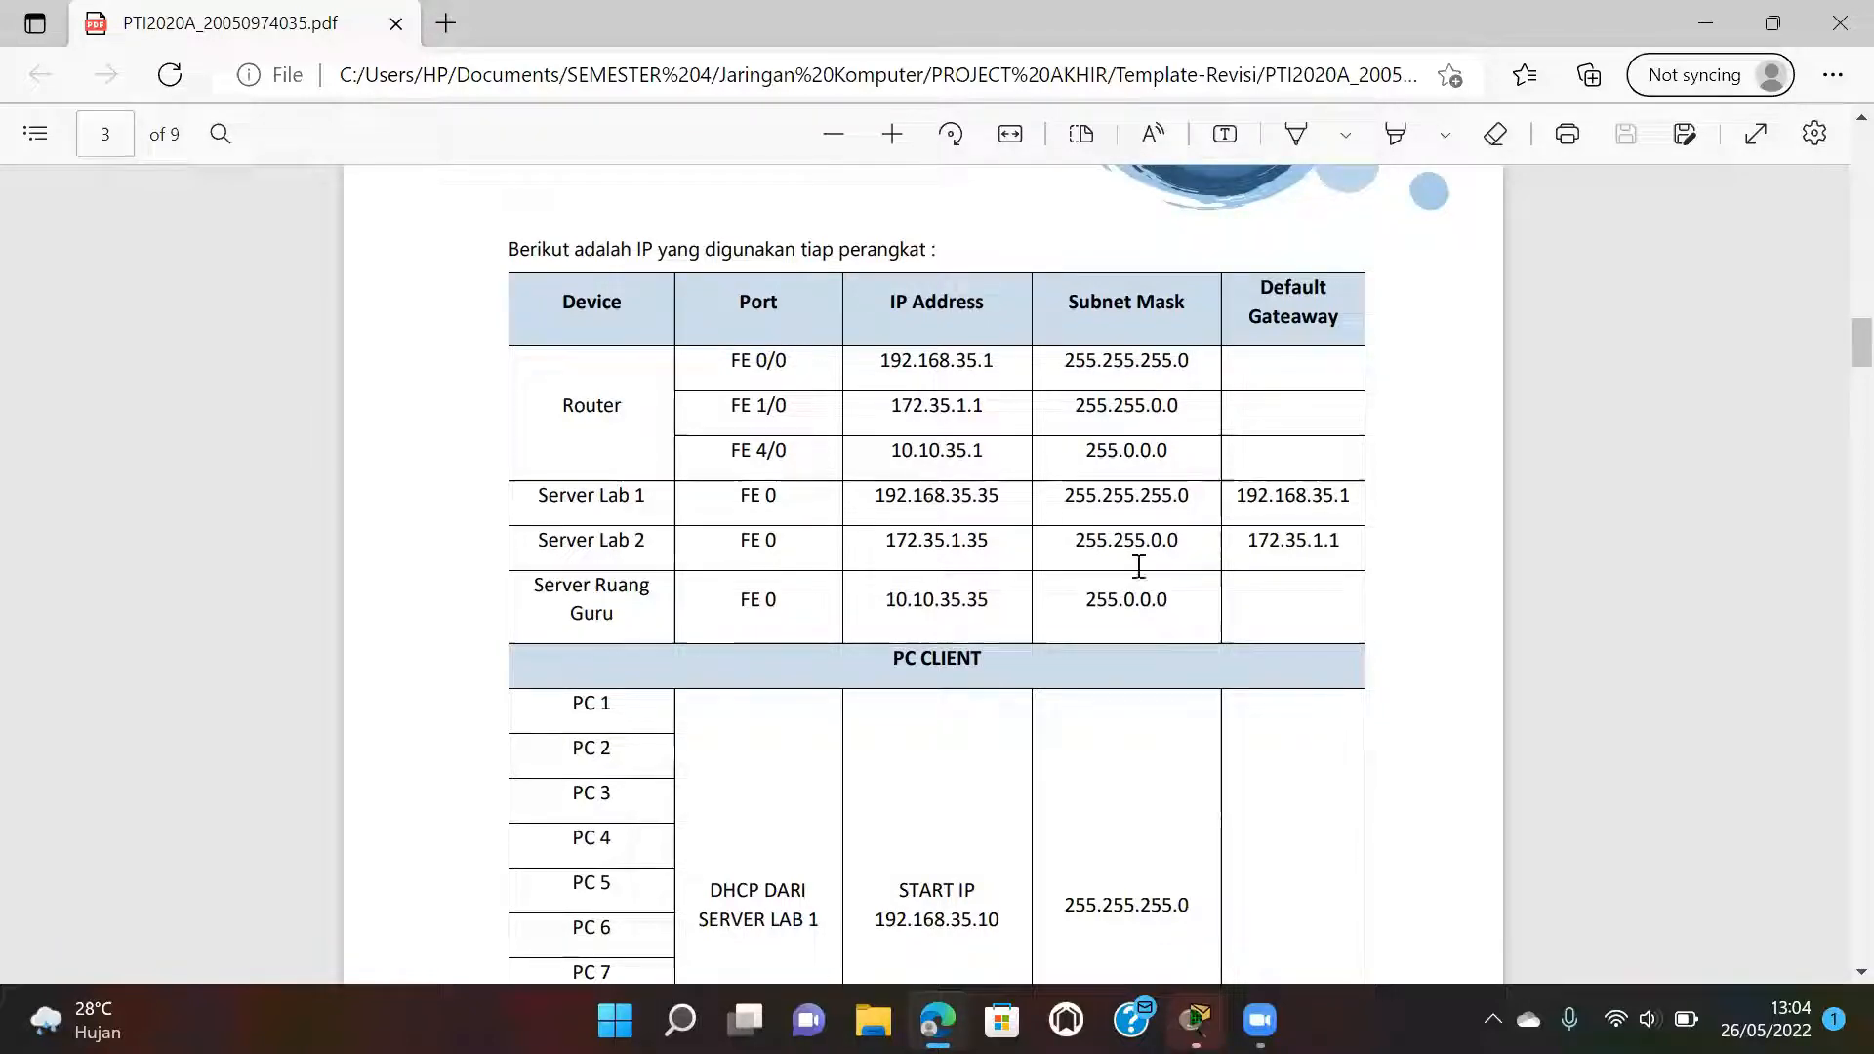
{"action": "mouse_move", "coordinate": [1194, 990]}
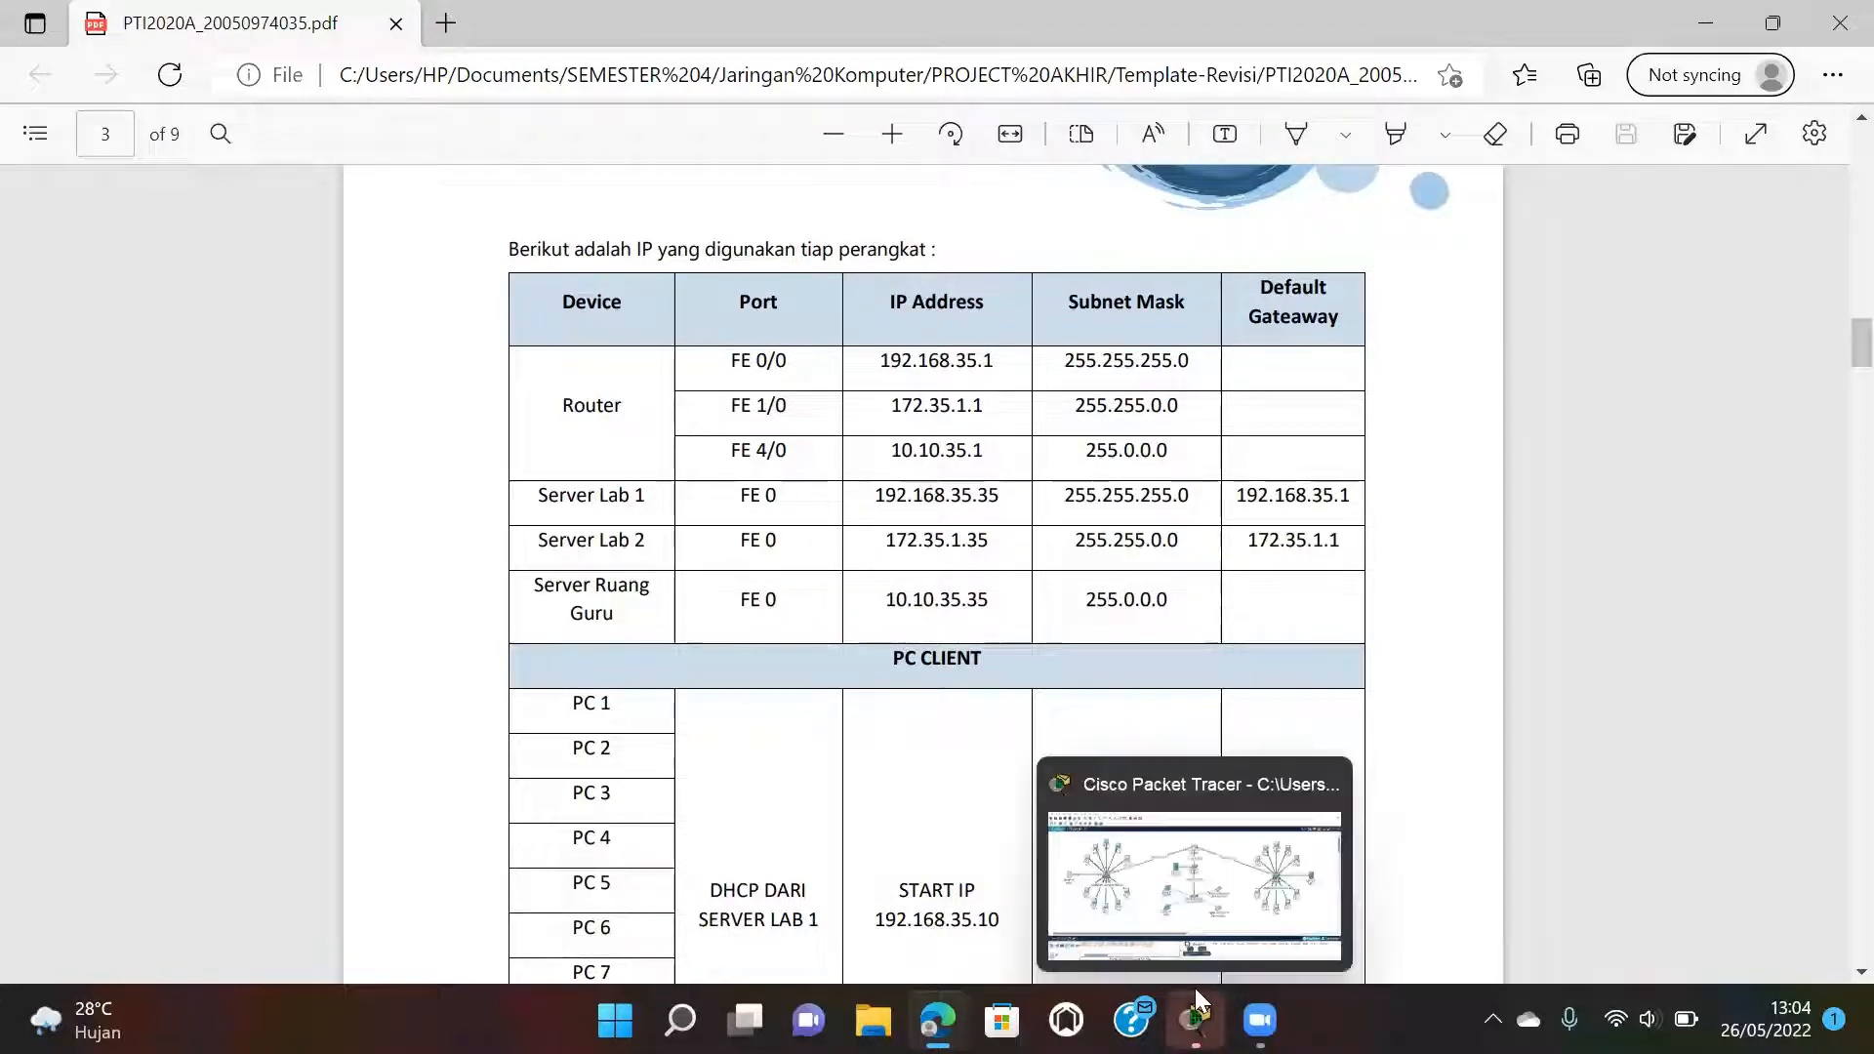
{"action": "left_click", "coordinate": [1168, 888]}
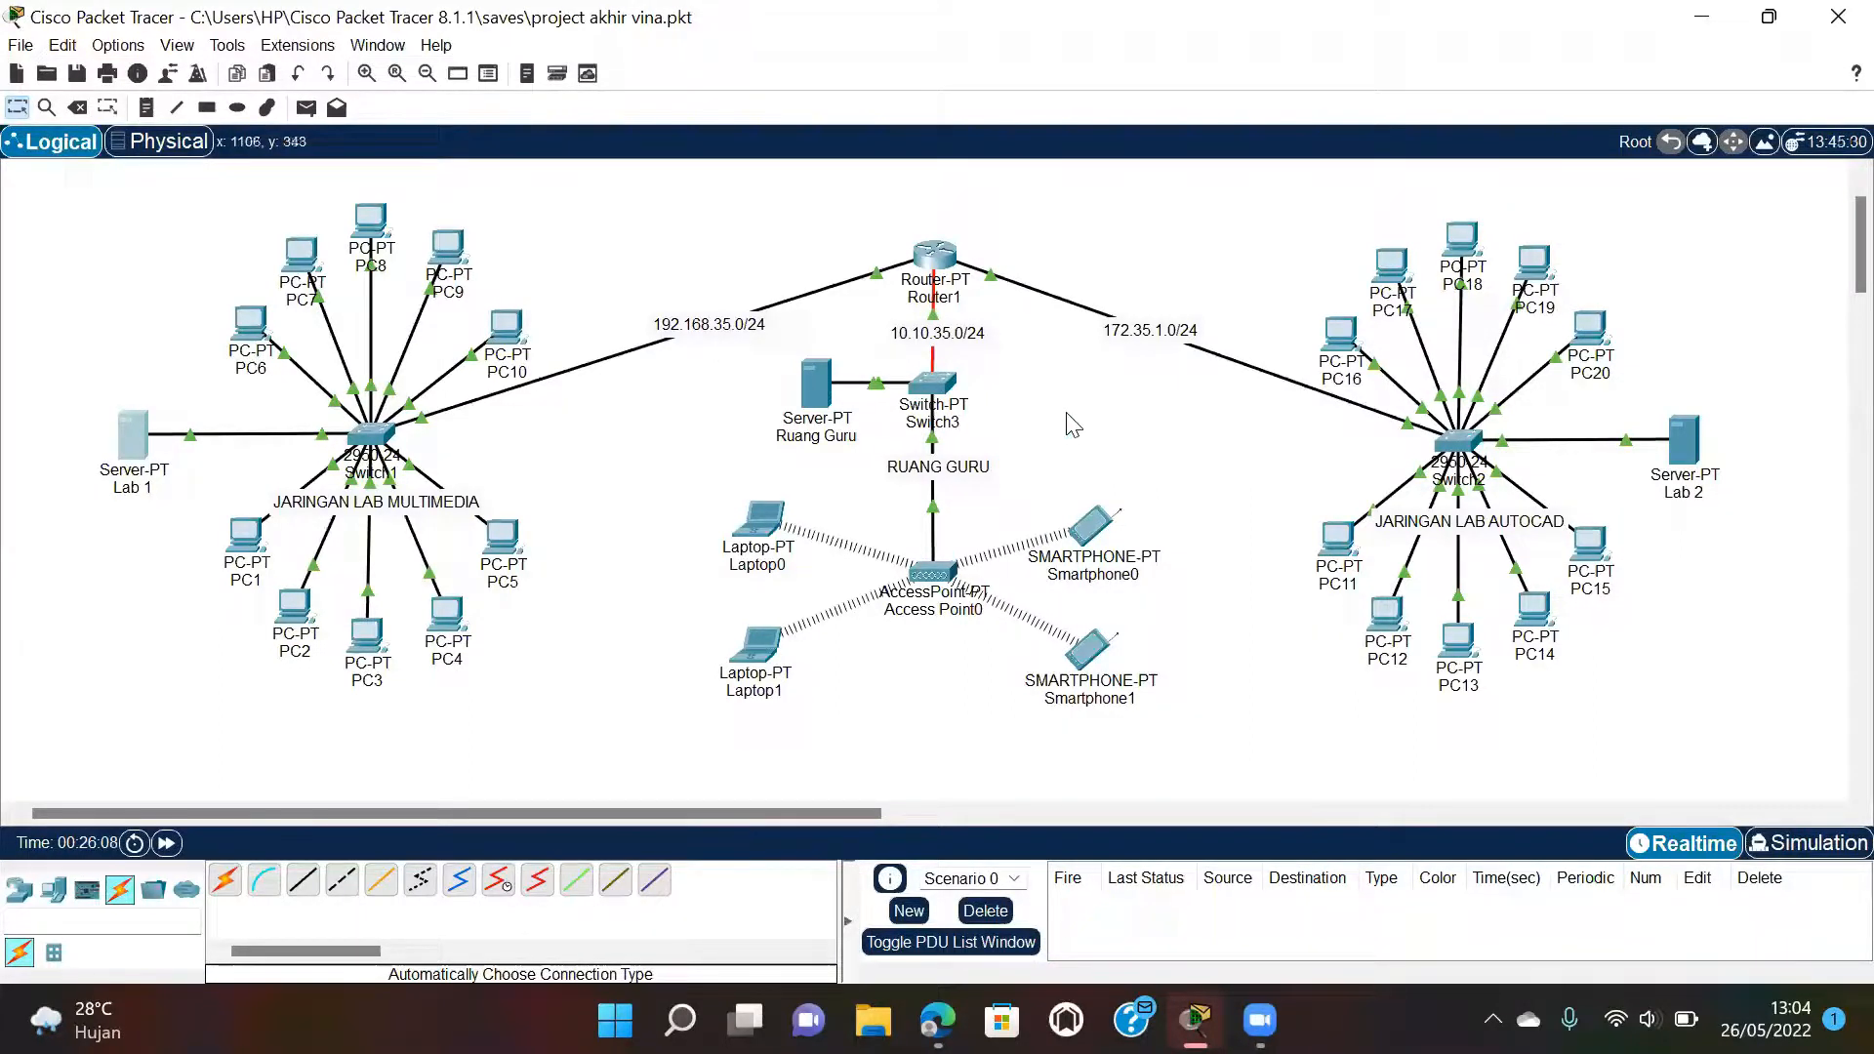
Set Router1's FastEthernet0/0 to 192.168.35.1/255.255.255.0 and check FastEthernet1/0 and FastEthernet4/0.
{"action": "left_click", "coordinate": [944, 255]}
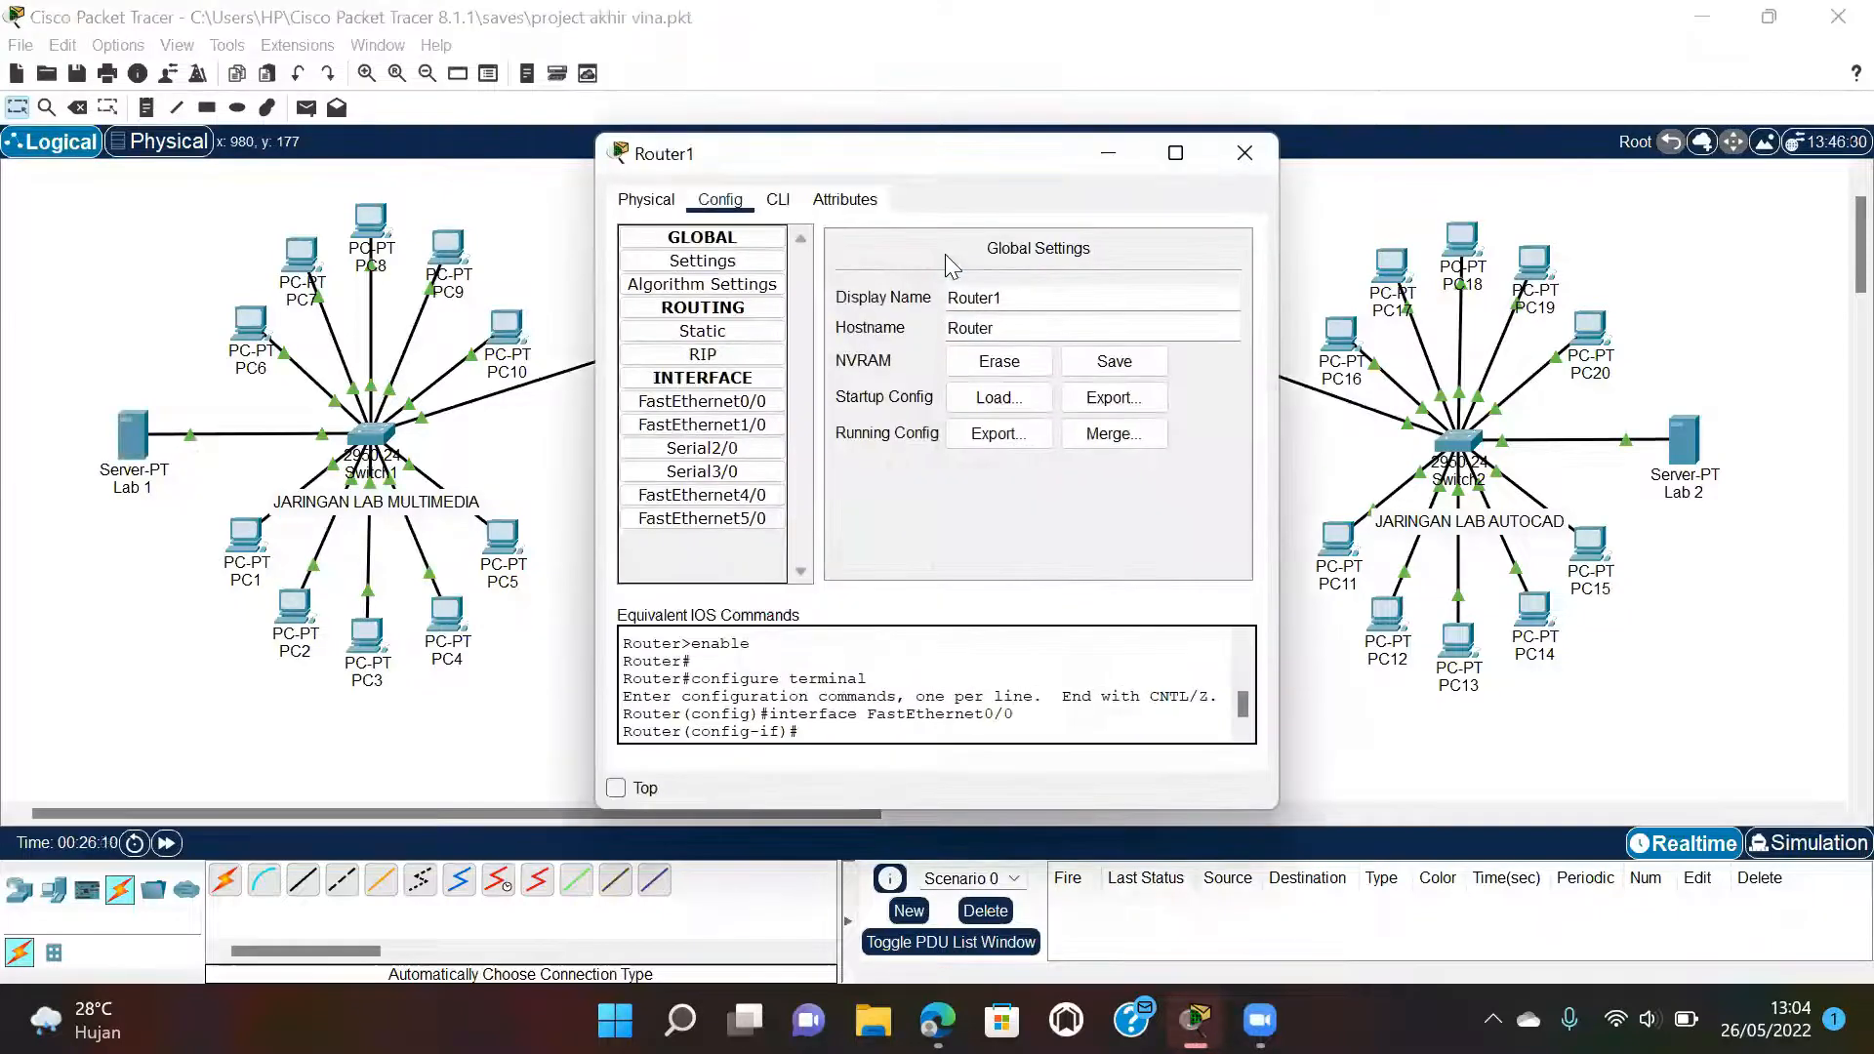
{"action": "left_click", "coordinate": [753, 407]}
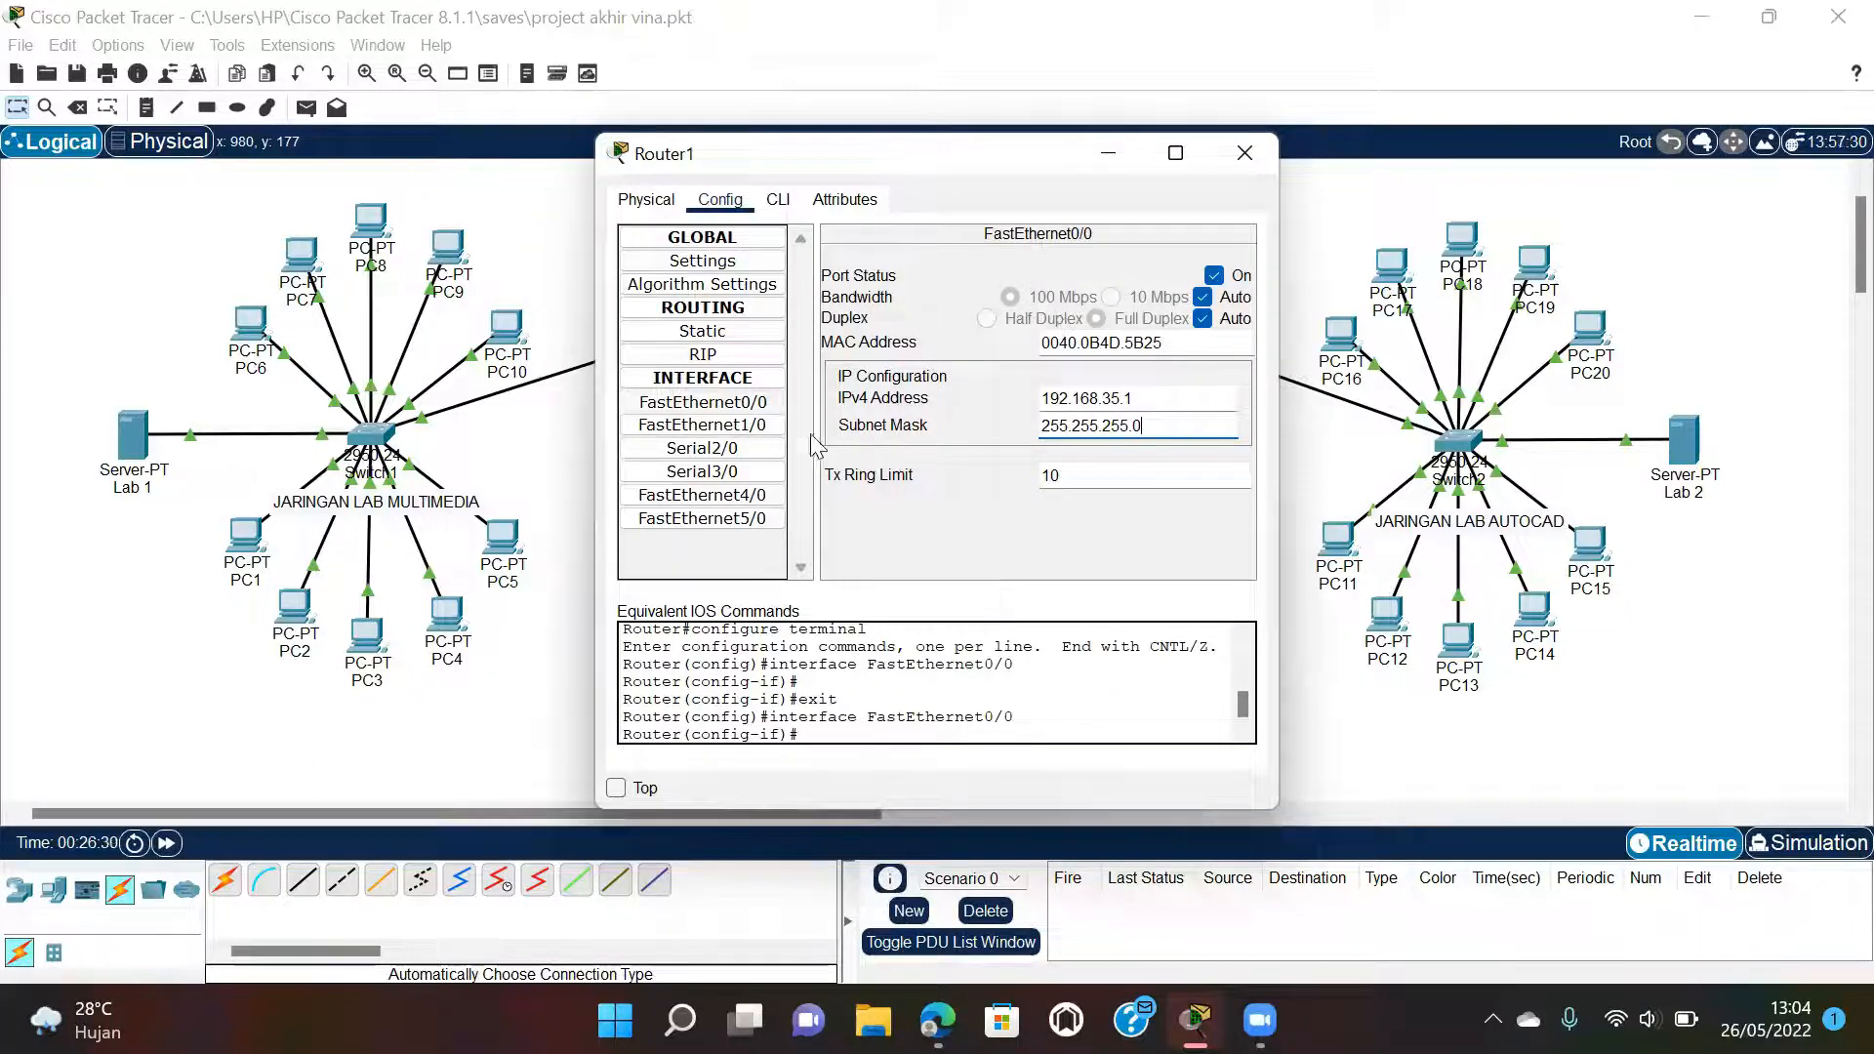
{"action": "left_click", "coordinate": [747, 426]}
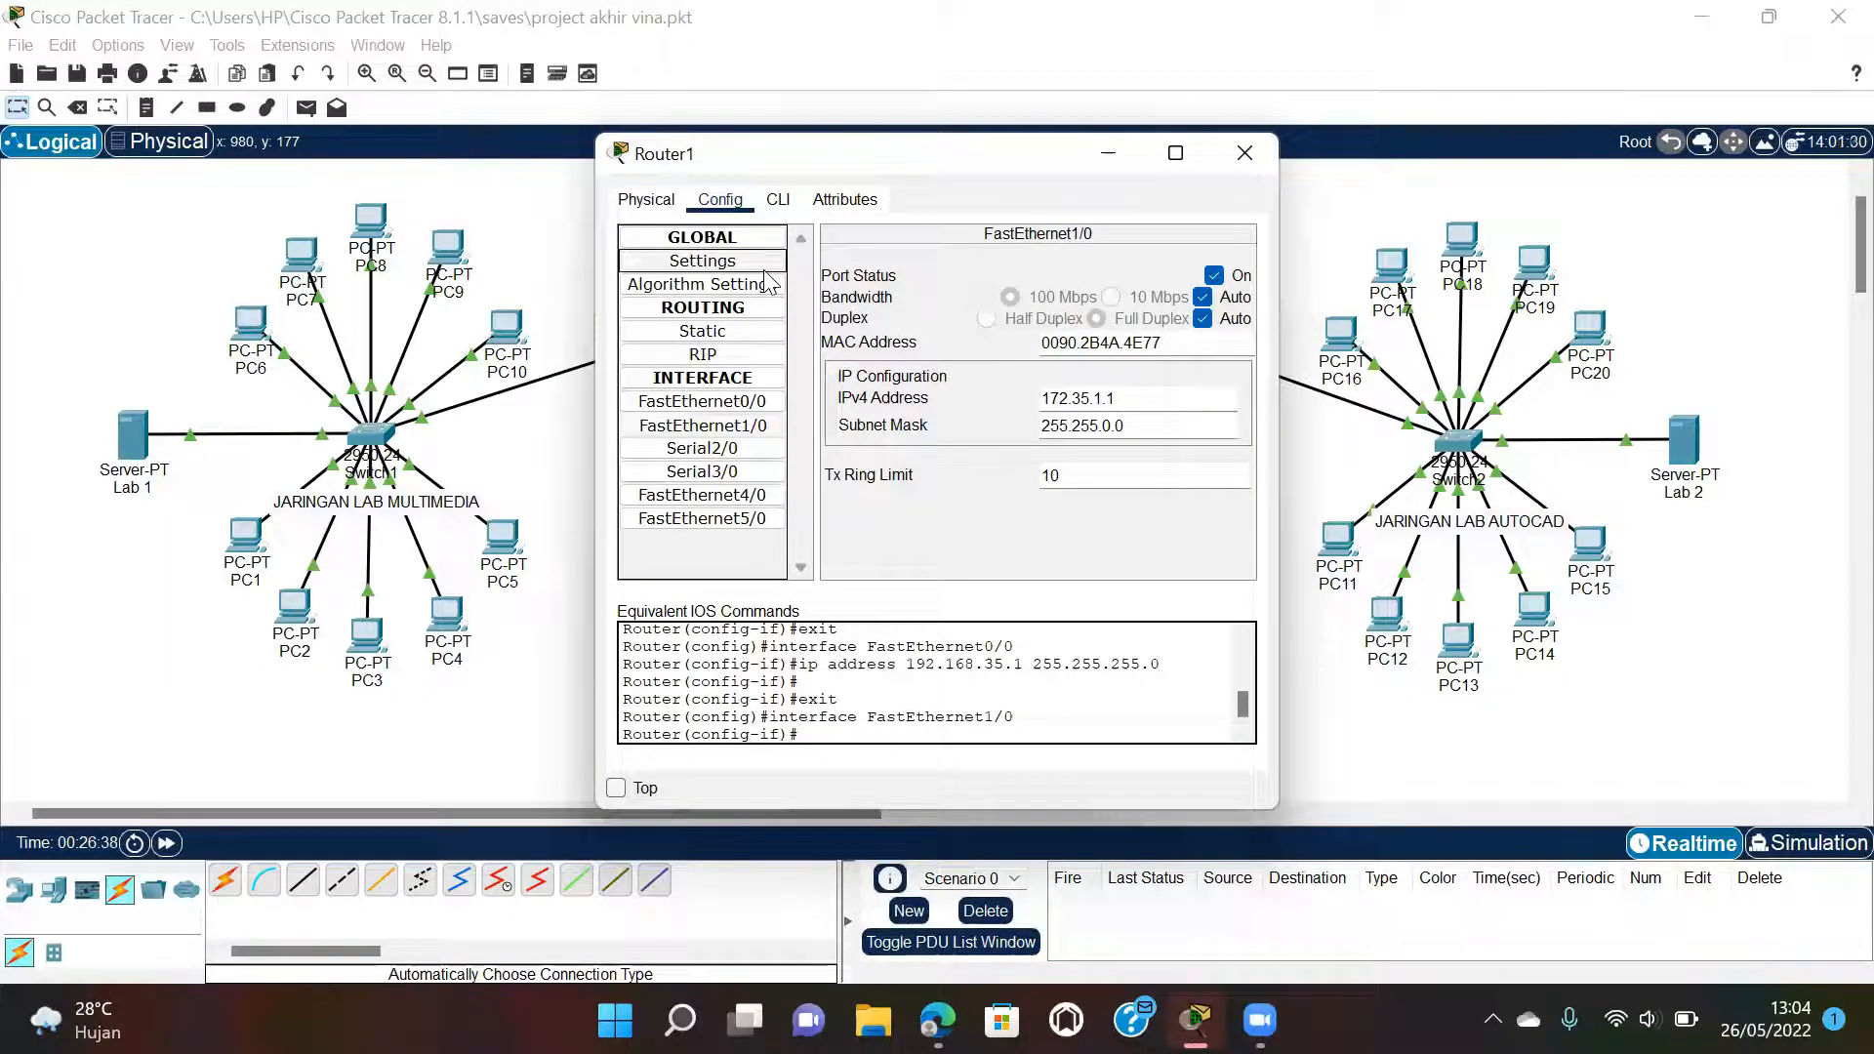
{"action": "left_click", "coordinate": [737, 496]}
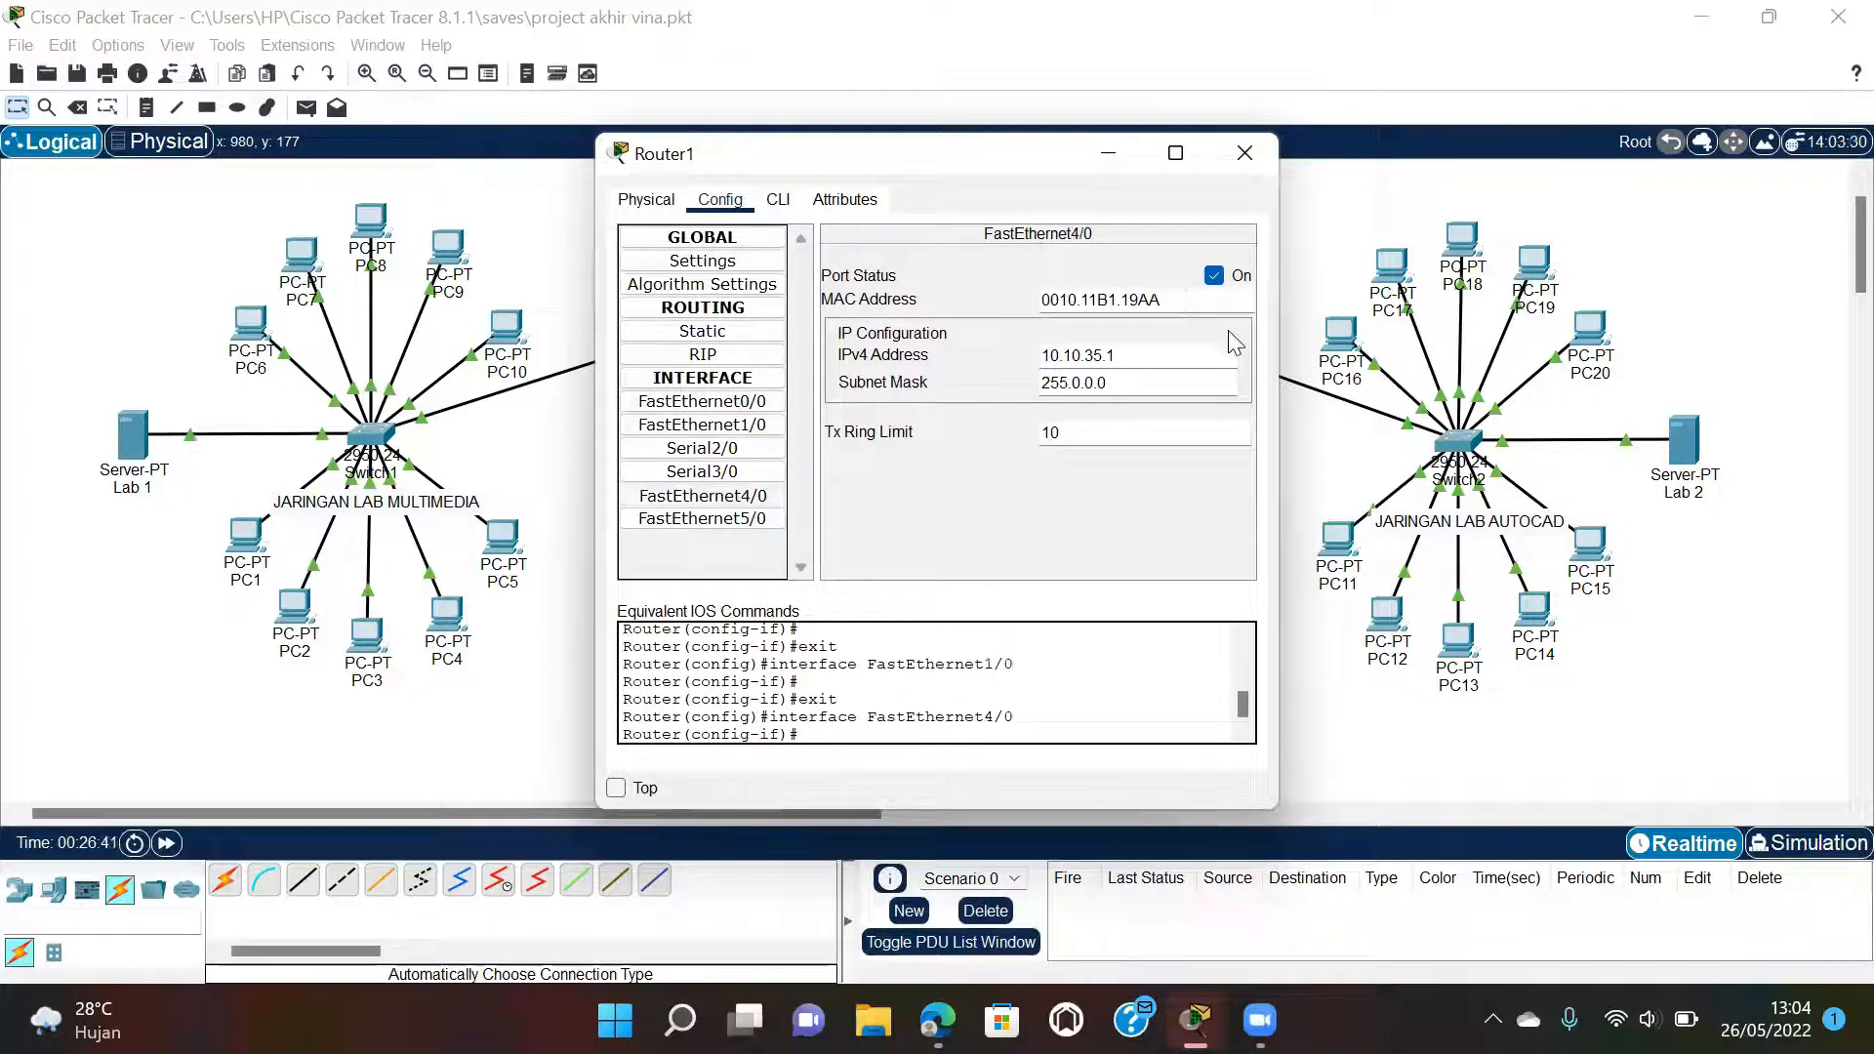
{"action": "left_click", "coordinate": [1243, 154]}
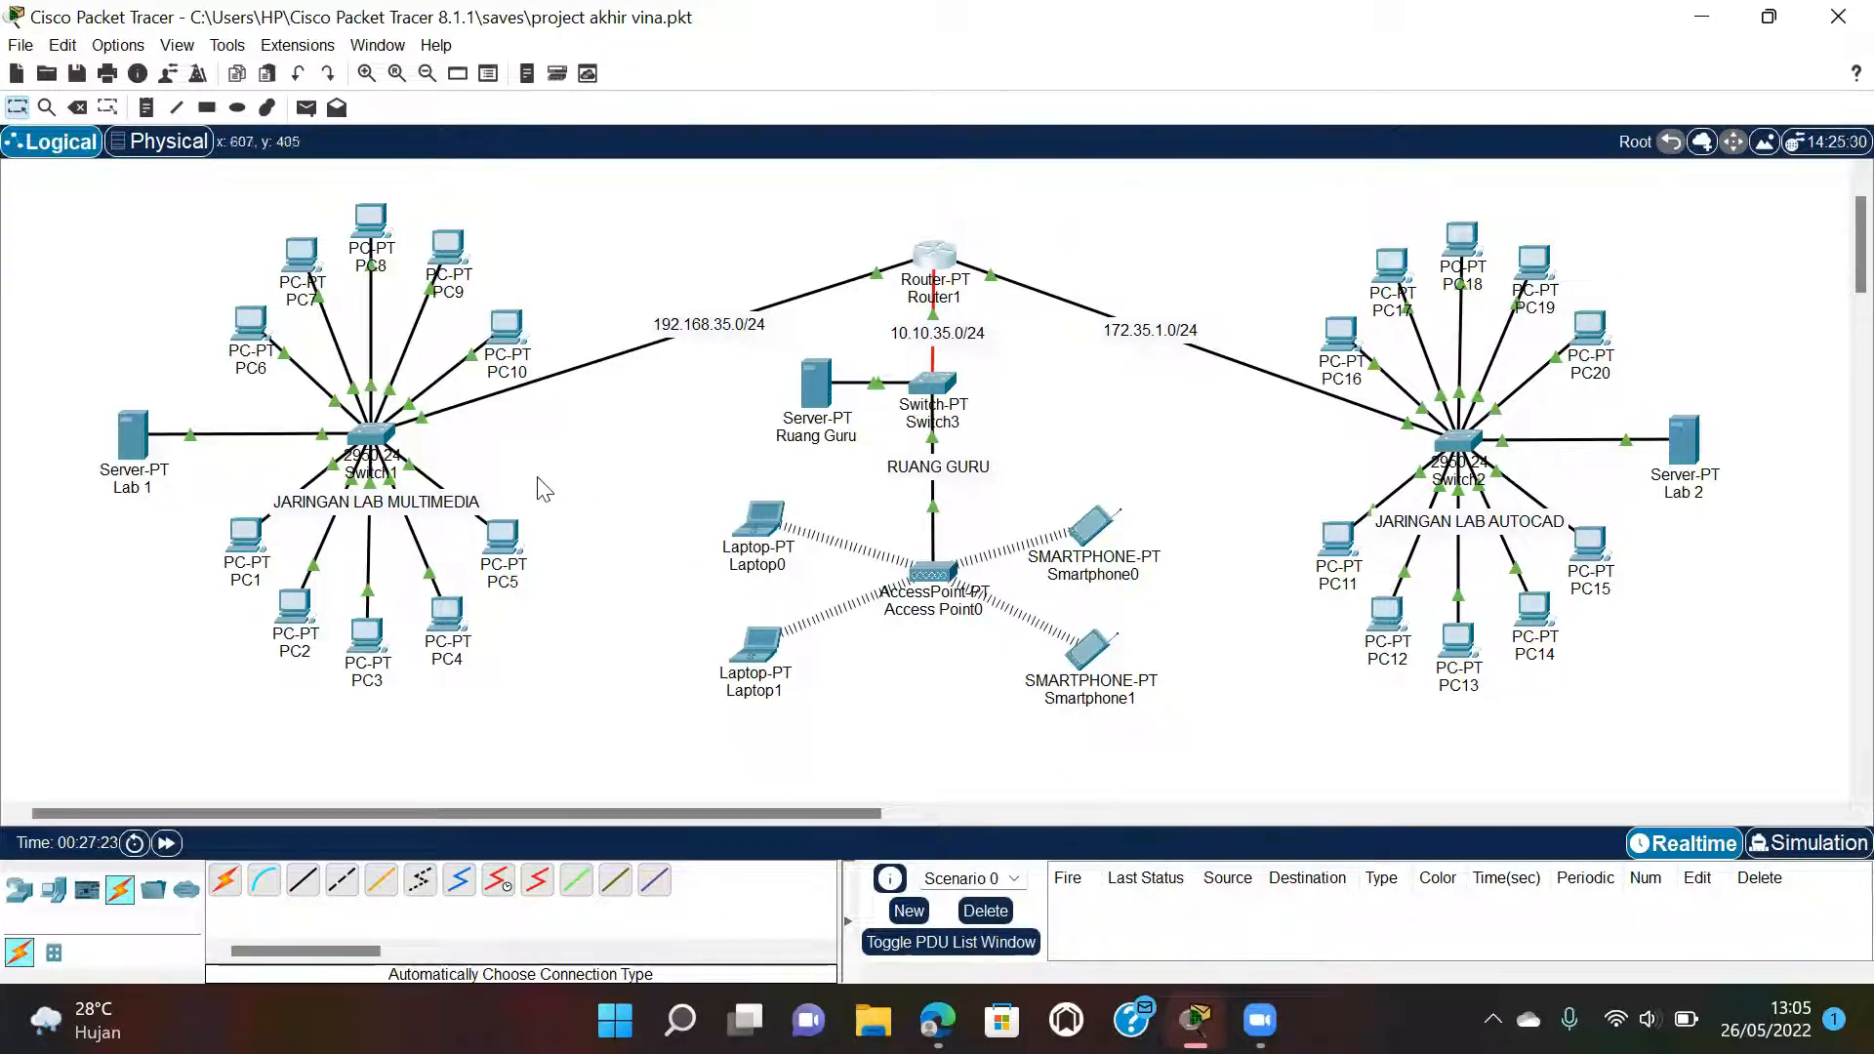
Give Server Lab 1 a static IP of 192.168.35.35, mask 255.255.255.0 and gateway 192.168.35.1.
{"action": "left_click", "coordinate": [132, 436]}
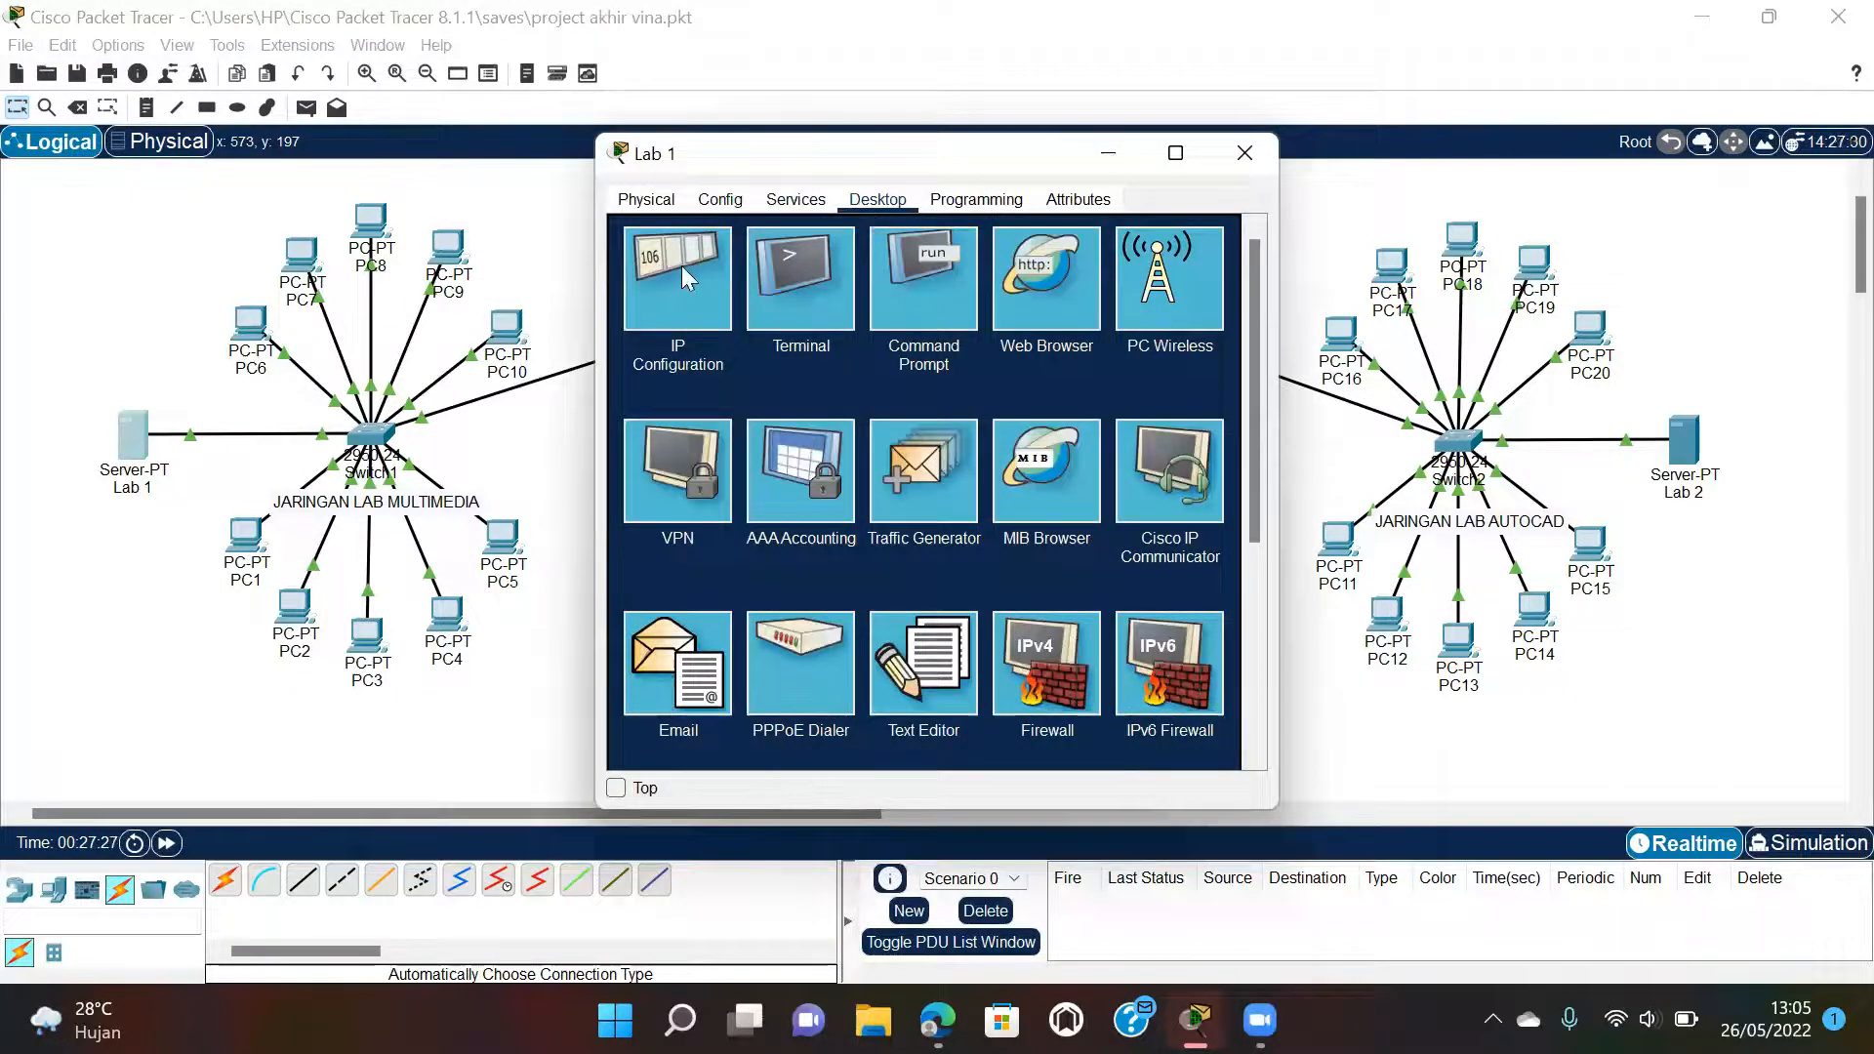
{"action": "left_click", "coordinate": [679, 265]}
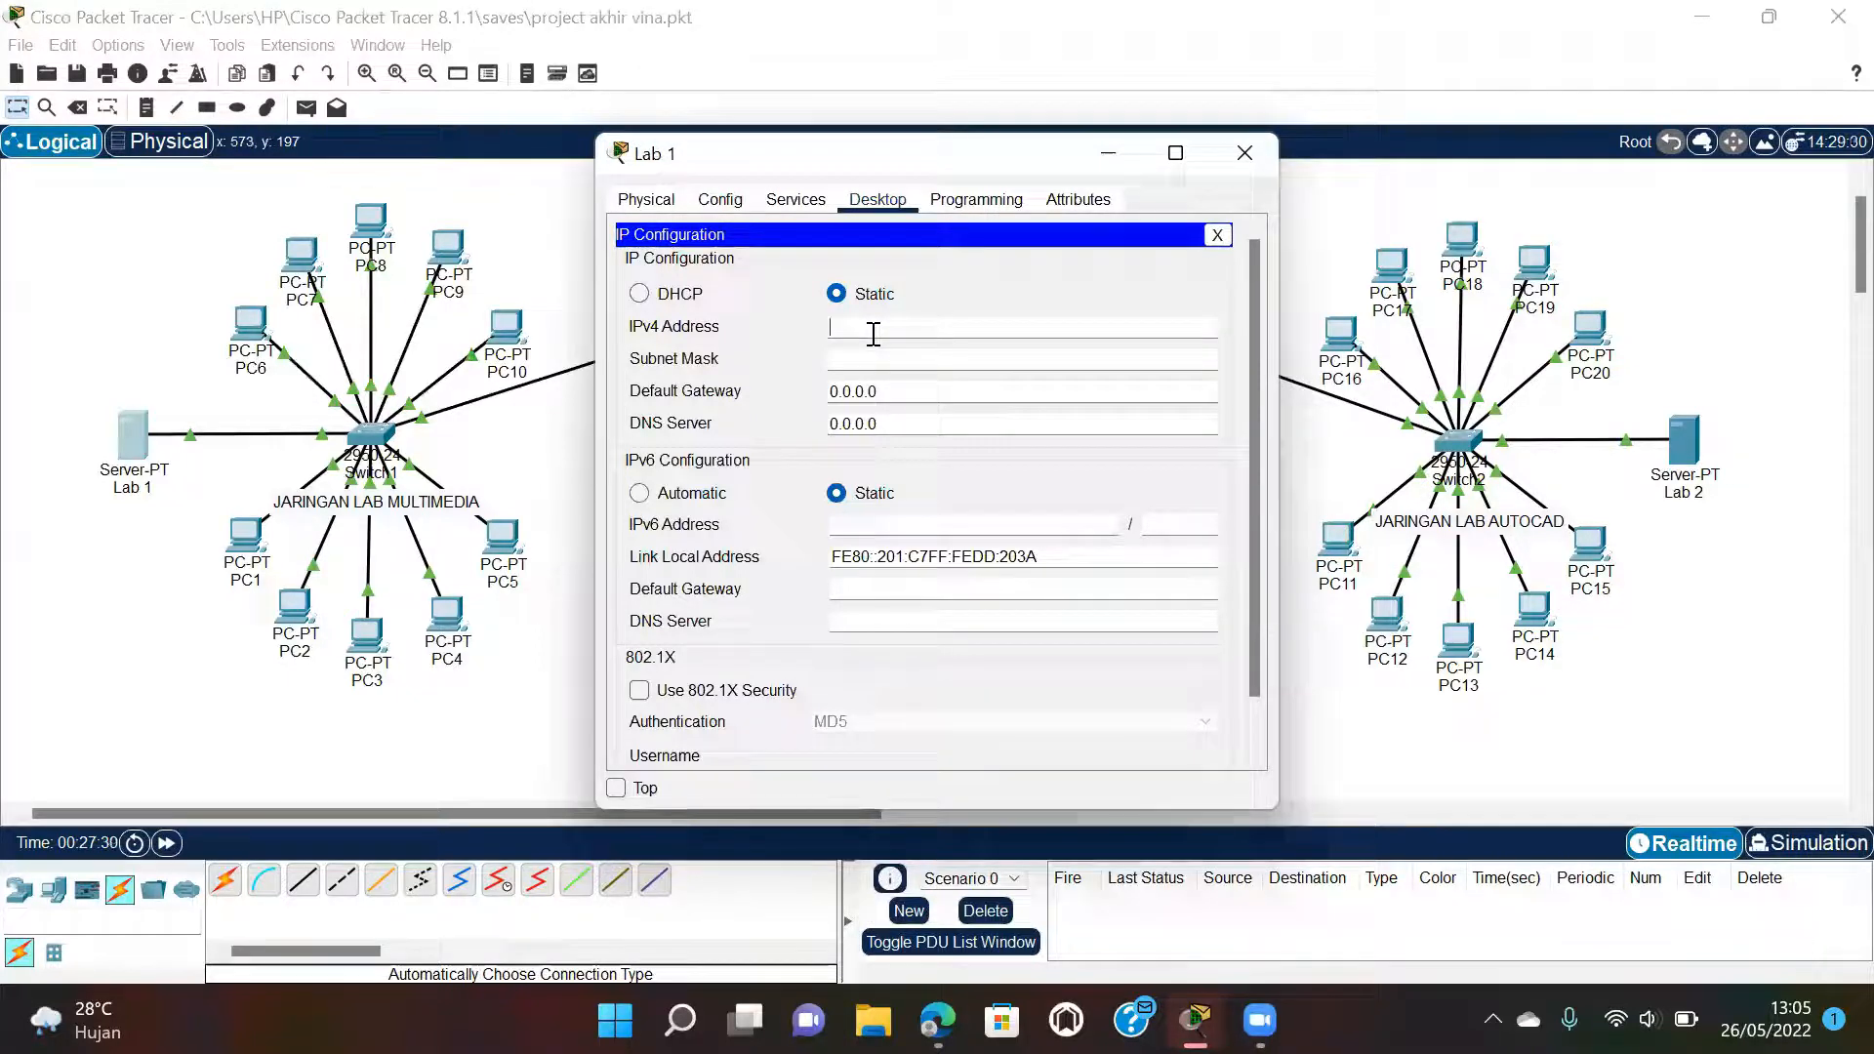
{"action": "type", "text": "192.168.35.3"}
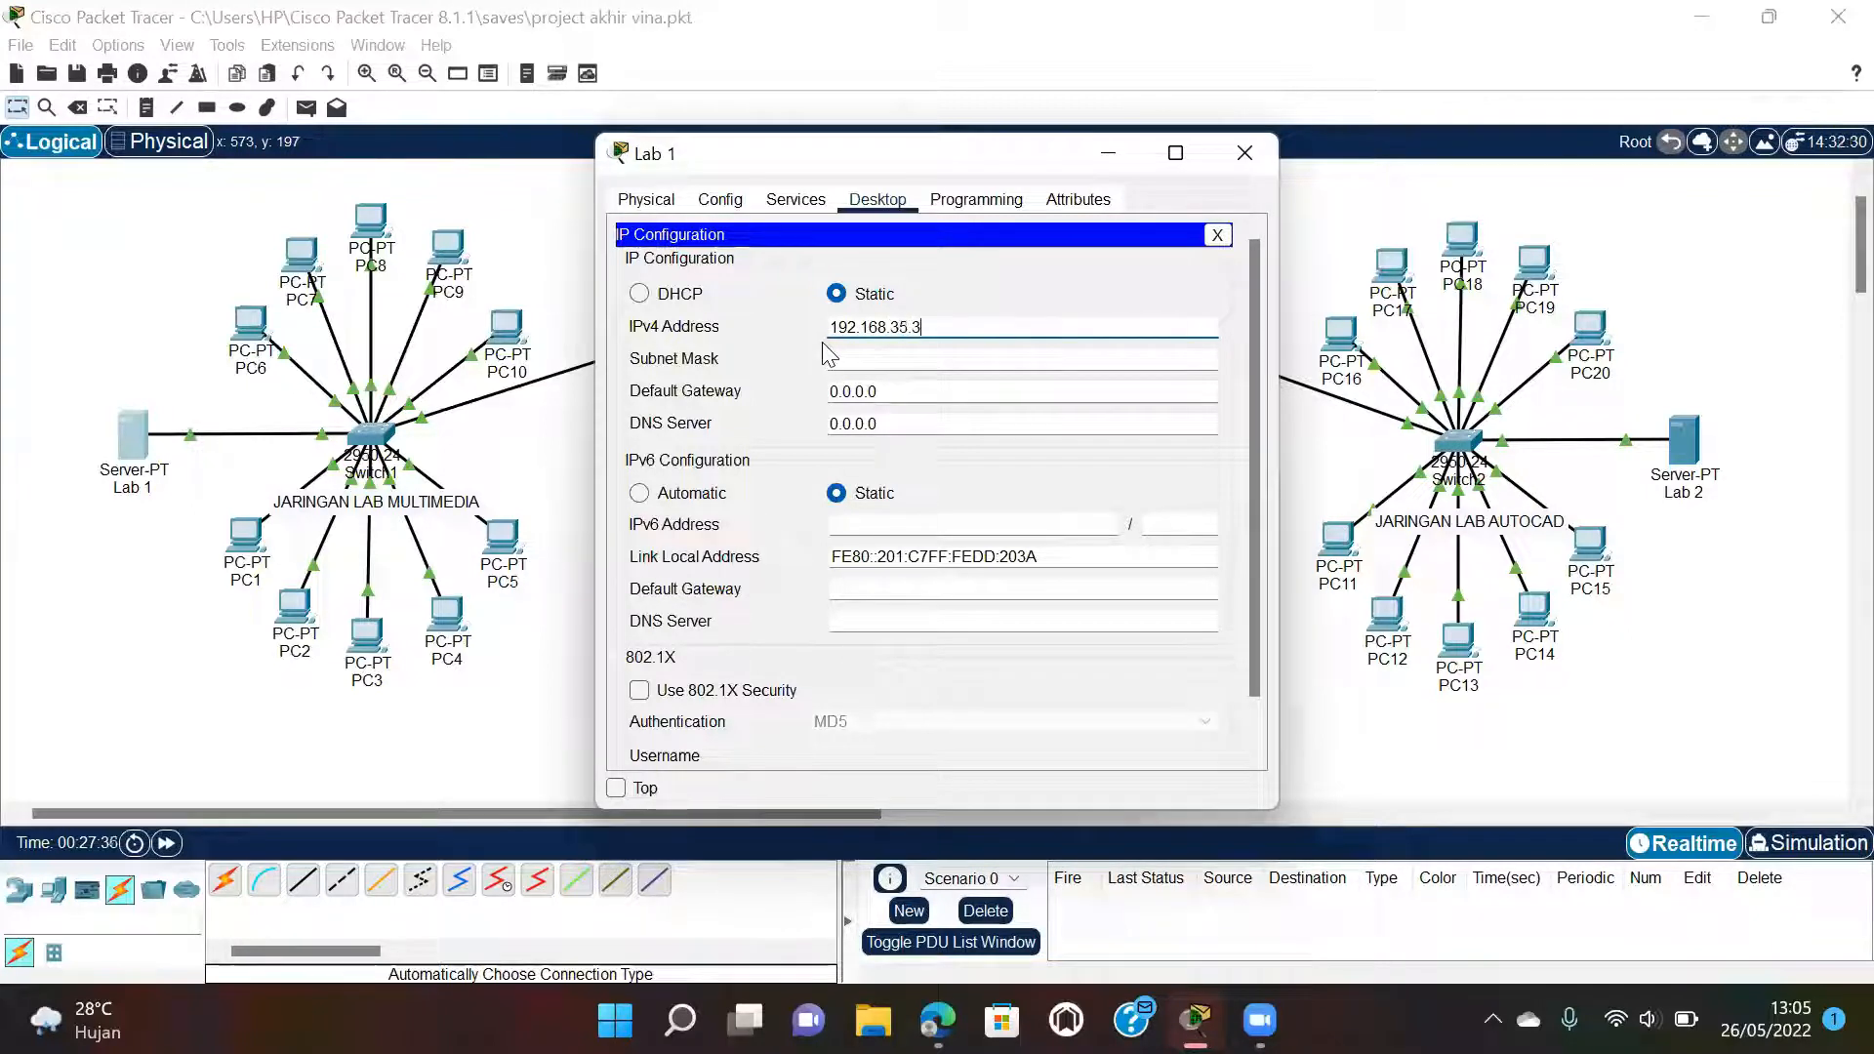
{"action": "type", "text": "5"}
{"action": "left_click", "coordinate": [990, 358]}
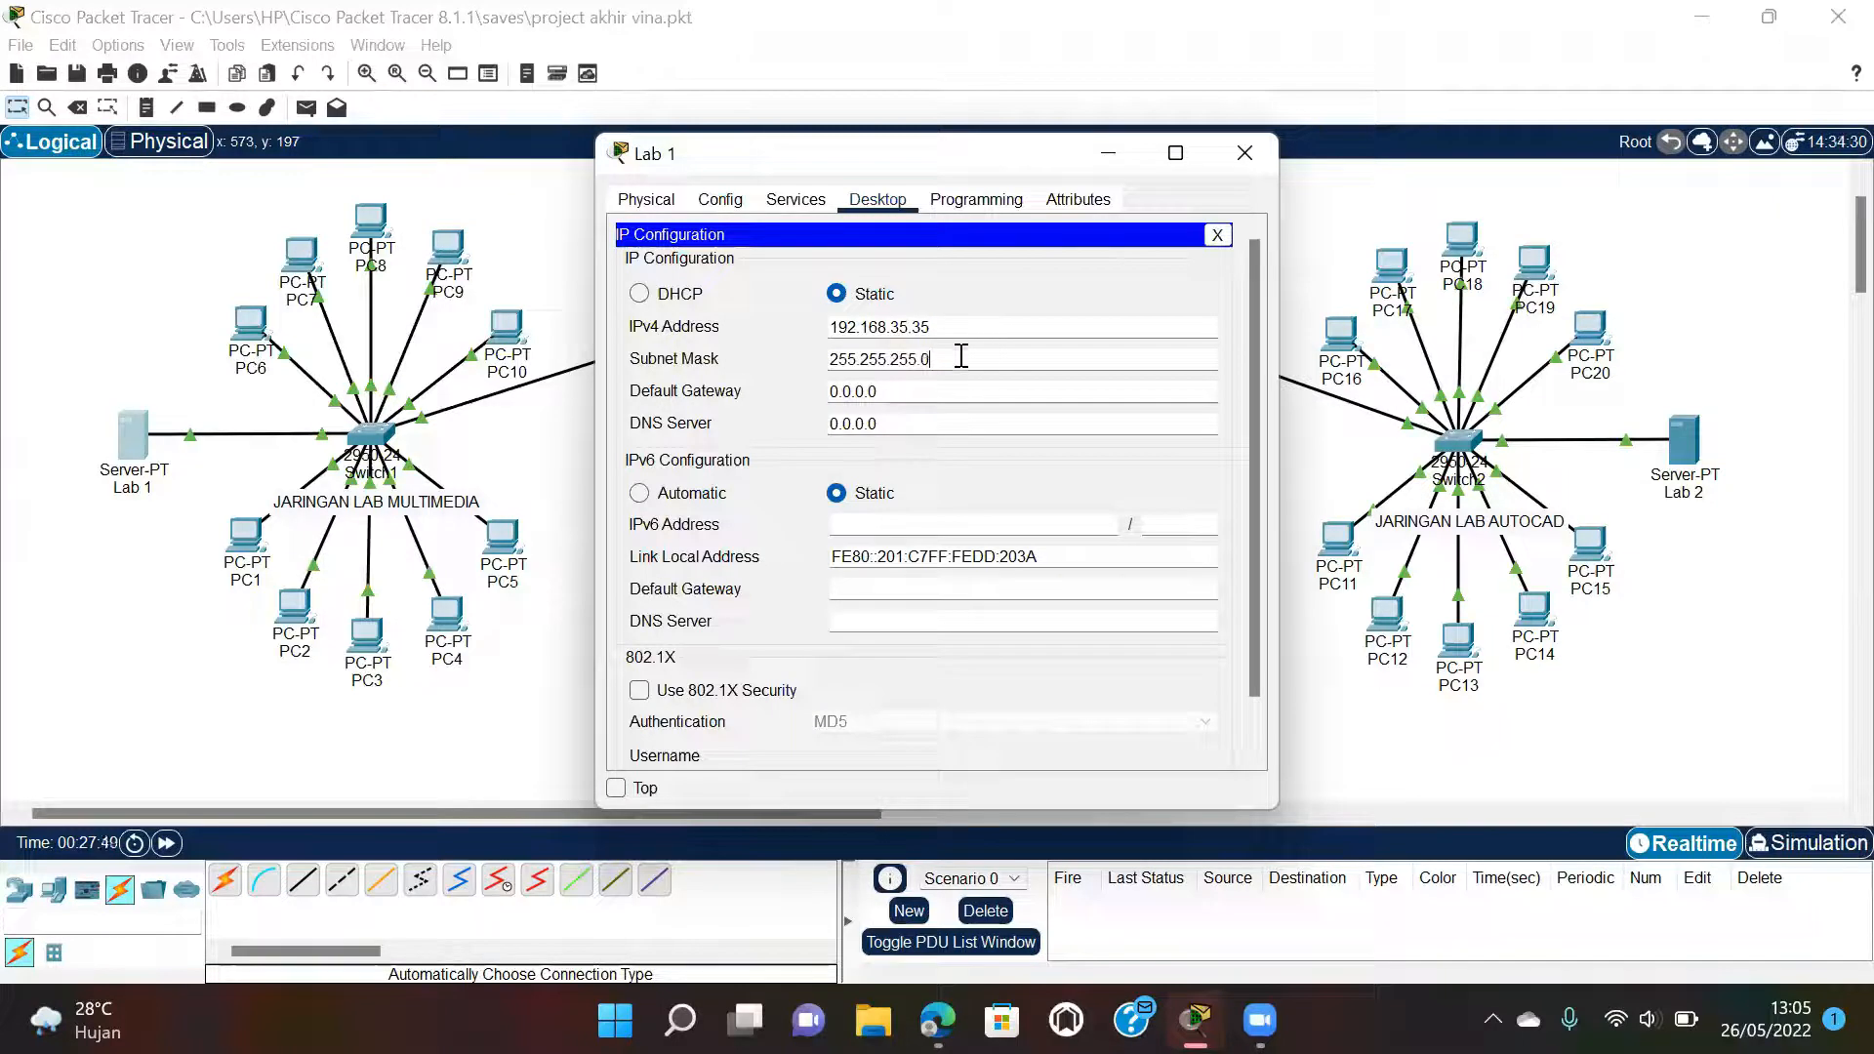
{"action": "left_click", "coordinate": [903, 390]}
{"action": "left_click_drag", "start_coordinate": [881, 390], "coordinate": [834, 390]}
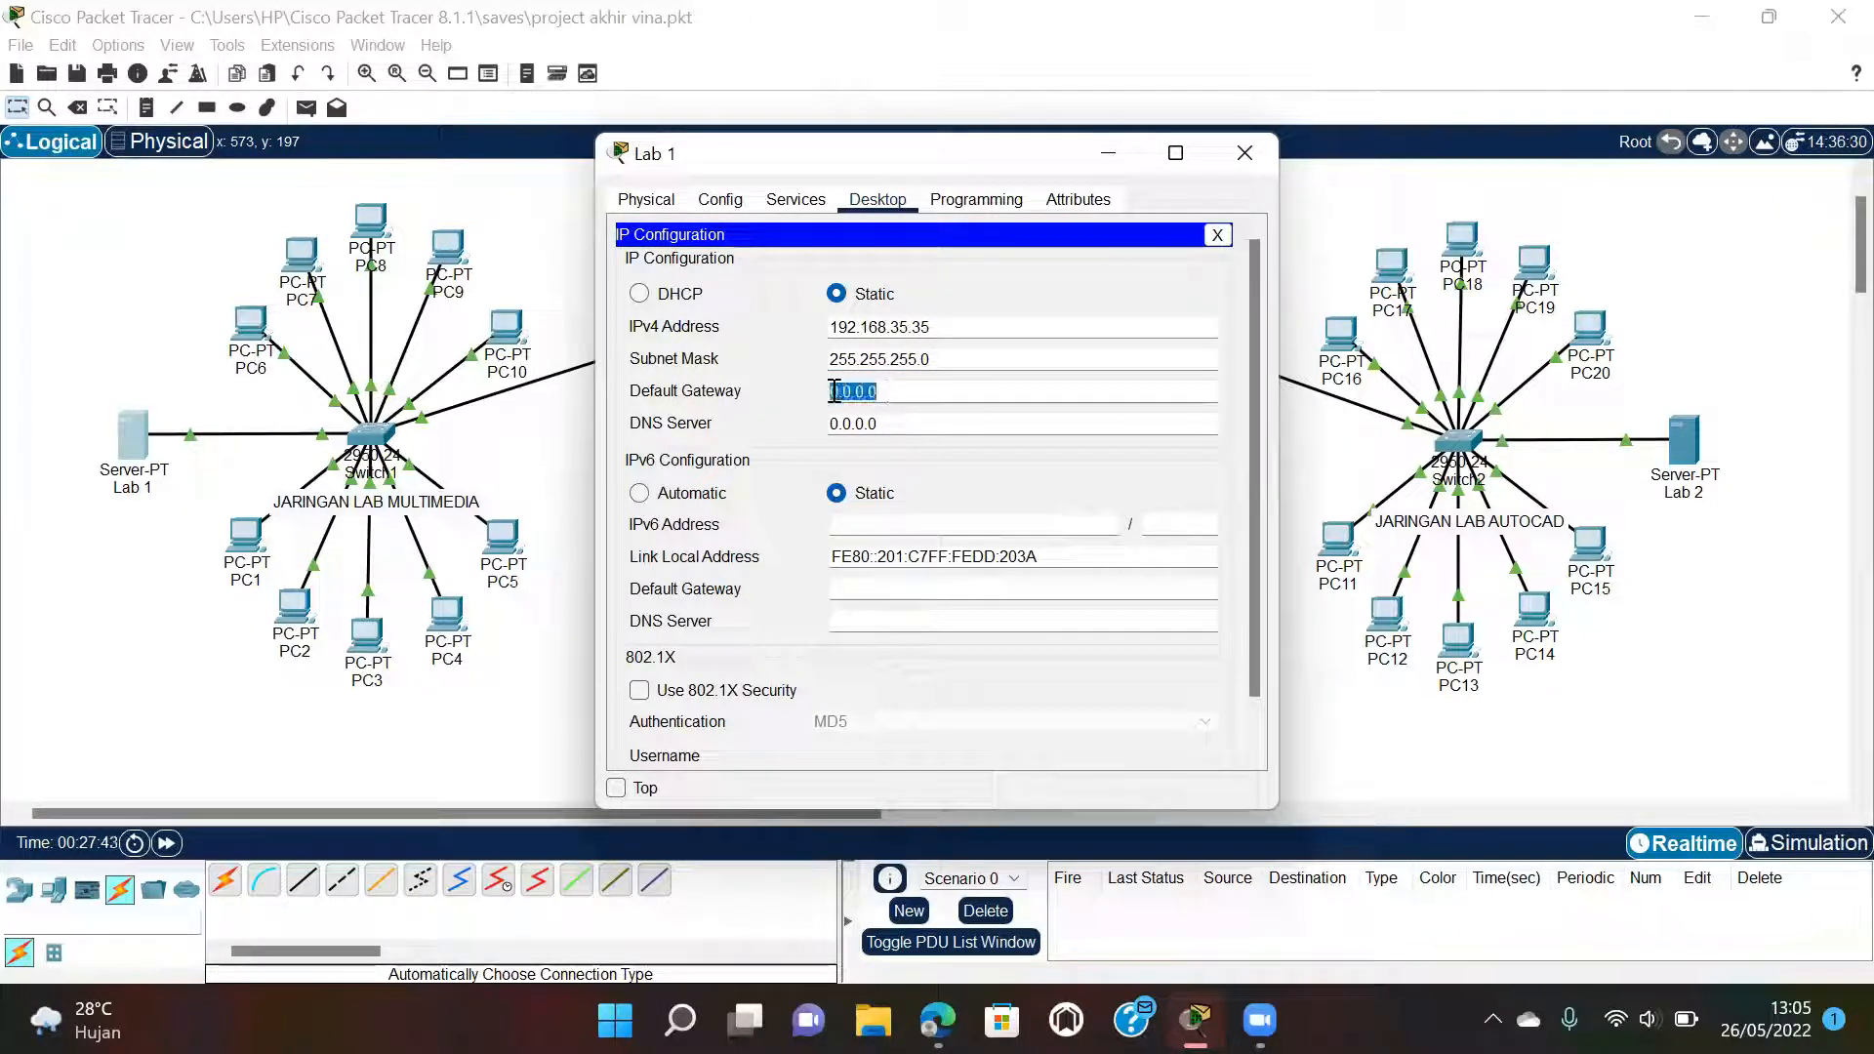
{"action": "type", "text": "192"}
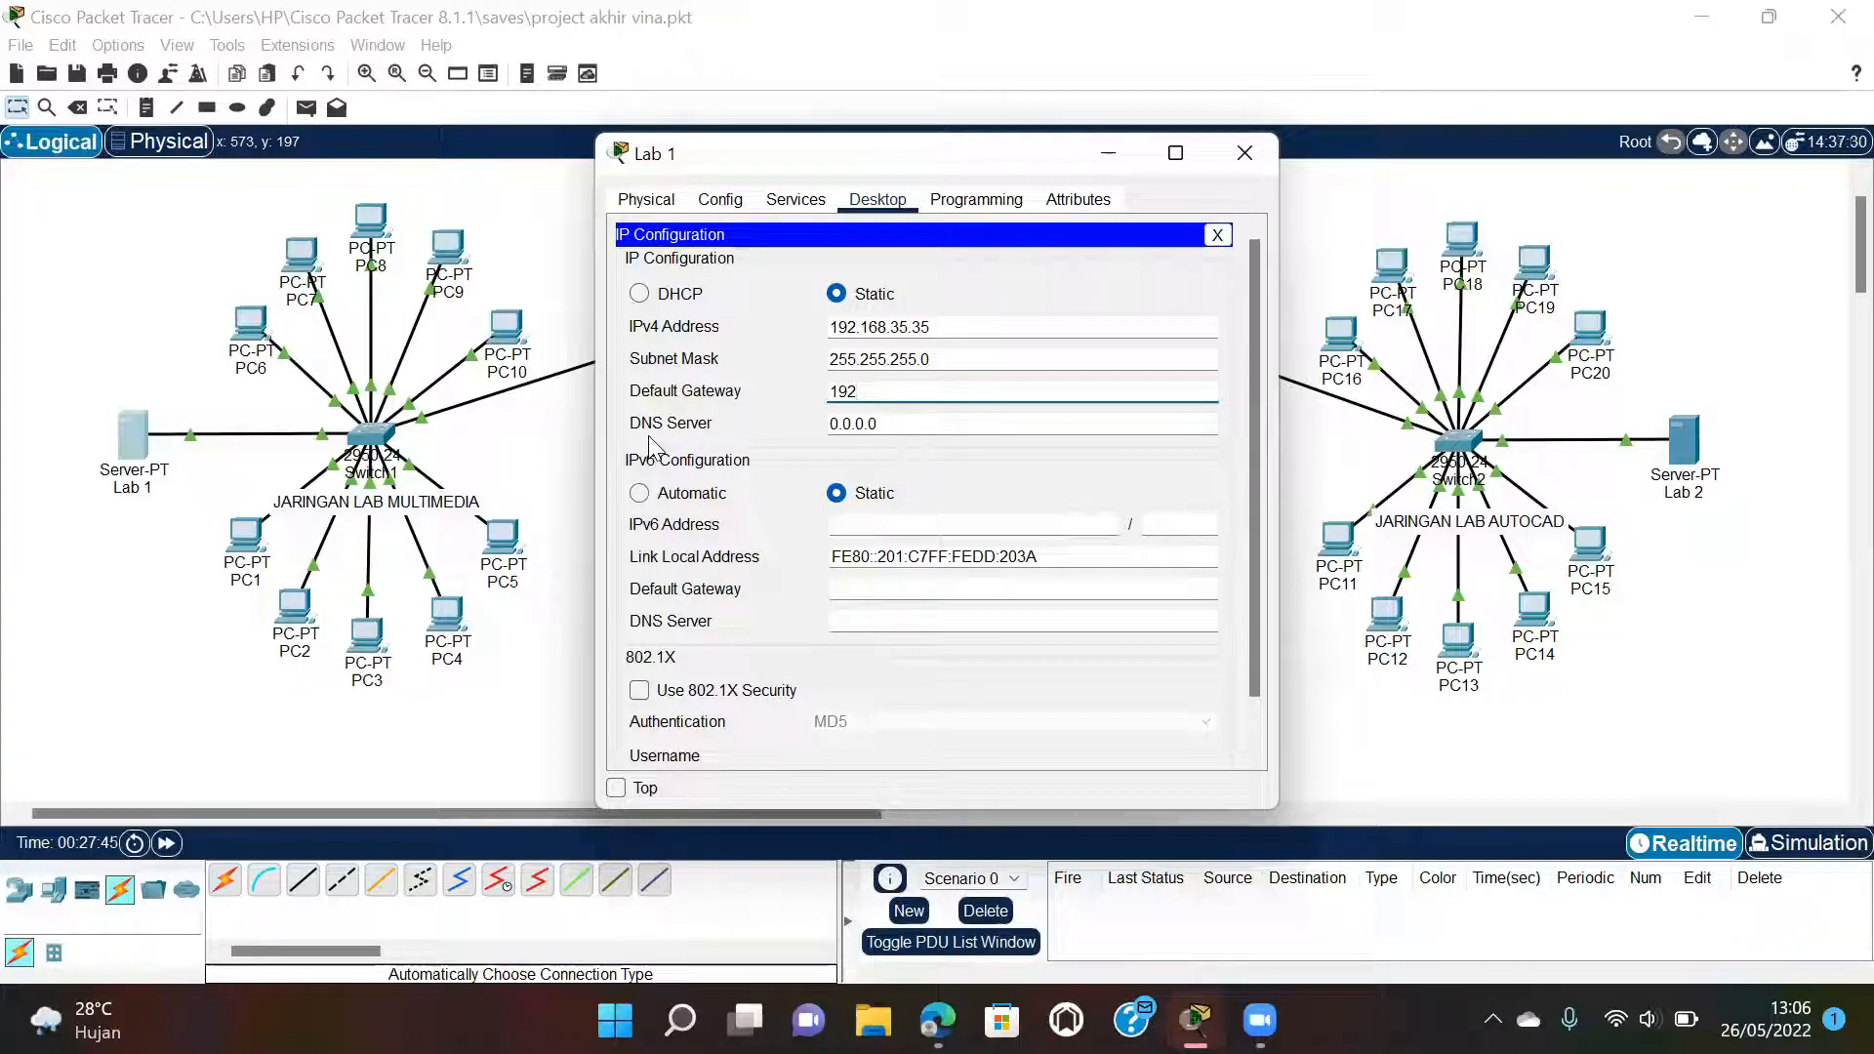
{"action": "type", "text": ".168.35.1"}
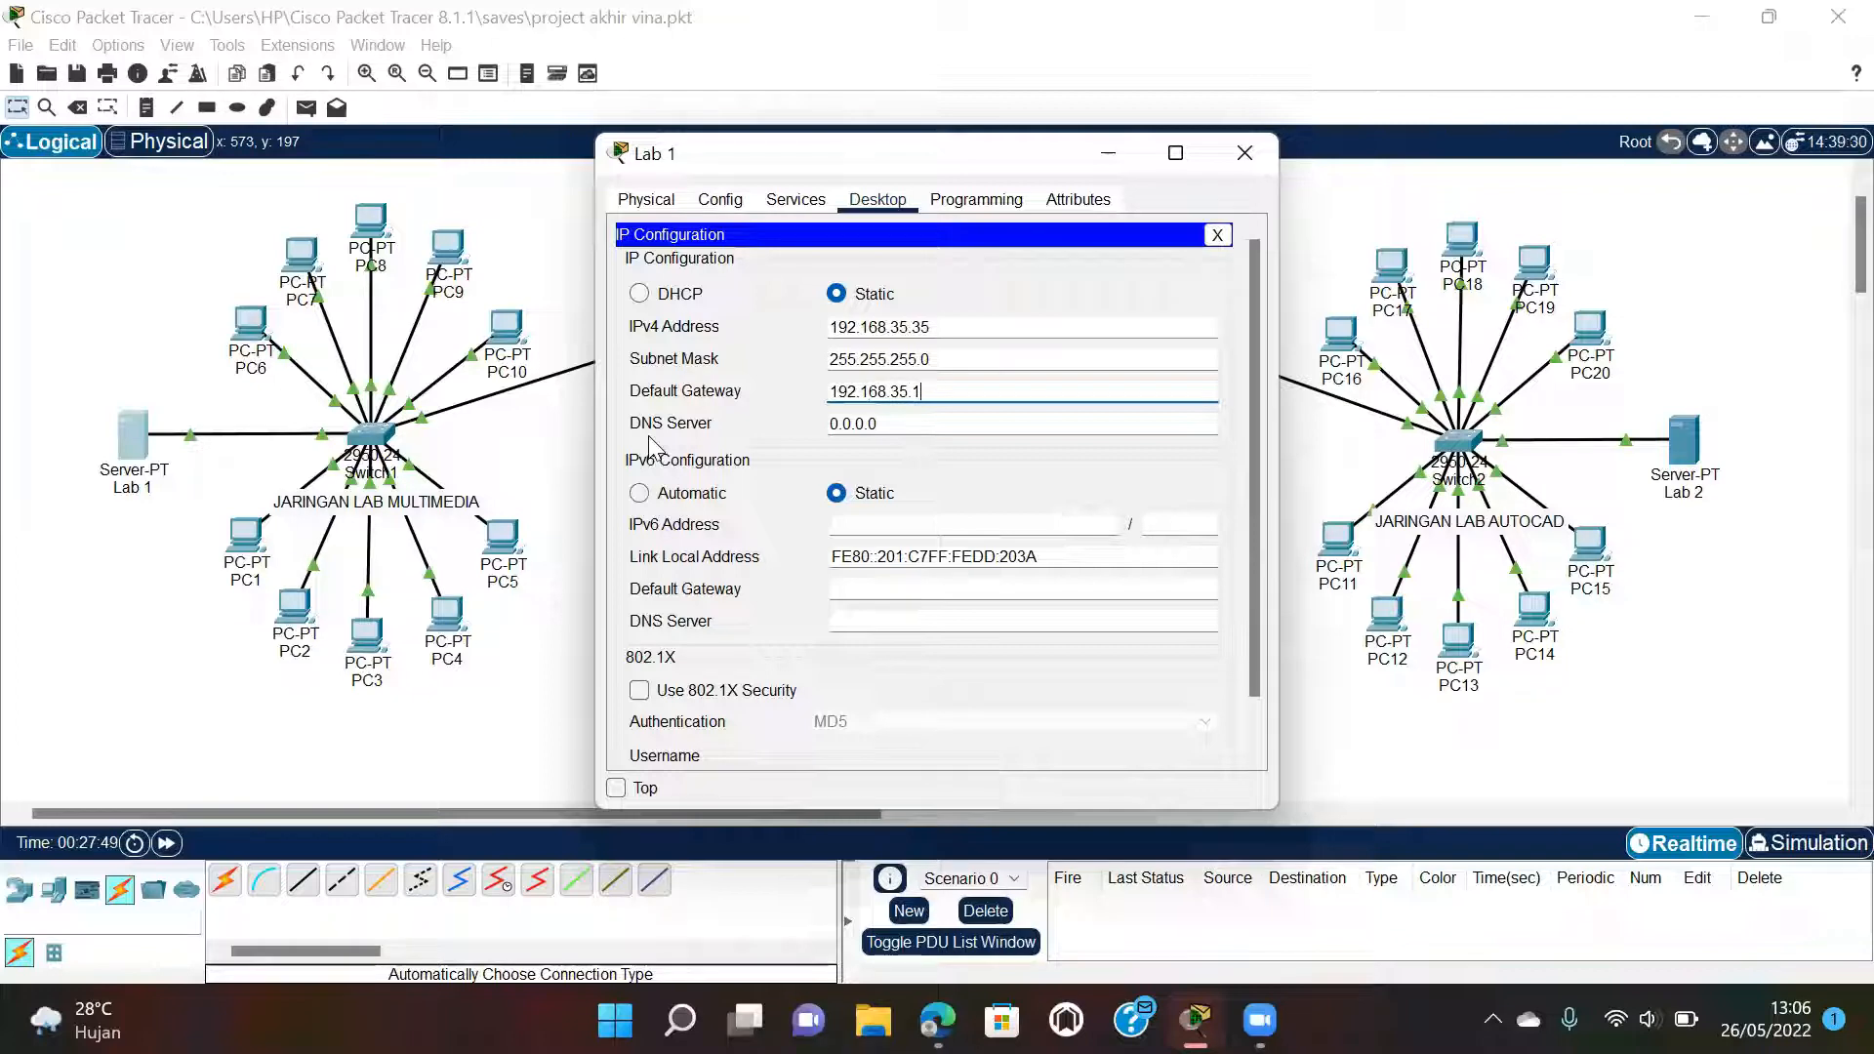
{"action": "left_click", "coordinate": [1241, 154]}
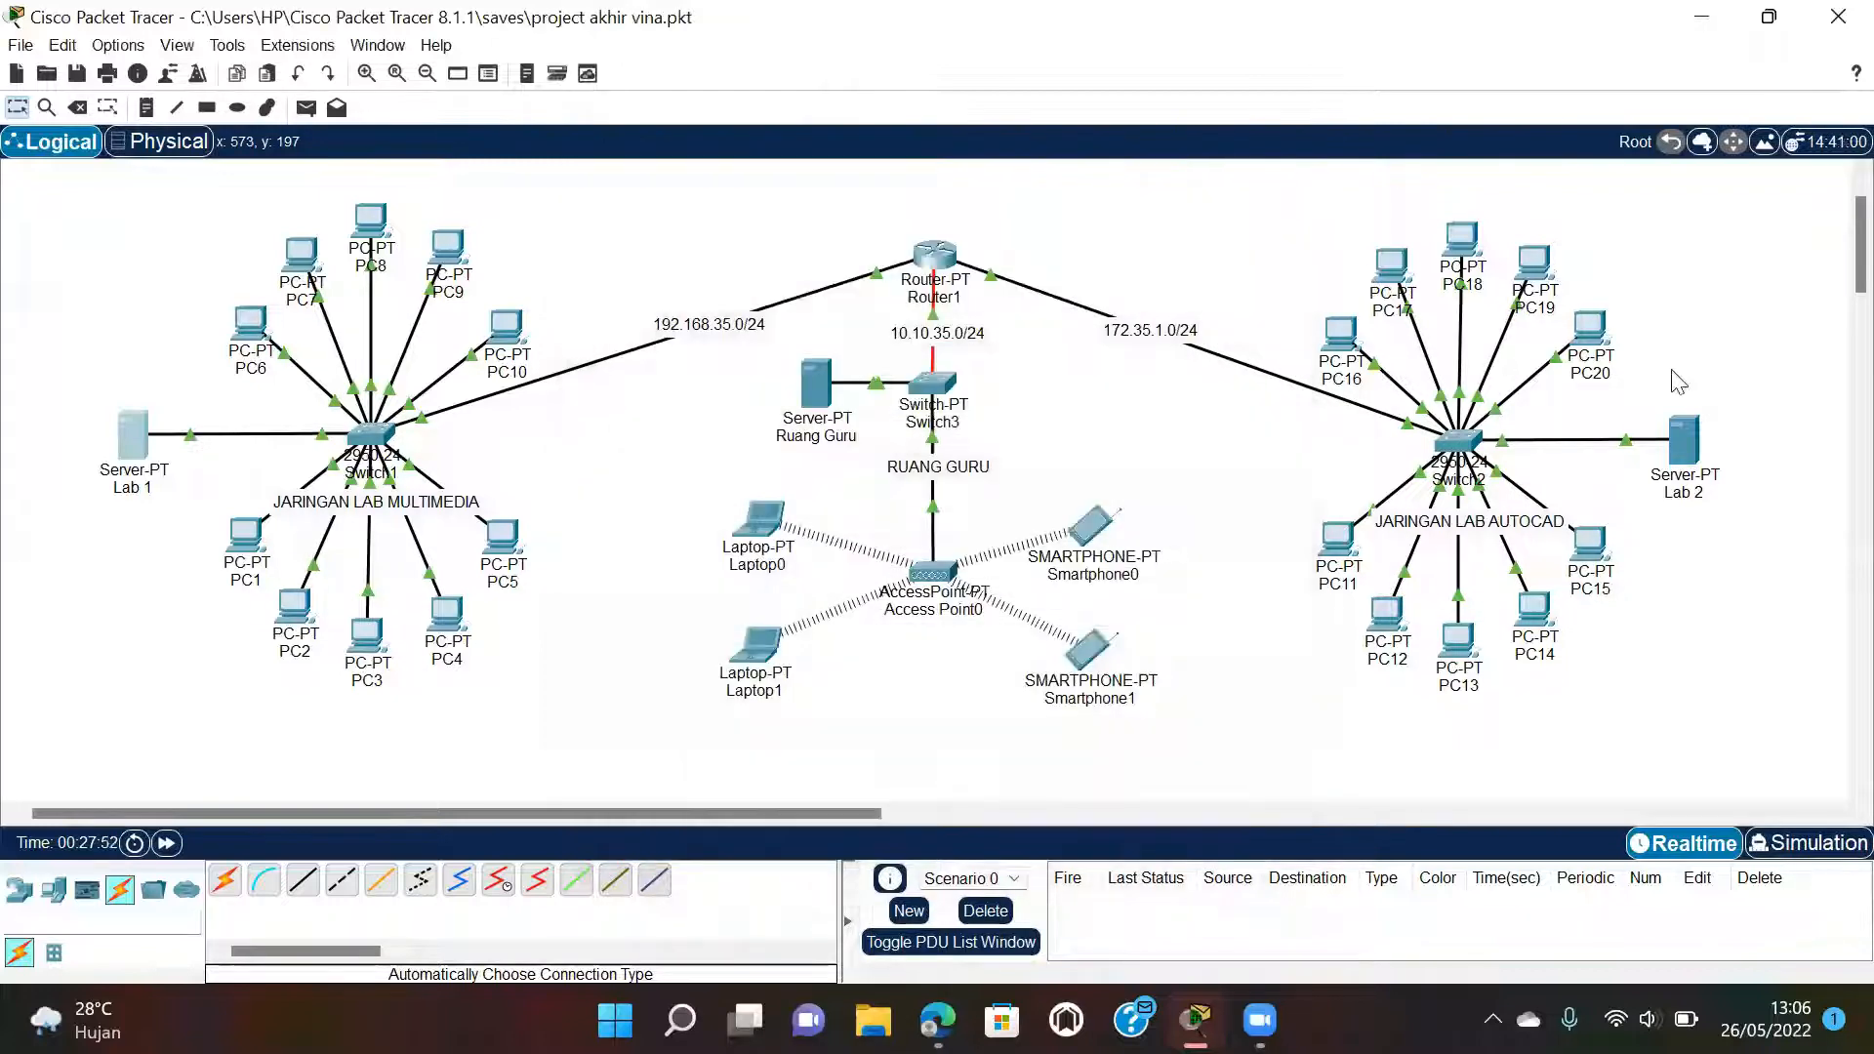
Give Server Lab 2 a static IP of 172.35.1.35, mask 255.255.0.0 and gateway 172.35.1.1.
{"action": "left_click", "coordinate": [1685, 439]}
{"action": "left_click", "coordinate": [875, 207]}
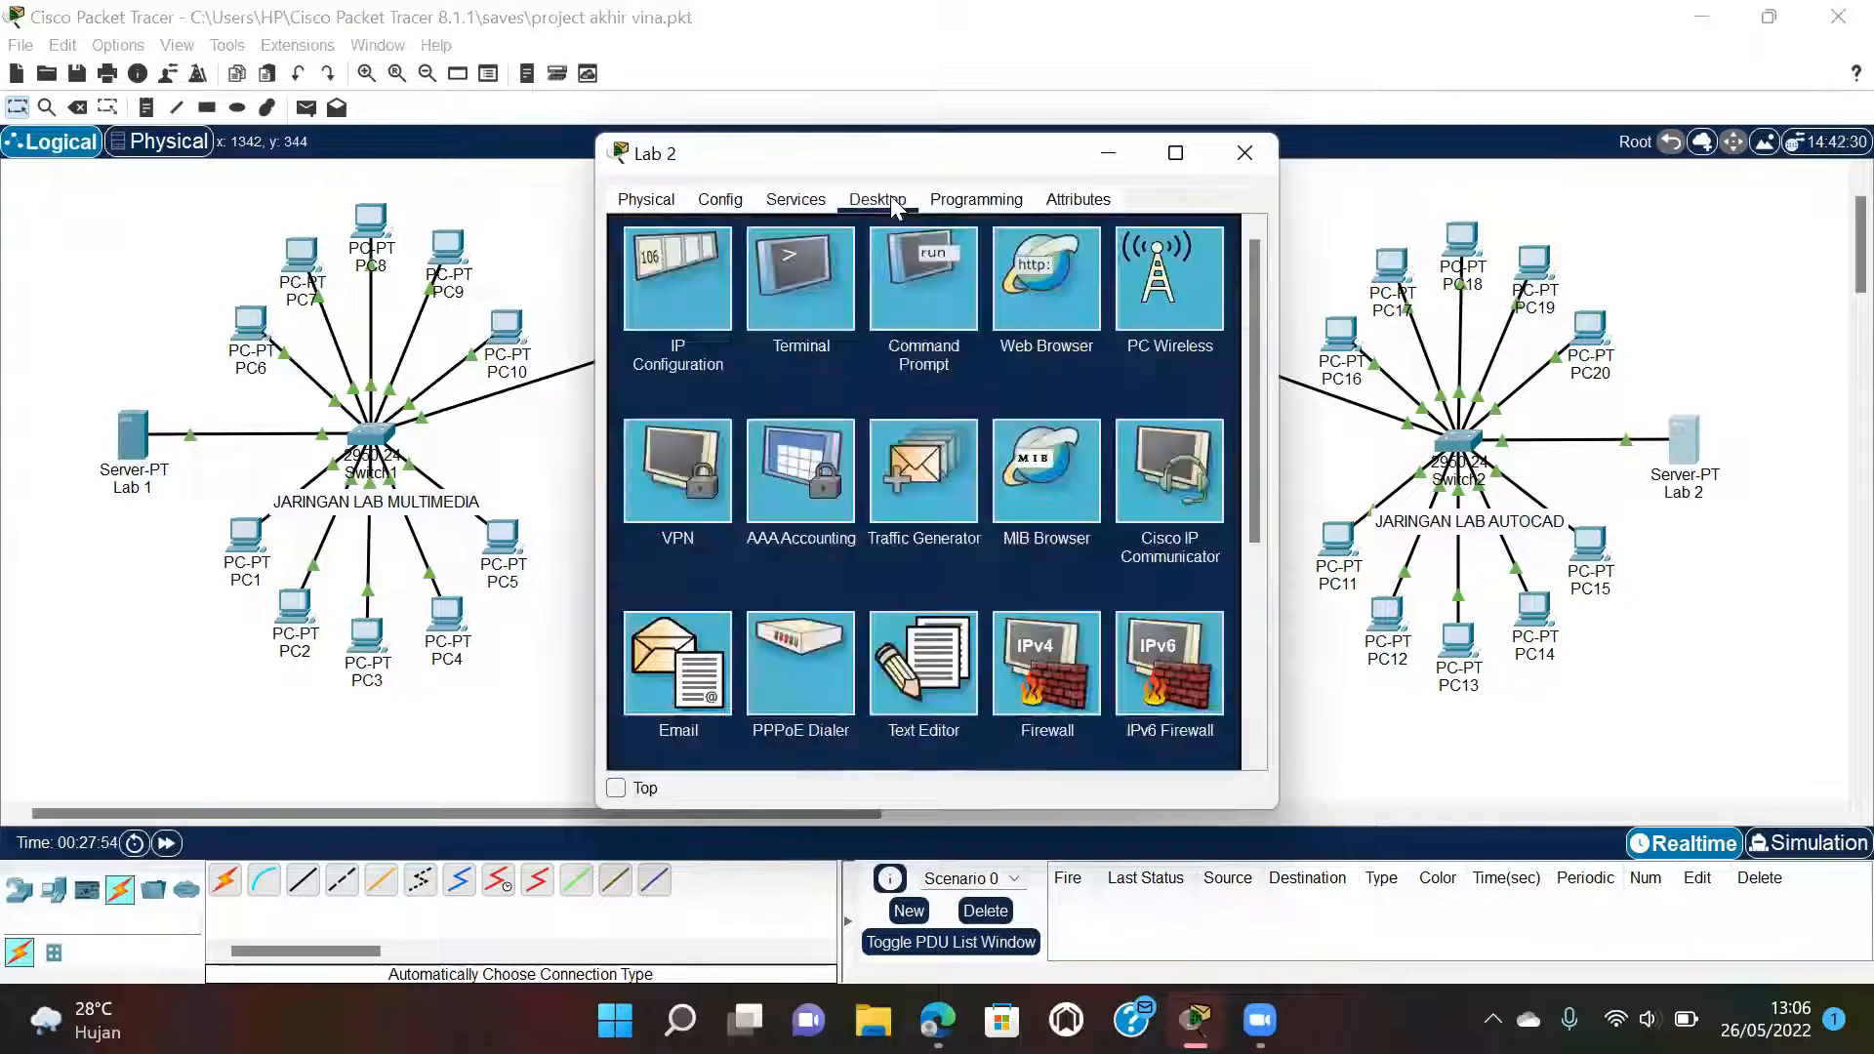
{"action": "left_click", "coordinate": [713, 284]}
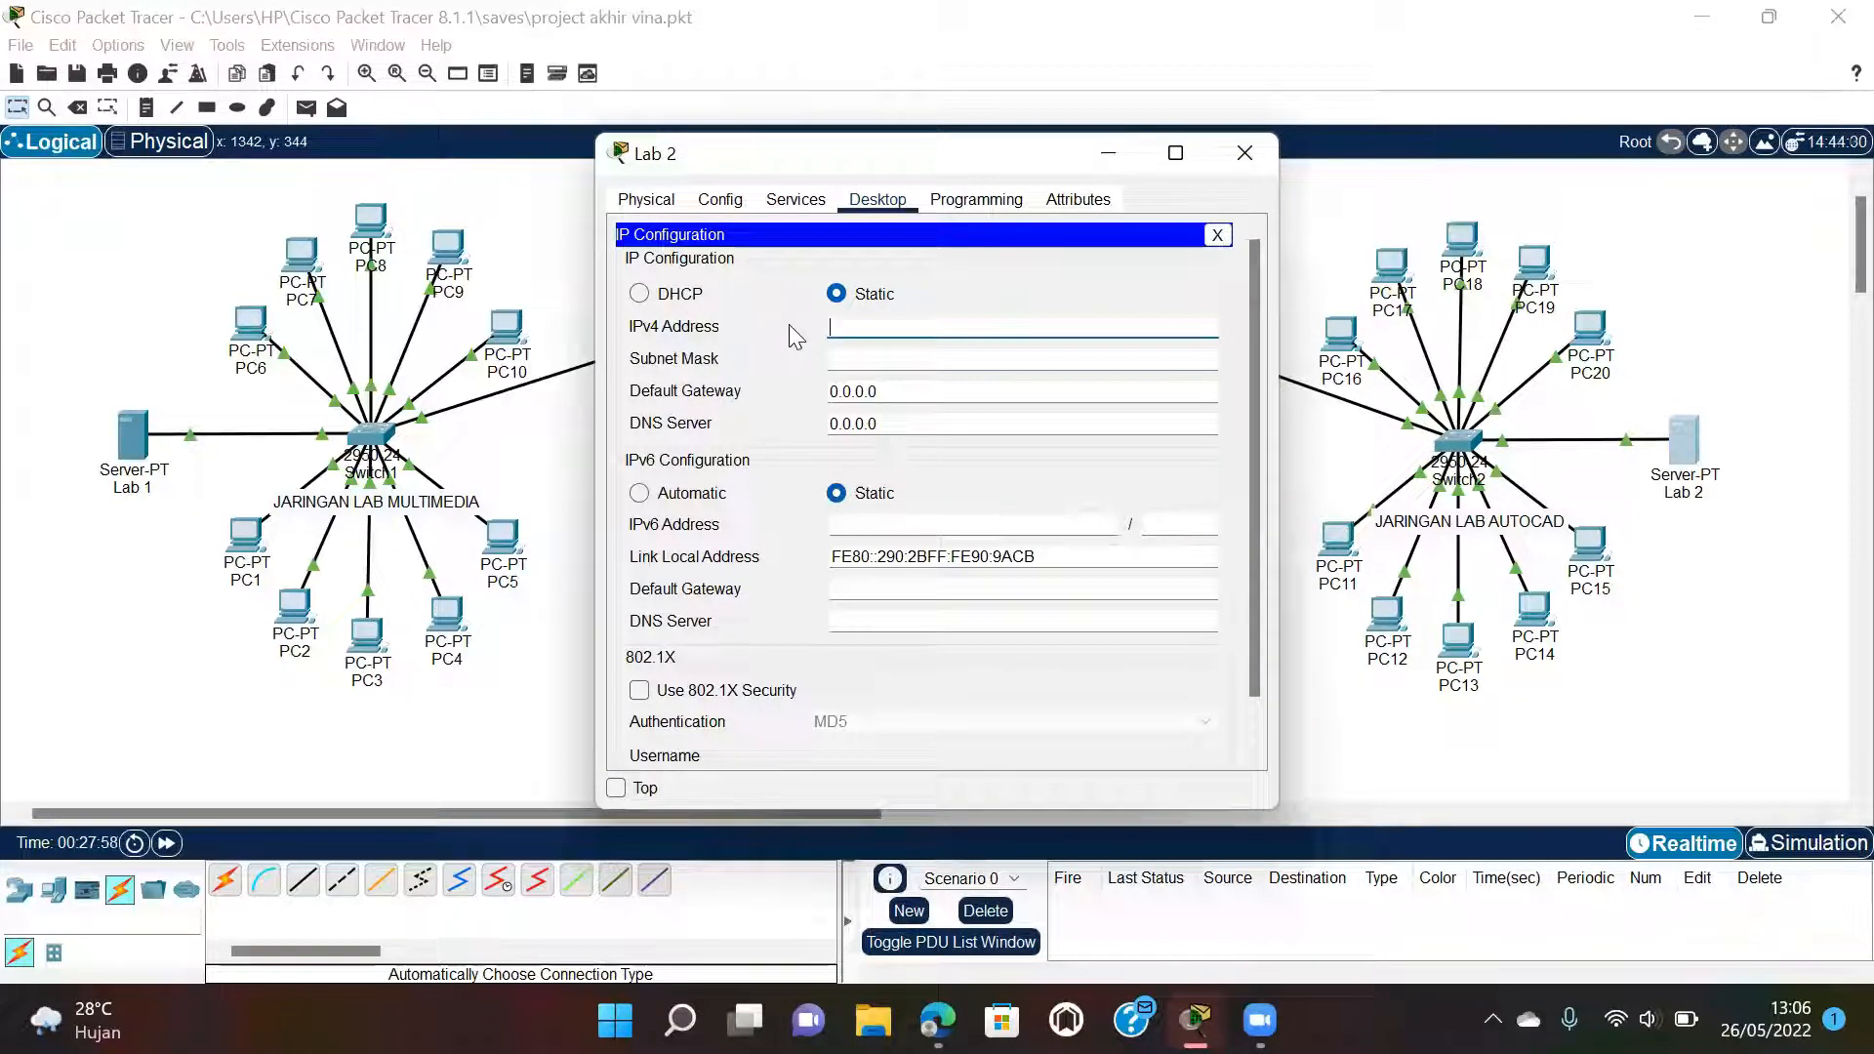
{"action": "type", "text": "172.35"}
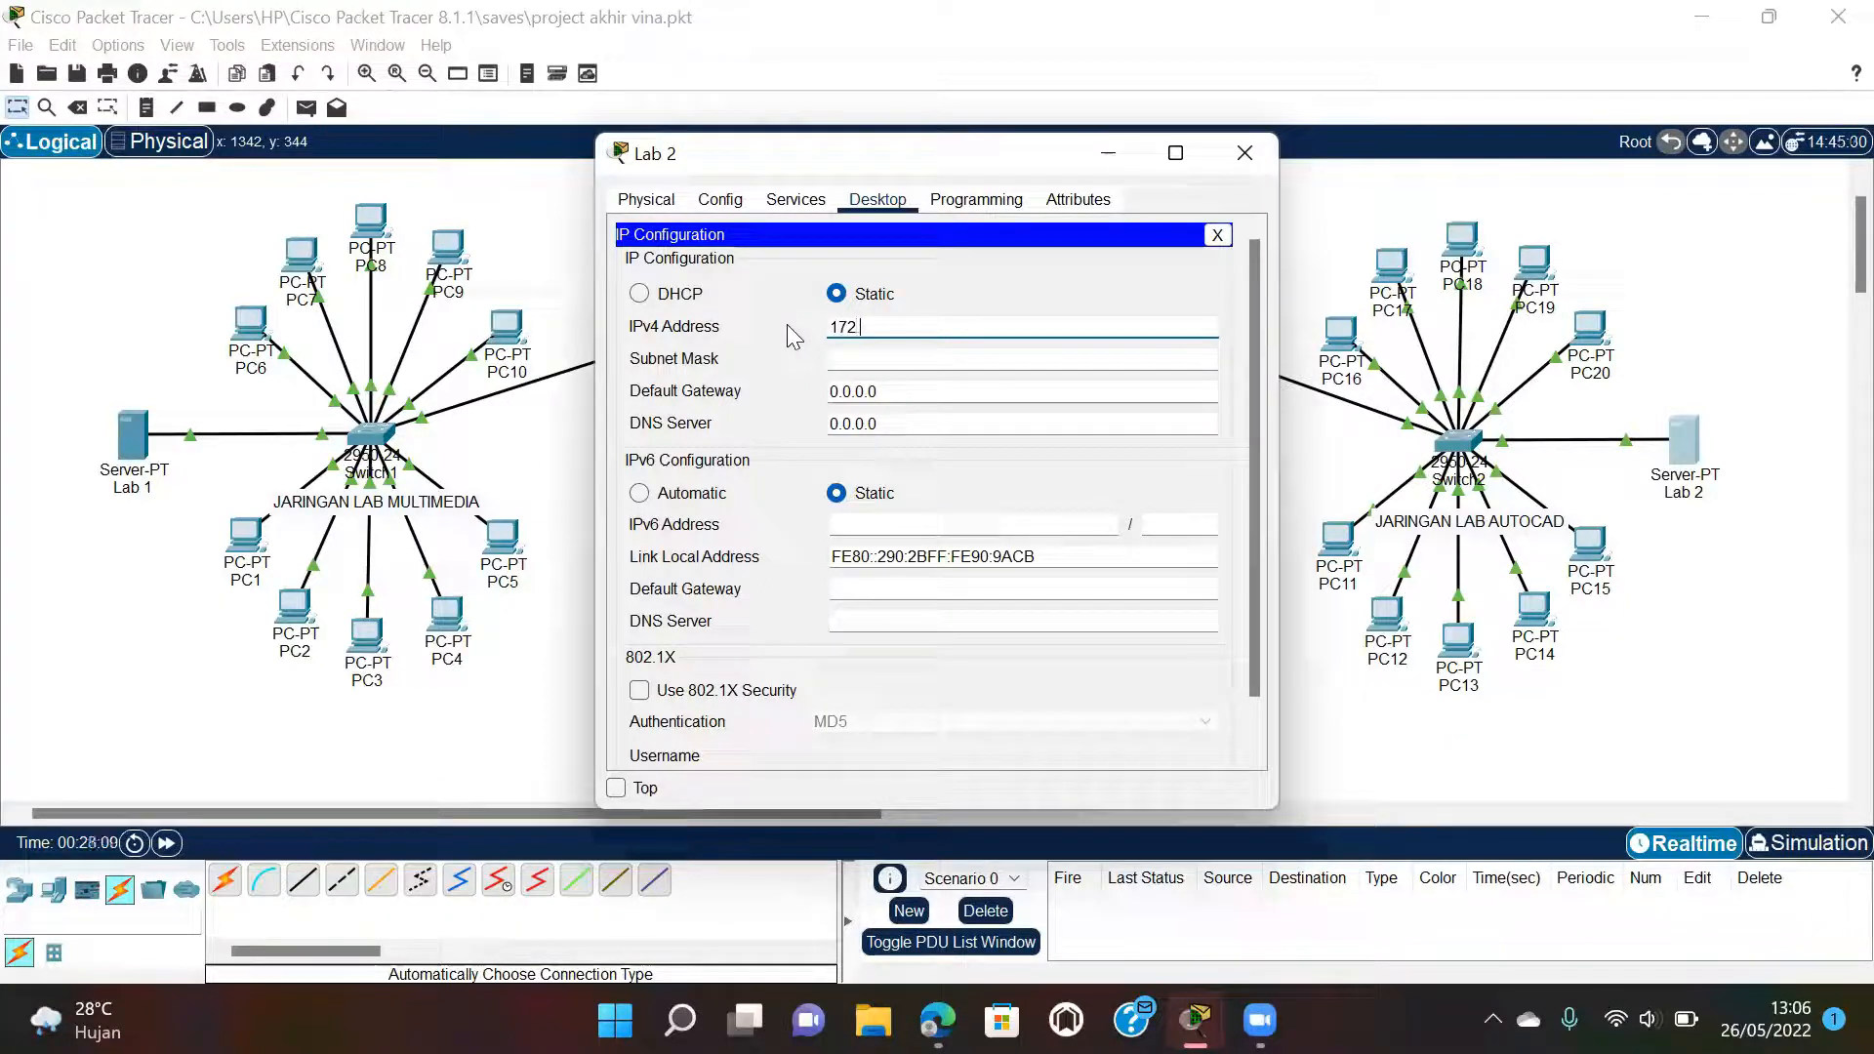
{"action": "type", "text": ".1.35"}
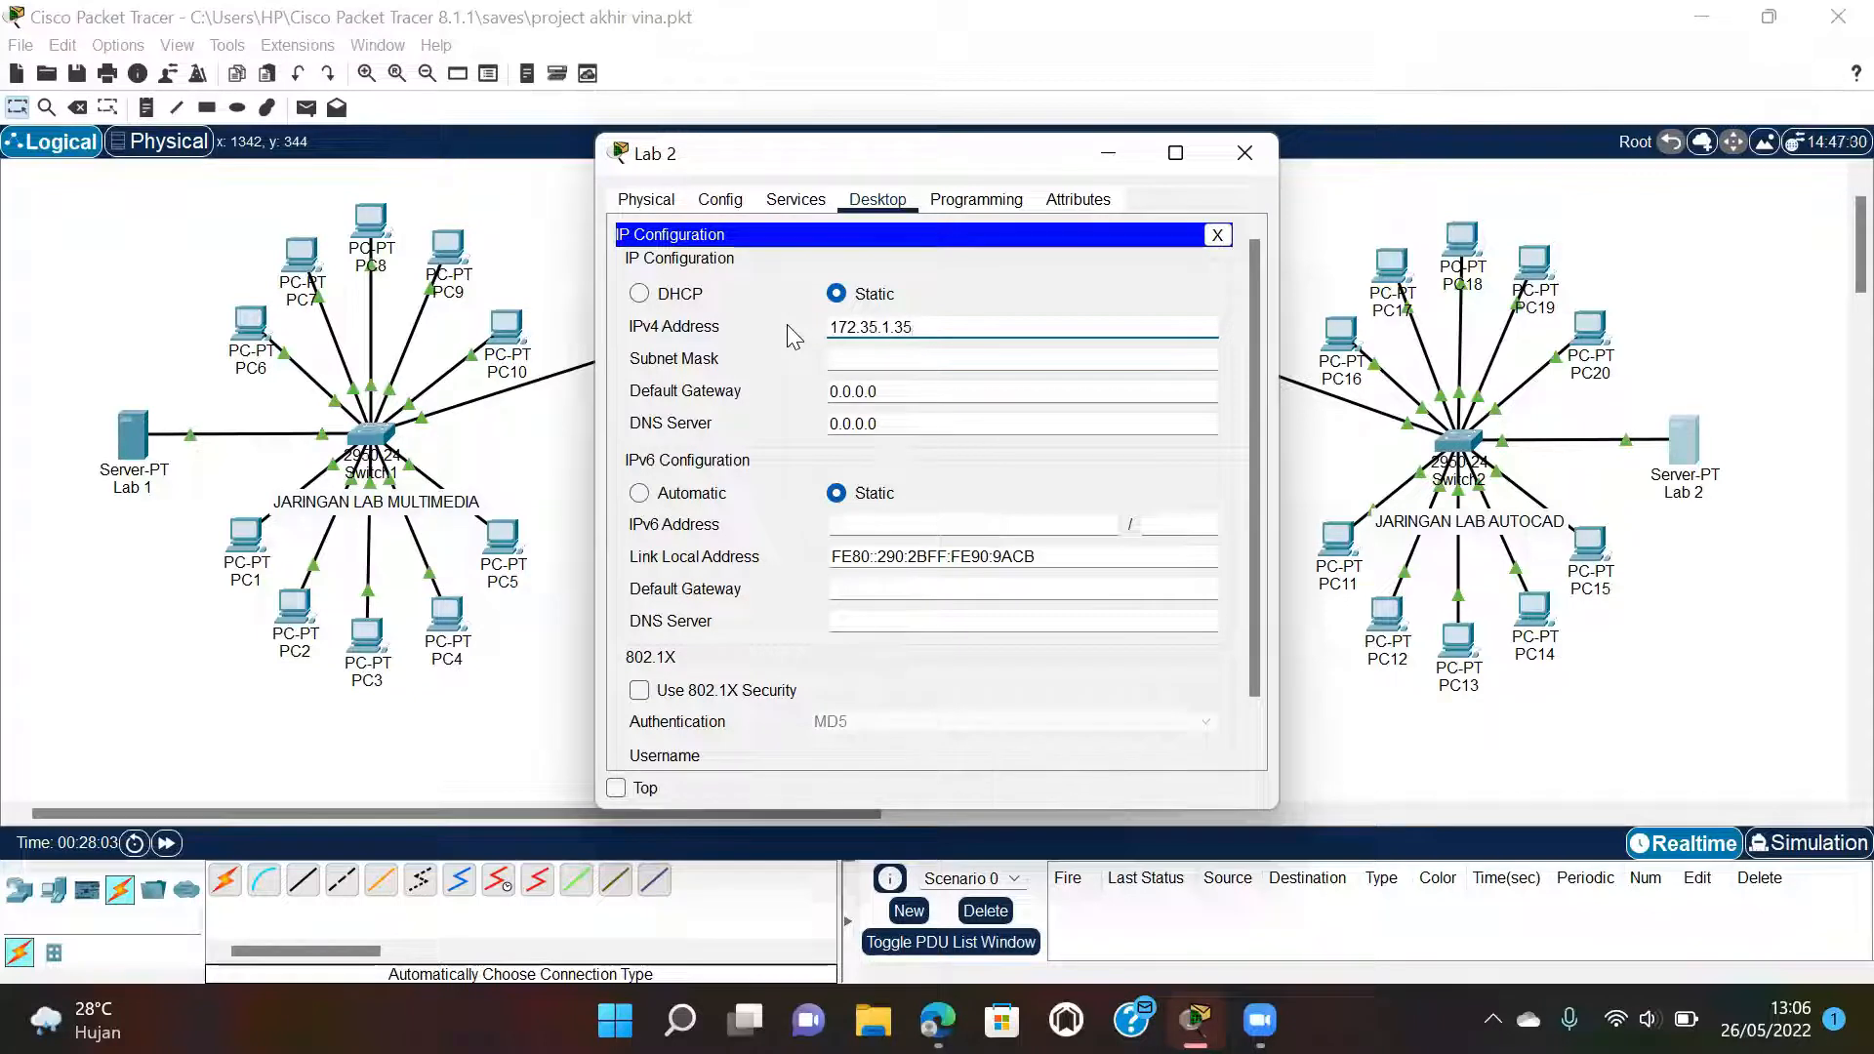
{"action": "left_click", "coordinate": [989, 363]}
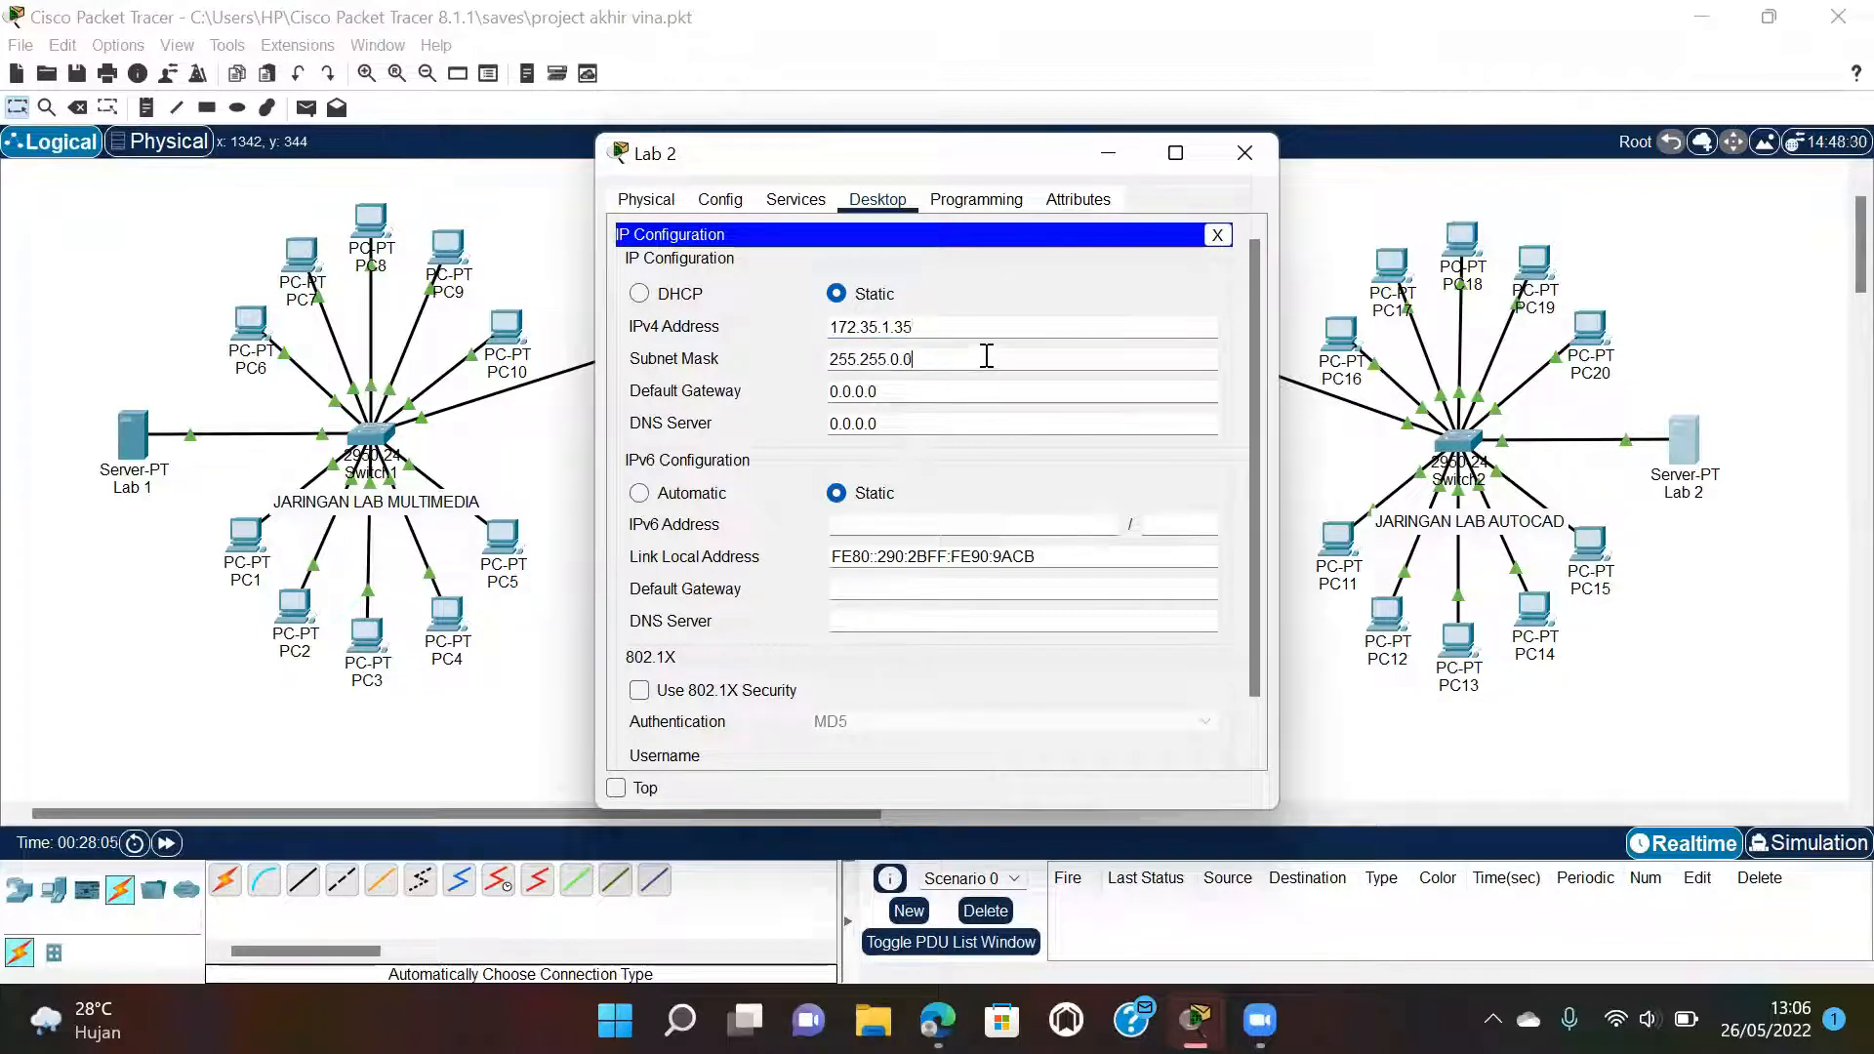
{"action": "left_click", "coordinate": [964, 386]}
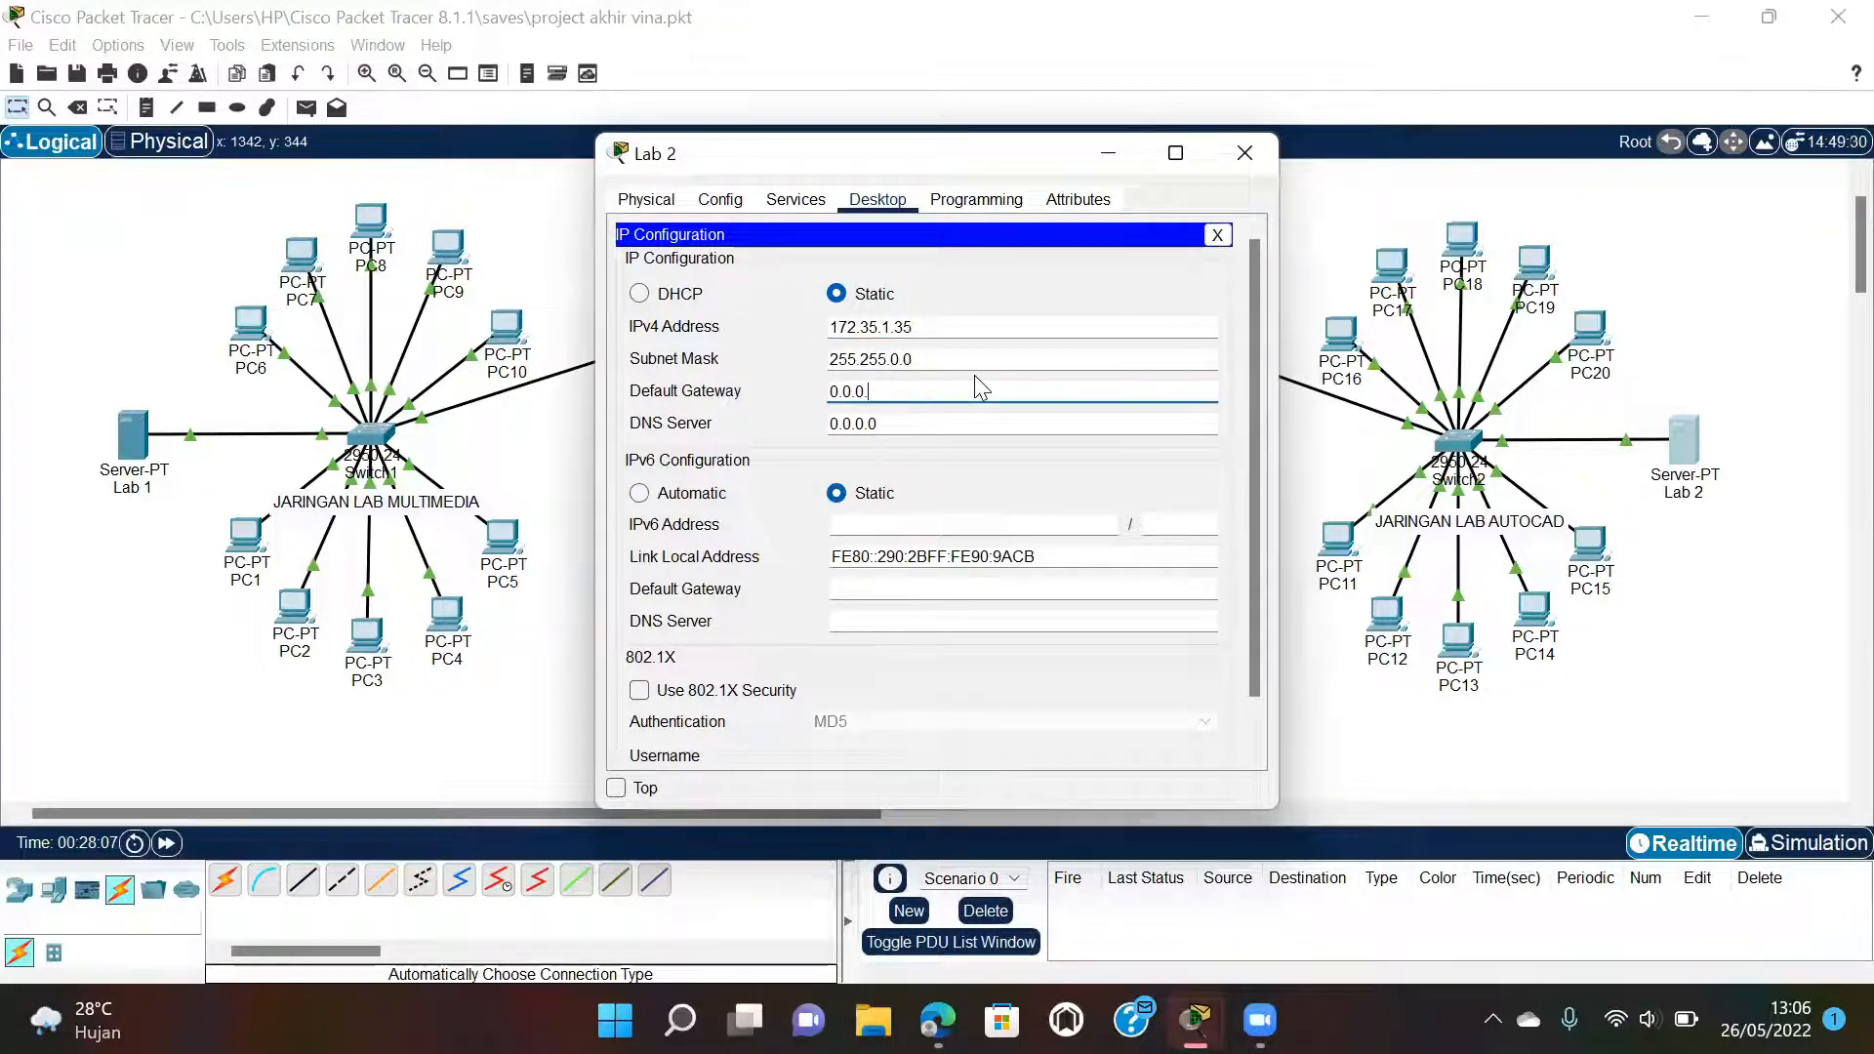
{"action": "key", "text": "BackSpace"}
{"action": "key", "text": "BackSpace"}
{"action": "key", "text": "BackSpace"}
{"action": "key", "text": "BackSpace"}
{"action": "key", "text": "BackSpace"}
{"action": "key", "text": "BackSpace"}
{"action": "key", "text": "BackSpace"}
{"action": "type", "text": "172.35.1.1."}
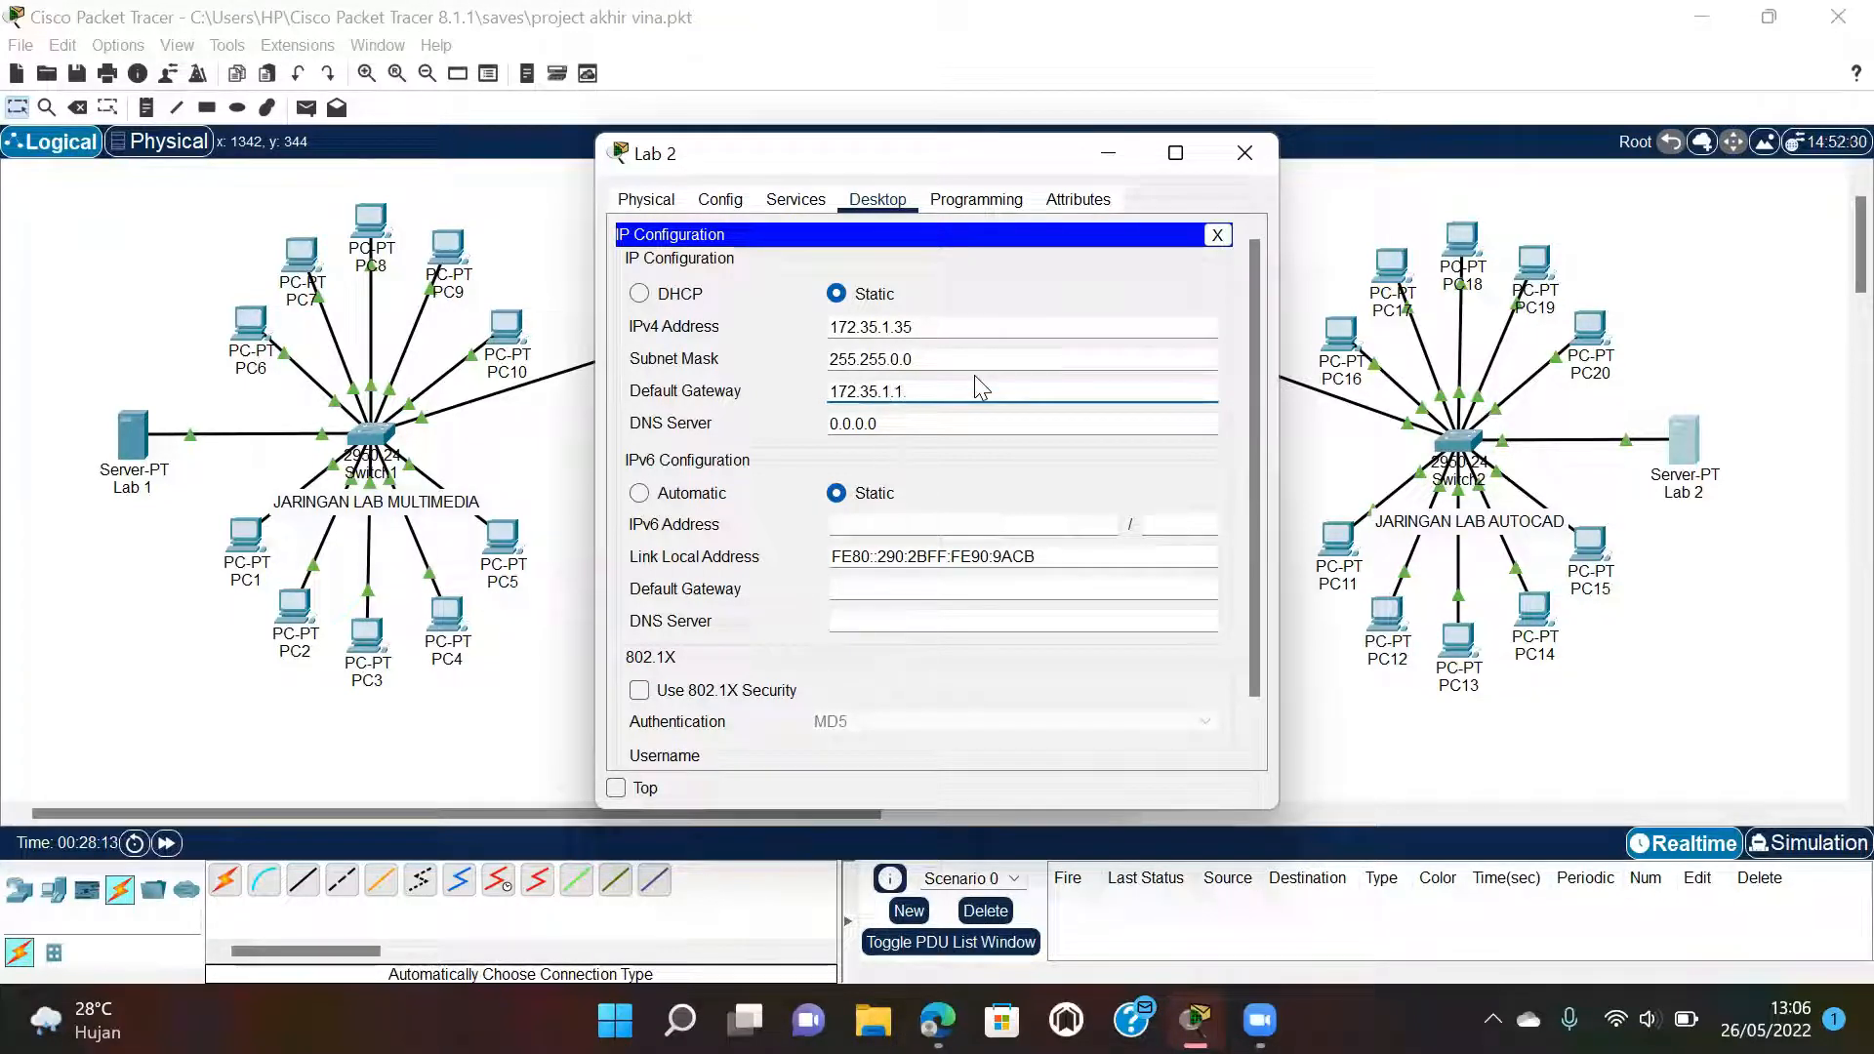
{"action": "left_click", "coordinate": [1245, 156]}
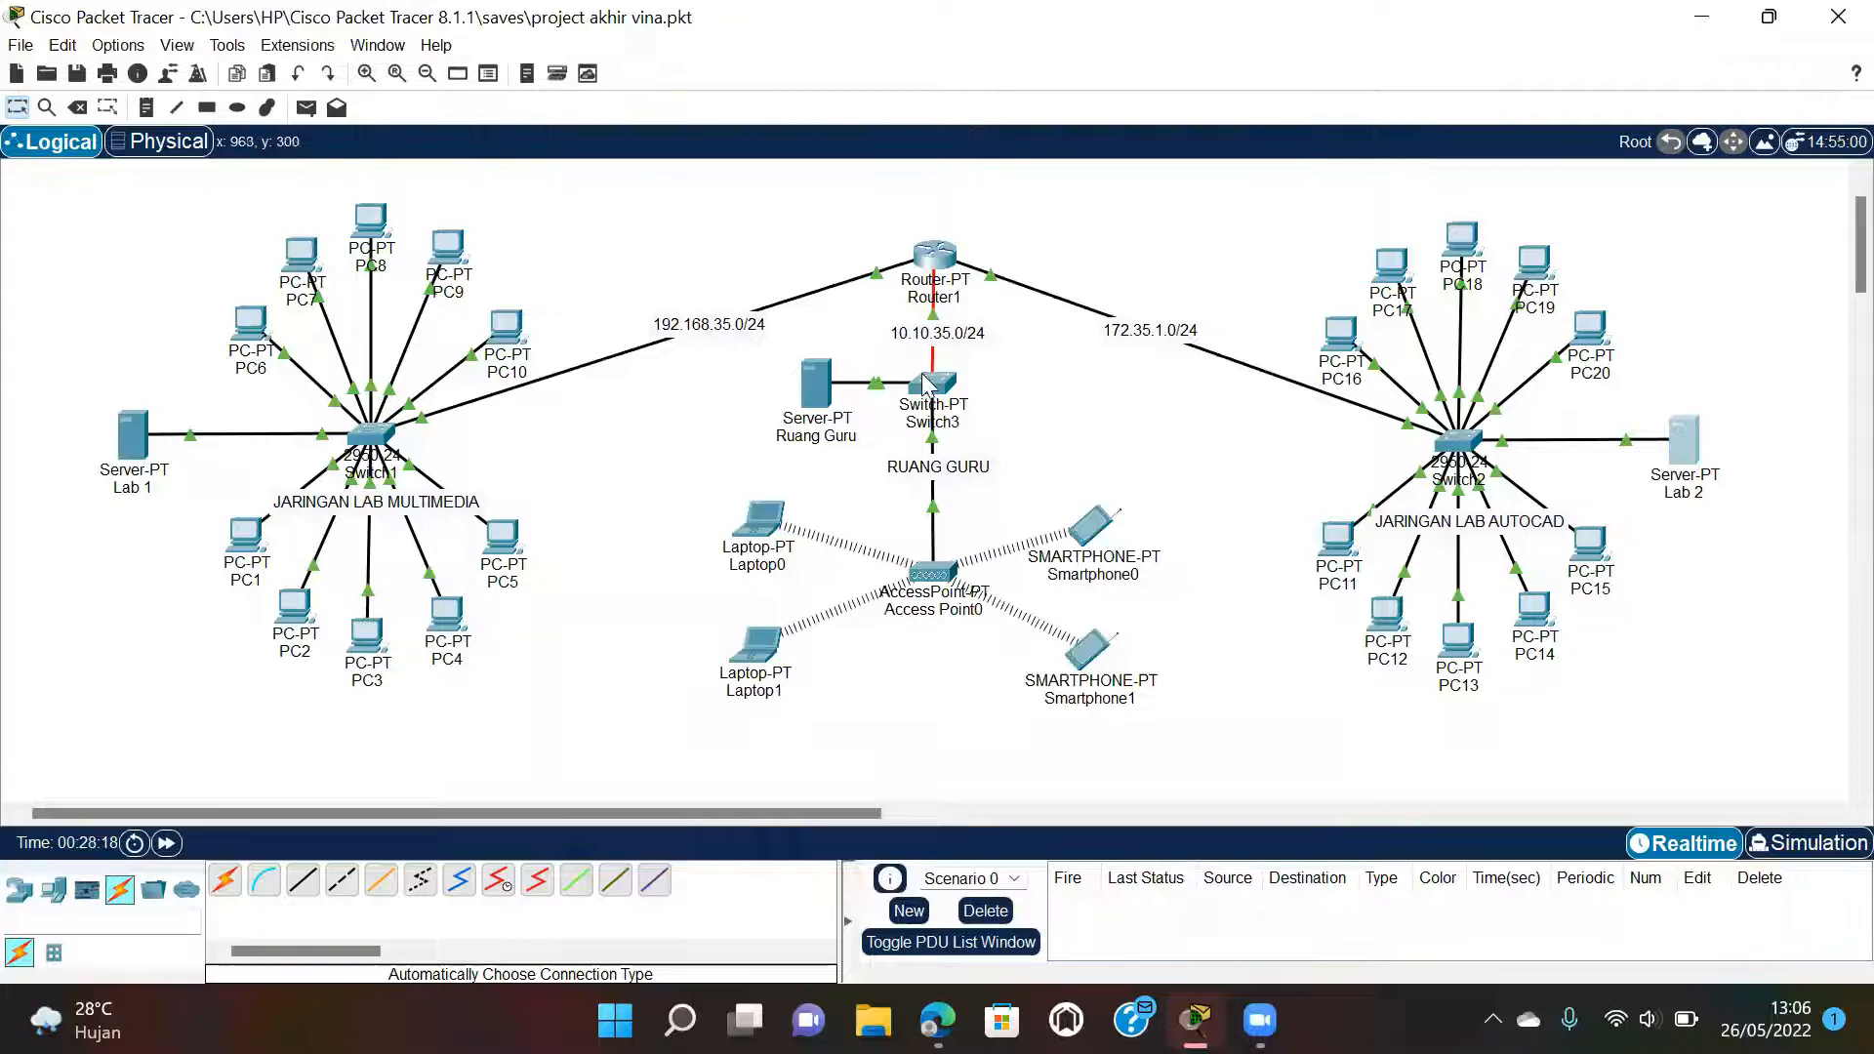
Give the Ruang Guru server static IP 10.10.35.35, mask 255.0.0.0, and verify FastEthernet0.
{"action": "left_click", "coordinate": [817, 398]}
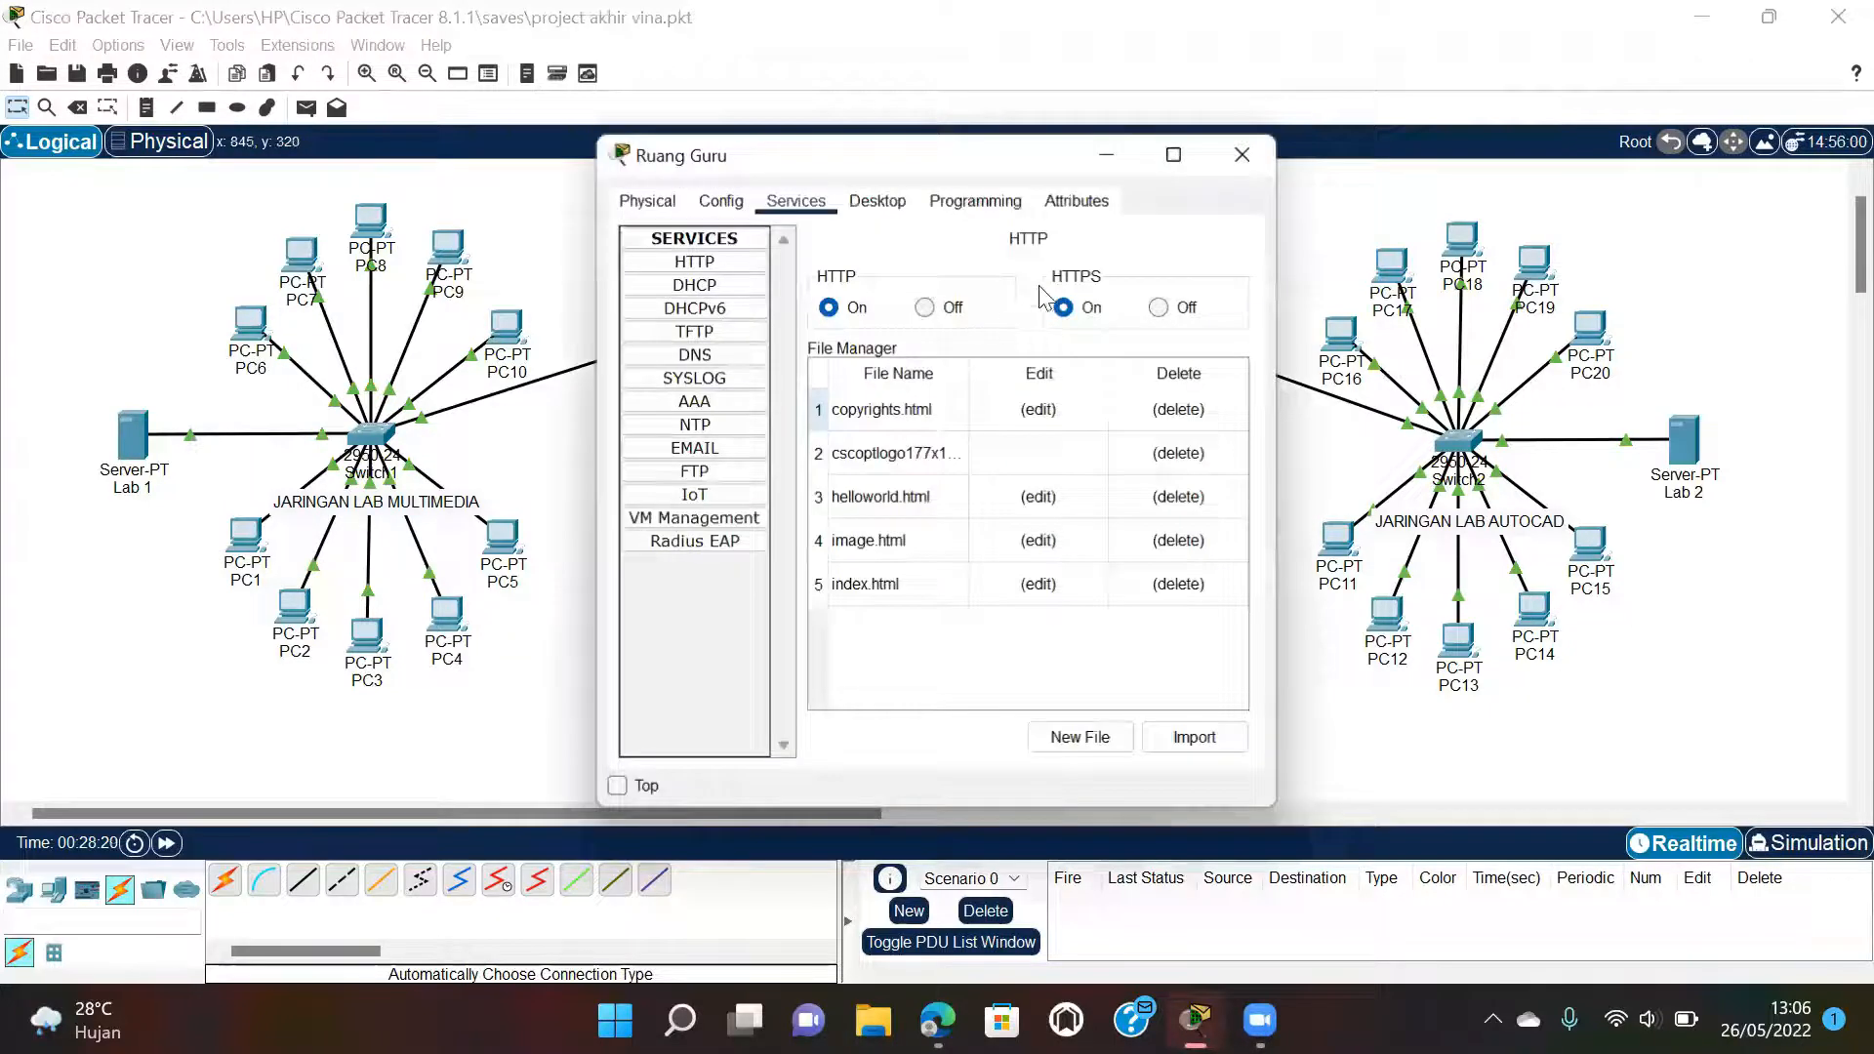
{"action": "left_click", "coordinate": [877, 199]}
{"action": "left_click", "coordinate": [650, 285]}
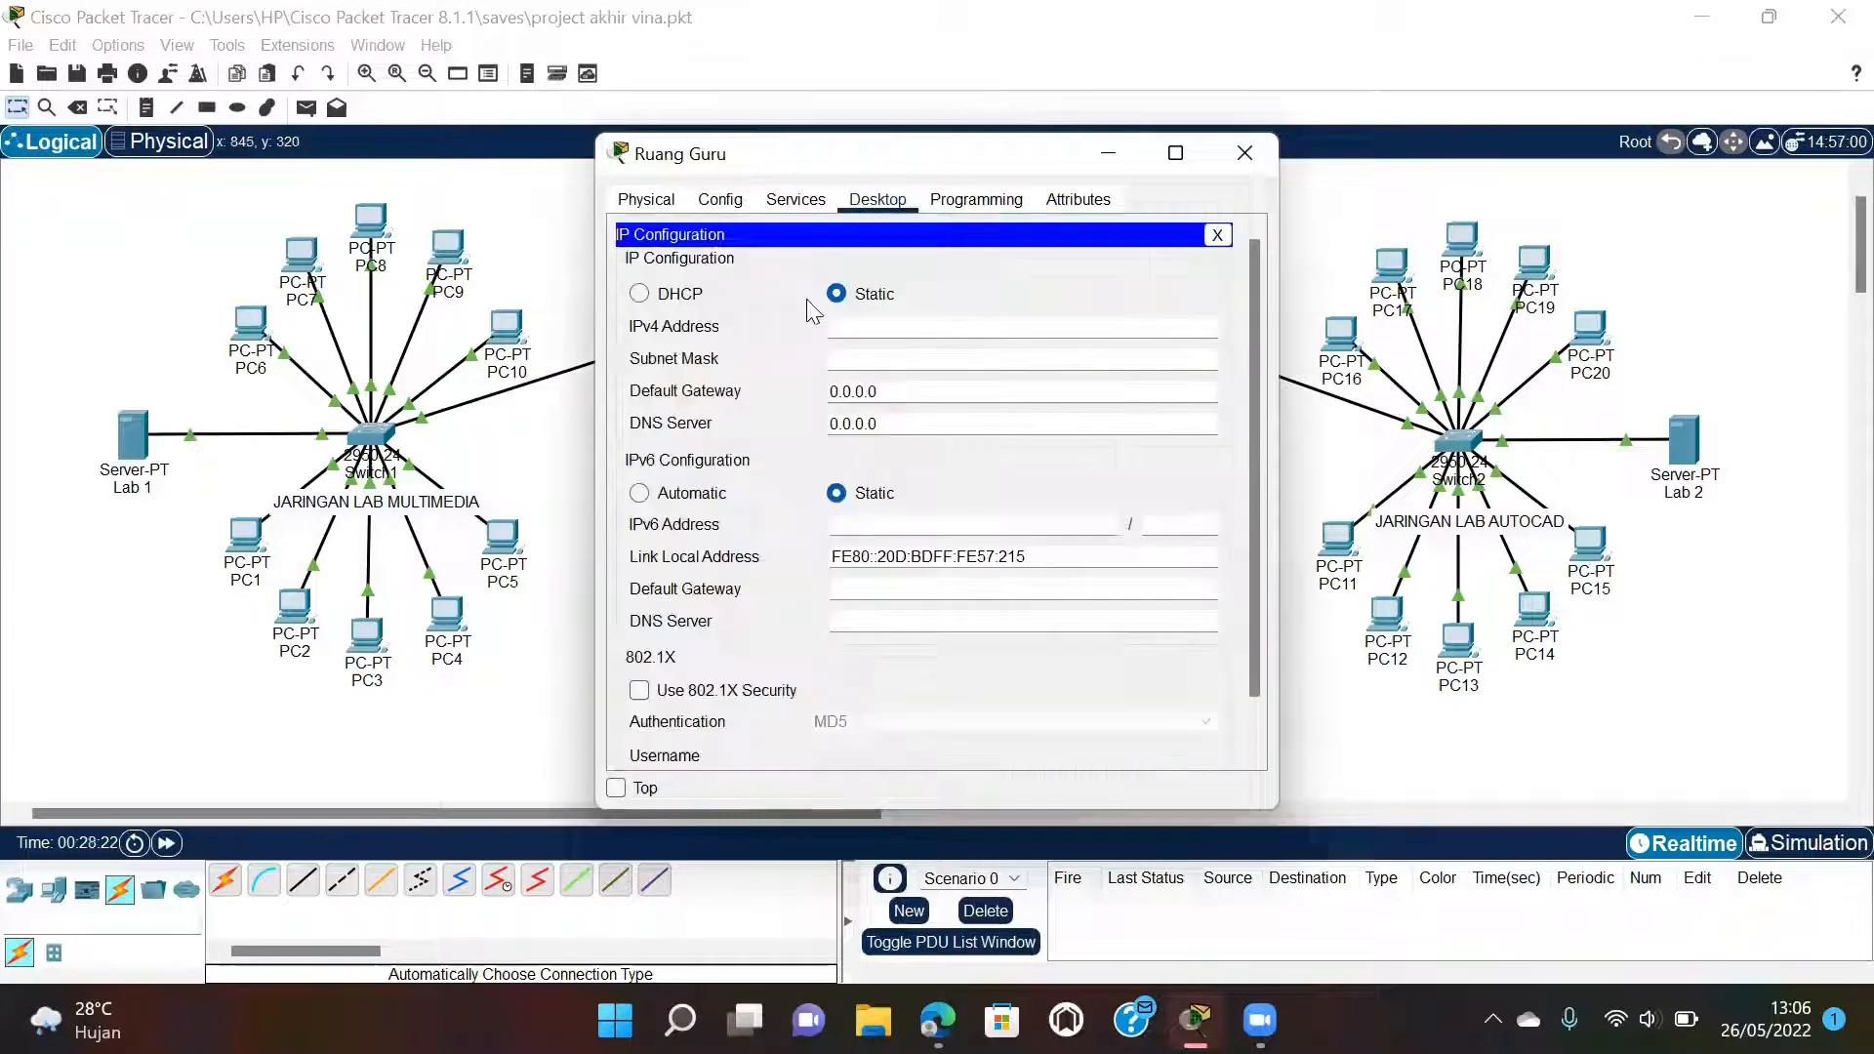
{"action": "left_click", "coordinate": [848, 328]}
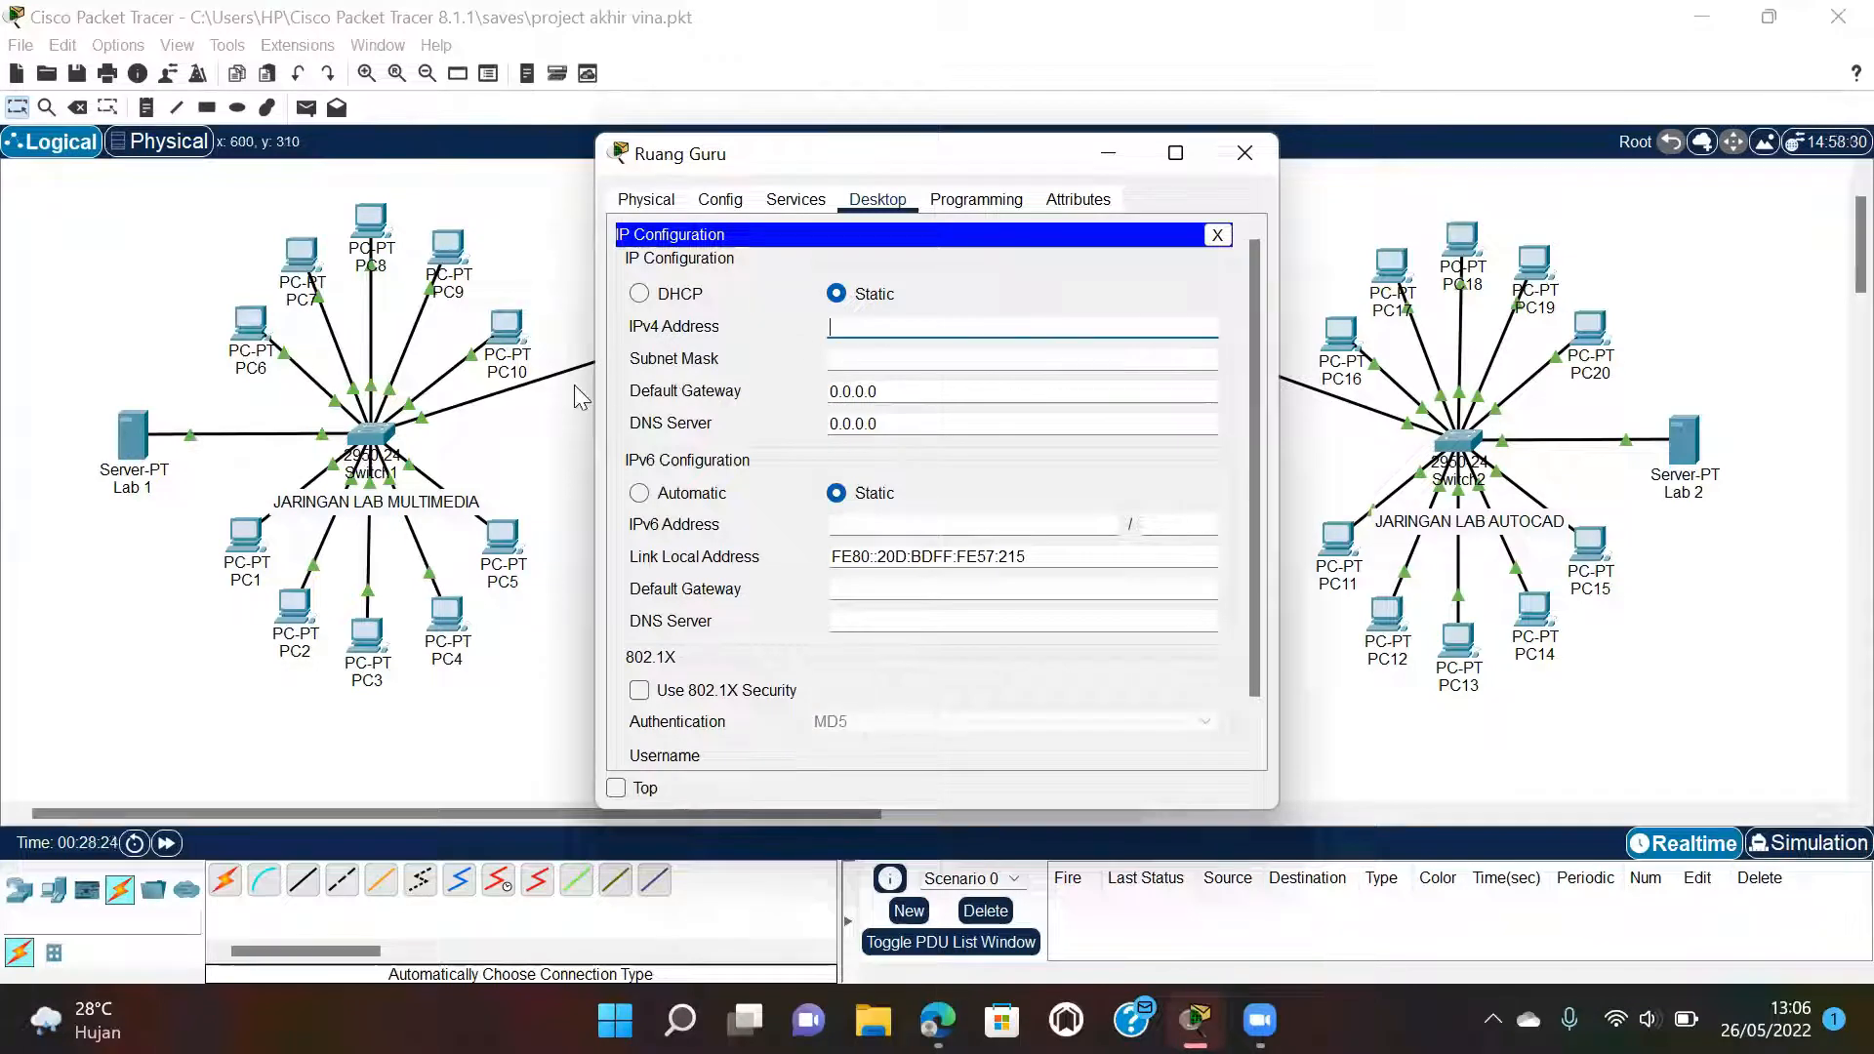
{"action": "type", "text": "10.10.35.35"}
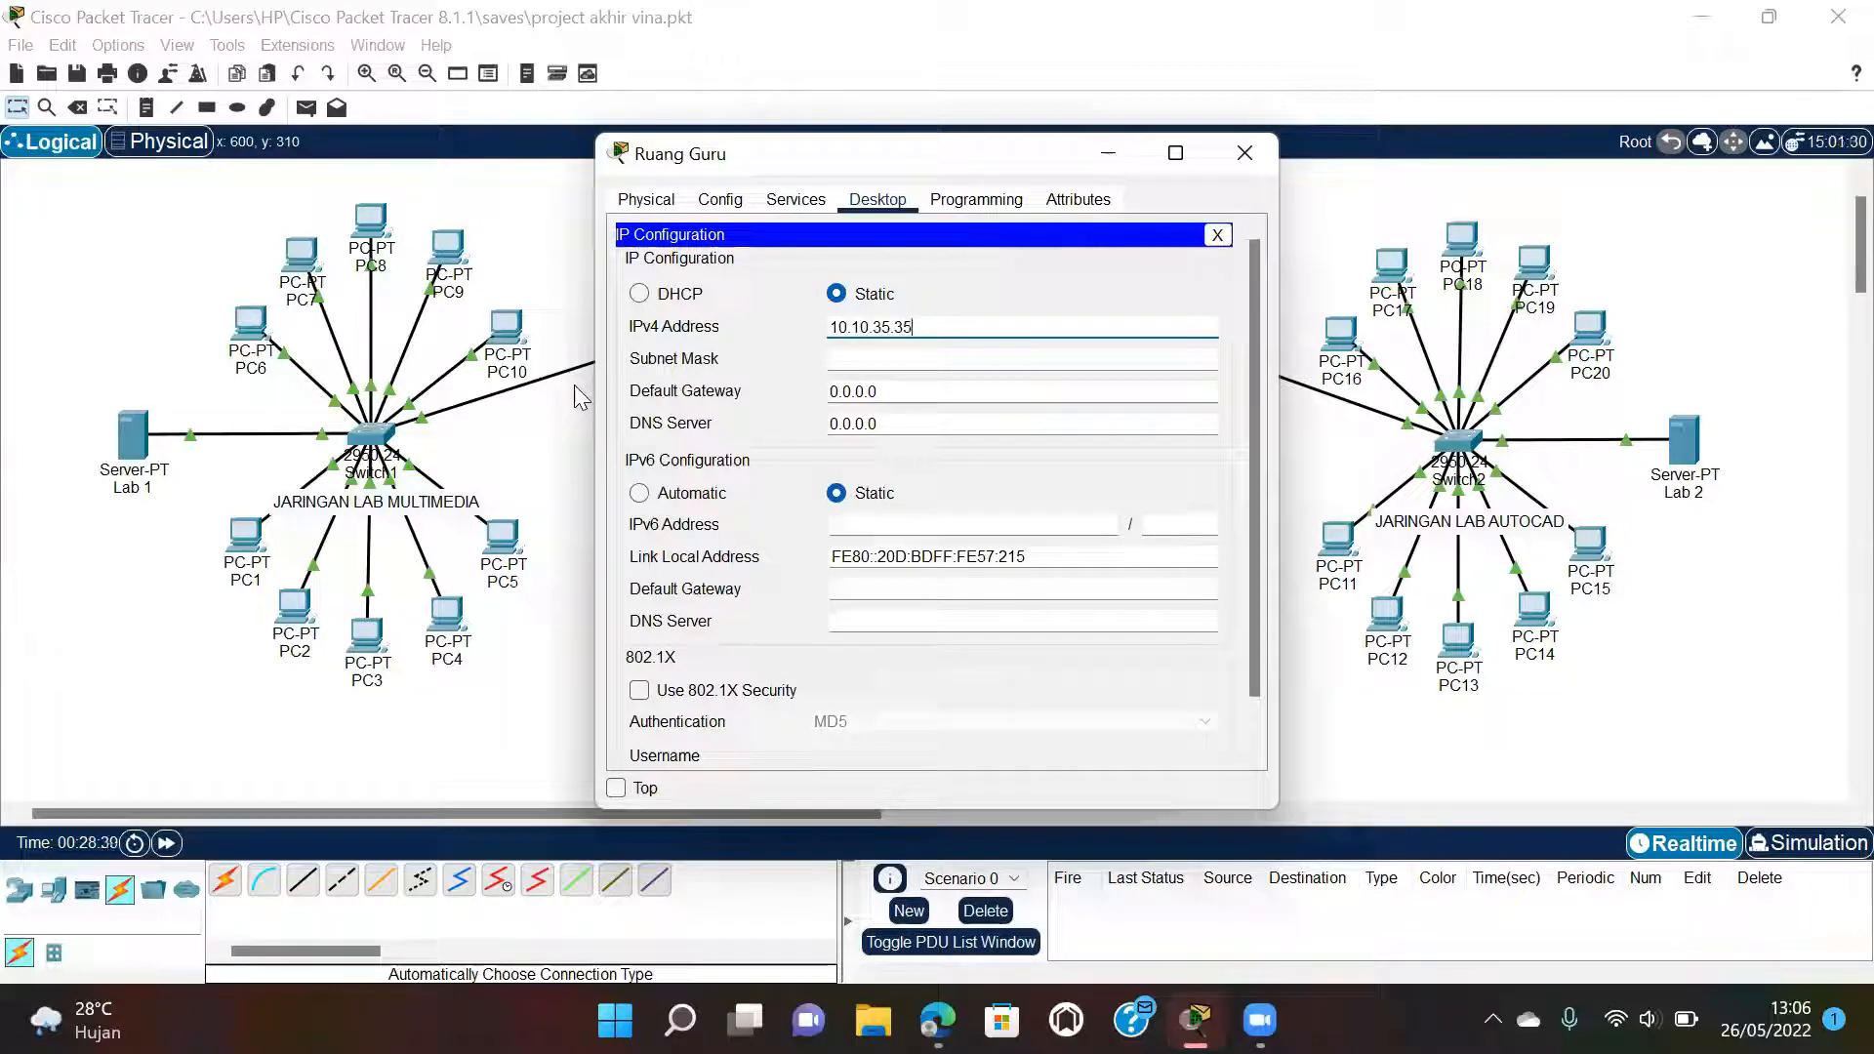
{"action": "left_click", "coordinate": [881, 360]}
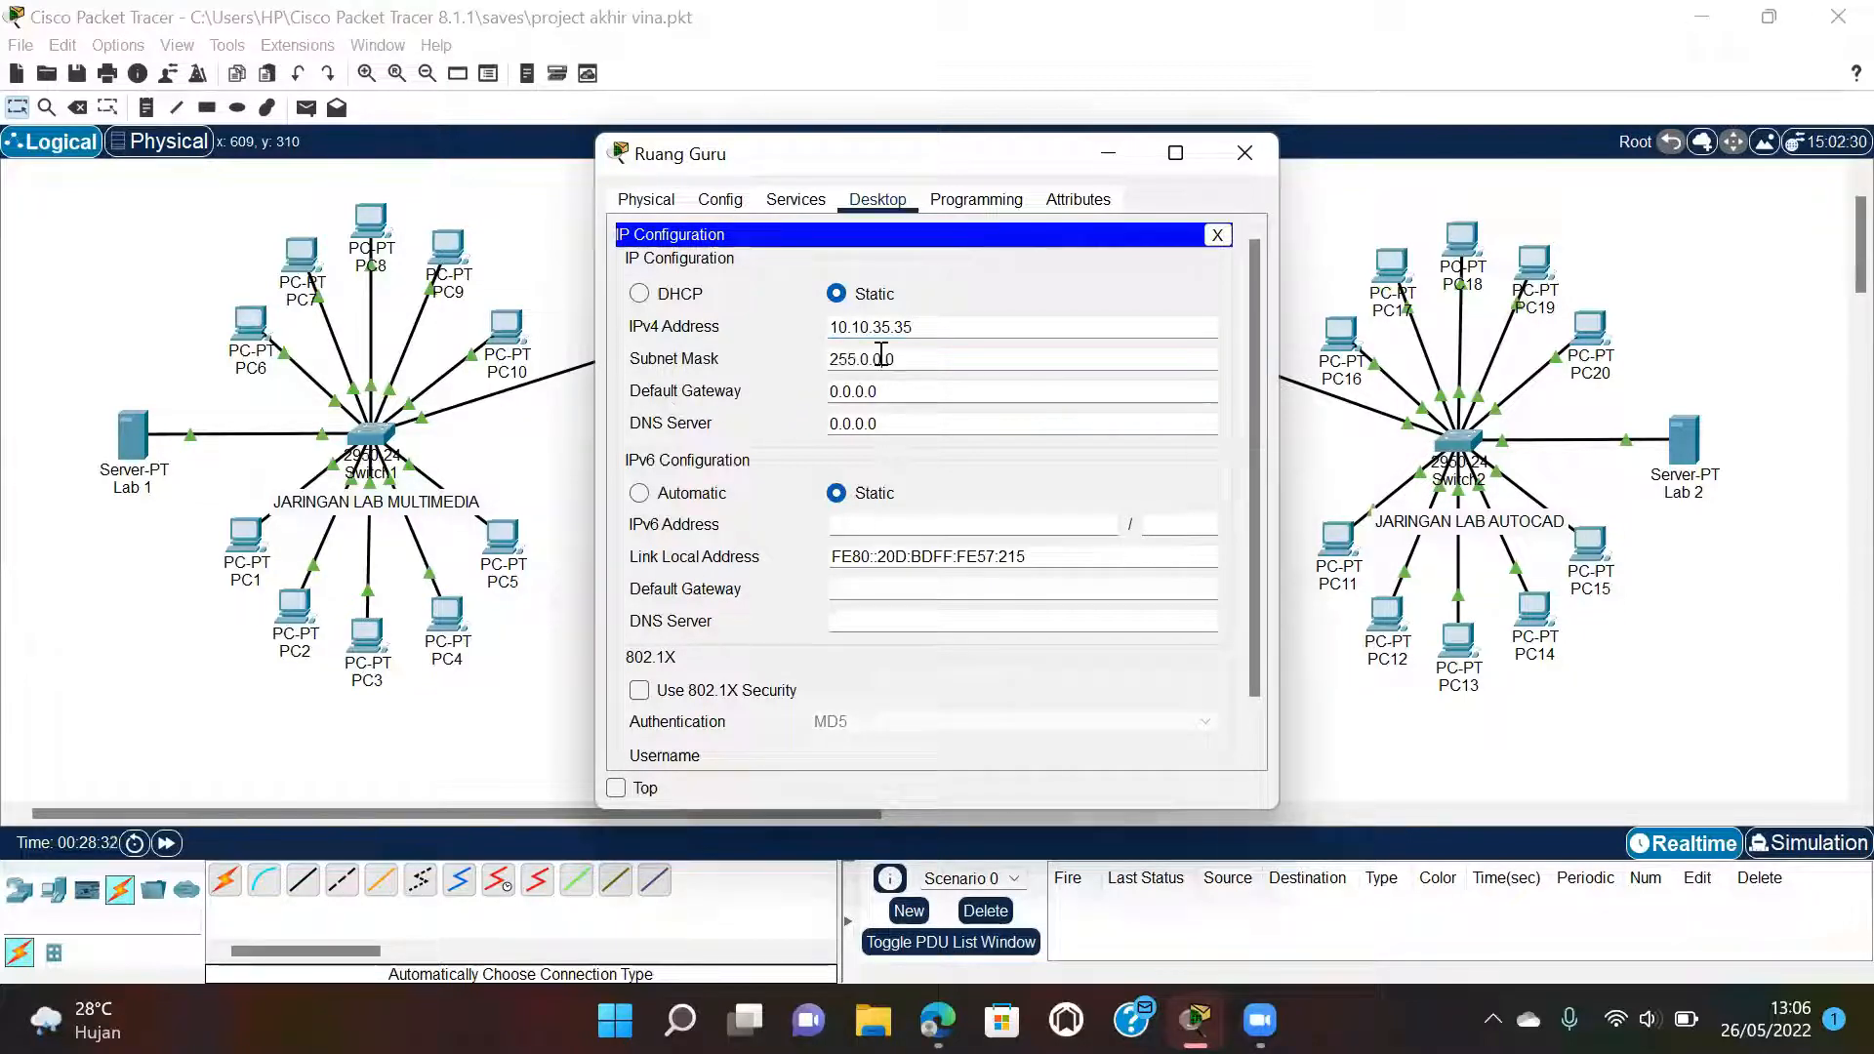
{"action": "left_click", "coordinate": [734, 205]}
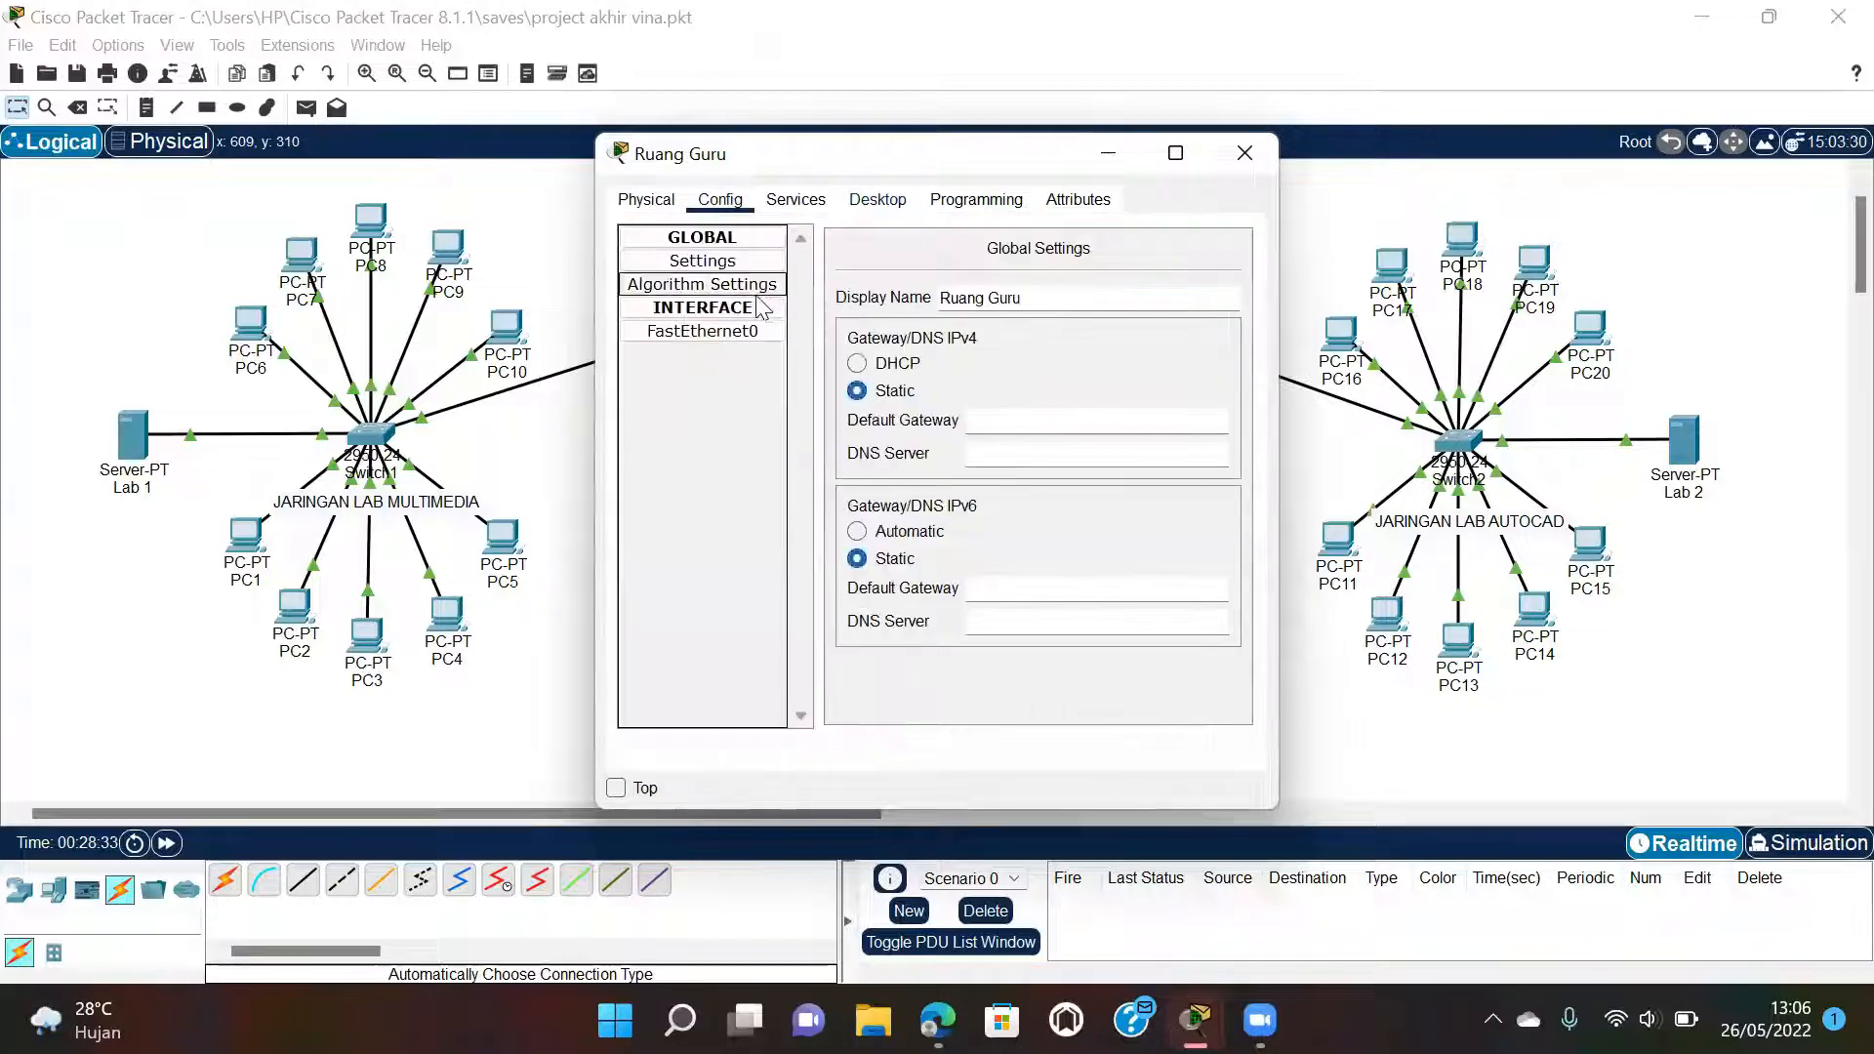
{"action": "left_click", "coordinate": [767, 329]}
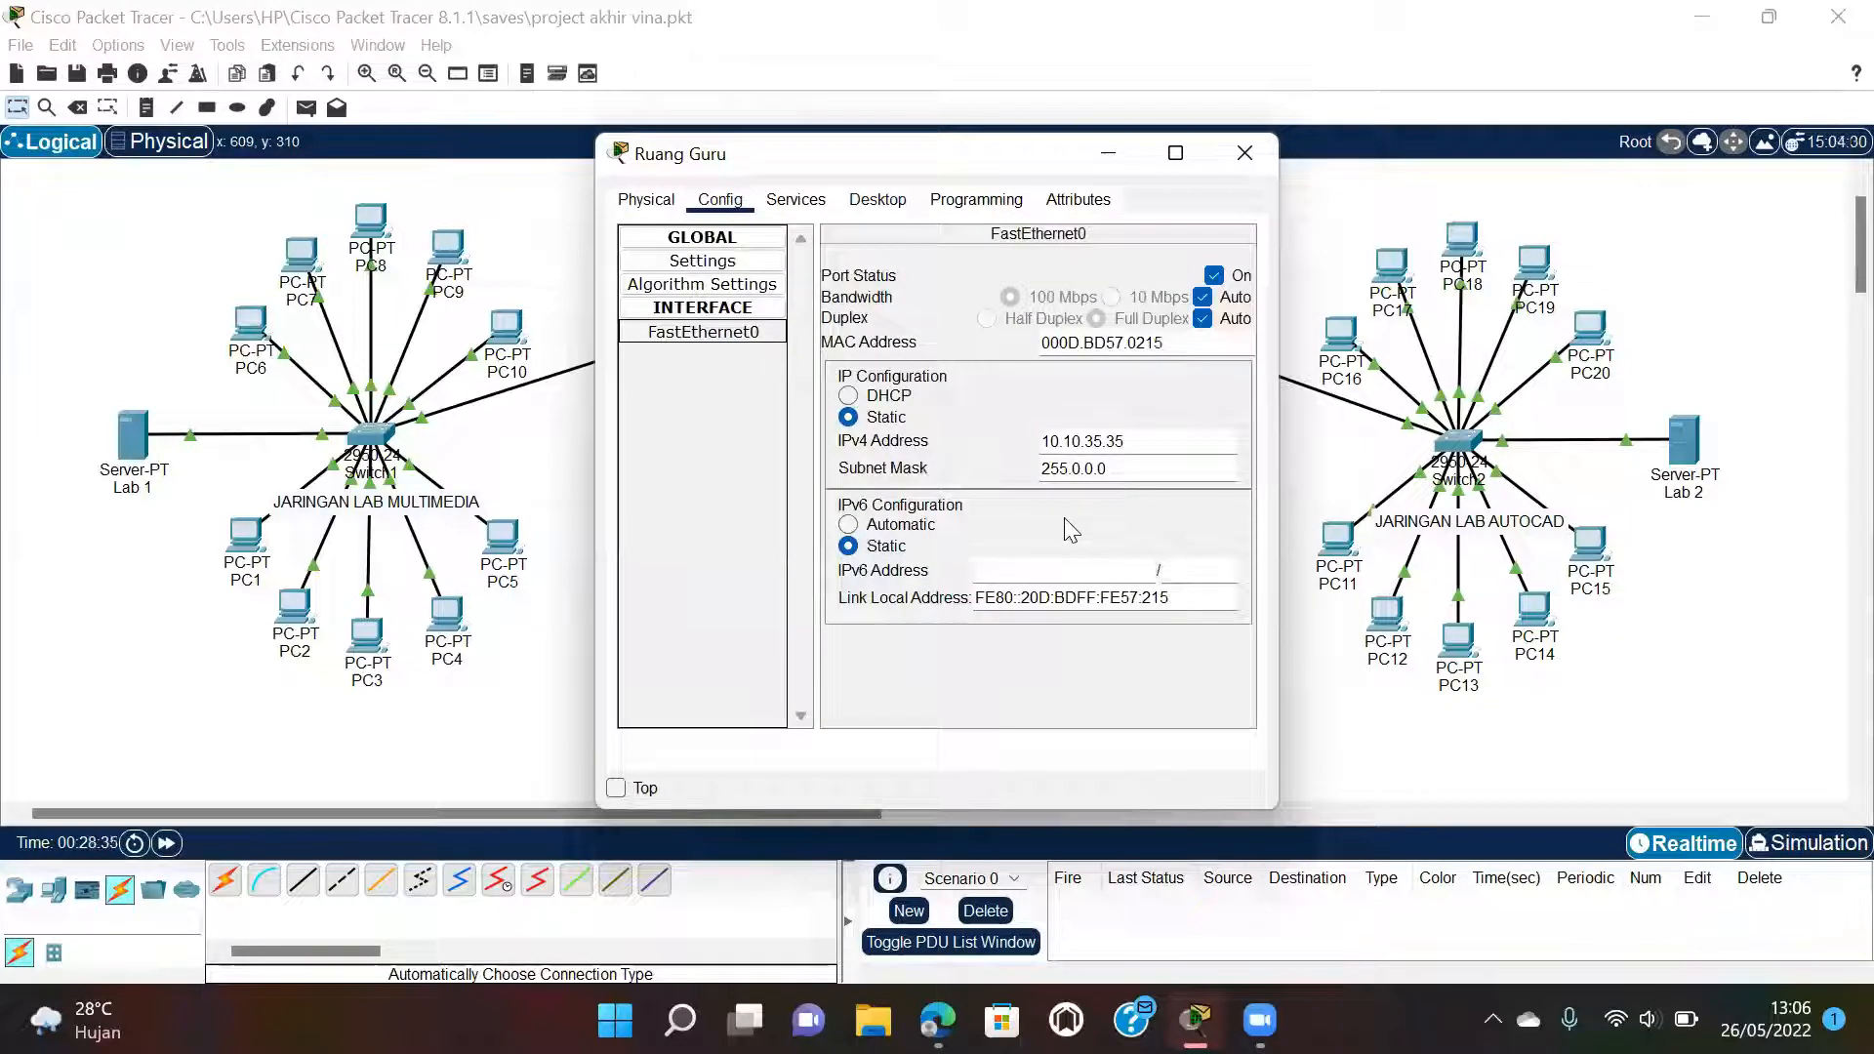
{"action": "left_click", "coordinate": [1256, 159]}
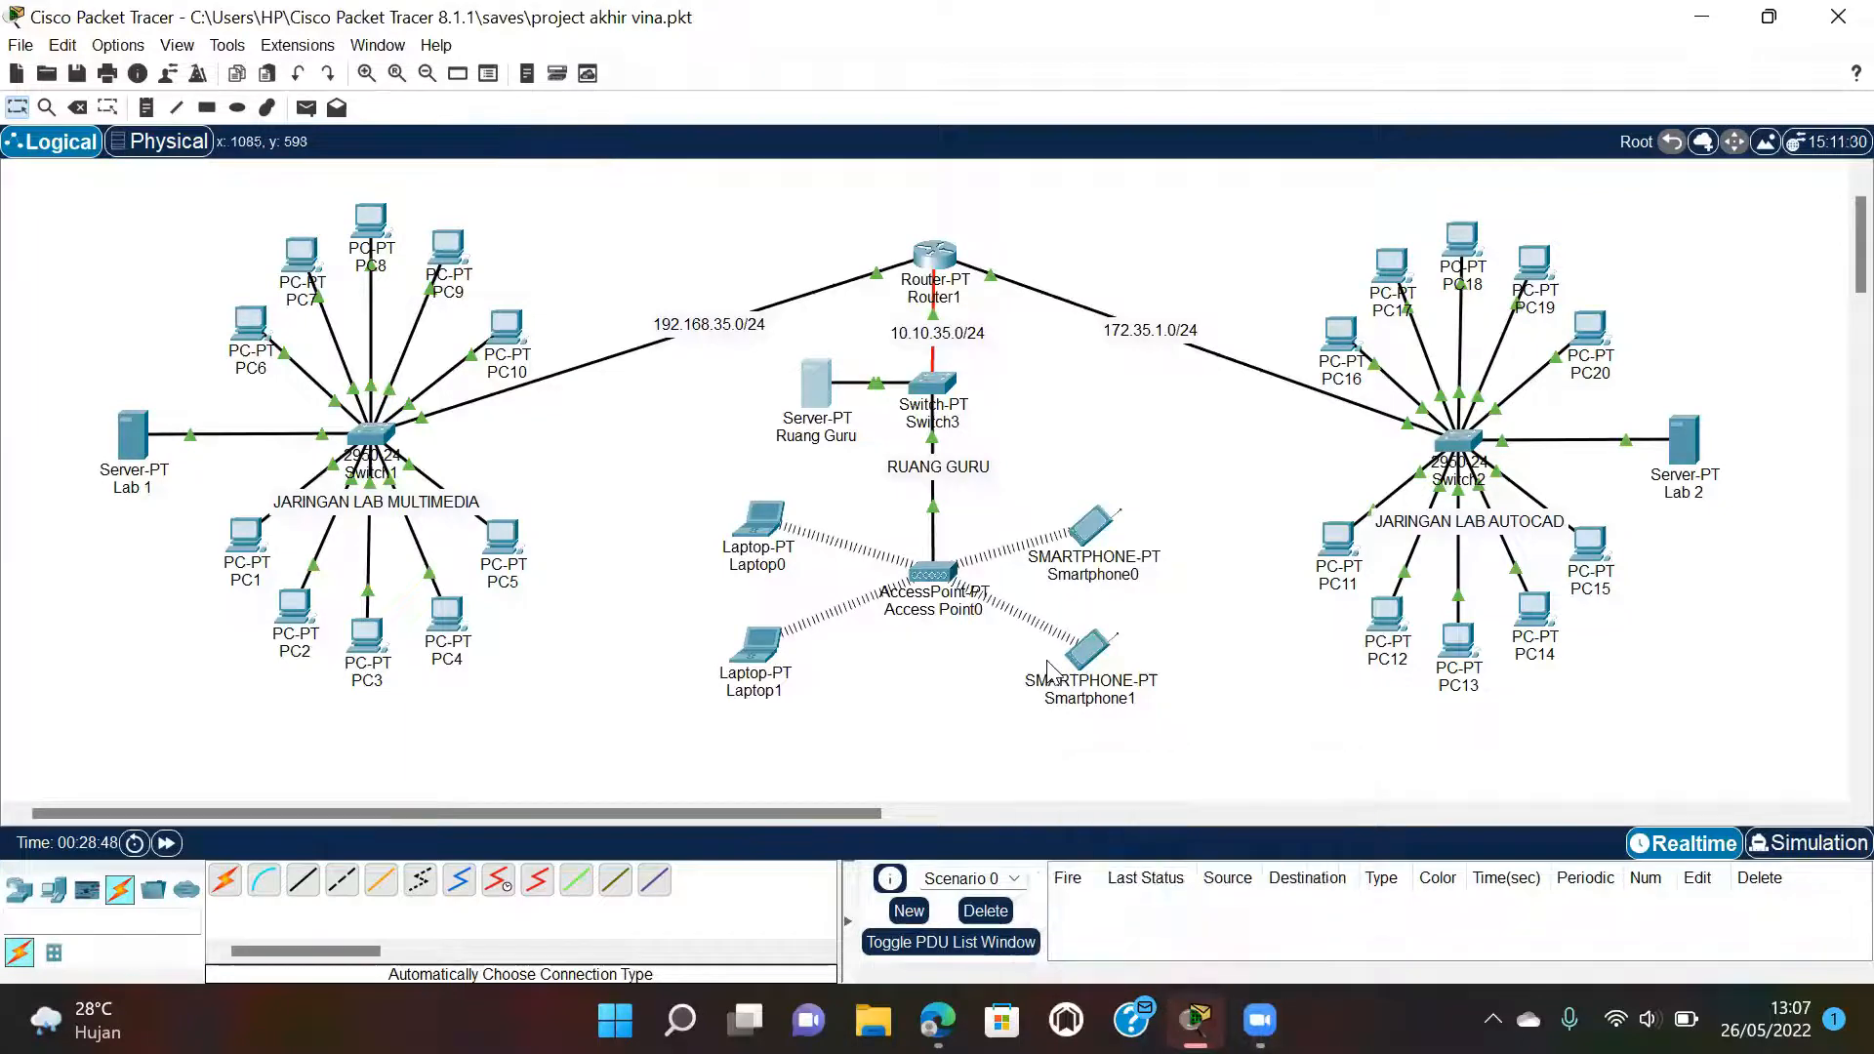
In the lab report, scroll past Tabel 2 down to the Server Lab 1 DHCP figure (Gambar 2).
{"action": "left_click", "coordinate": [937, 1020]}
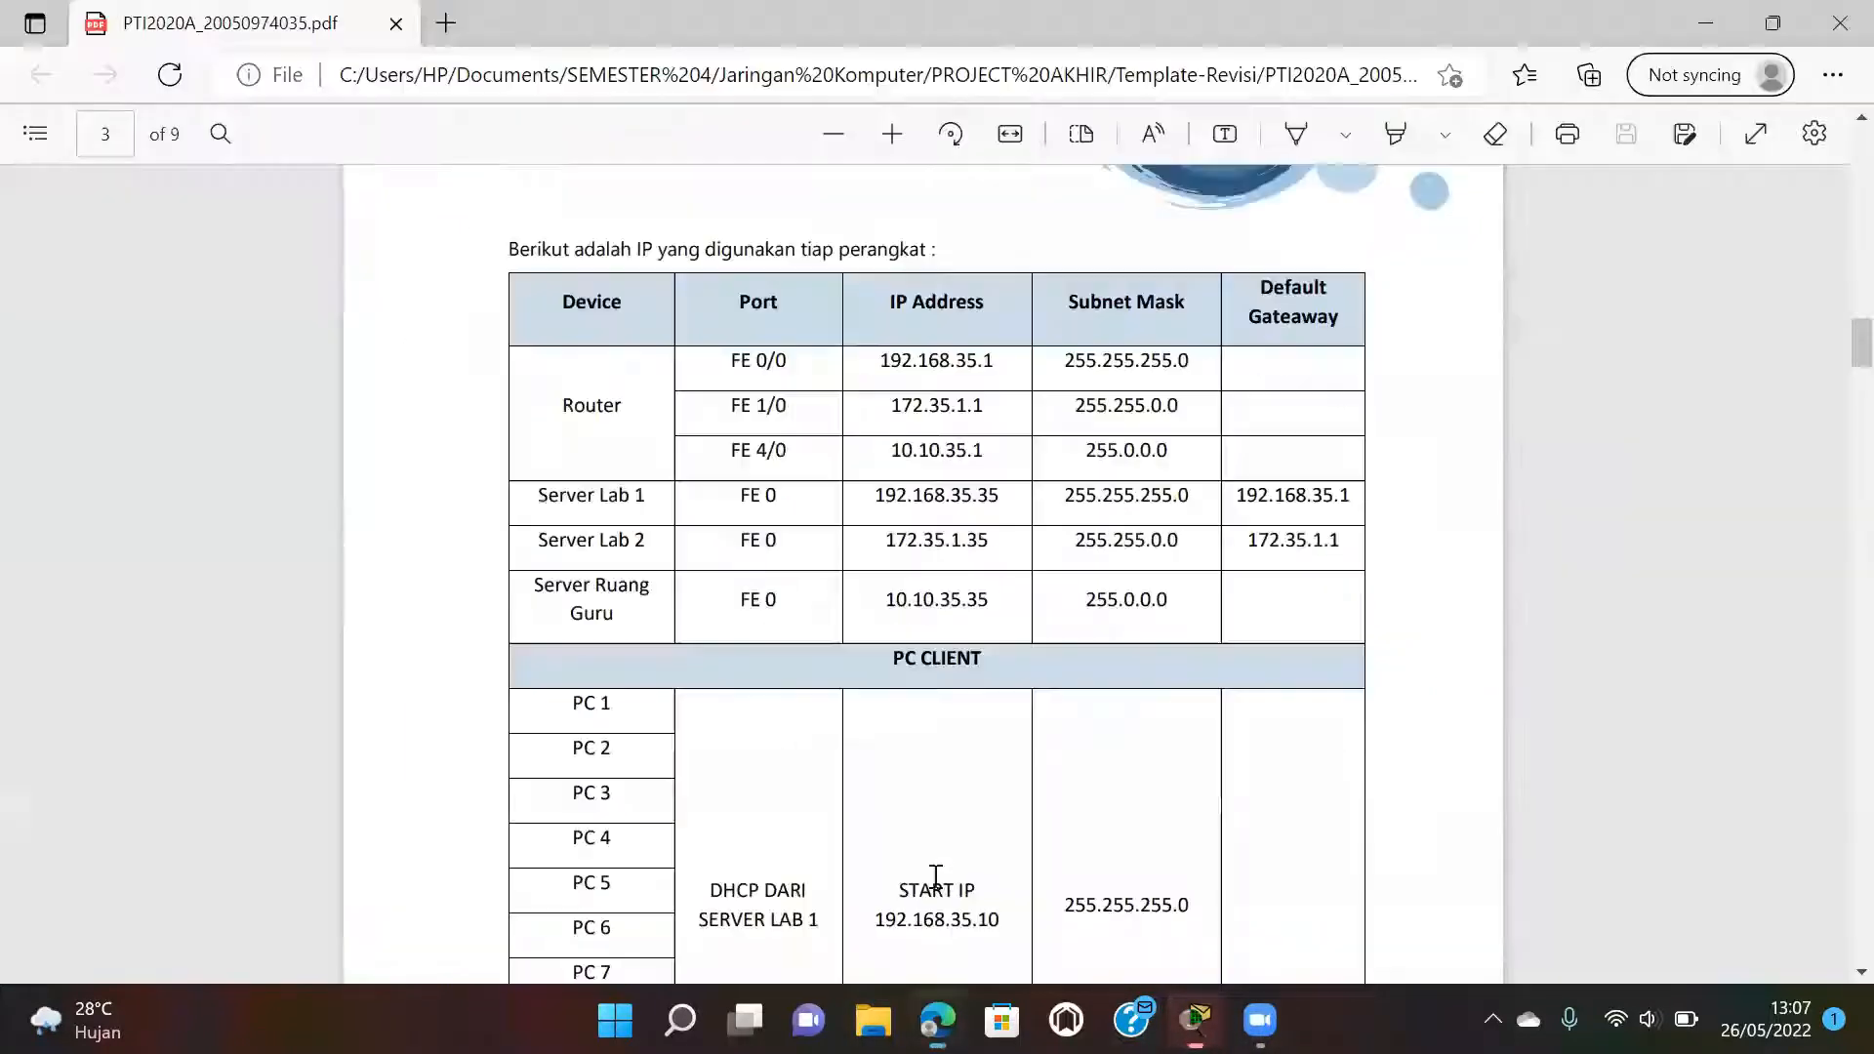
{"action": "scroll", "coordinate": [942, 671], "scroll_direction": "down", "scroll_amount": 3}
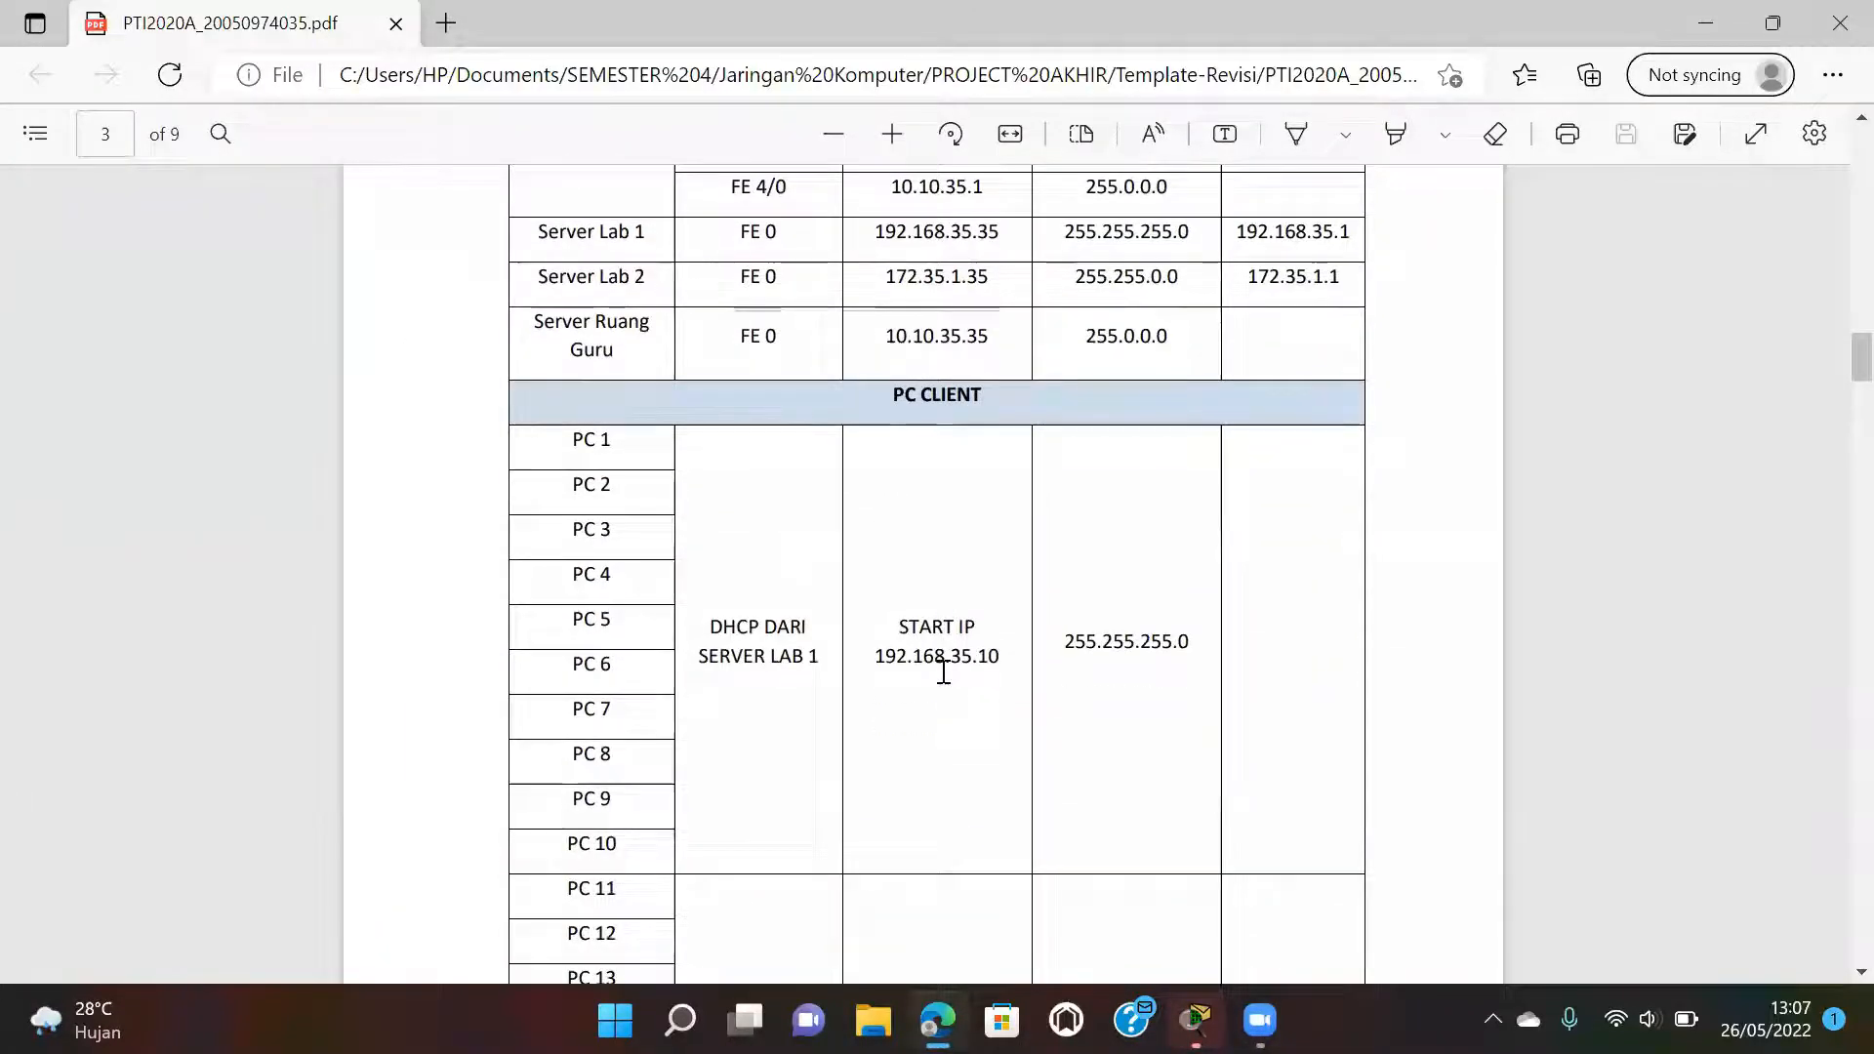
{"action": "scroll", "coordinate": [943, 671], "scroll_direction": "down", "scroll_amount": 1}
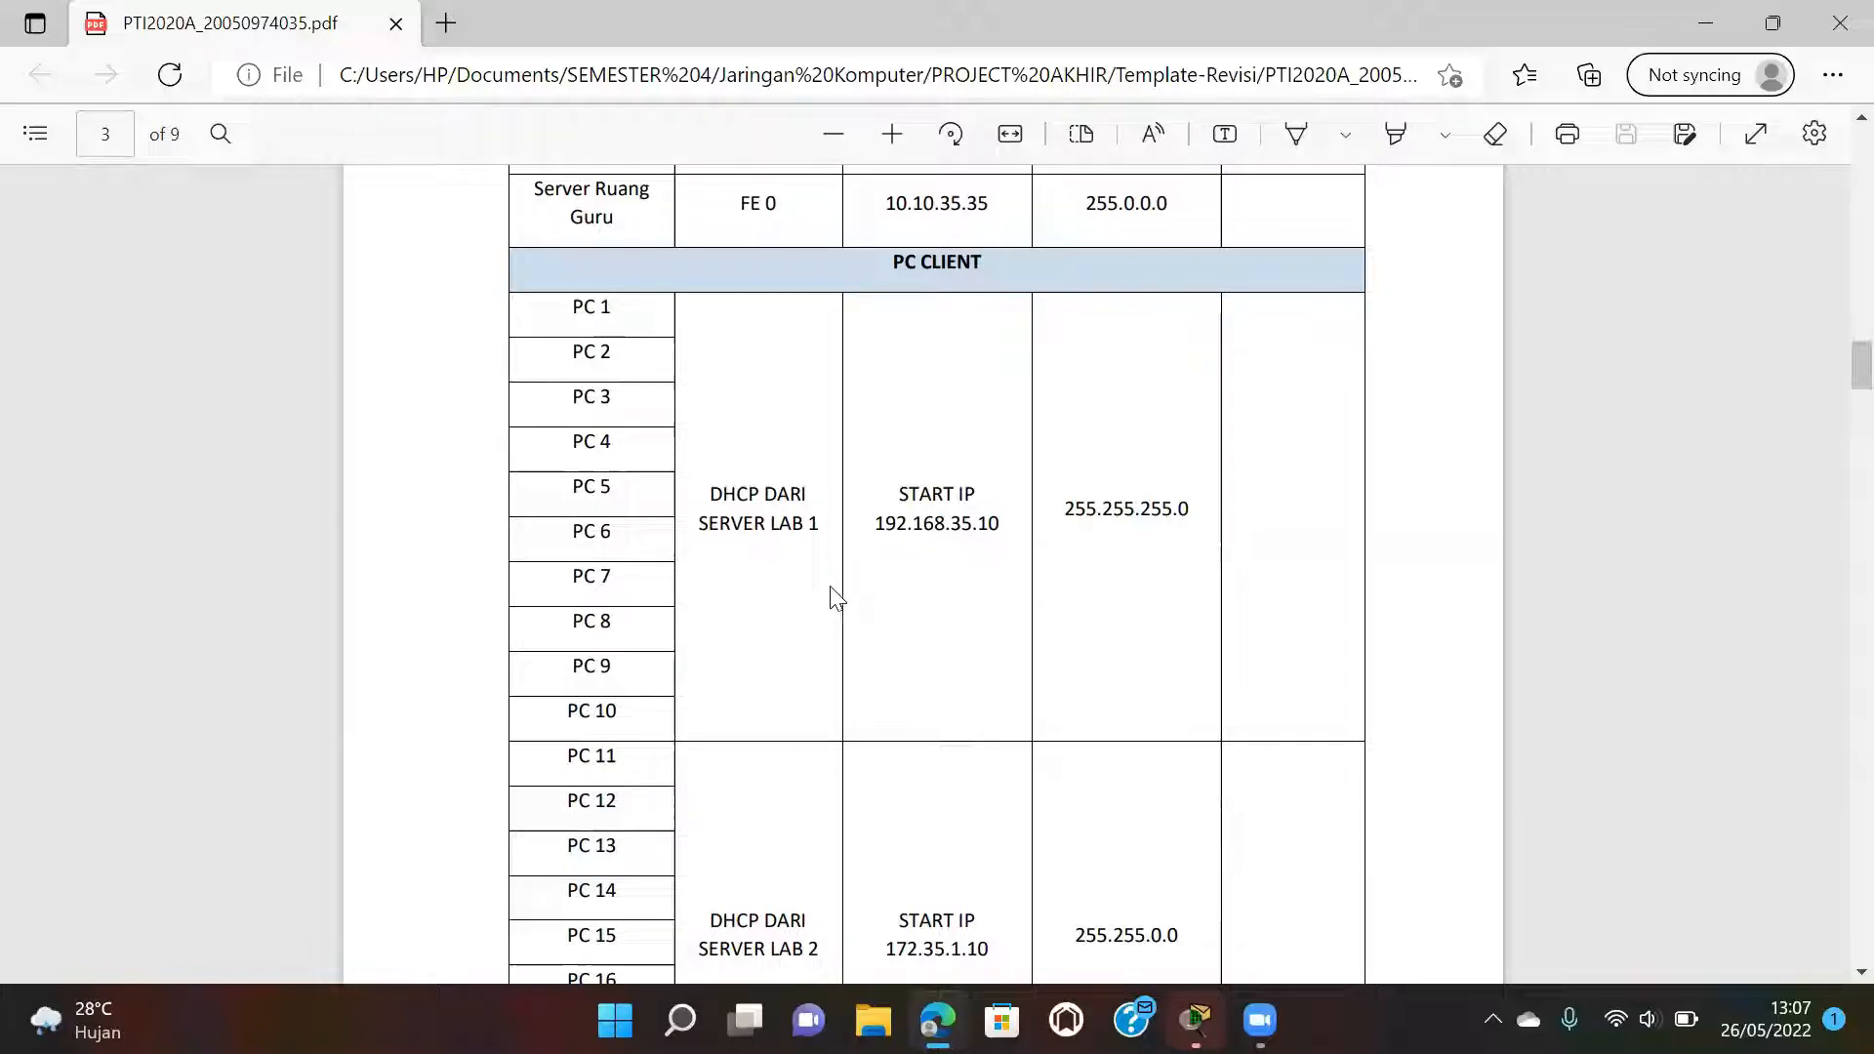
{"action": "scroll", "coordinate": [836, 597], "scroll_direction": "down", "scroll_amount": 10}
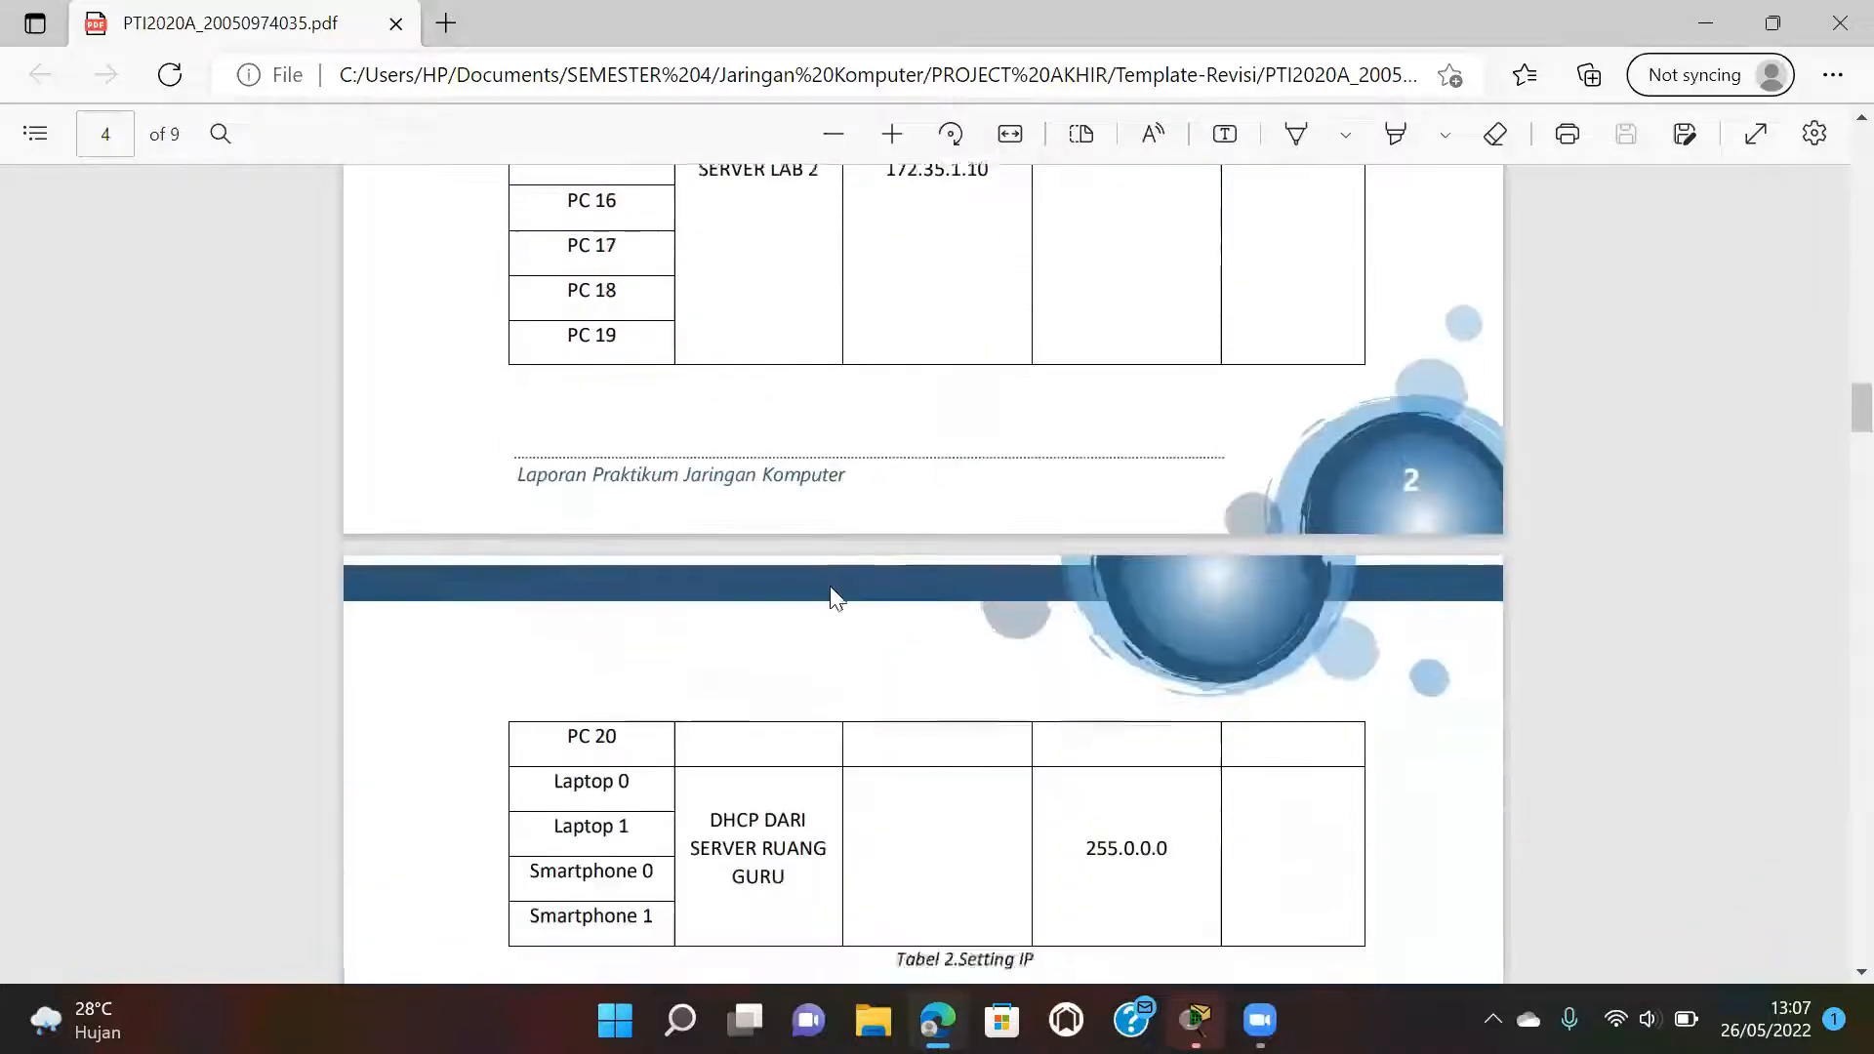
{"action": "scroll", "coordinate": [836, 597], "scroll_direction": "down", "scroll_amount": 2}
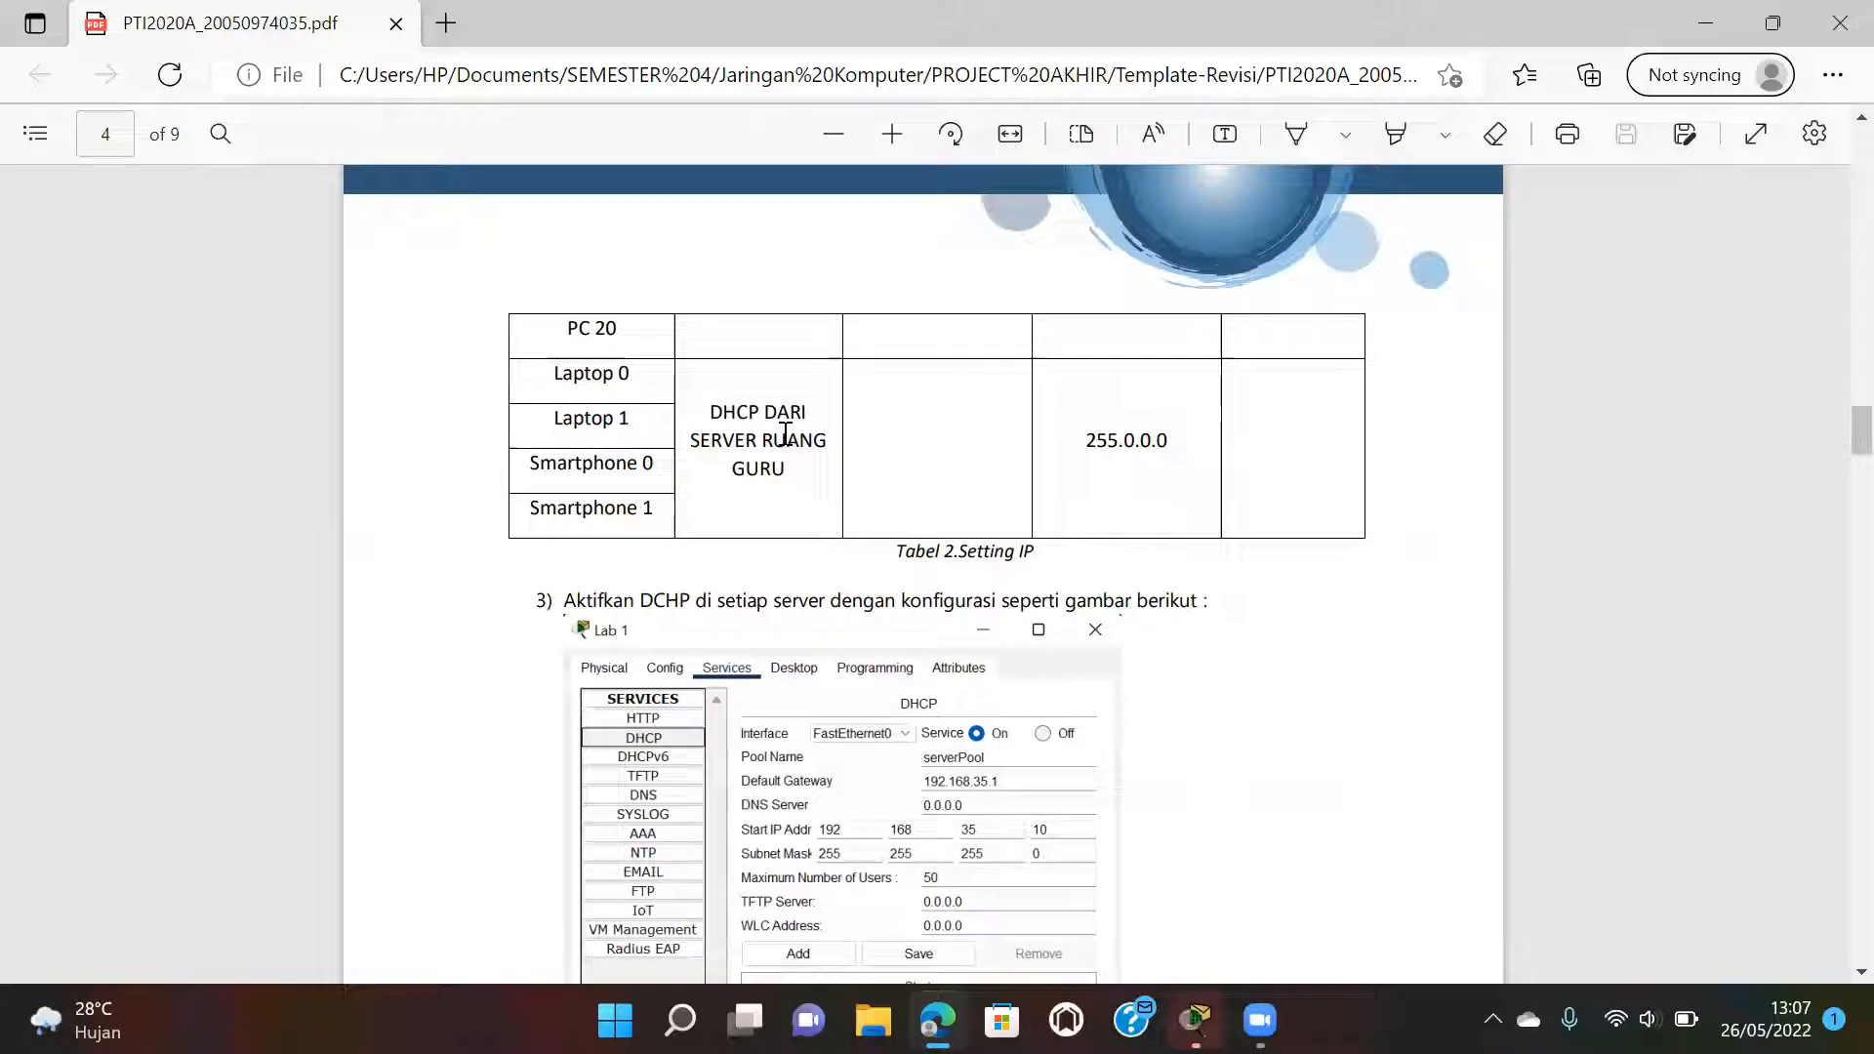
{"action": "scroll", "coordinate": [915, 504], "scroll_direction": "down", "scroll_amount": 4}
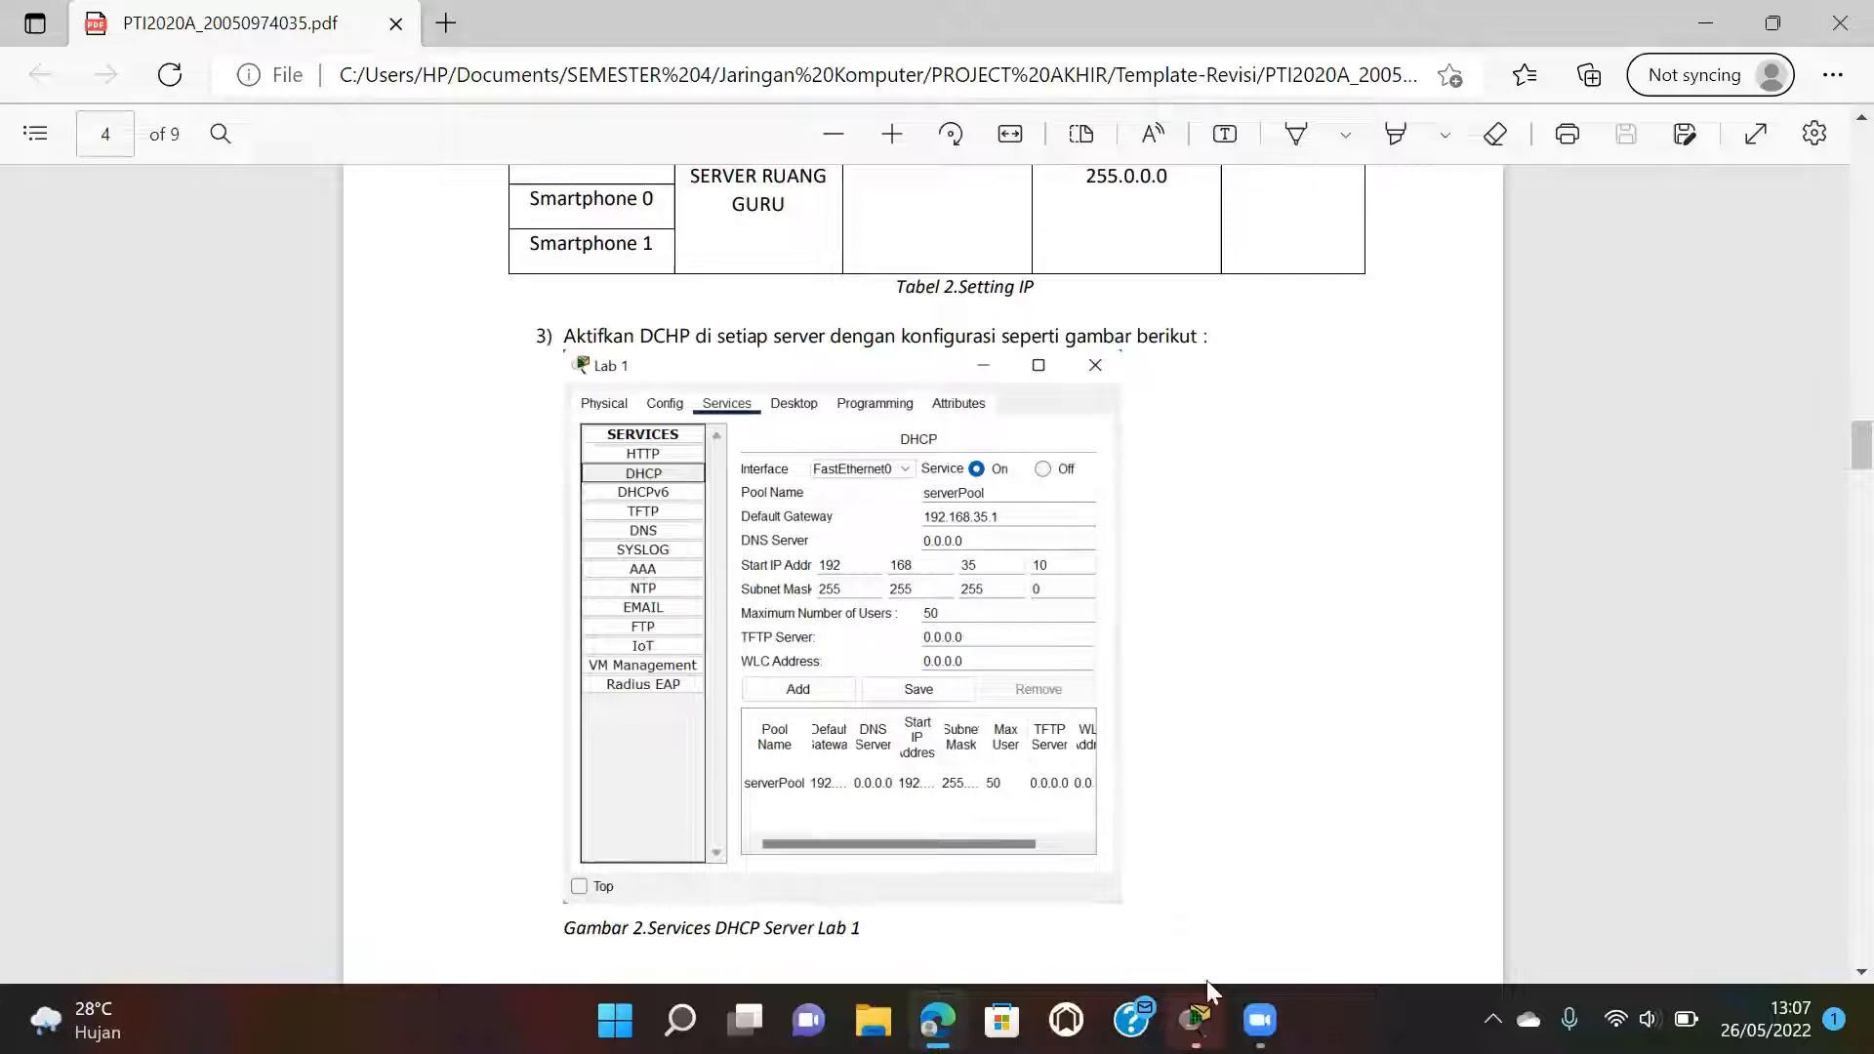
Change Server Lab 1's DHCP serverPool start address to 192.168.35.10 and save the pool.
{"action": "mouse_move", "coordinate": [1196, 1017]}
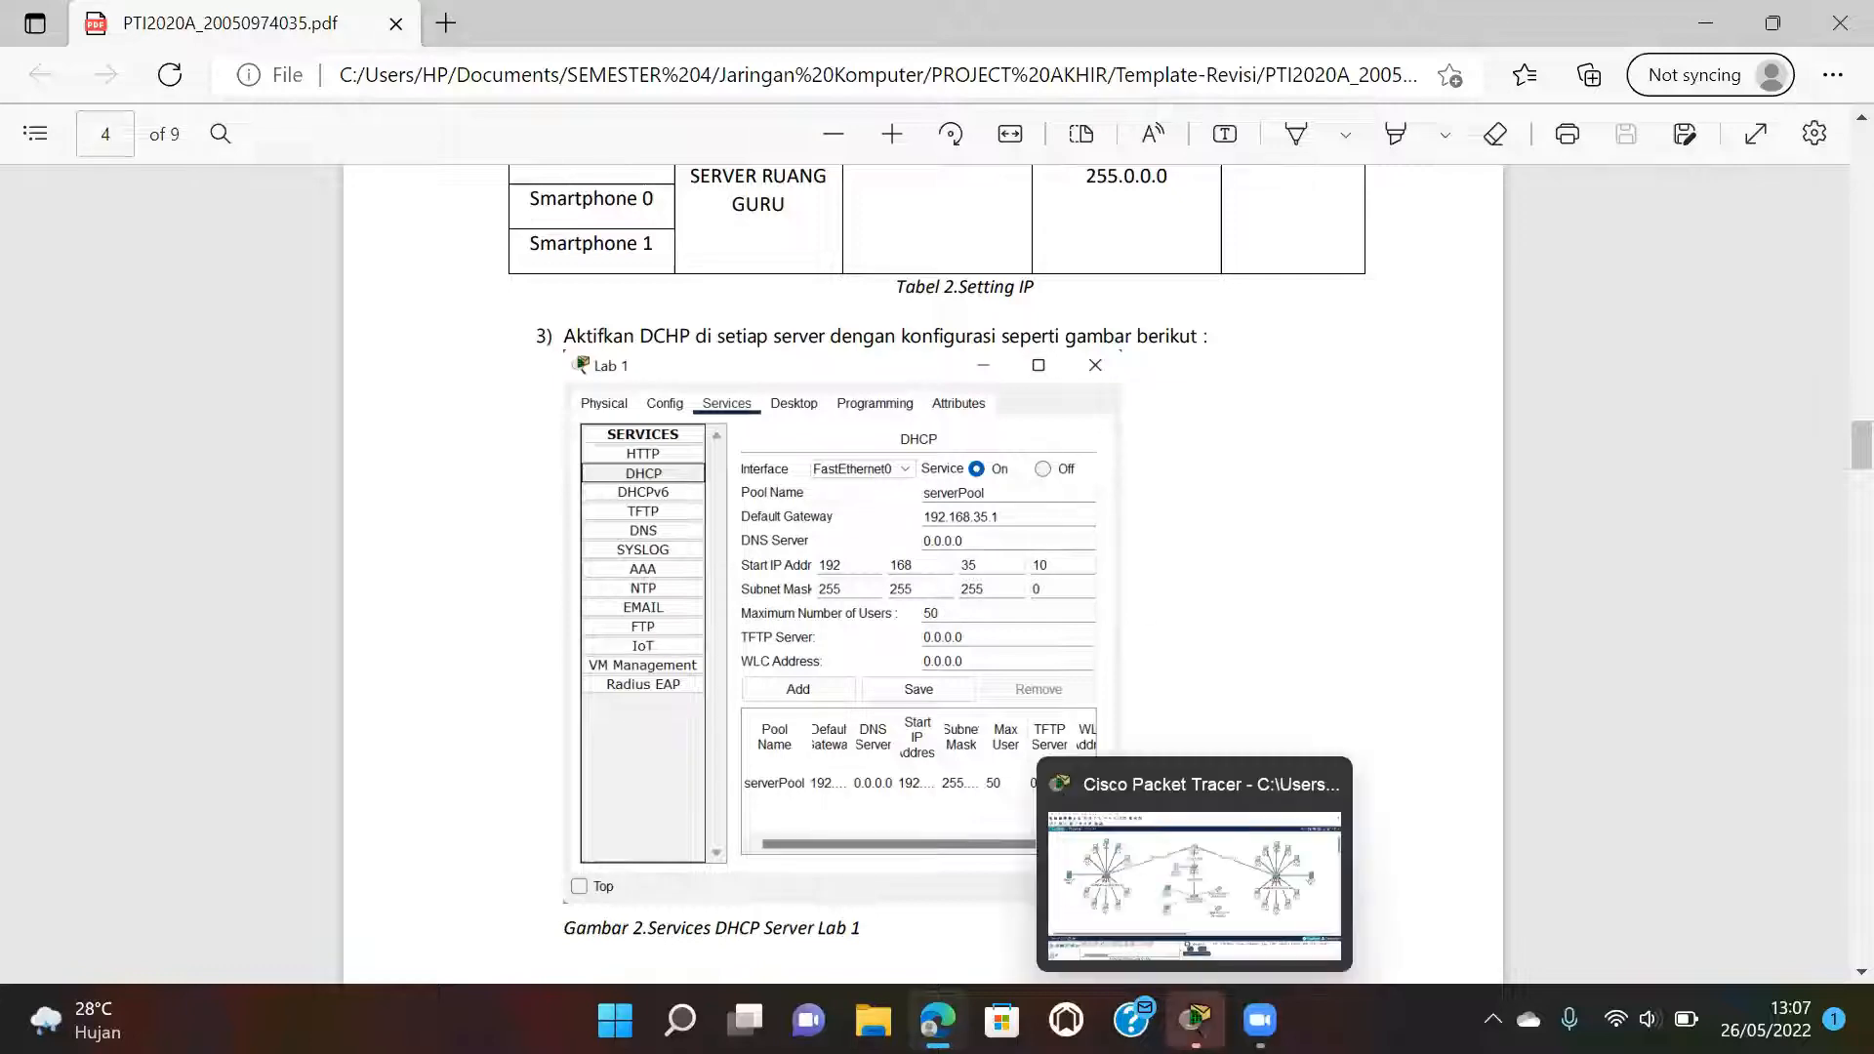
{"action": "left_click", "coordinate": [1173, 867]}
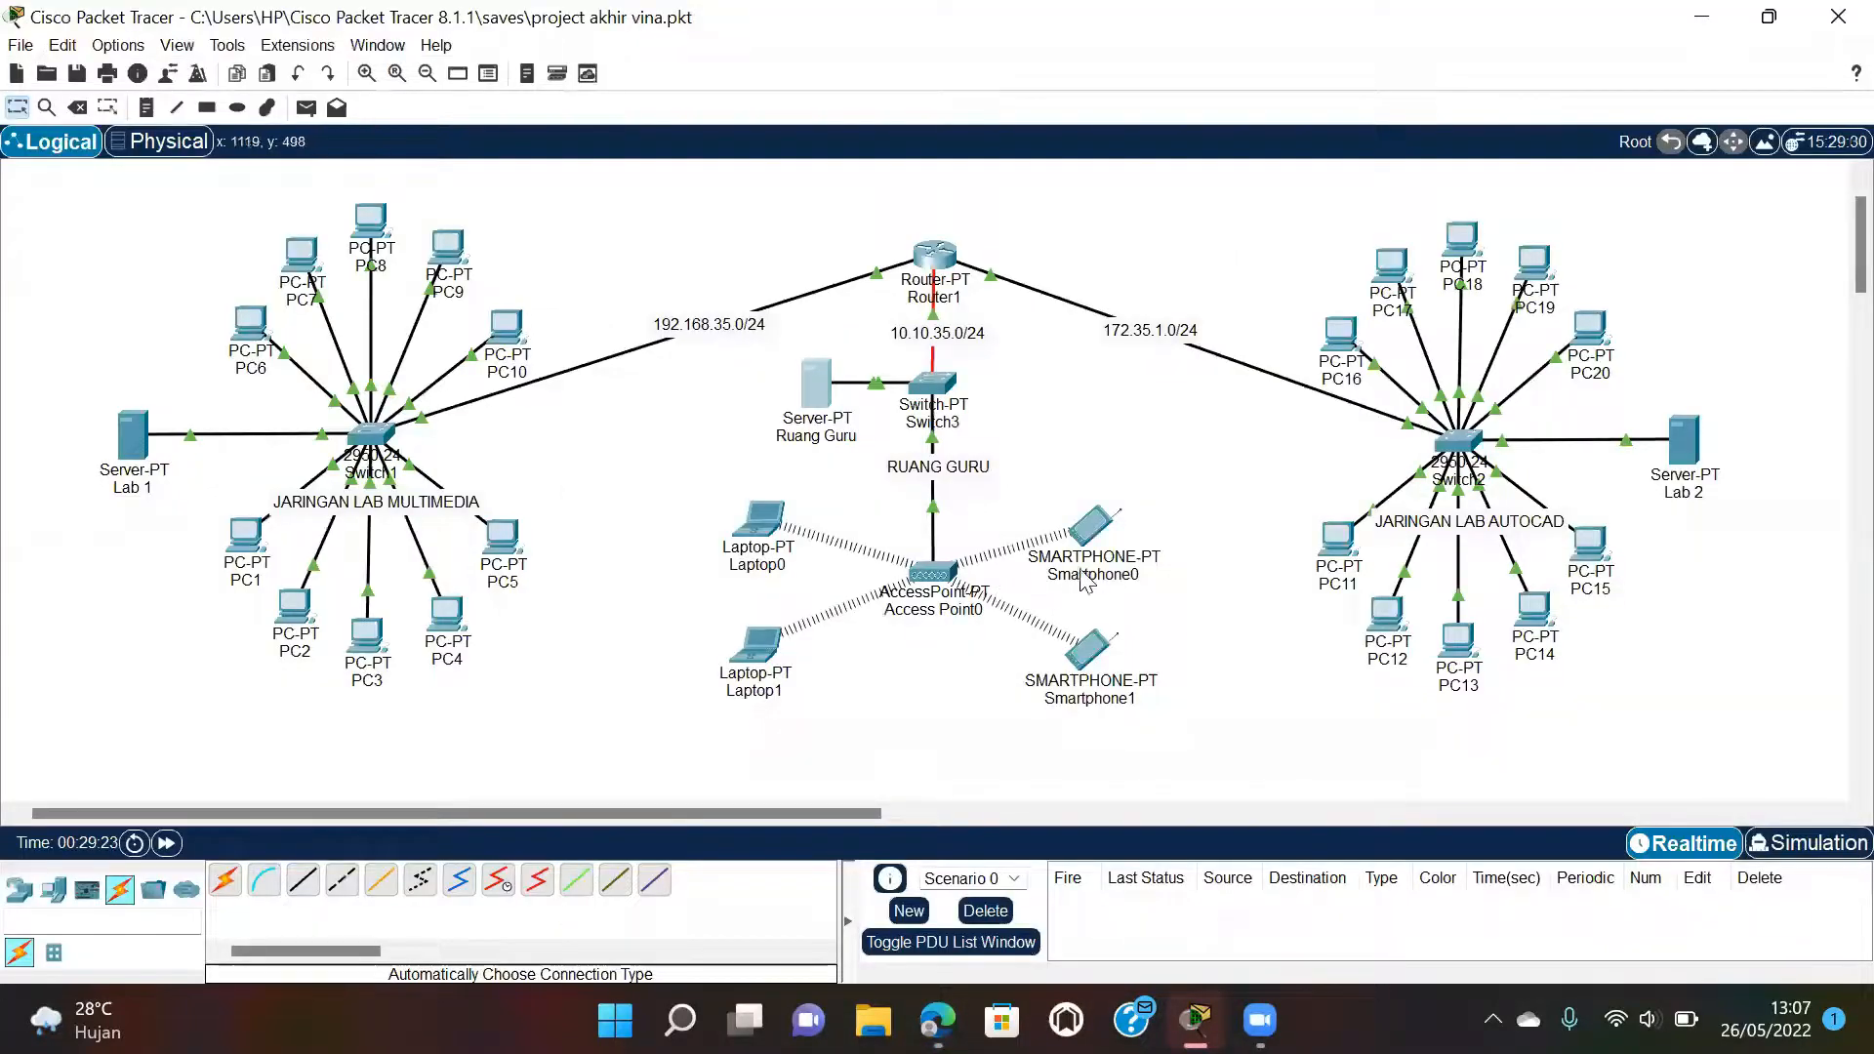
{"action": "left_click", "coordinate": [128, 445]}
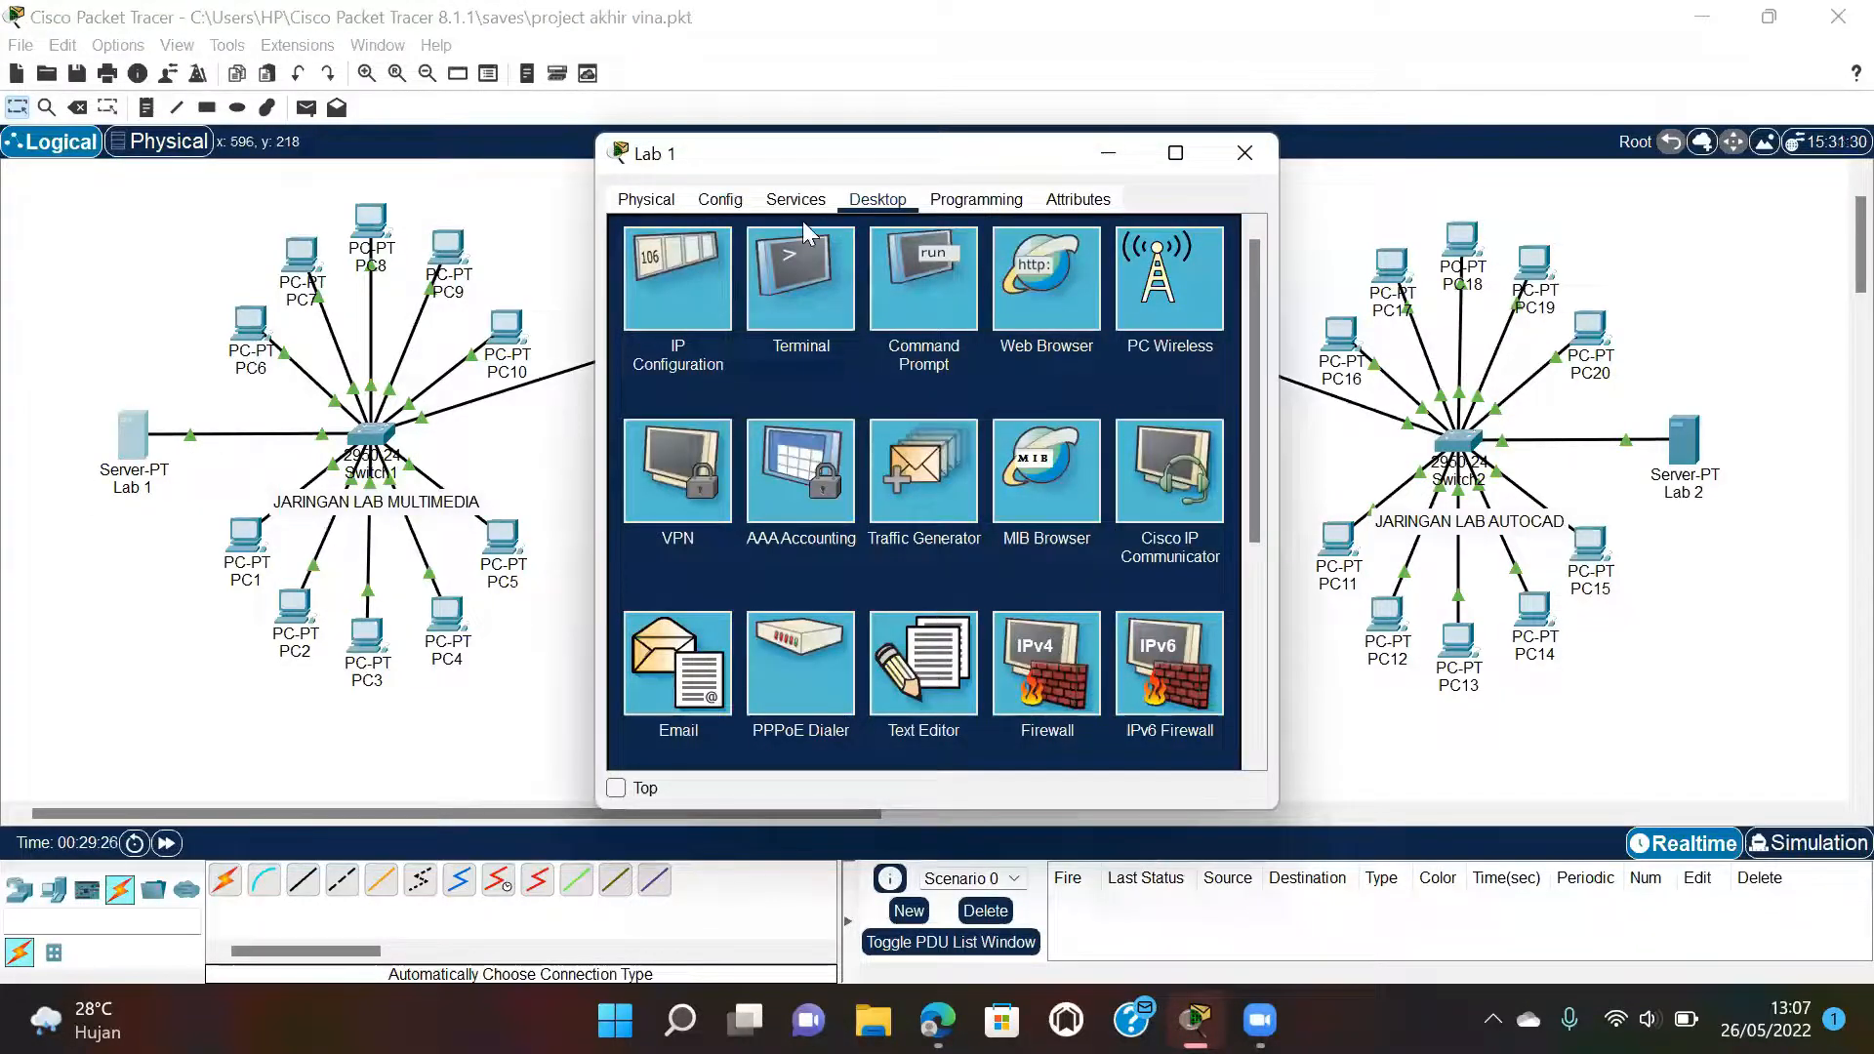
{"action": "left_click", "coordinate": [796, 201]}
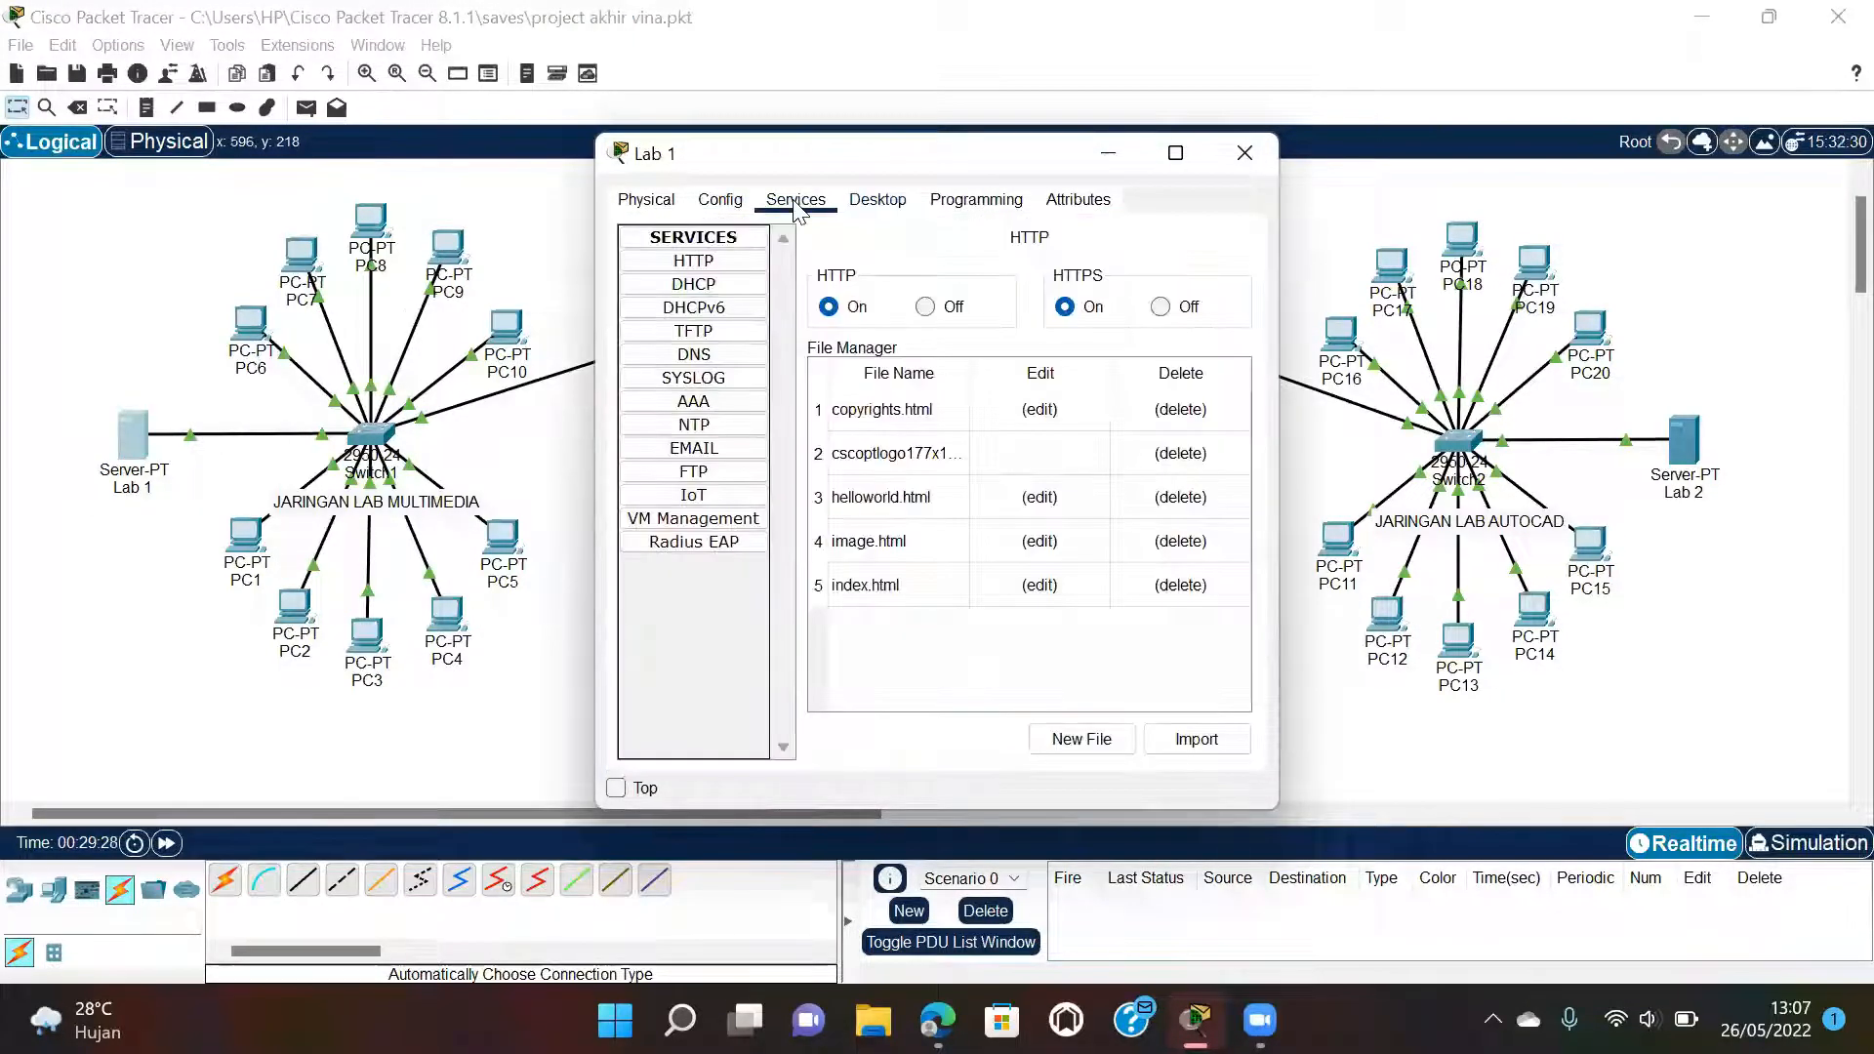
{"action": "left_click", "coordinate": [693, 284]}
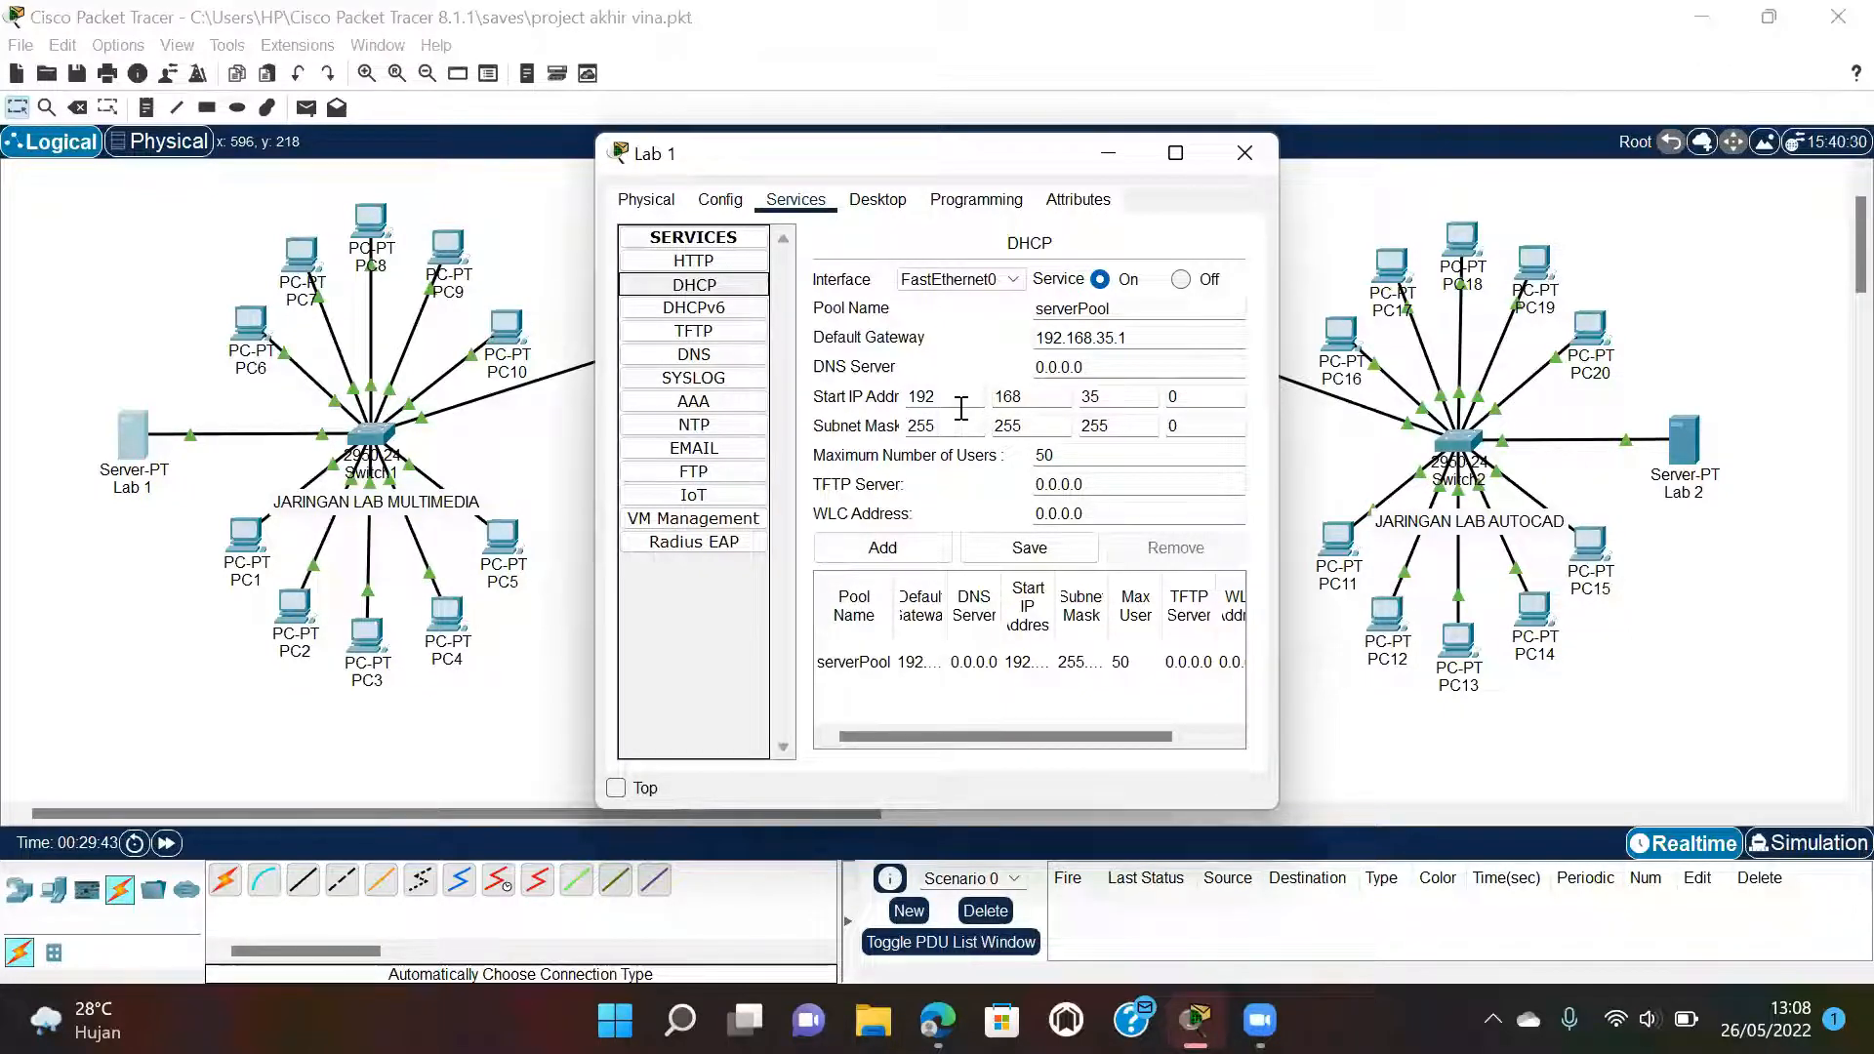
{"action": "left_click", "coordinate": [1197, 395]}
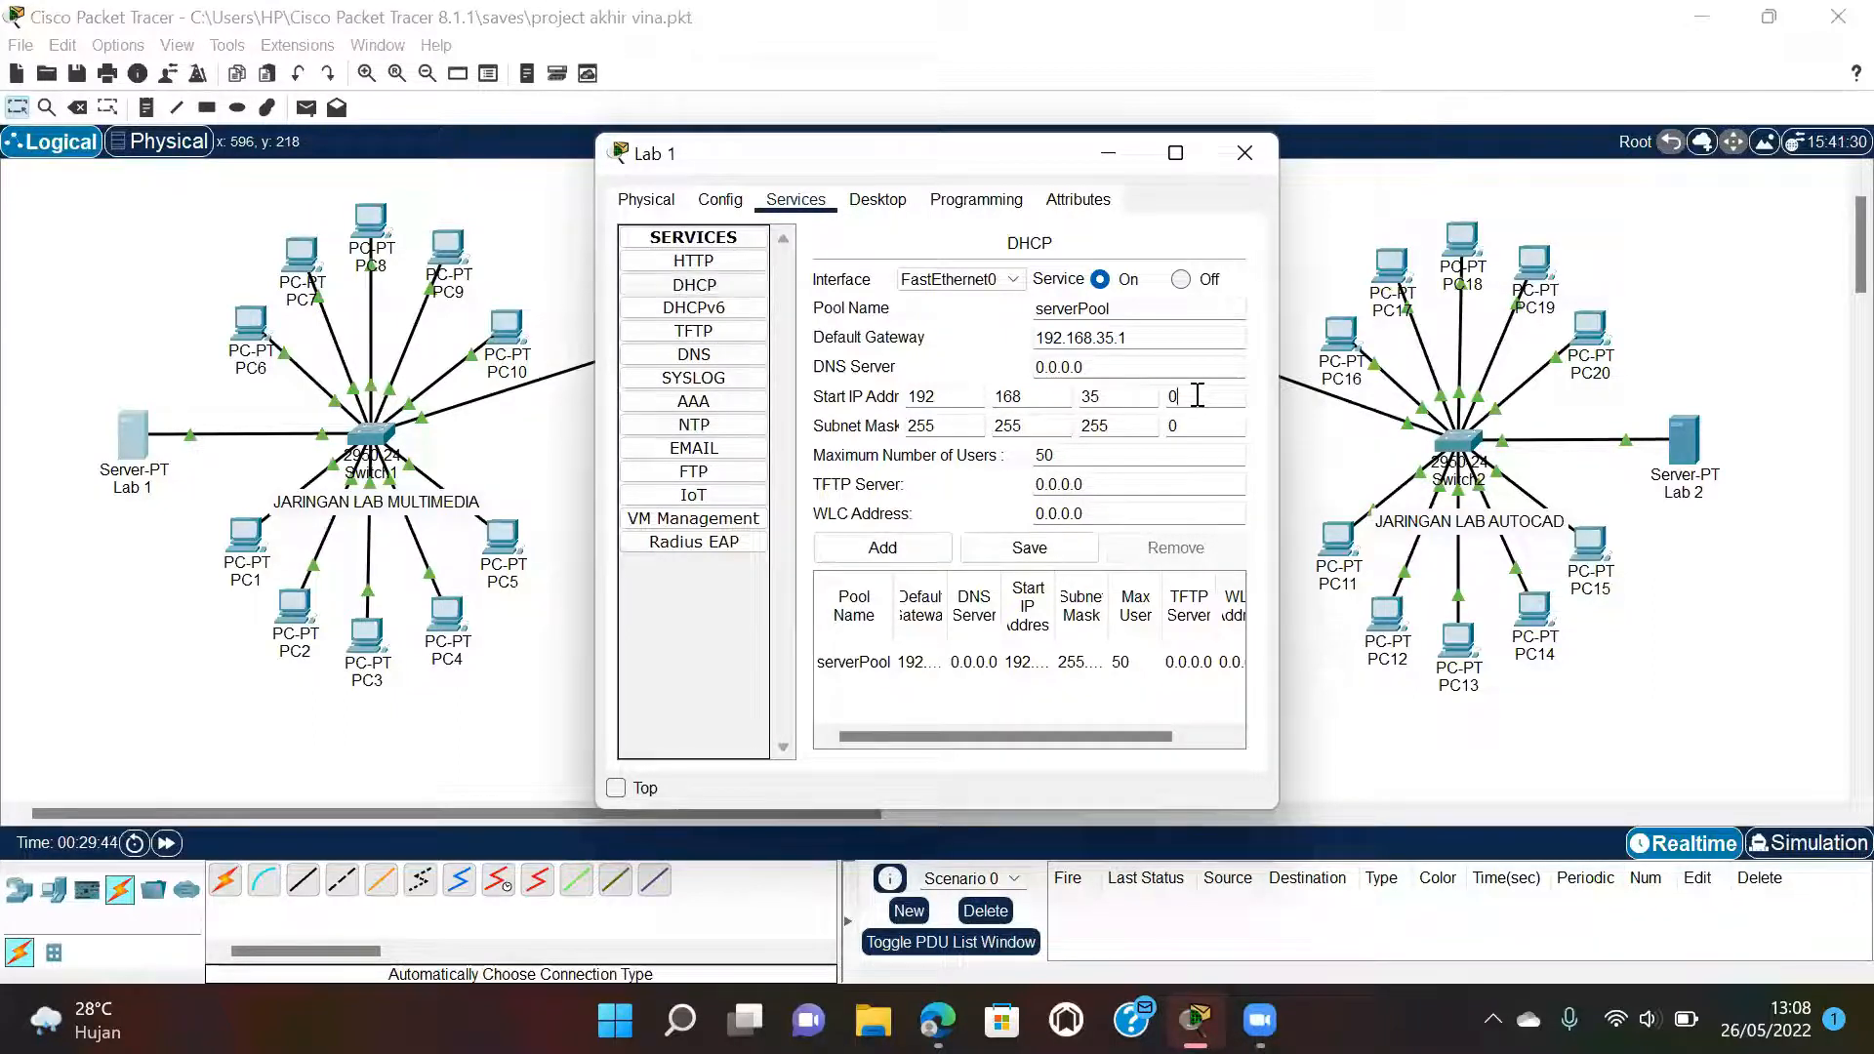
{"action": "key", "text": "BackSpace"}
{"action": "left_click", "coordinate": [1030, 553]}
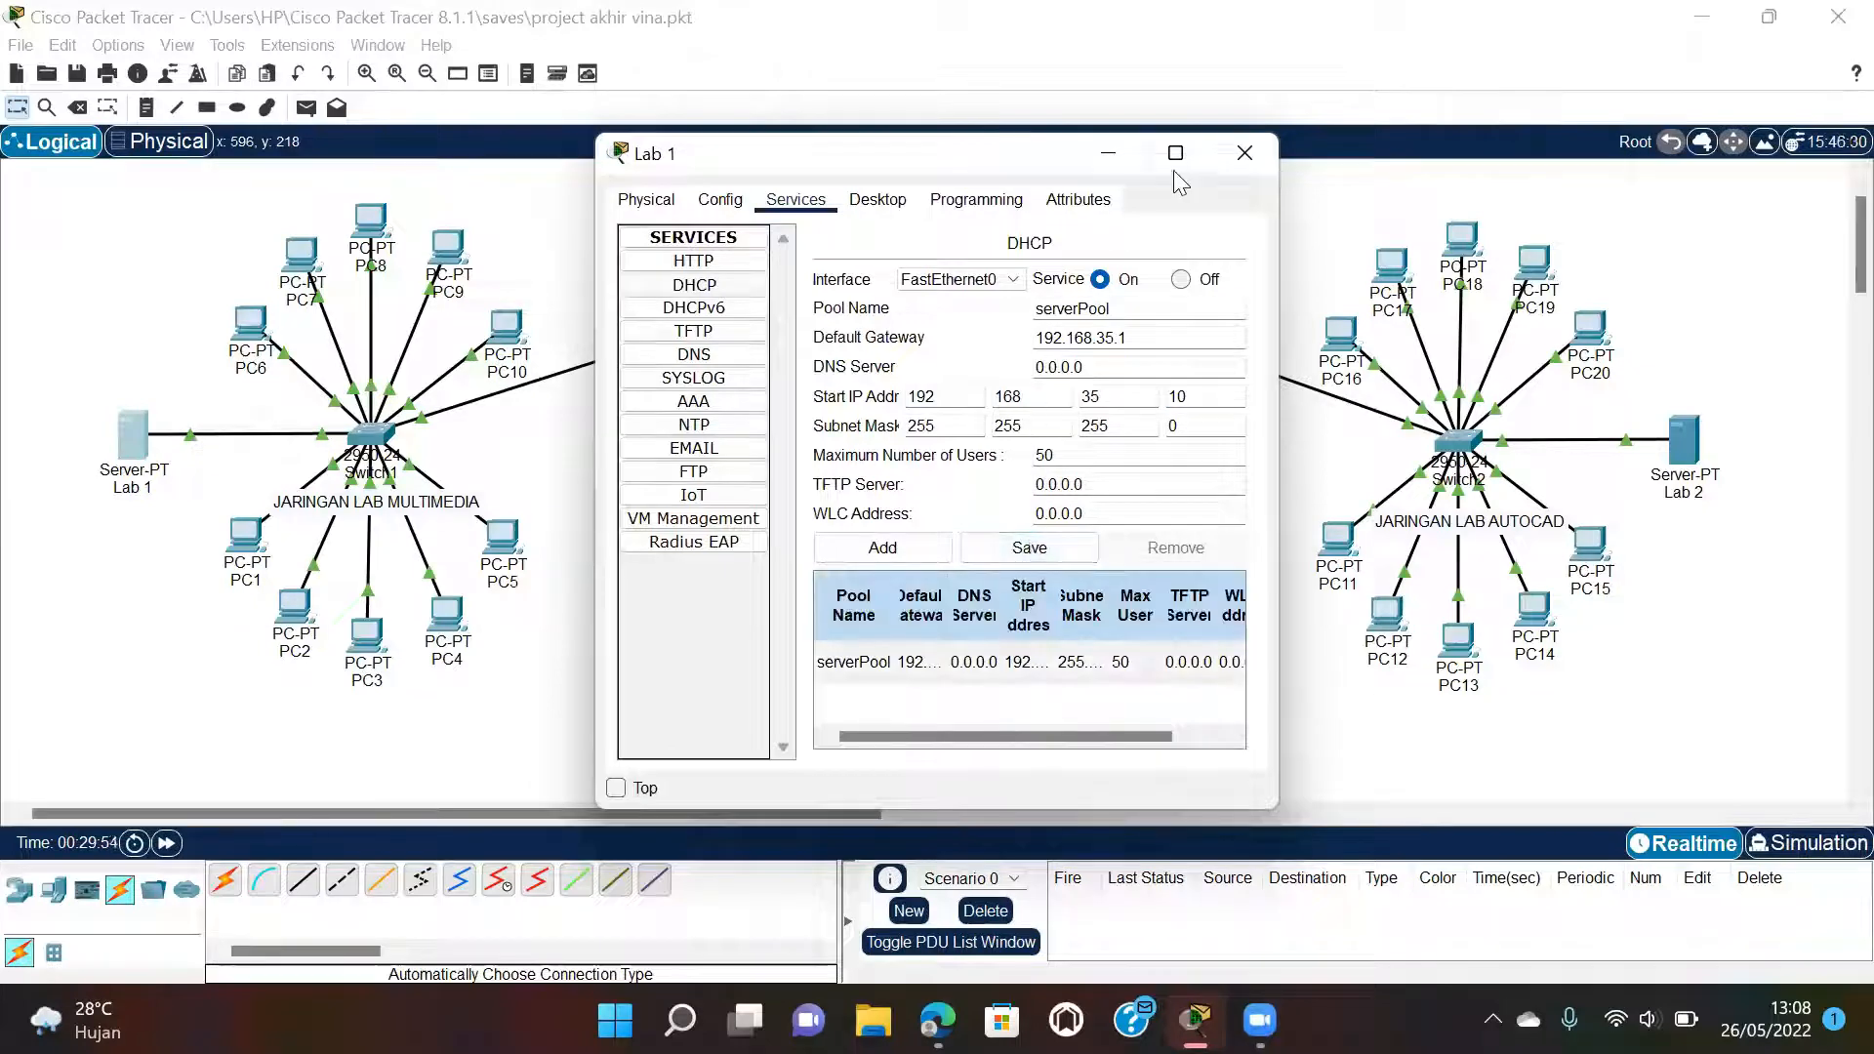
Close Server Lab 1 and set the last octet of Server Lab 2's DHCP start address to 10.
{"action": "left_click", "coordinate": [1230, 158]}
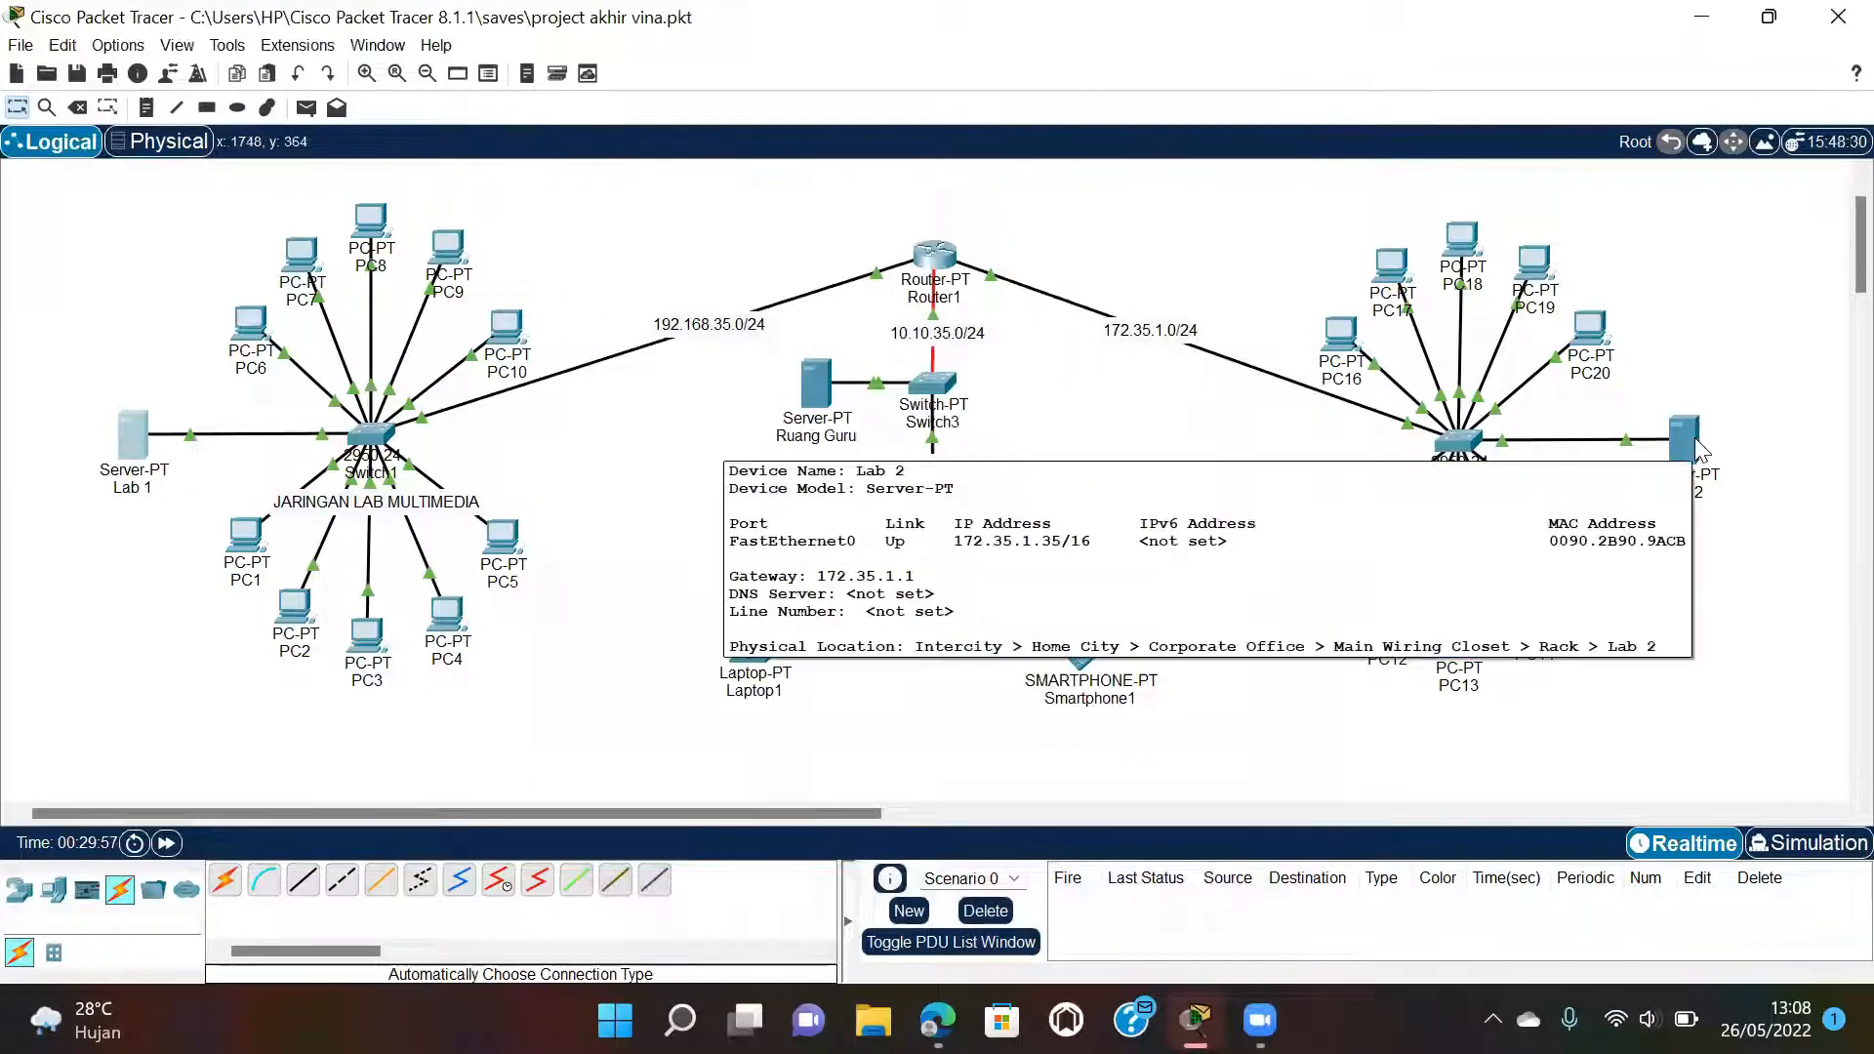
{"action": "left_click", "coordinate": [1688, 439]}
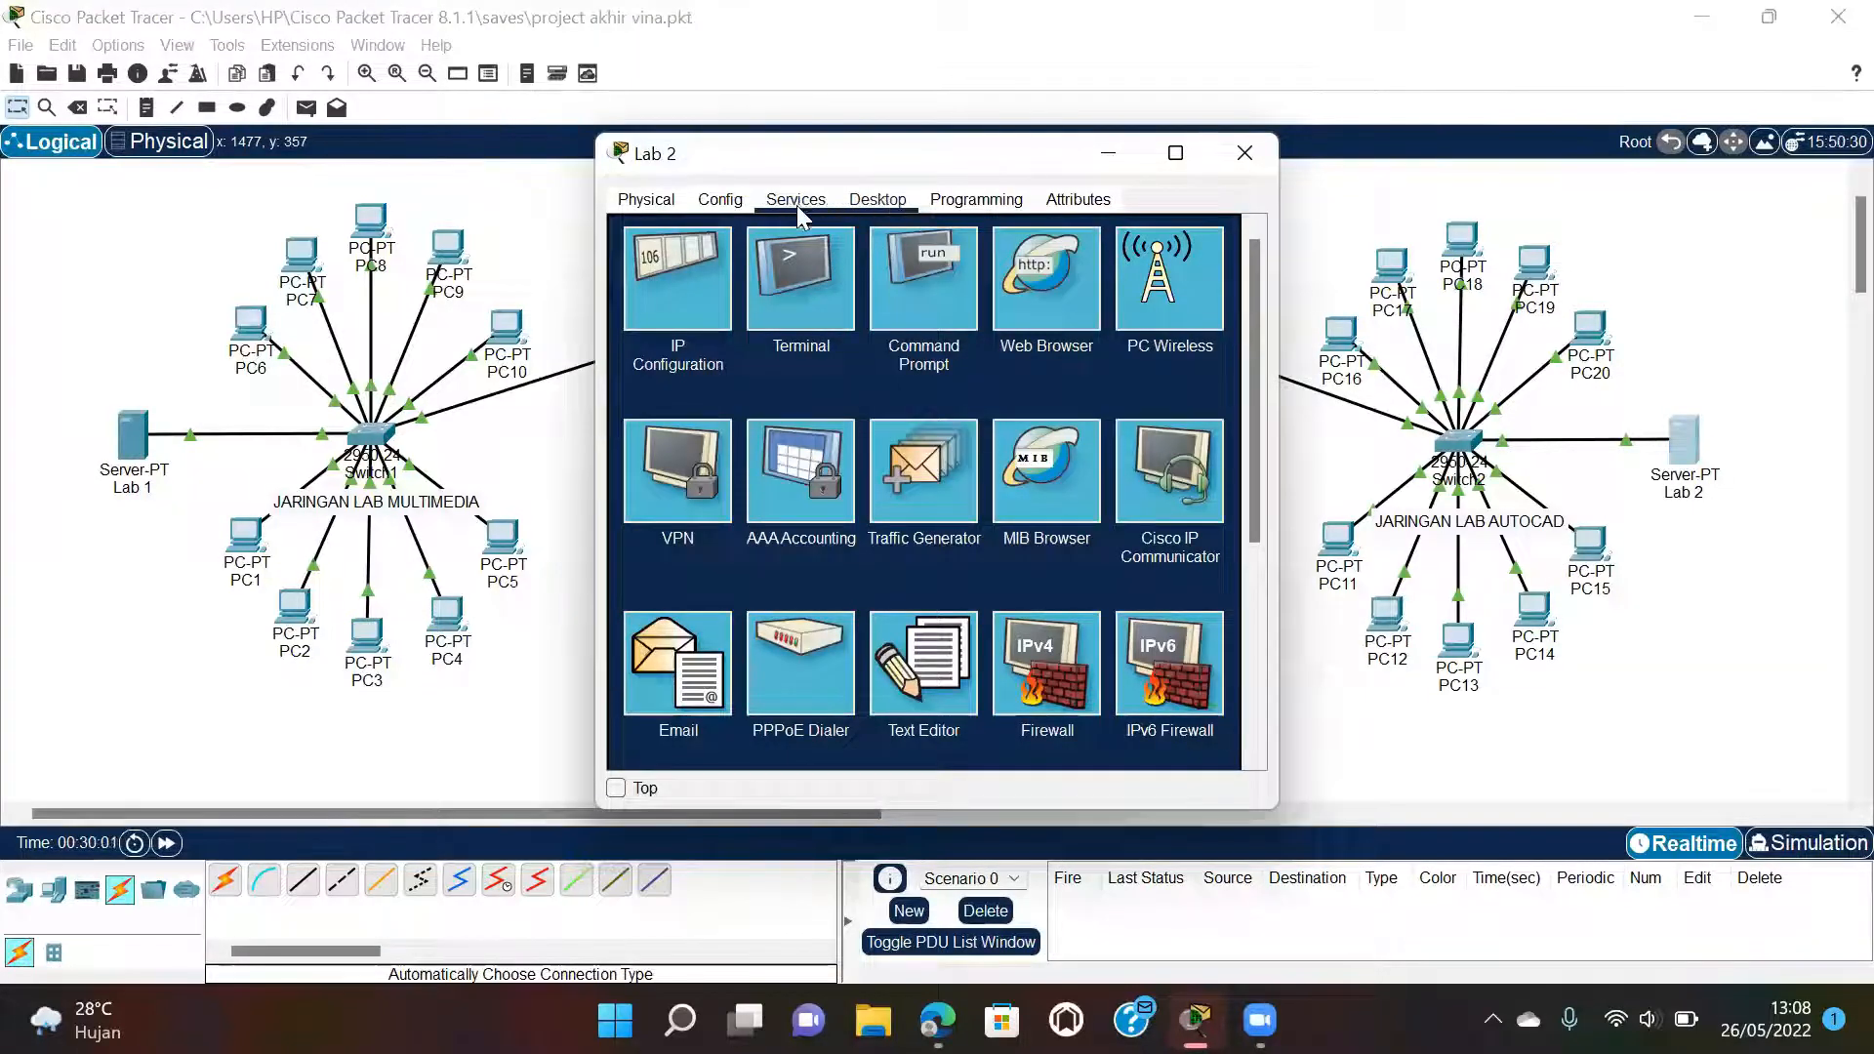
{"action": "left_click", "coordinate": [795, 203]}
{"action": "left_click", "coordinate": [742, 284]}
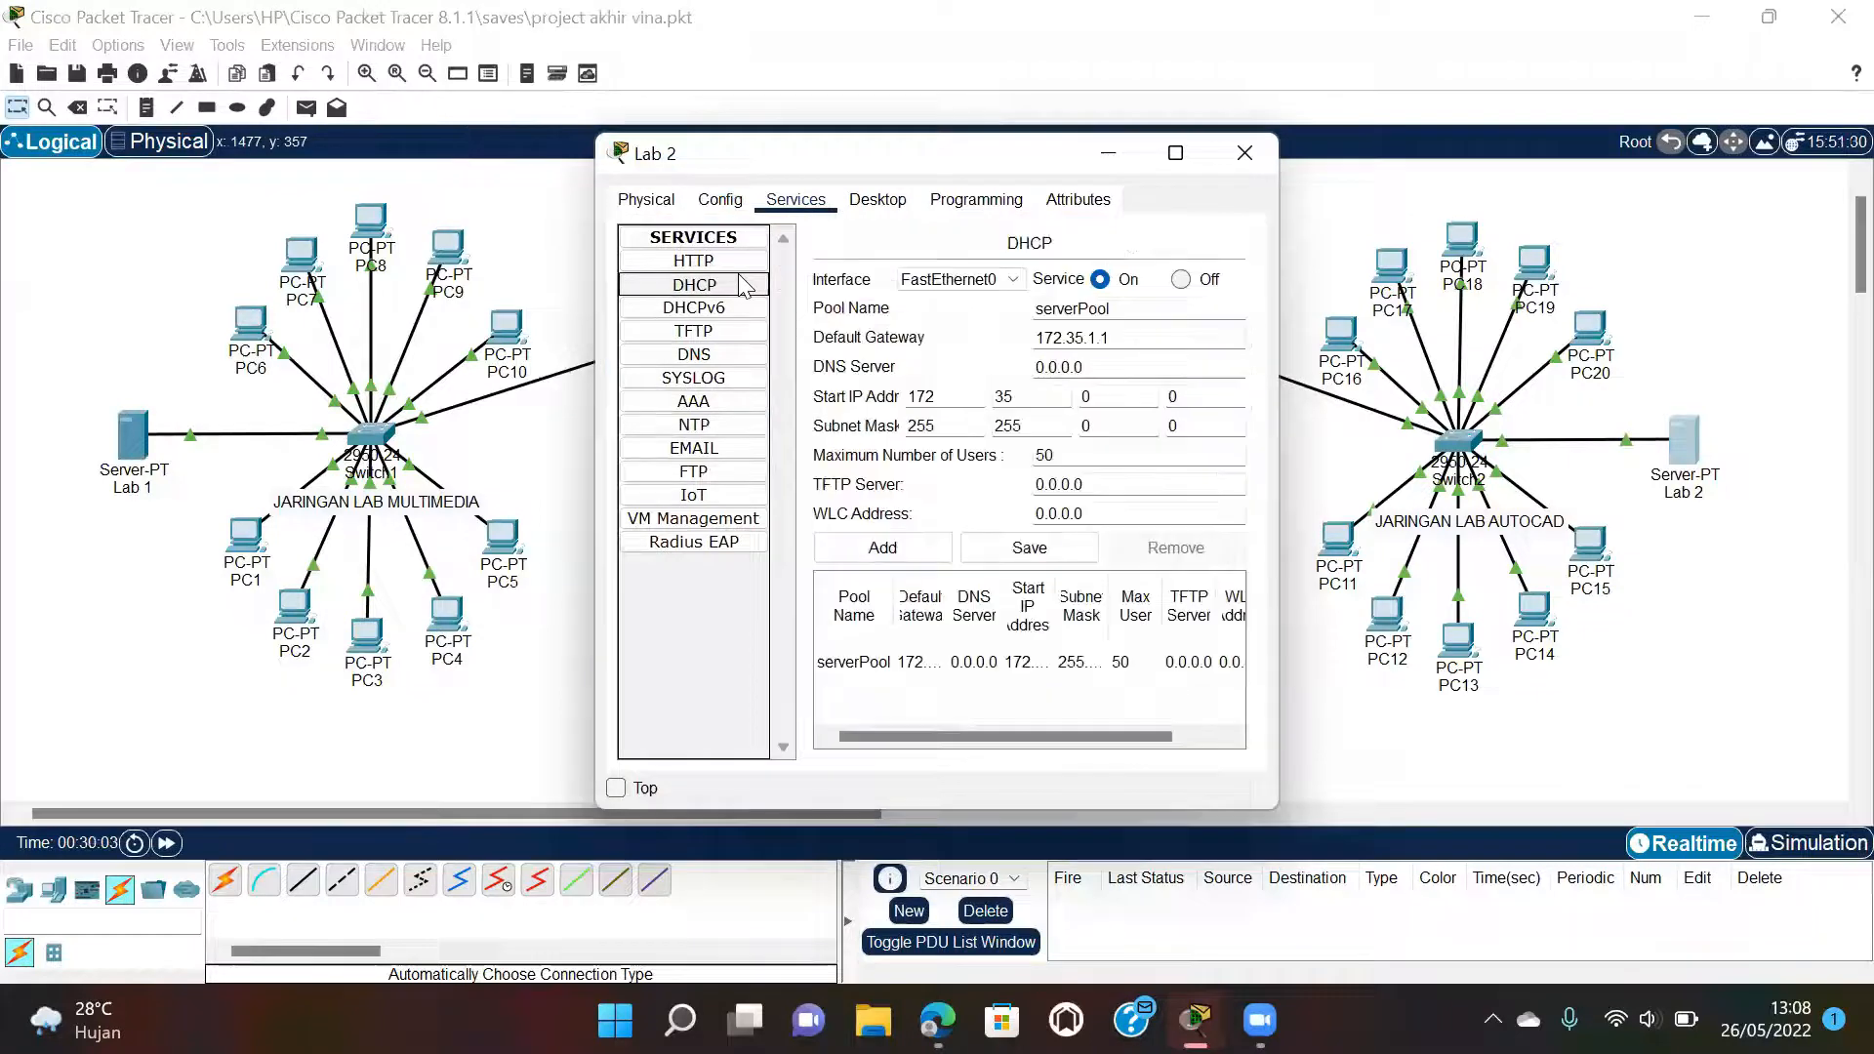
{"action": "left_click", "coordinate": [1174, 392]}
{"action": "left_click", "coordinate": [1173, 392]}
{"action": "type", "text": "1"}
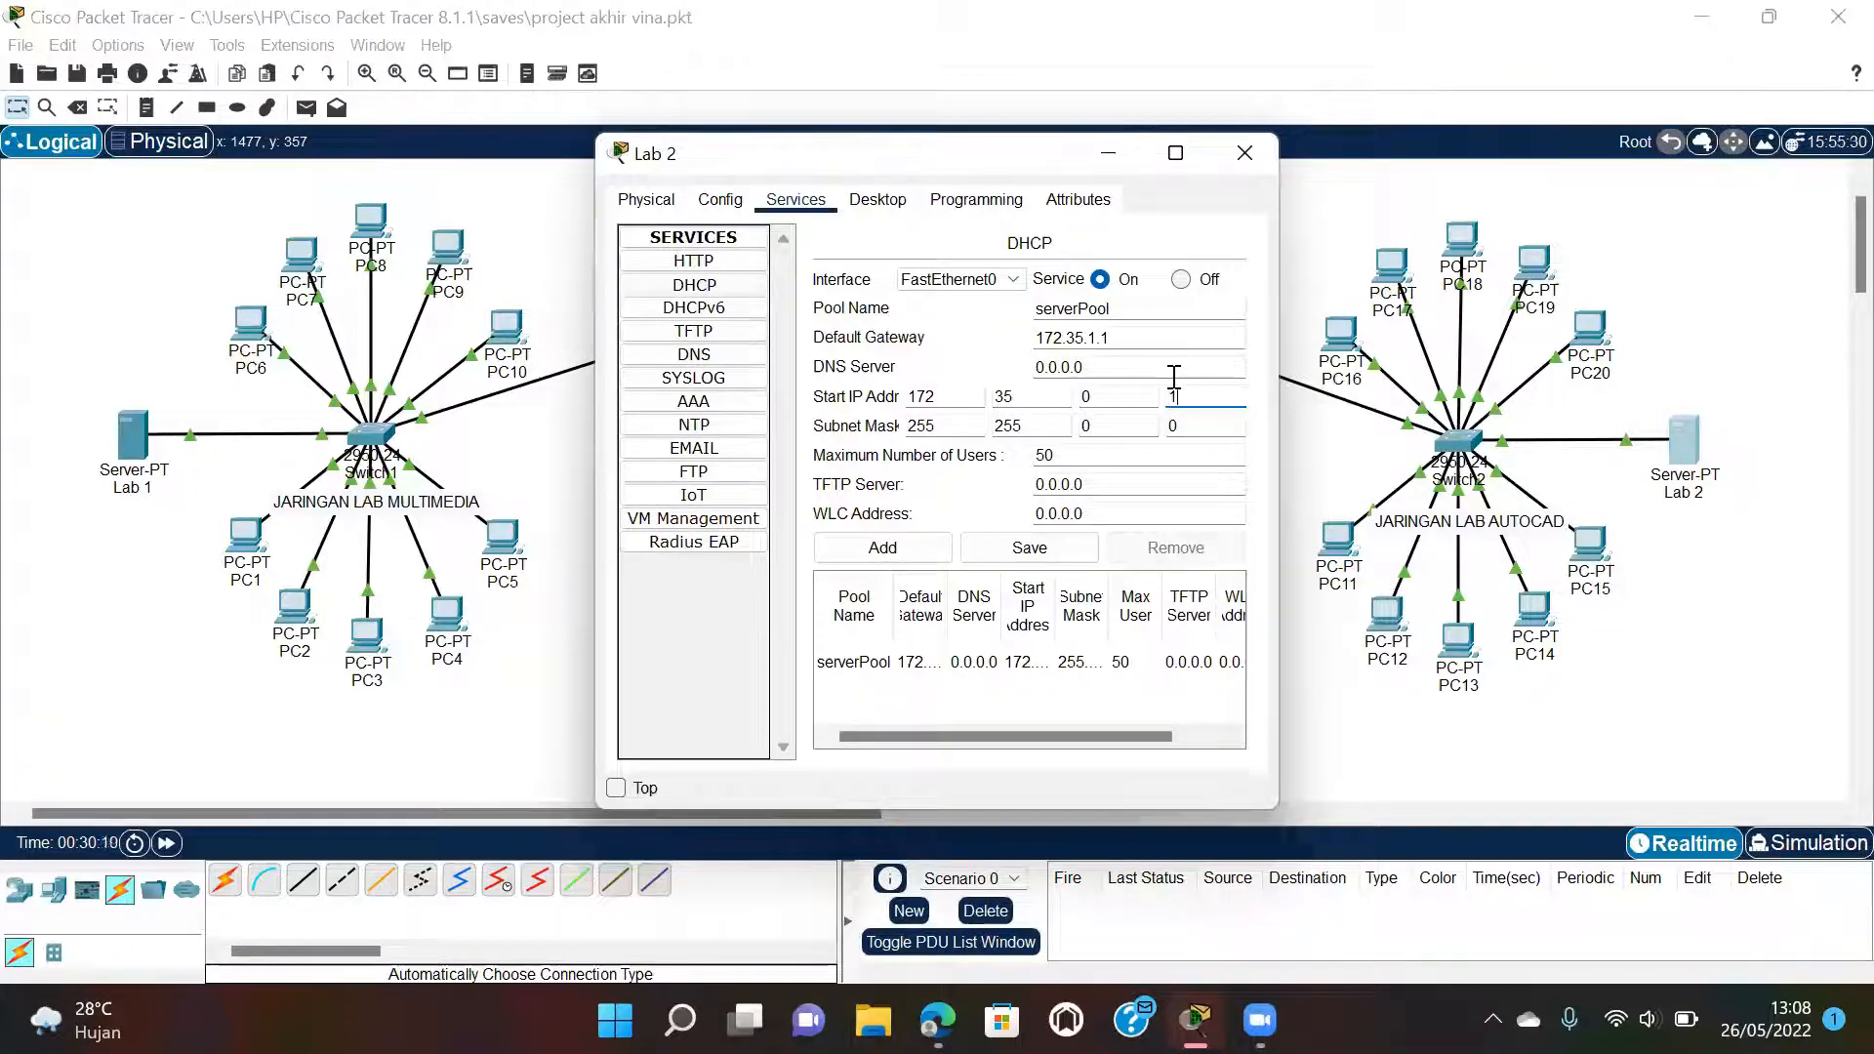
{"action": "type", "text": "0"}
Match the report's Lab 2 figure, making the start address 172.35.1.10, then save and close.
{"action": "mouse_move", "coordinate": [928, 1015]}
{"action": "left_click", "coordinate": [930, 921]}
{"action": "scroll", "coordinate": [893, 629], "scroll_direction": "down", "scroll_amount": 10}
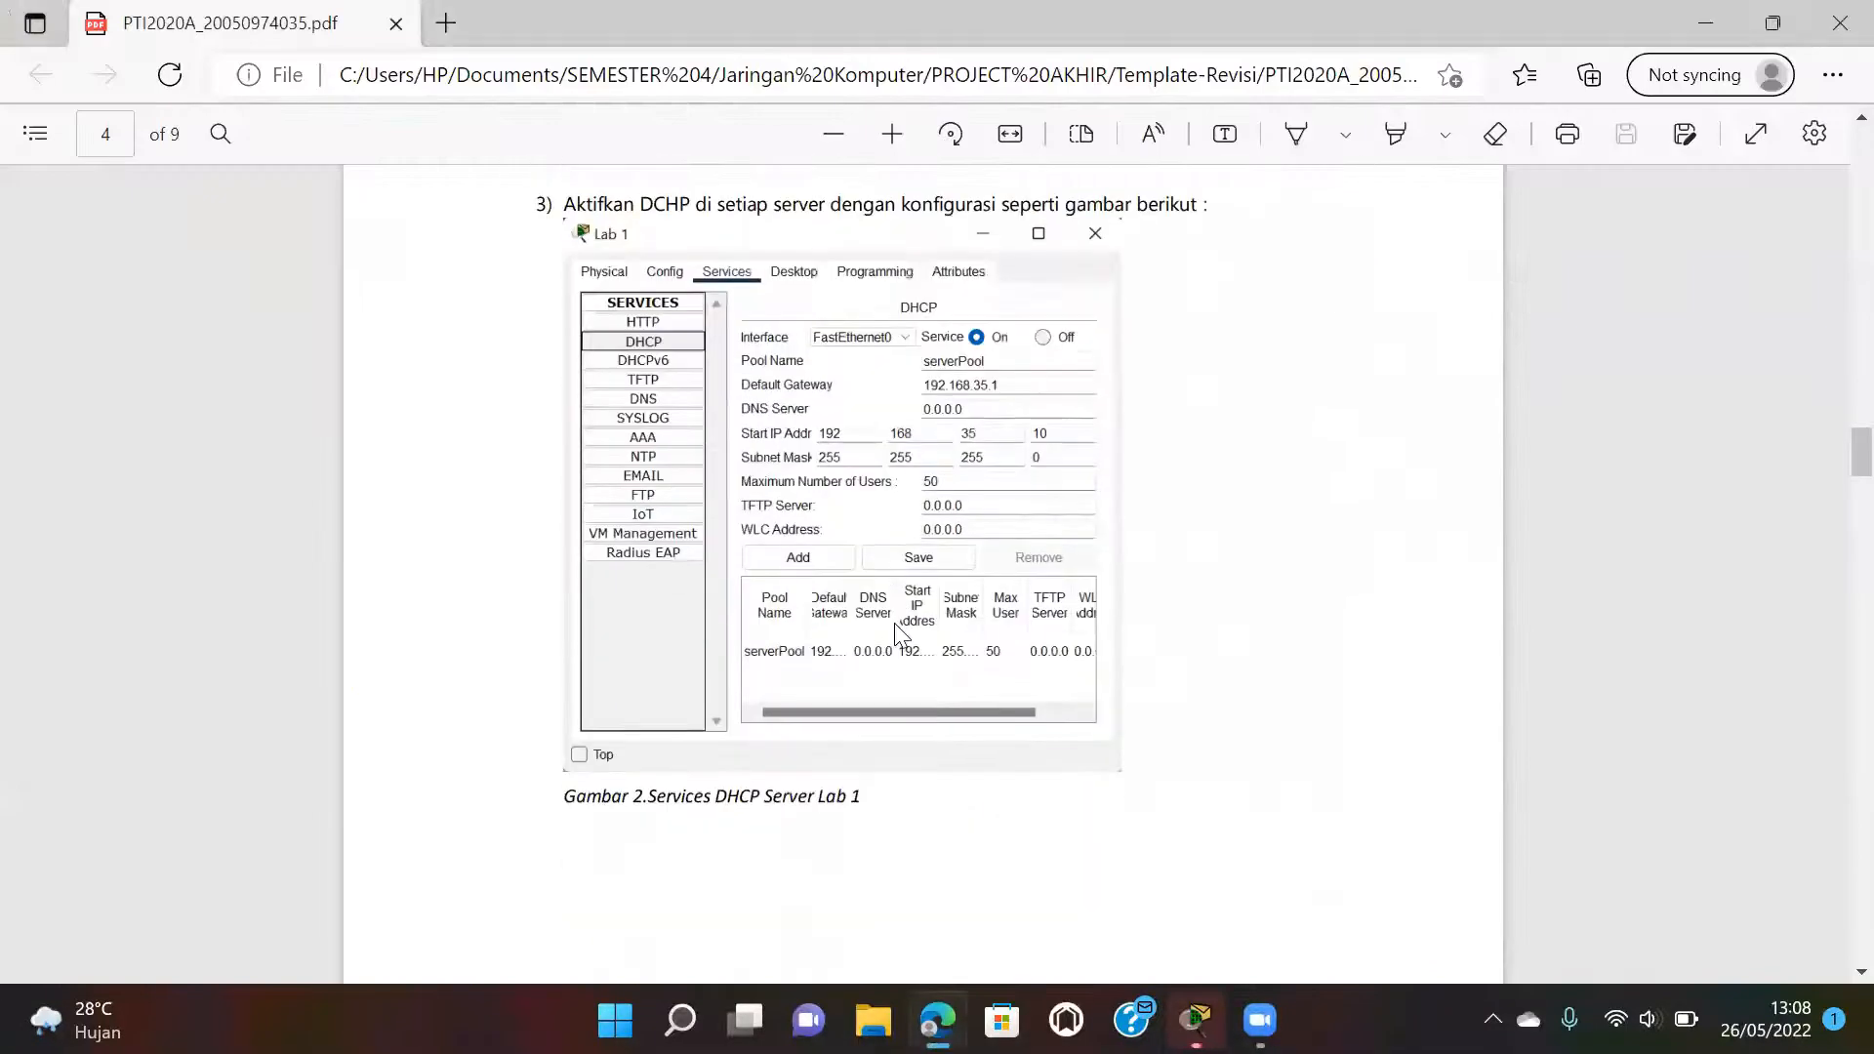
{"action": "scroll", "coordinate": [900, 635], "scroll_direction": "down", "scroll_amount": 6}
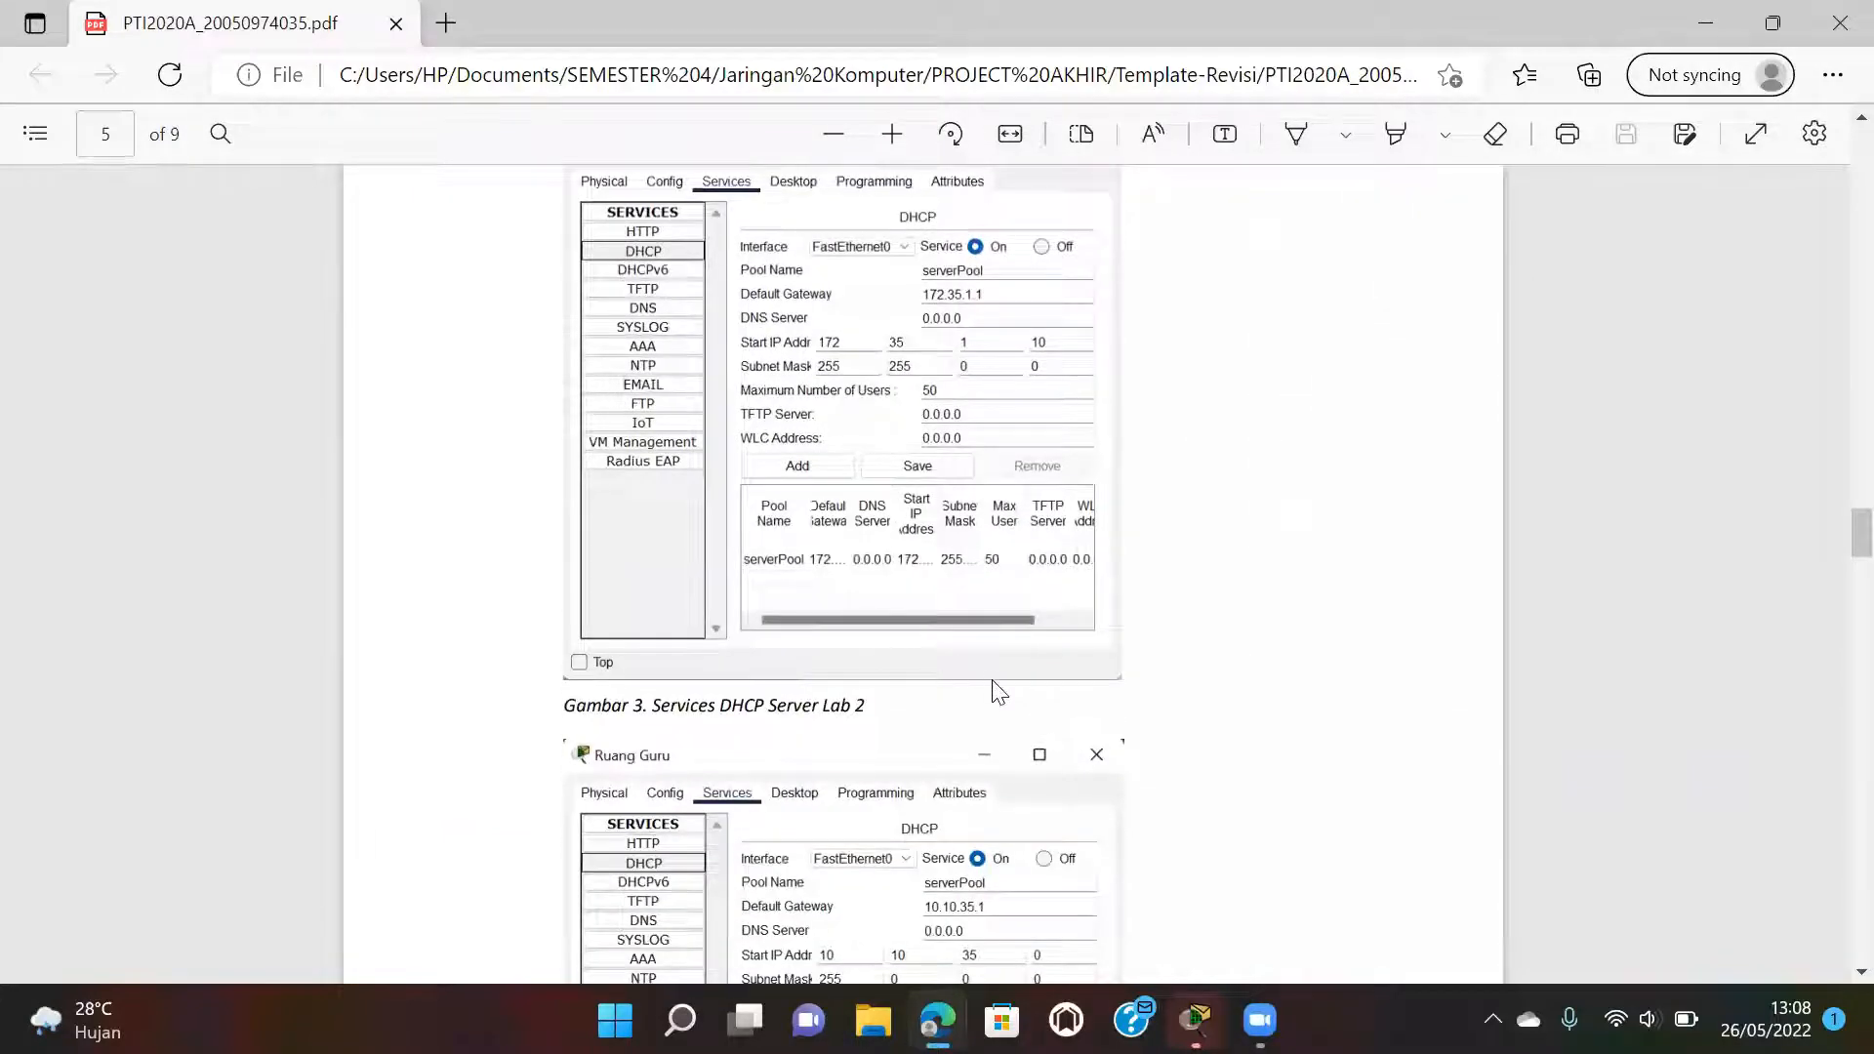
{"action": "mouse_move", "coordinate": [1195, 1020]}
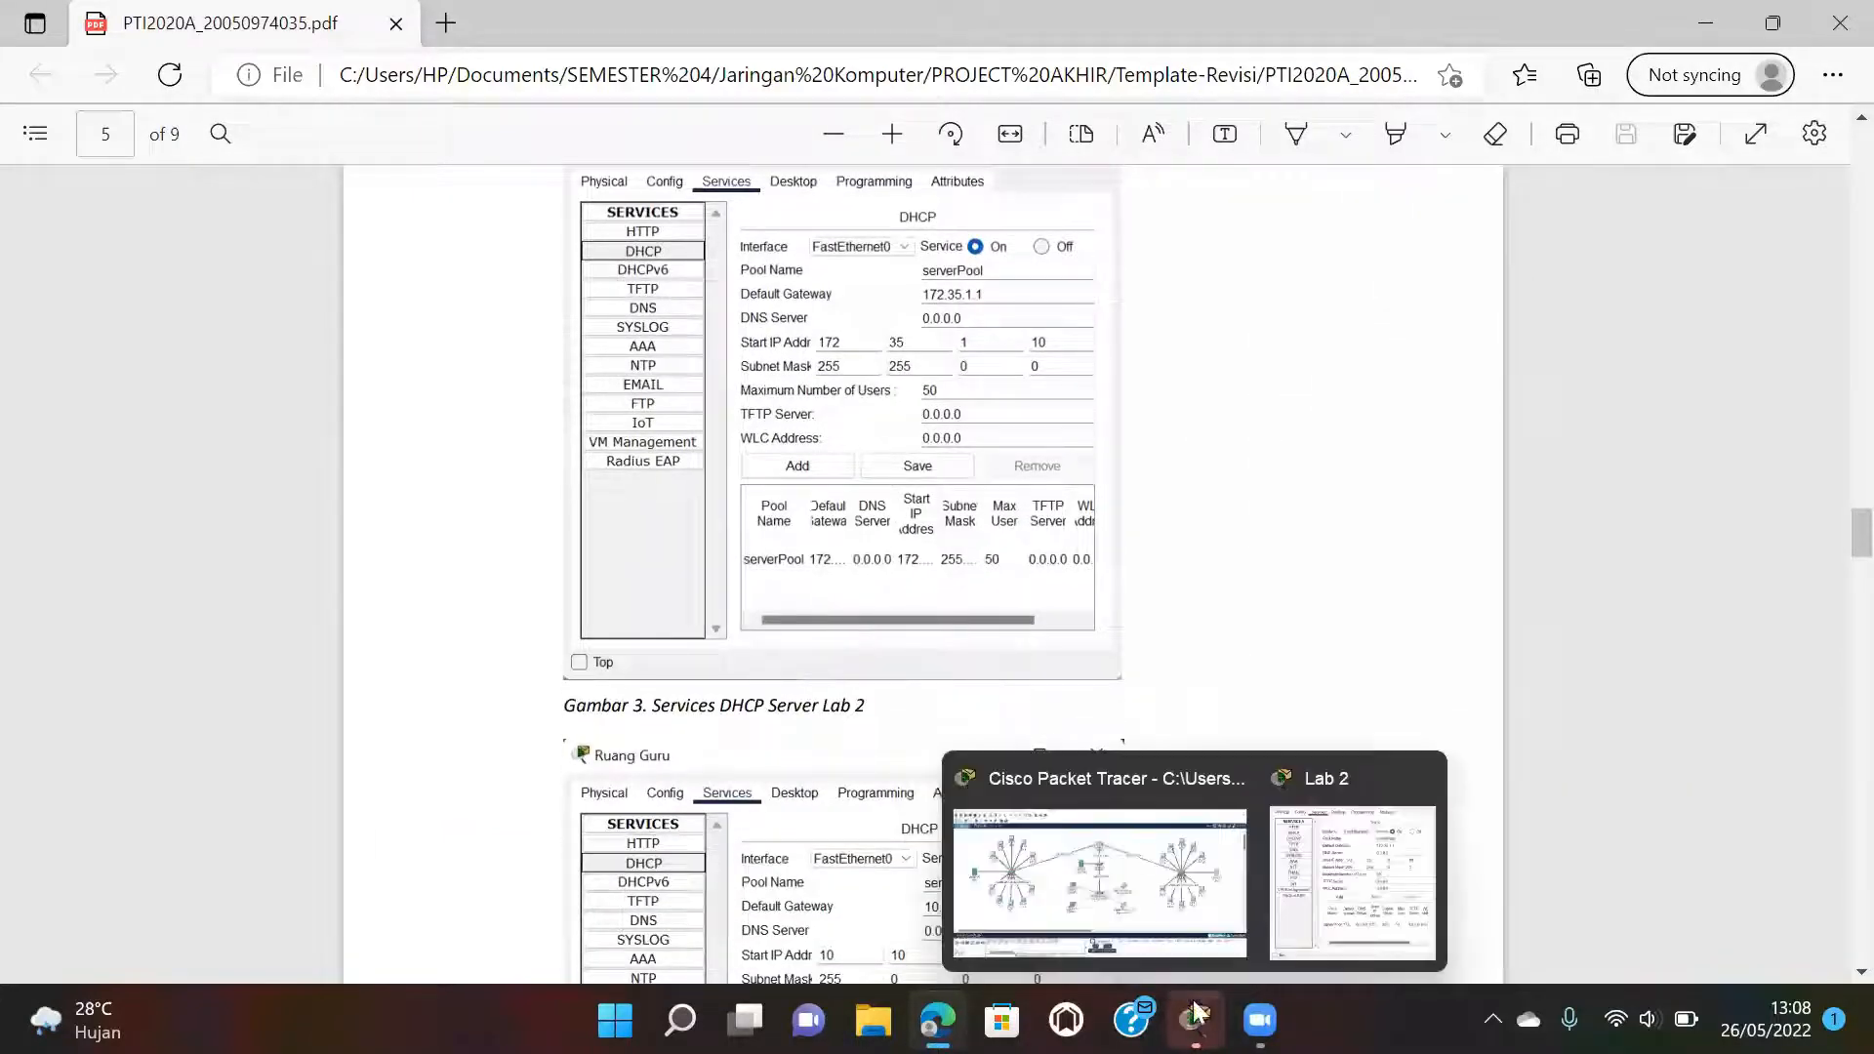
{"action": "left_click", "coordinate": [1342, 841]}
{"action": "left_click", "coordinate": [1111, 387]}
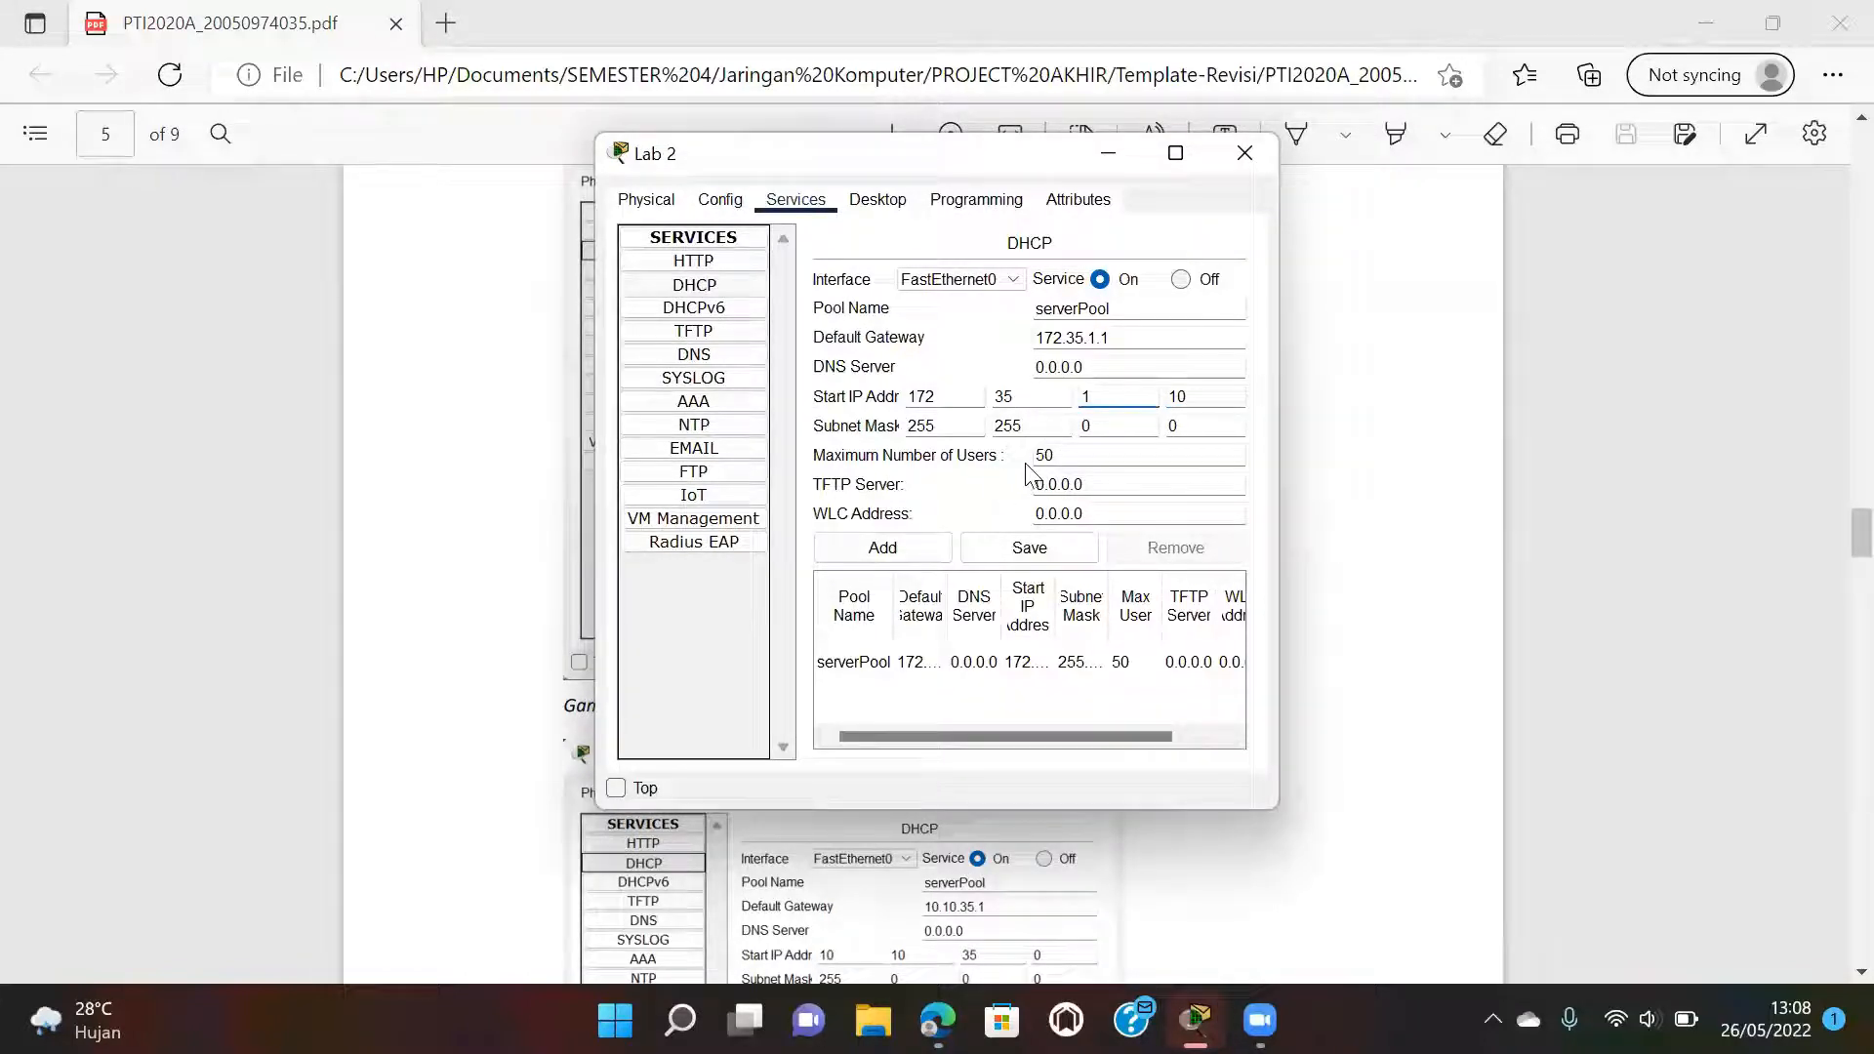
{"action": "left_click", "coordinate": [1027, 547]}
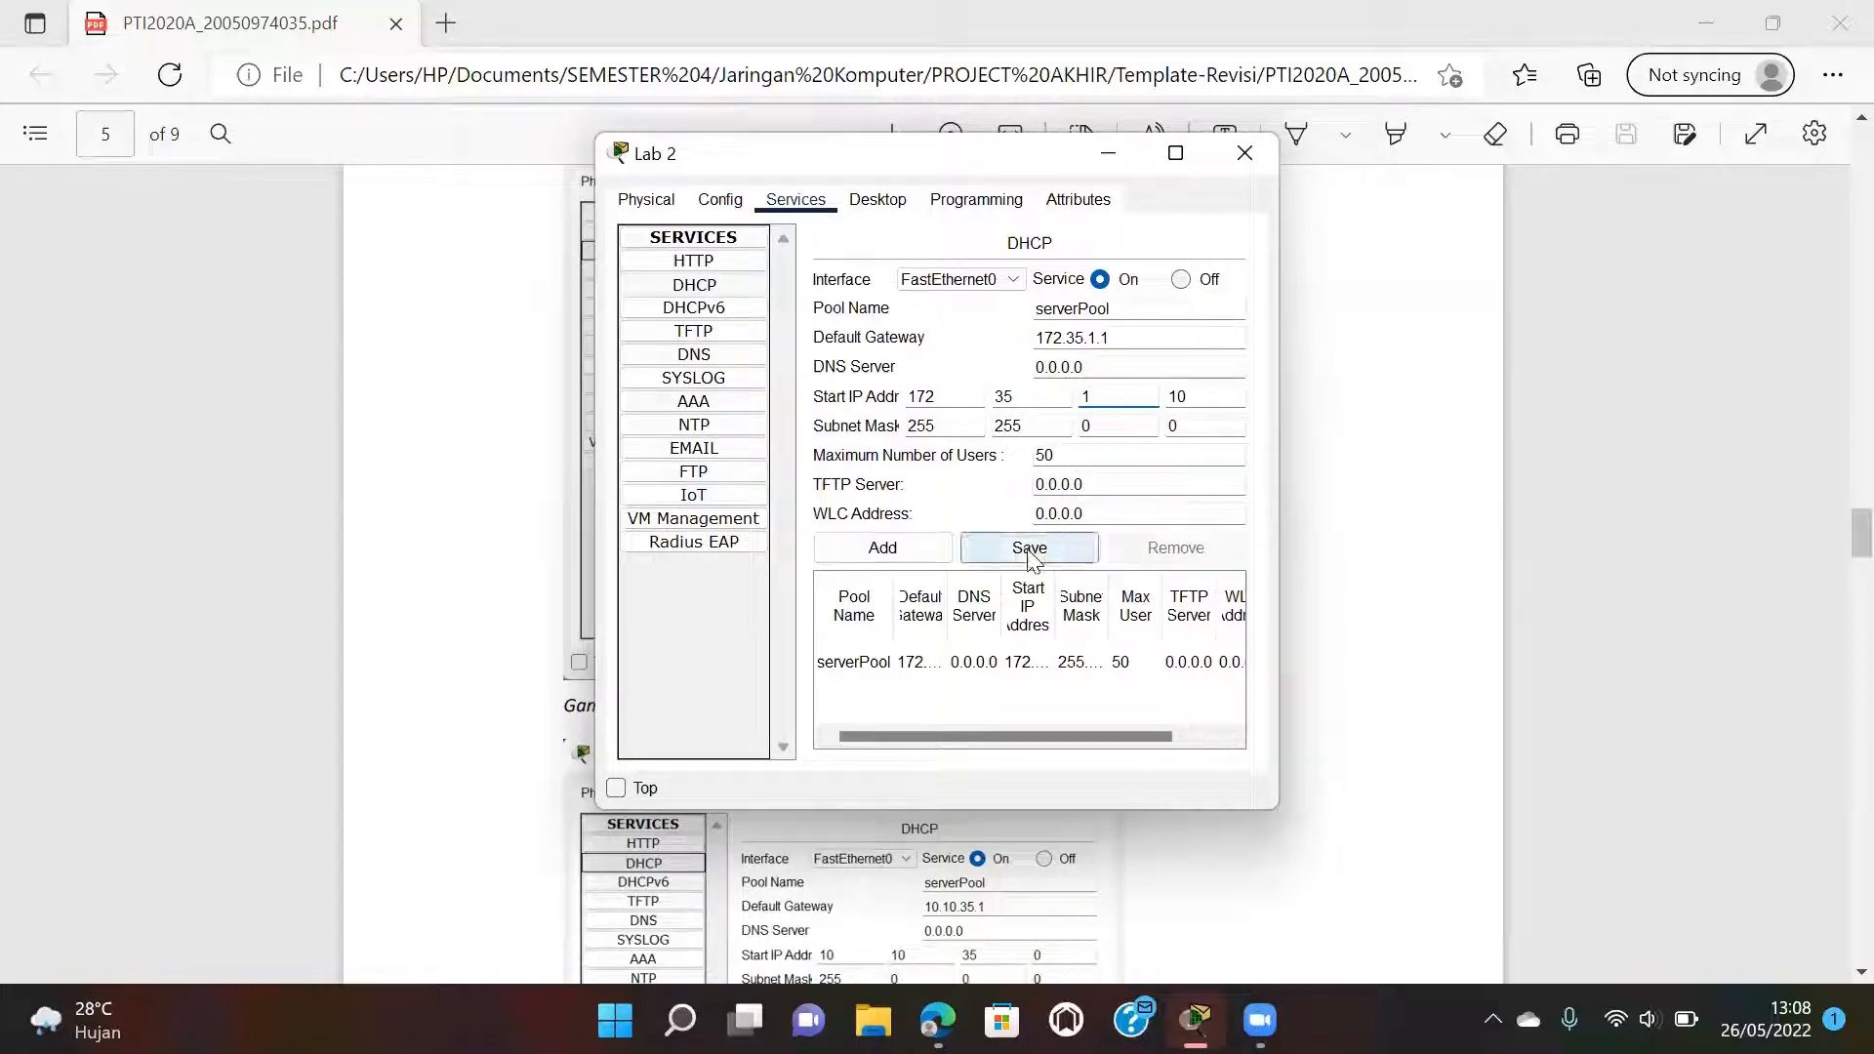
{"action": "left_click", "coordinate": [1244, 153]}
Open the Ruang Guru server's DHCP pool and set the start address's second octet to 10.
{"action": "scroll", "coordinate": [966, 747], "scroll_direction": "down", "scroll_amount": 5}
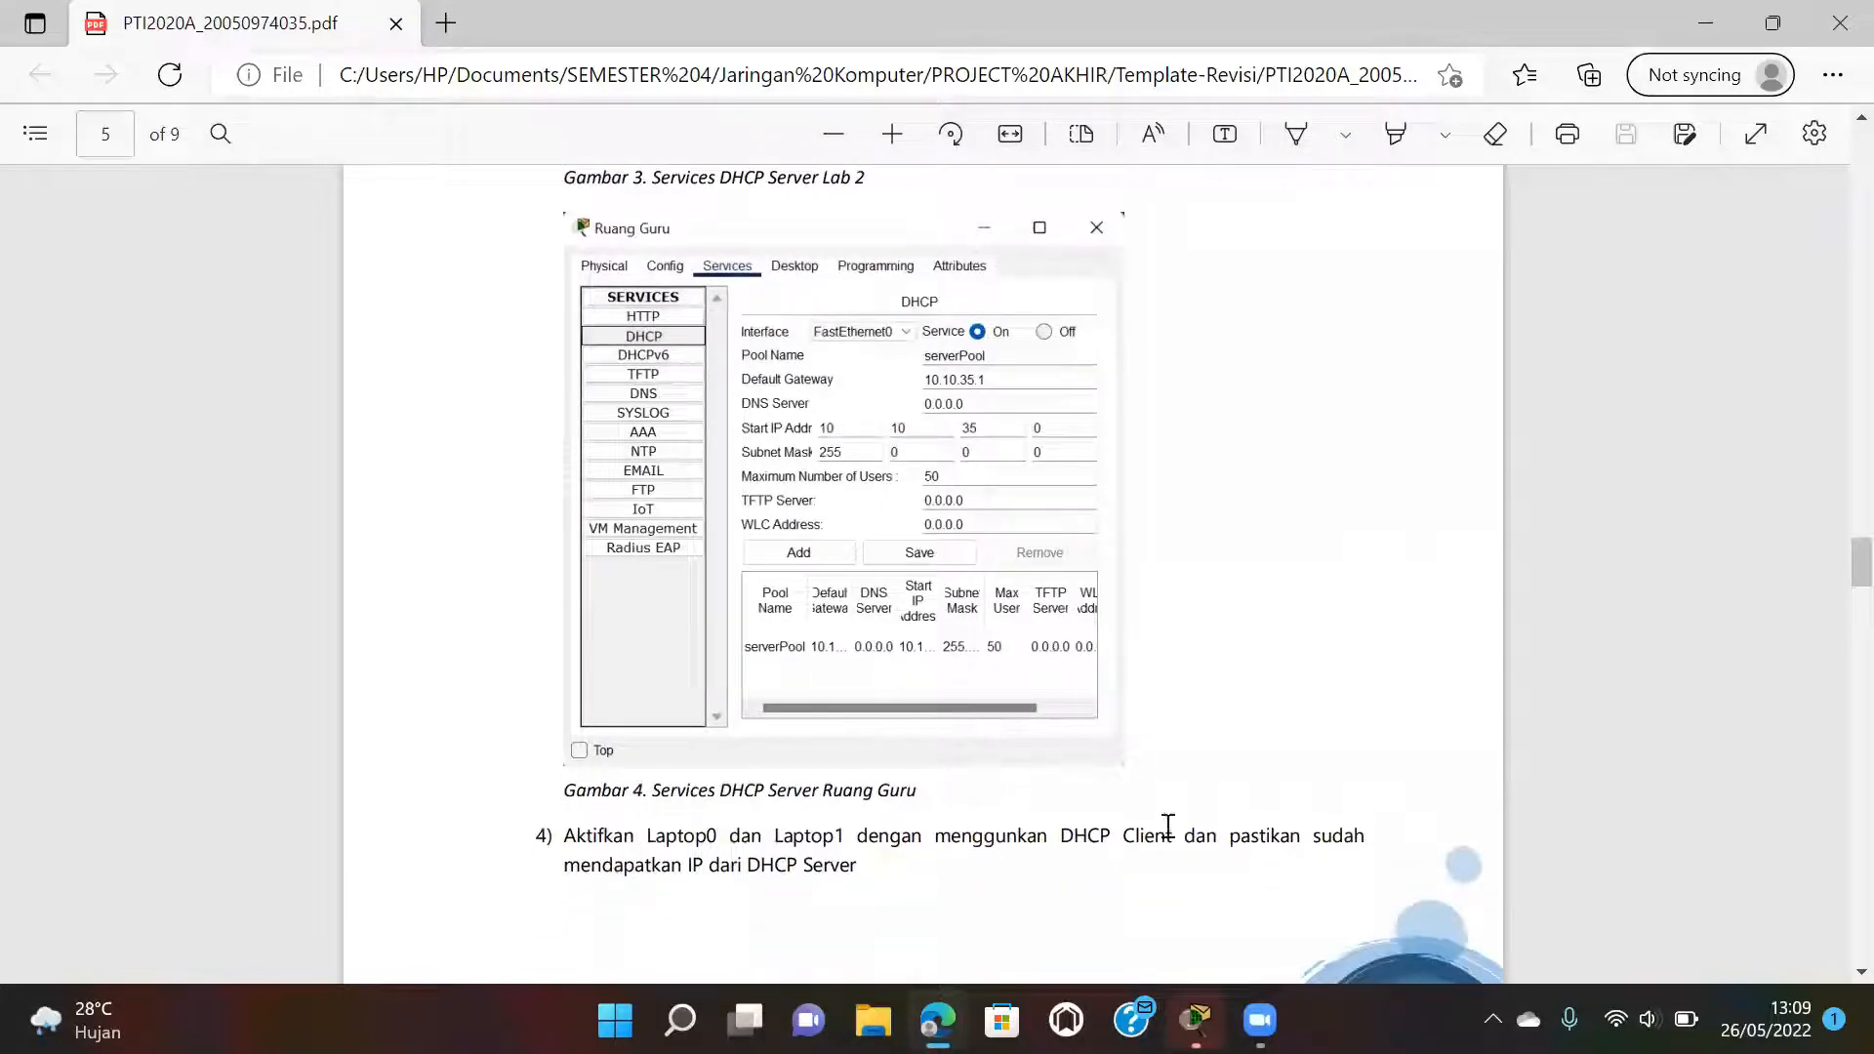
{"action": "mouse_move", "coordinate": [1196, 1020]}
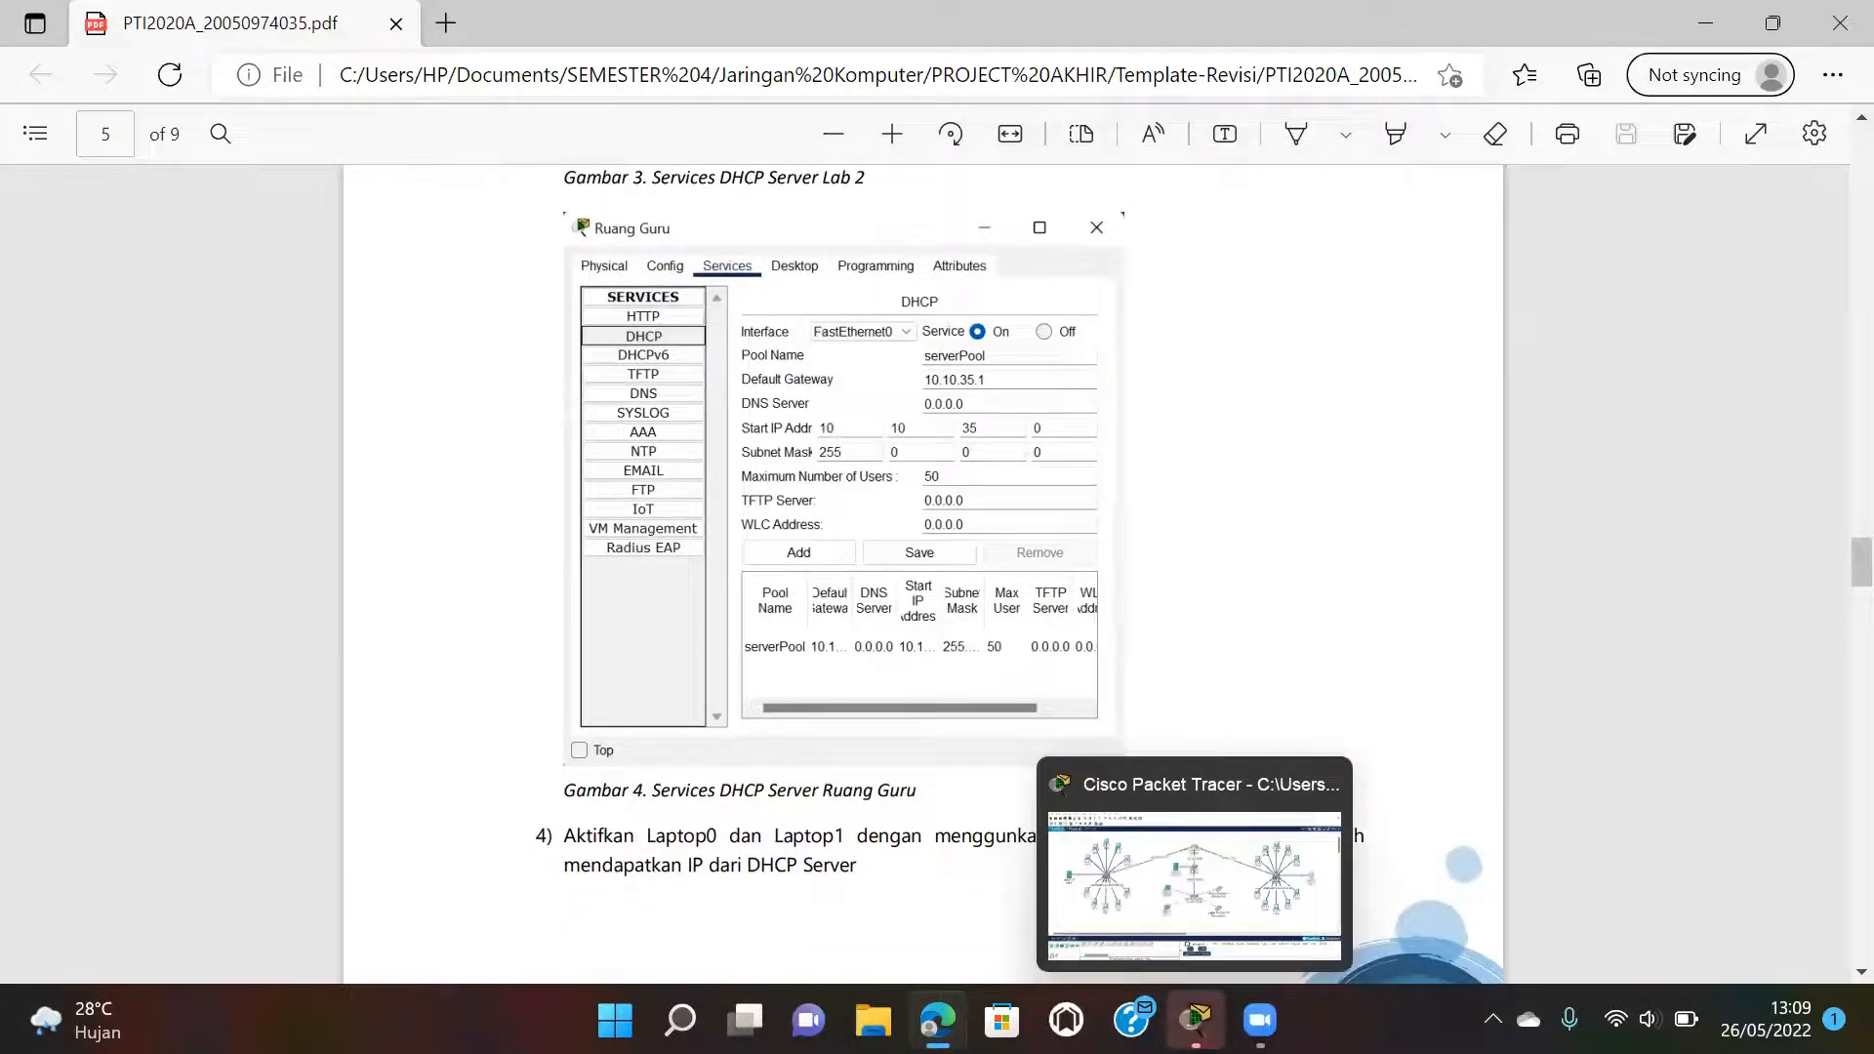
{"action": "left_click", "coordinate": [1216, 890]}
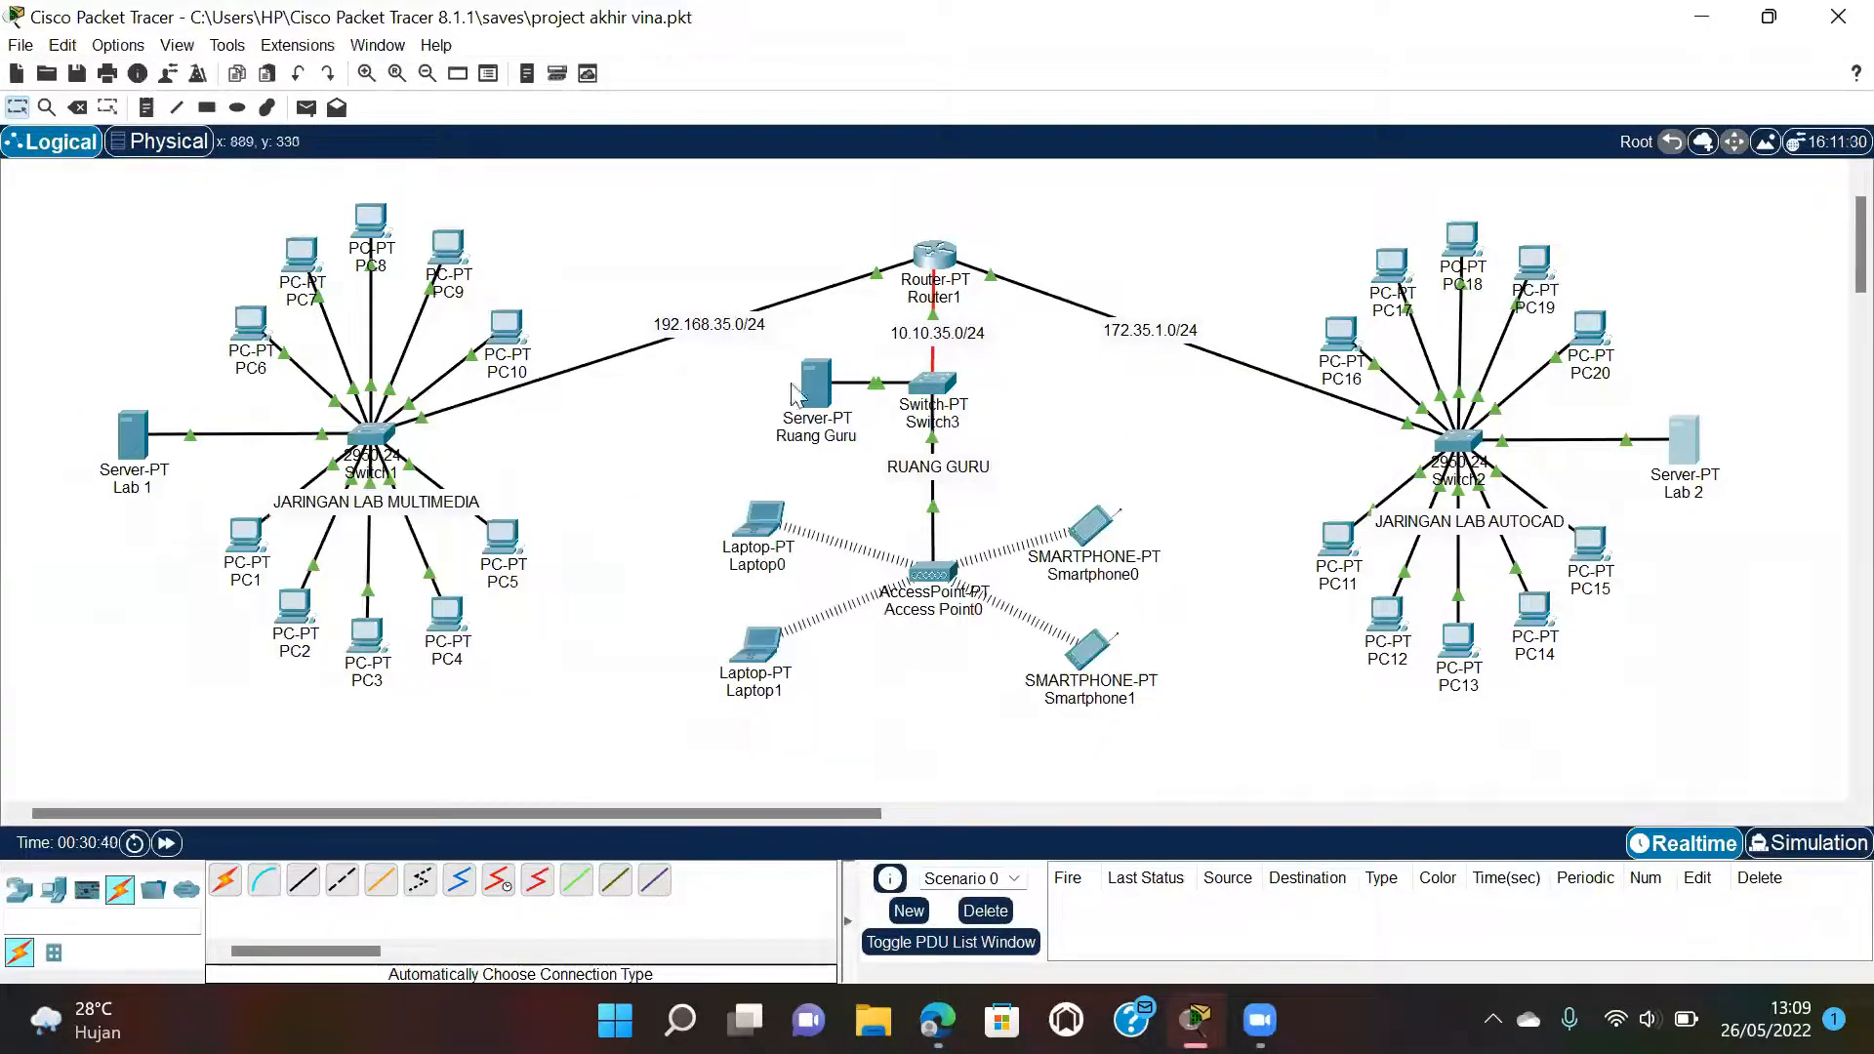
{"action": "double_click", "coordinate": [830, 389]}
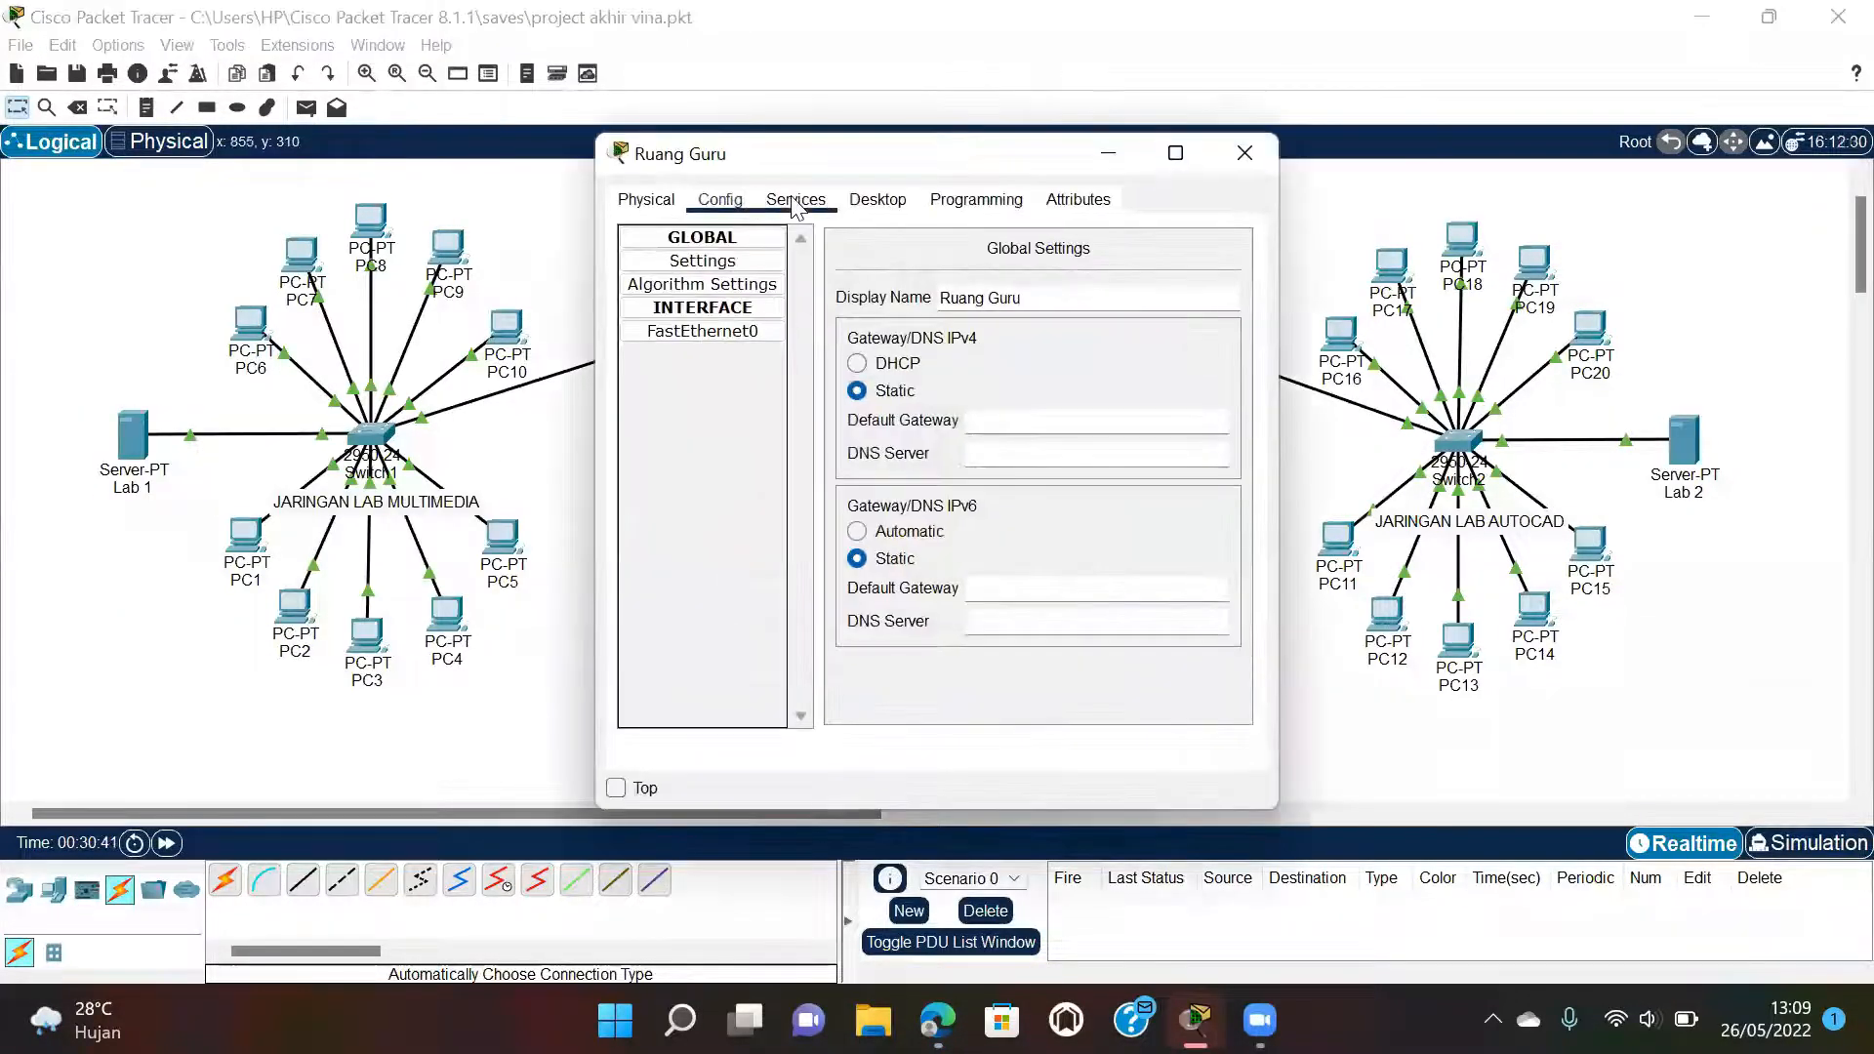
{"action": "left_click", "coordinate": [796, 199]}
{"action": "left_click", "coordinate": [694, 284]}
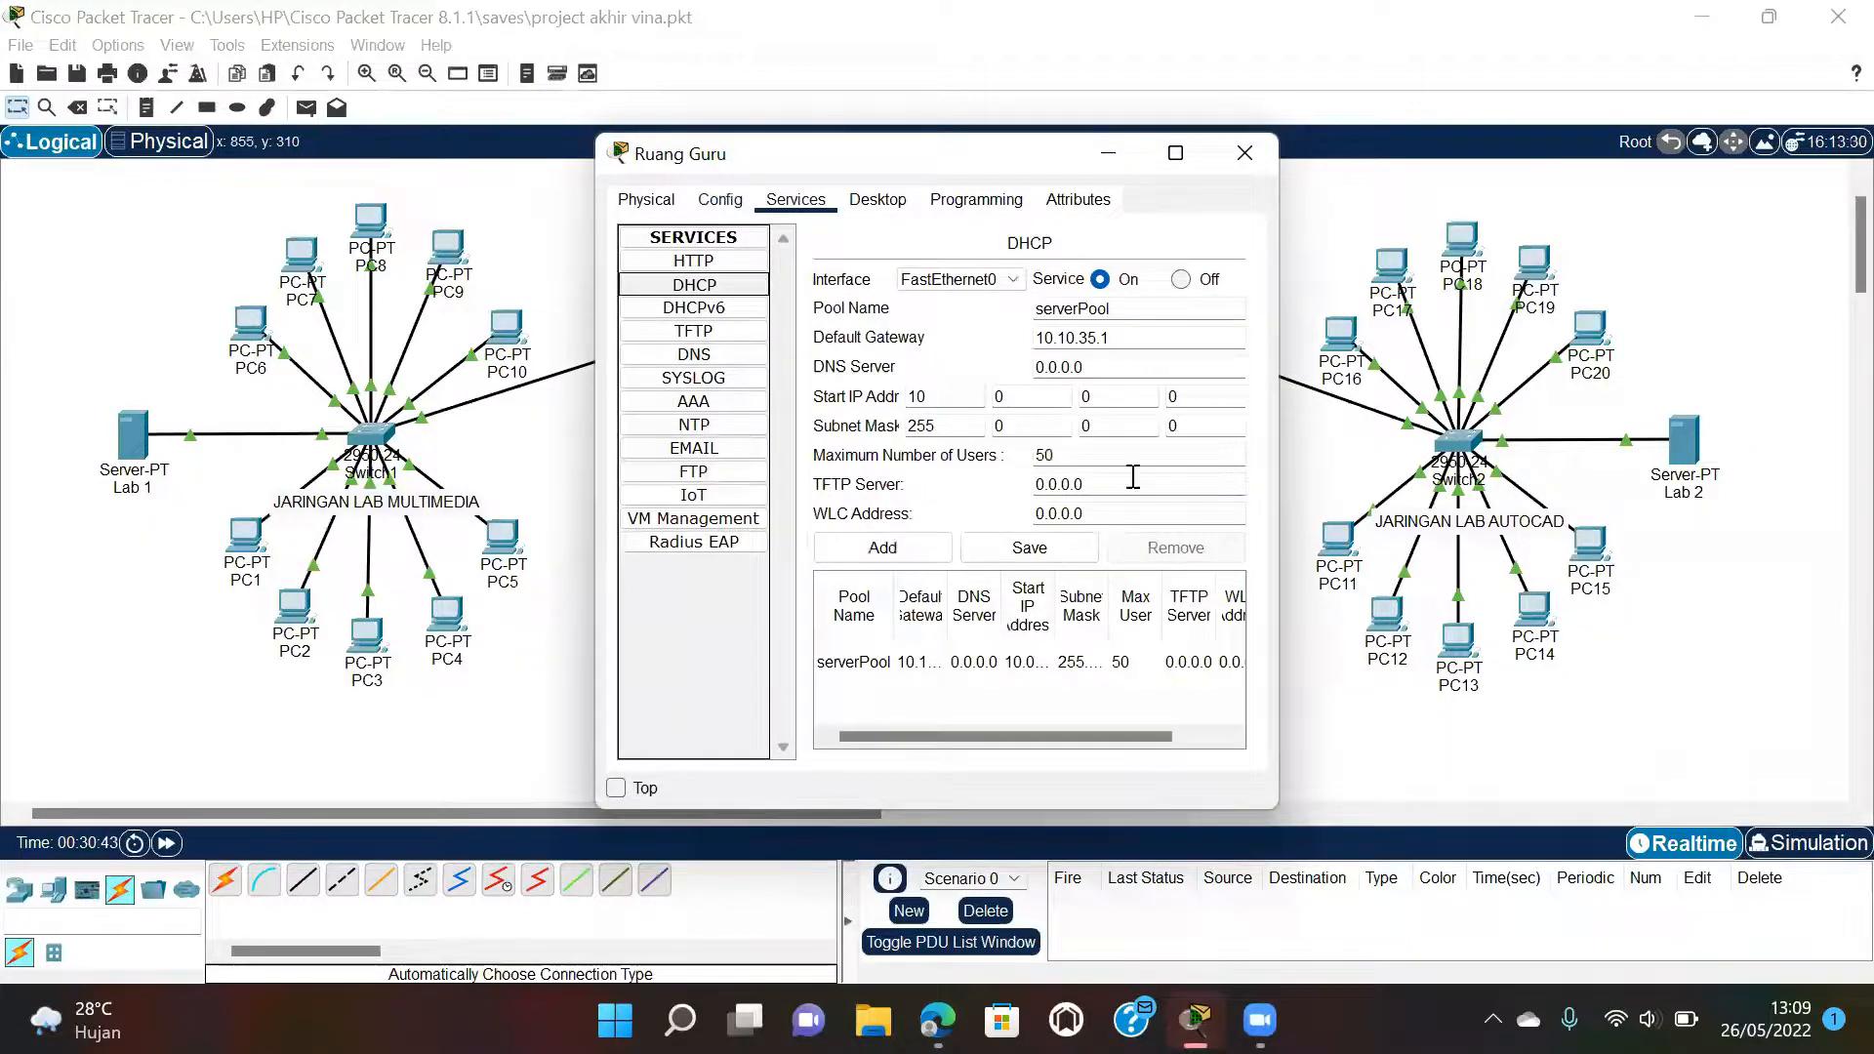
{"action": "left_click", "coordinate": [1054, 394]}
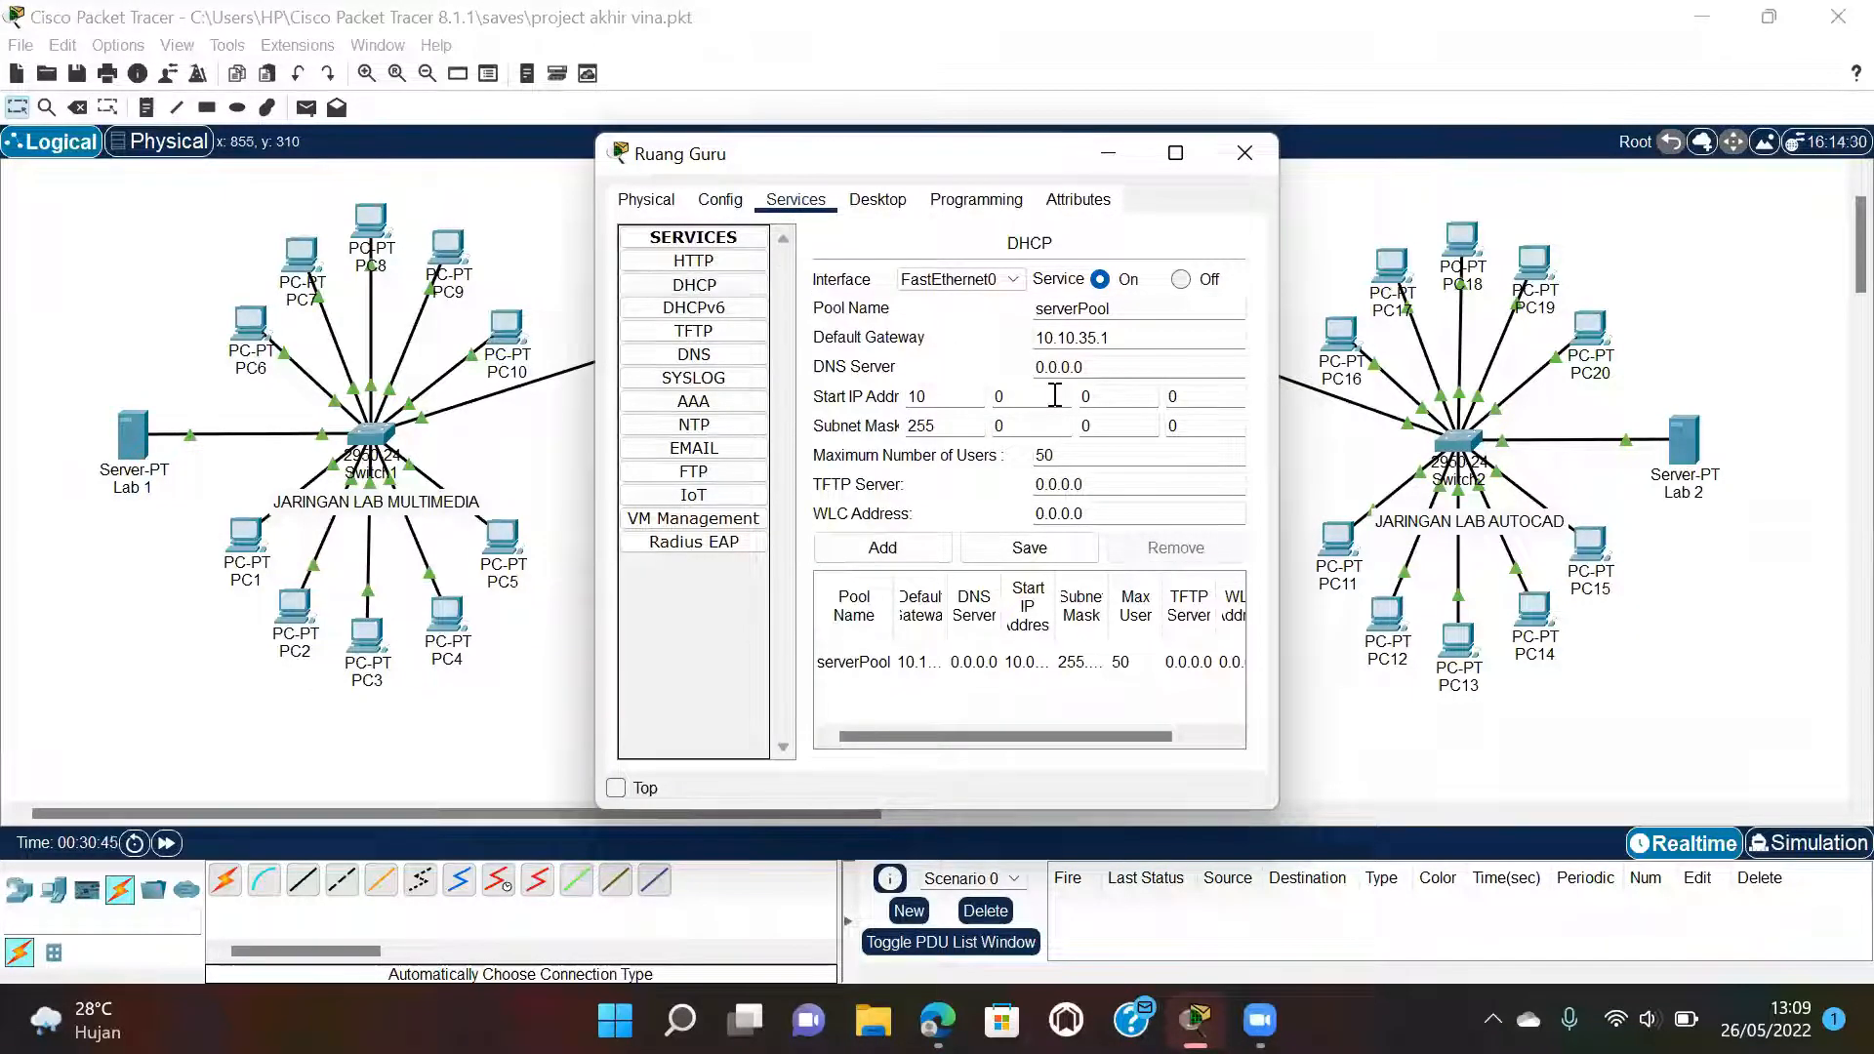
{"action": "key", "text": "BackSpace"}
{"action": "type", "text": "10"}
Following the report's figure, set the third octet to 35 (start 10.10.35.0), save and close.
{"action": "mouse_move", "coordinate": [937, 1019]}
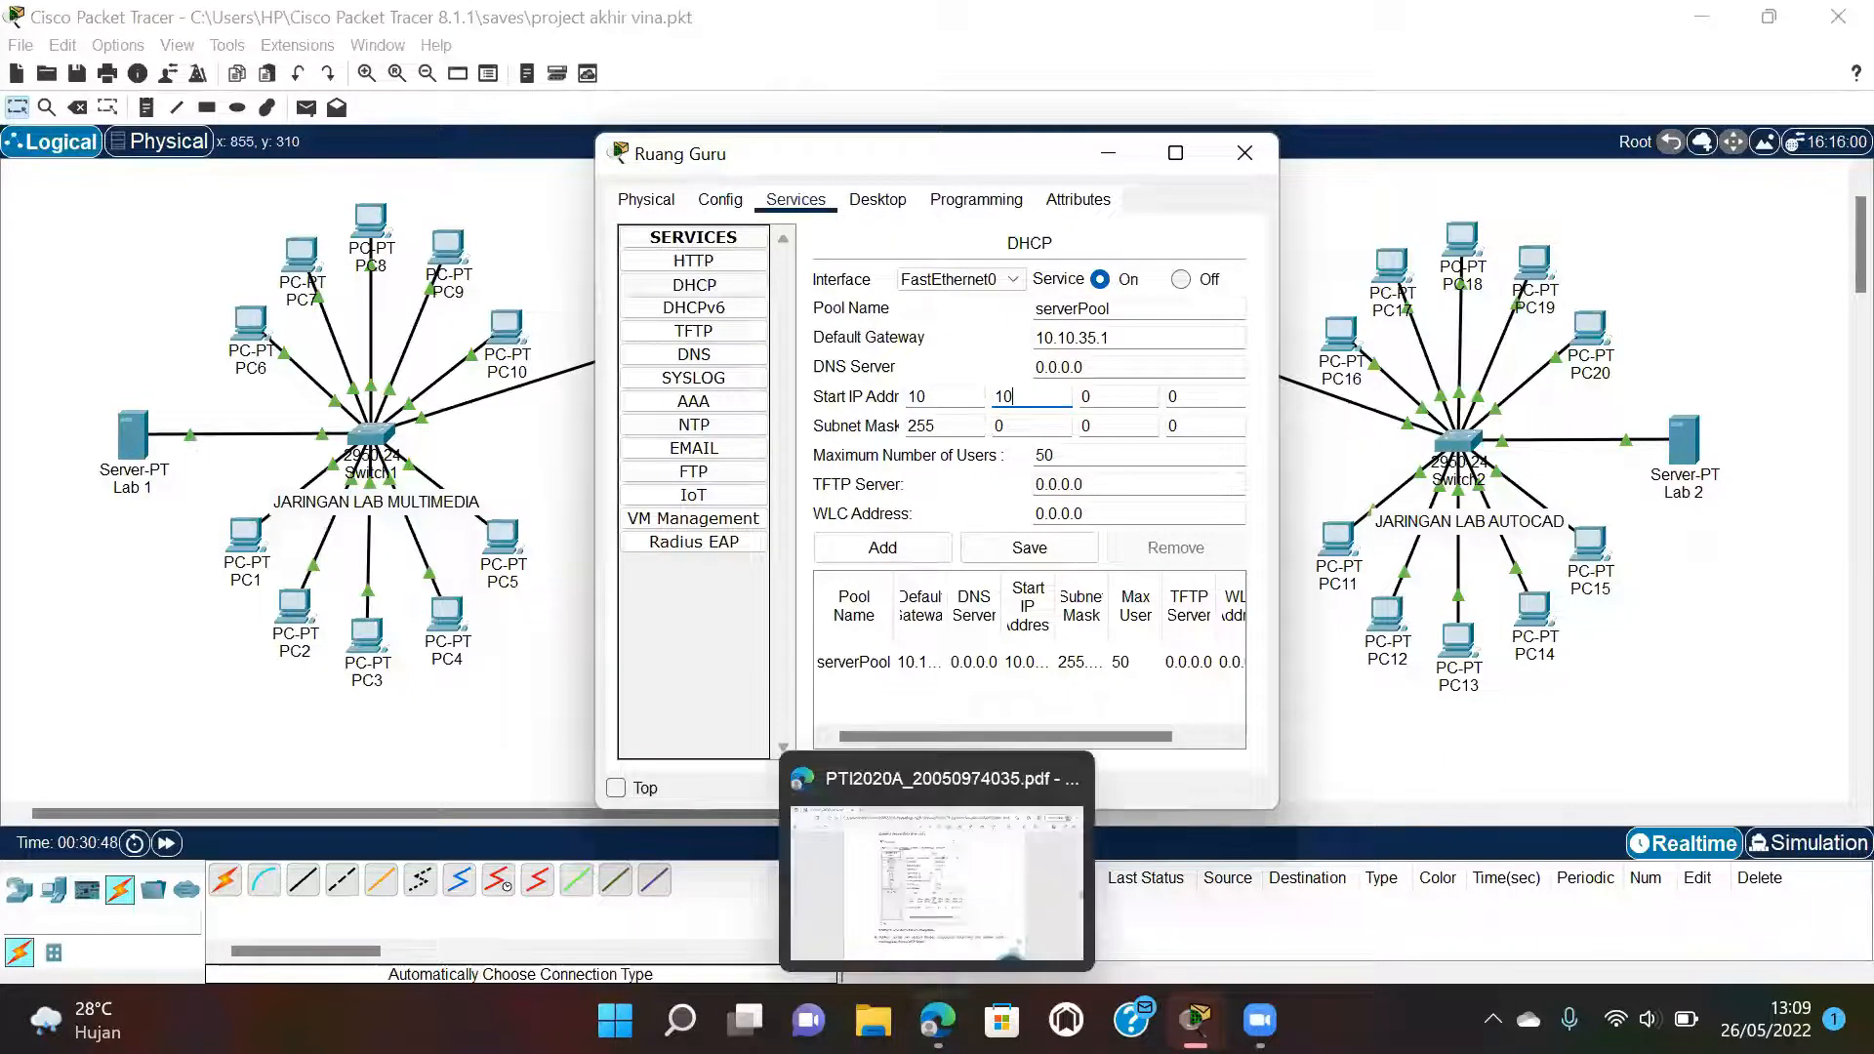
{"action": "left_click", "coordinate": [927, 857]}
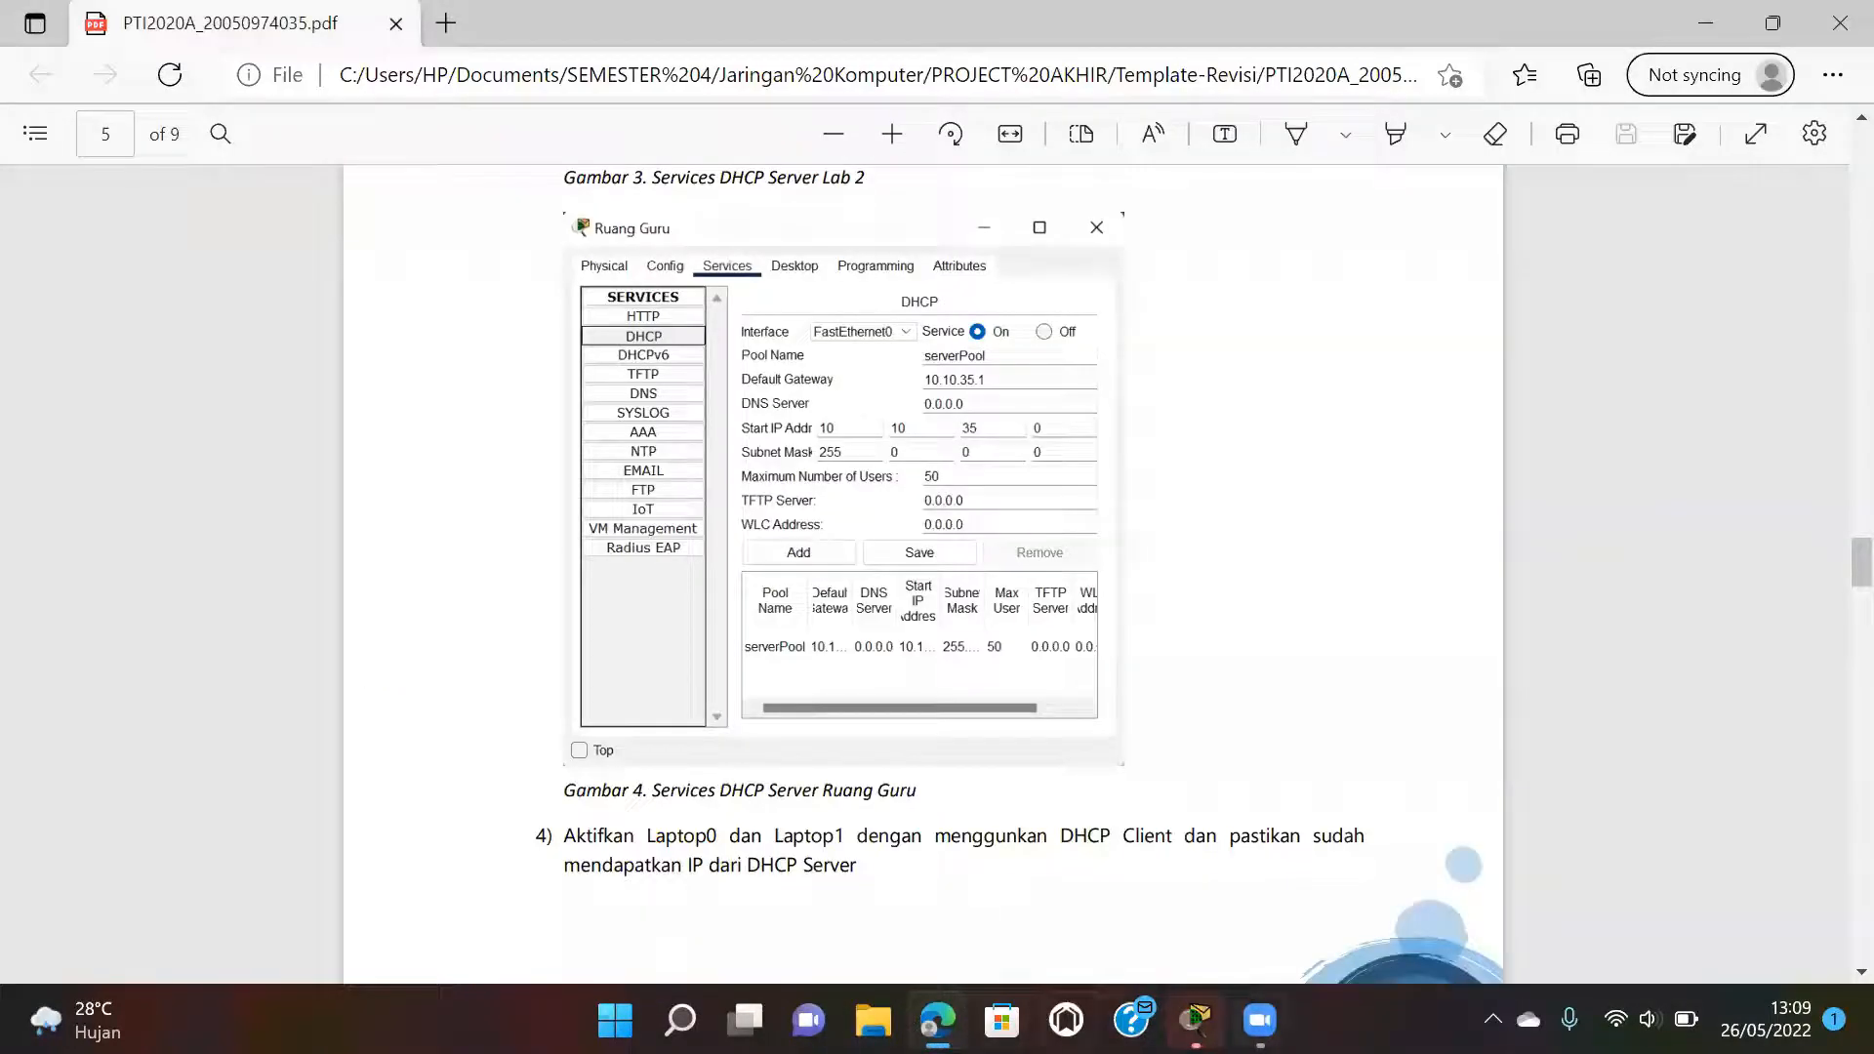
{"action": "mouse_move", "coordinate": [1259, 1019]}
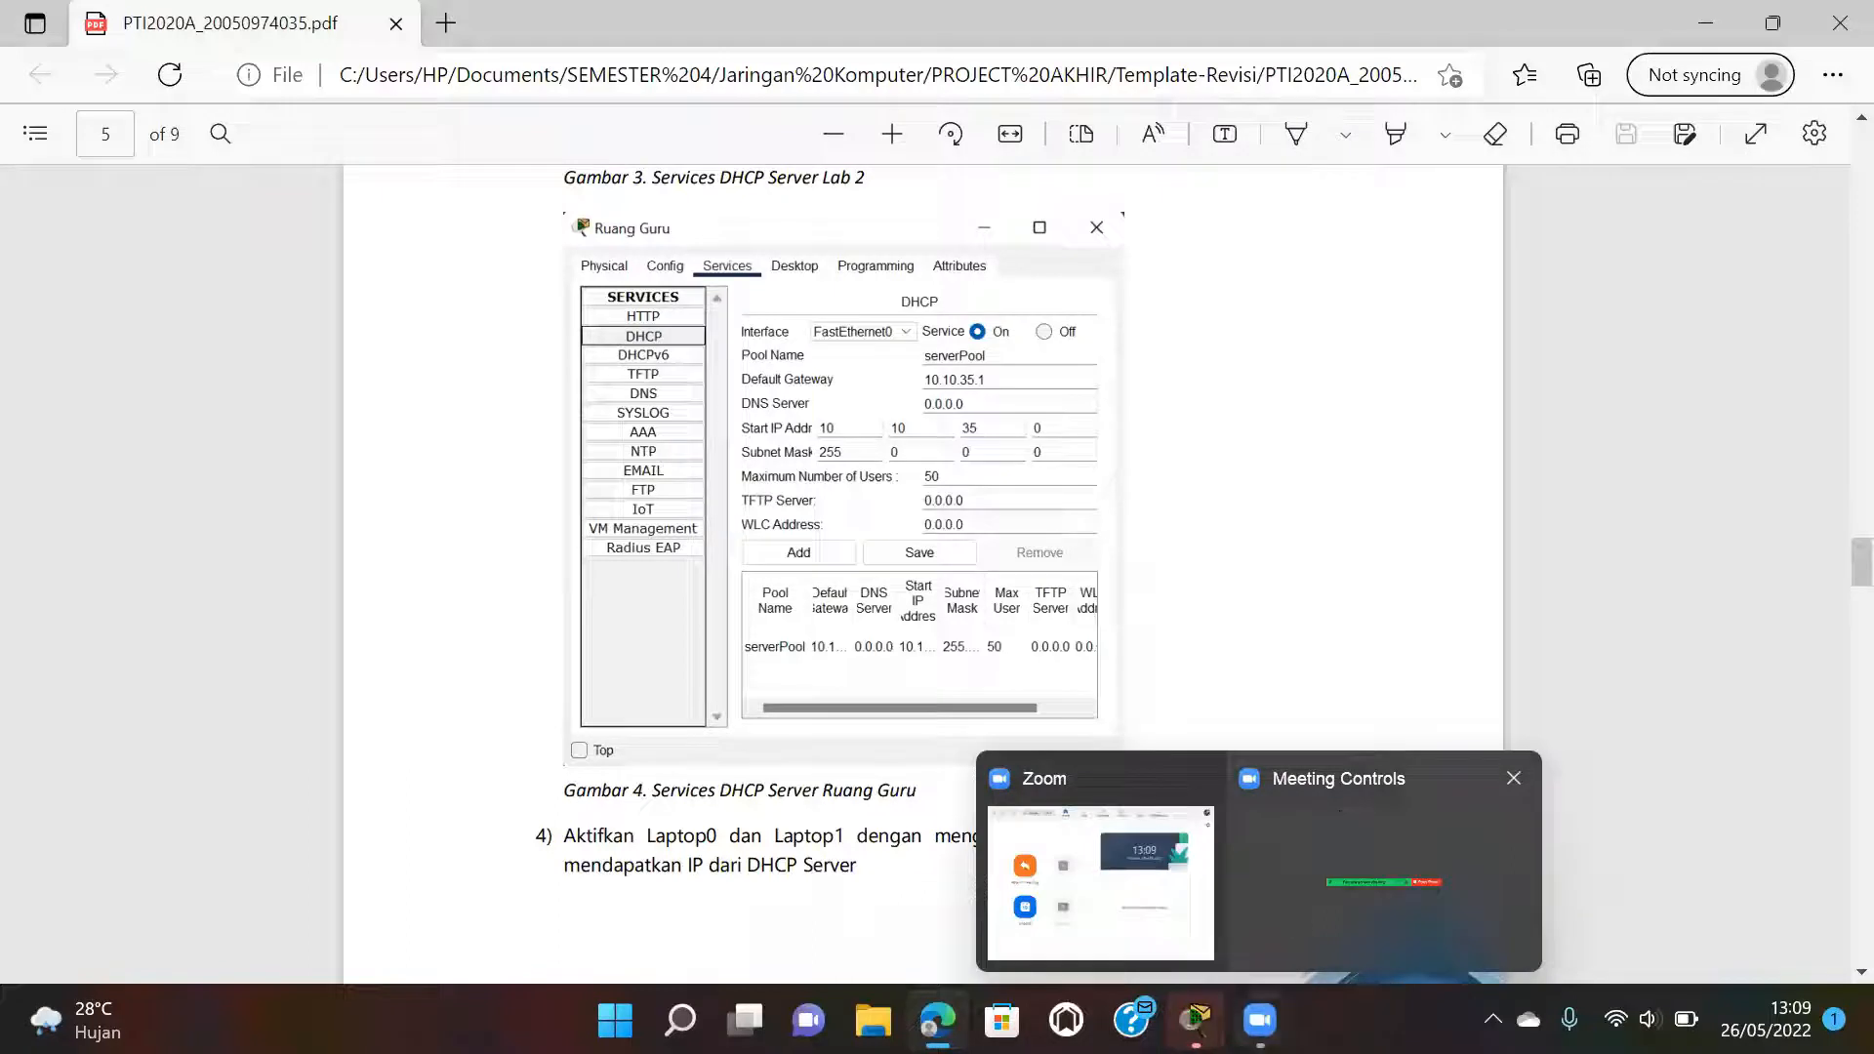
{"action": "mouse_move", "coordinate": [1194, 1020]}
{"action": "left_click", "coordinate": [1312, 878]}
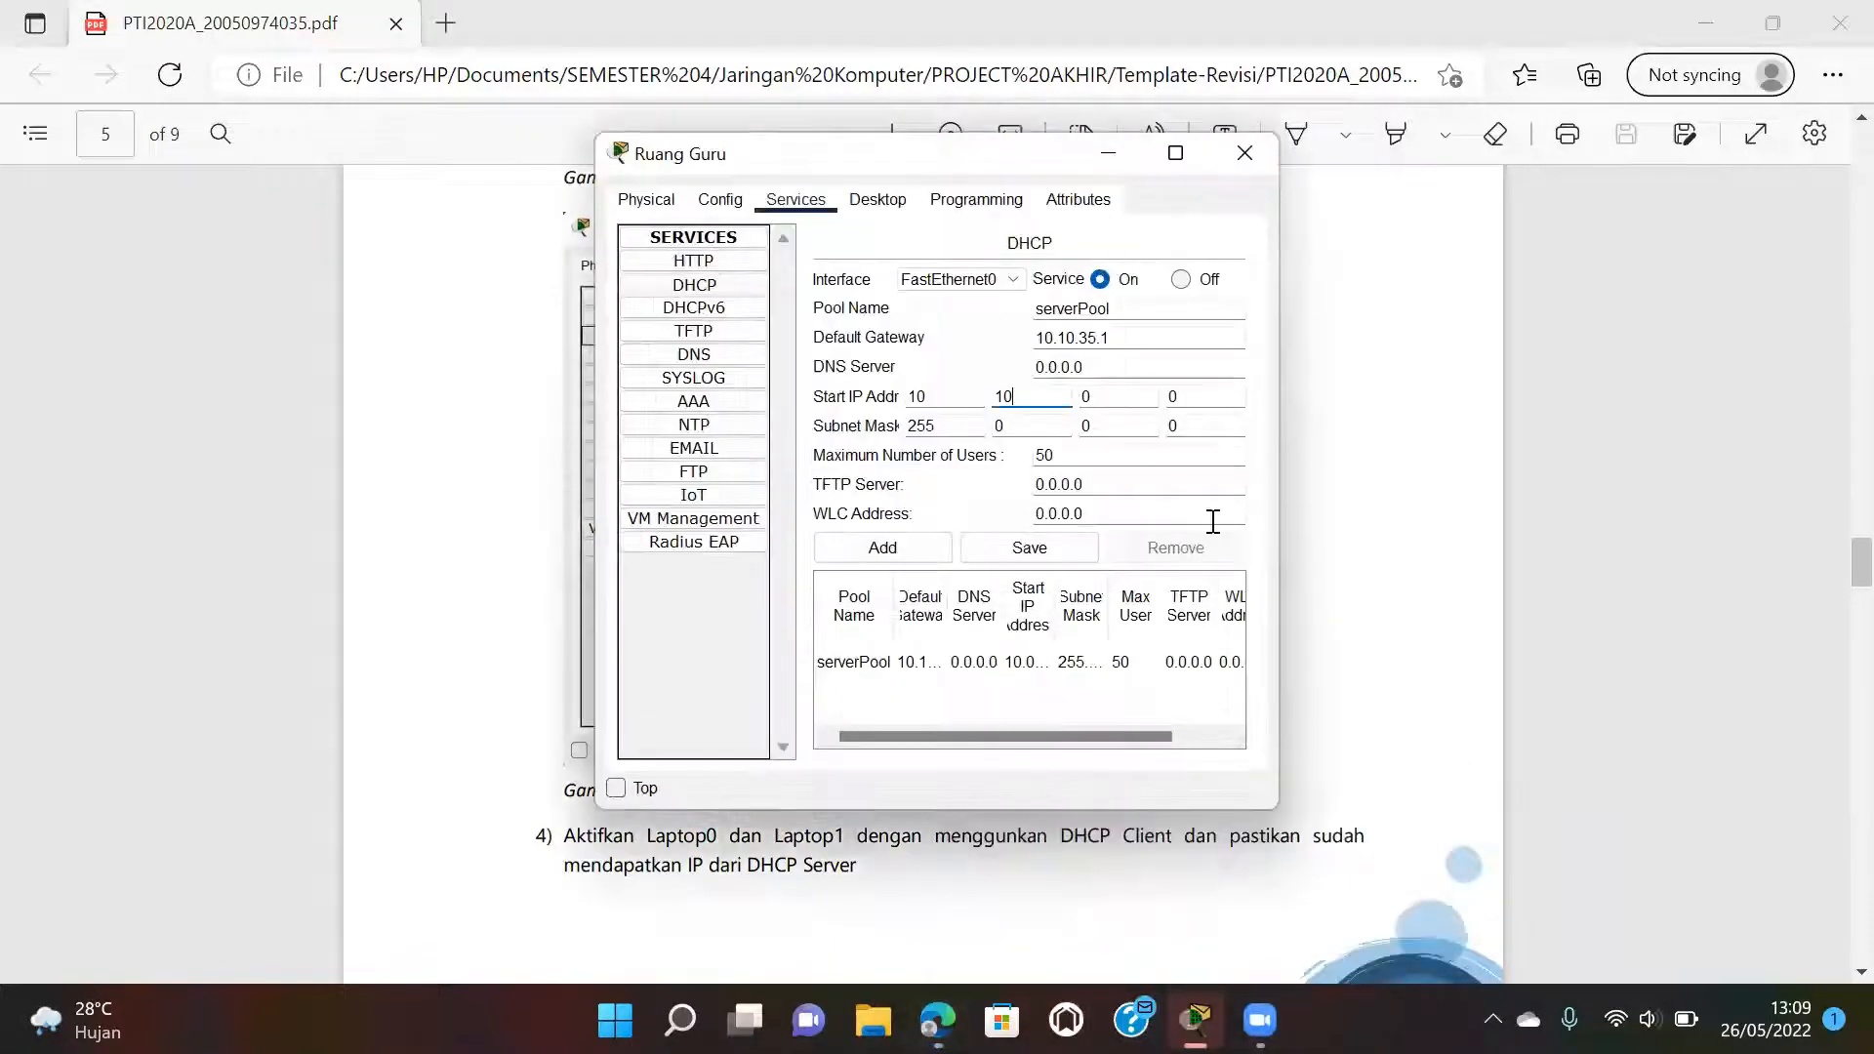
{"action": "left_click", "coordinate": [1116, 398]}
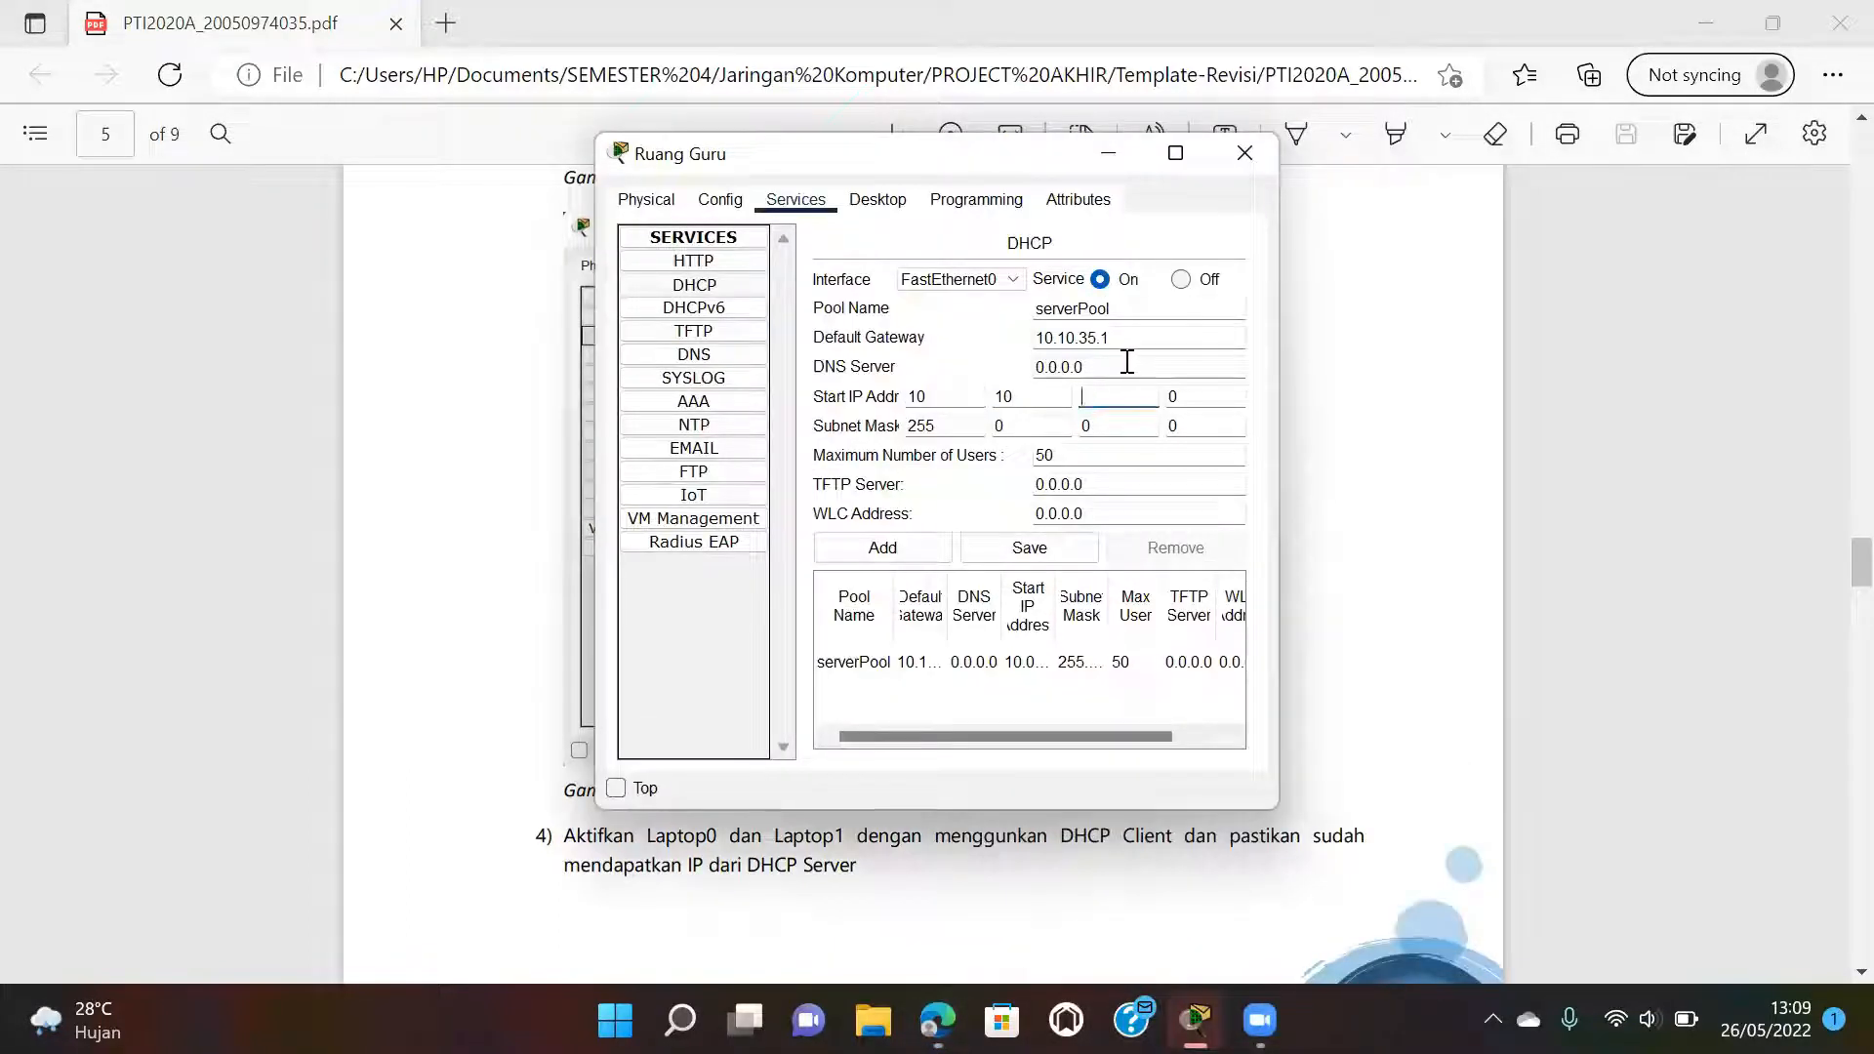
{"action": "type", "text": "35"}
{"action": "left_click", "coordinate": [1064, 549]}
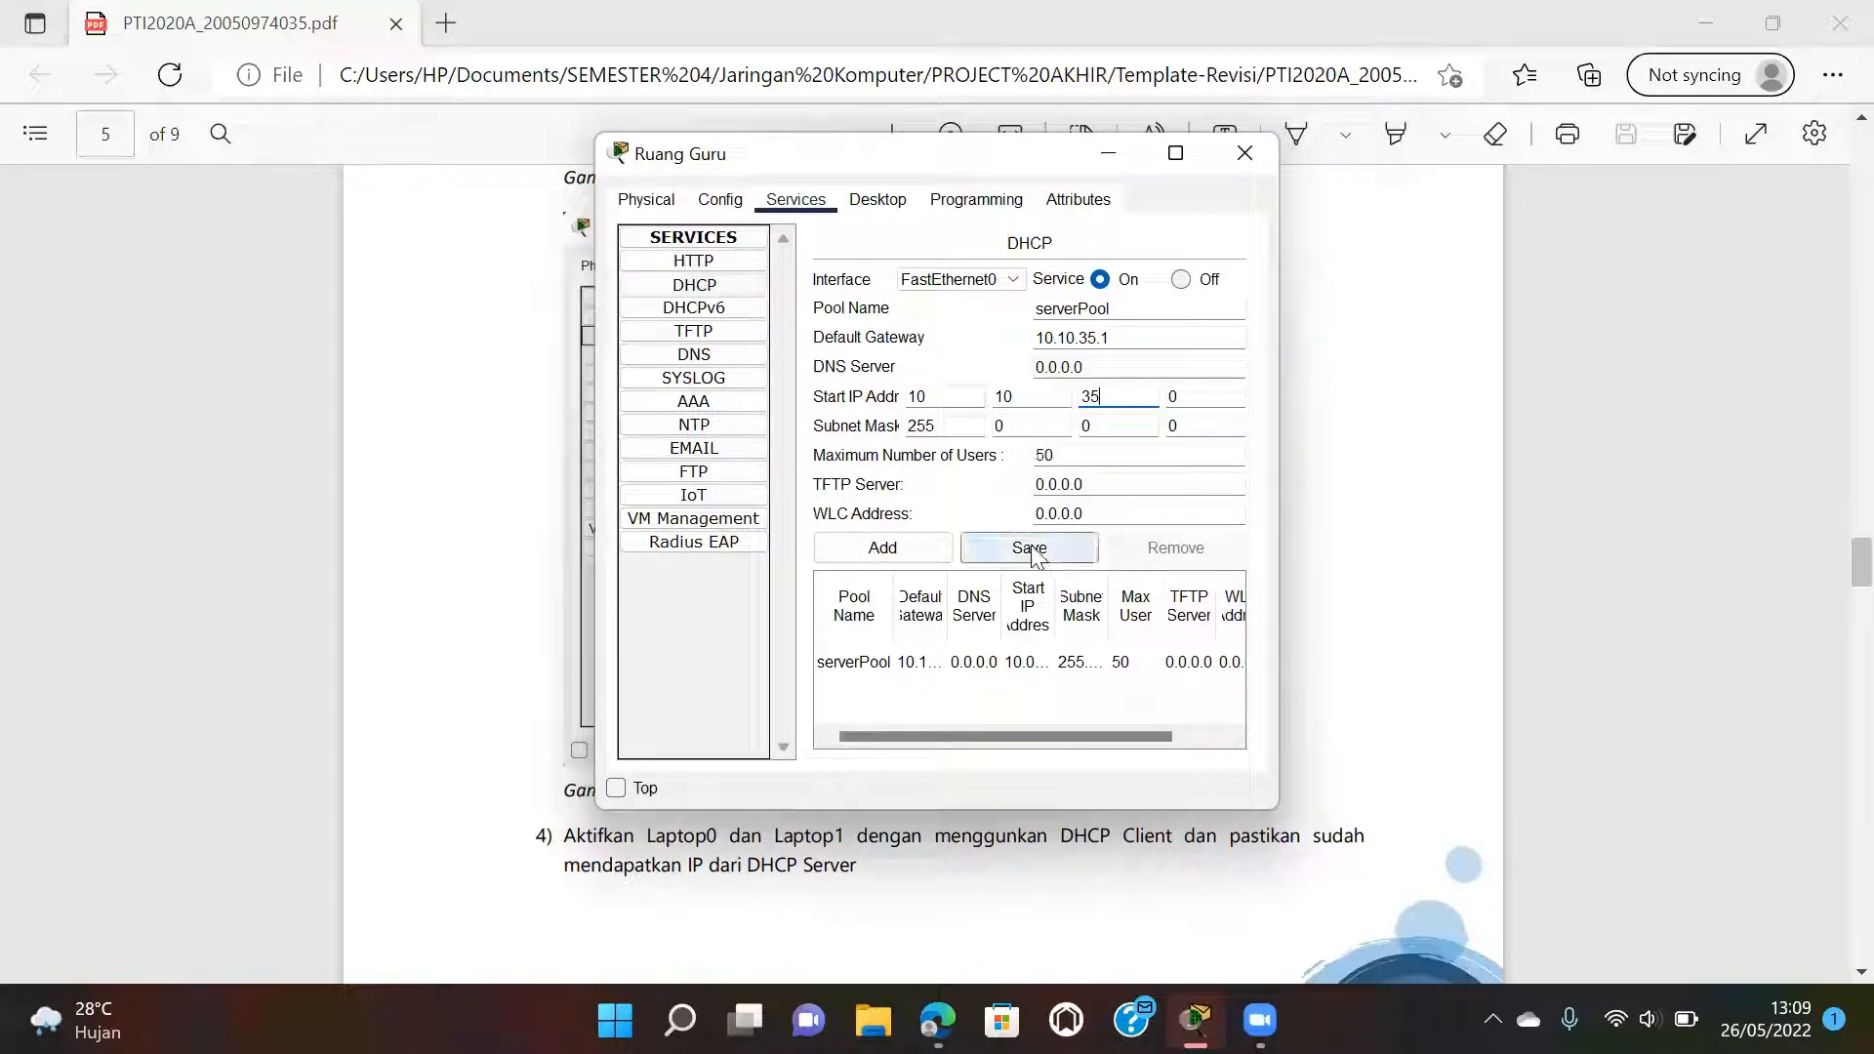
{"action": "left_click", "coordinate": [1235, 158]}
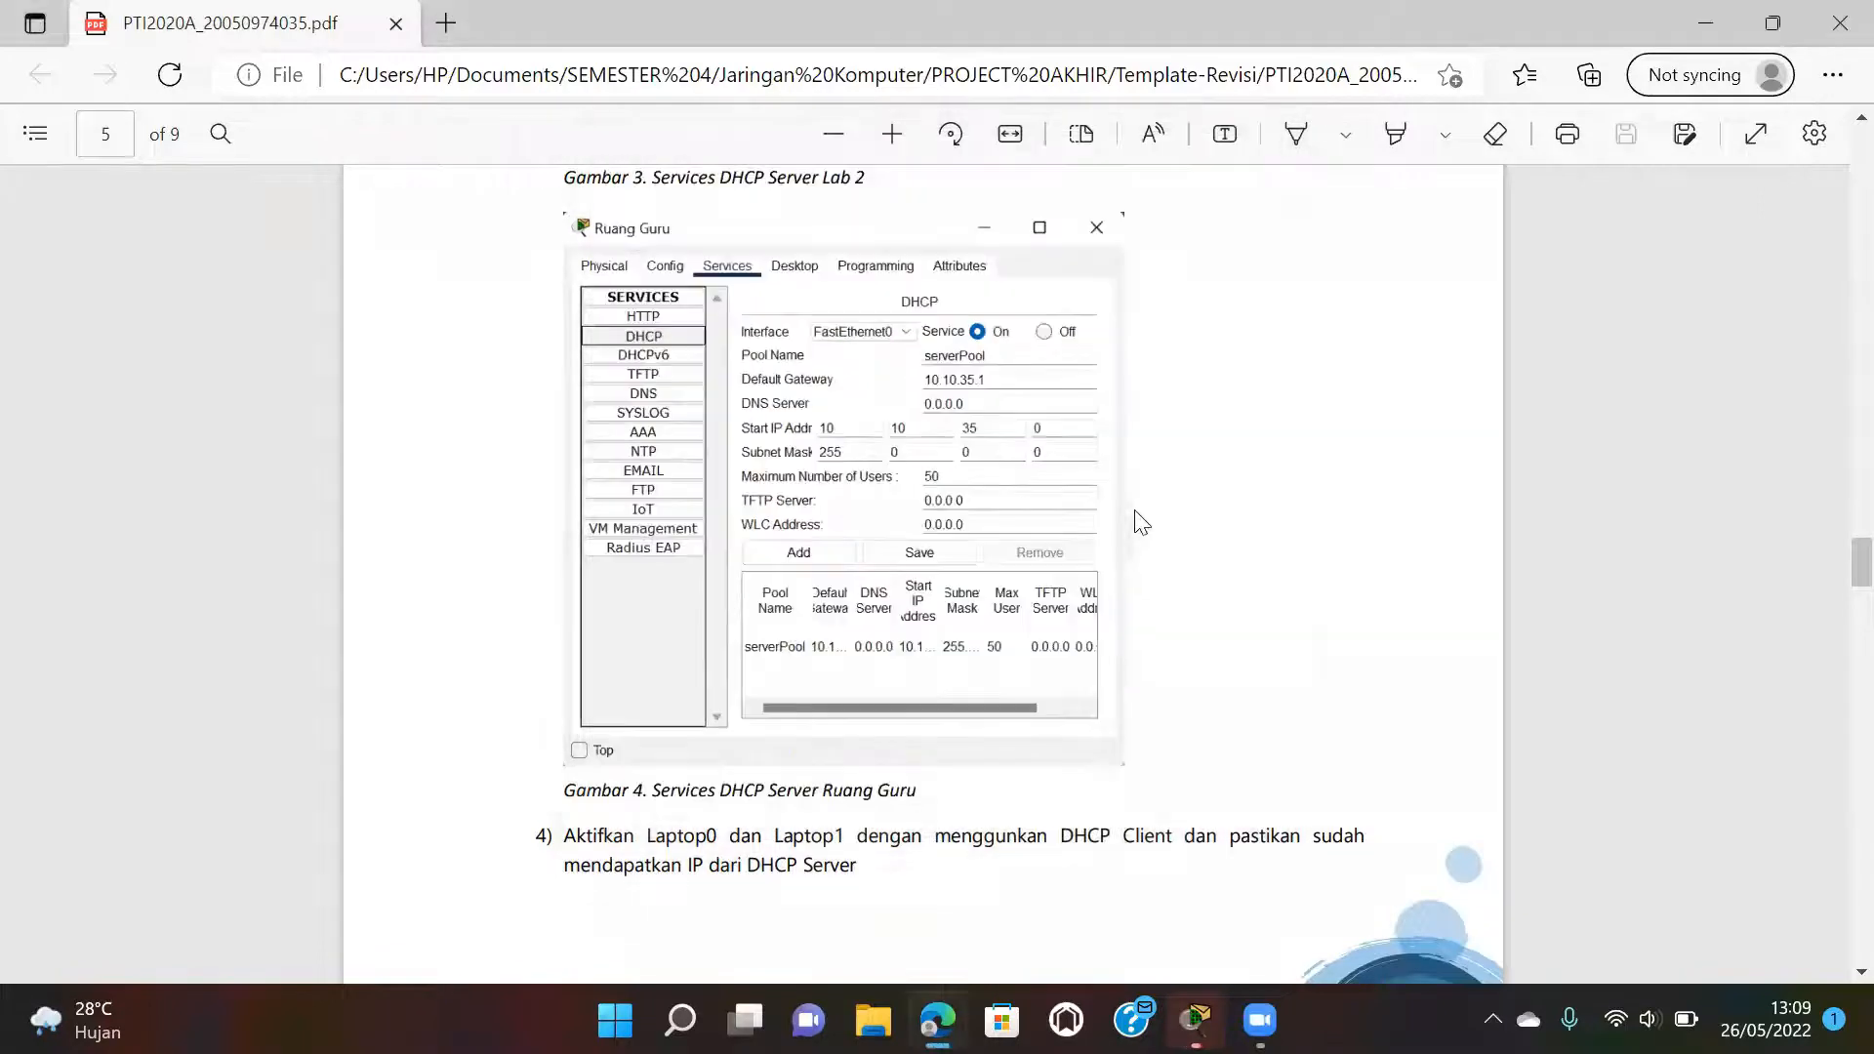
Scroll the report to the DHCP Client on Laptop figure (Gambar 5), then return to Packet Tracer.
{"action": "scroll", "coordinate": [1134, 527], "scroll_direction": "down", "scroll_amount": 4}
{"action": "scroll", "coordinate": [1130, 535], "scroll_direction": "down", "scroll_amount": 1}
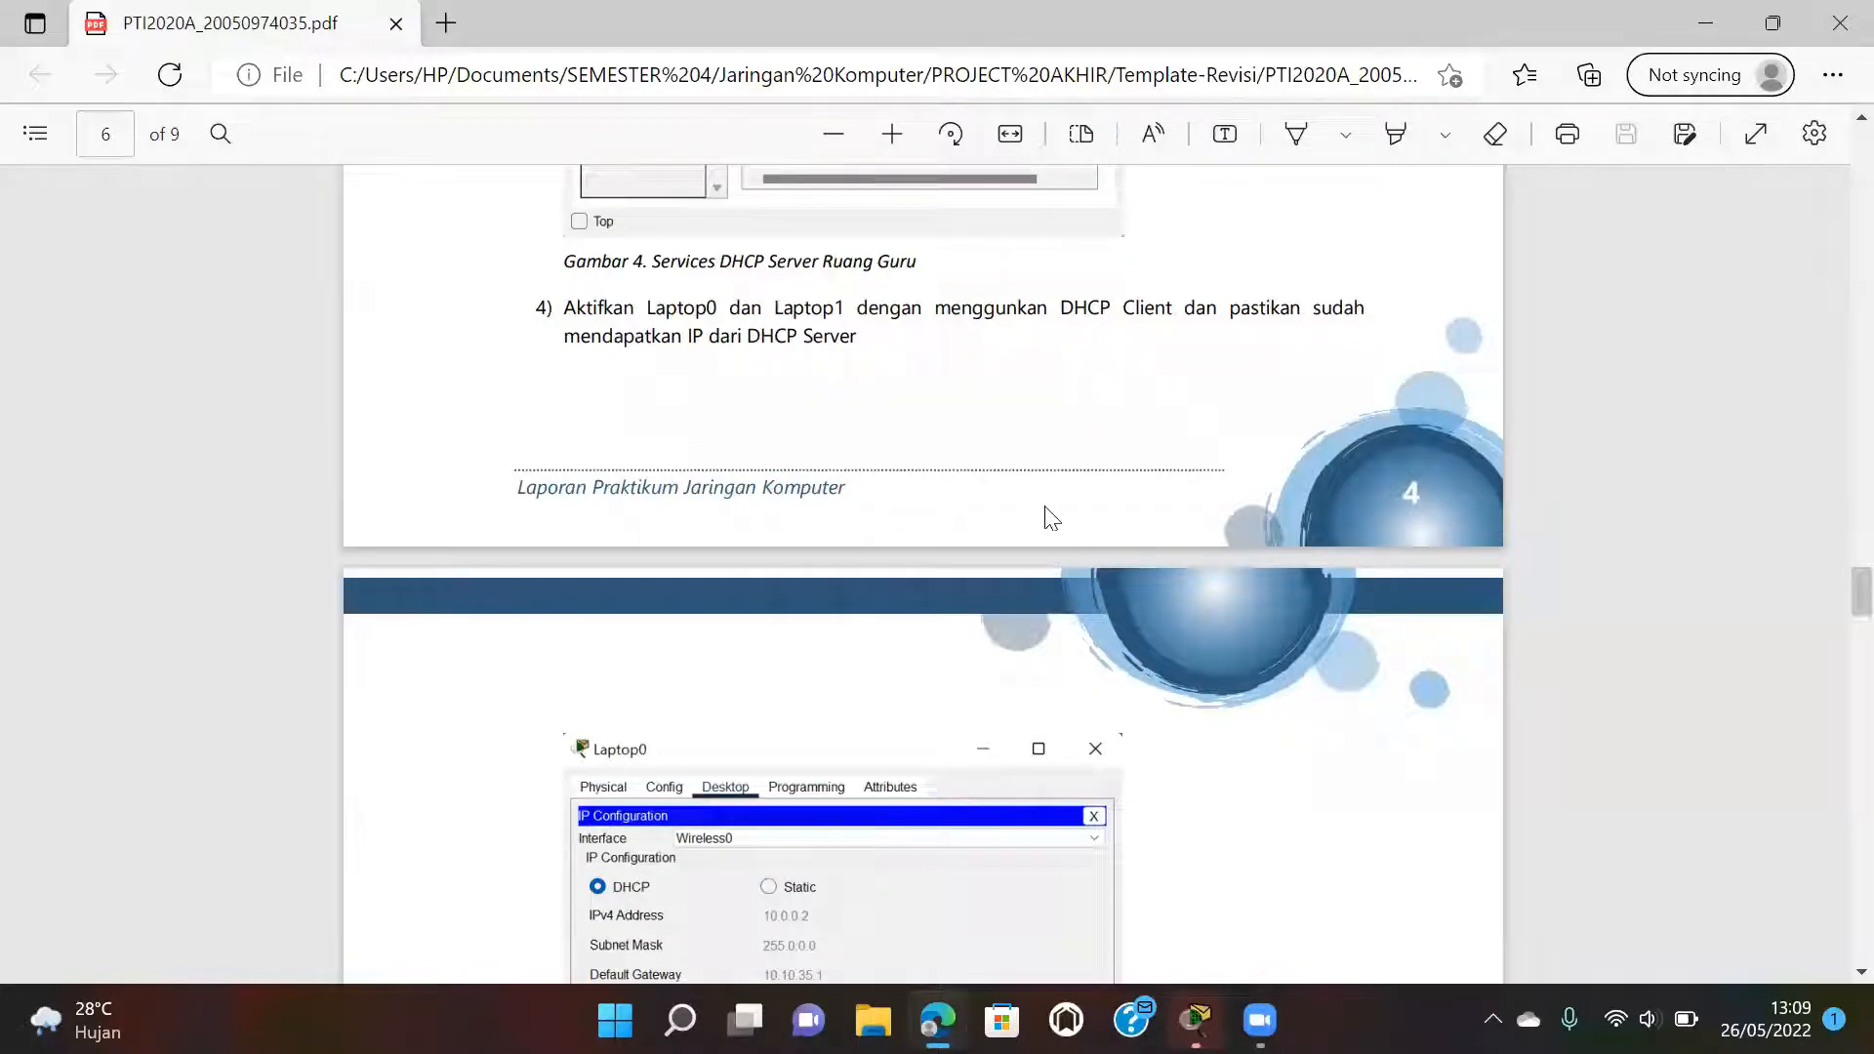
{"action": "scroll", "coordinate": [1045, 515], "scroll_direction": "down", "scroll_amount": 5}
{"action": "mouse_move", "coordinate": [1195, 1019]}
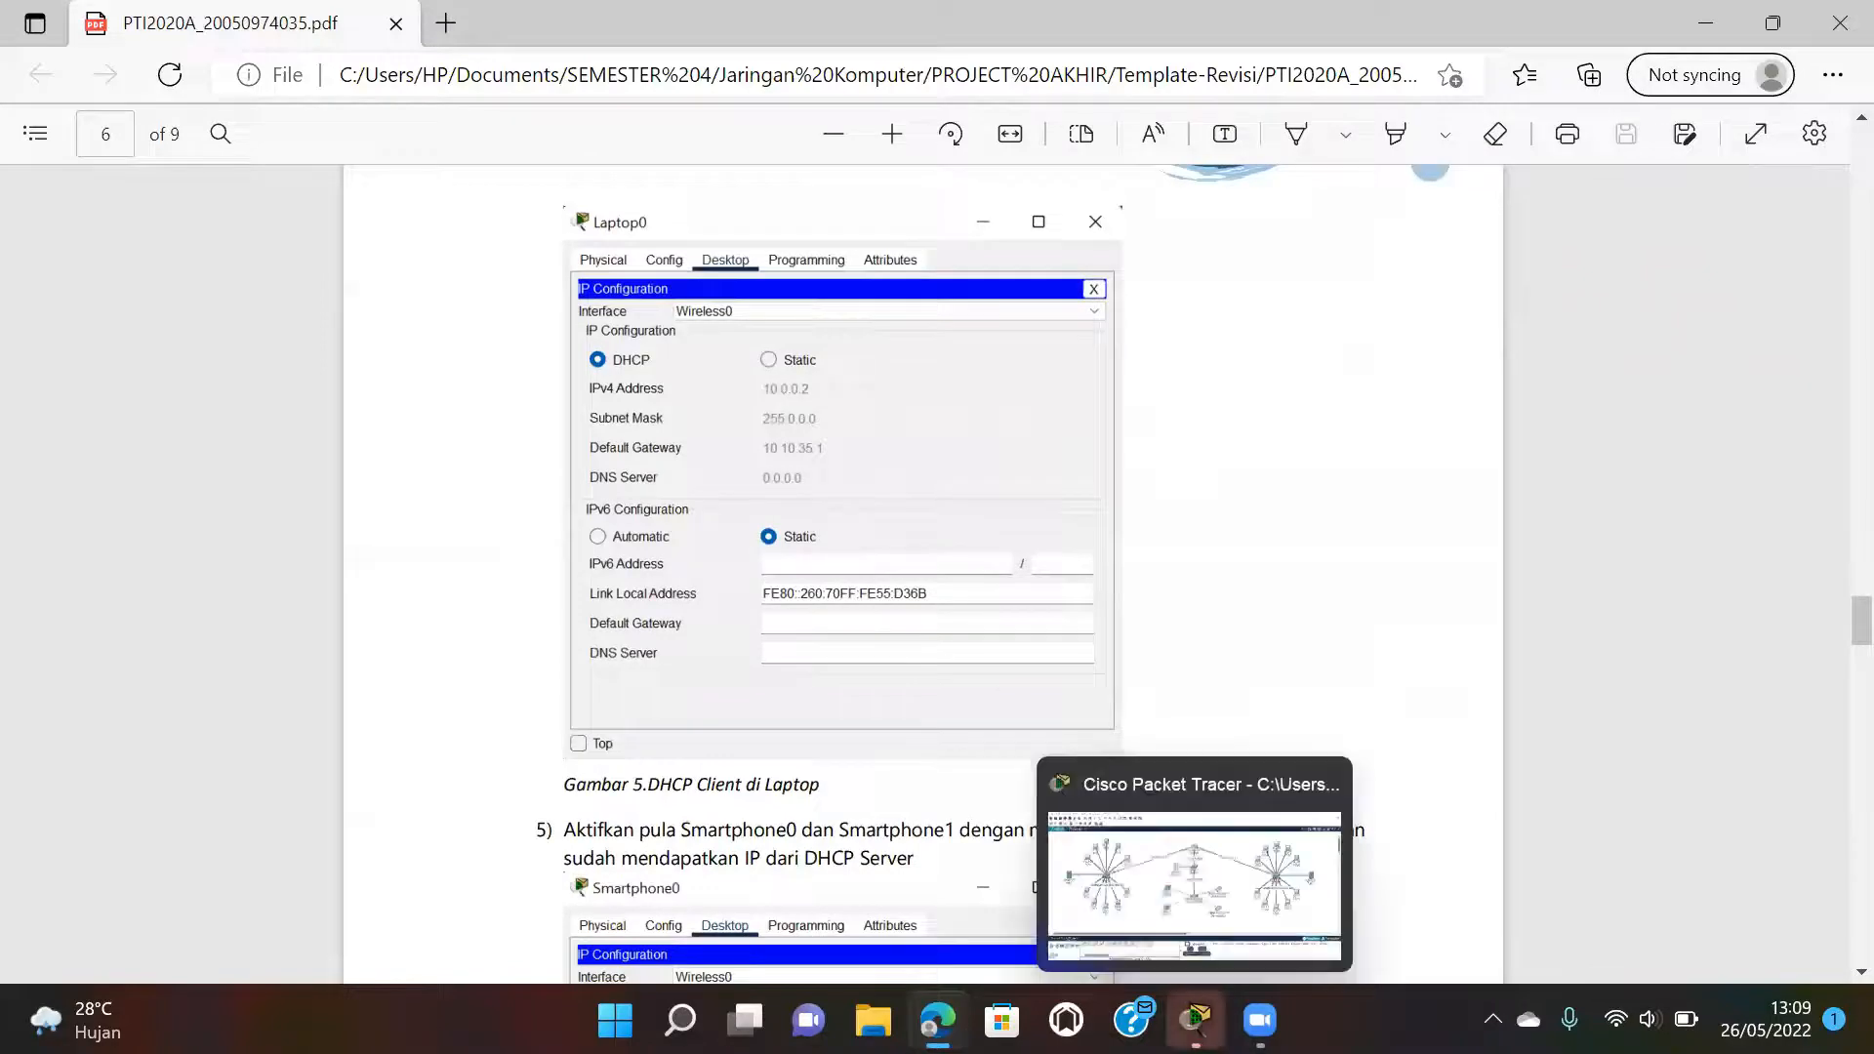
{"action": "left_click", "coordinate": [1200, 939]}
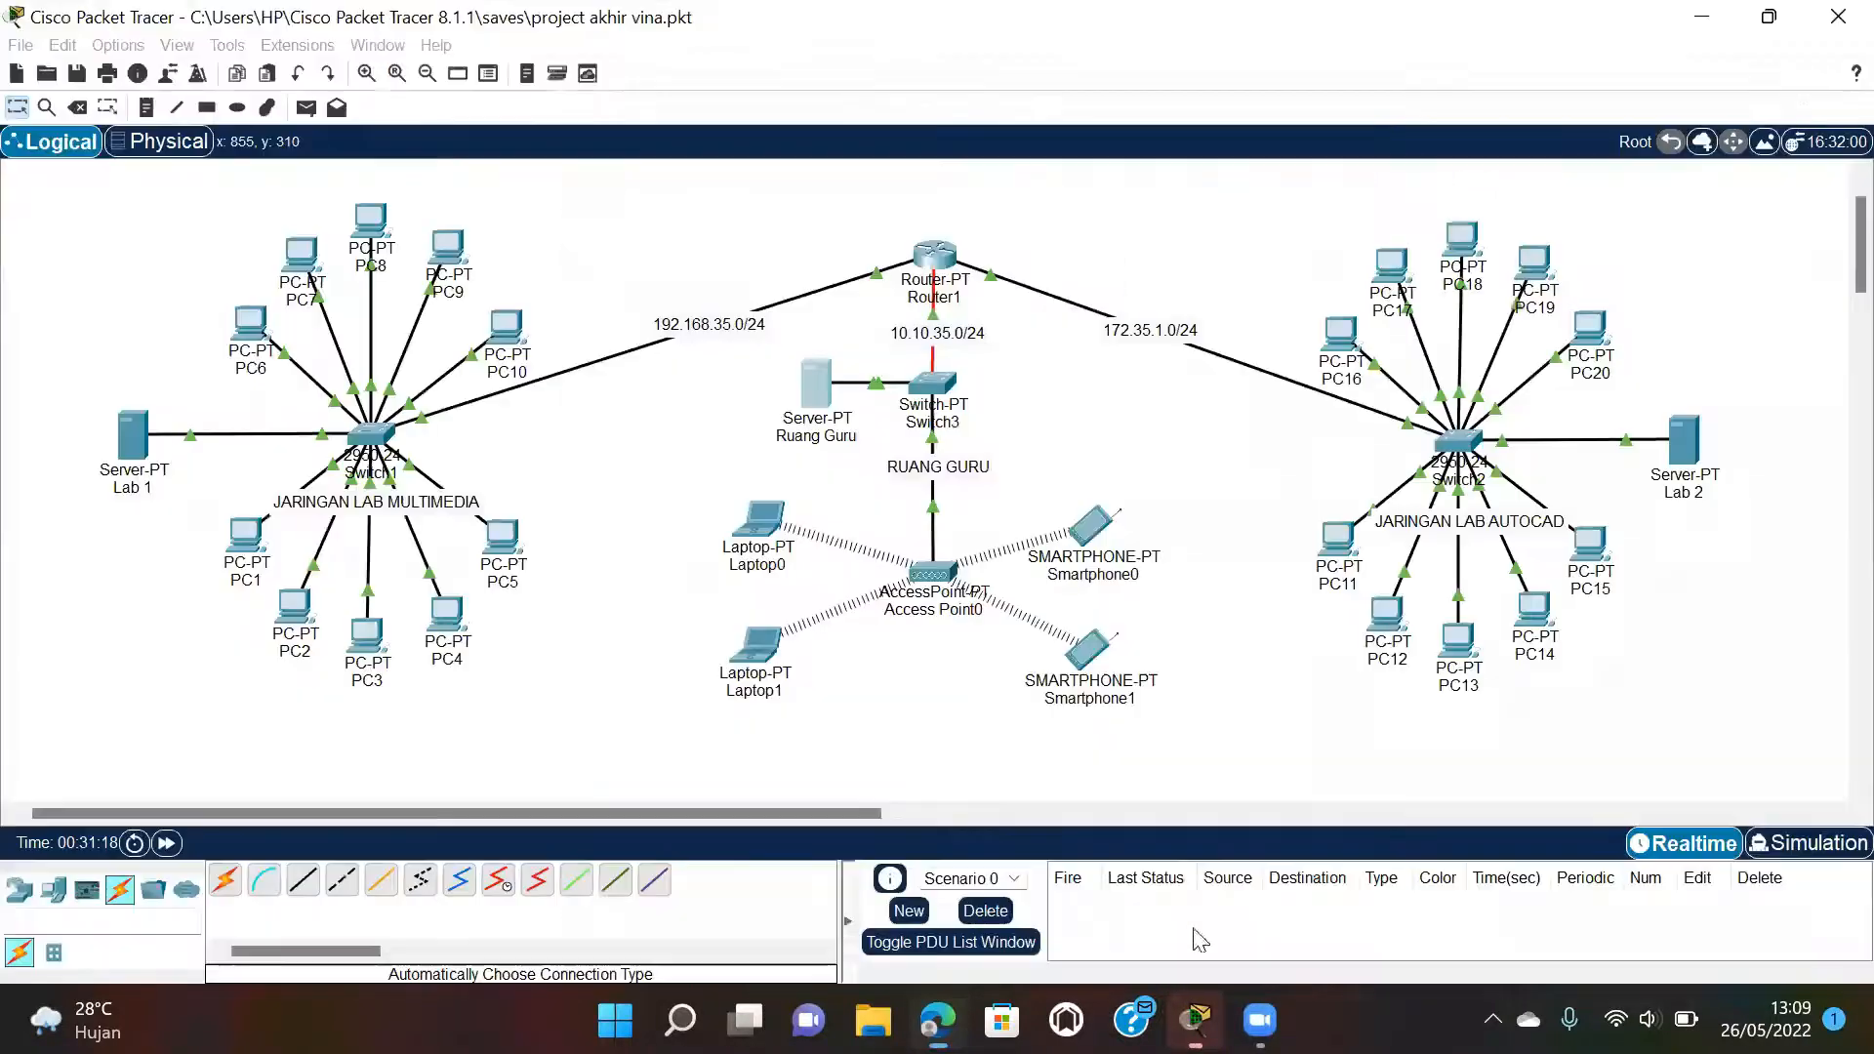
Switch Laptop0 from Static back to DHCP so it obtains address 10.10.35.0.
{"action": "left_click", "coordinate": [769, 522]}
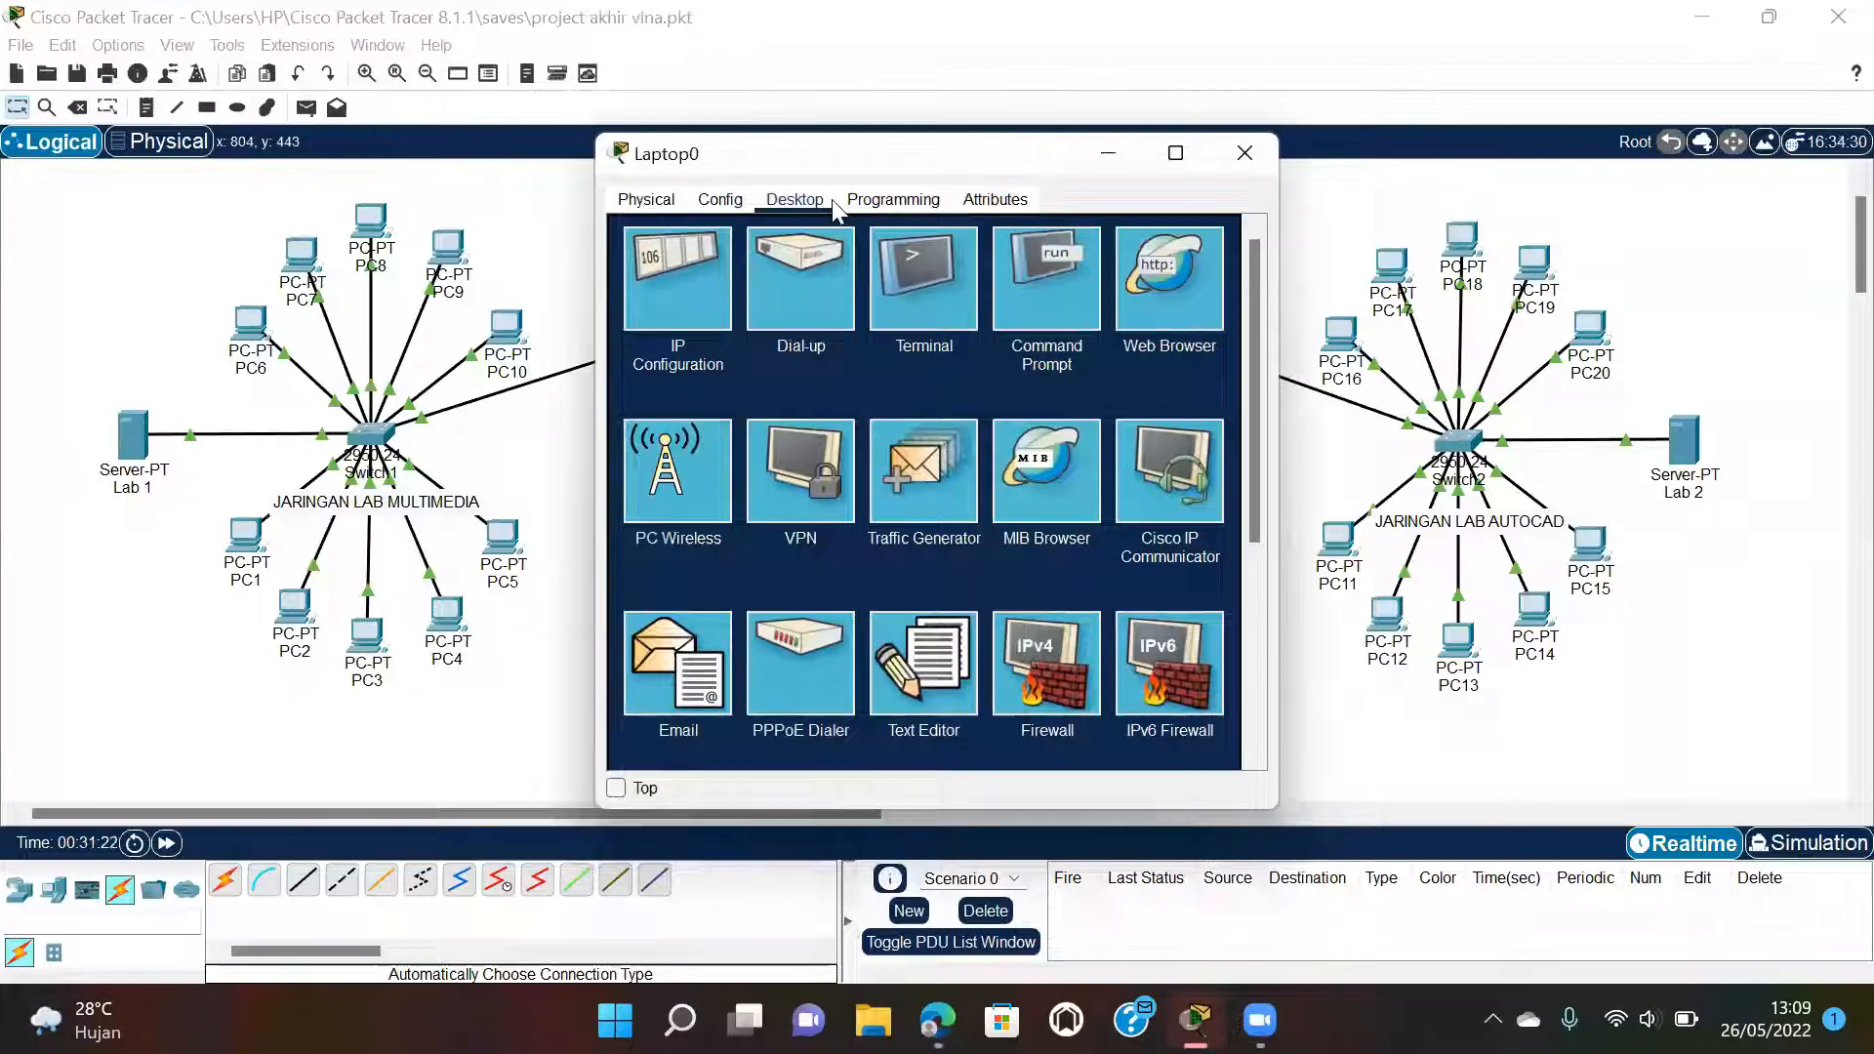
{"action": "left_click", "coordinate": [707, 275]}
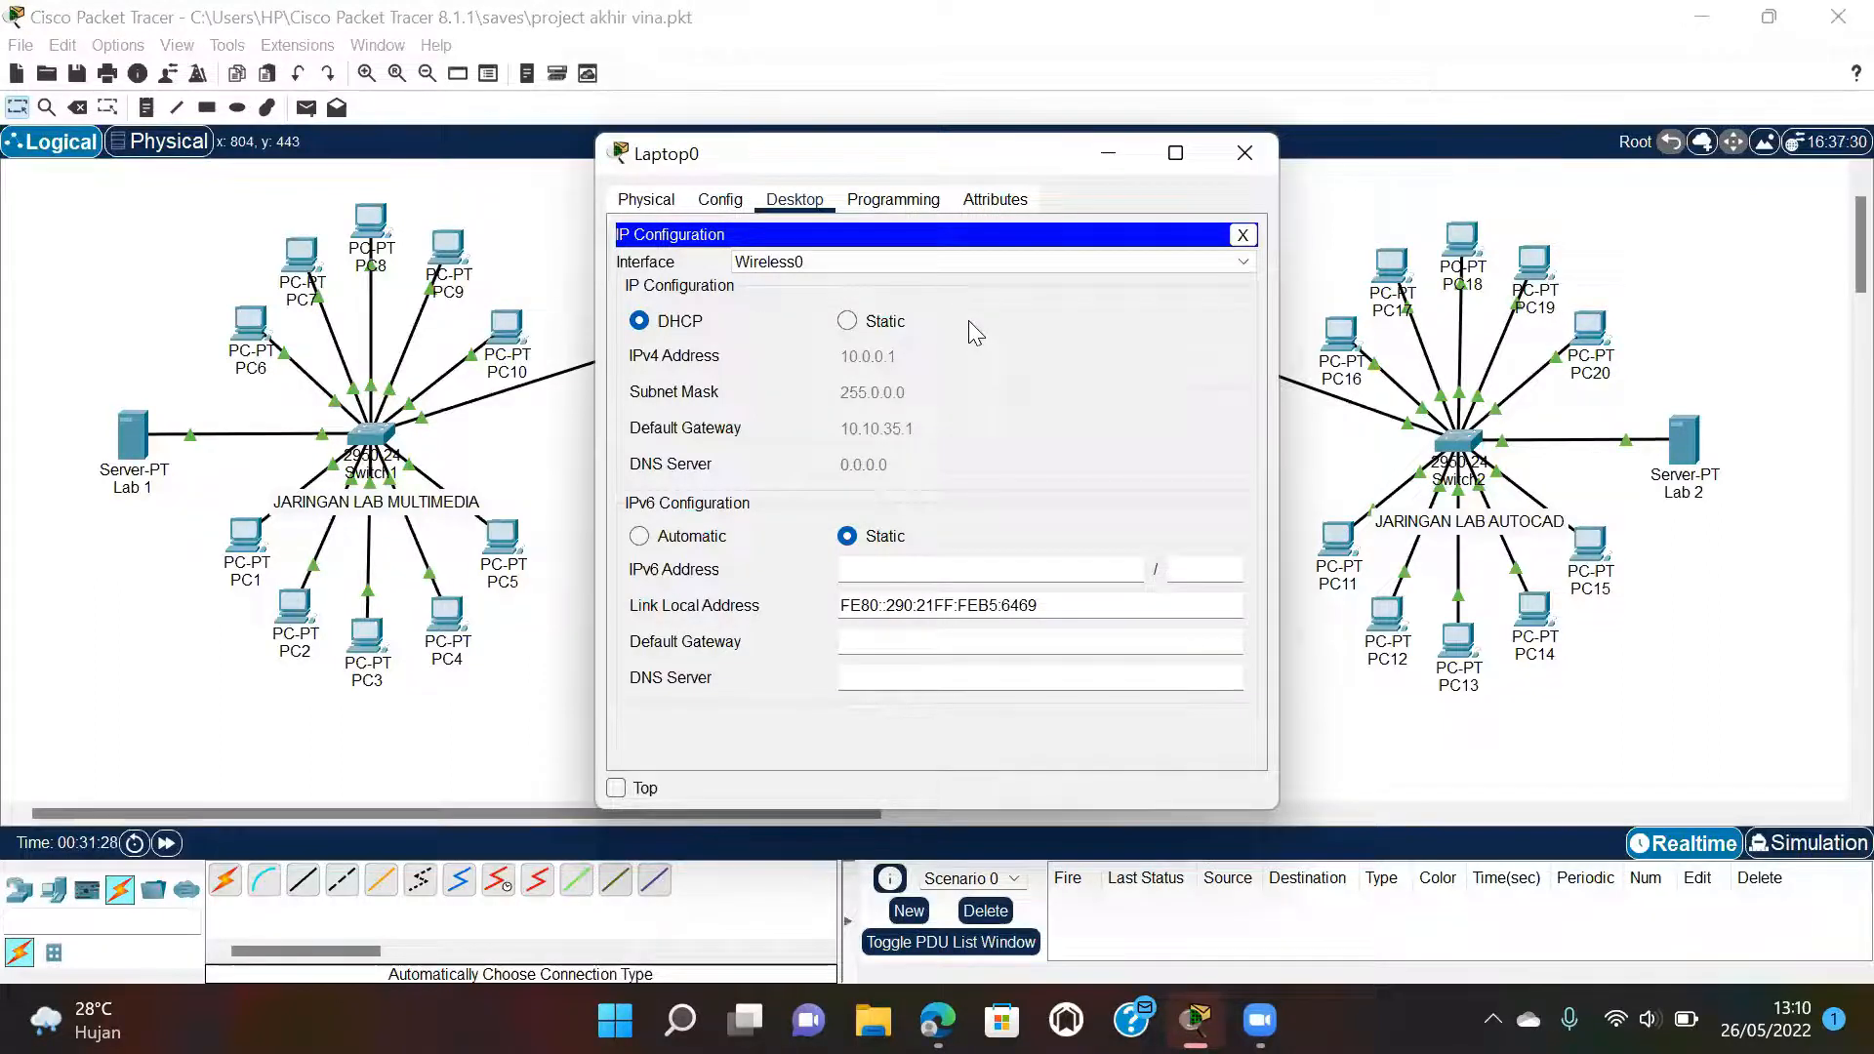
{"action": "left_click", "coordinate": [846, 321]}
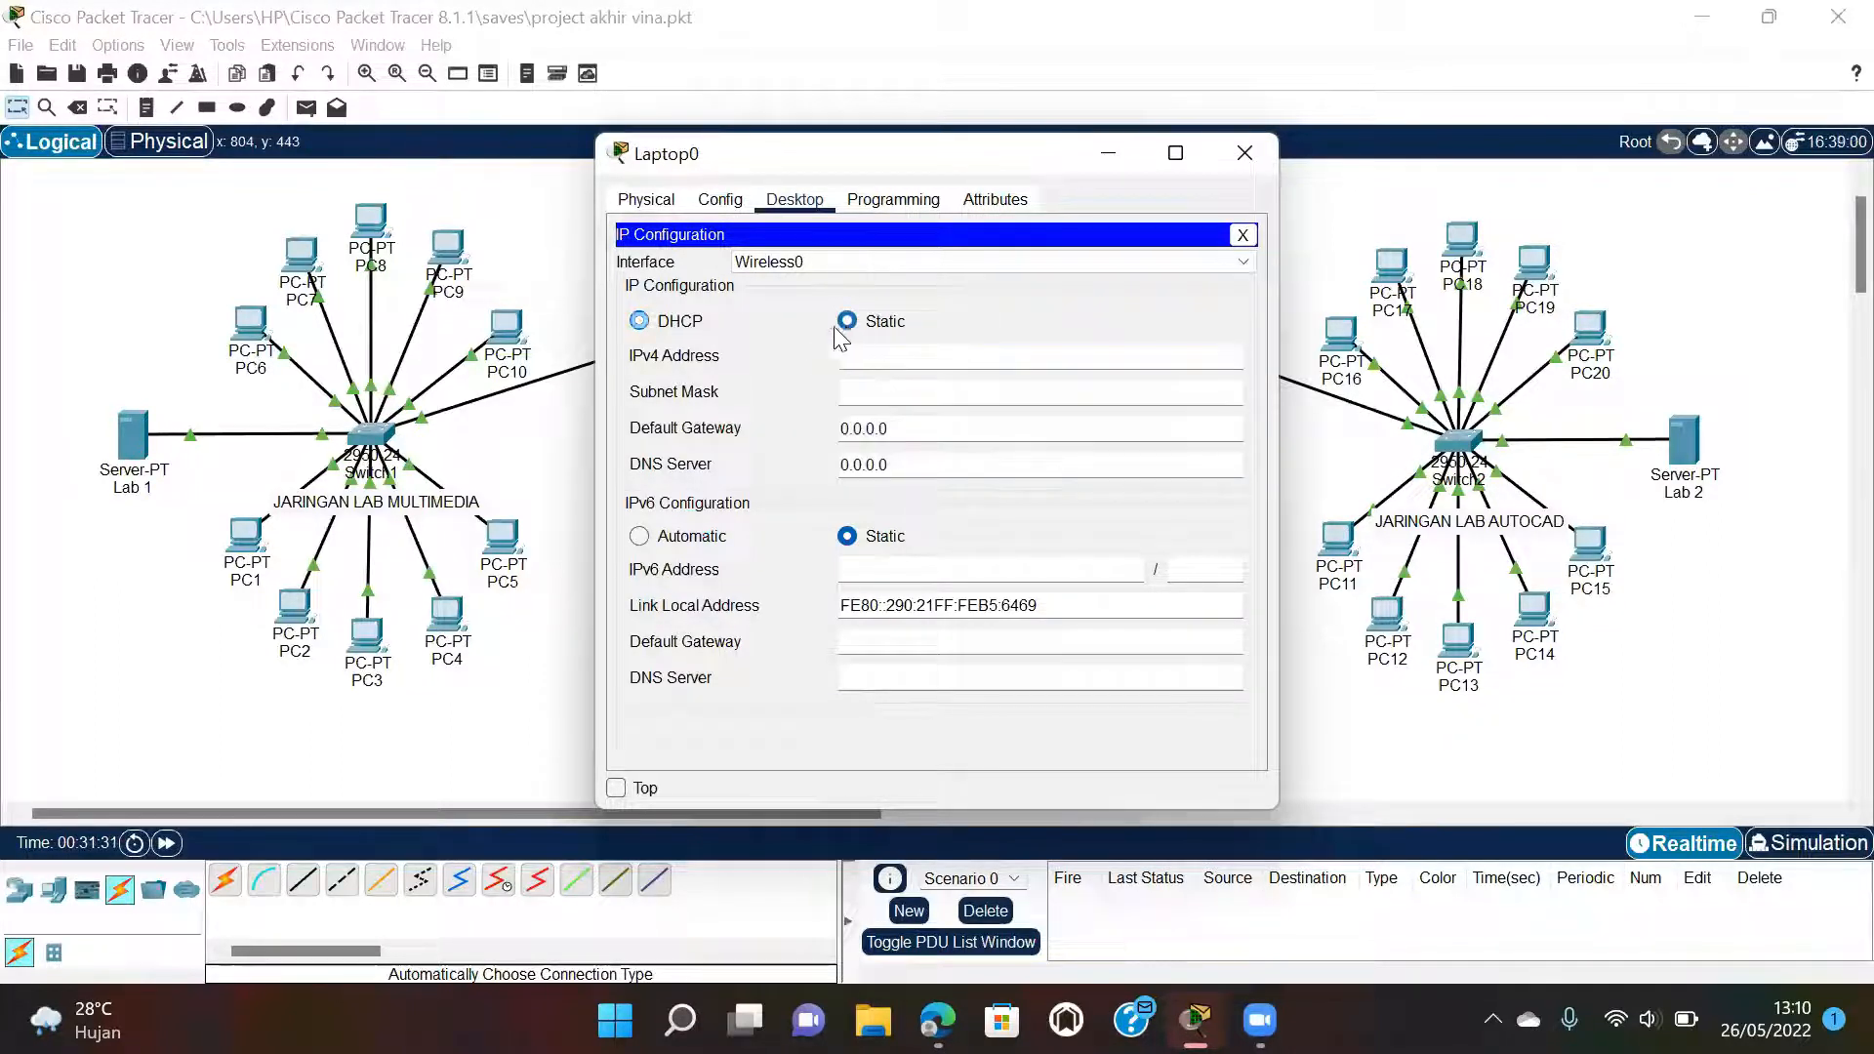
{"action": "left_click", "coordinate": [641, 321]}
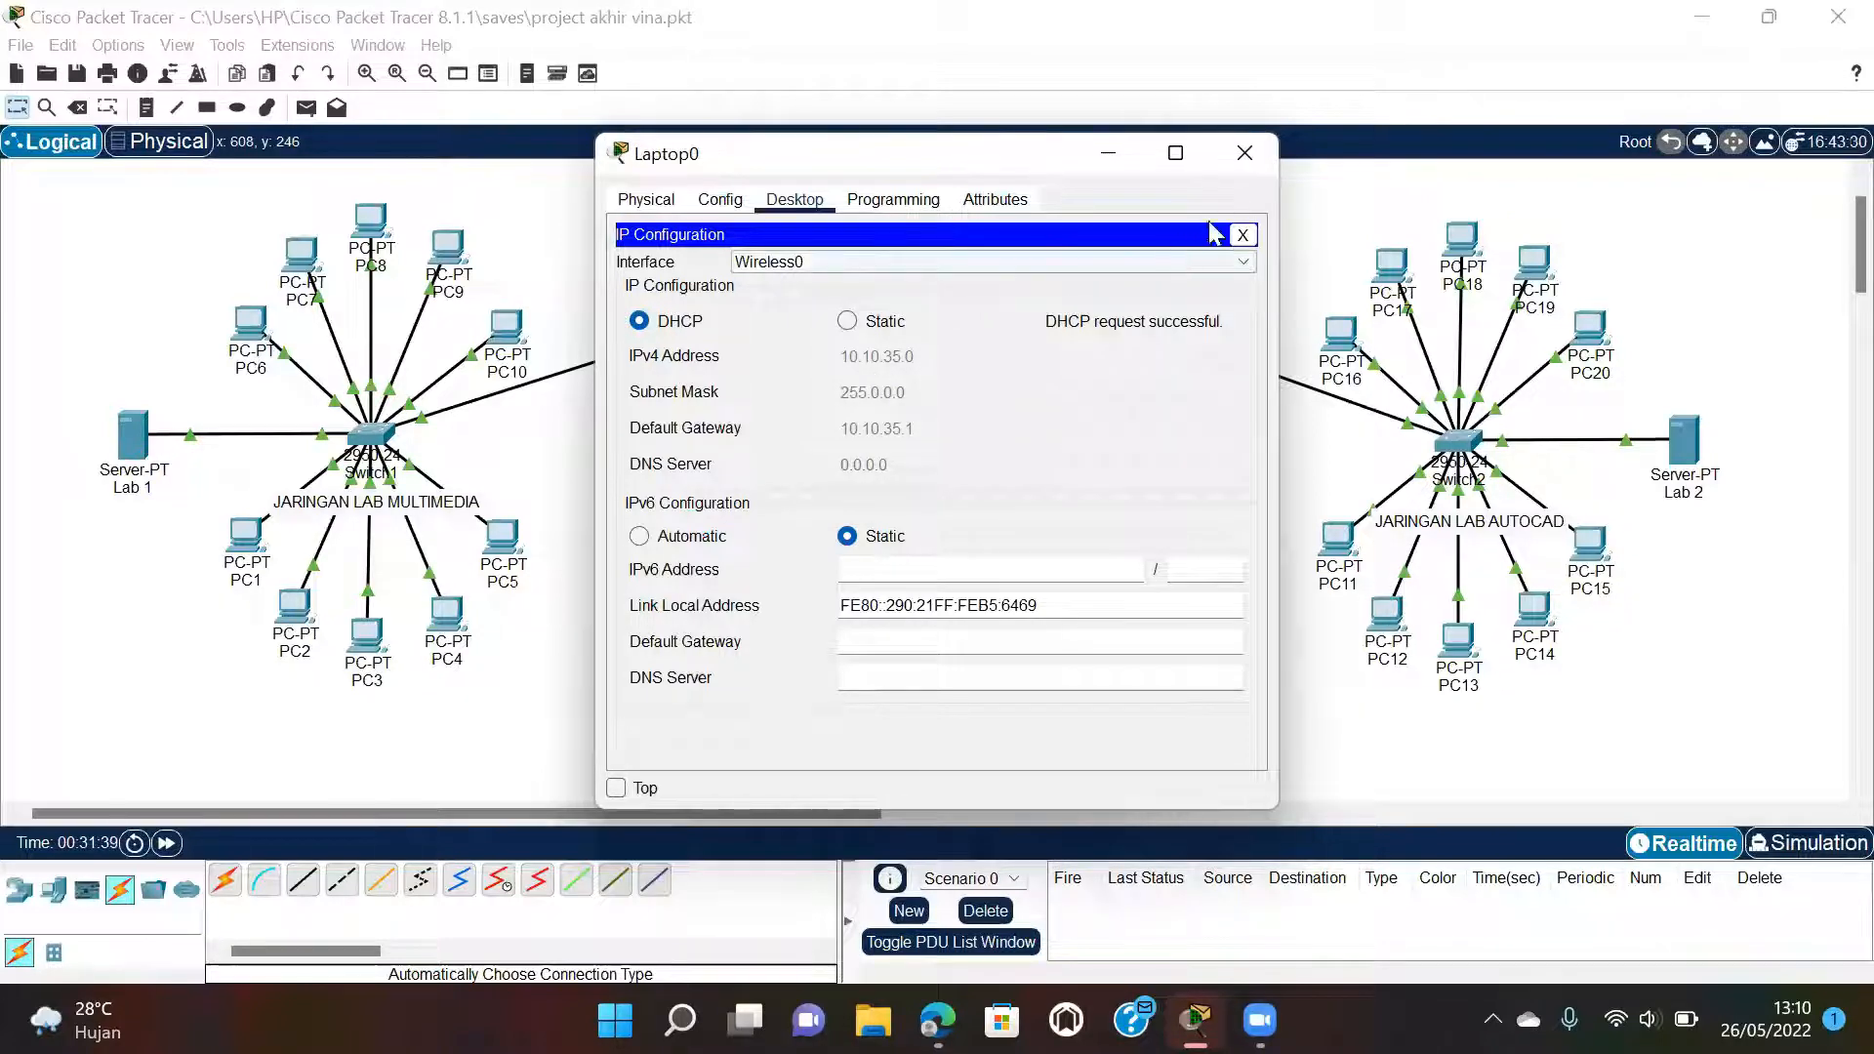
{"action": "left_click", "coordinate": [1244, 153]}
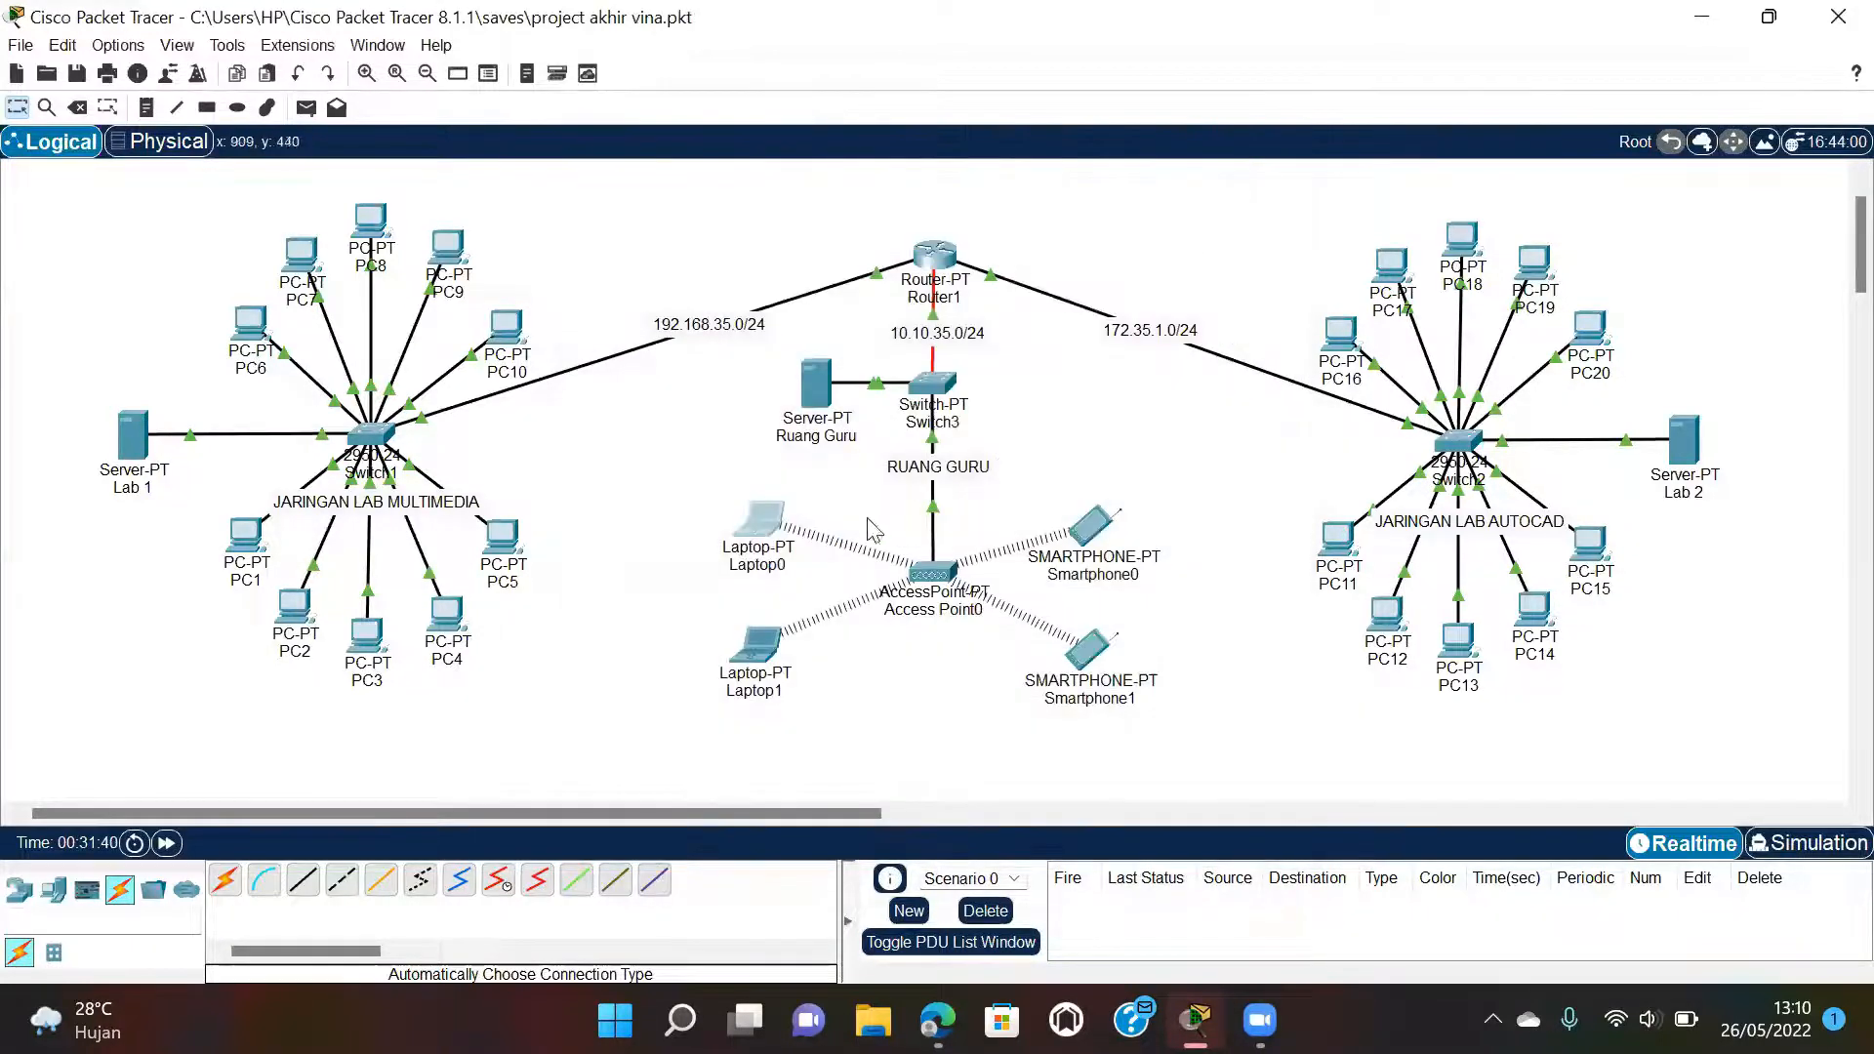
Switch Laptop1 from Static back to DHCP so it obtains address 10.10.35.2.
{"action": "left_click", "coordinate": [766, 648]}
{"action": "left_click", "coordinate": [807, 198]}
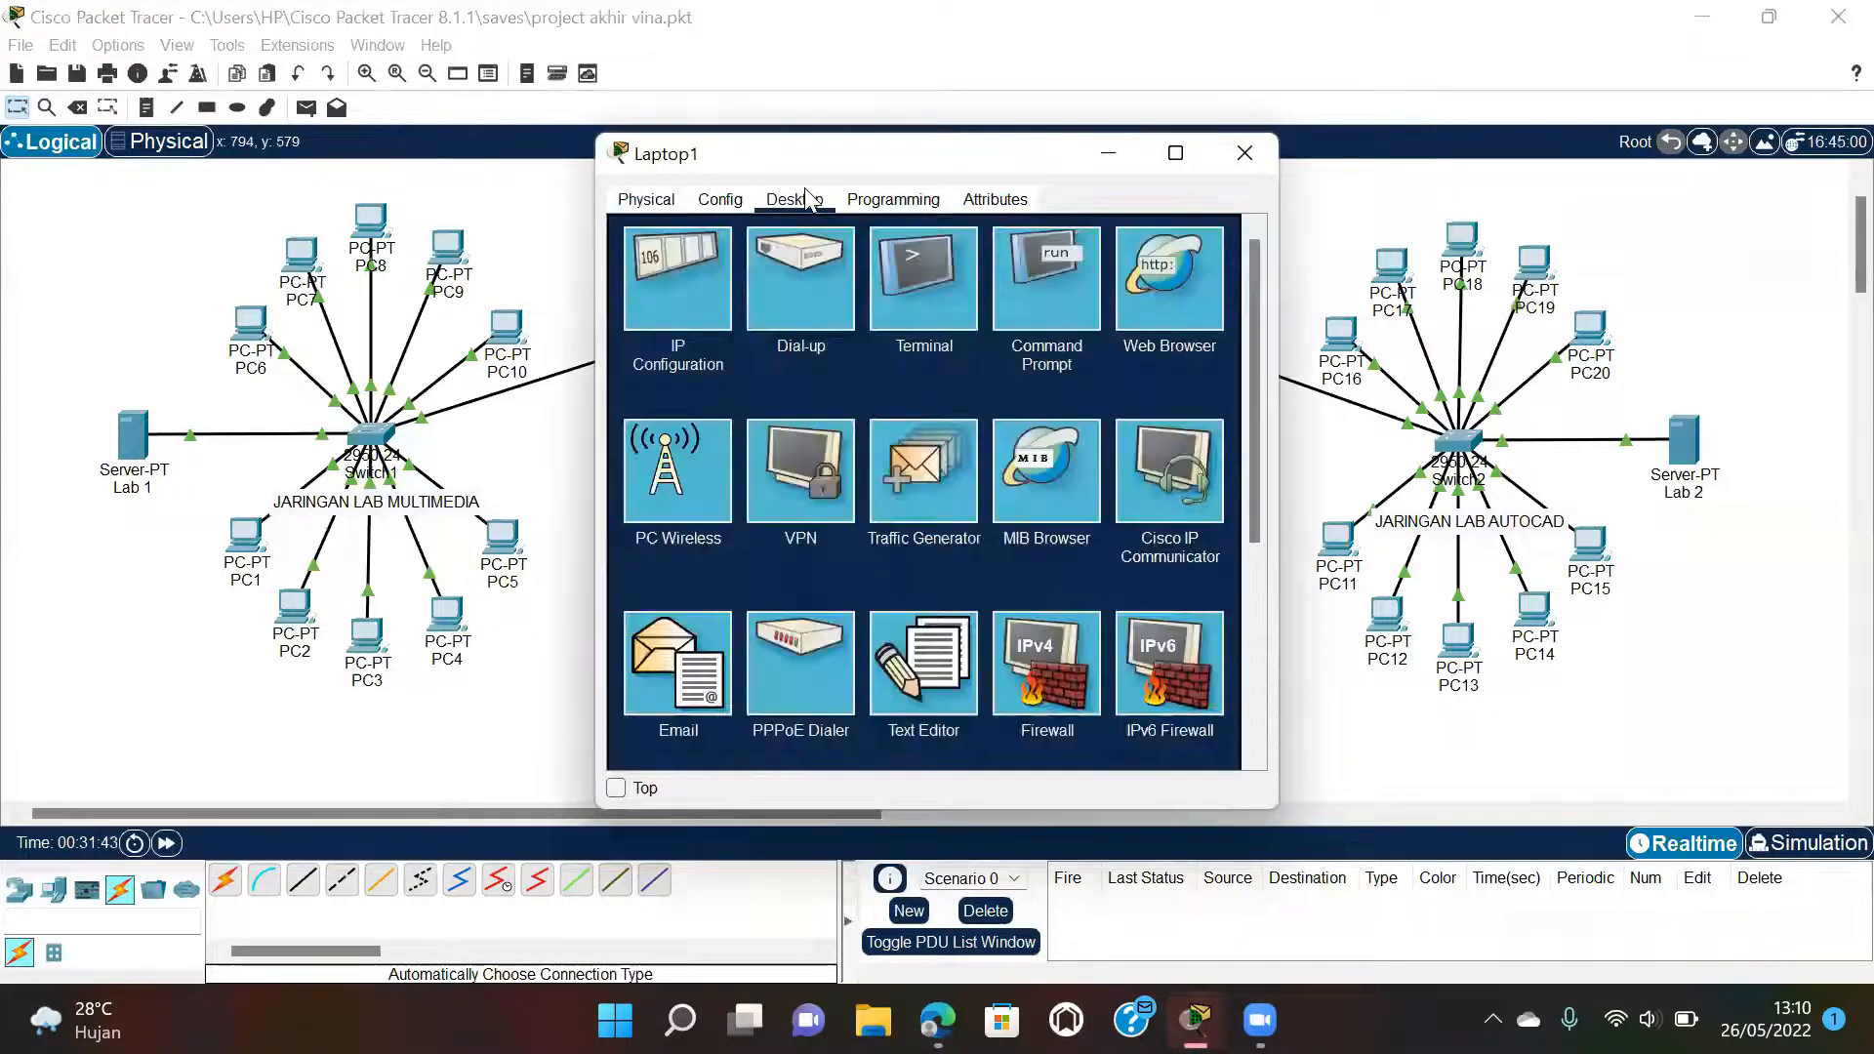
{"action": "left_click", "coordinate": [693, 289]}
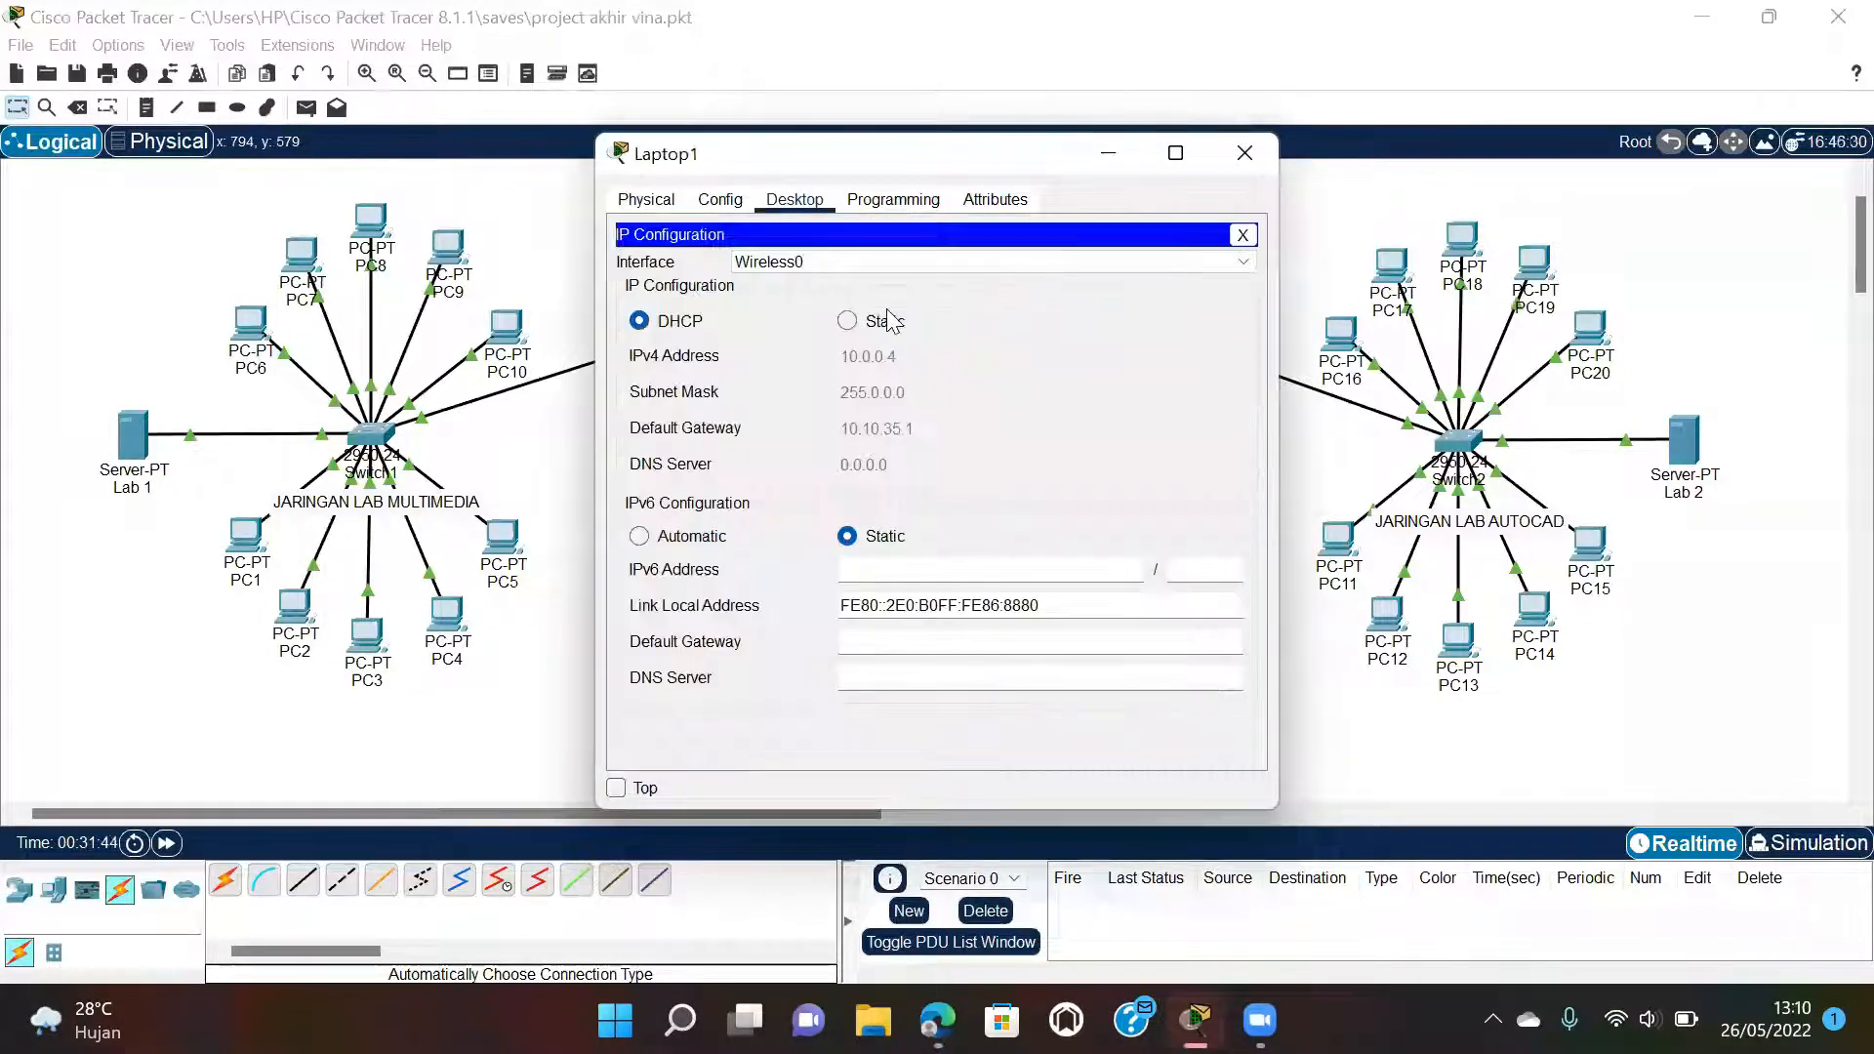
{"action": "left_click", "coordinate": [847, 321]}
{"action": "left_click", "coordinate": [677, 327]}
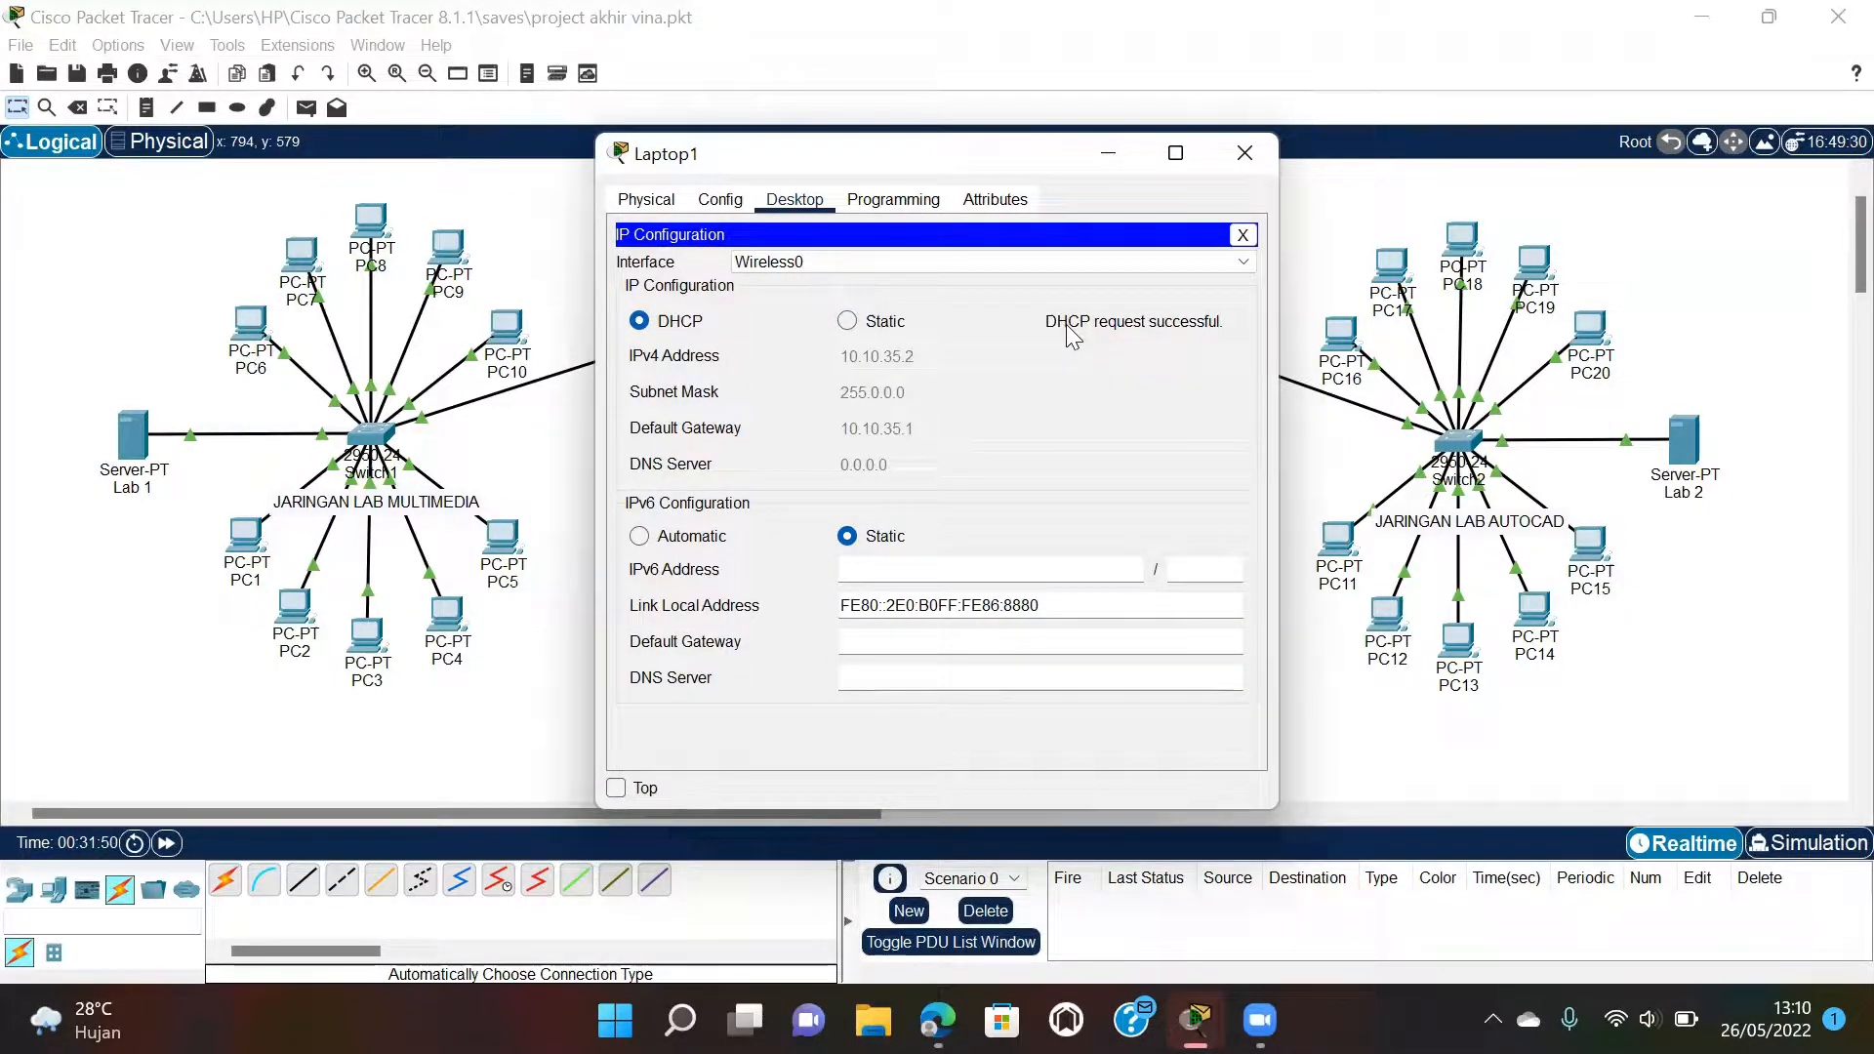
{"action": "left_click", "coordinate": [1259, 152]}
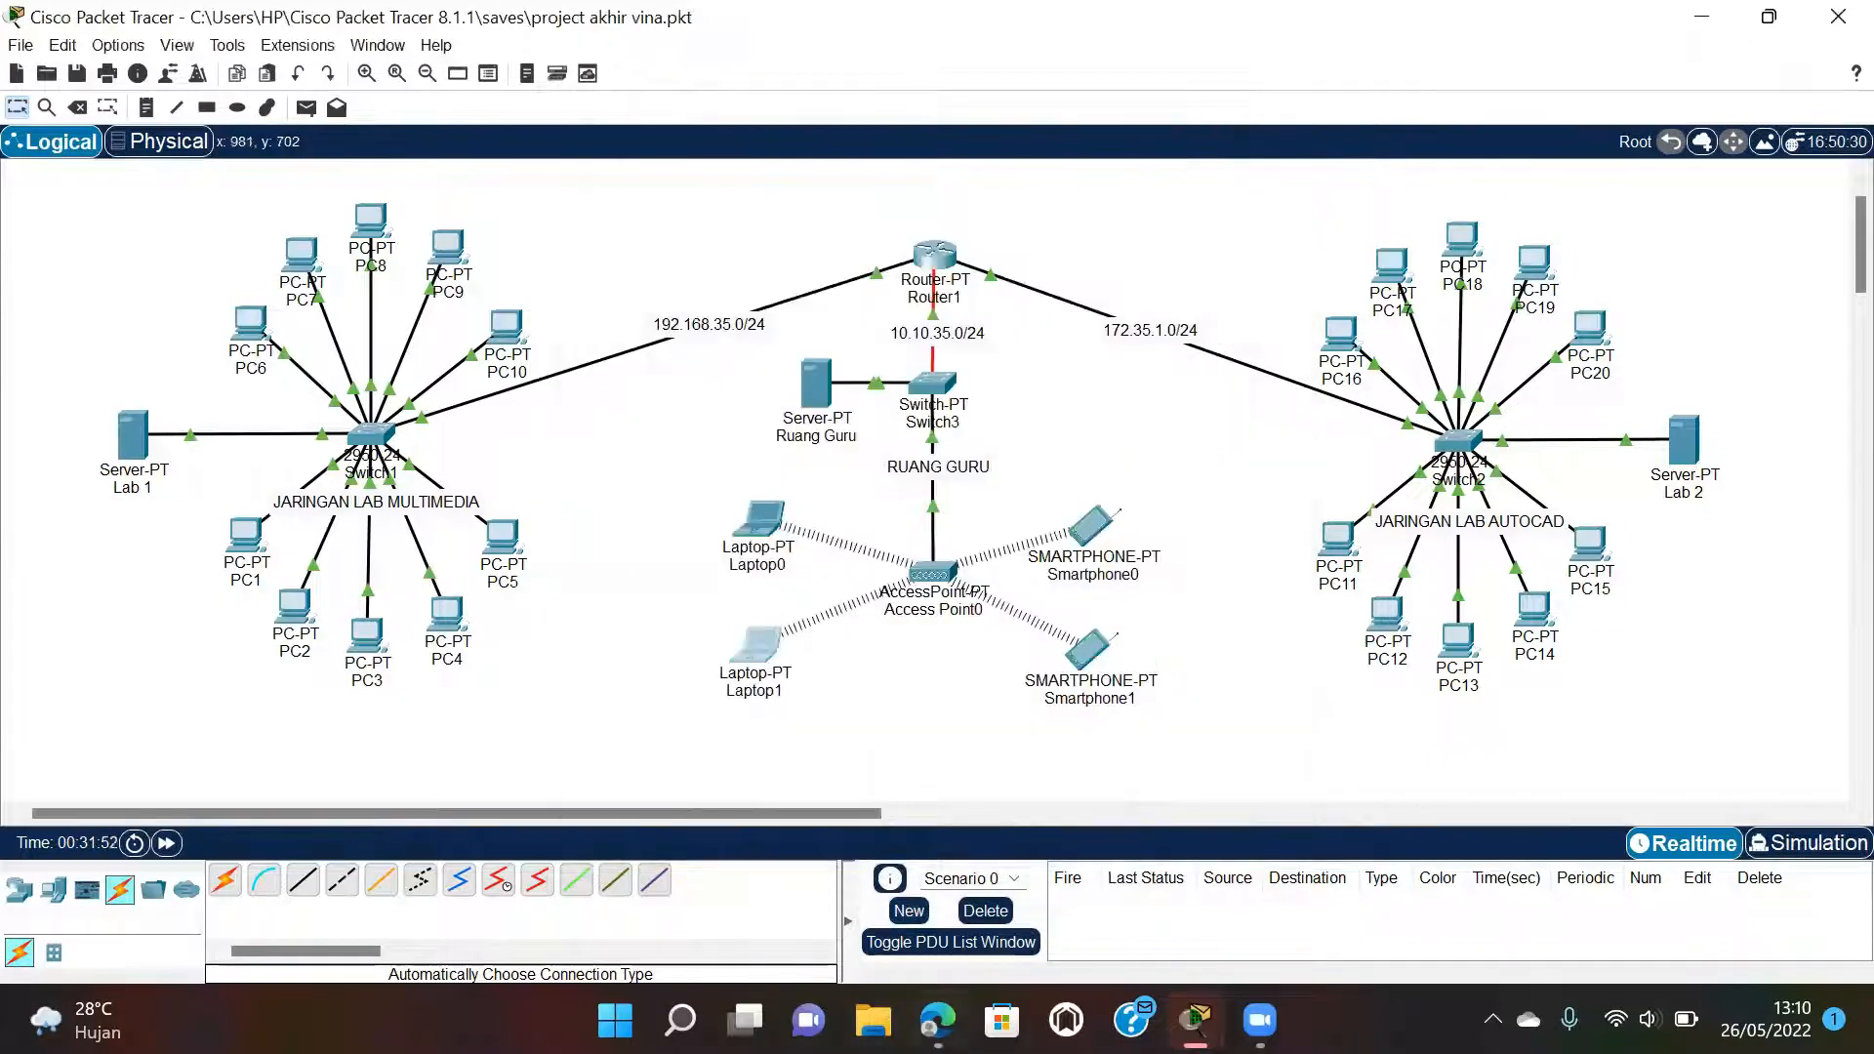
Scroll the lab guide PDF to Gambar 6 (DHCP client on Smartphone), then return to Packet Tracer.
{"action": "mouse_move", "coordinate": [938, 1019]}
{"action": "left_click", "coordinate": [964, 925]}
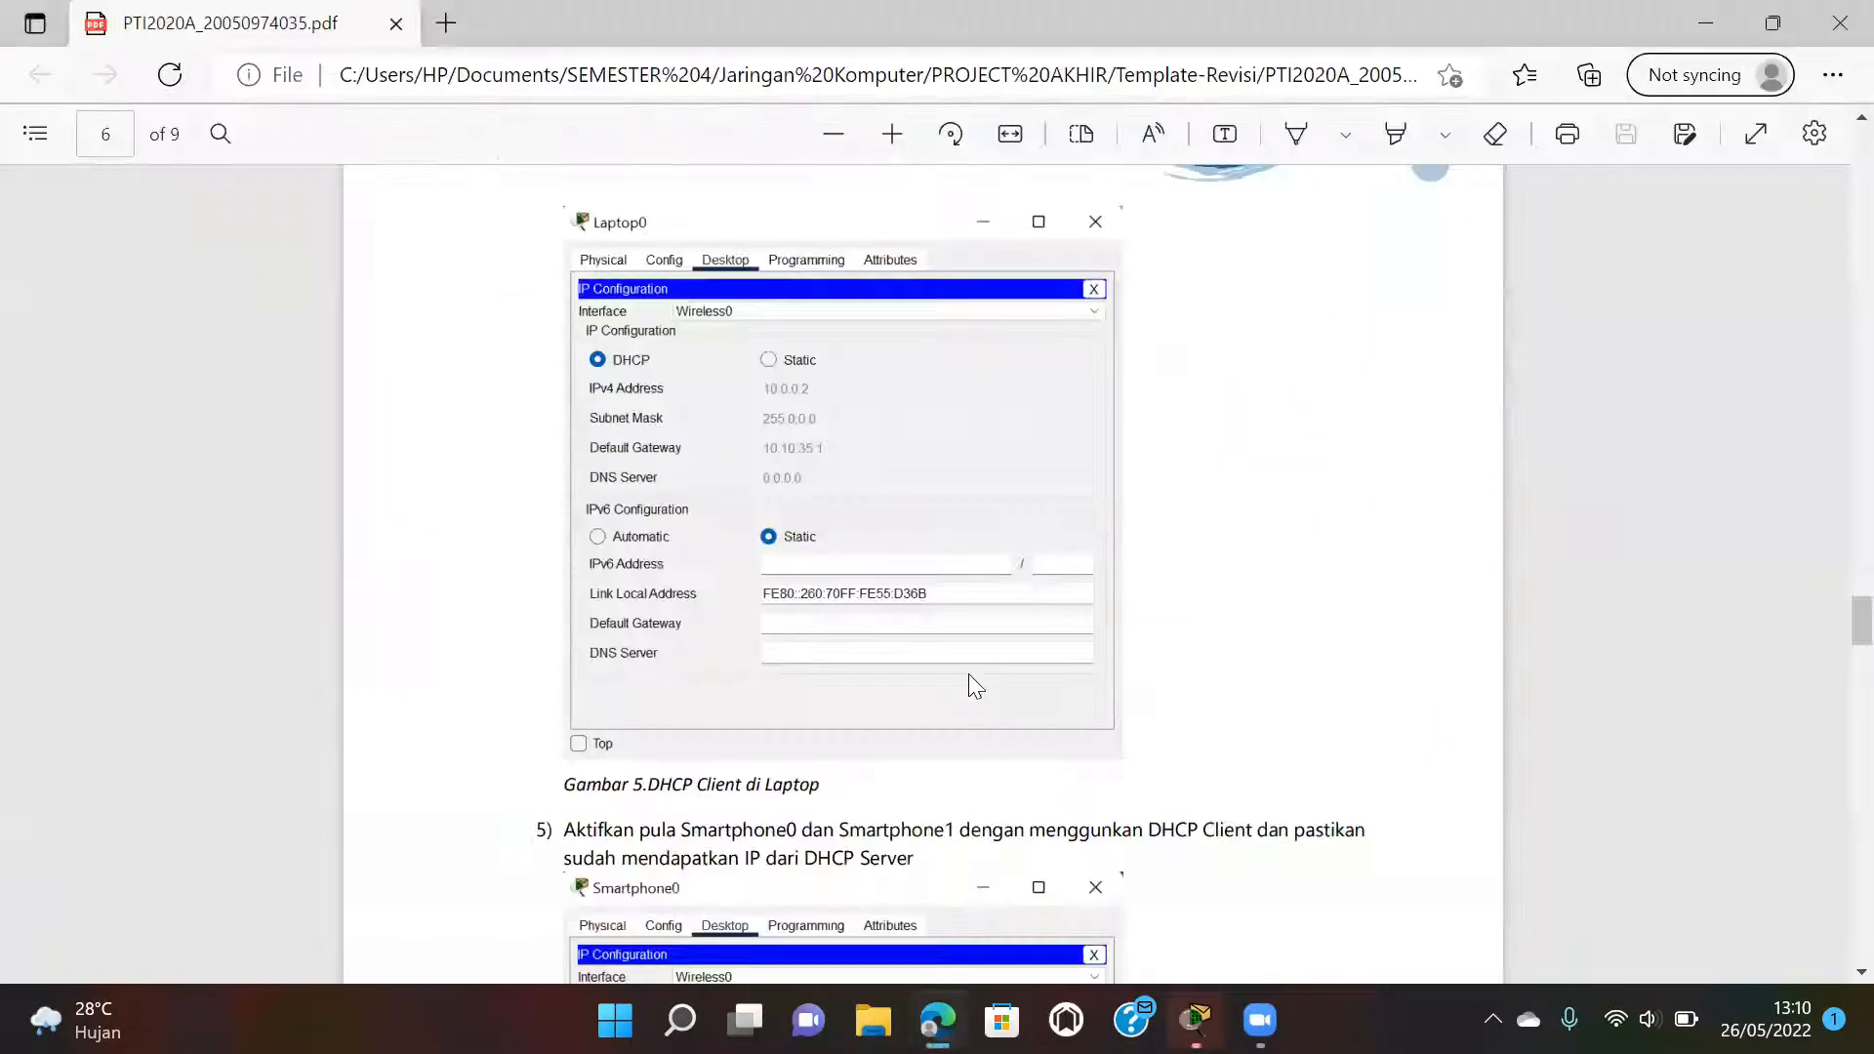
{"action": "scroll", "coordinate": [977, 680], "scroll_direction": "down", "scroll_amount": 5}
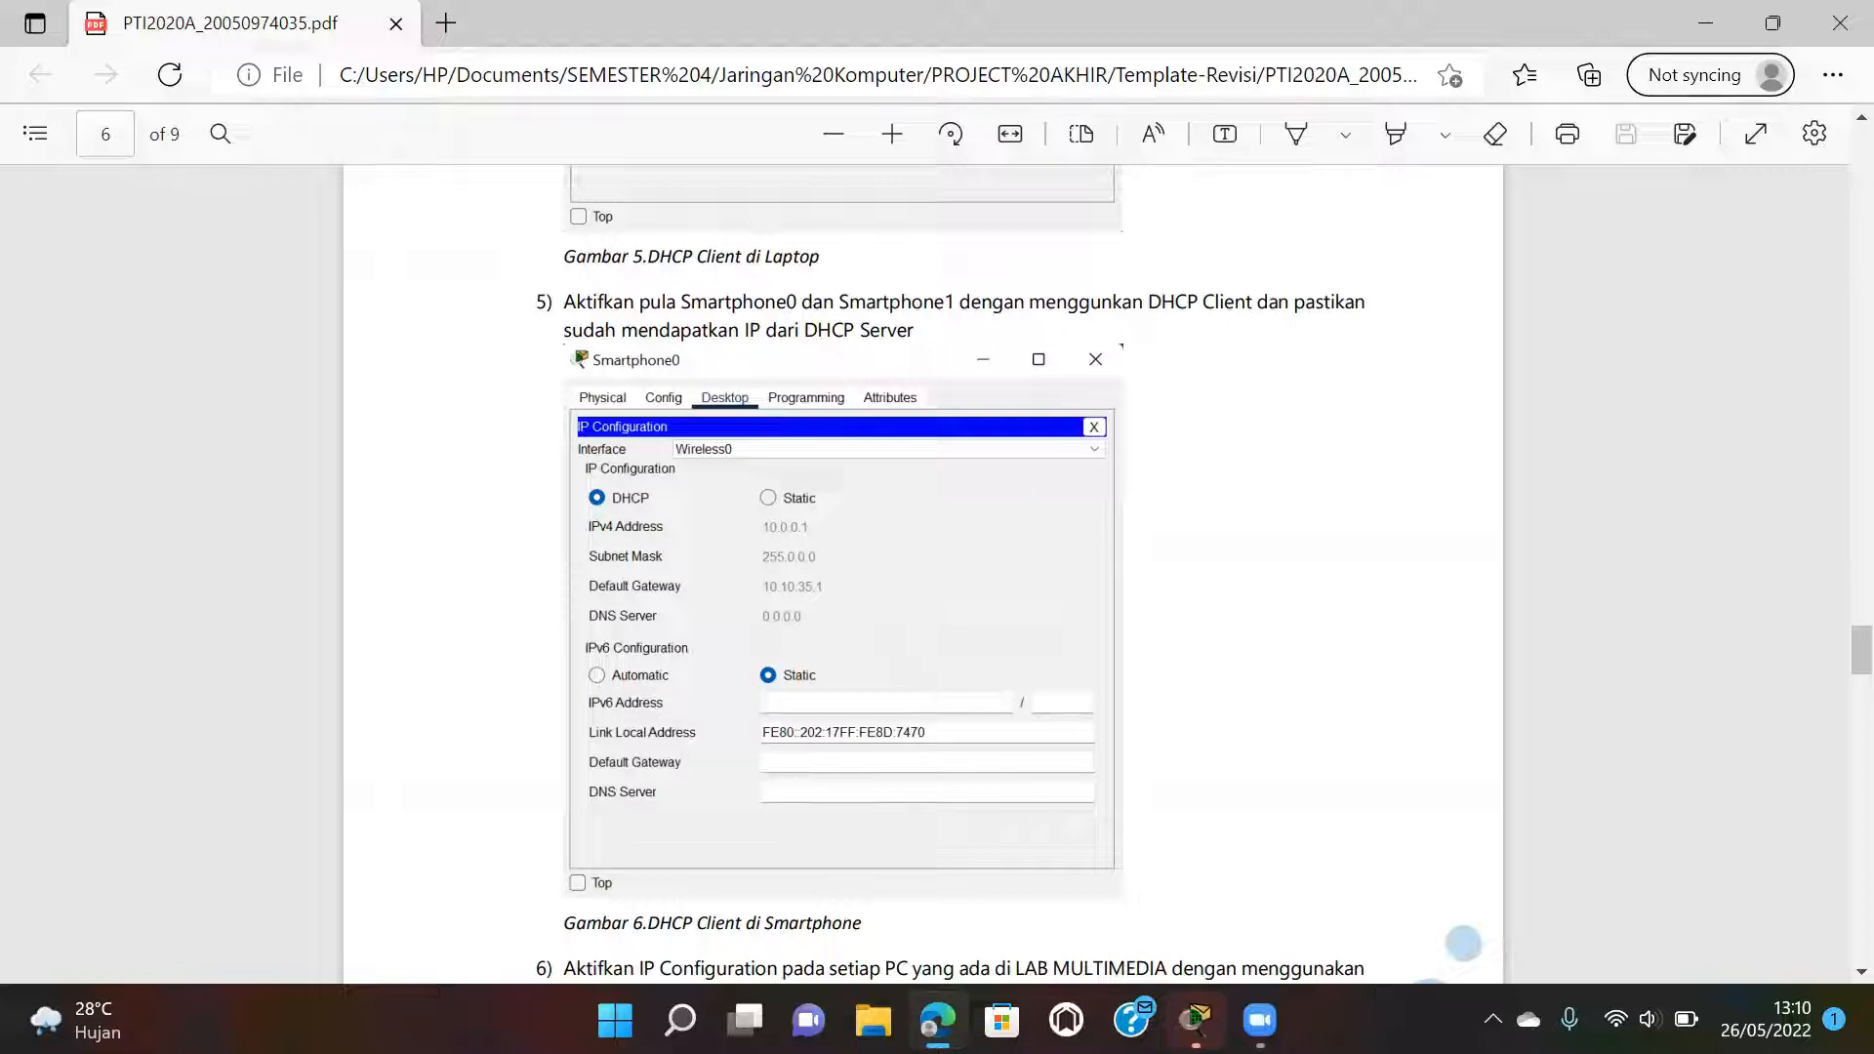
{"action": "mouse_move", "coordinate": [1194, 1019]}
{"action": "left_click", "coordinate": [1208, 874]}
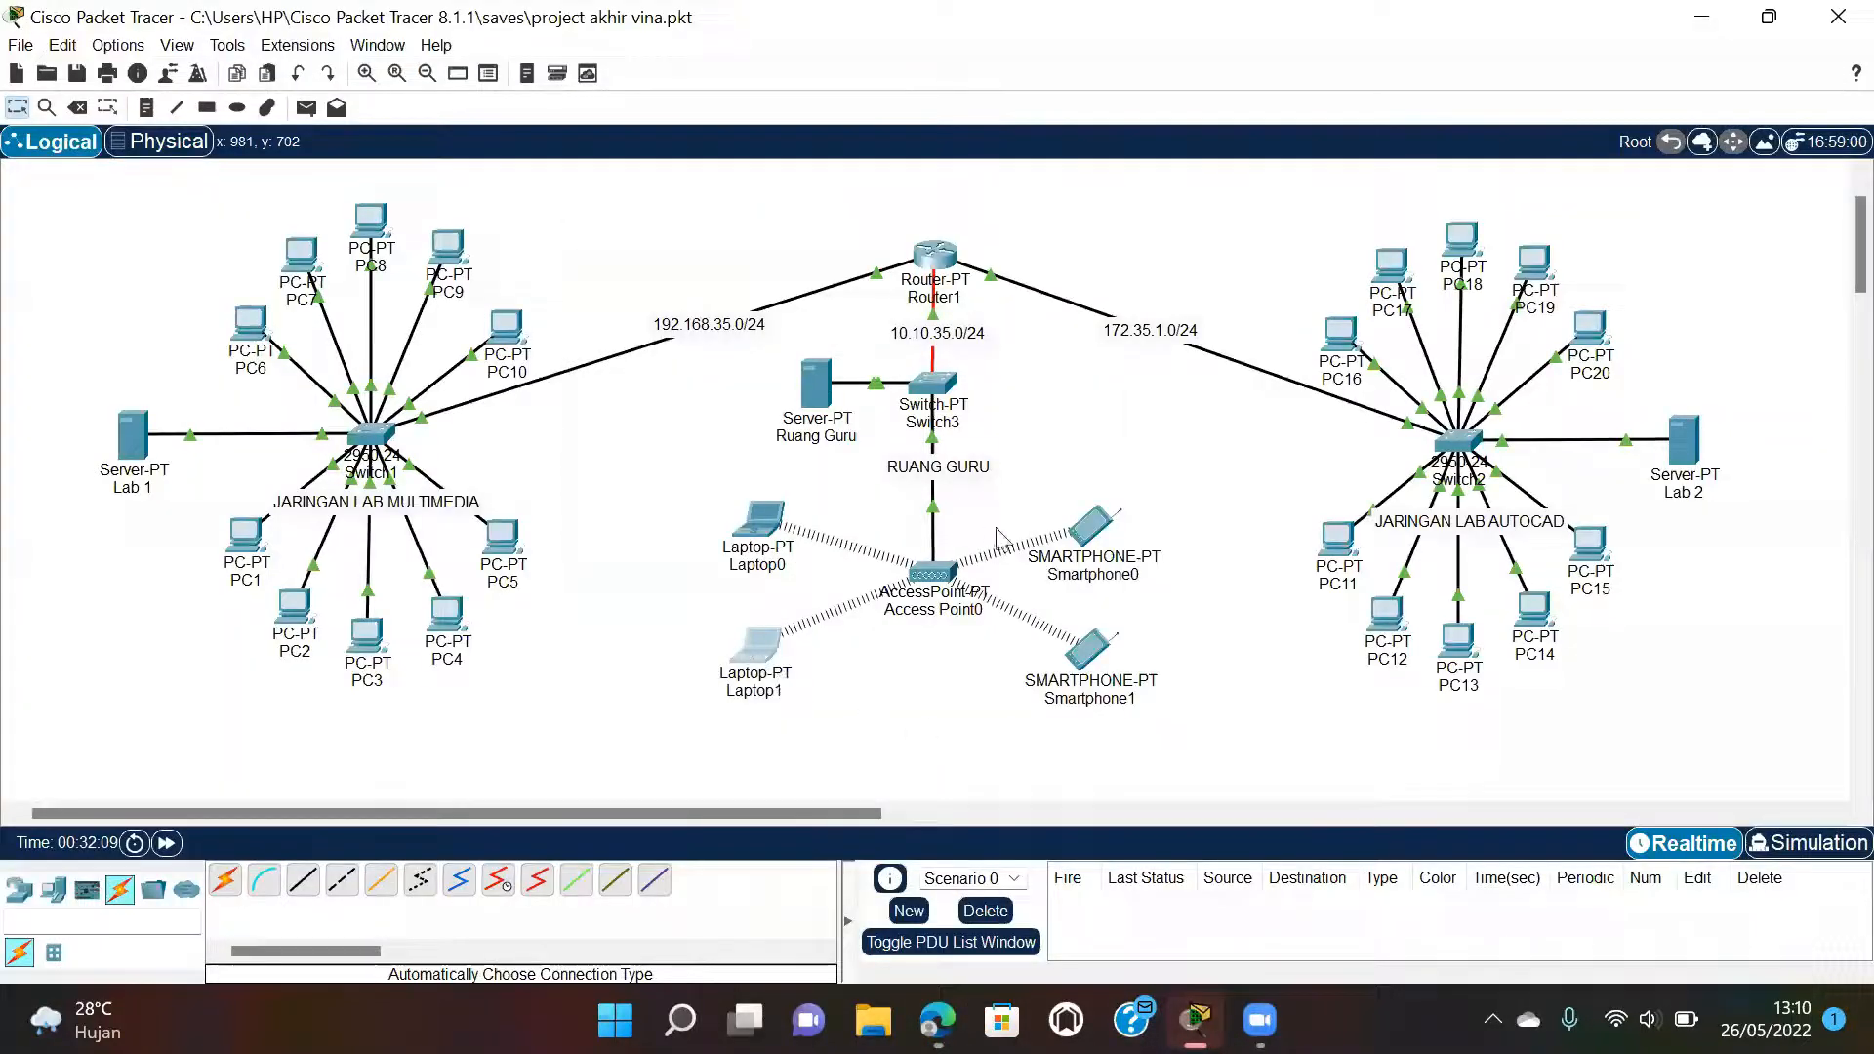
Switch Smartphone0 from Static to DHCP so it obtains 10.10.35.3 with gateway 10.10.35.1.
{"action": "left_click", "coordinate": [1113, 553]}
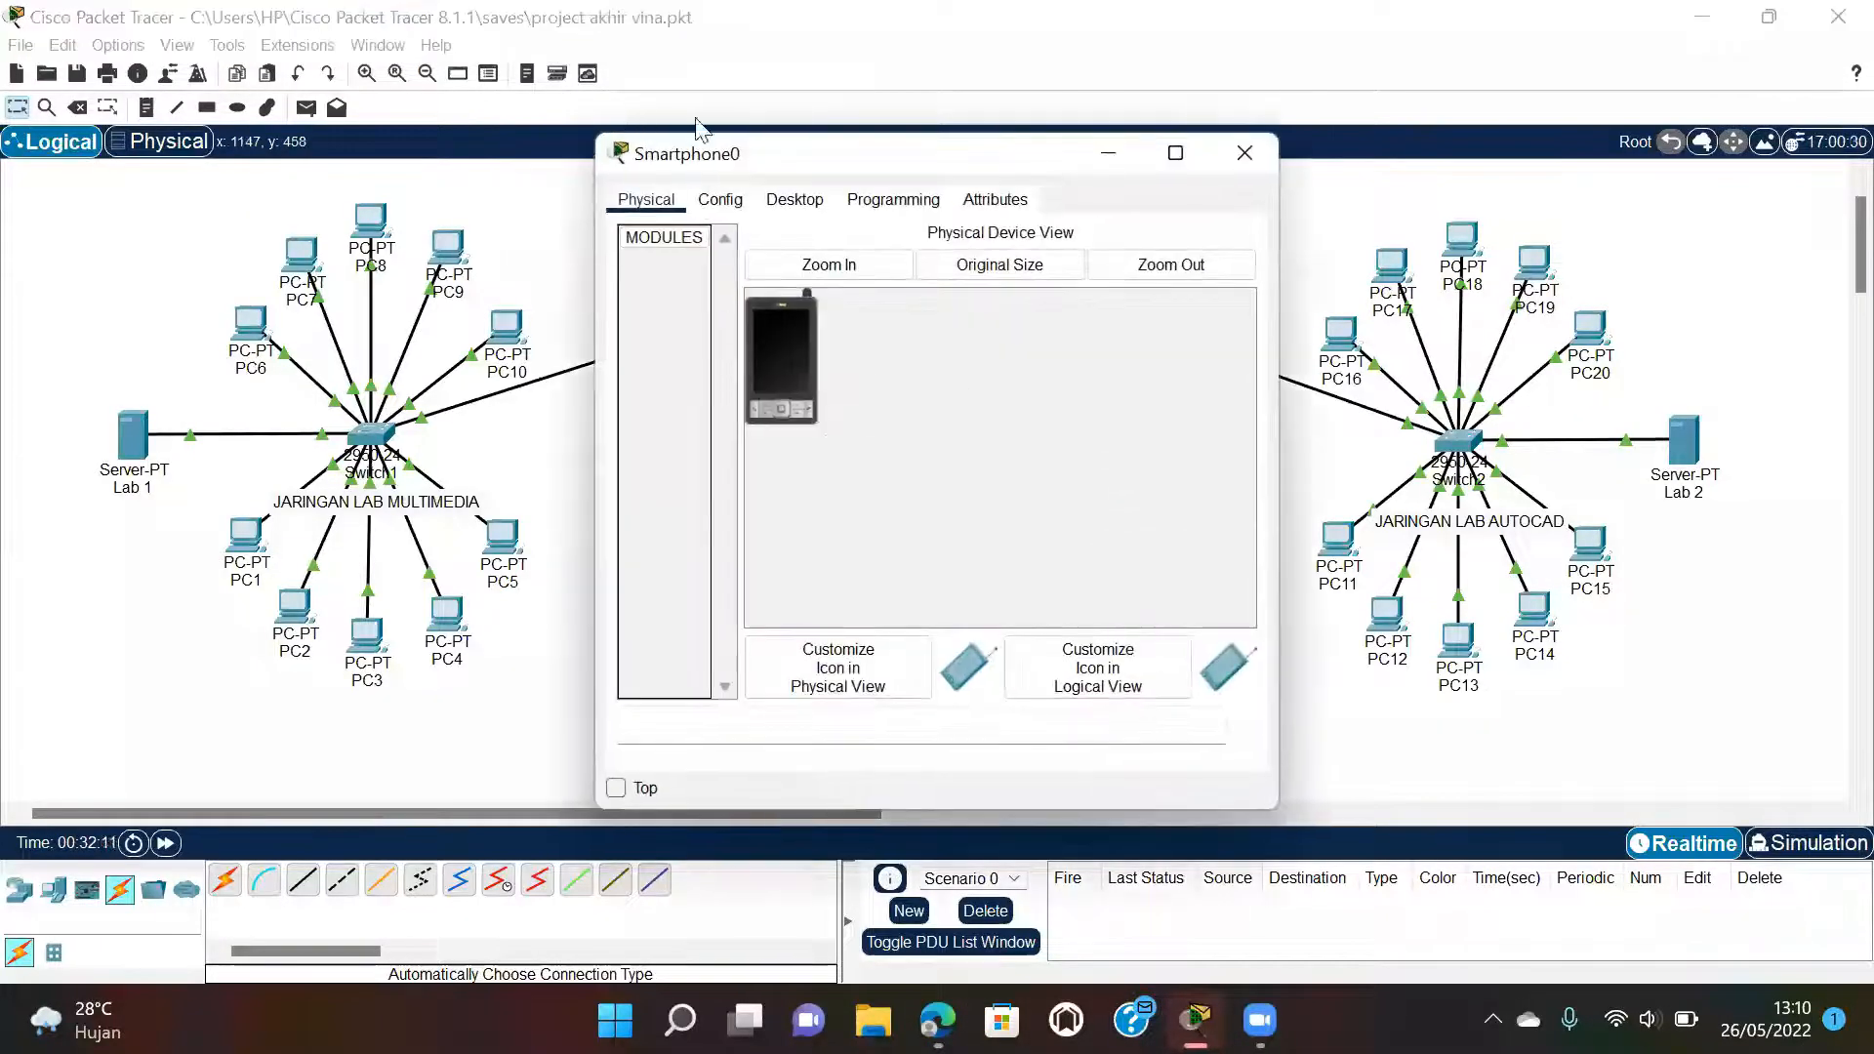
{"action": "left_click", "coordinate": [781, 198]}
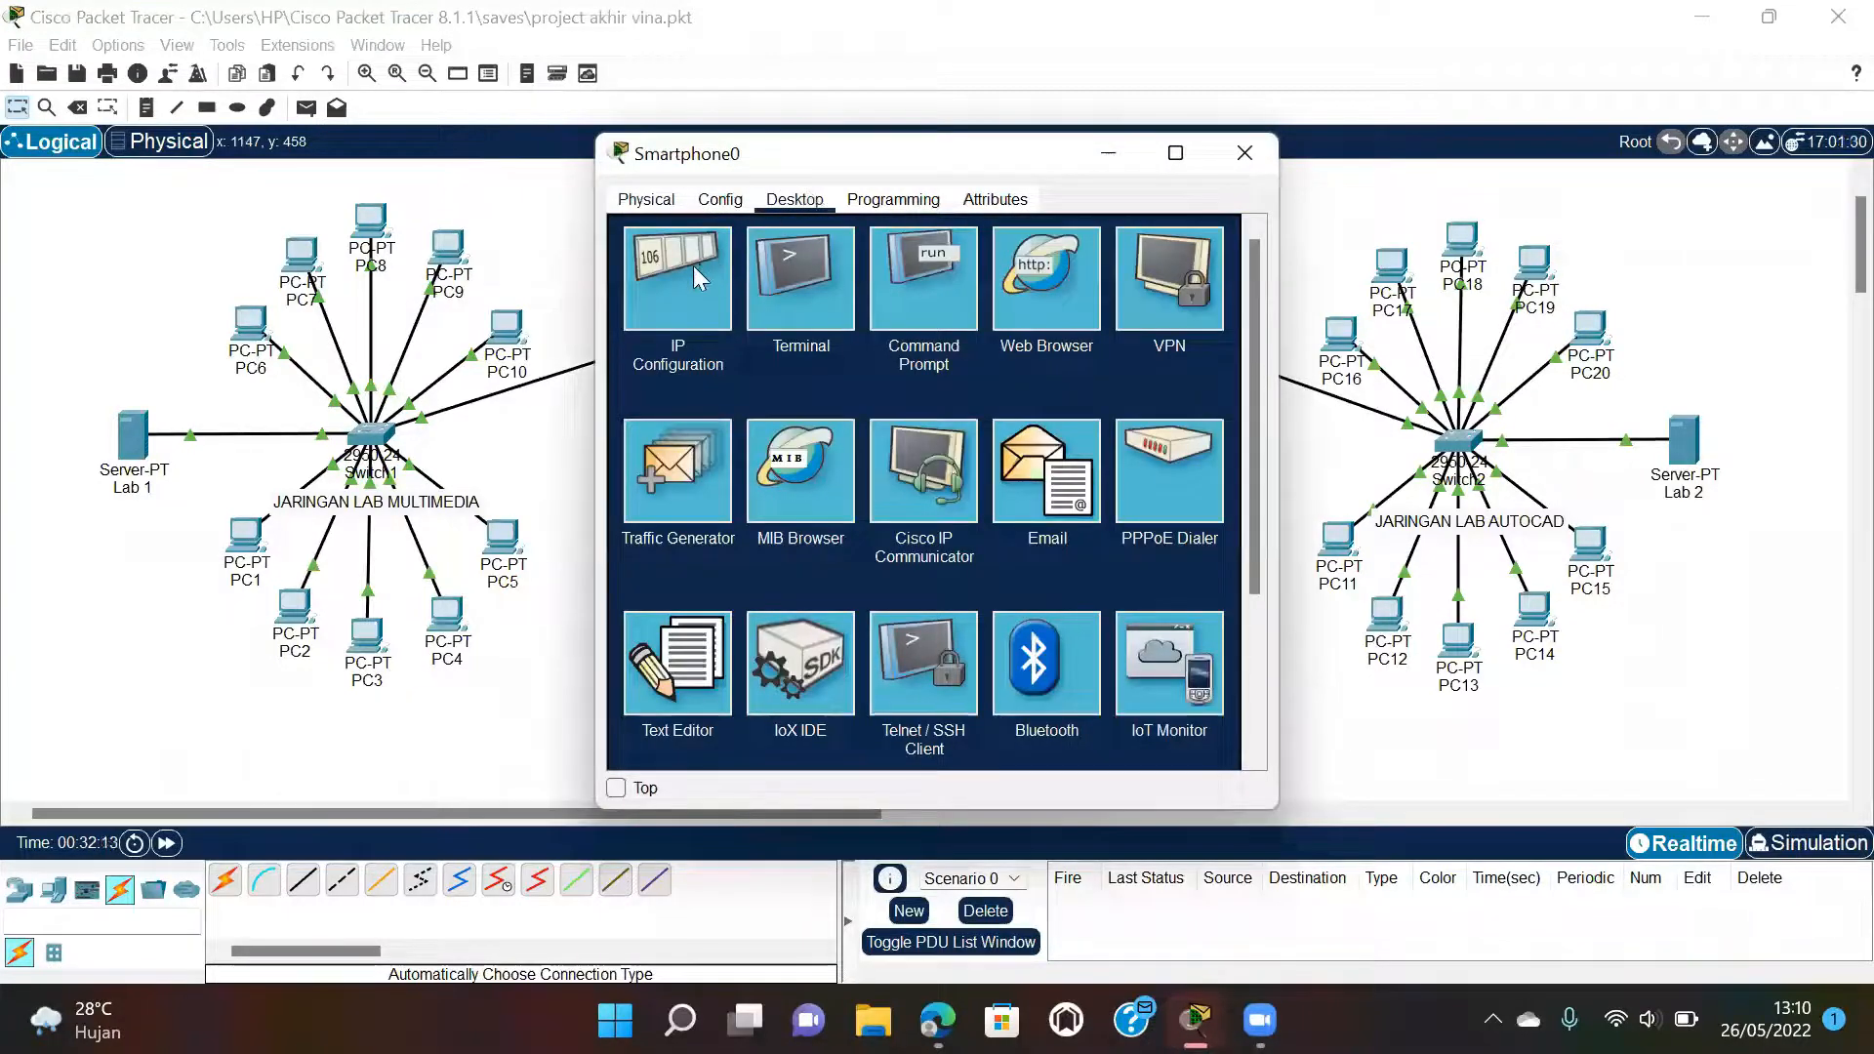
{"action": "left_click", "coordinate": [696, 276]}
{"action": "left_click", "coordinate": [847, 321]}
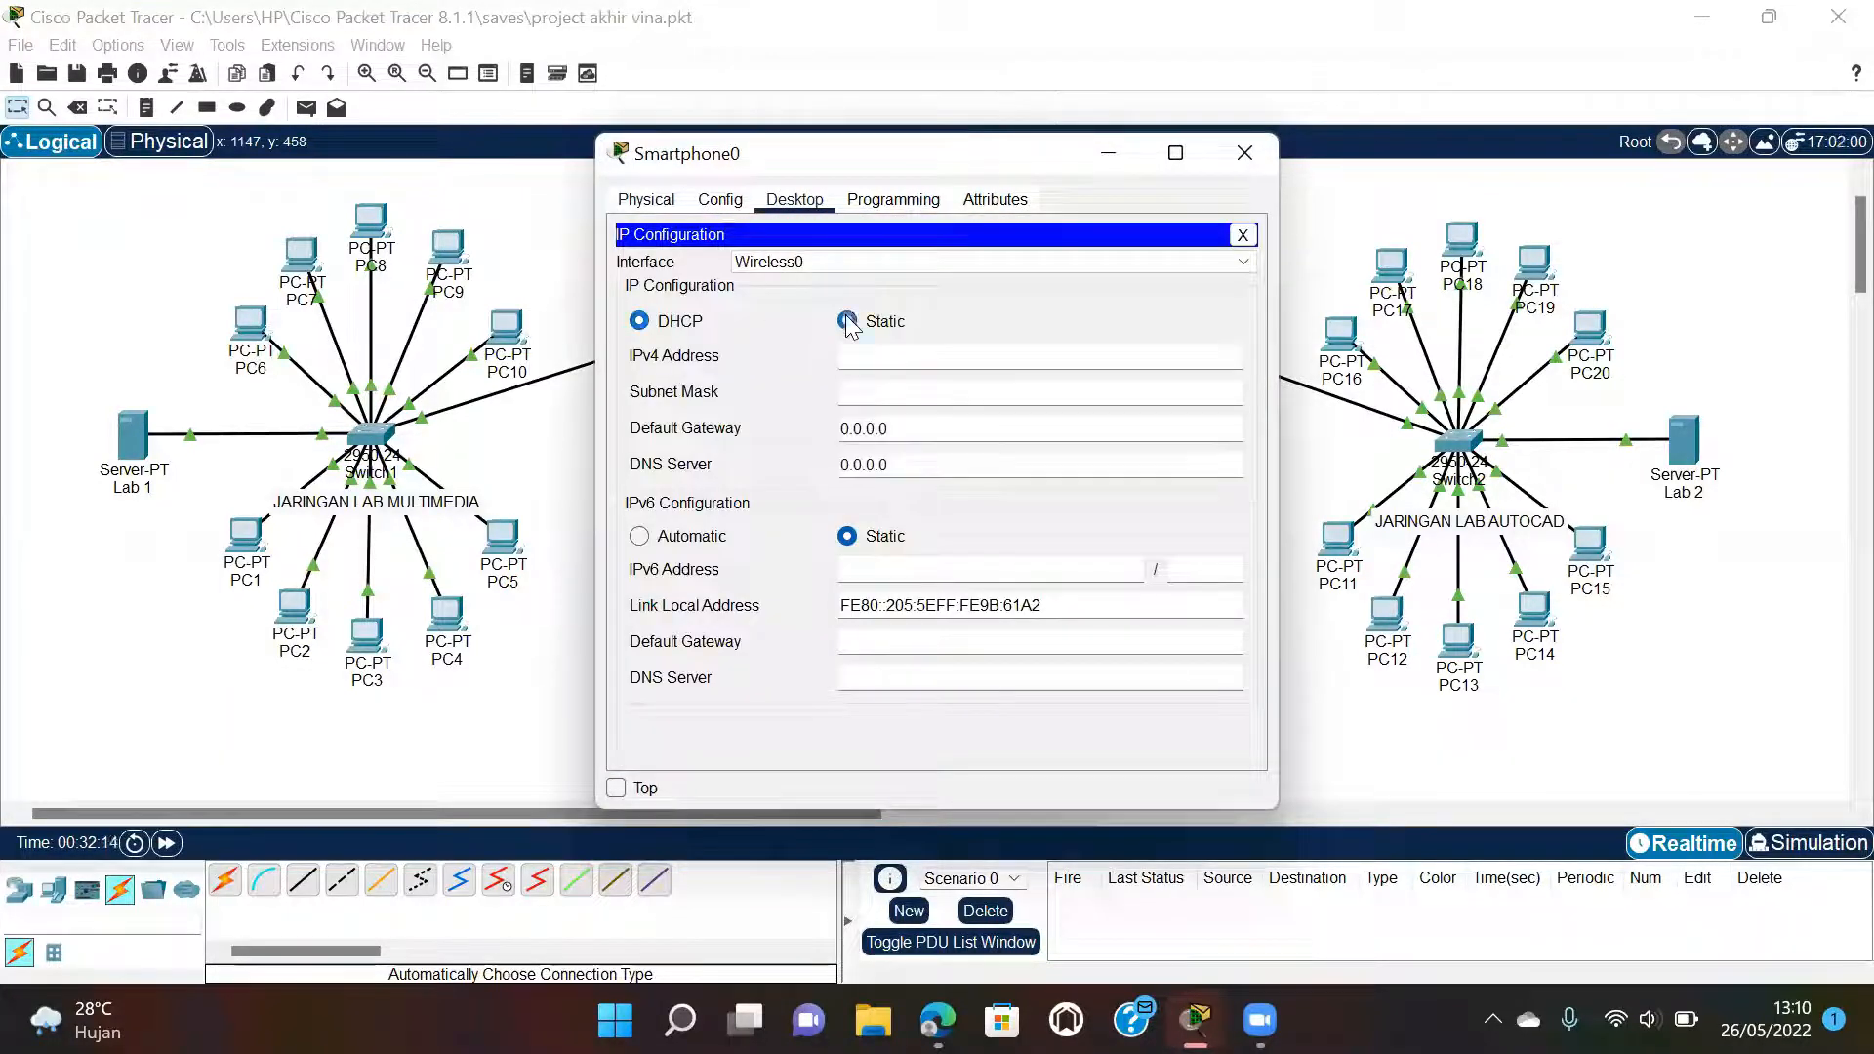
{"action": "left_click", "coordinate": [649, 324]}
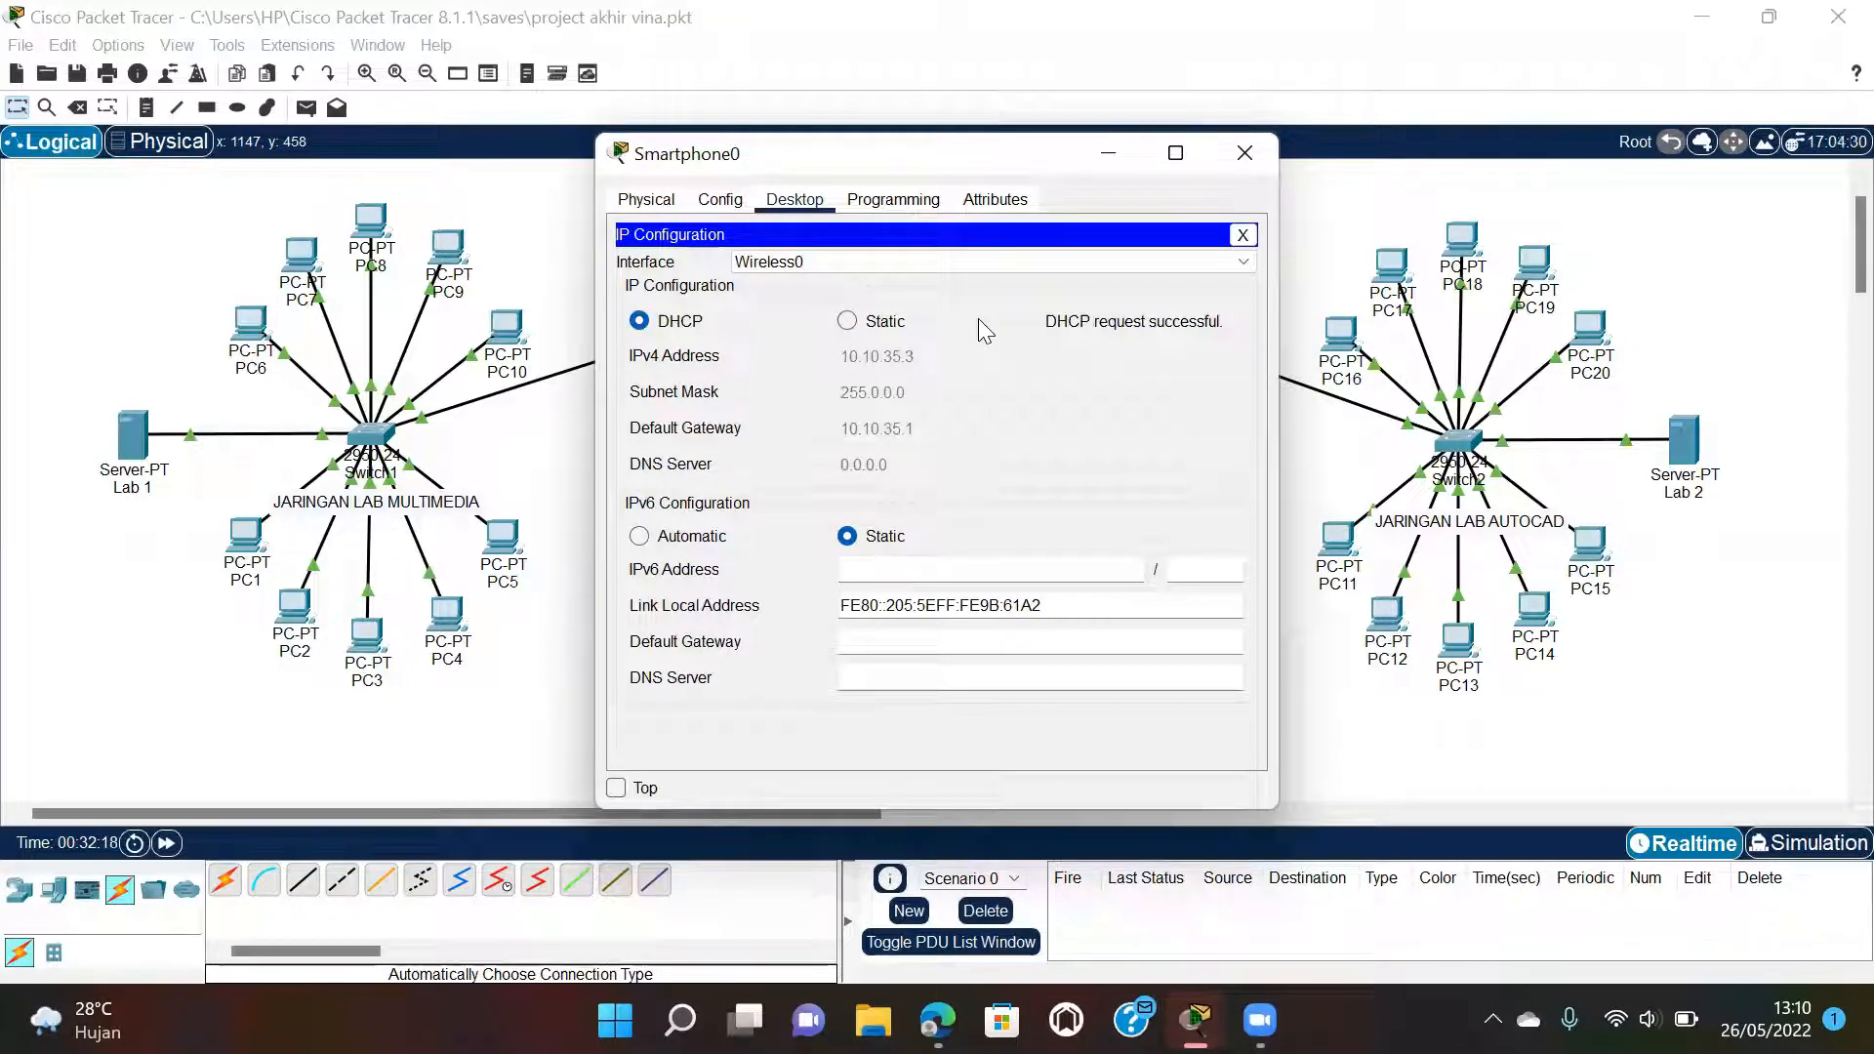
Switch Smartphone1 from Static to DHCP so it obtains 10.10.35.4, gateway 10.10.35.1.
{"action": "left_click", "coordinate": [1245, 153]}
{"action": "left_click", "coordinate": [1078, 649]}
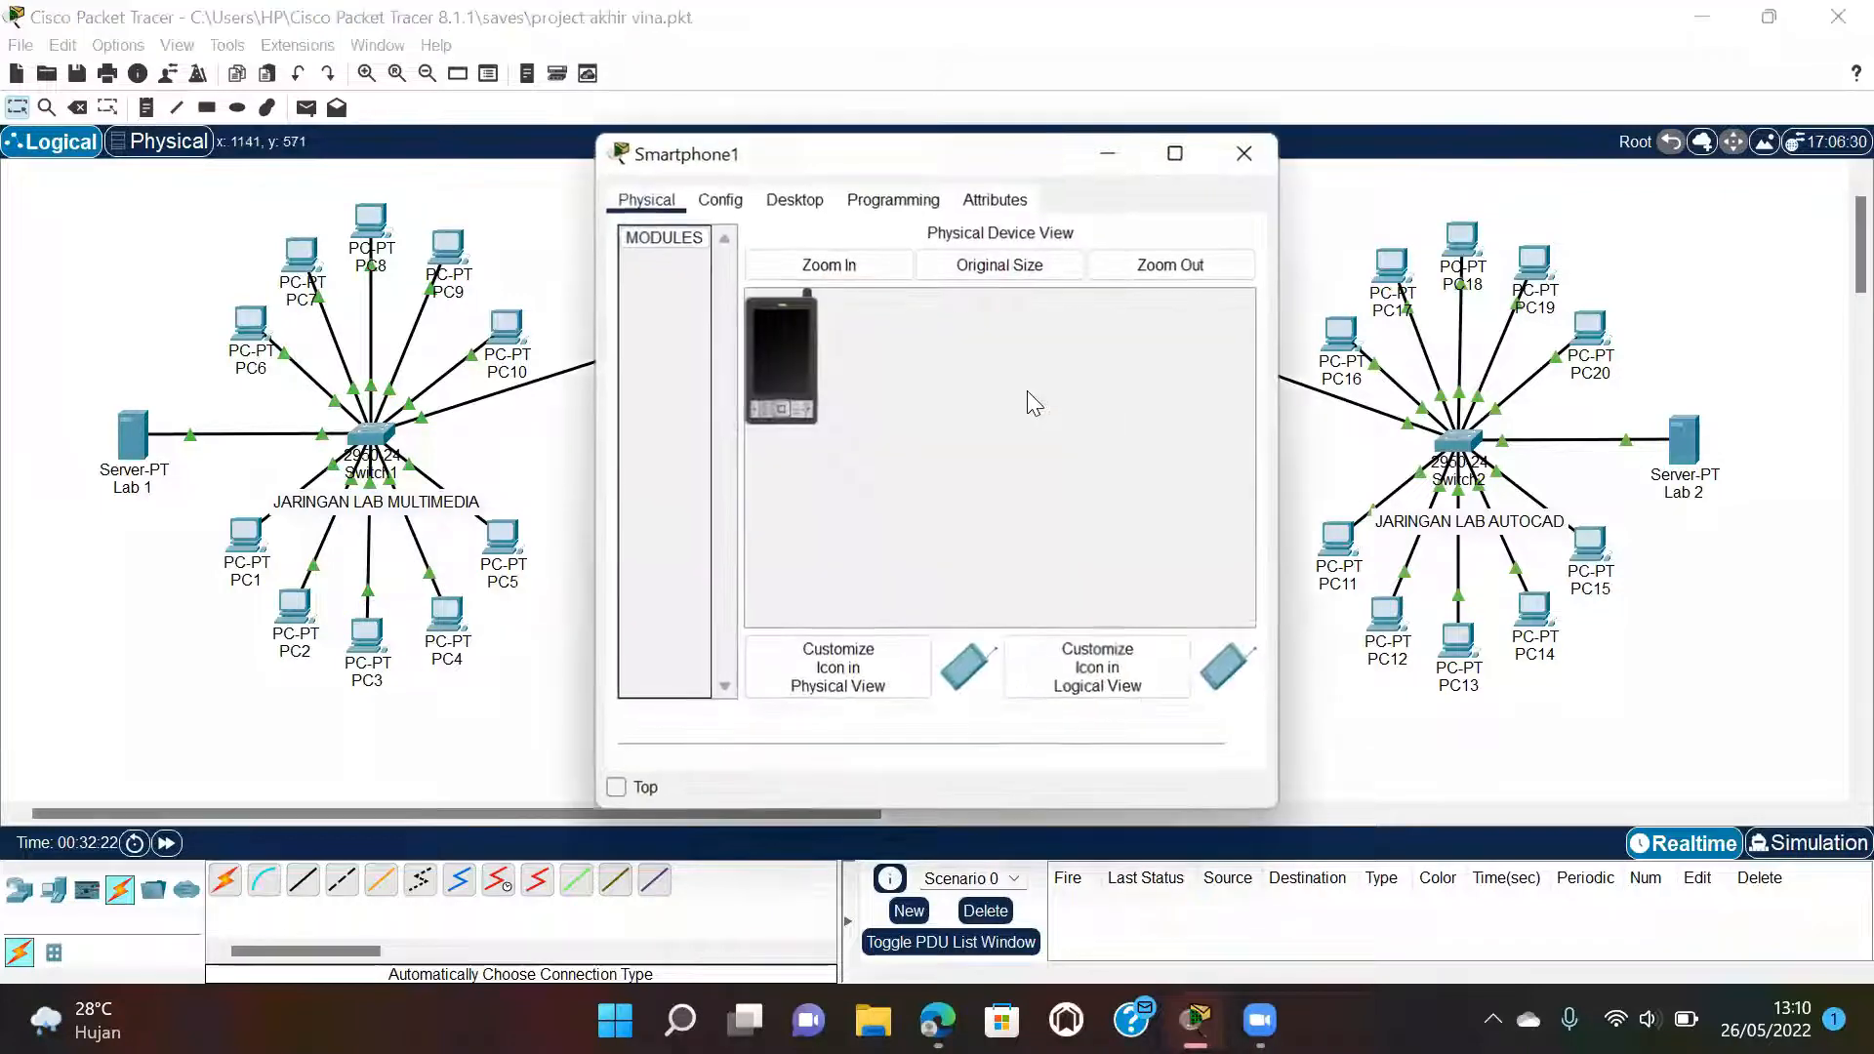
{"action": "left_click", "coordinate": [795, 199]}
{"action": "left_click", "coordinate": [705, 314]}
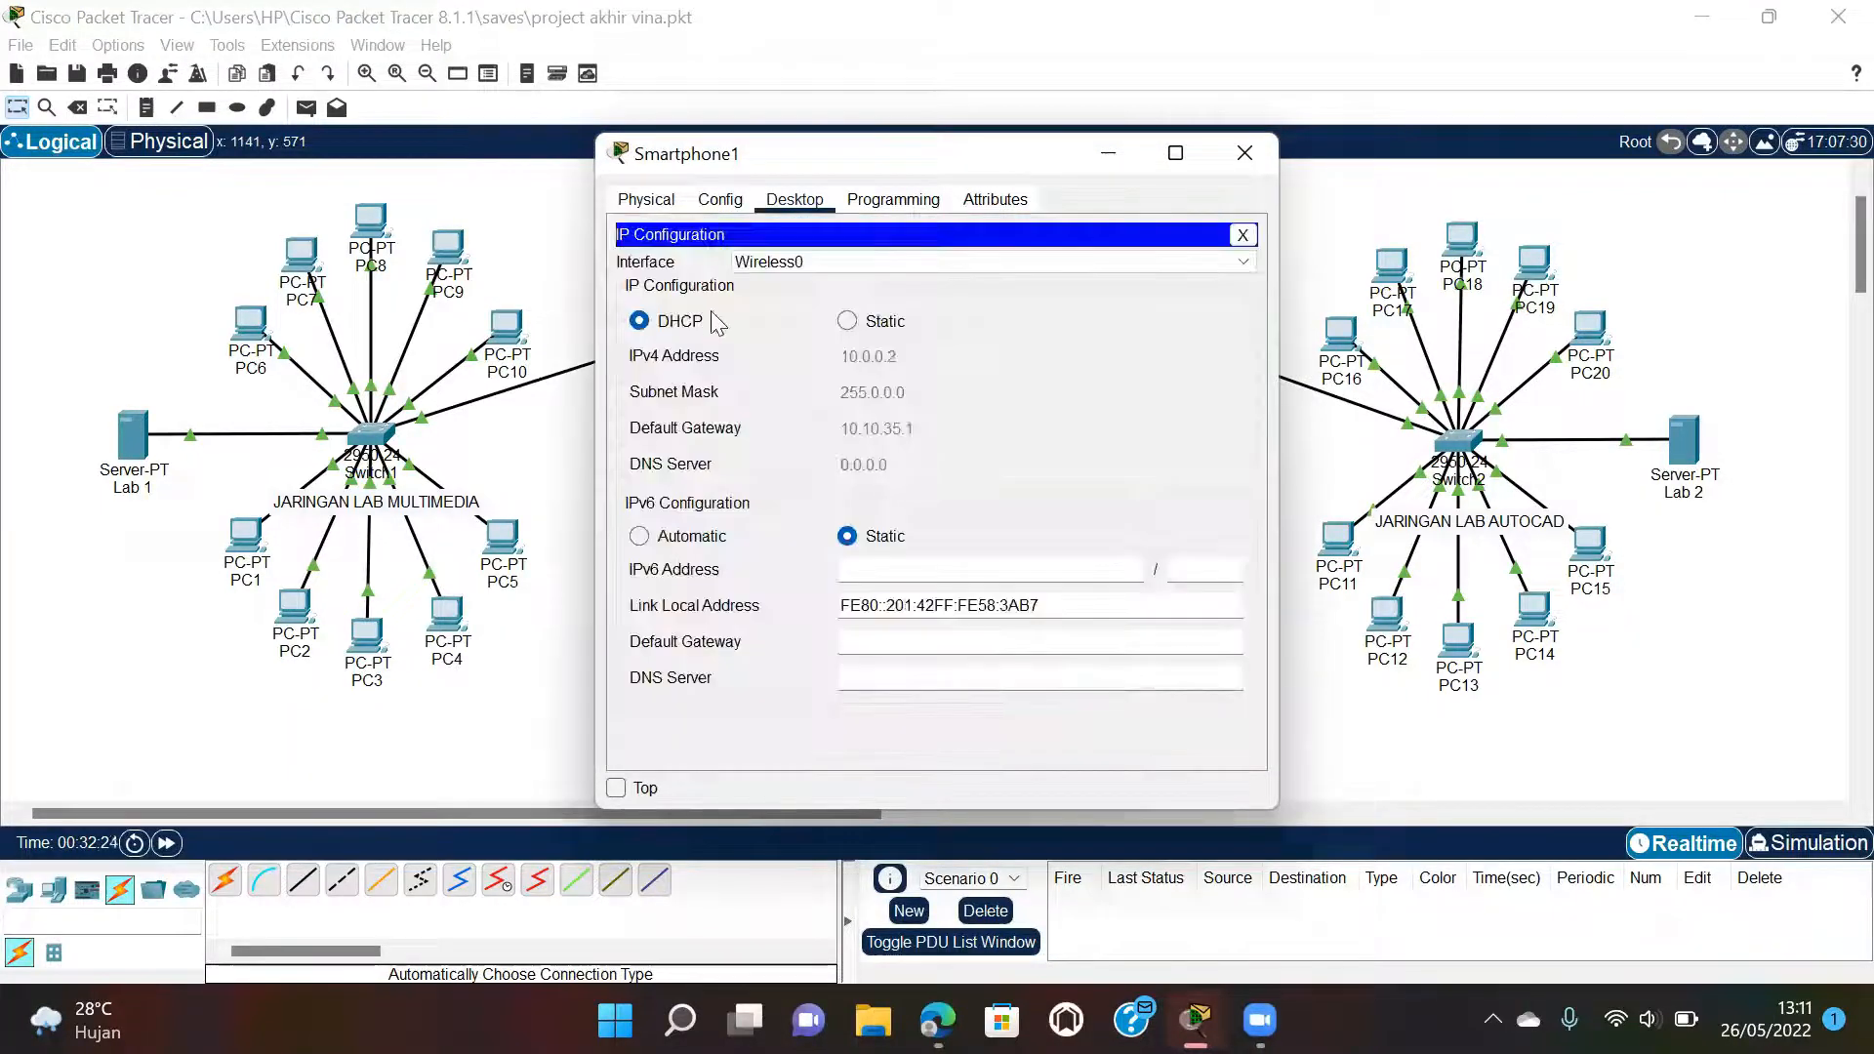
{"action": "left_click", "coordinate": [851, 322]}
{"action": "left_click", "coordinate": [639, 319]}
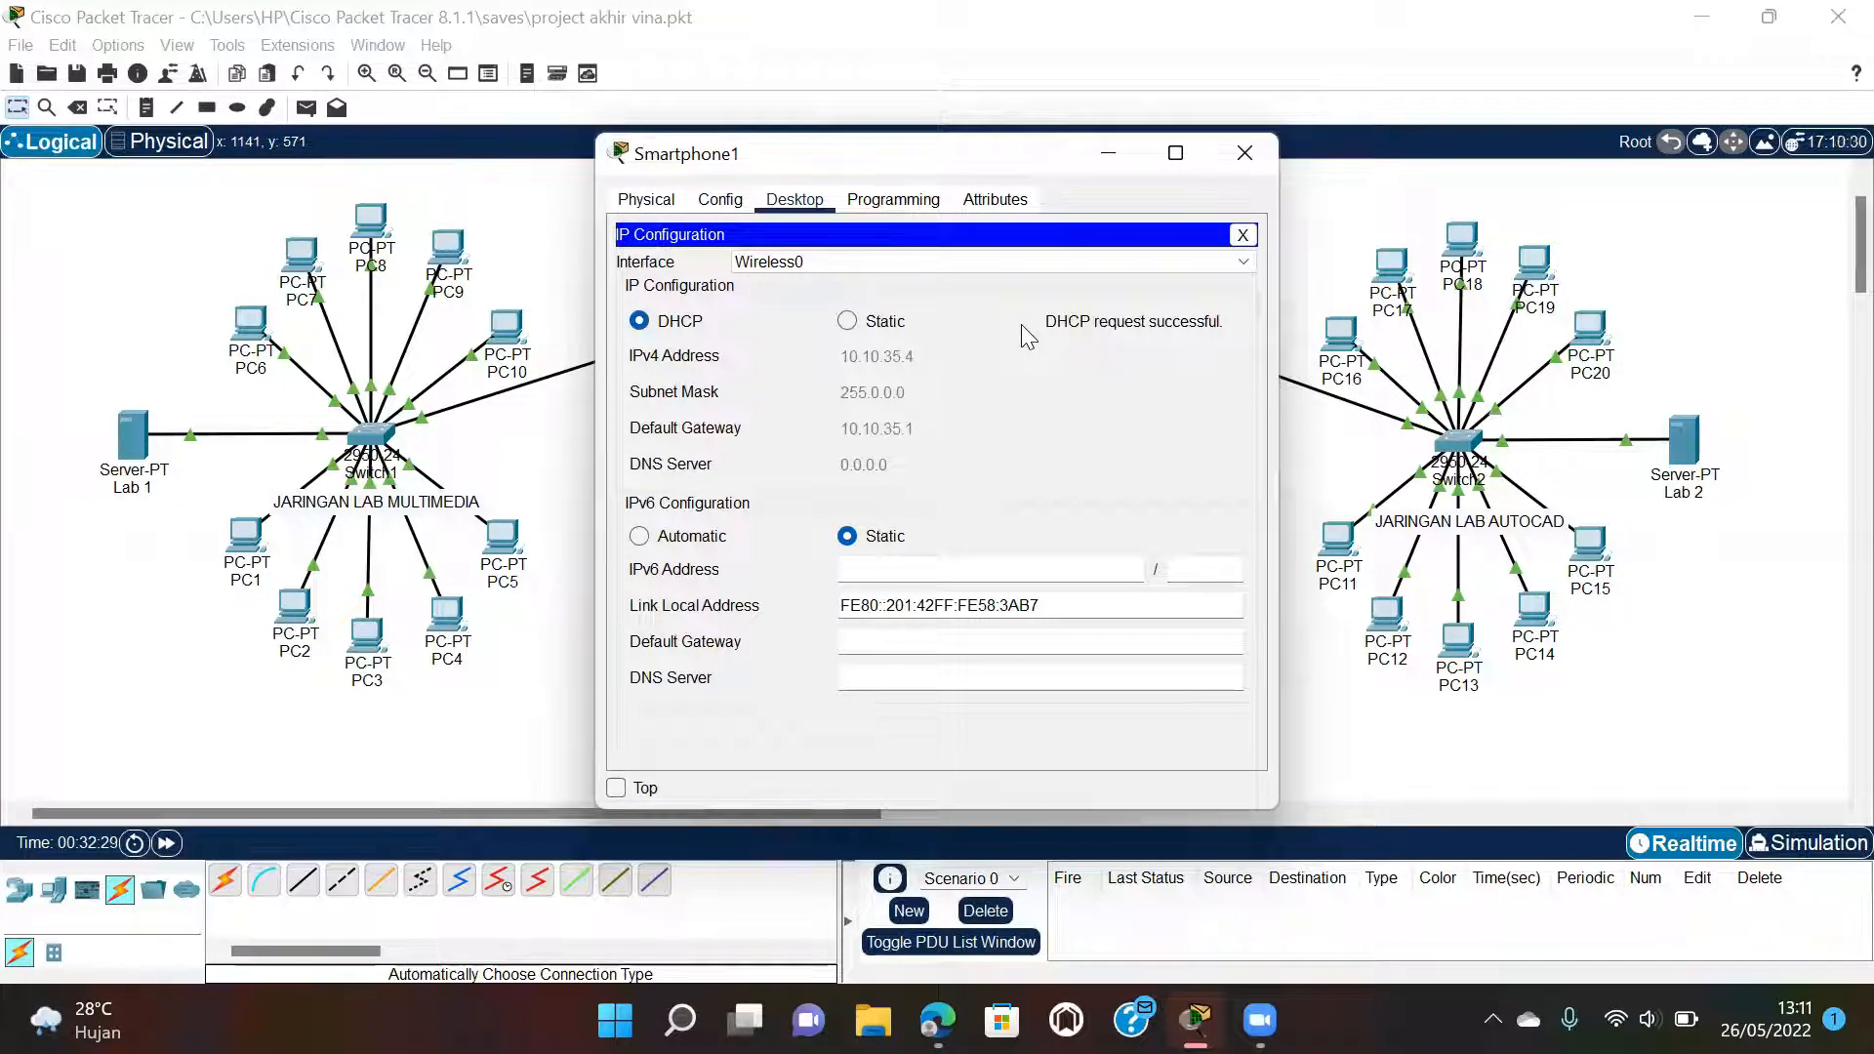
{"action": "left_click", "coordinate": [1244, 153]}
Review step 6 and Gambar 7 (PC1 receiving 192.168.35.2 by DHCP) in the PDF, then return.
{"action": "mouse_move", "coordinate": [937, 1020]}
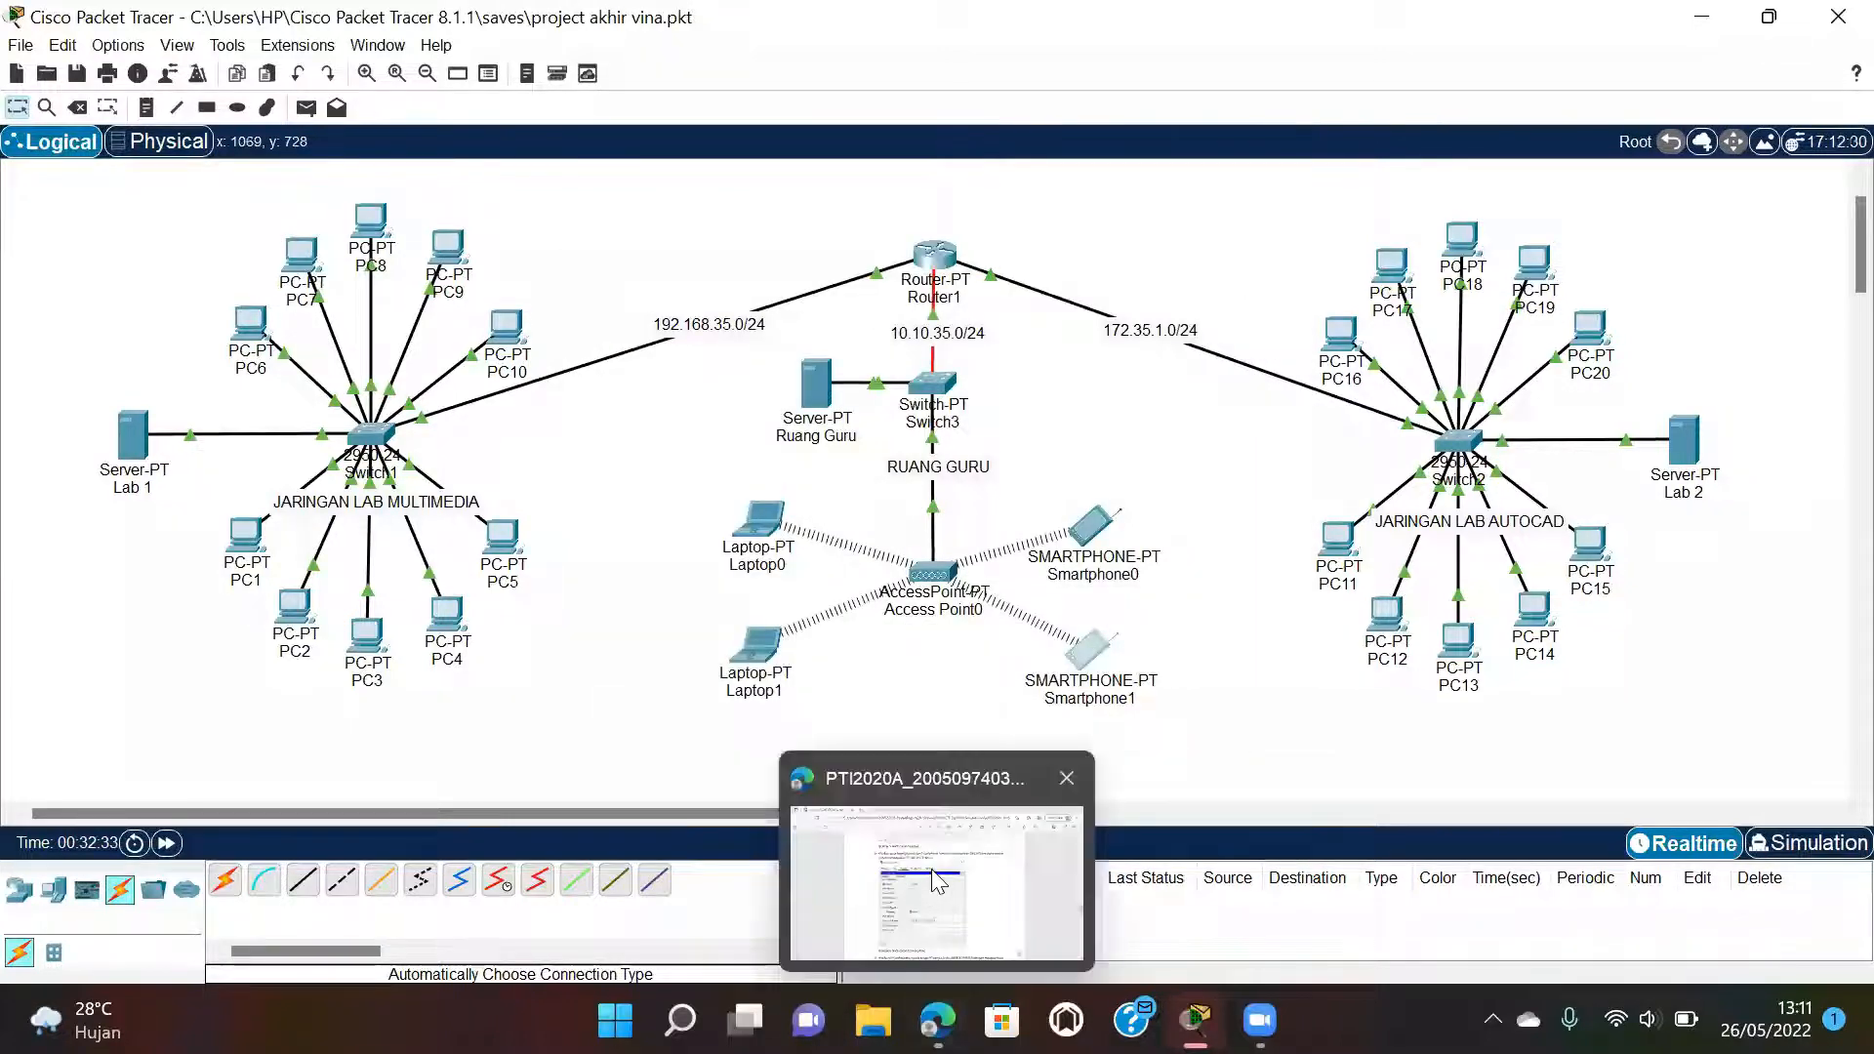
{"action": "left_click", "coordinate": [937, 881]}
{"action": "scroll", "coordinate": [945, 710], "scroll_direction": "down", "scroll_amount": 7}
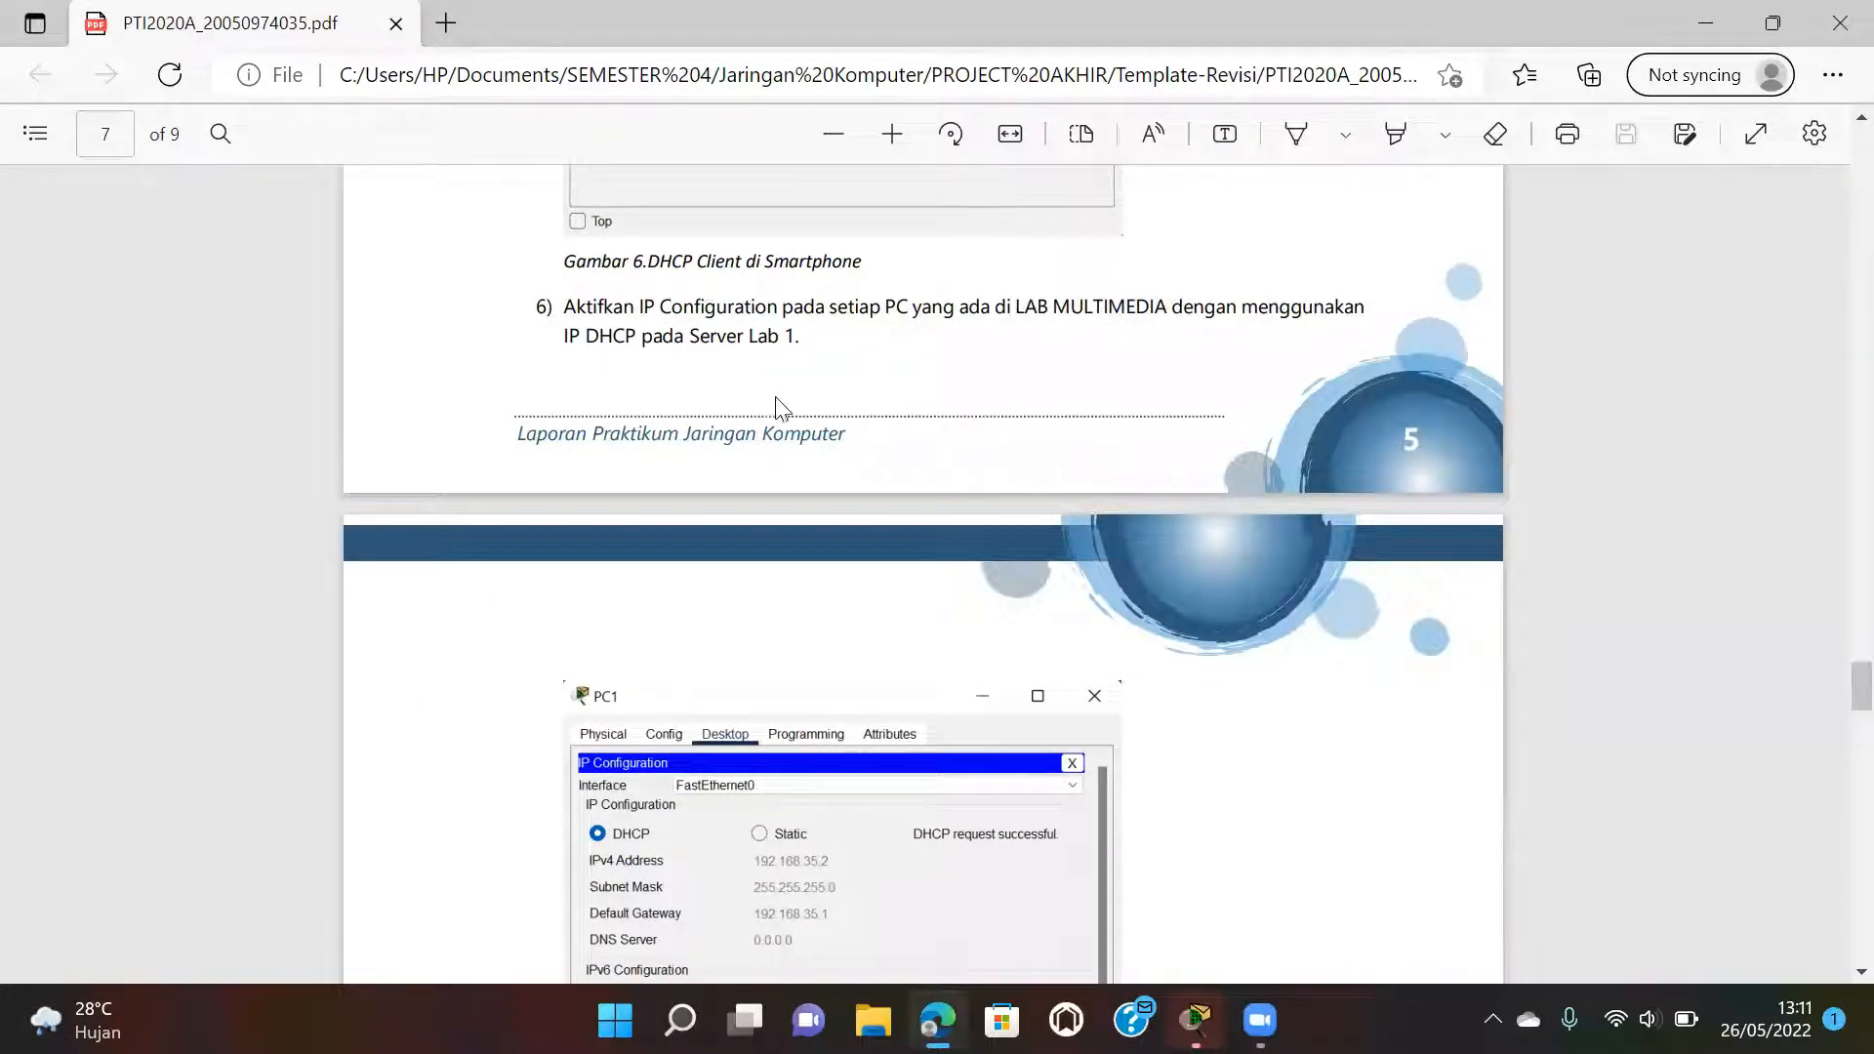
{"action": "scroll", "coordinate": [787, 429], "scroll_direction": "down", "scroll_amount": 5}
{"action": "scroll", "coordinate": [786, 430], "scroll_direction": "up", "scroll_amount": 1}
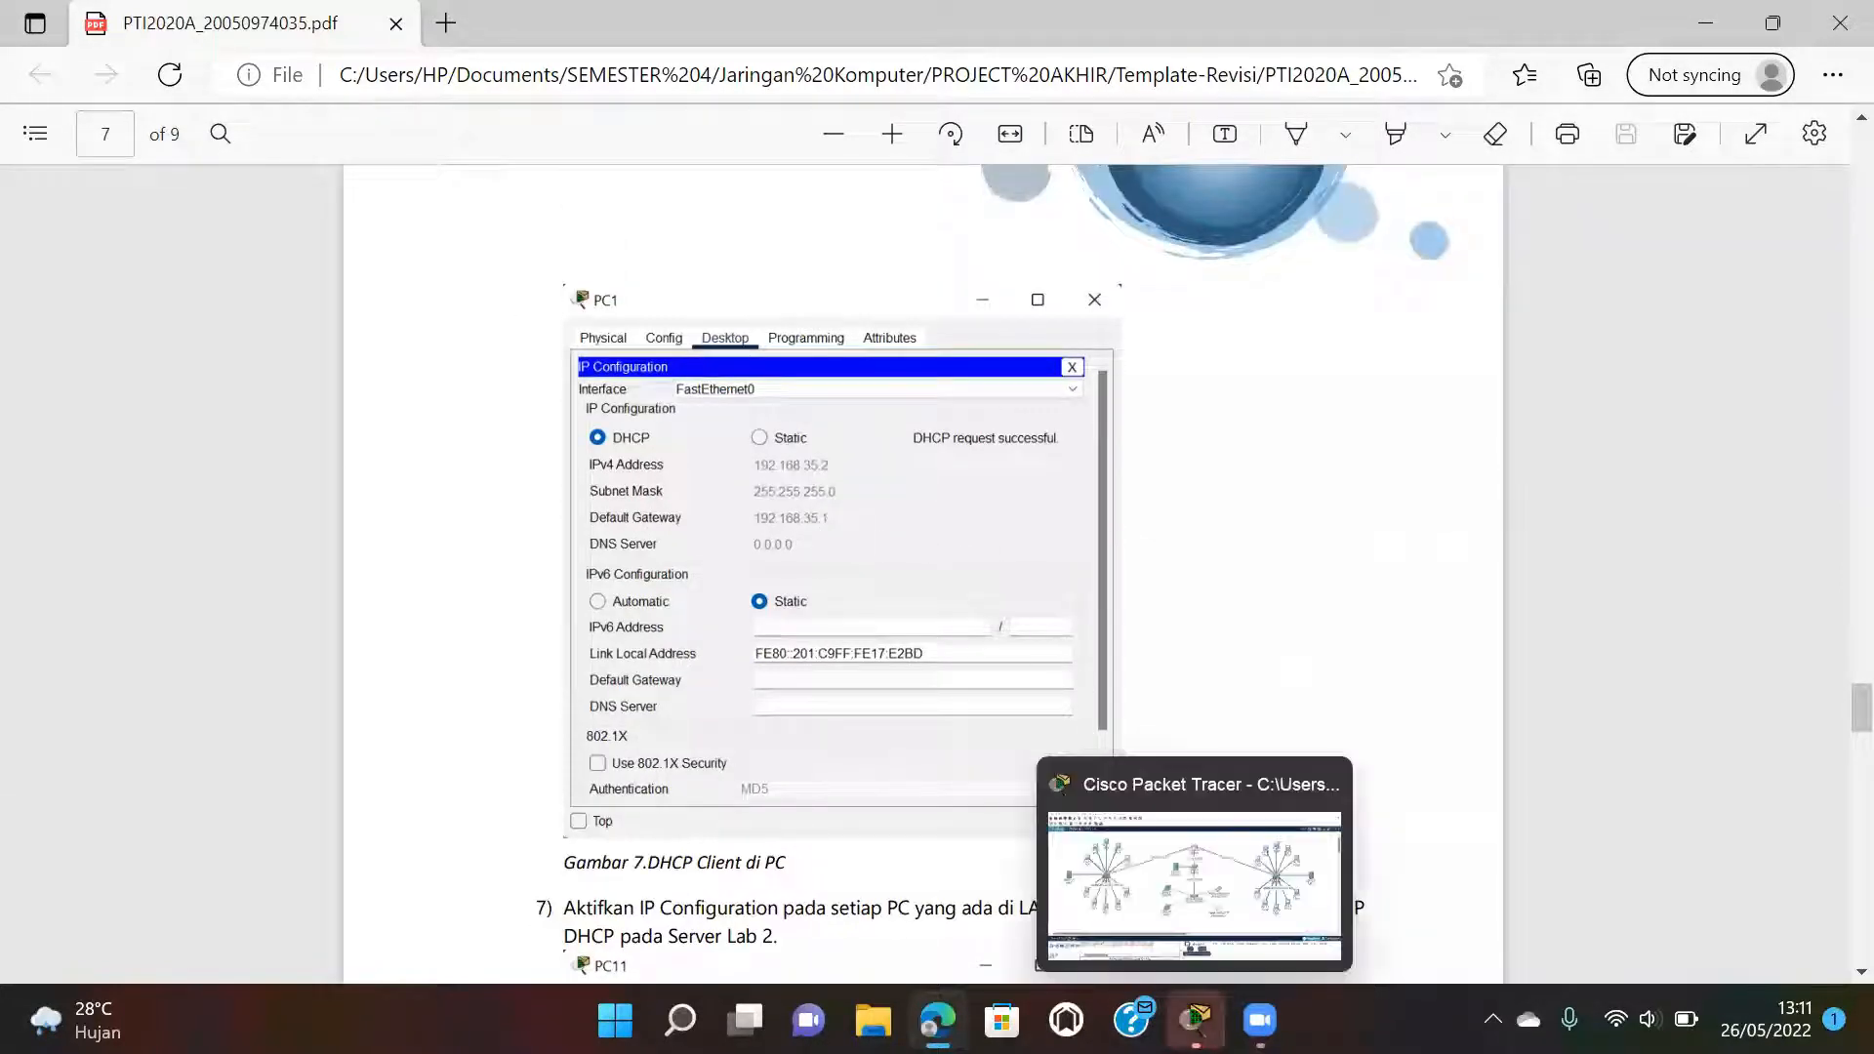
{"action": "left_click", "coordinate": [1194, 1019]}
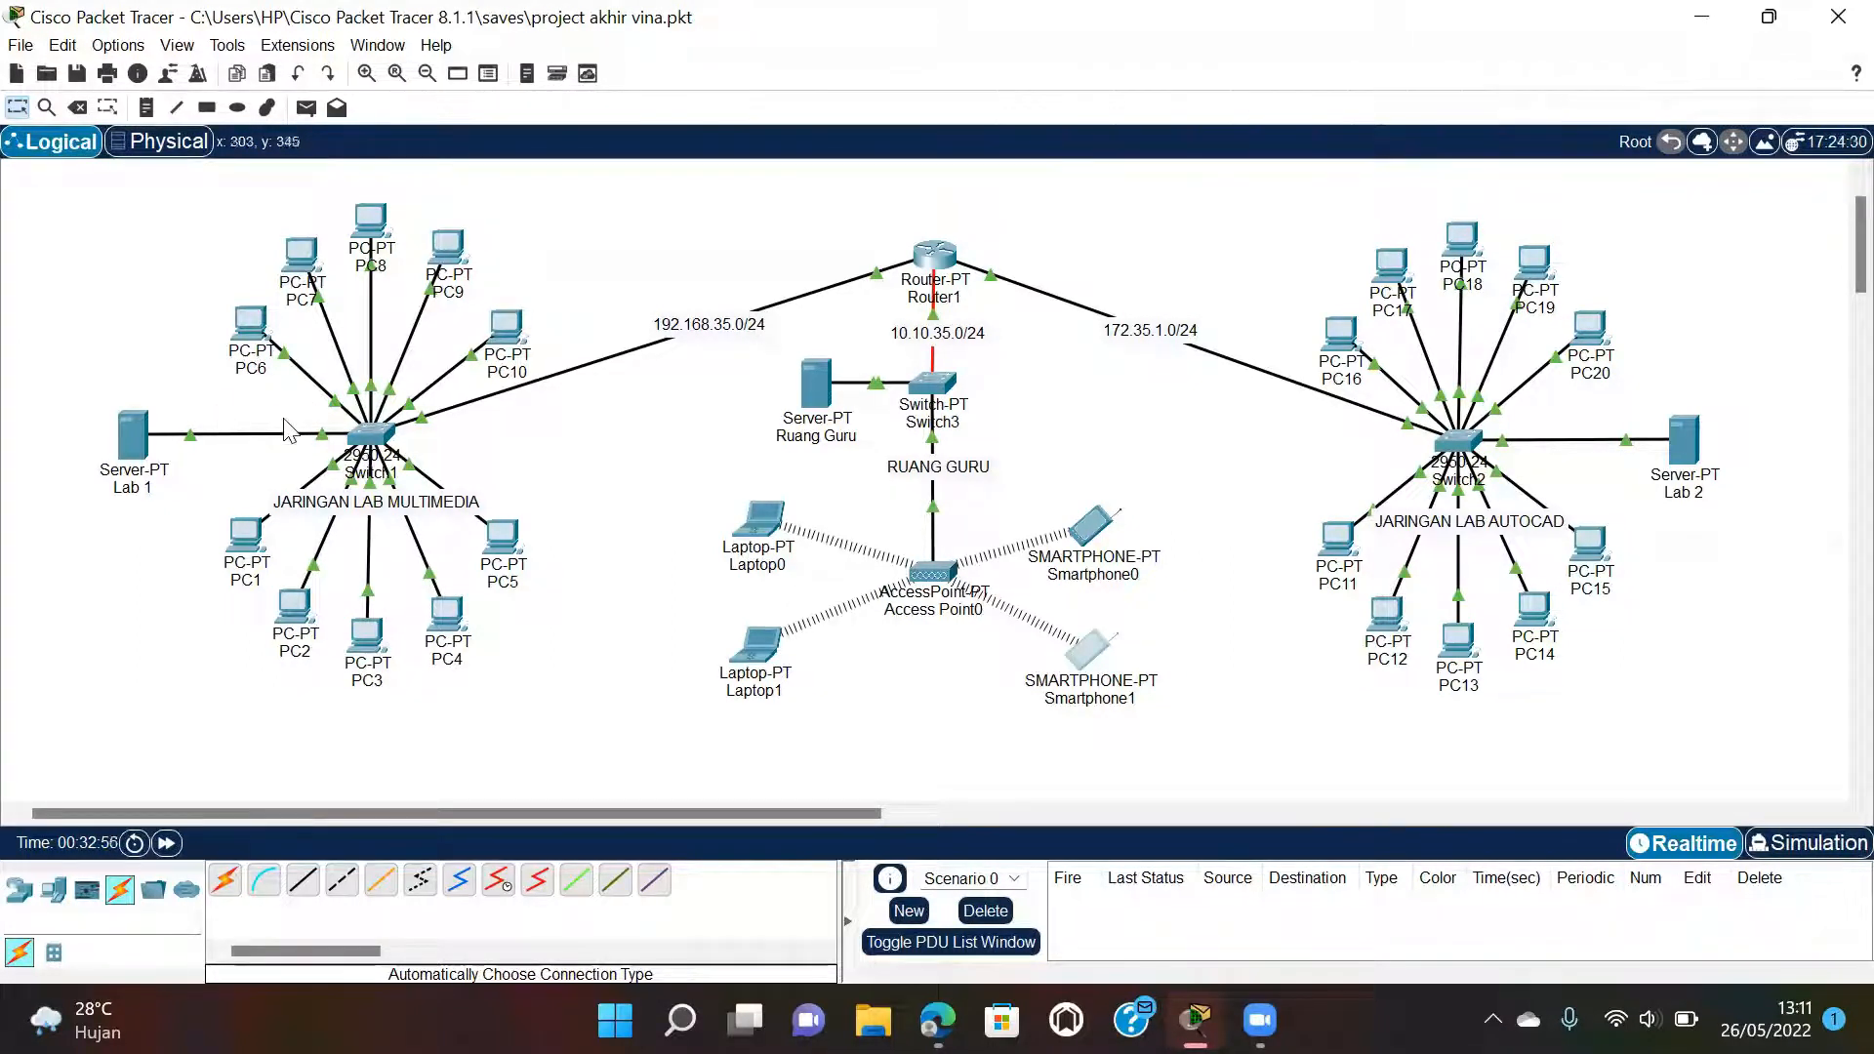
Set PC1 to DHCP so it receives 192.168.35.10, gateway 192.168.35.1, and close its window.
{"action": "mouse_move", "coordinate": [252, 536]}
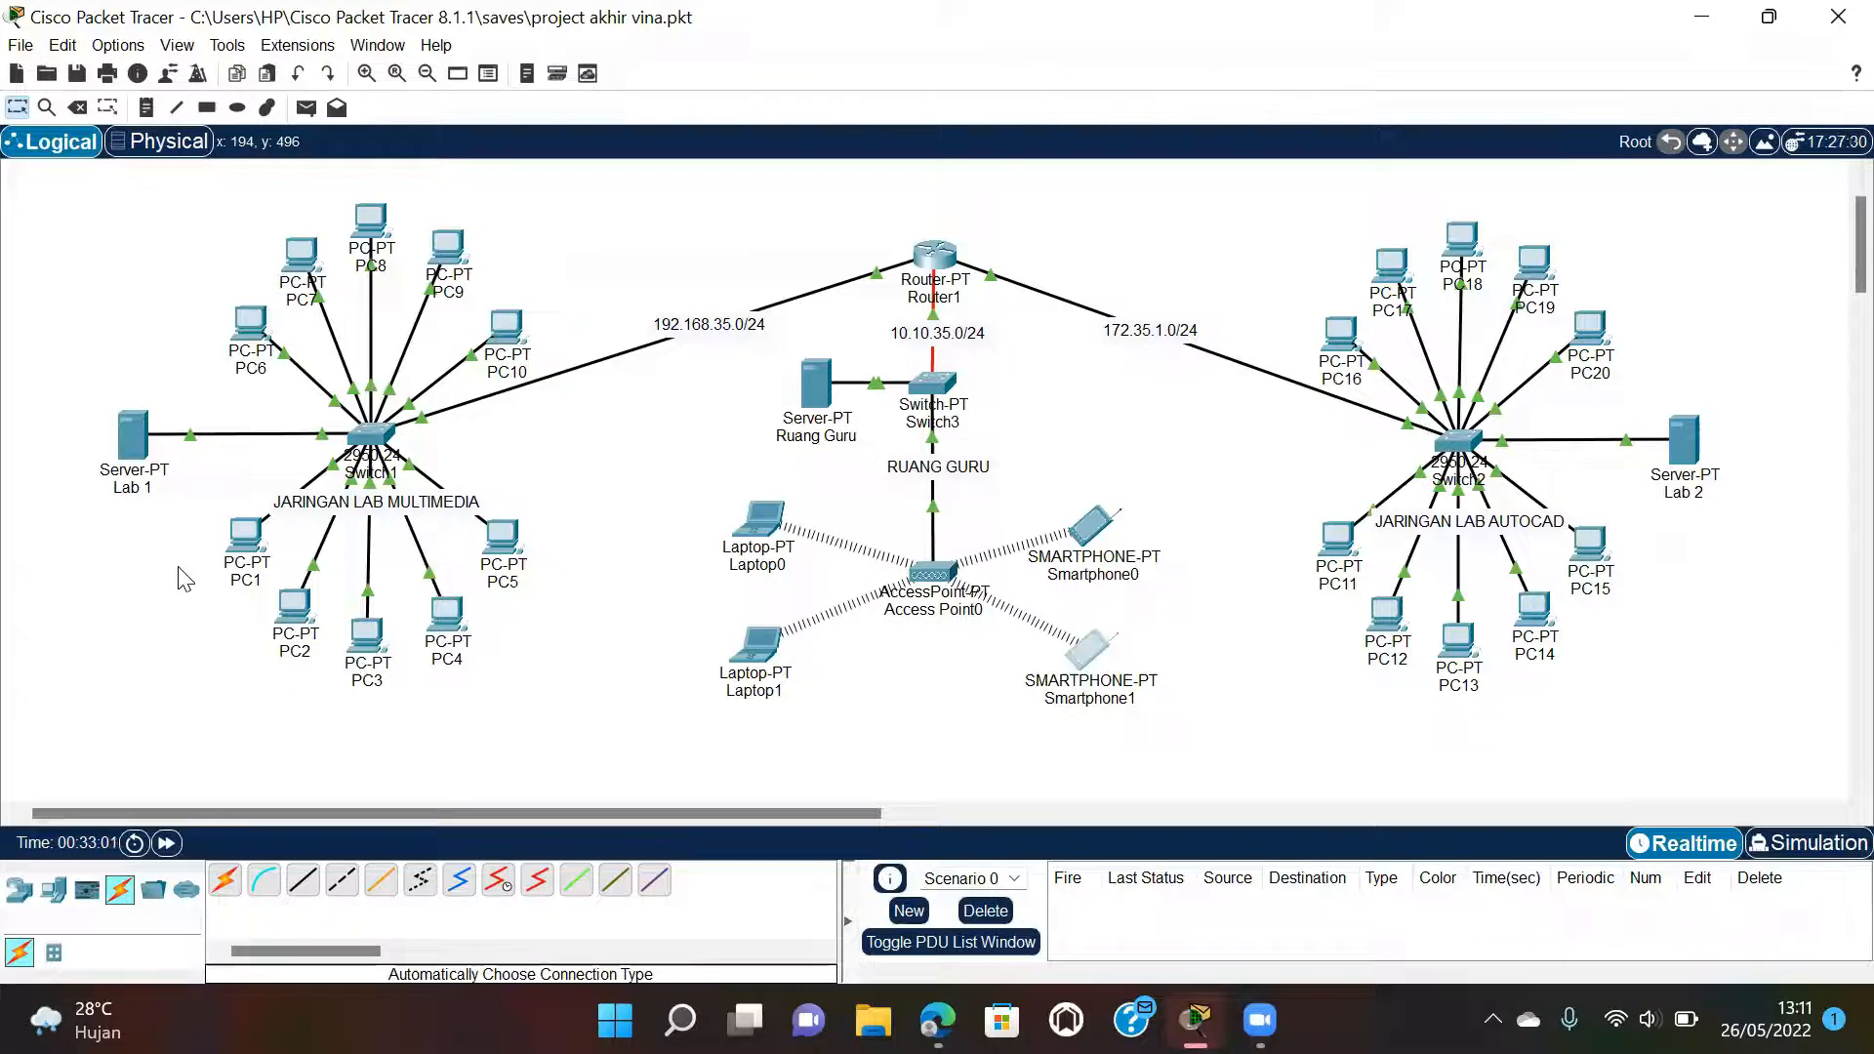
{"action": "left_click", "coordinate": [248, 538]}
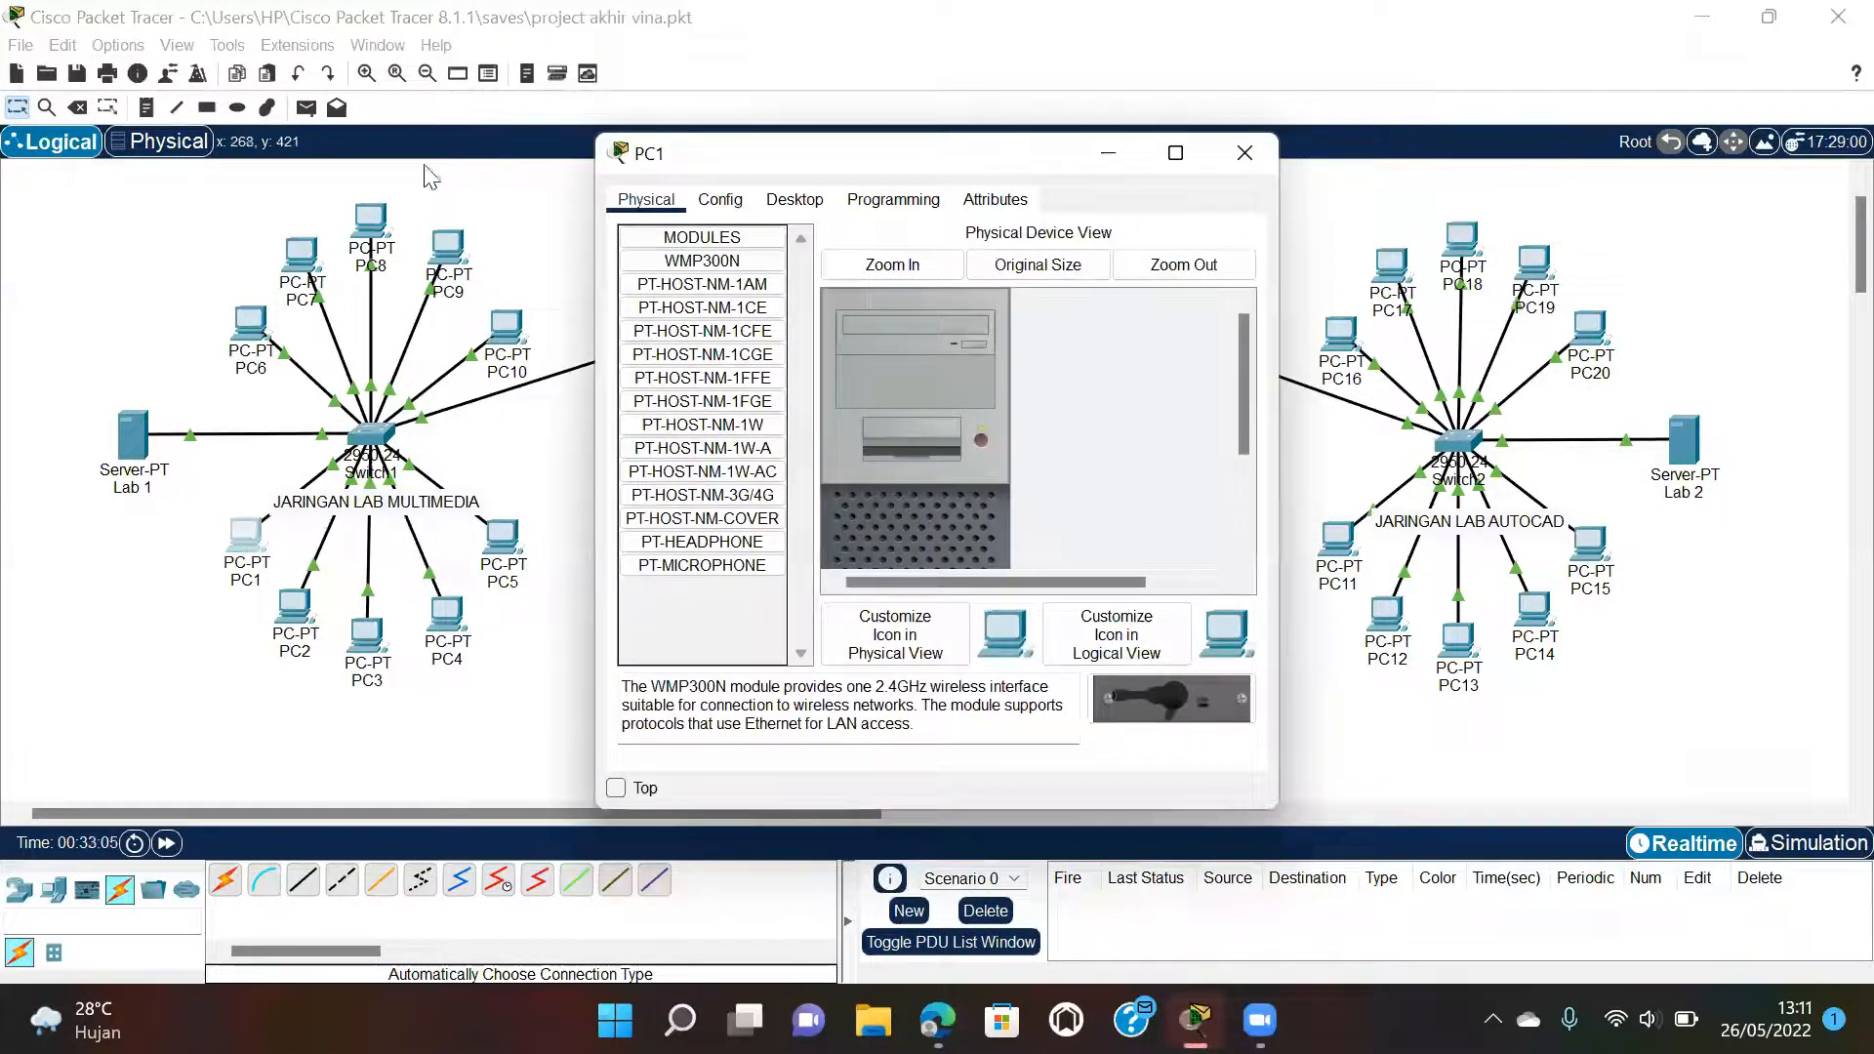
{"action": "left_click", "coordinate": [794, 199]}
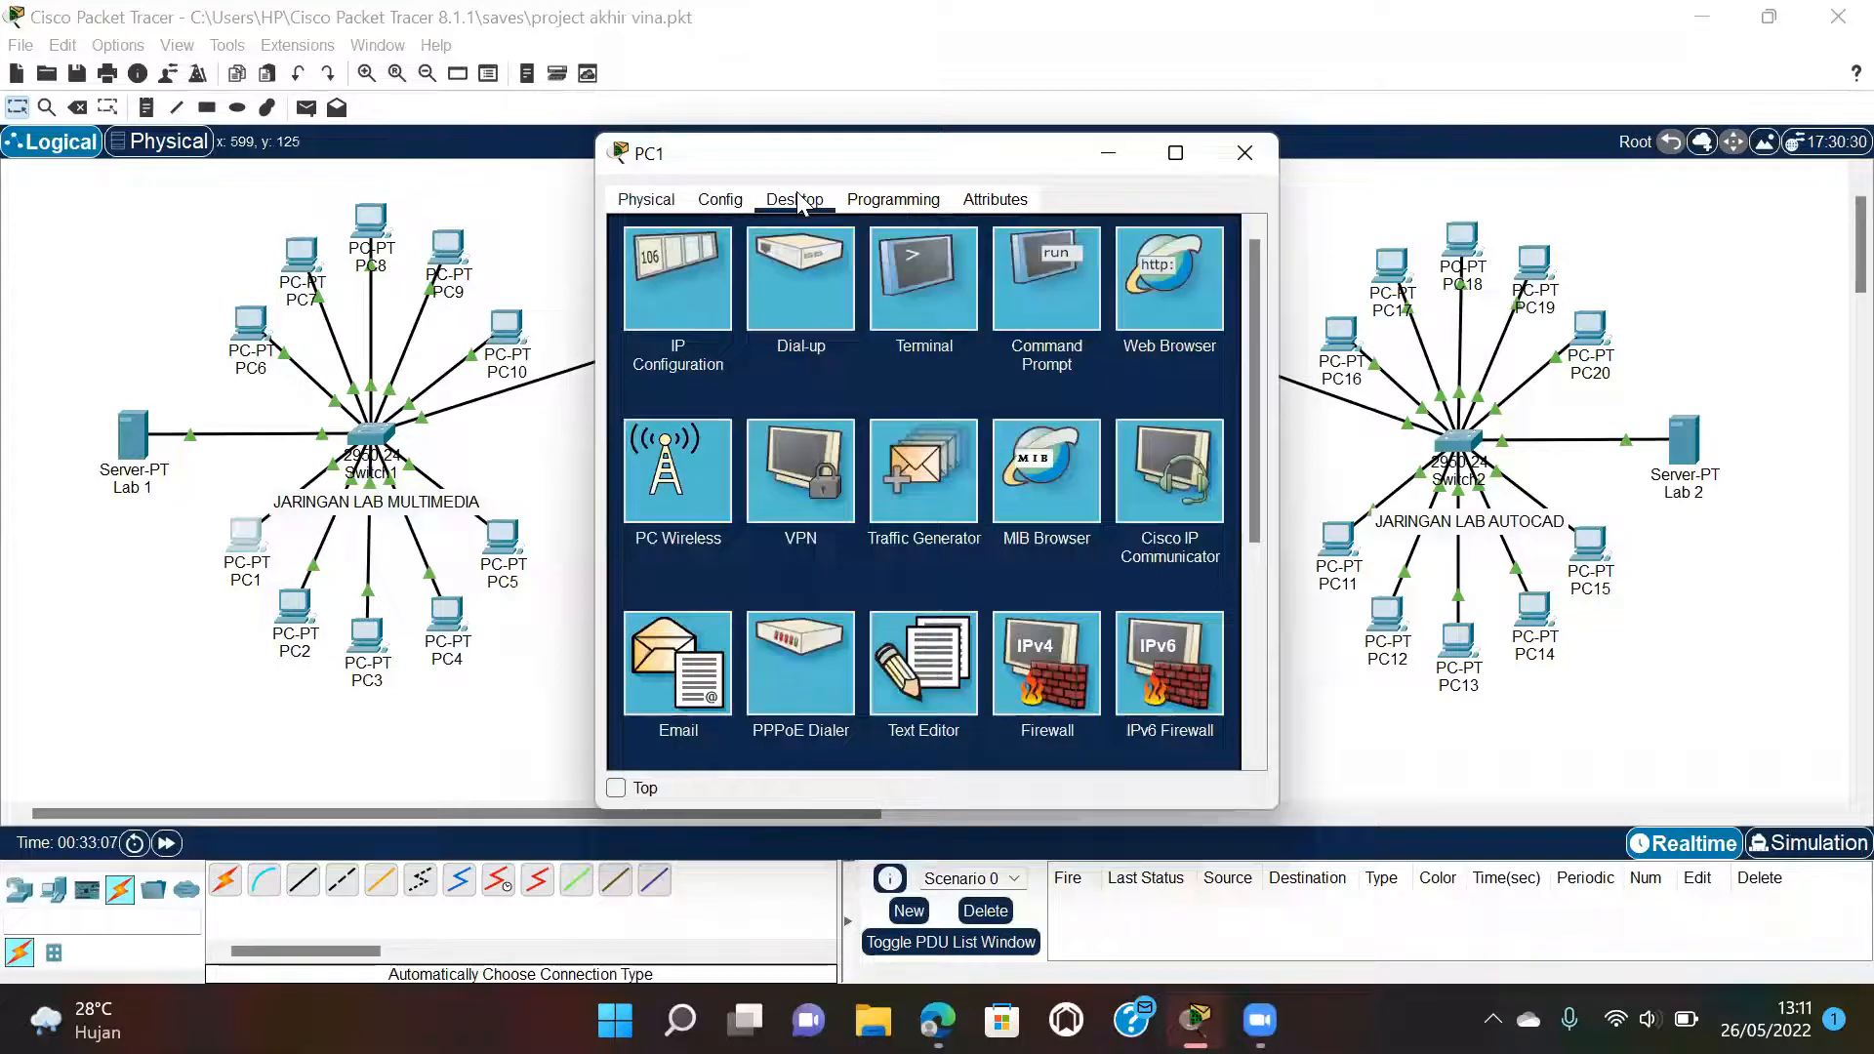
{"action": "left_click", "coordinate": [692, 295]}
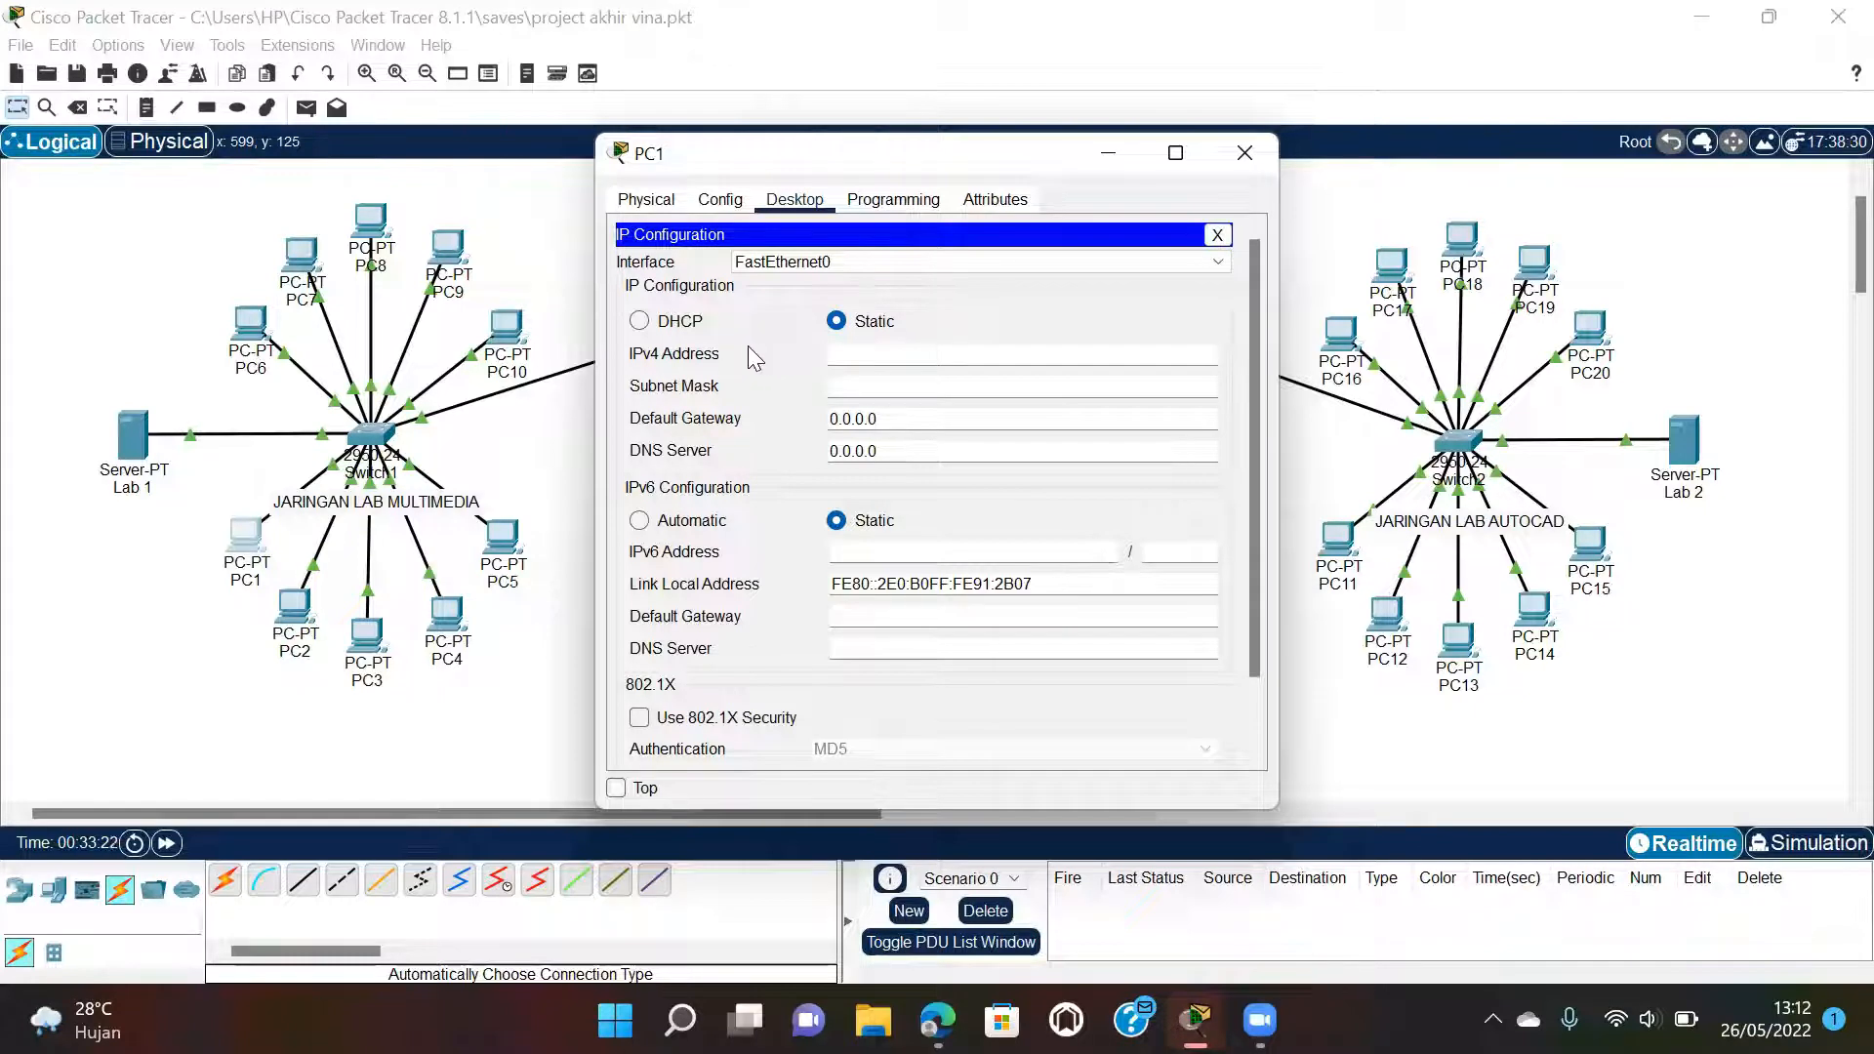
{"action": "left_click", "coordinate": [681, 330]}
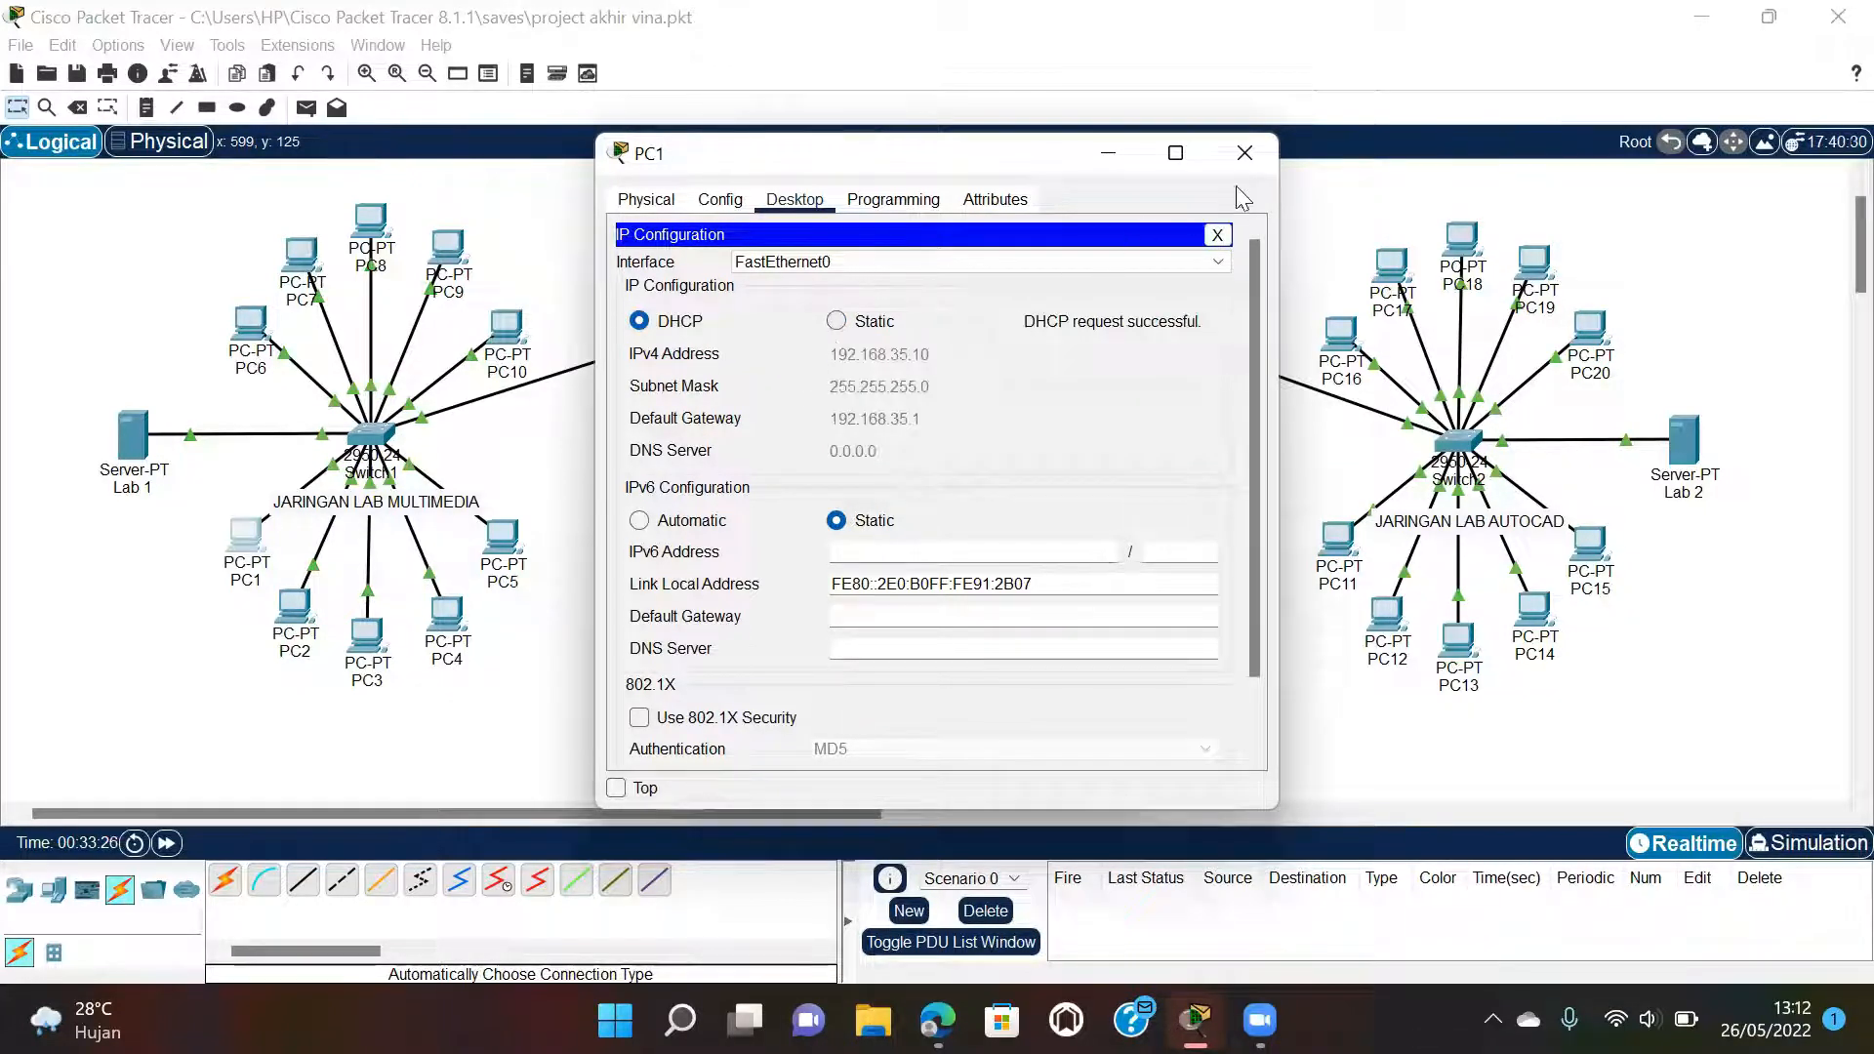
{"action": "left_click", "coordinate": [1244, 154]}
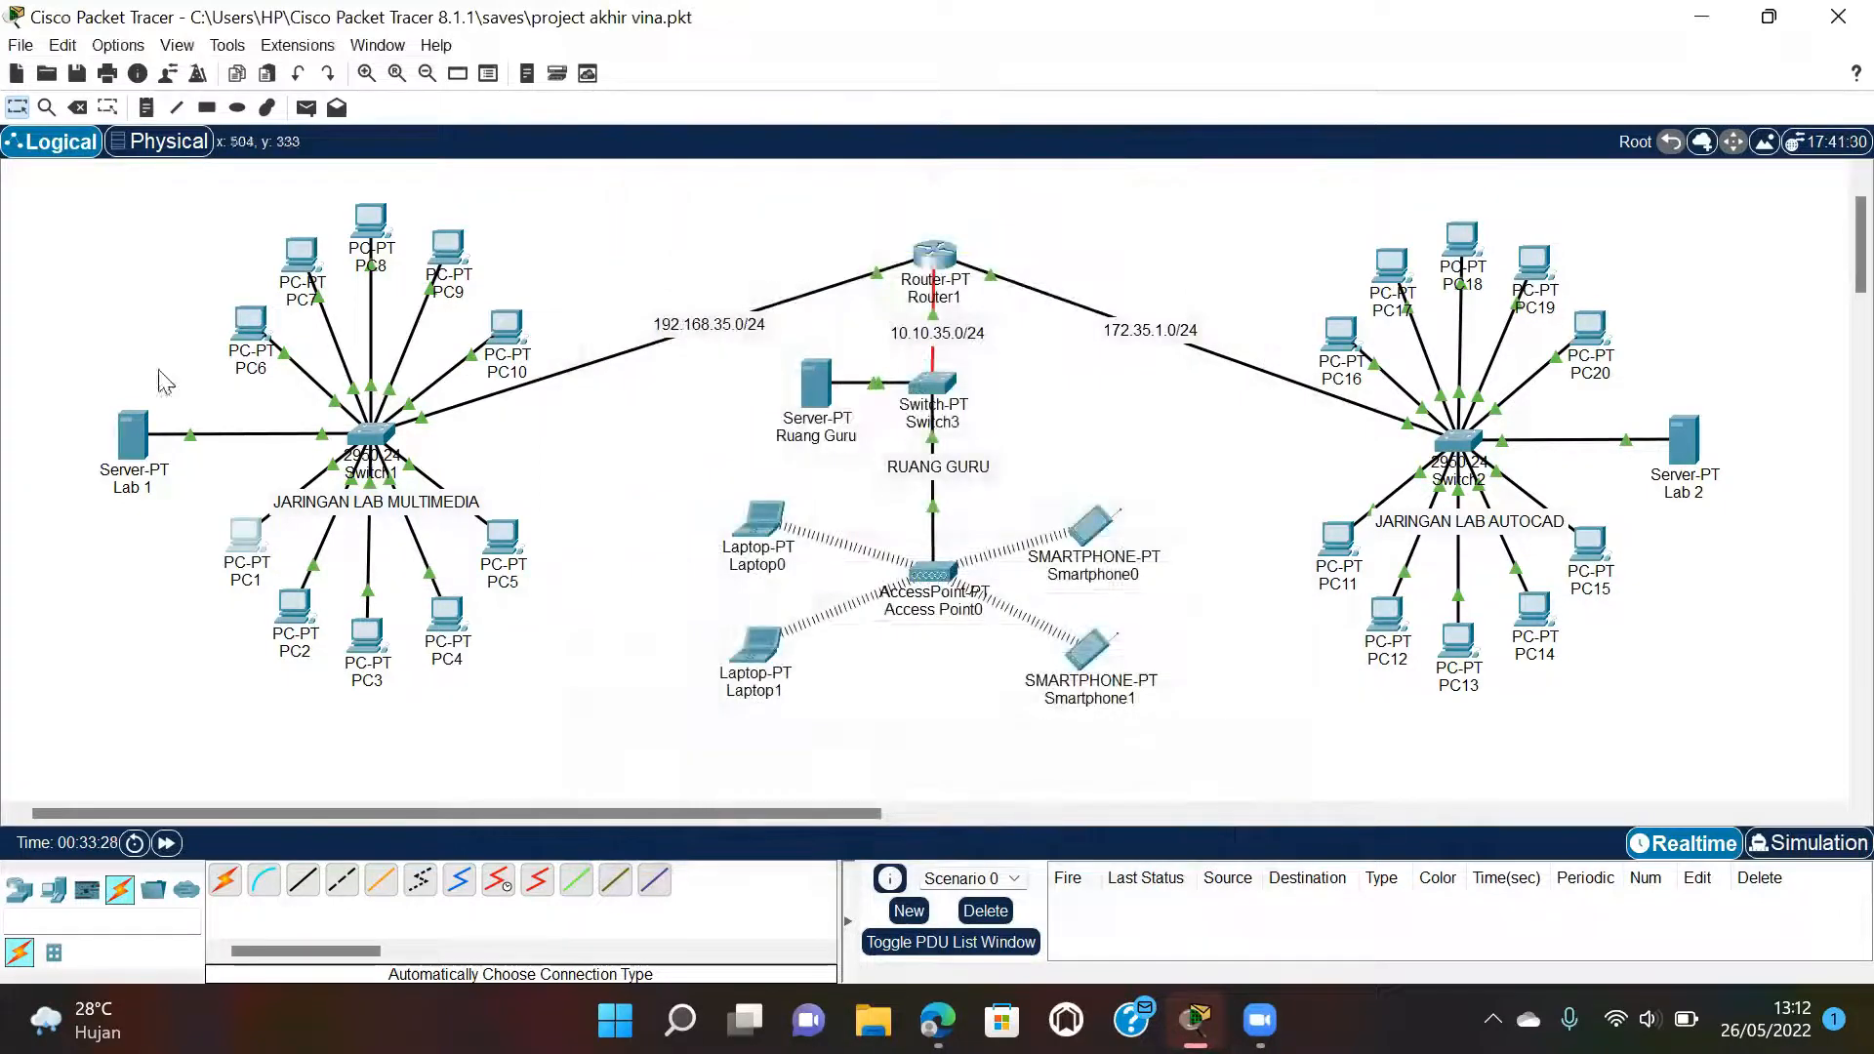
Switch PC2 and PC3 in the multimedia lab to DHCP addressing.
{"action": "left_click", "coordinate": [294, 607]}
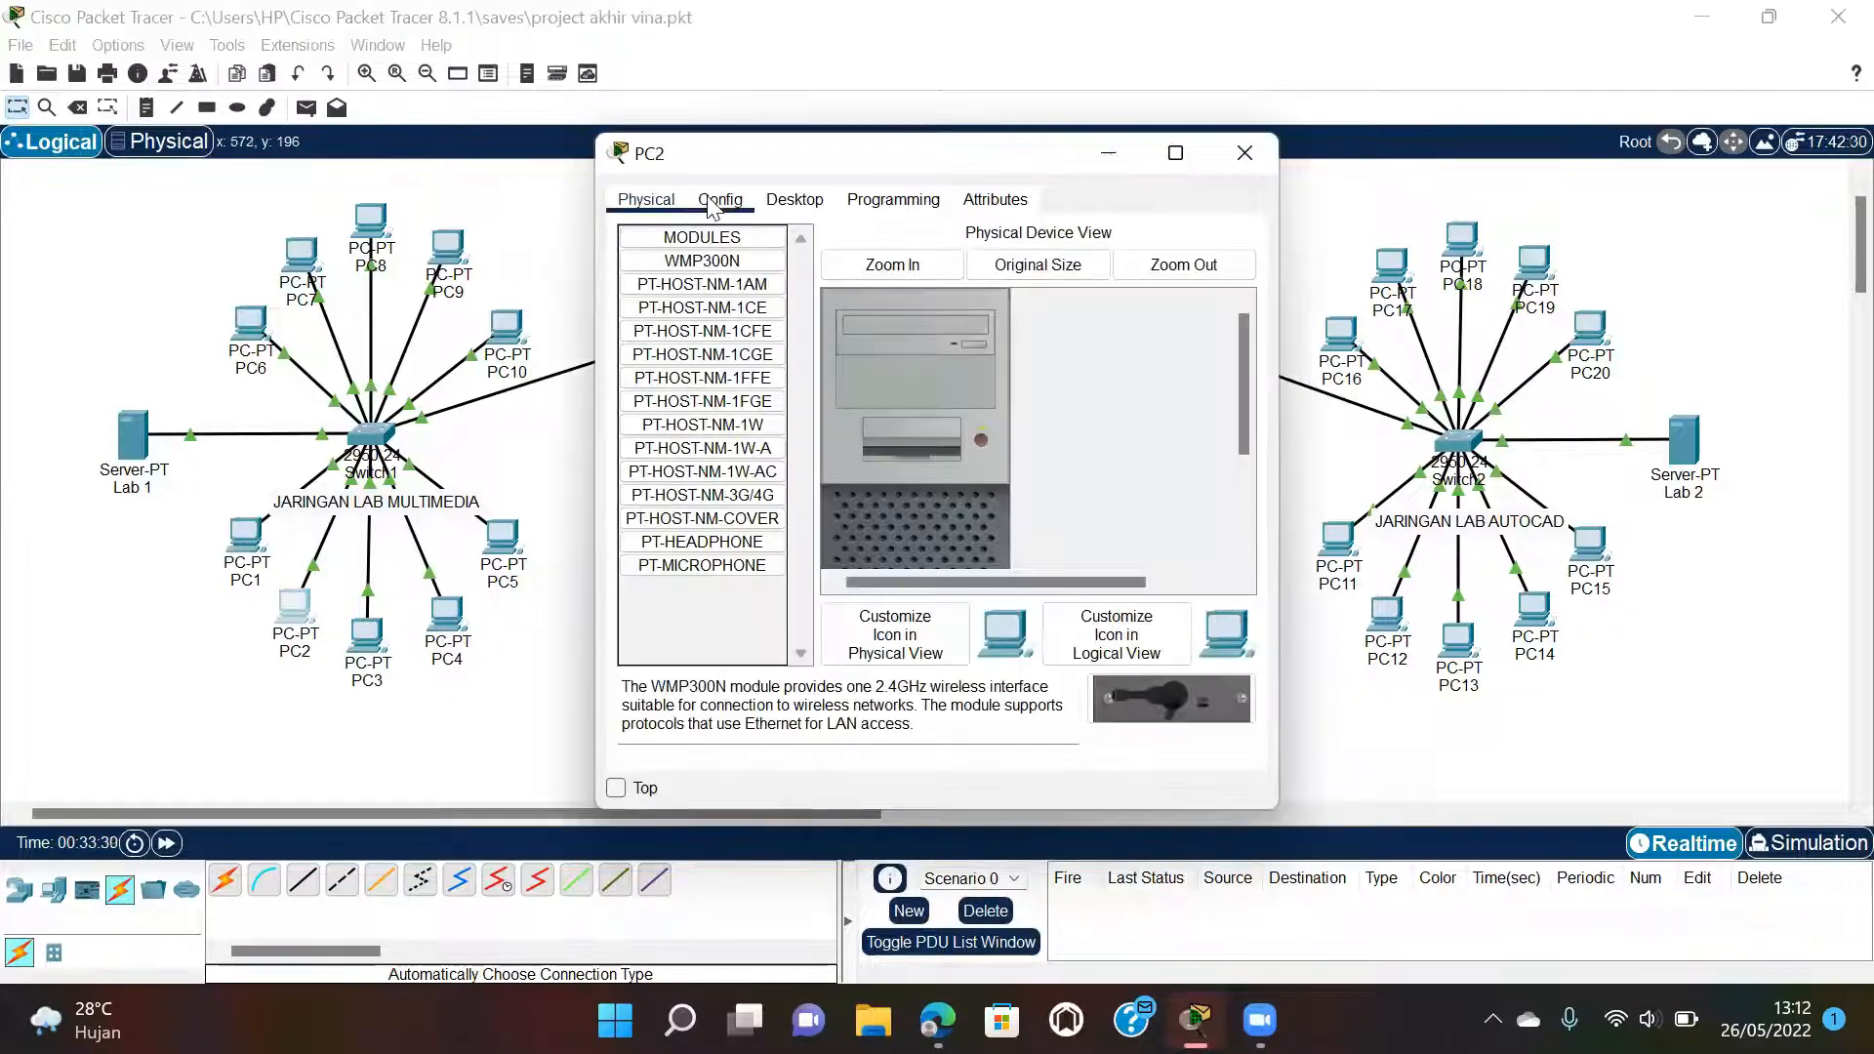
{"action": "left_click", "coordinate": [794, 200]}
{"action": "left_click", "coordinate": [683, 313]}
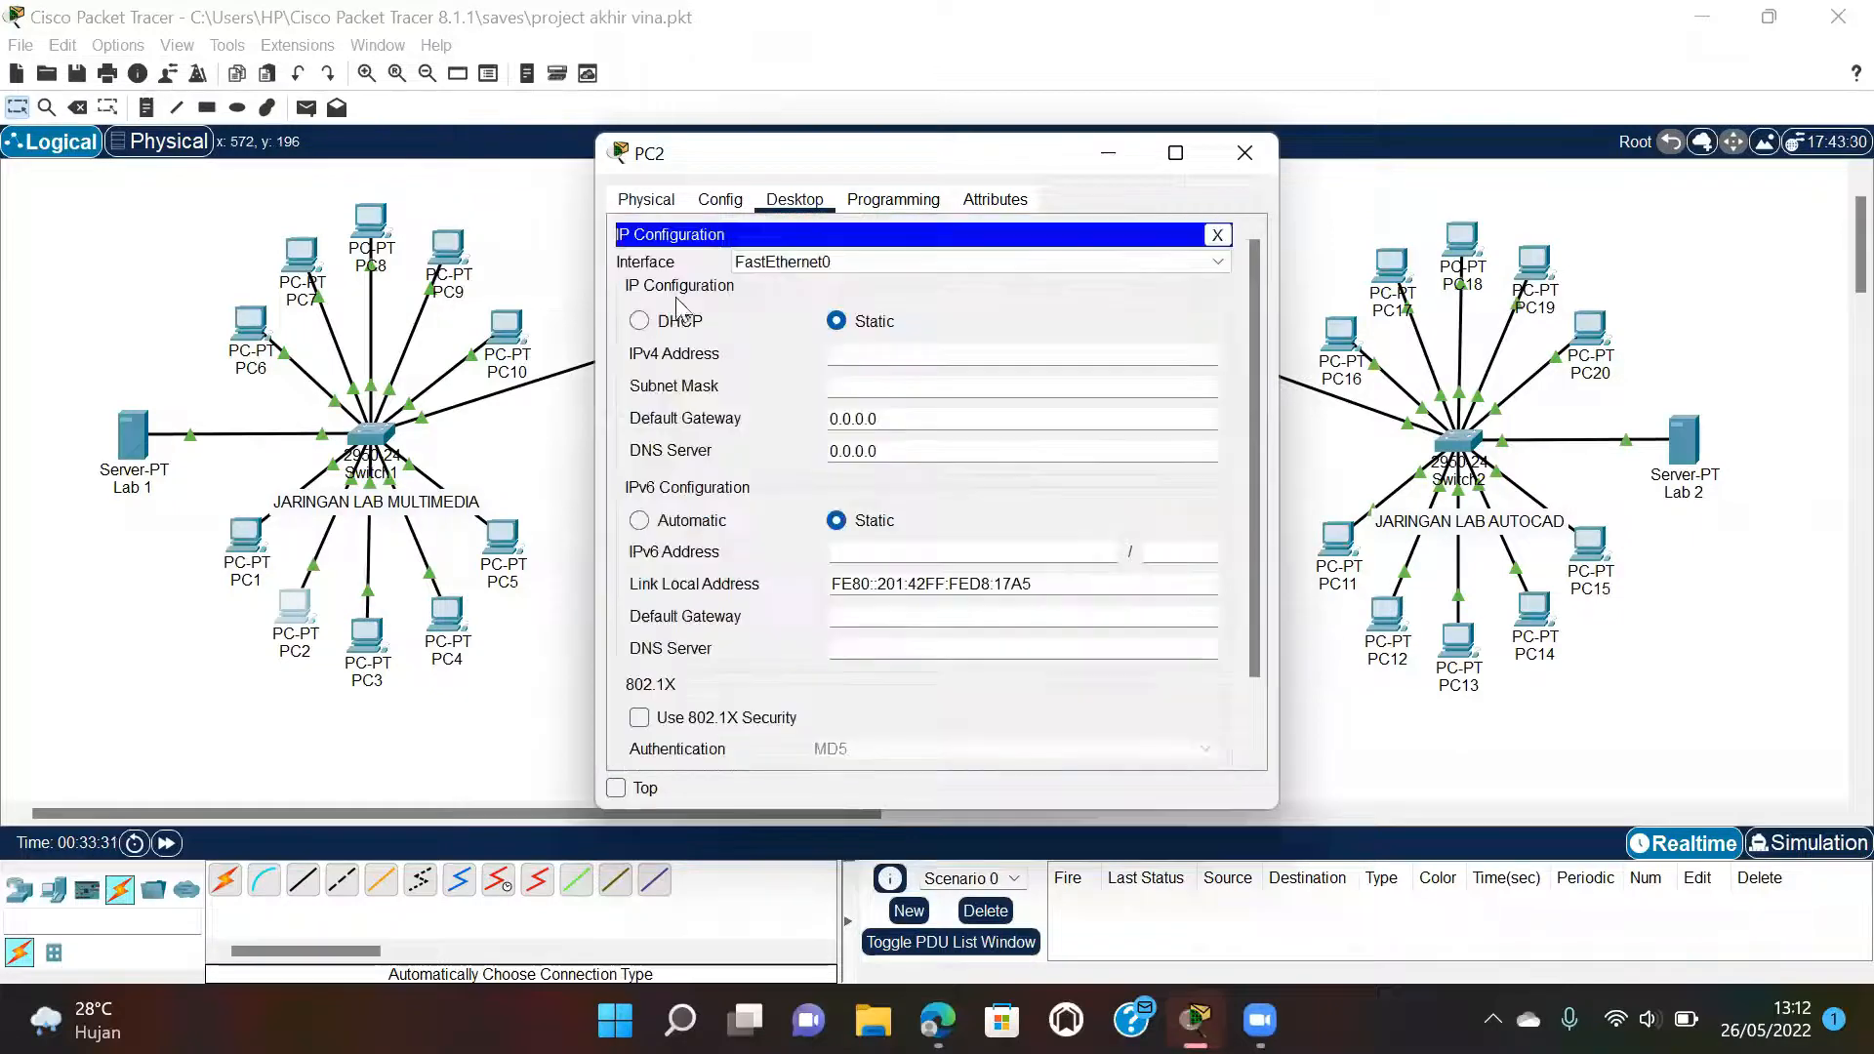
{"action": "left_click", "coordinate": [692, 323]}
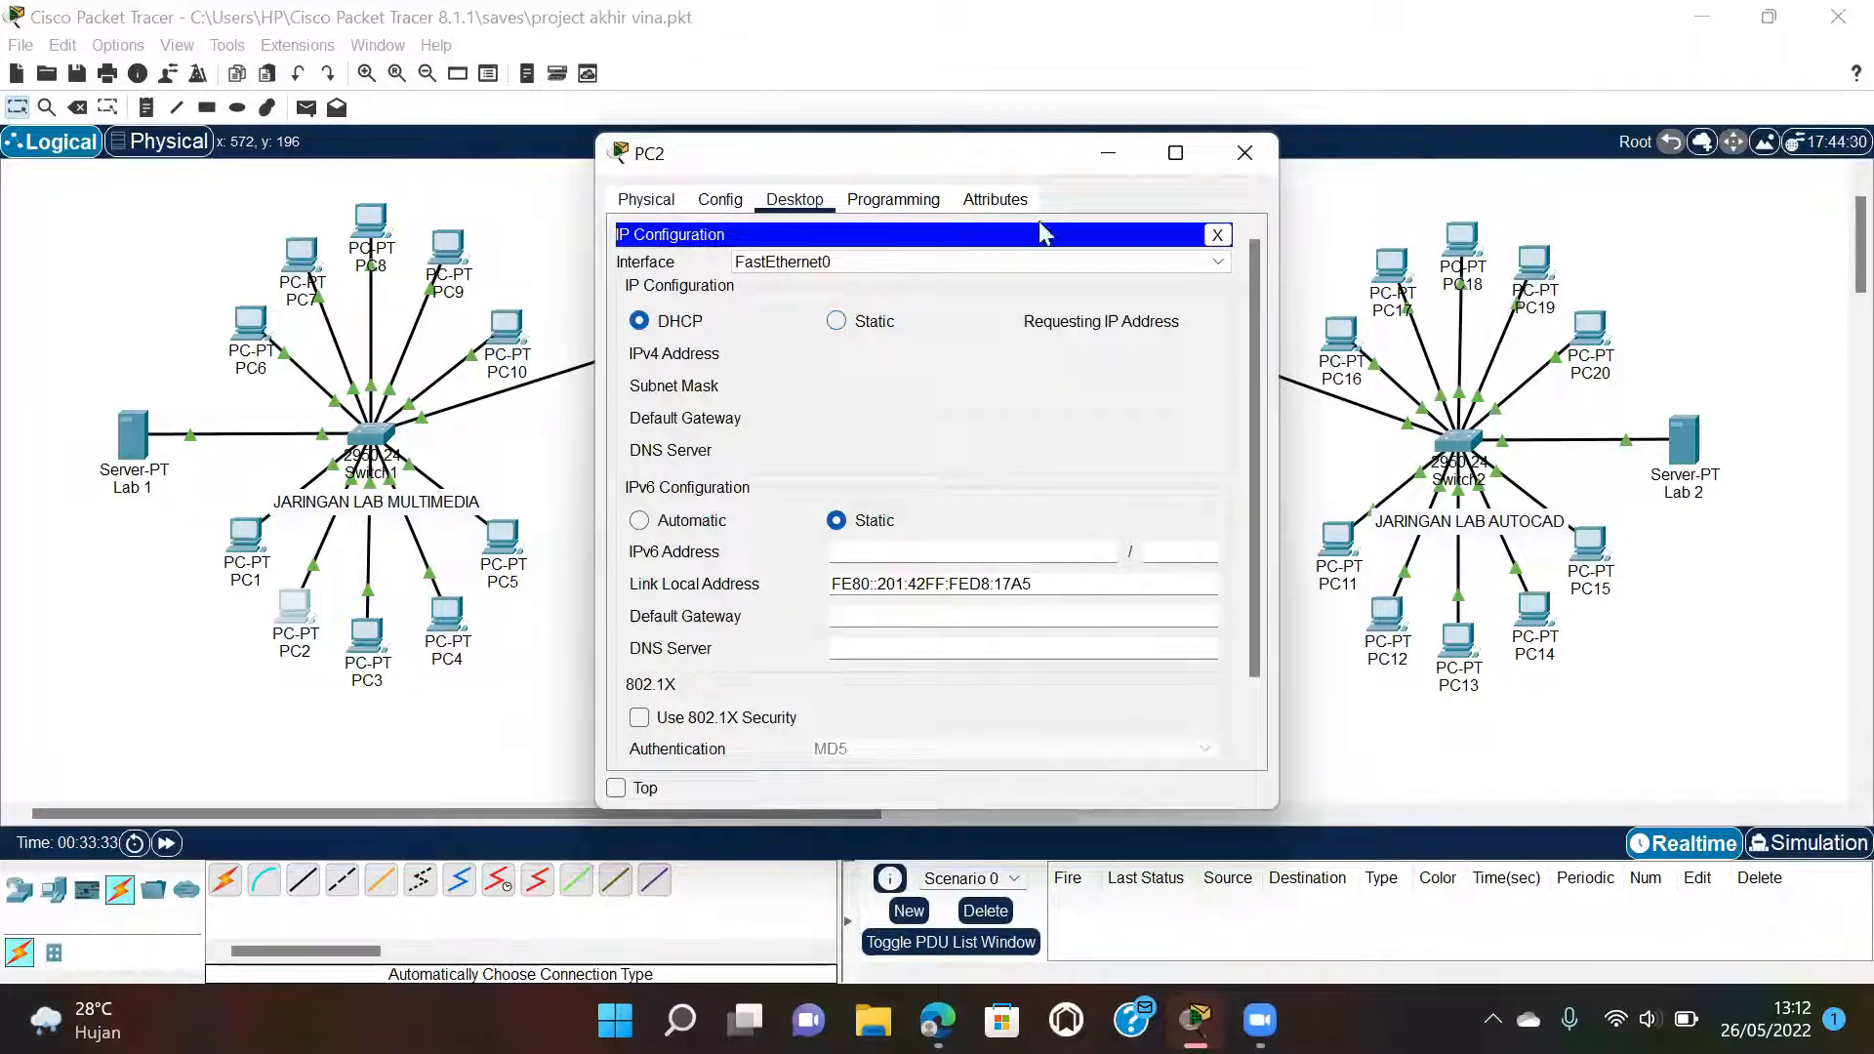
{"action": "left_click", "coordinate": [1244, 153]}
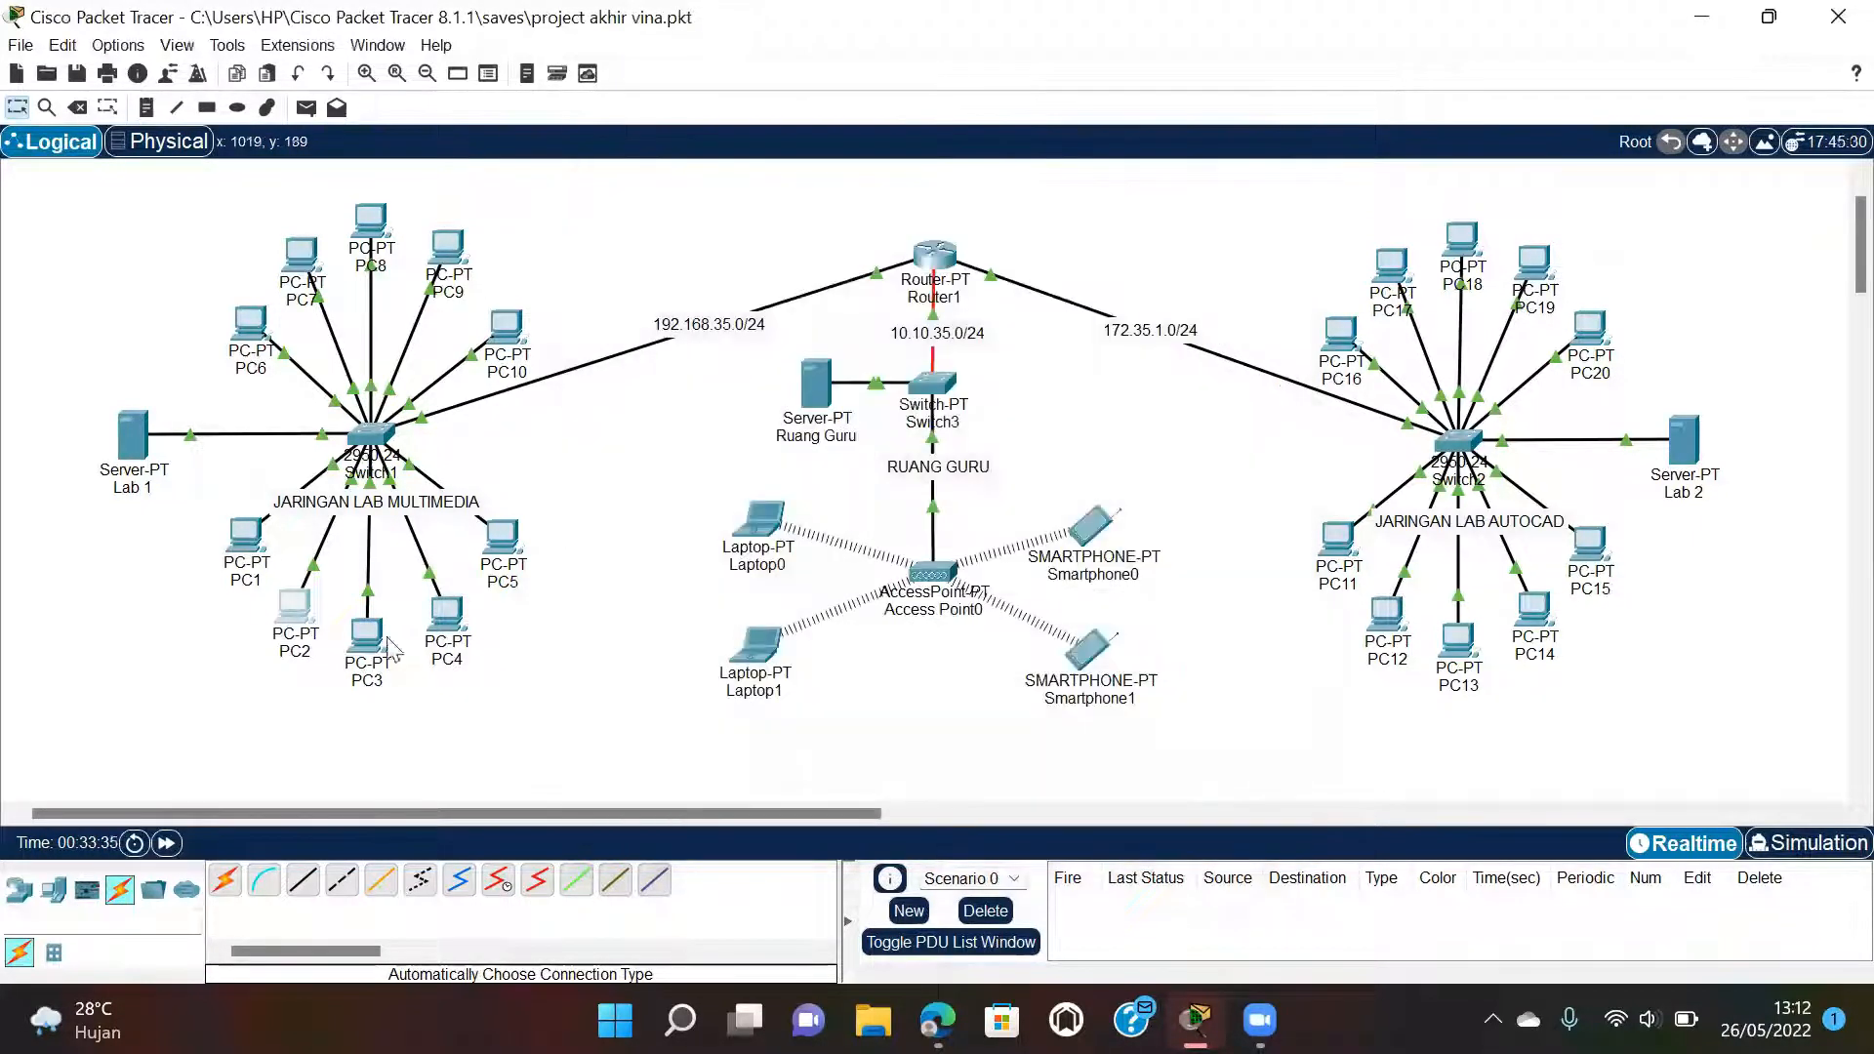
{"action": "left_click", "coordinate": [367, 636]}
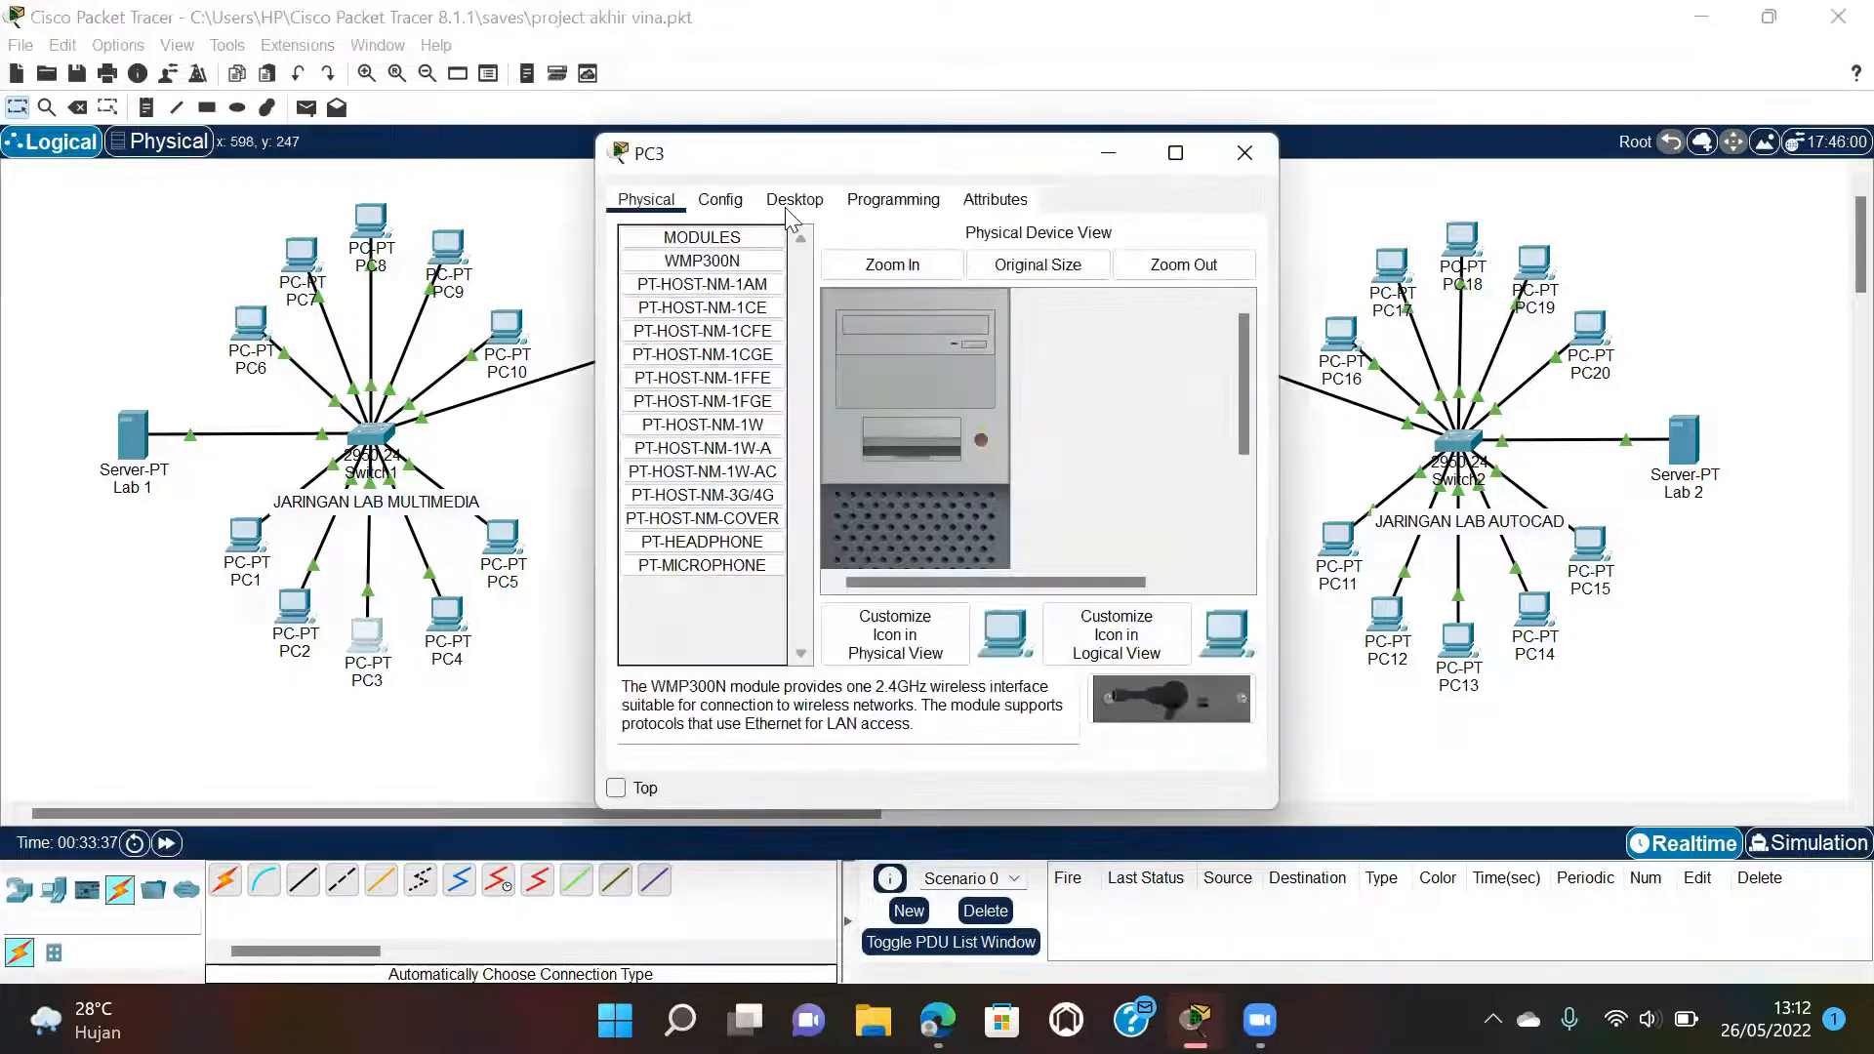
{"action": "left_click", "coordinate": [796, 199]}
{"action": "left_click", "coordinate": [712, 276]}
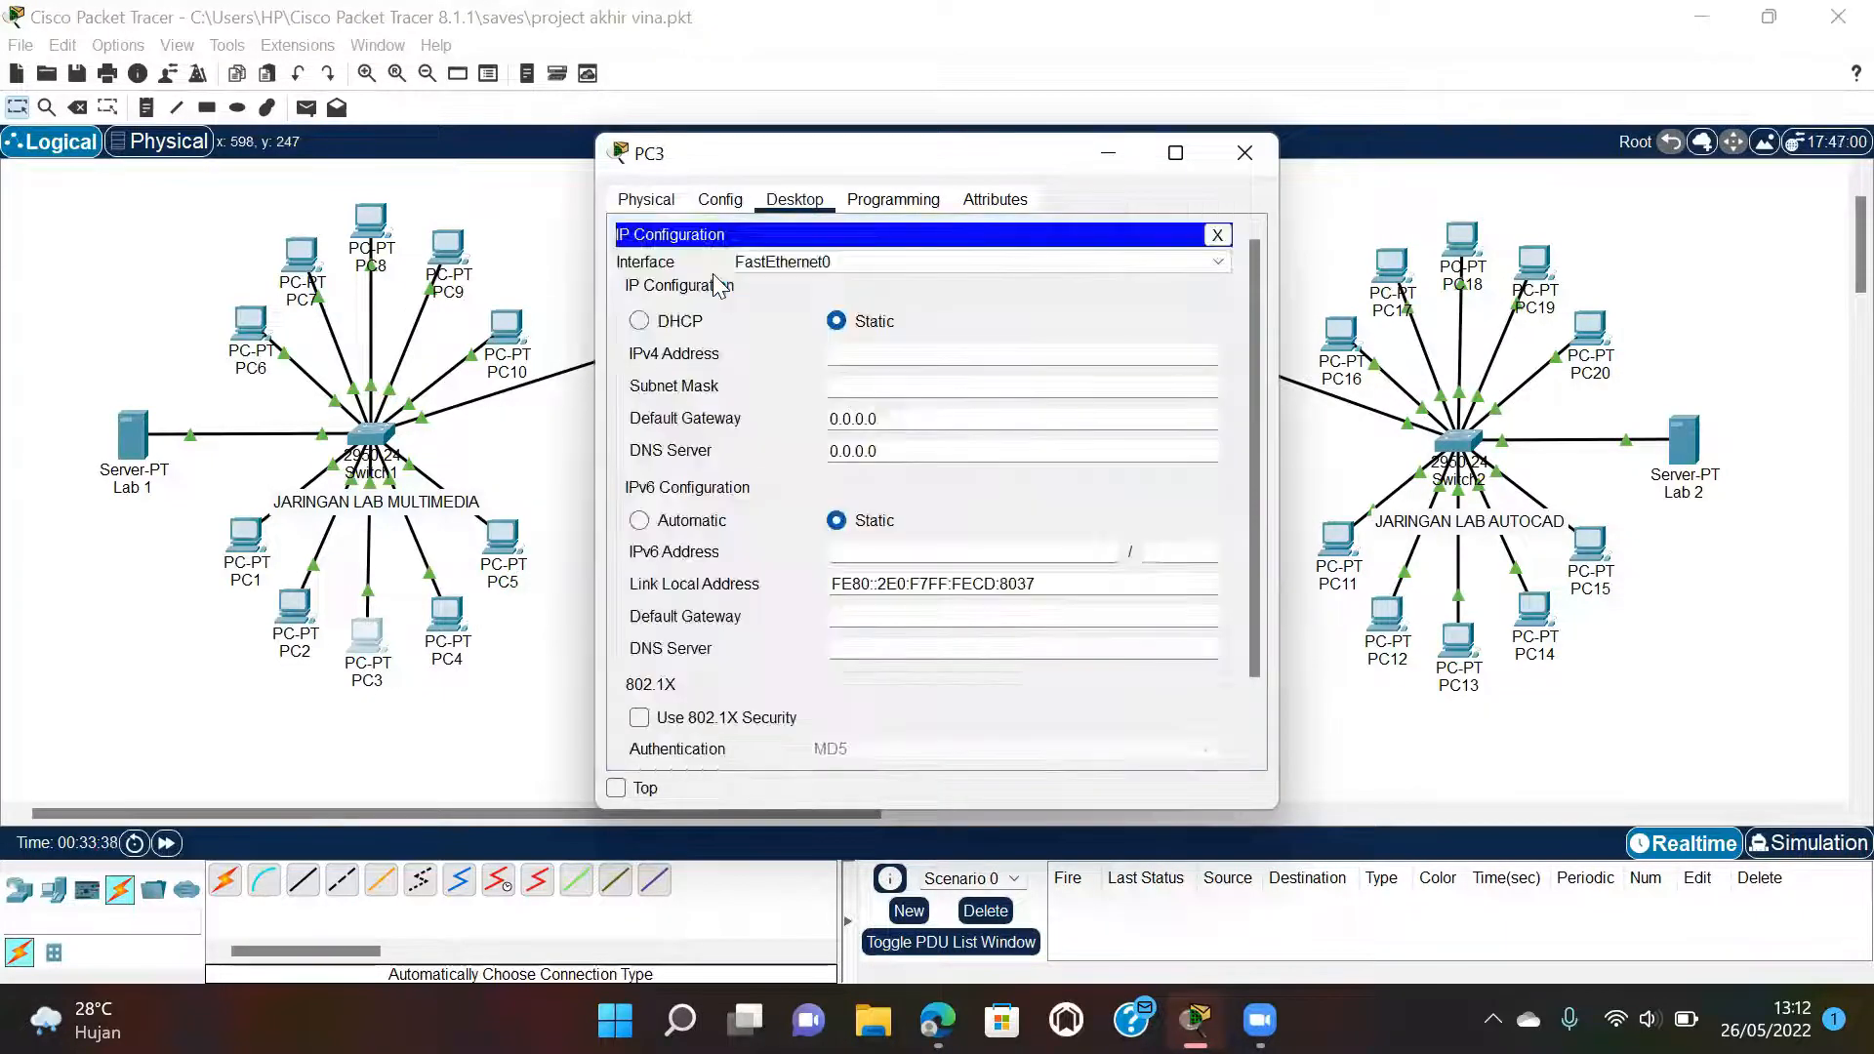
{"action": "left_click", "coordinate": [683, 321]}
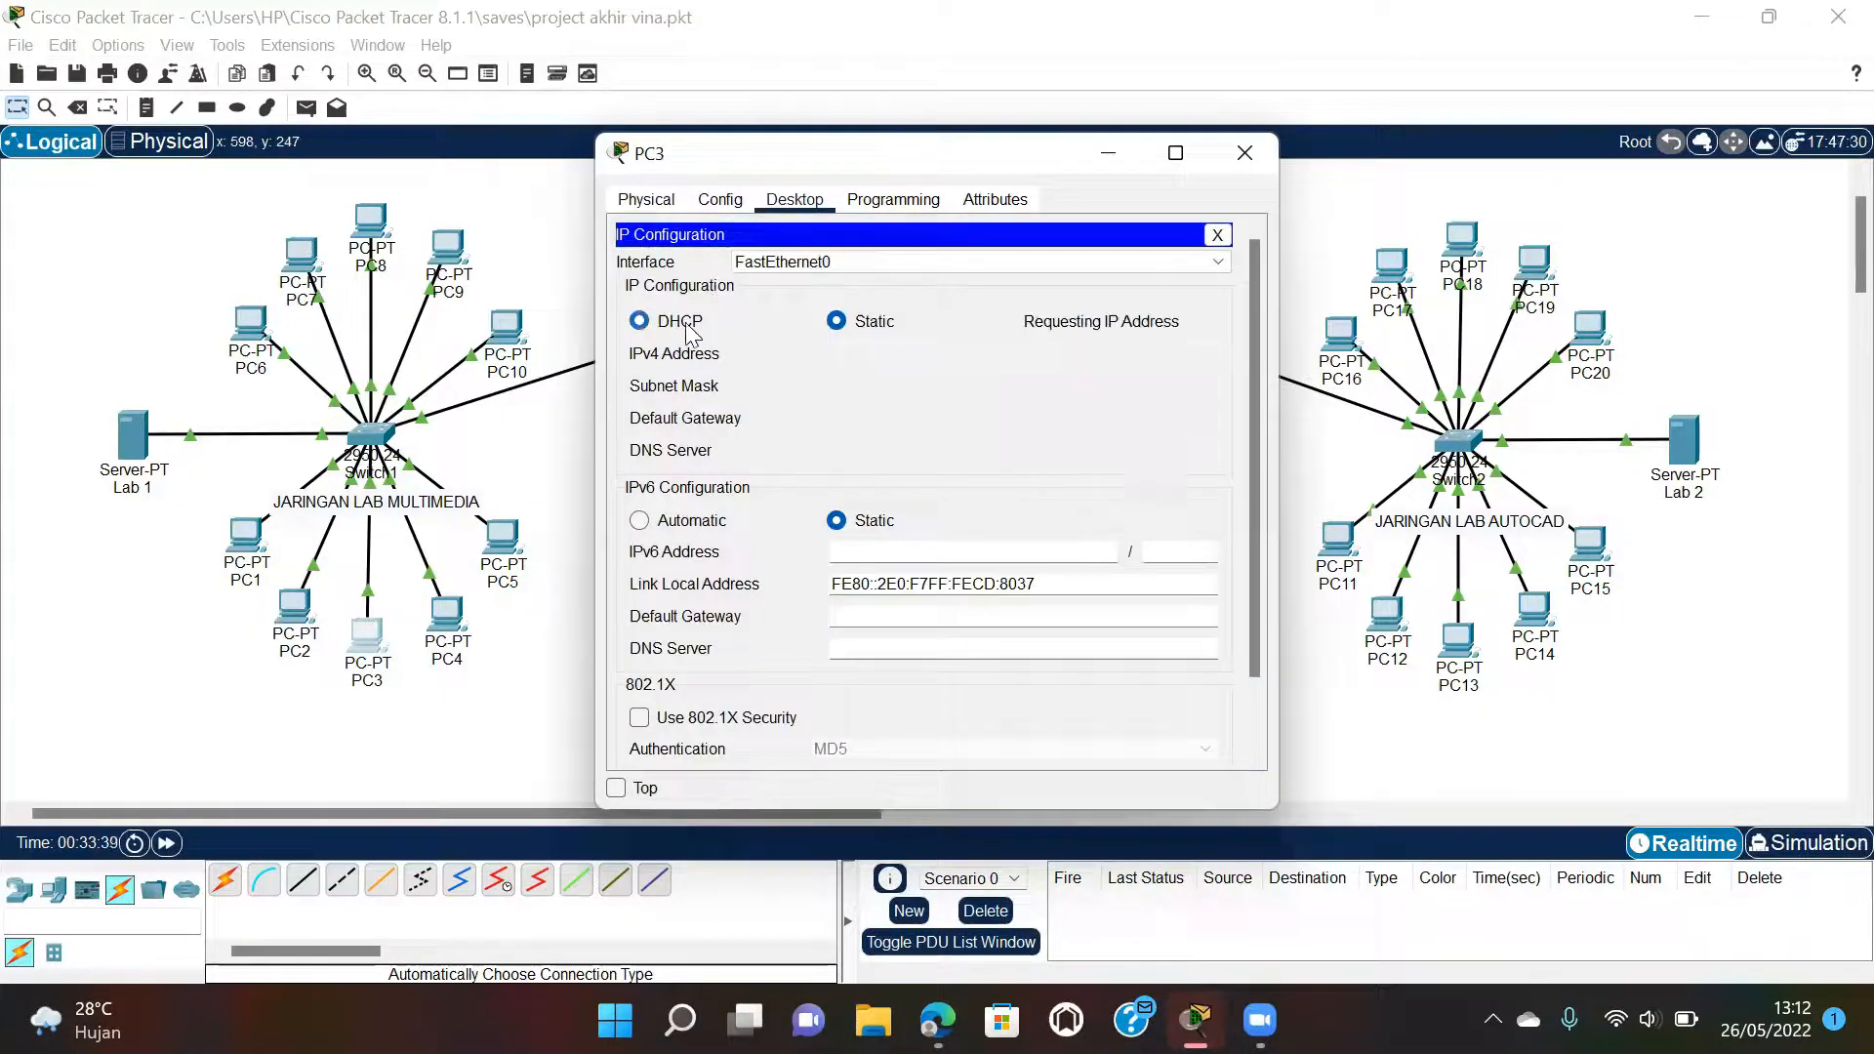
{"action": "left_click", "coordinate": [1245, 153]}
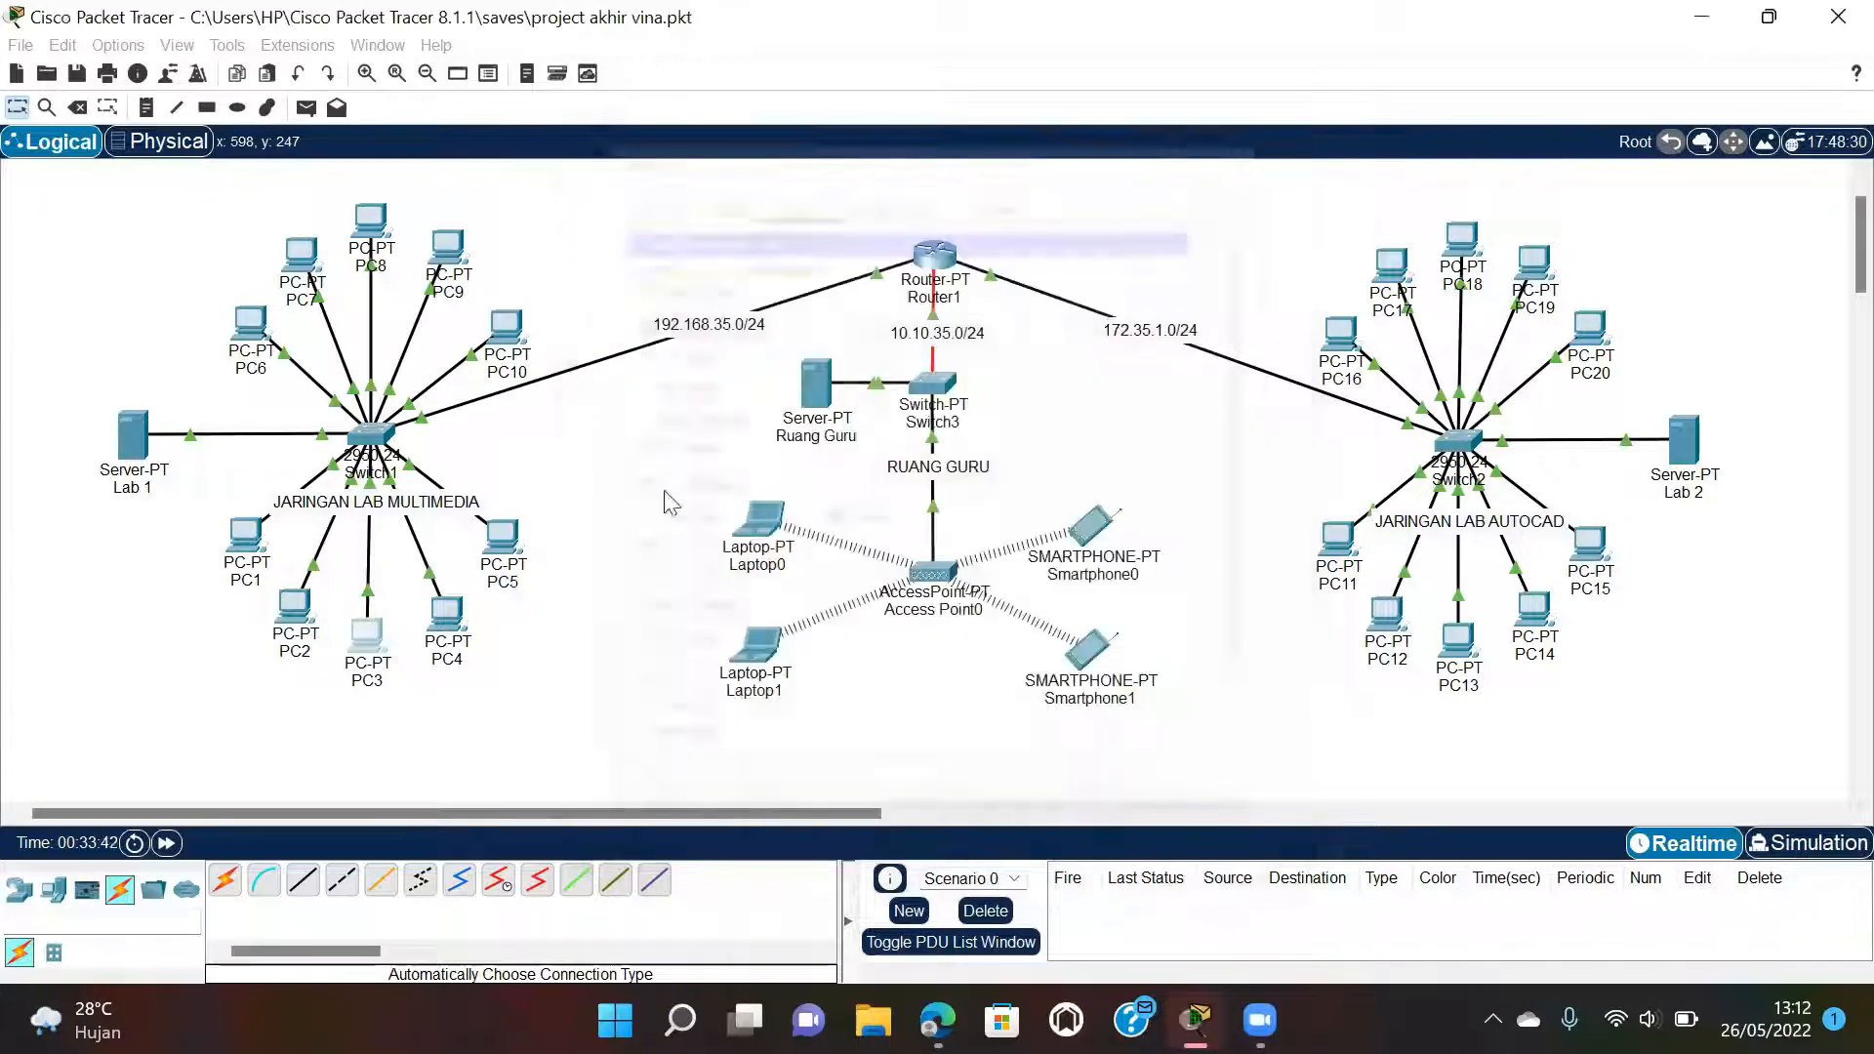
Switch PC4 and PC5 to DHCP, receiving 192.168.35.13 and 192.168.35.14.
{"action": "left_click", "coordinate": [448, 612]}
{"action": "left_click", "coordinate": [798, 198]}
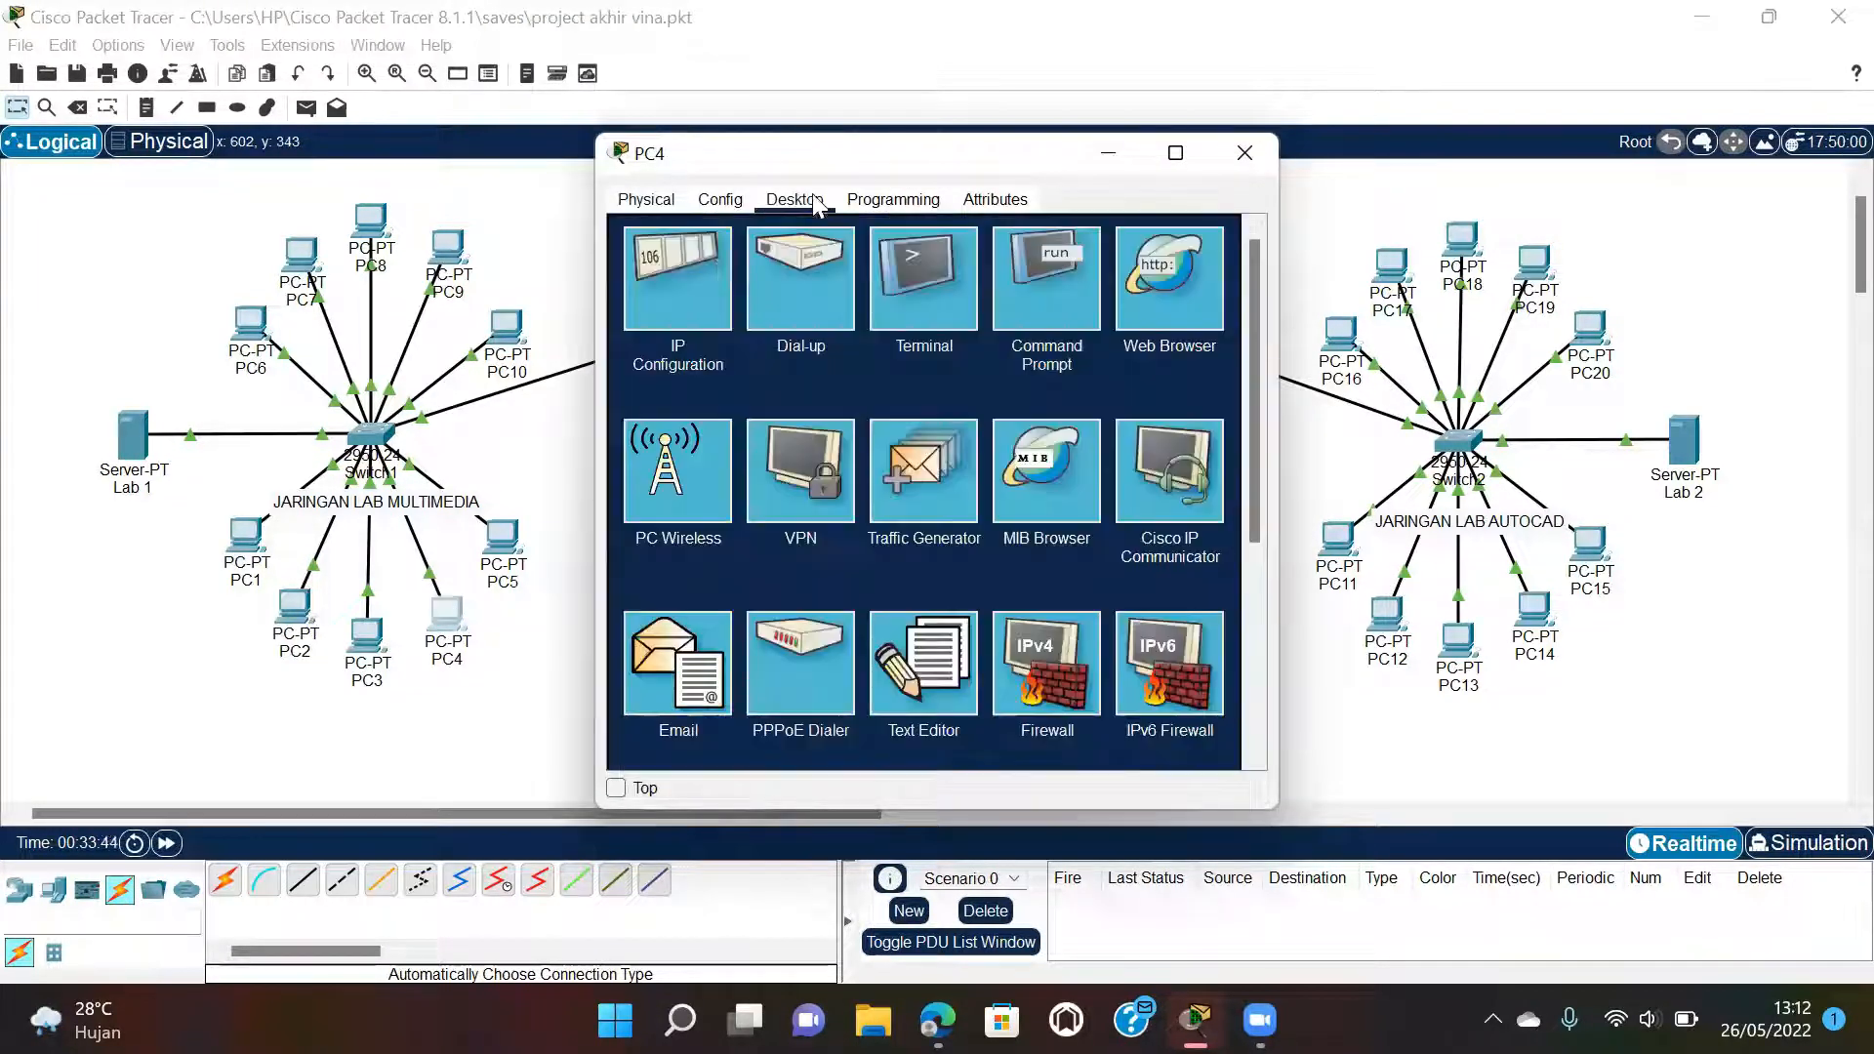
{"action": "left_click", "coordinate": [680, 284]}
{"action": "left_click", "coordinate": [663, 326]}
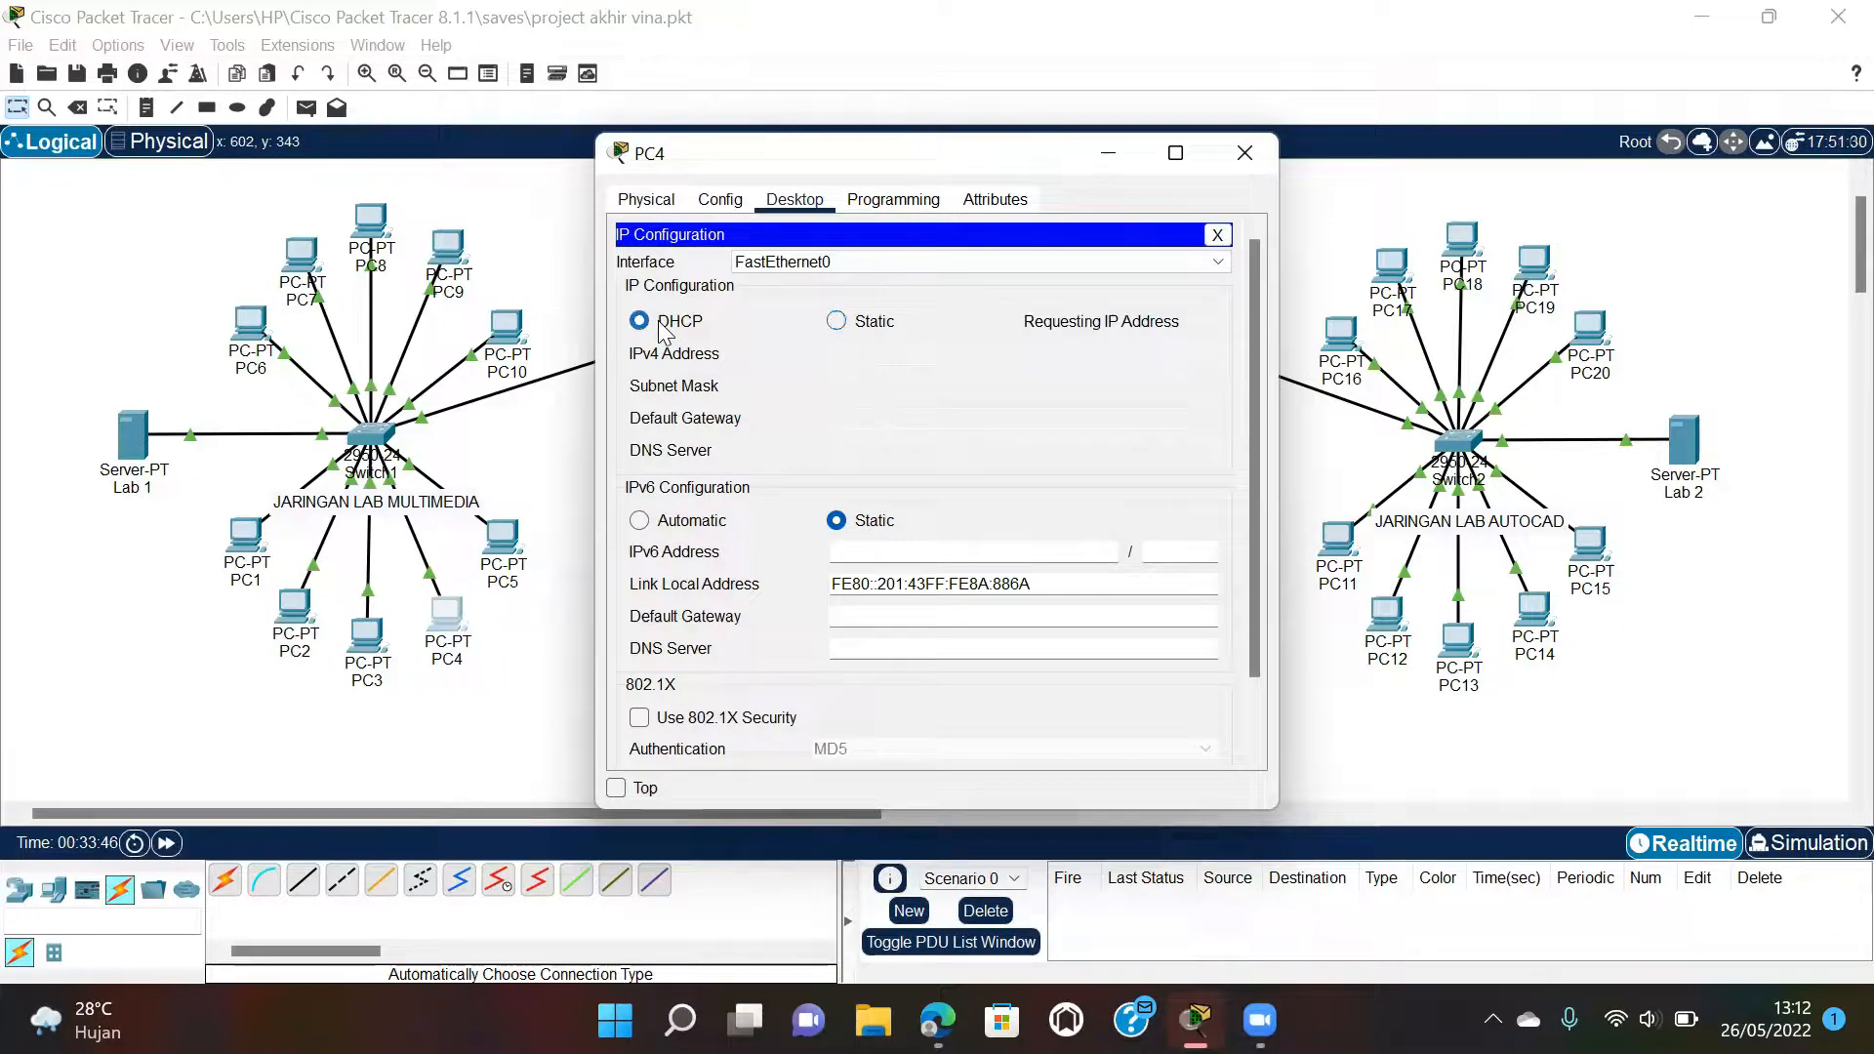
{"action": "left_click", "coordinate": [1243, 154]}
{"action": "left_click", "coordinate": [502, 550]}
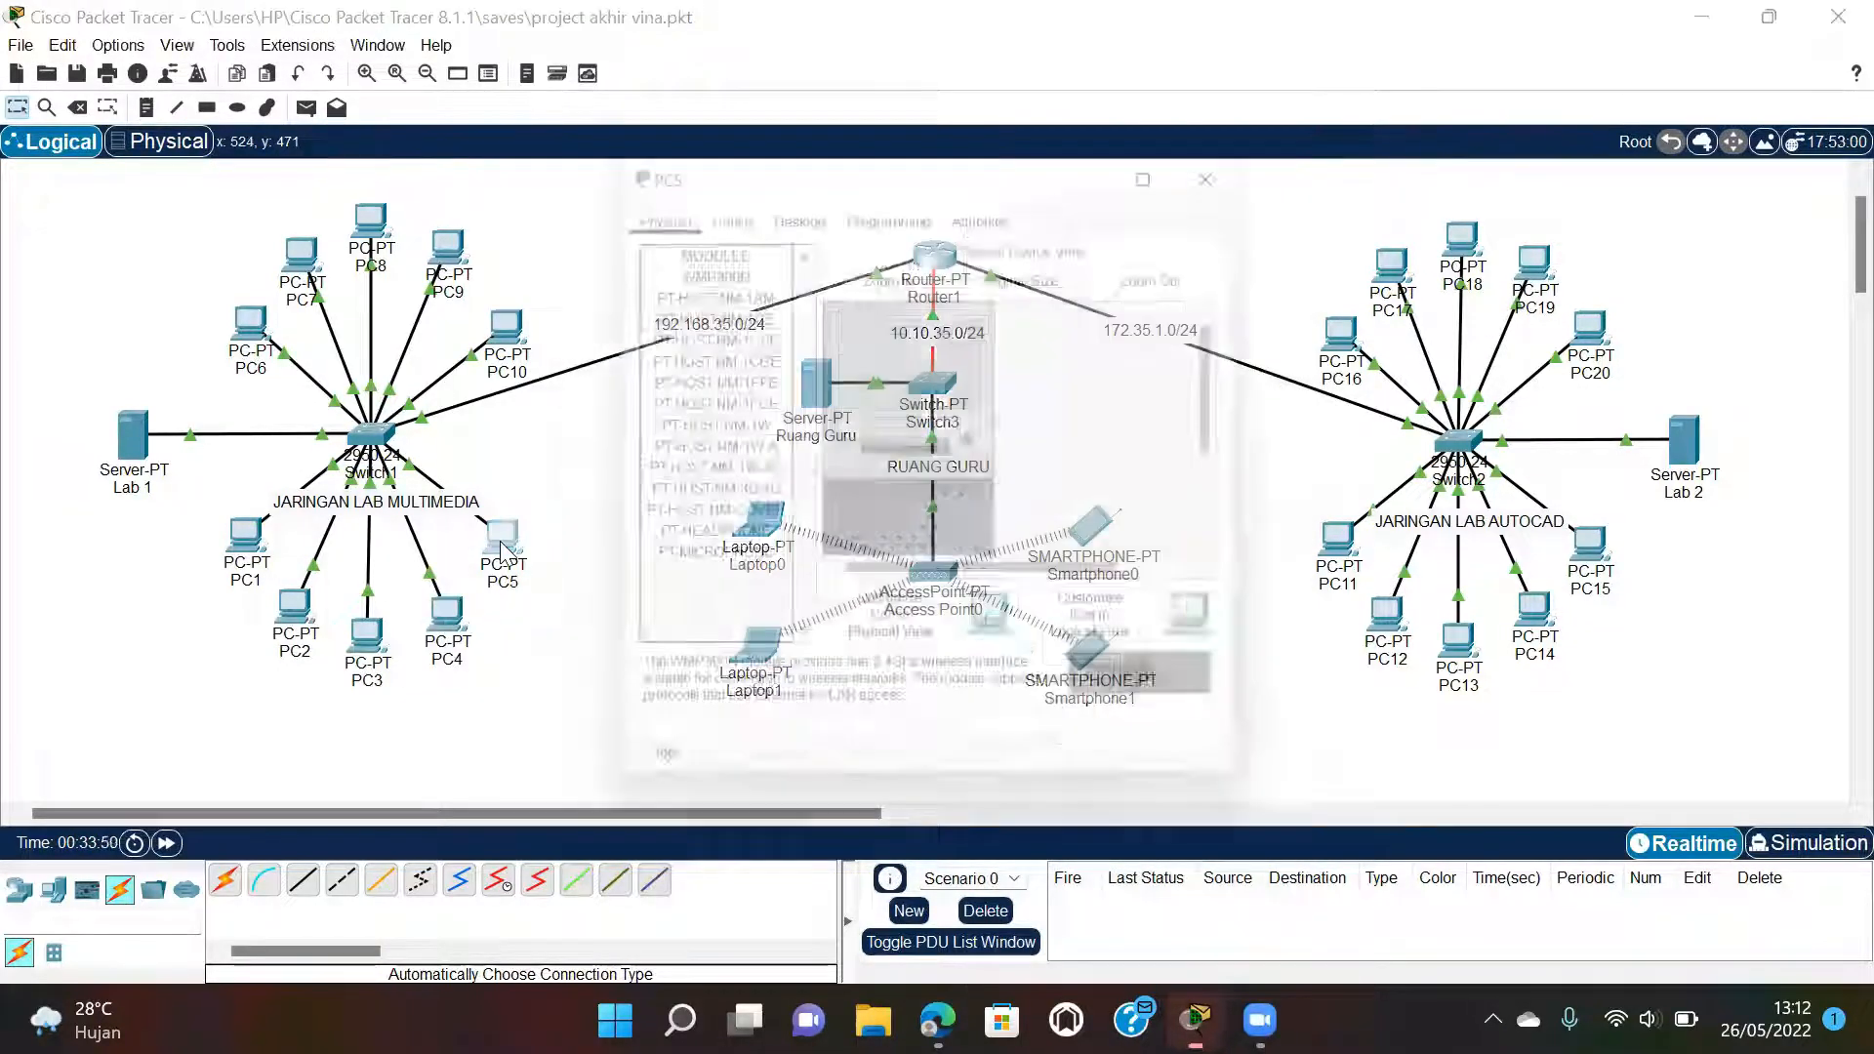
{"action": "left_click", "coordinate": [794, 199]}
{"action": "left_click", "coordinate": [685, 279]}
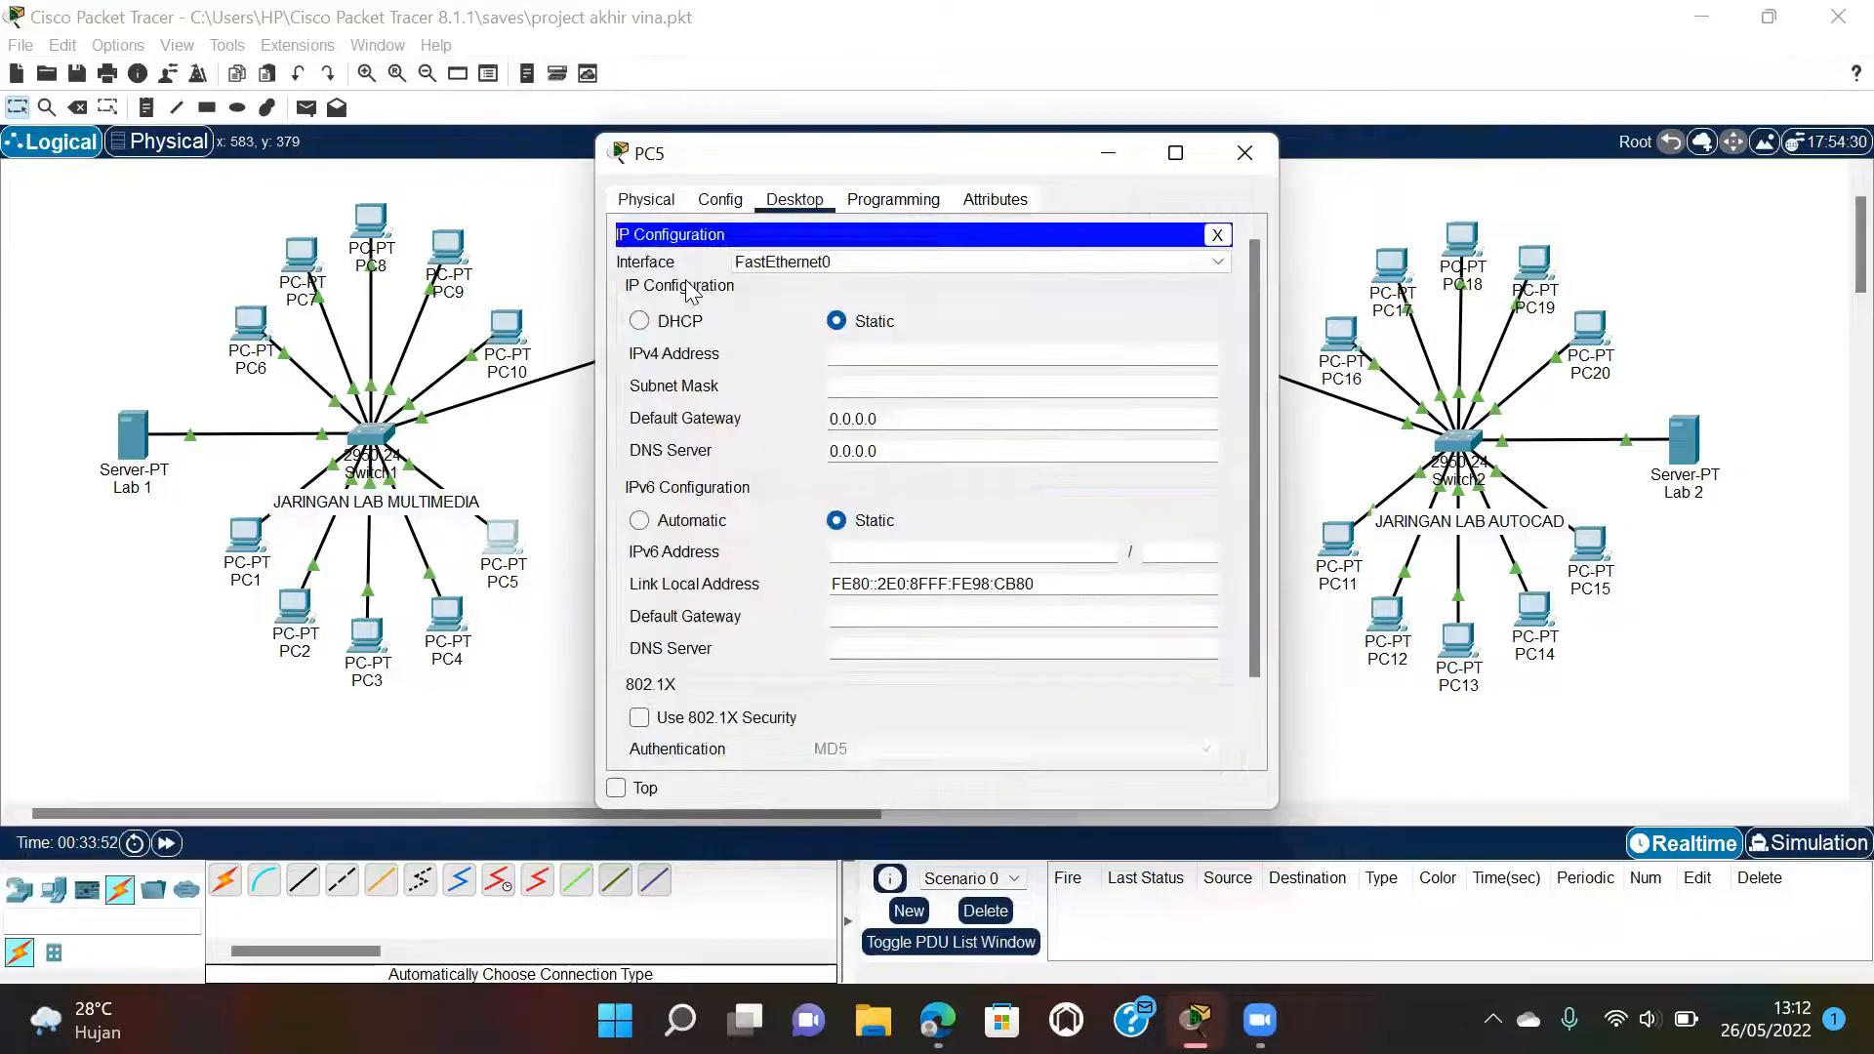
{"action": "left_click", "coordinate": [696, 326]}
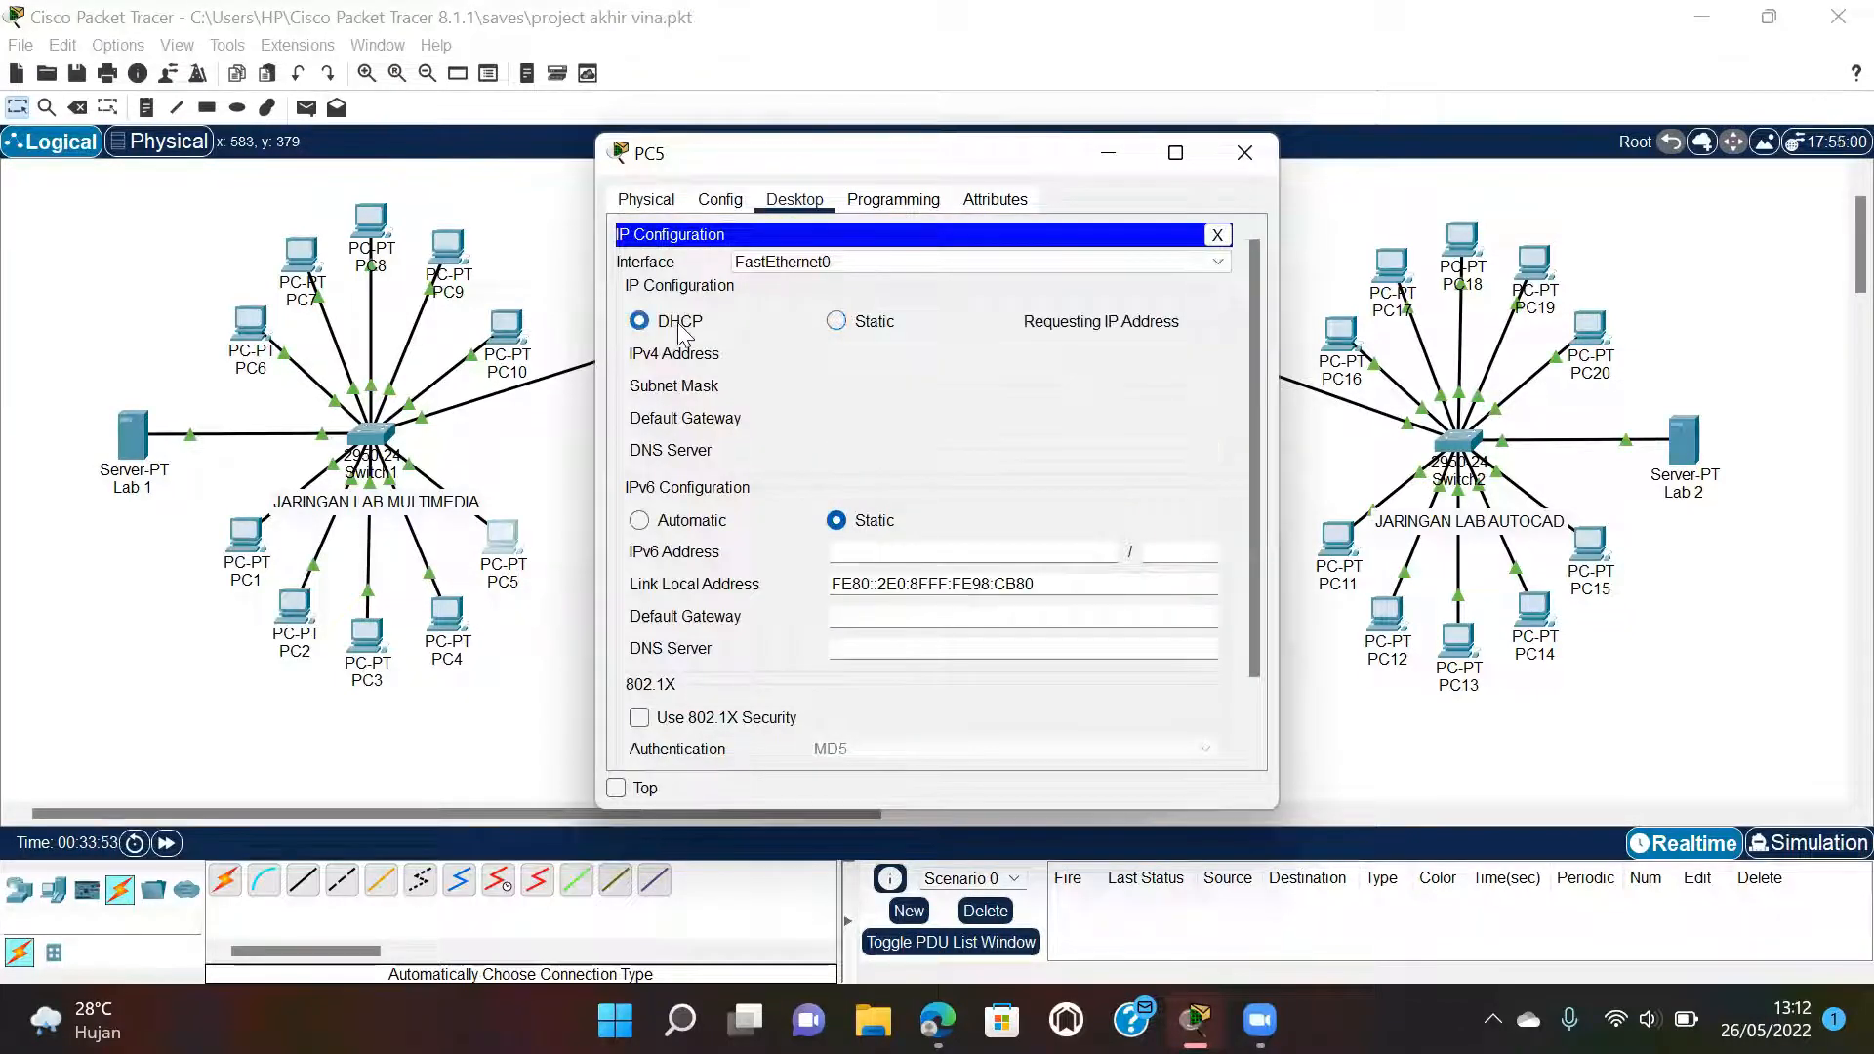
{"action": "left_click", "coordinate": [1243, 158]}
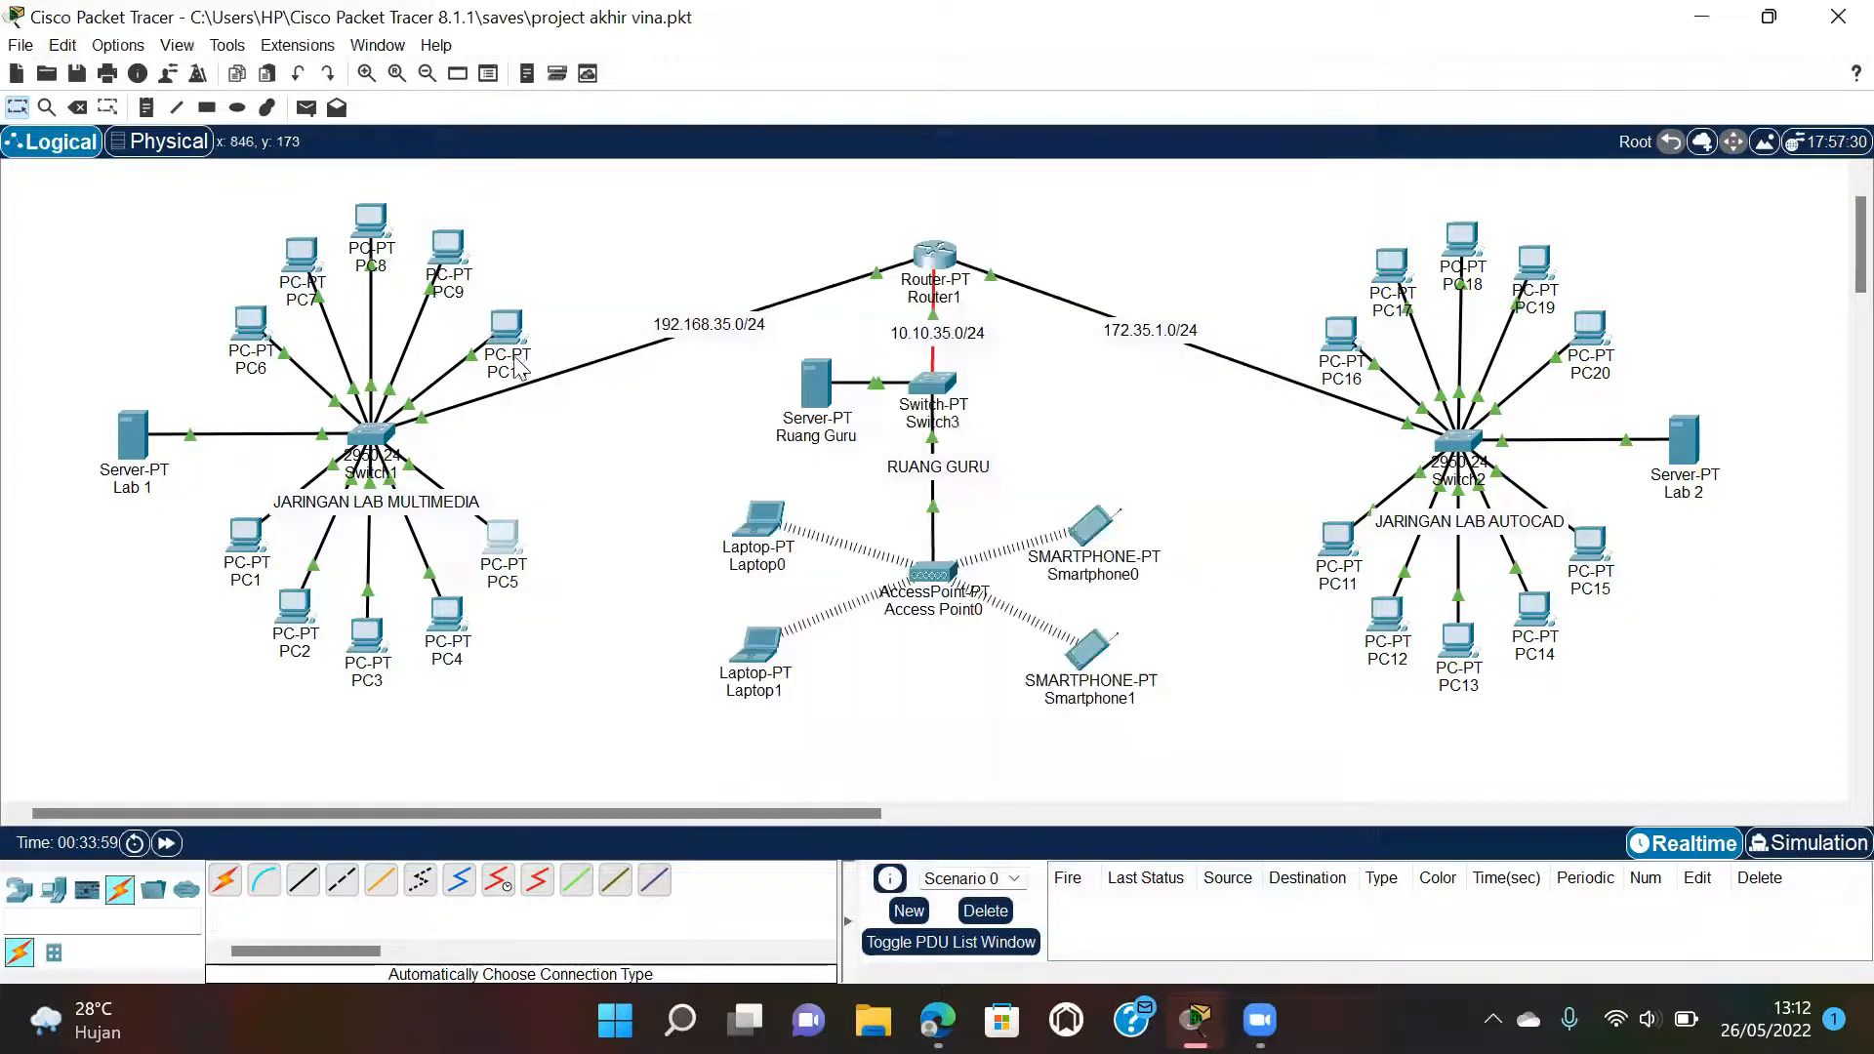
Switch PC6 and PC7 in the multimedia lab to DHCP addressing.
{"action": "left_click", "coordinate": [246, 337]}
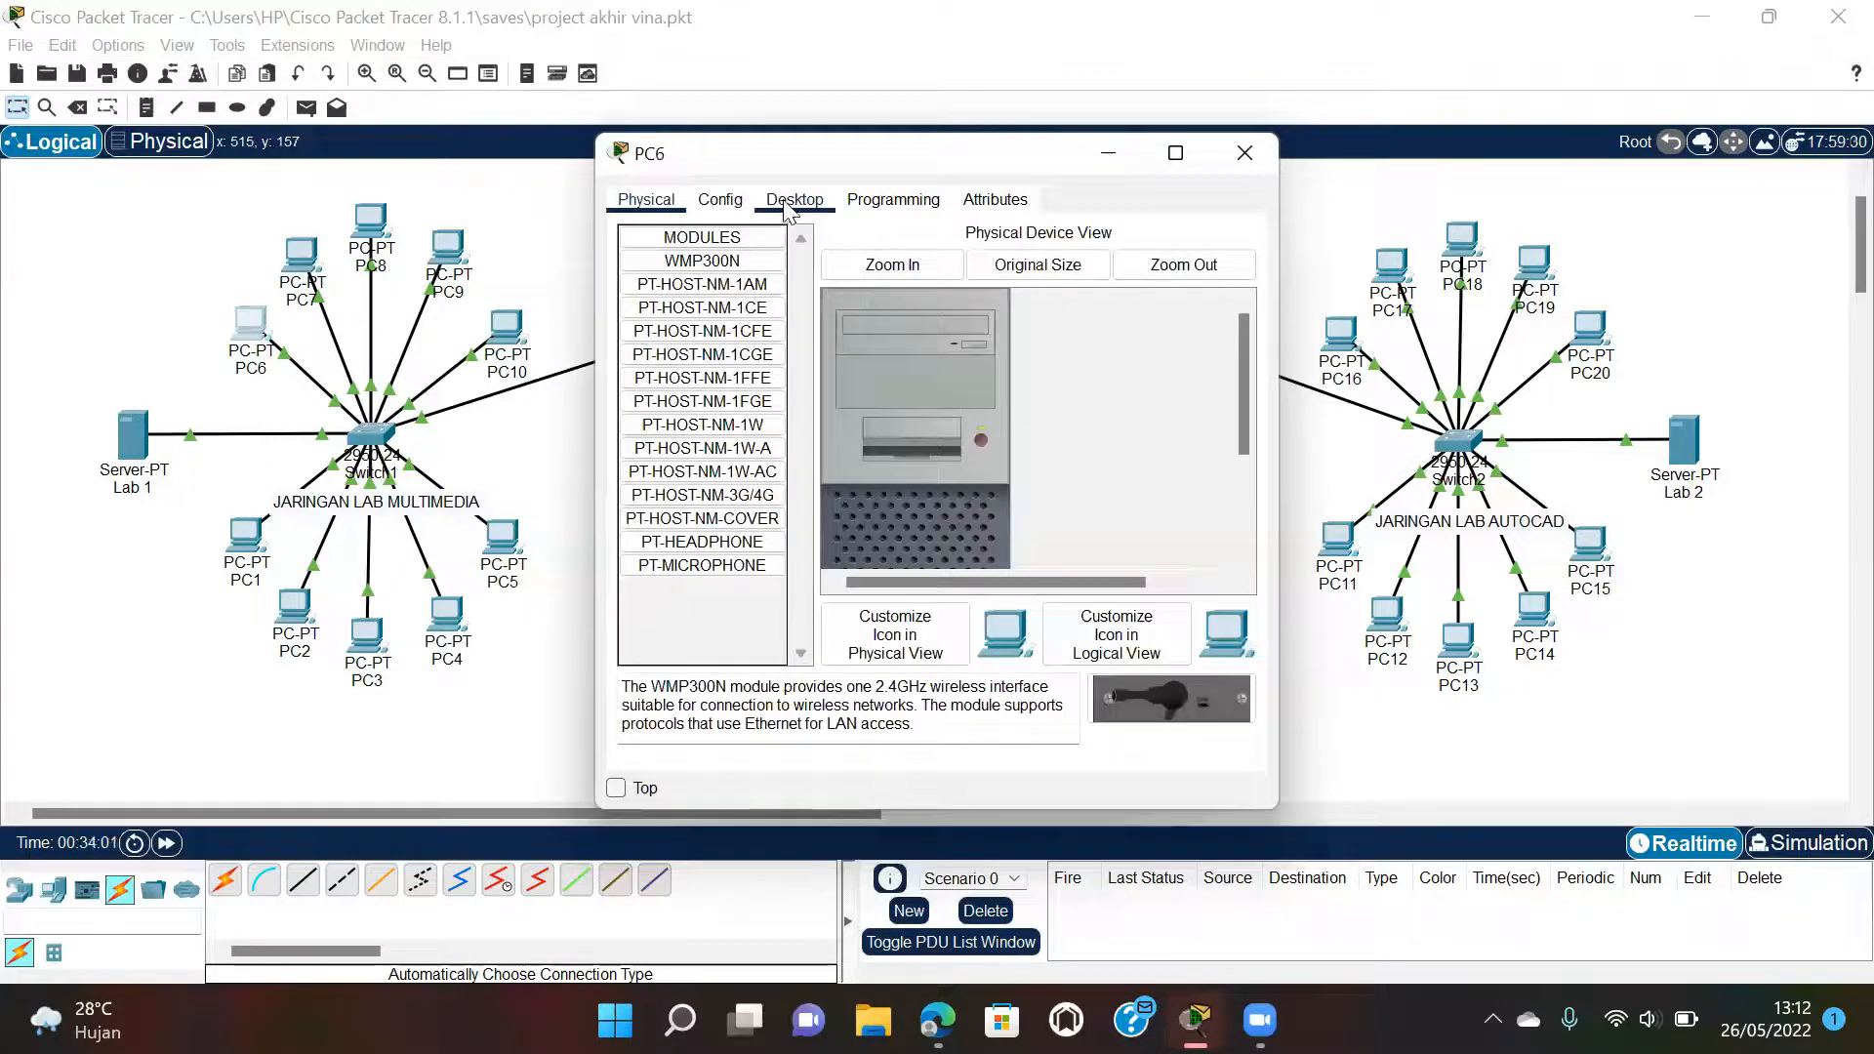
{"action": "left_click", "coordinate": [787, 203]}
{"action": "left_click", "coordinate": [689, 269]}
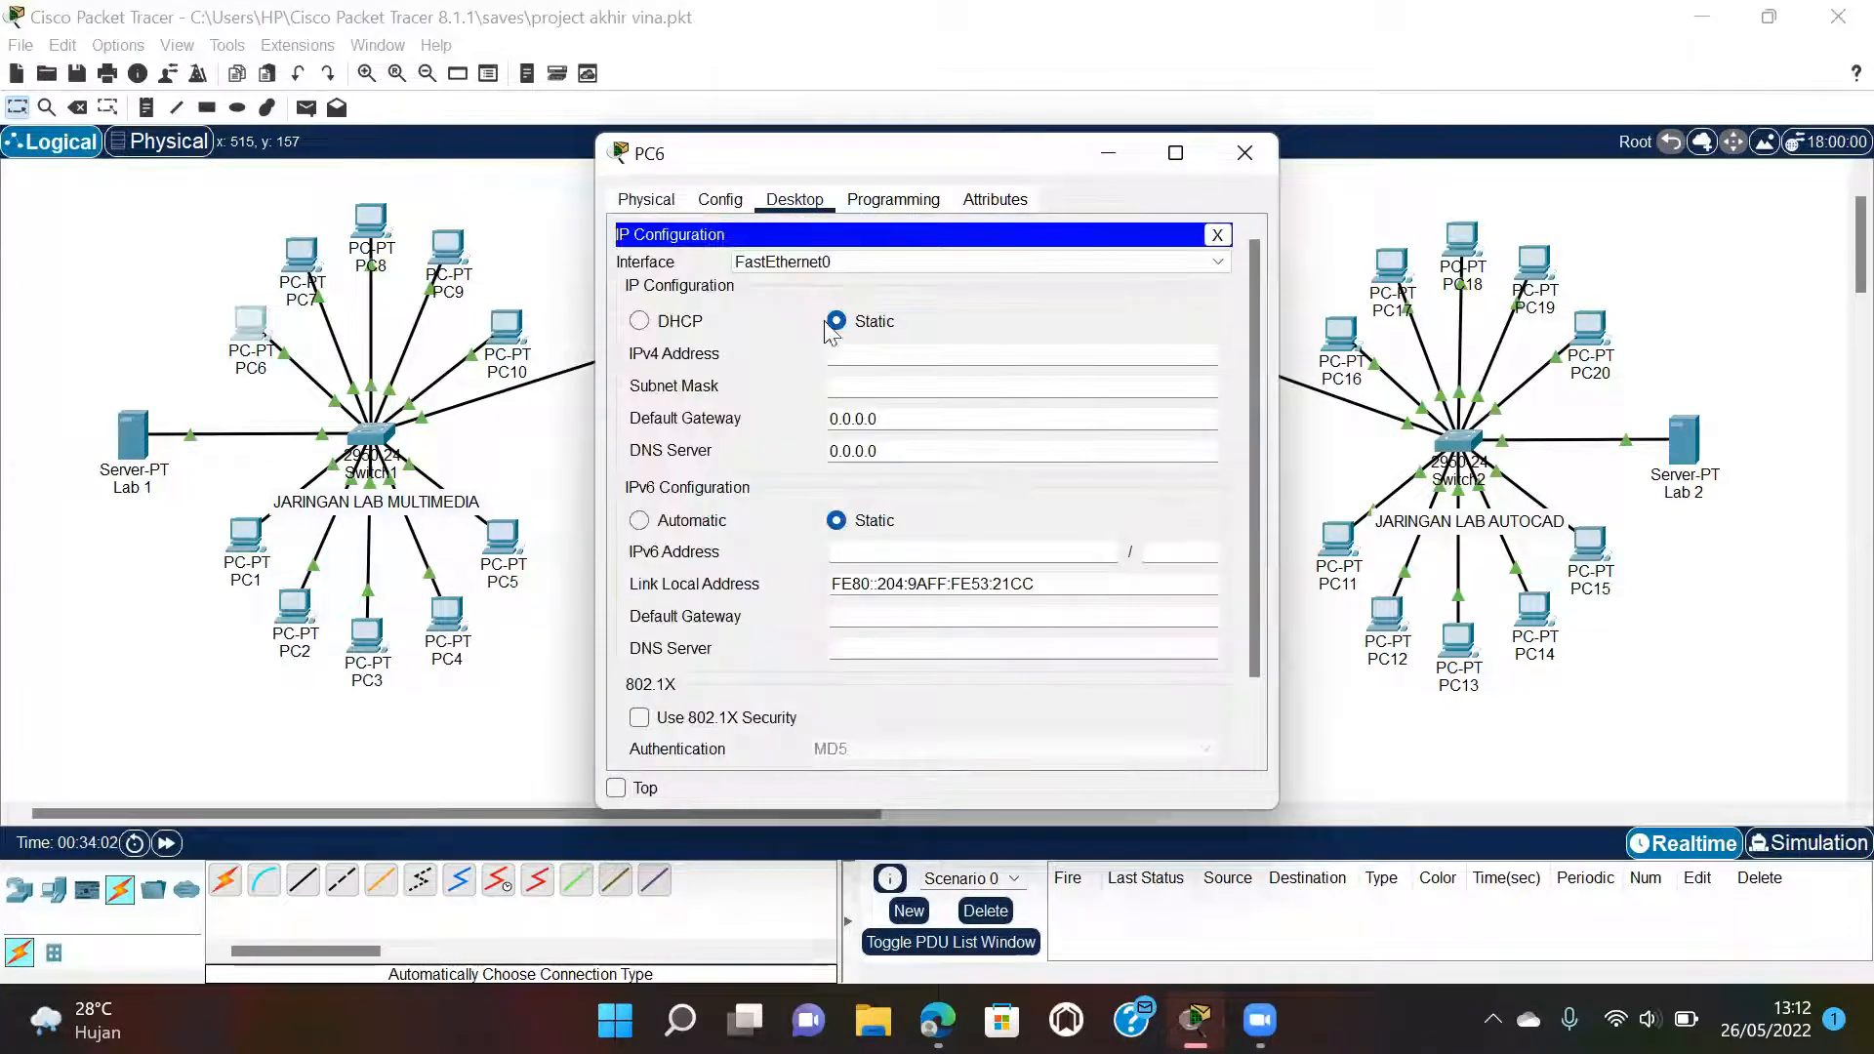
{"action": "left_click", "coordinate": [669, 327]}
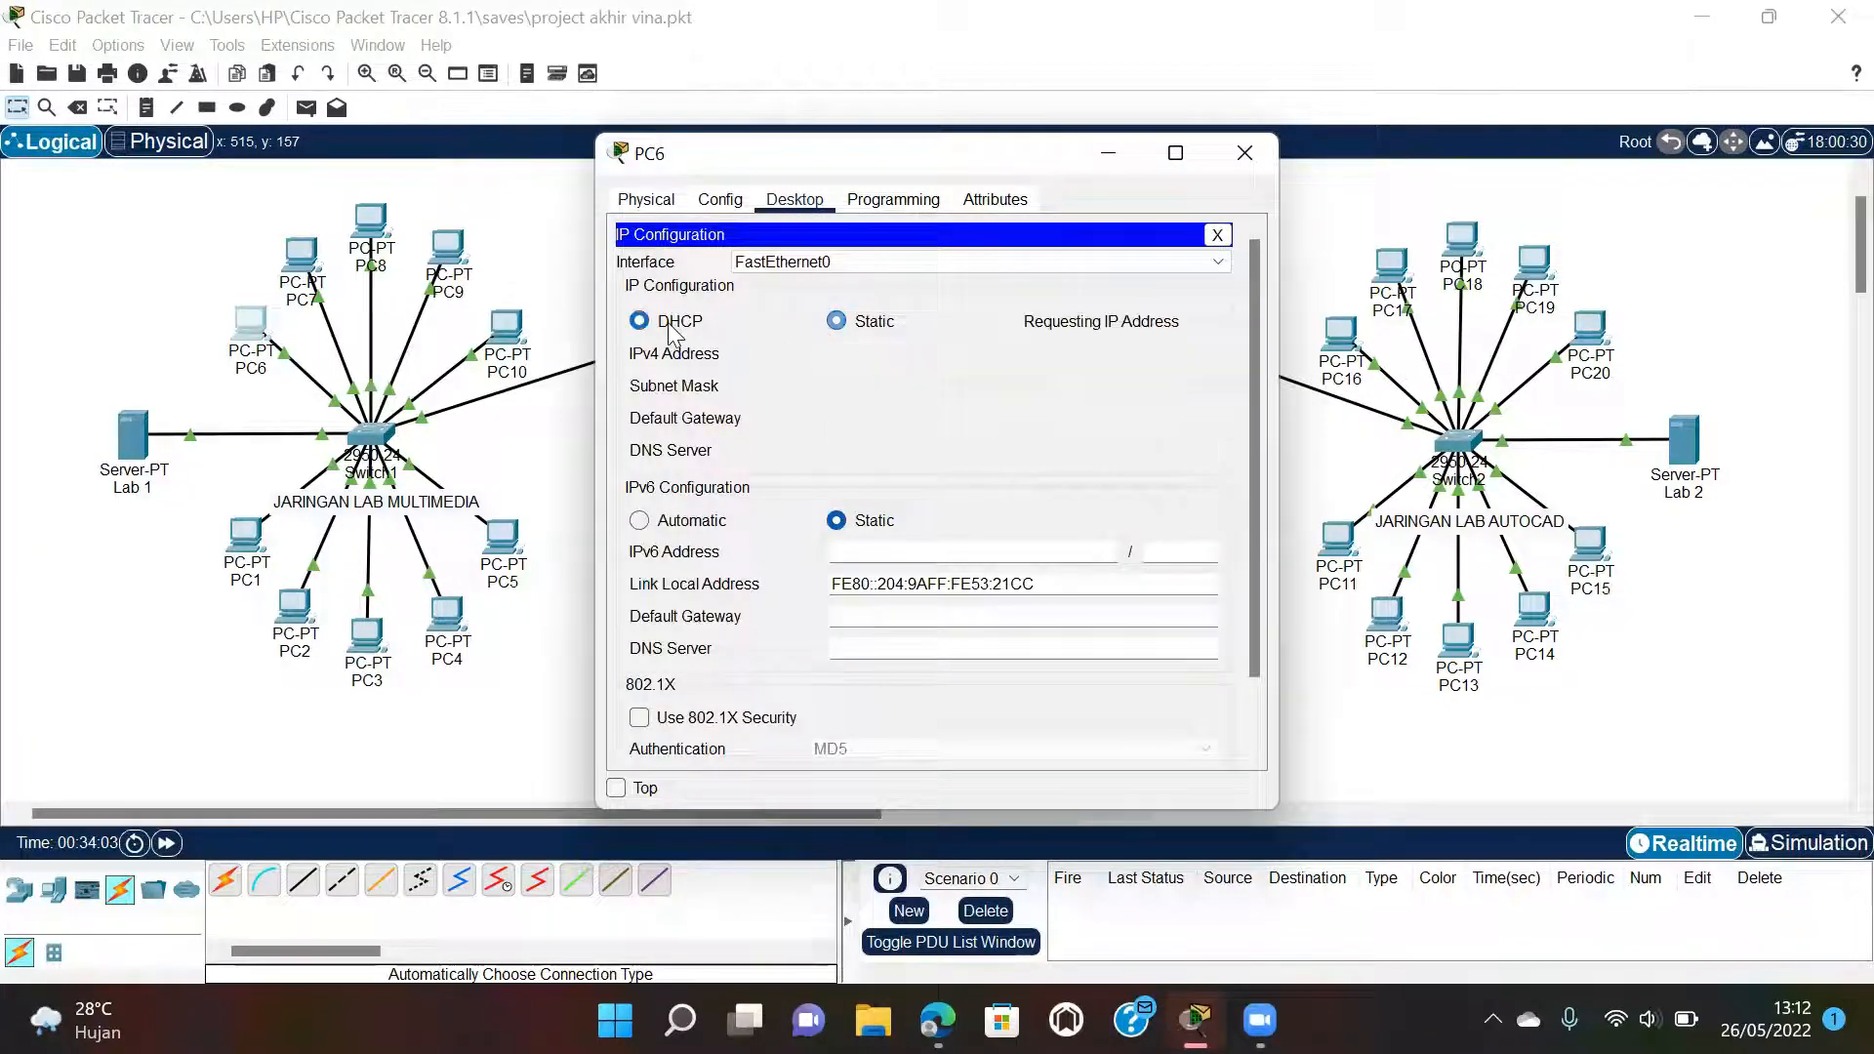
{"action": "left_click", "coordinate": [1244, 151]}
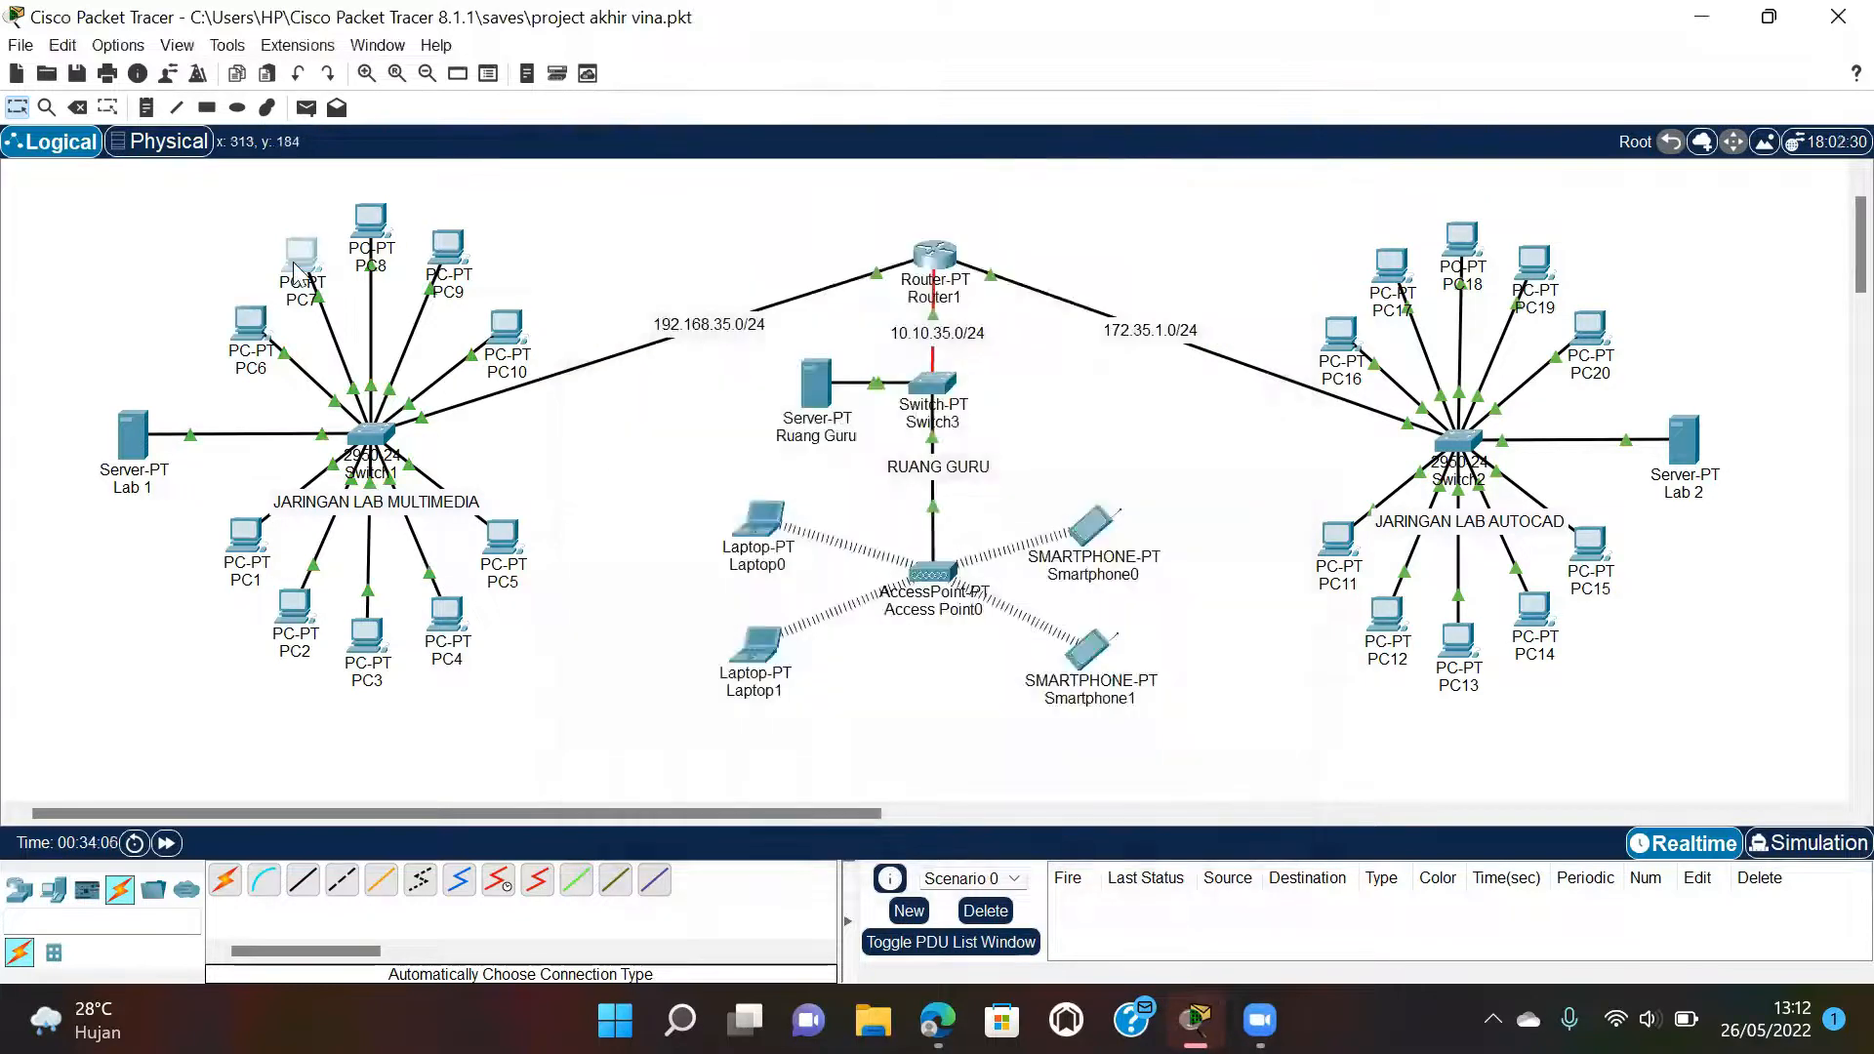
{"action": "left_click", "coordinate": [301, 256]}
{"action": "left_click", "coordinate": [793, 200]}
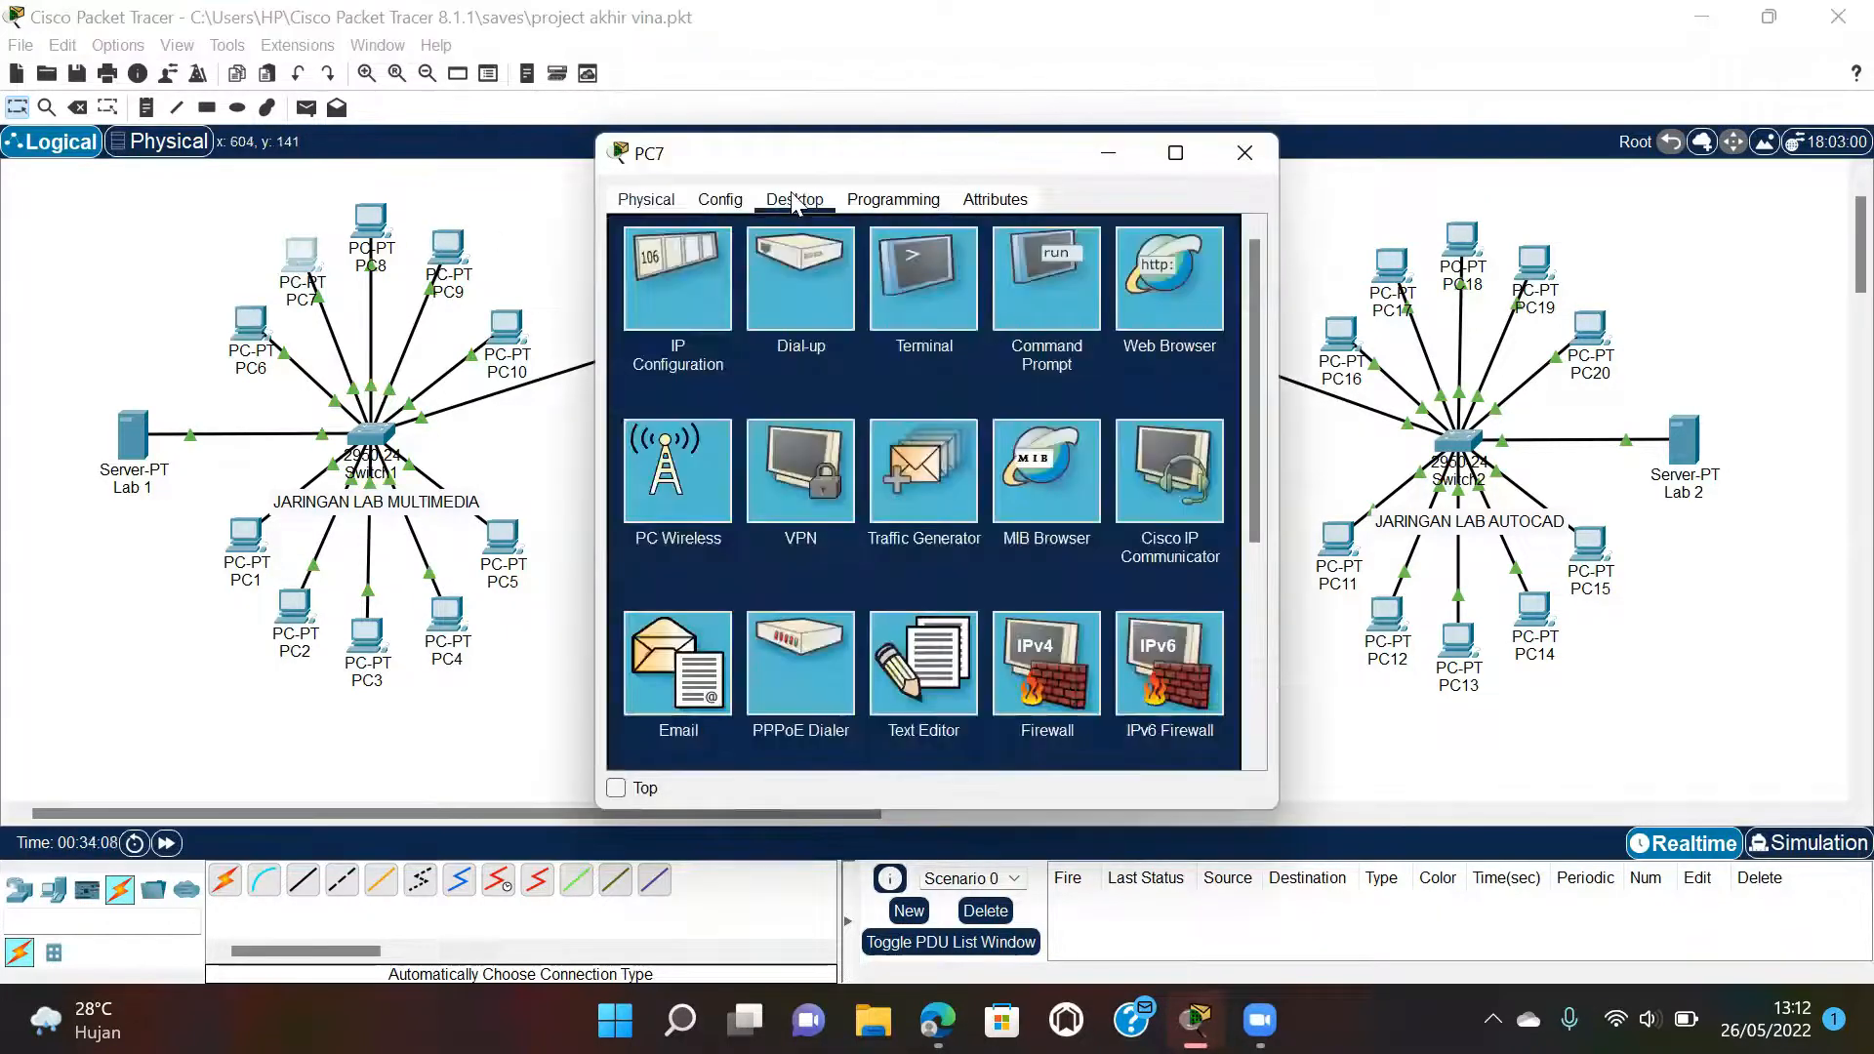
{"action": "left_click", "coordinate": [690, 281]}
{"action": "left_click", "coordinate": [680, 325]}
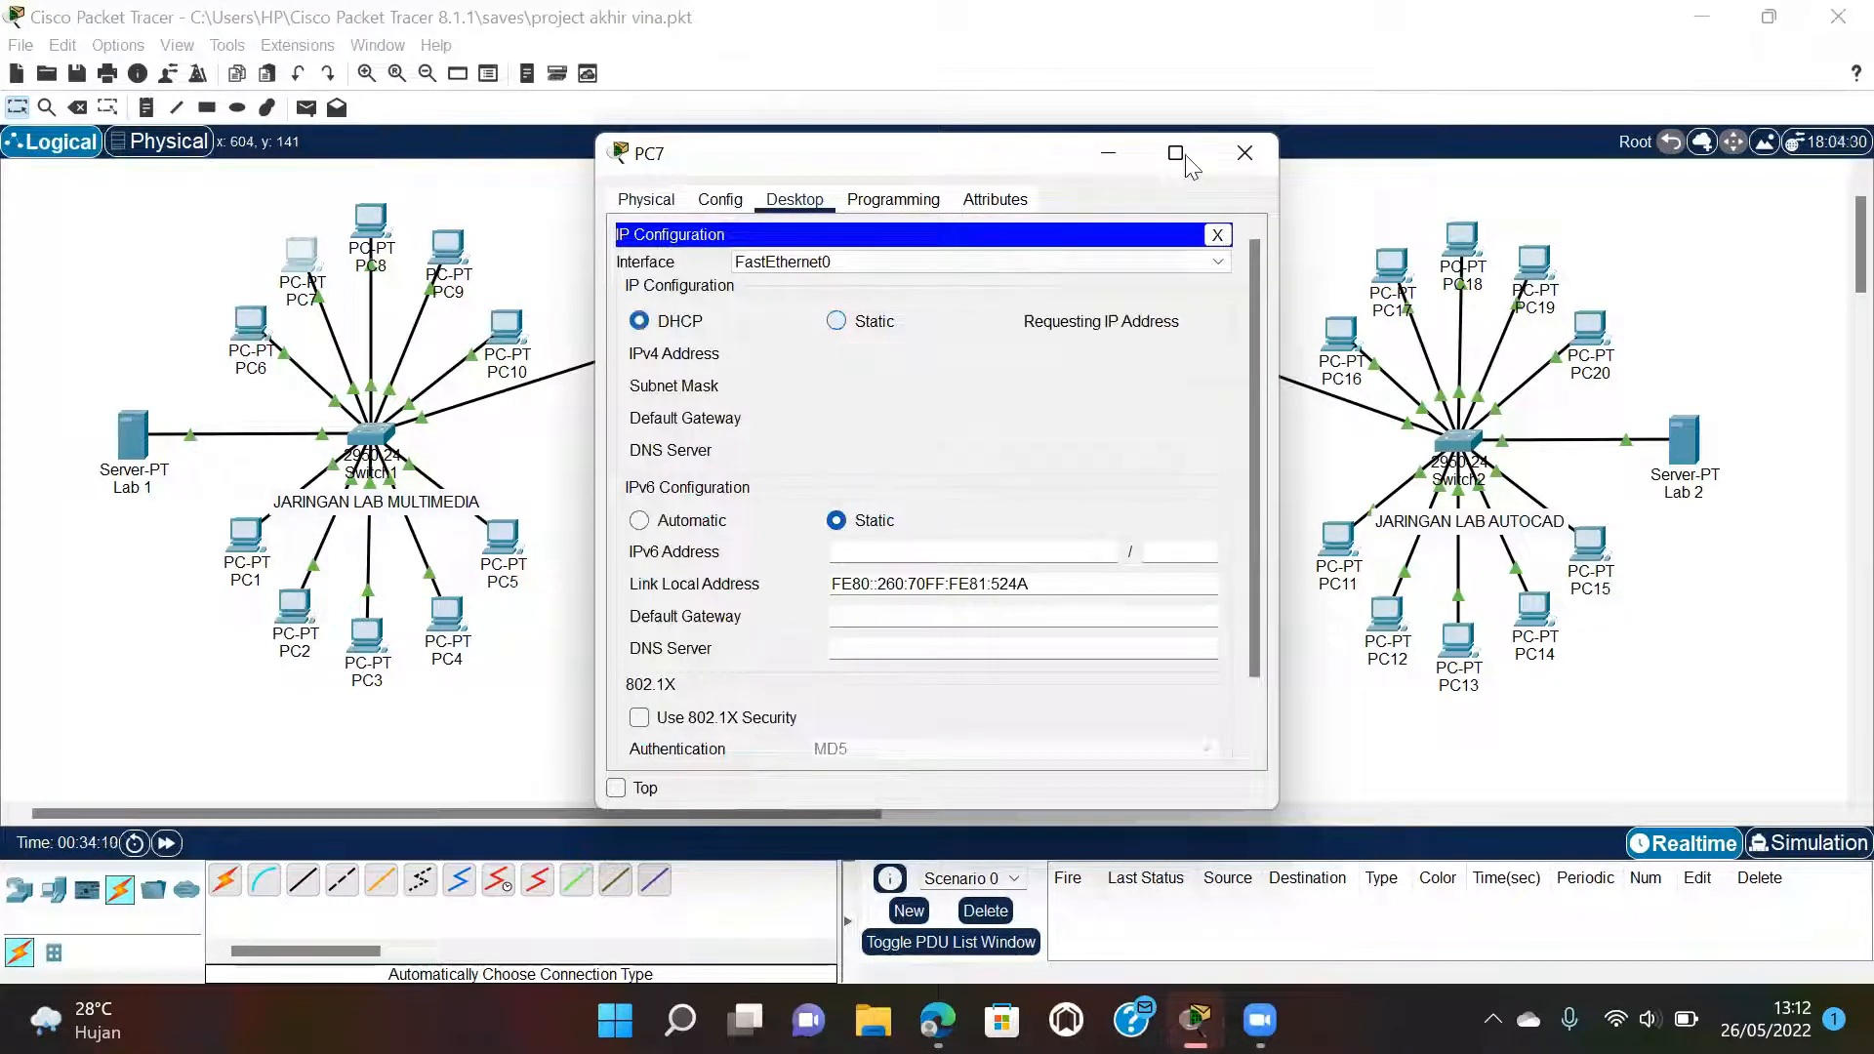
{"action": "left_click", "coordinate": [1245, 153]}
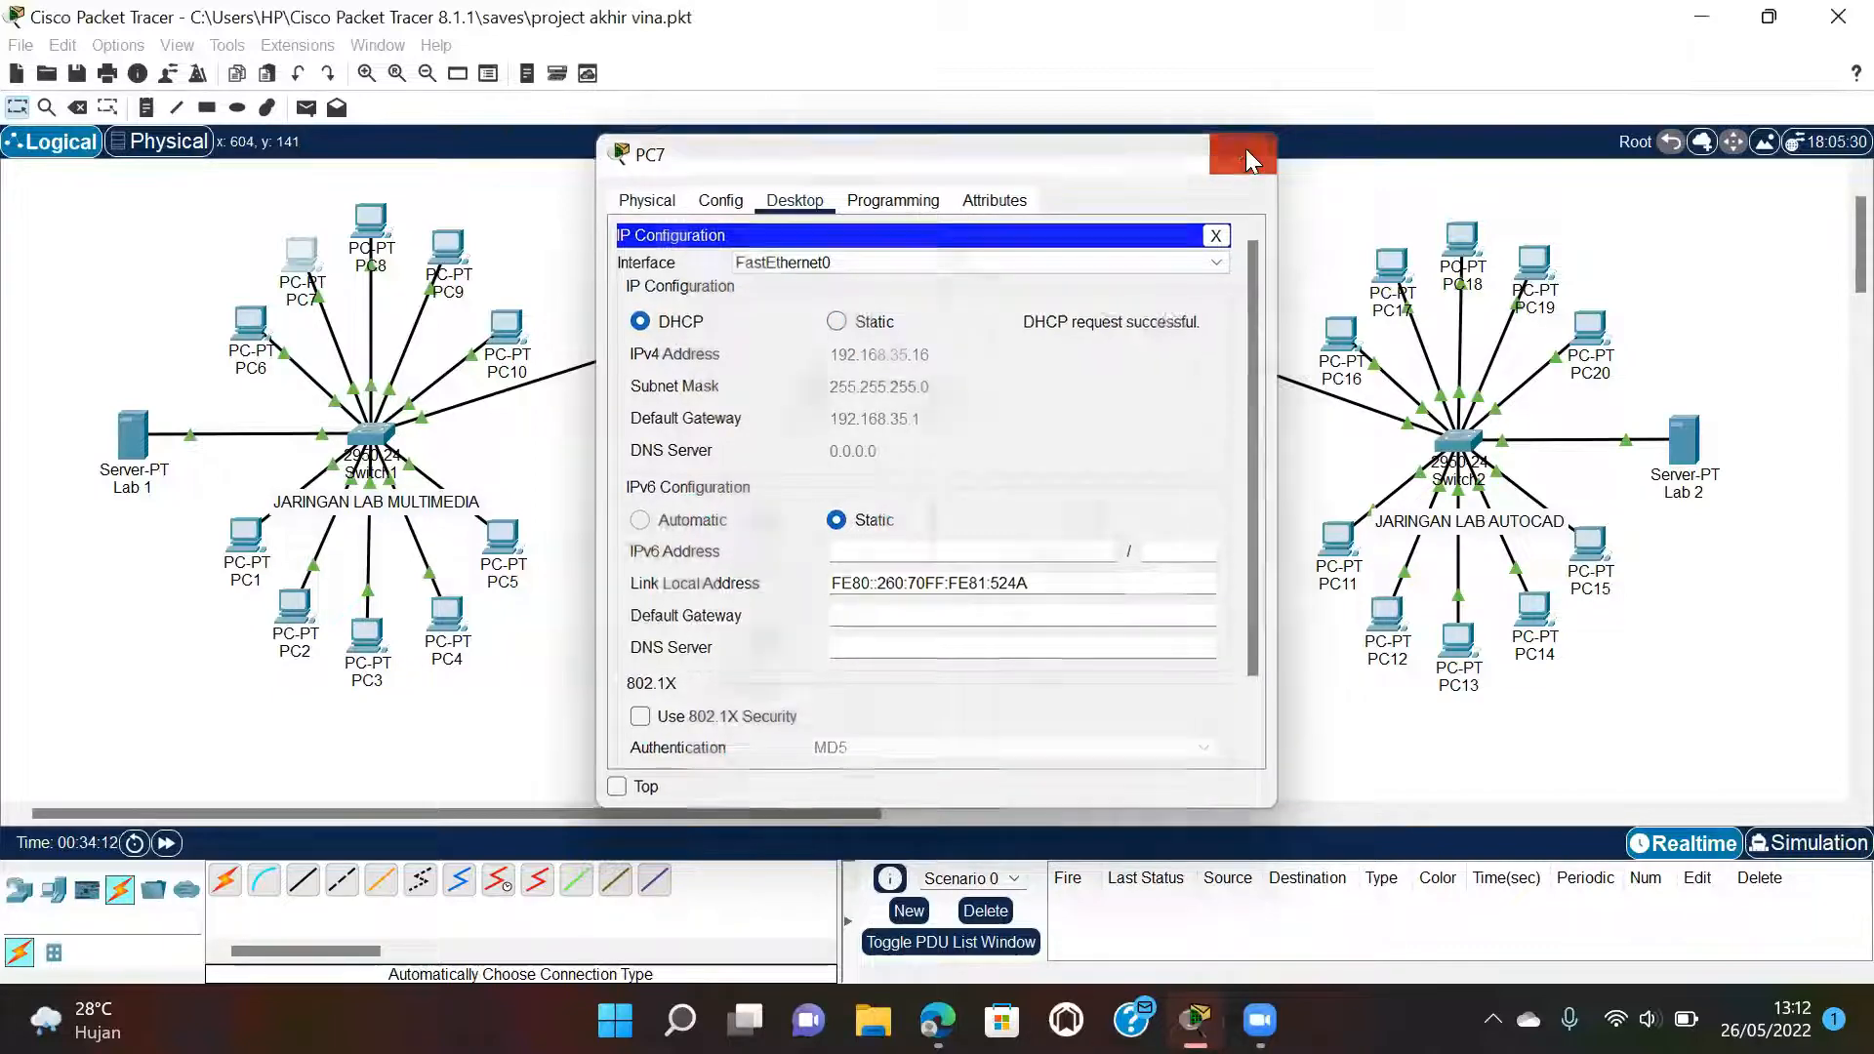
Switch PC8 and PC9 to DHCP addressing.
{"action": "left_click", "coordinate": [375, 227]}
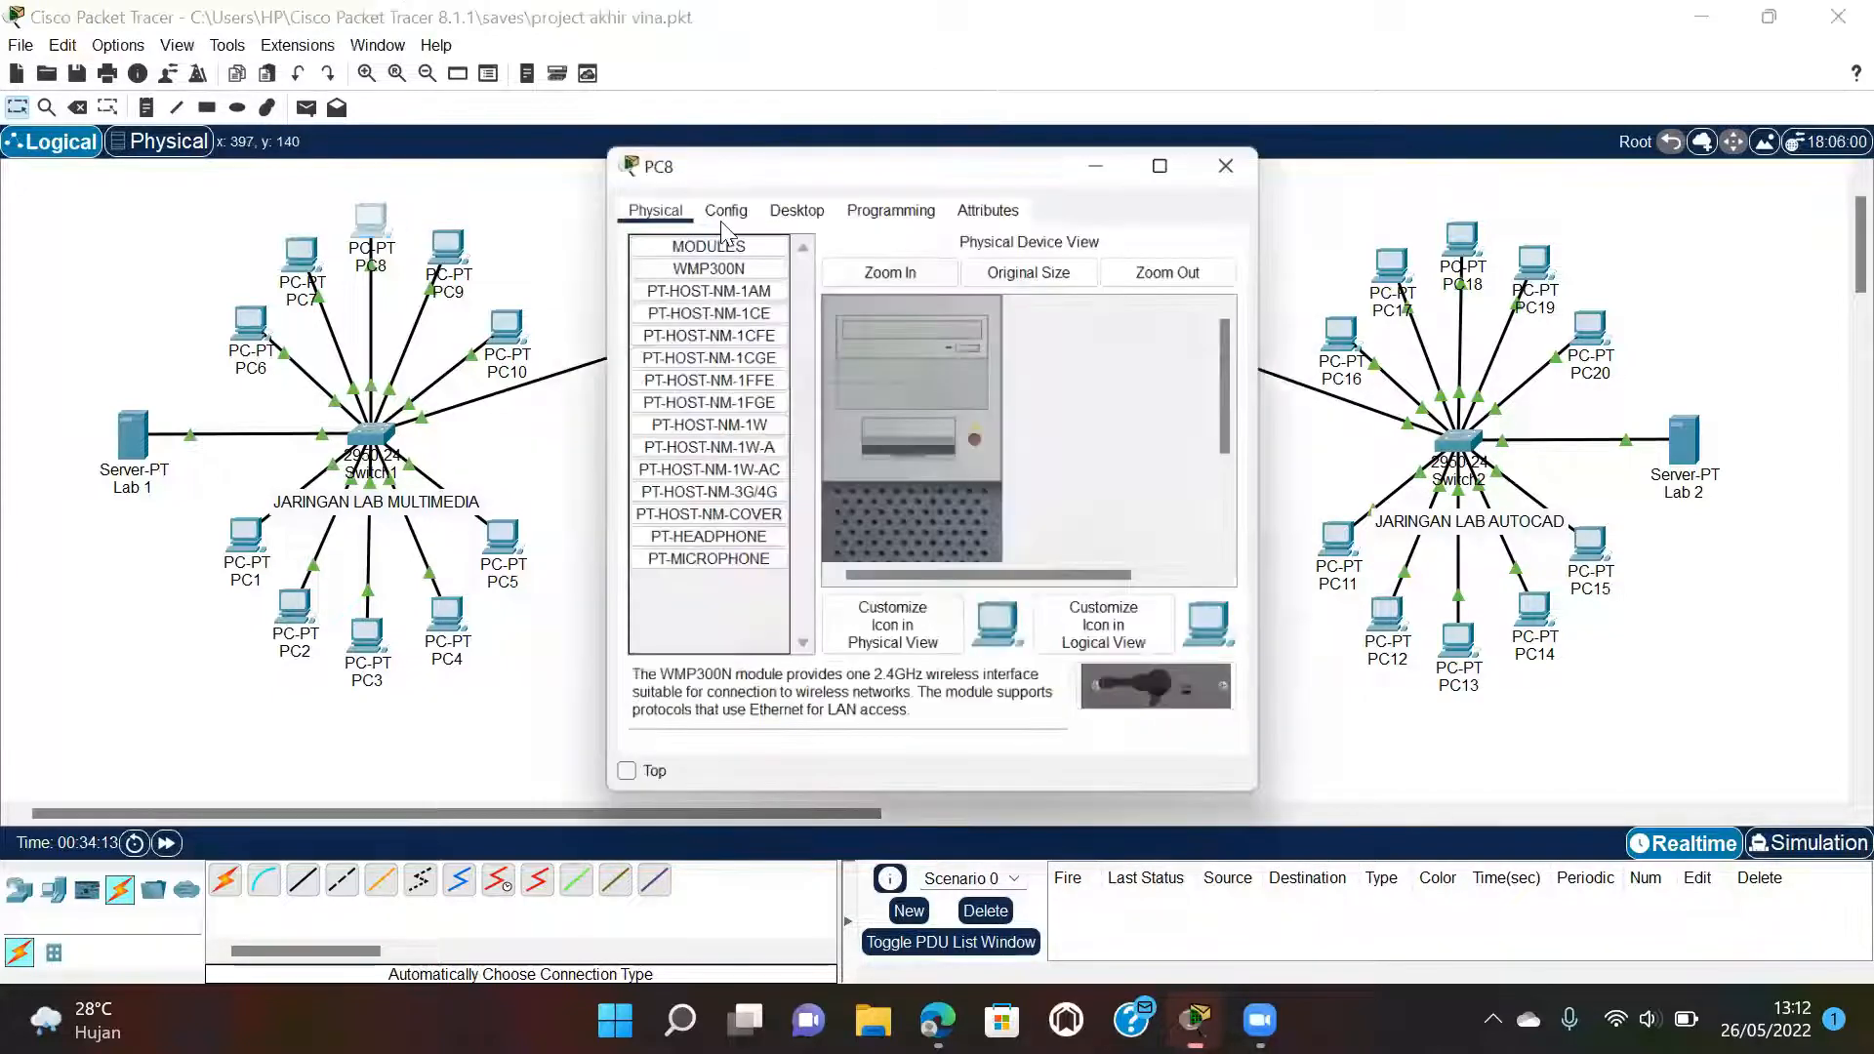
{"action": "left_click", "coordinate": [794, 199]}
{"action": "left_click", "coordinate": [663, 288]}
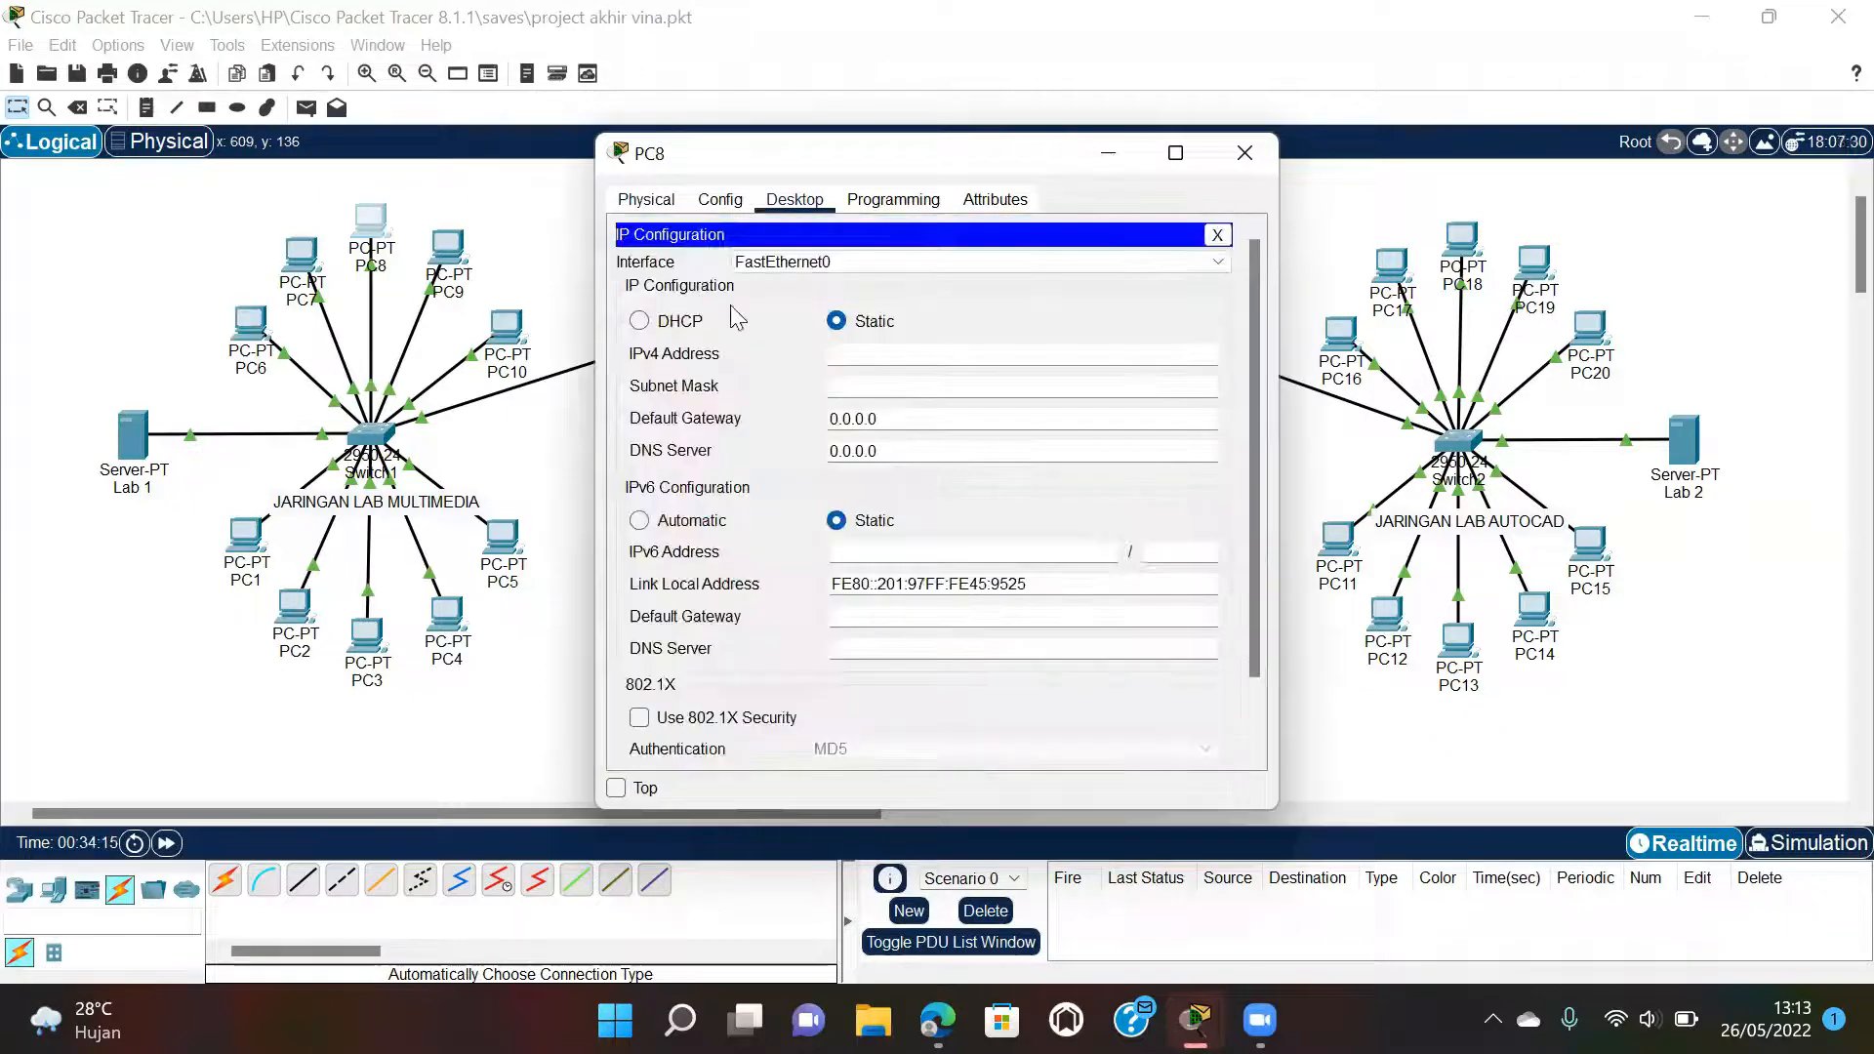
{"action": "left_click", "coordinate": [678, 329]}
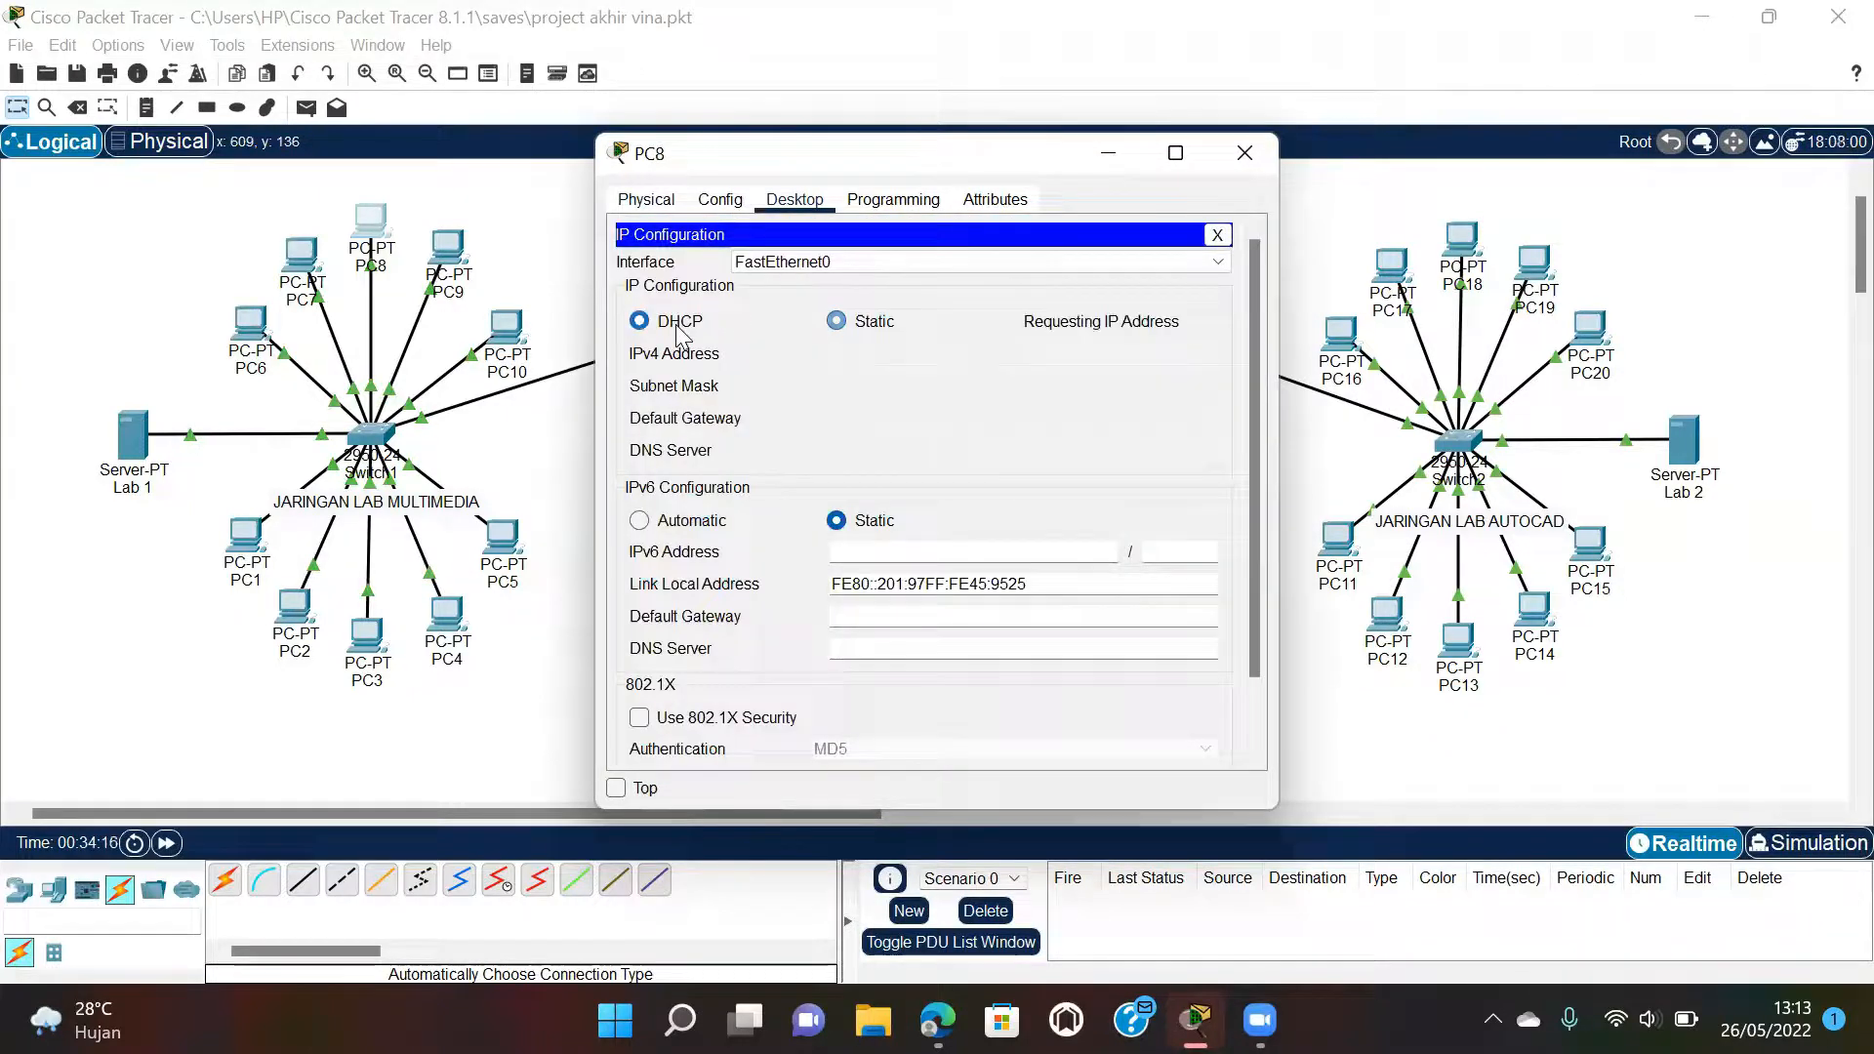
{"action": "left_click", "coordinate": [1233, 153]}
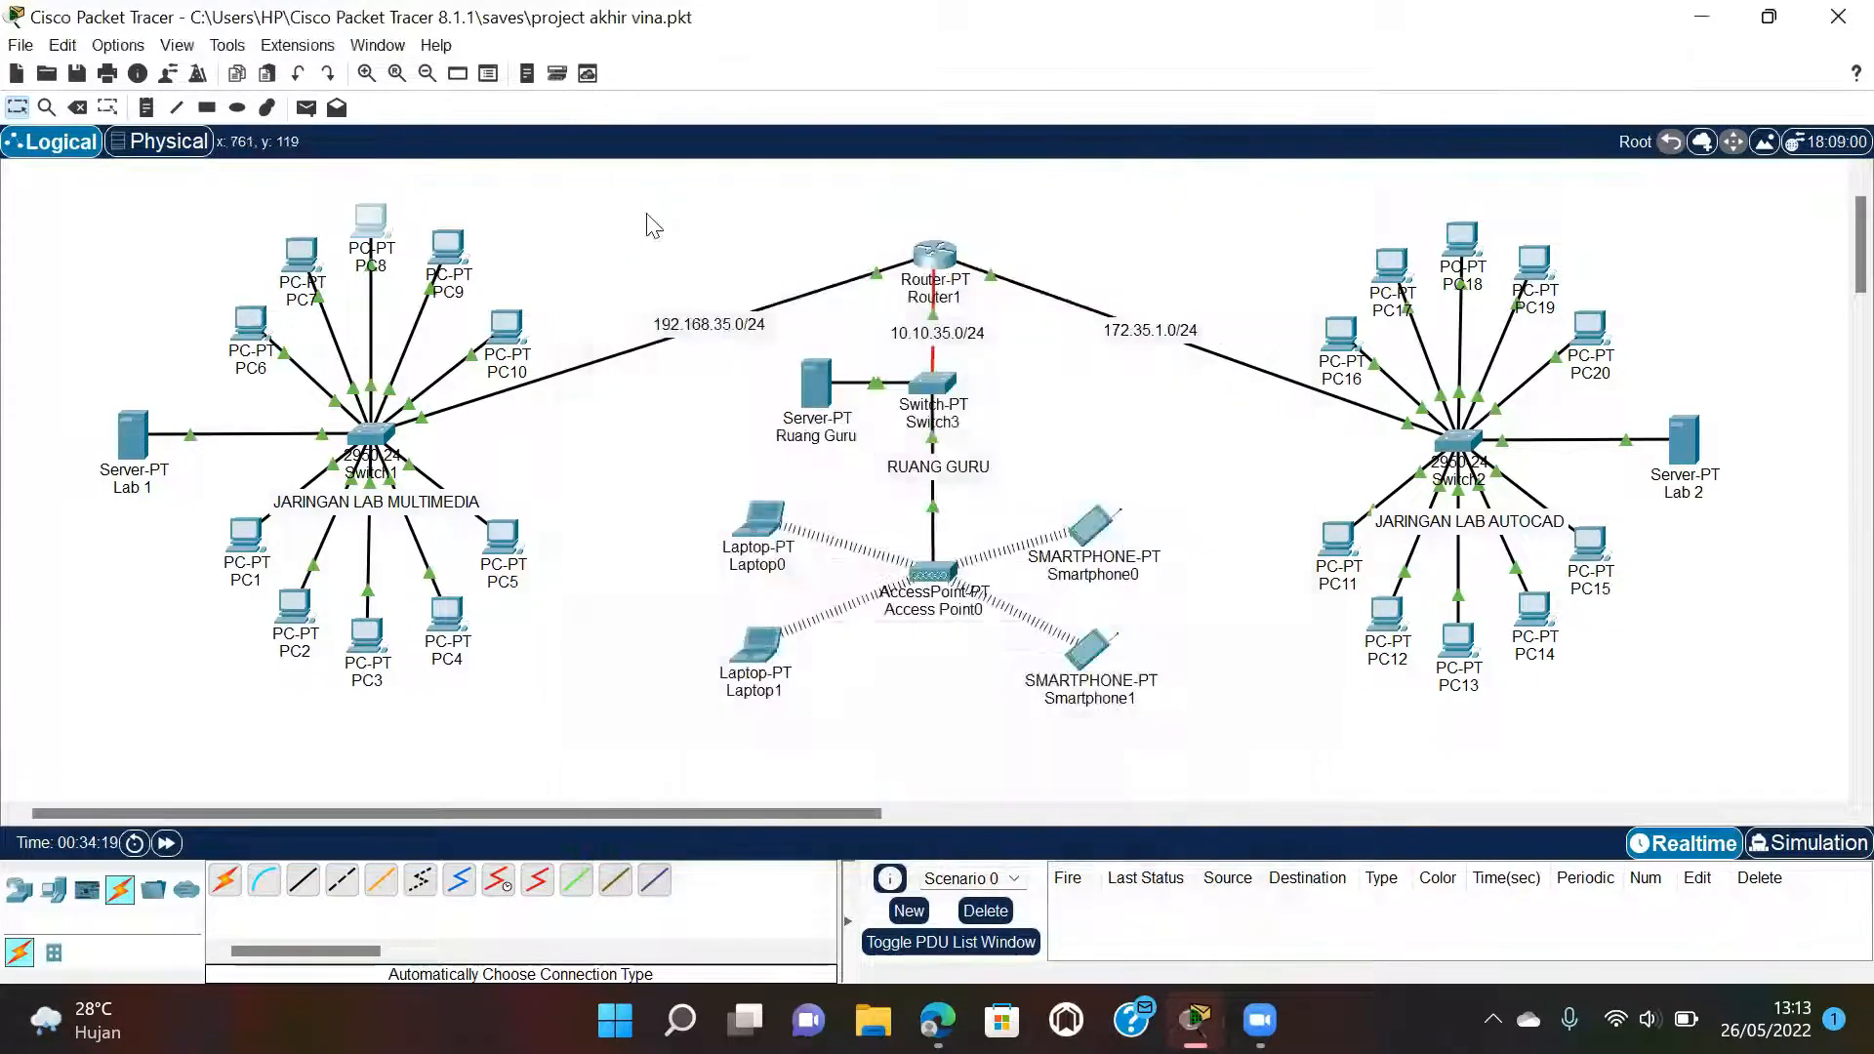
{"action": "left_click", "coordinate": [446, 257]}
{"action": "left_click", "coordinate": [786, 201]}
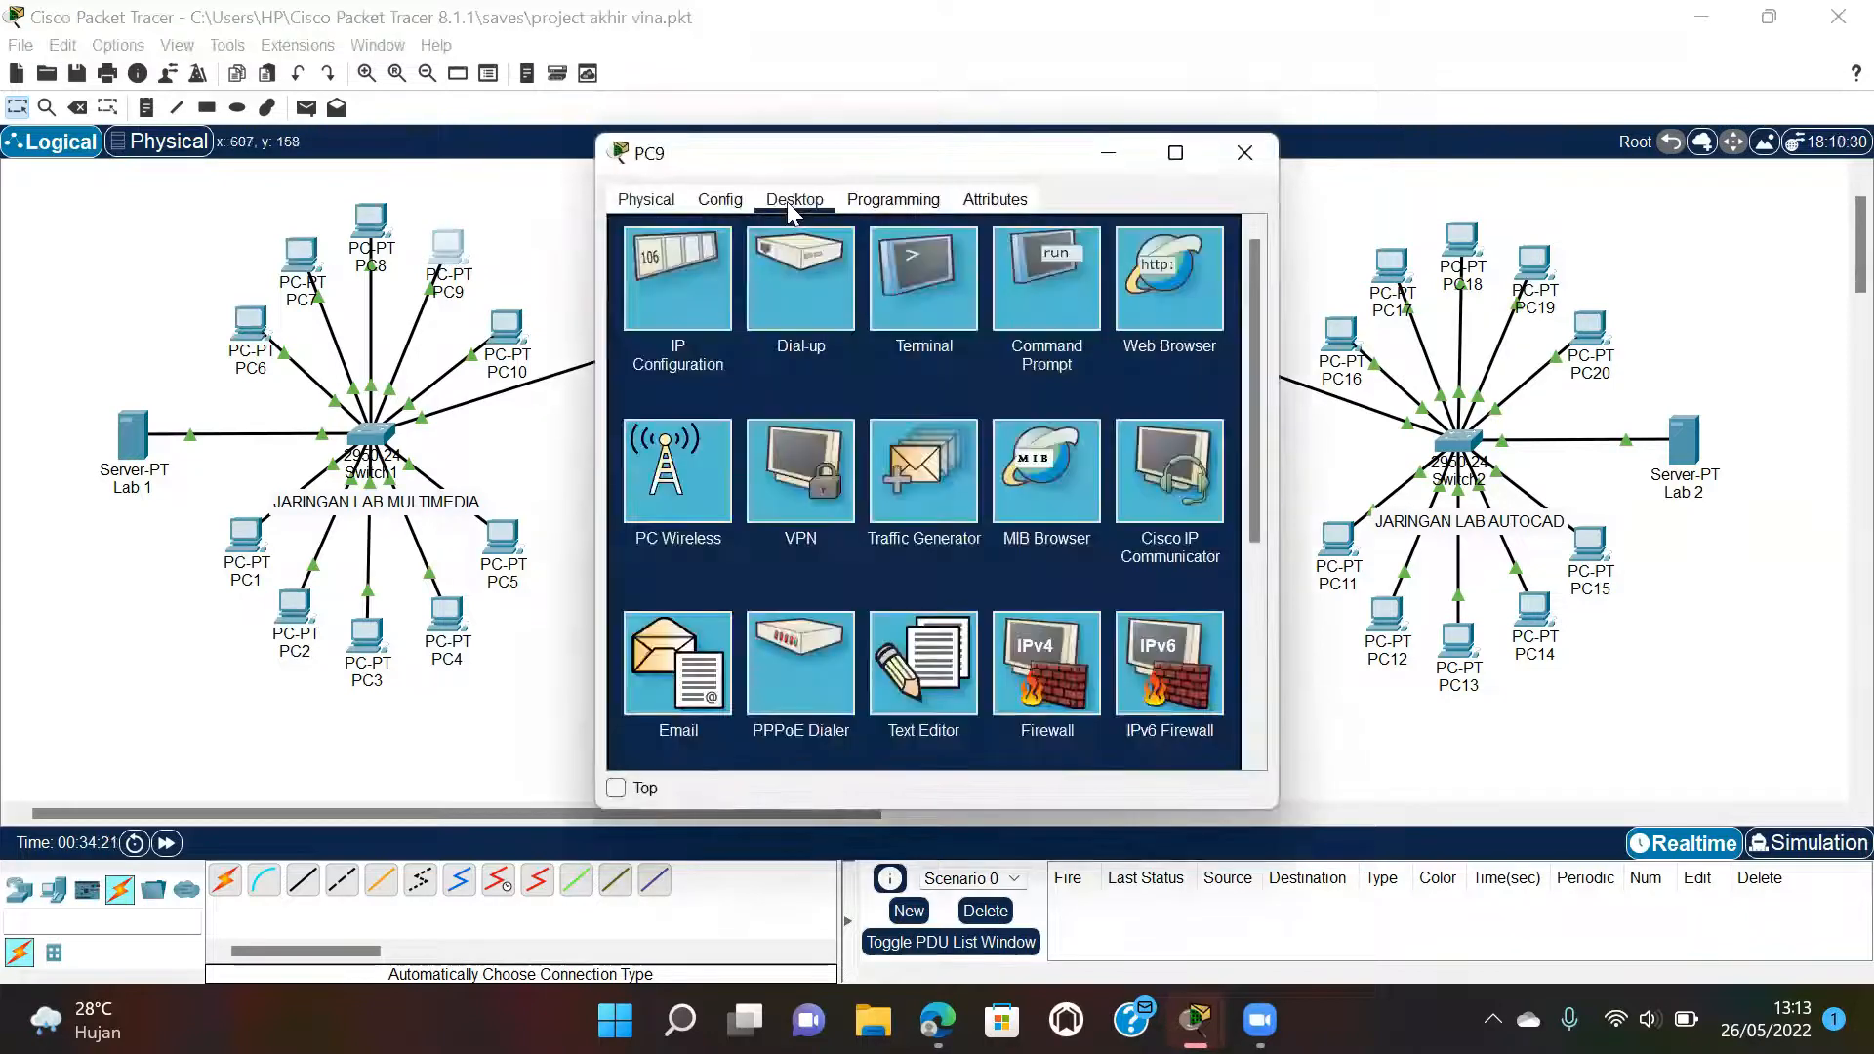
{"action": "left_click", "coordinate": [669, 283]}
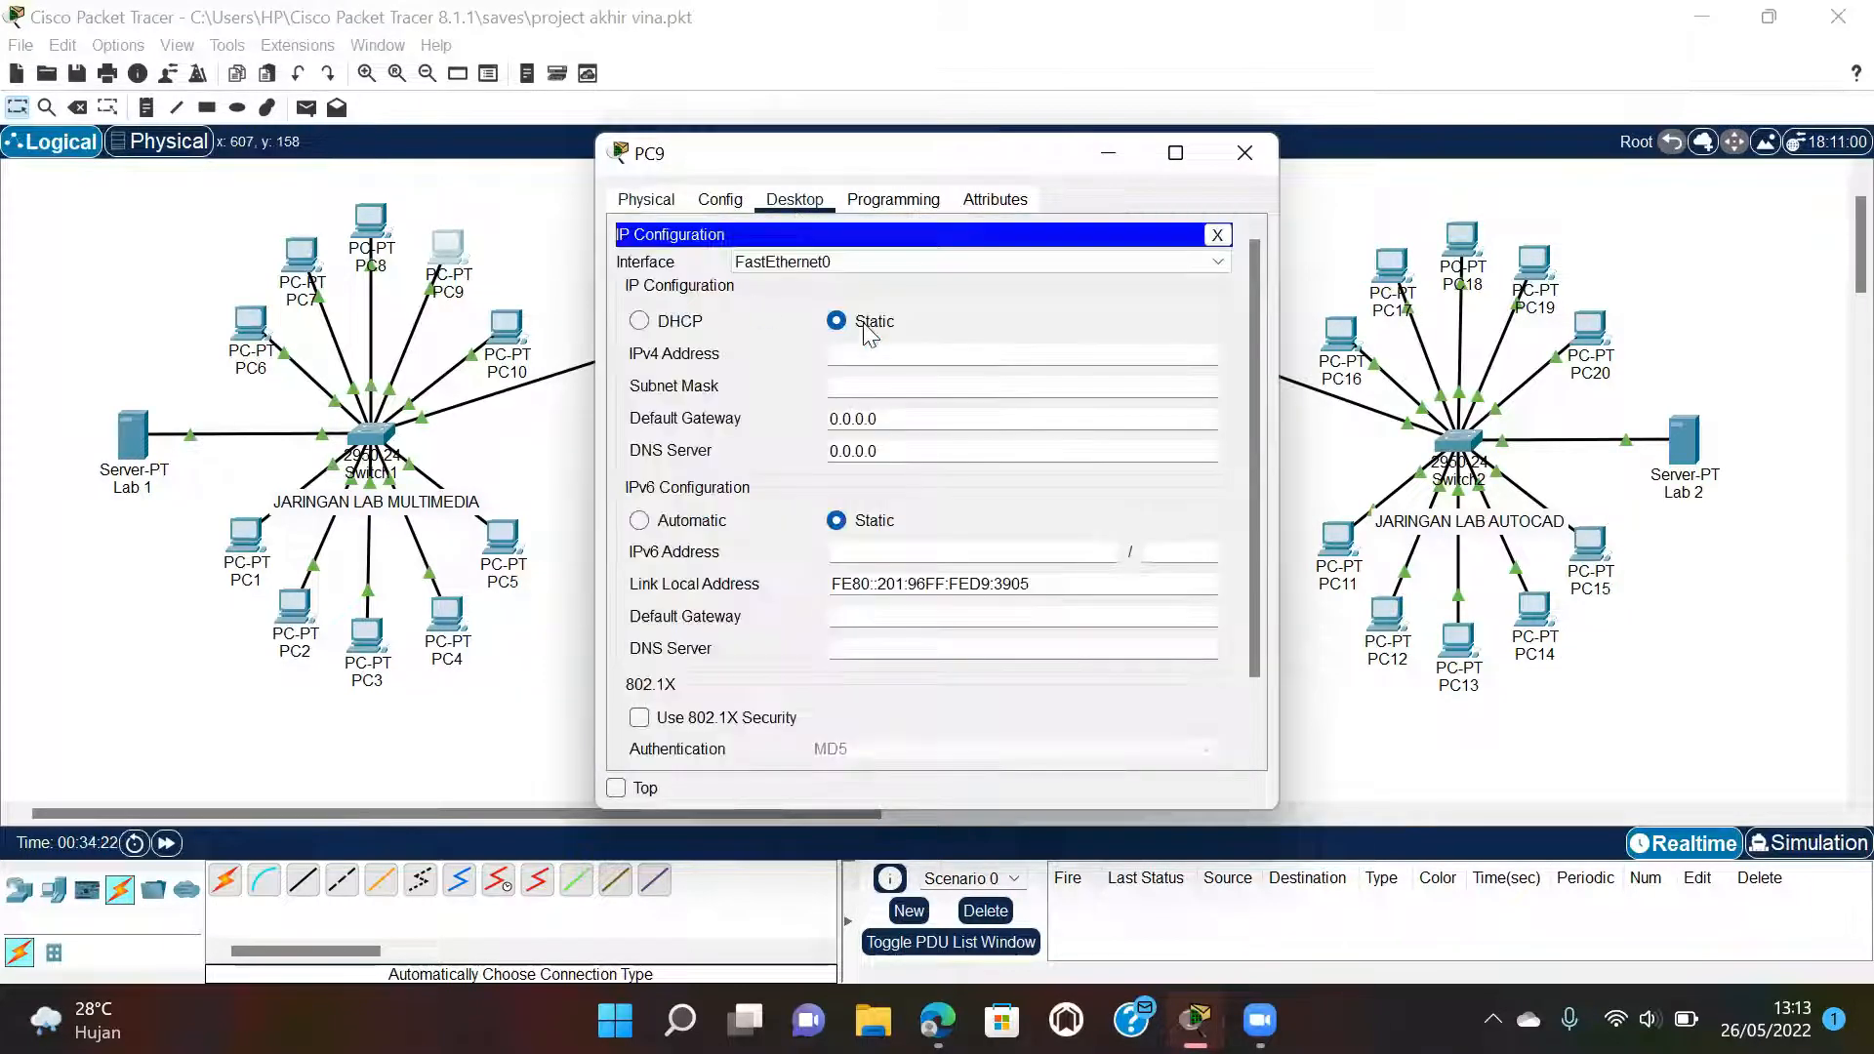
{"action": "left_click", "coordinate": [687, 324]}
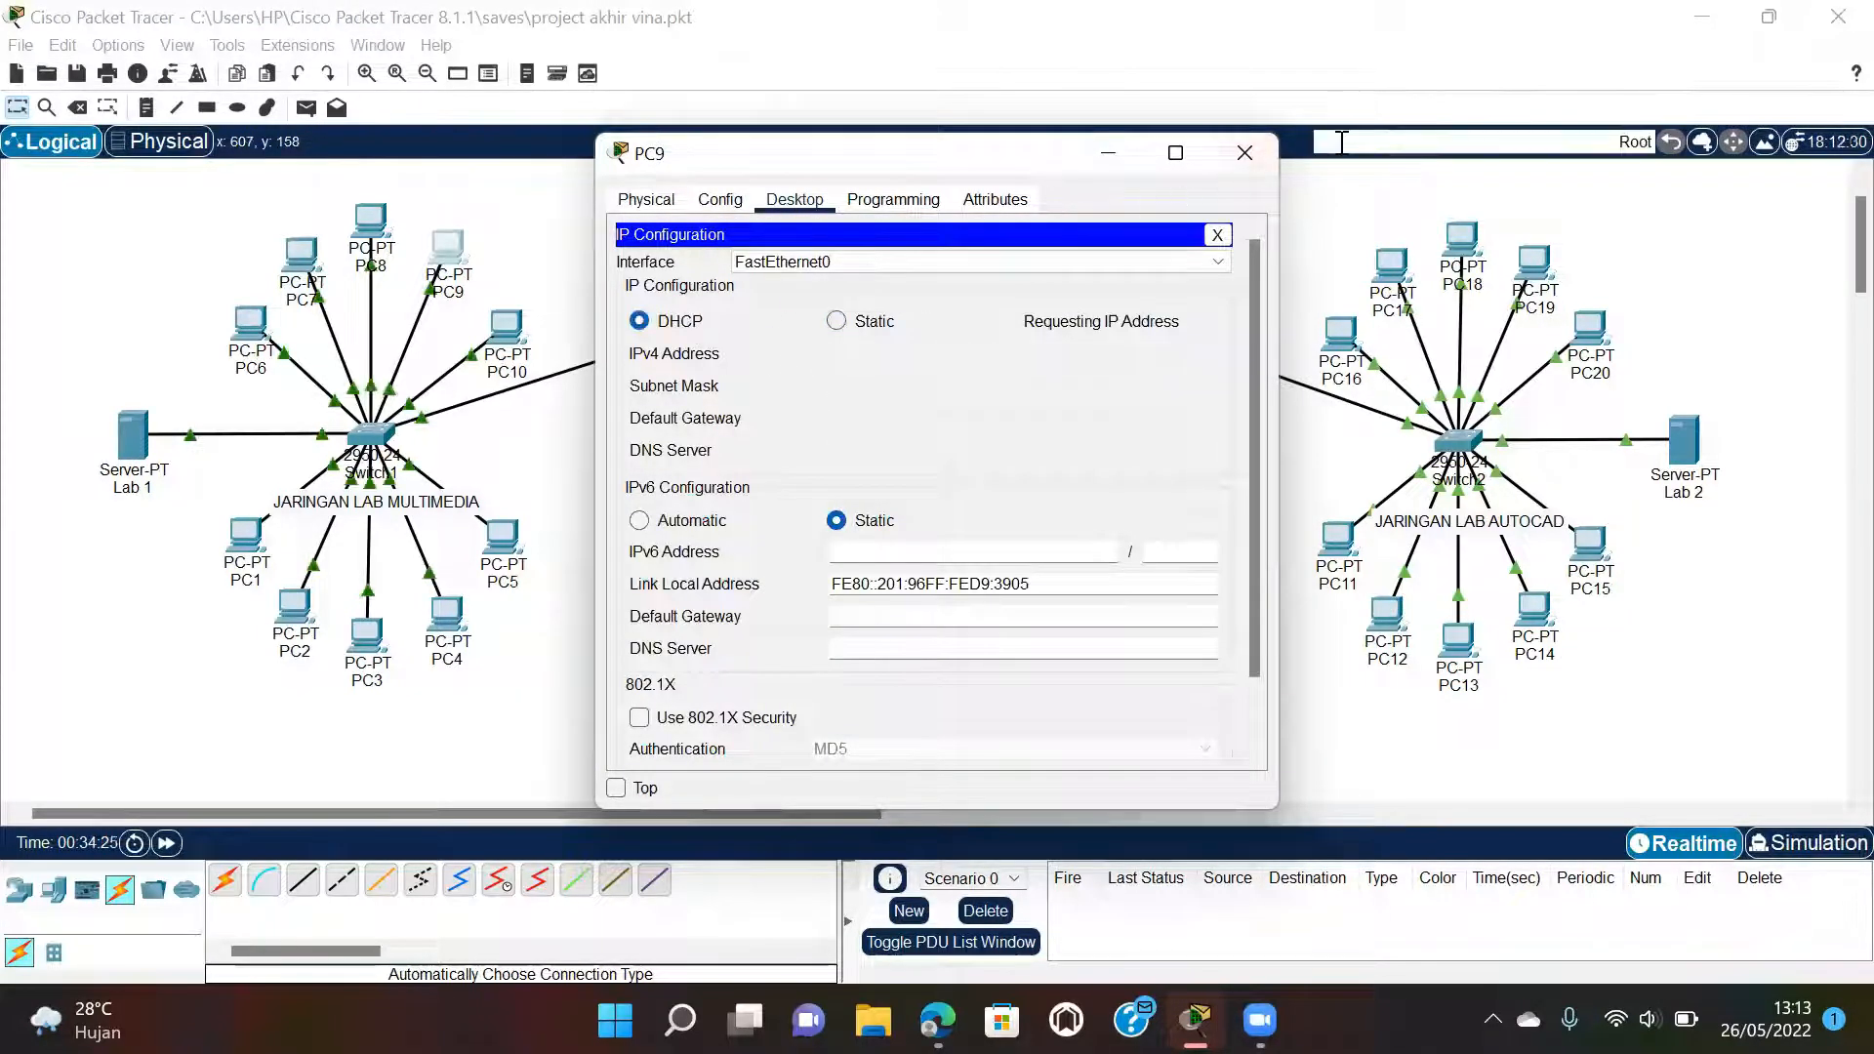
{"action": "left_click", "coordinate": [1246, 152]}
Set PC10 to DHCP so it obtains 192.168.35.19.
{"action": "left_click", "coordinate": [505, 327]}
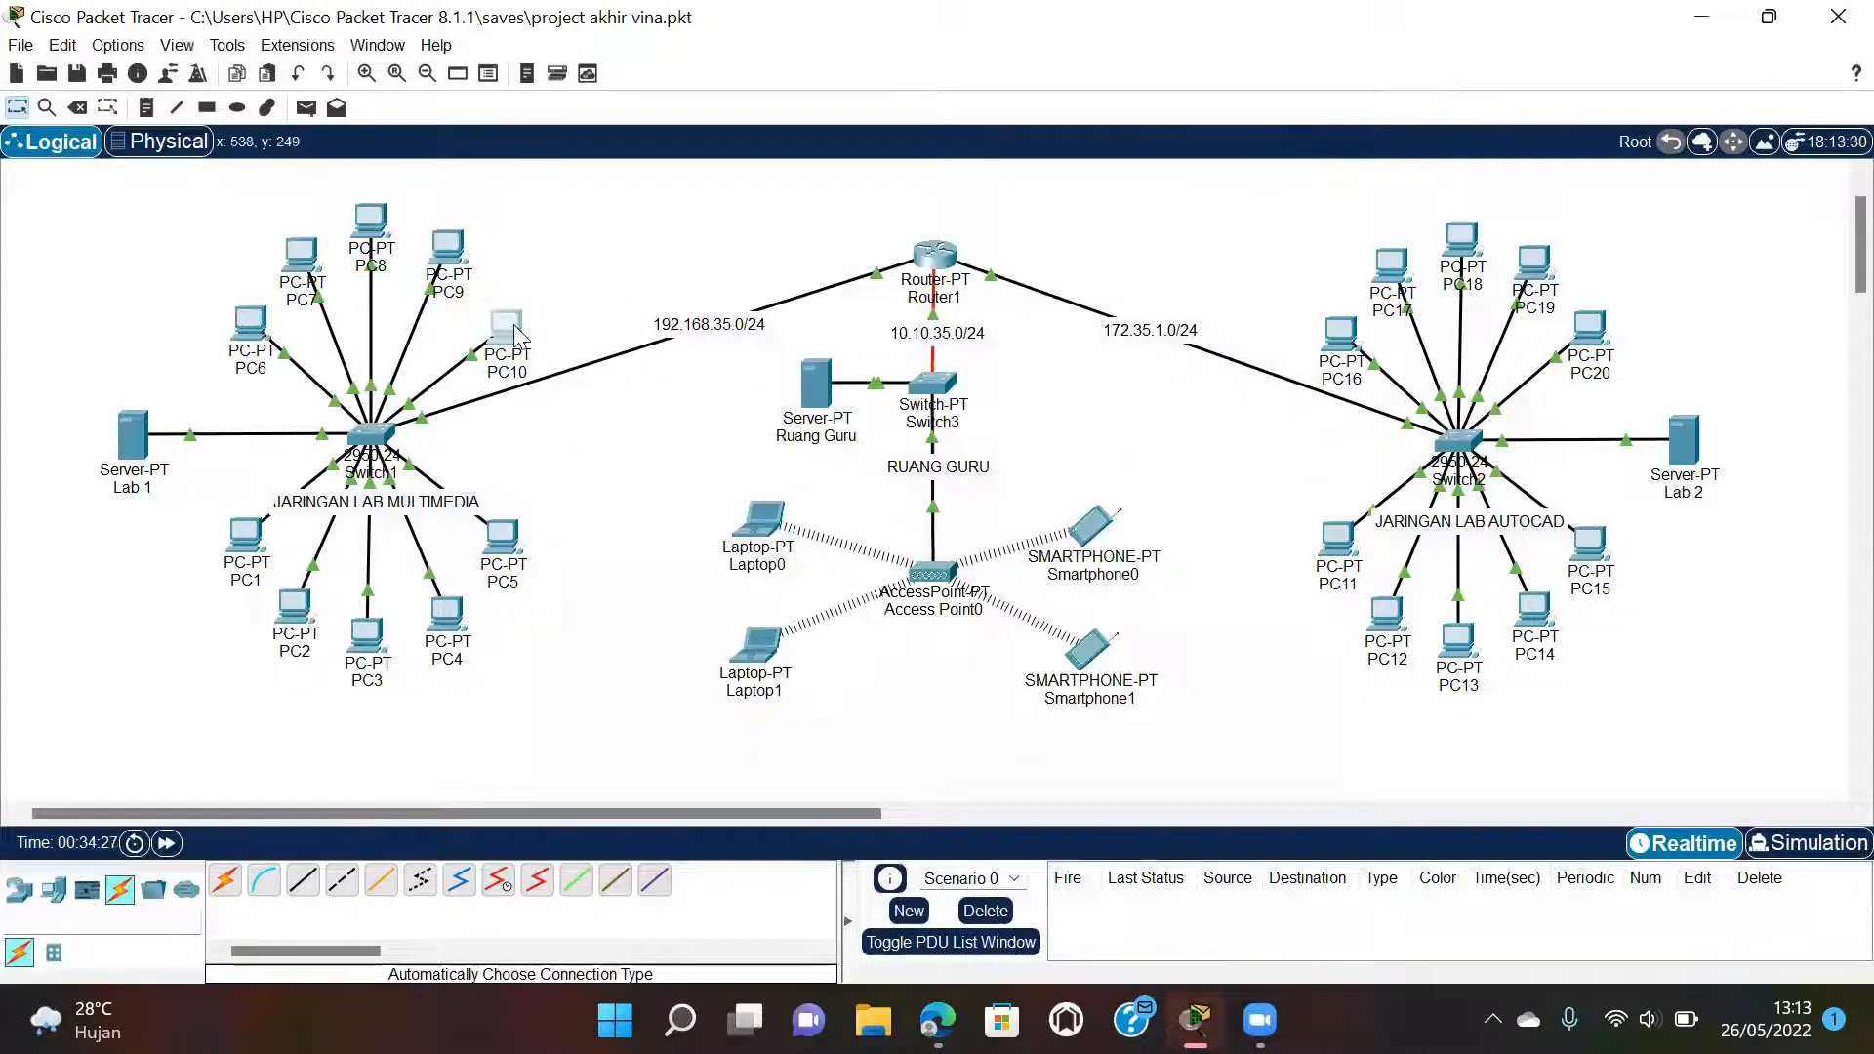
{"action": "left_click", "coordinate": [792, 199]}
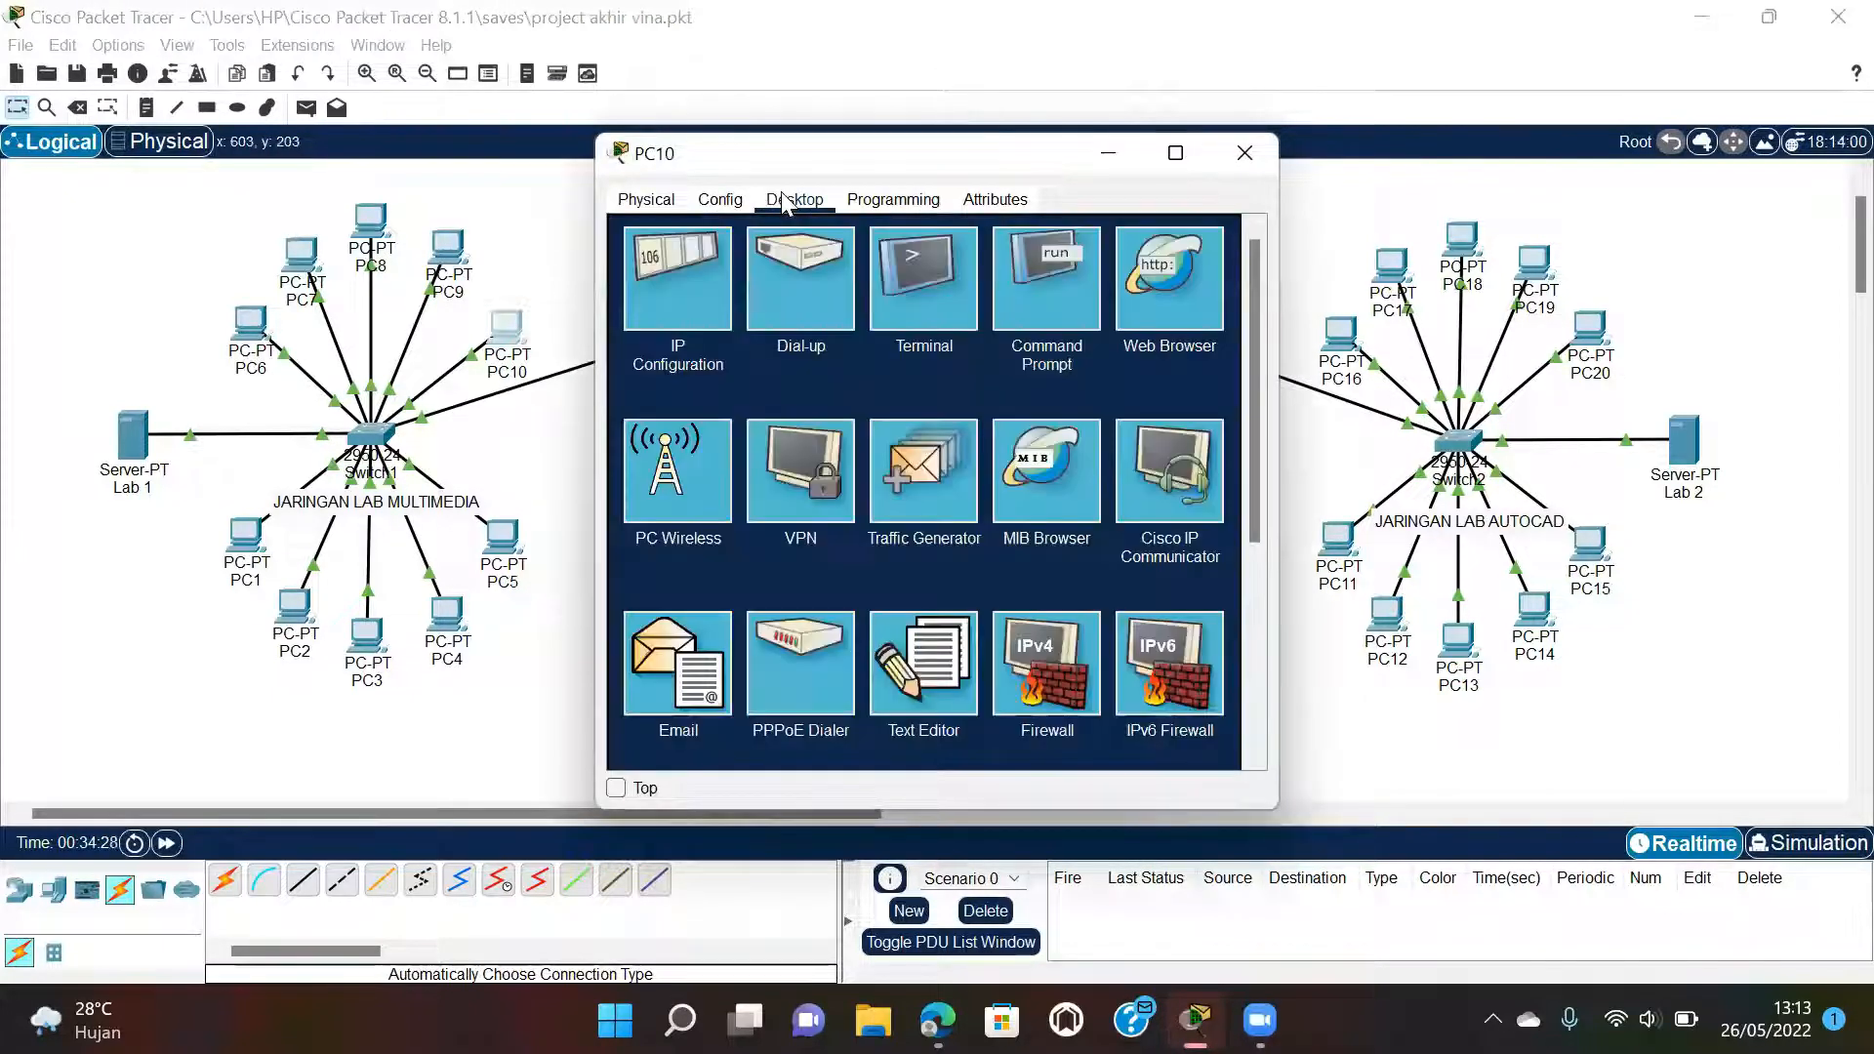
{"action": "left_click", "coordinate": [705, 265]}
{"action": "left_click", "coordinate": [686, 329]}
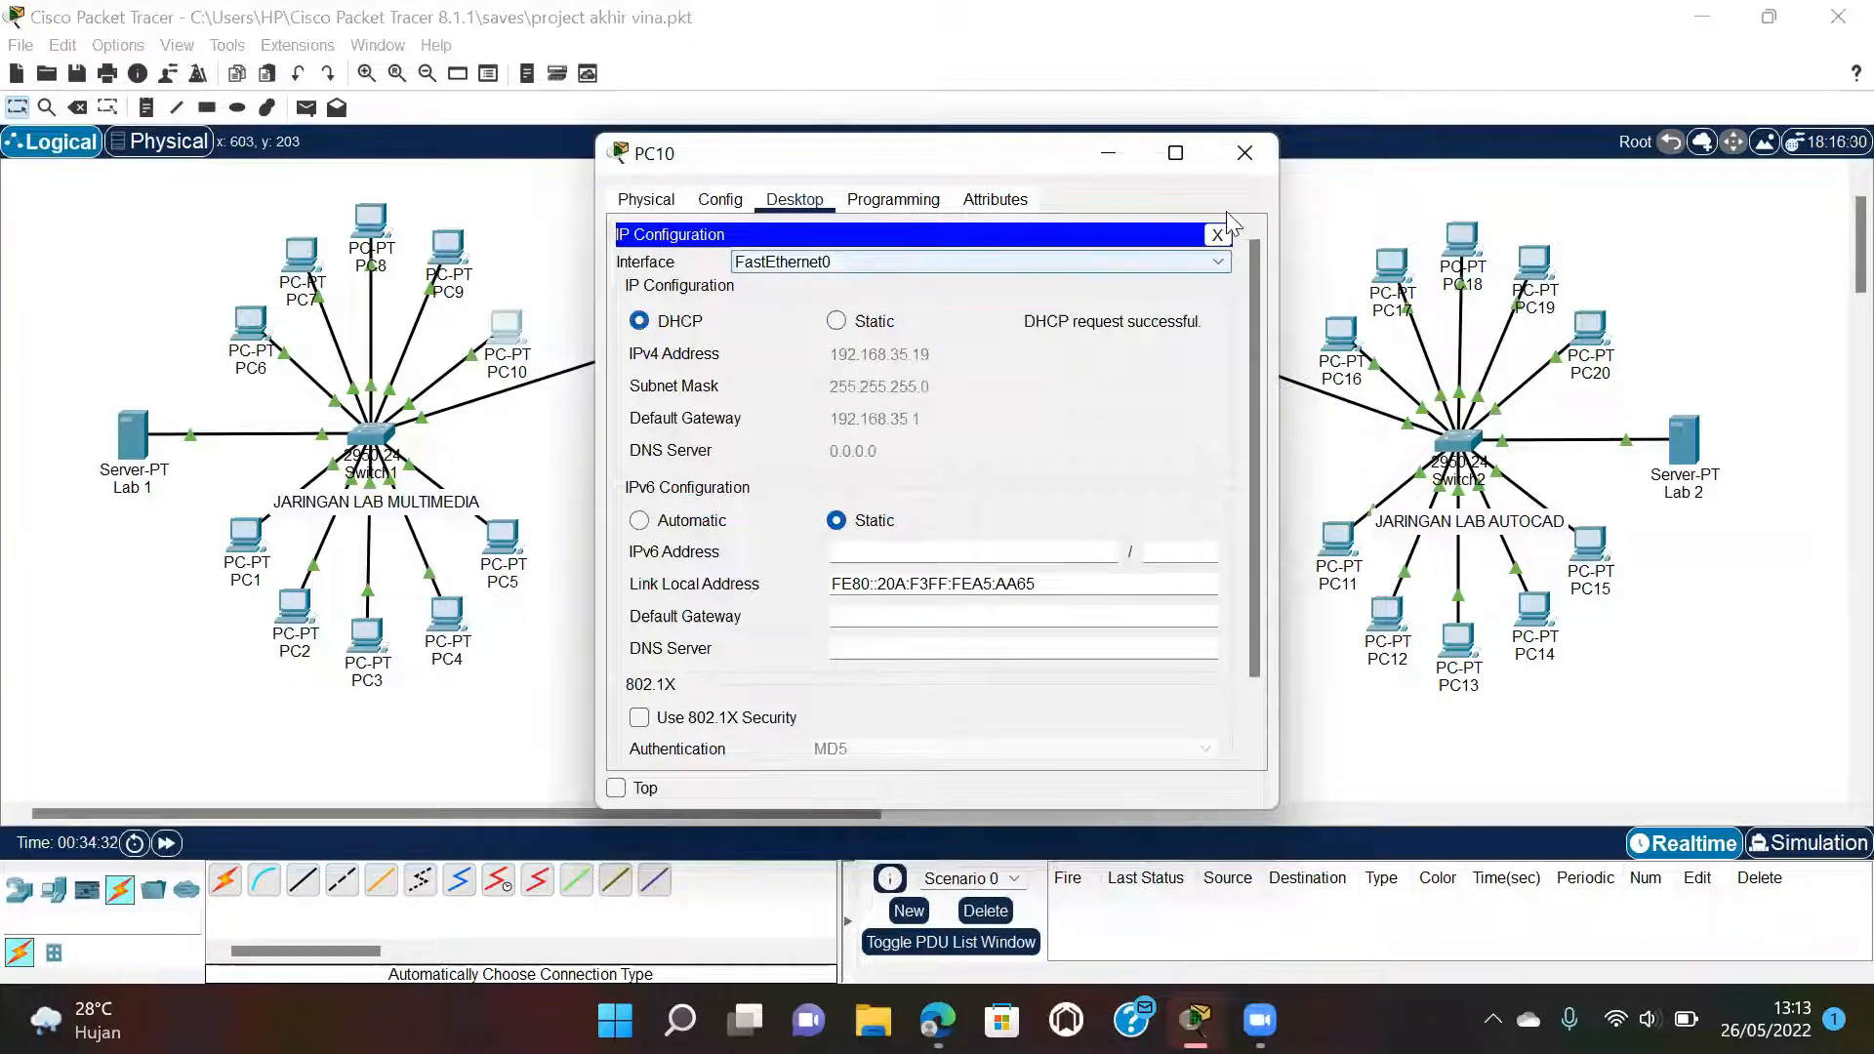
{"action": "left_click", "coordinate": [1245, 152]}
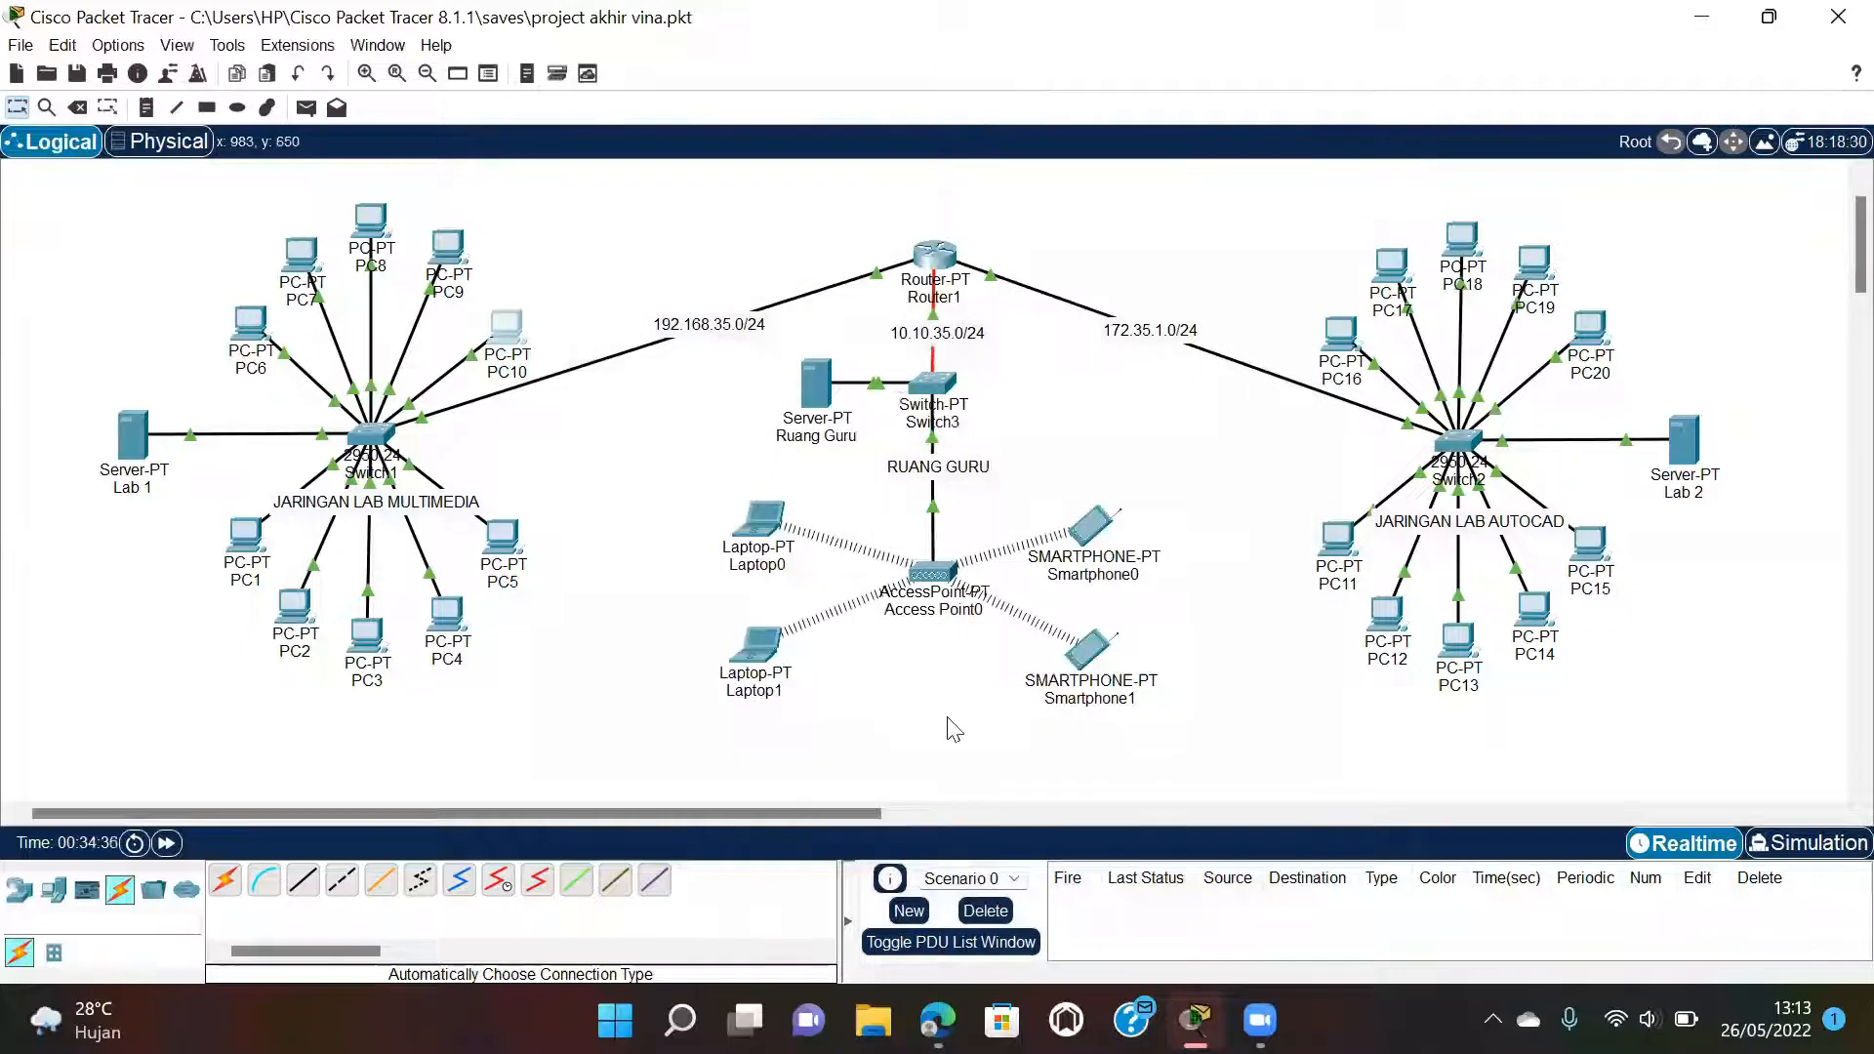
Scroll the PDF to step 7 and Gambar 8 (PC11 getting 172.35.0.4), then return to Packet Tracer.
{"action": "mouse_move", "coordinate": [937, 1020]}
{"action": "left_click", "coordinate": [937, 885]}
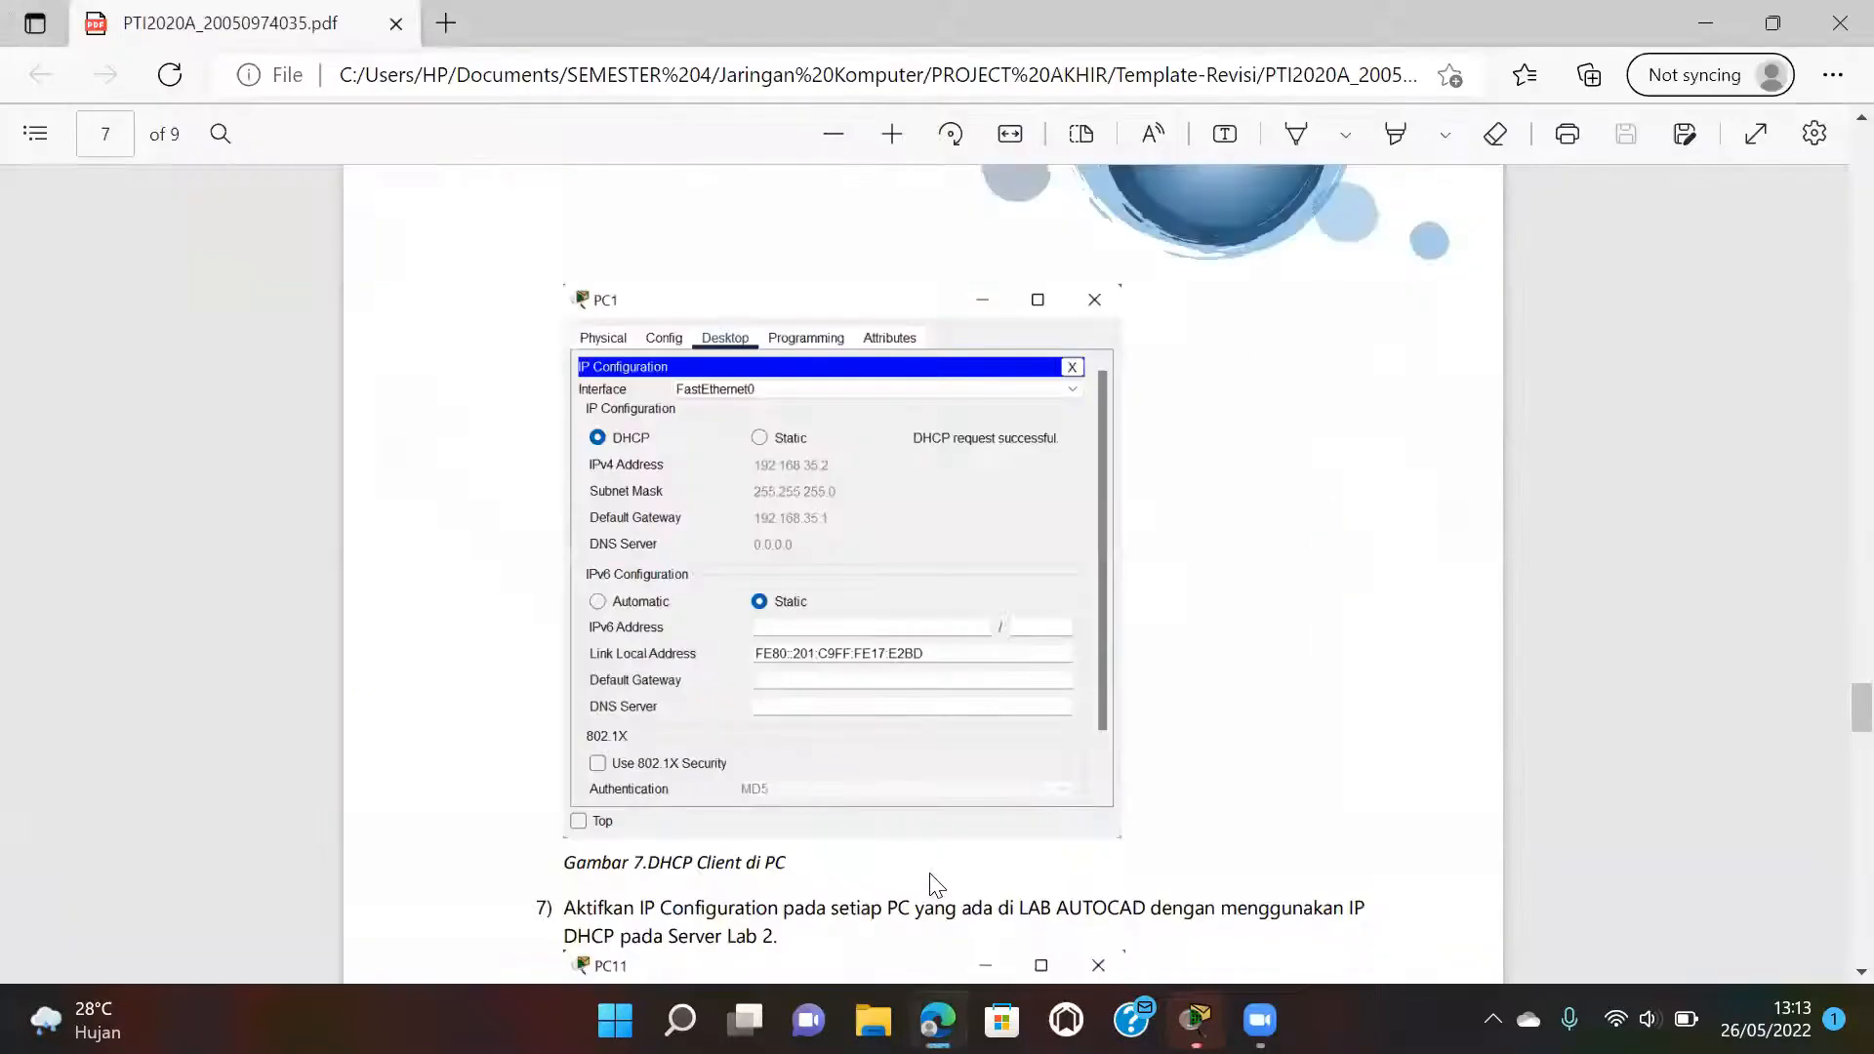
{"action": "scroll", "coordinate": [931, 877], "scroll_direction": "down", "scroll_amount": 6}
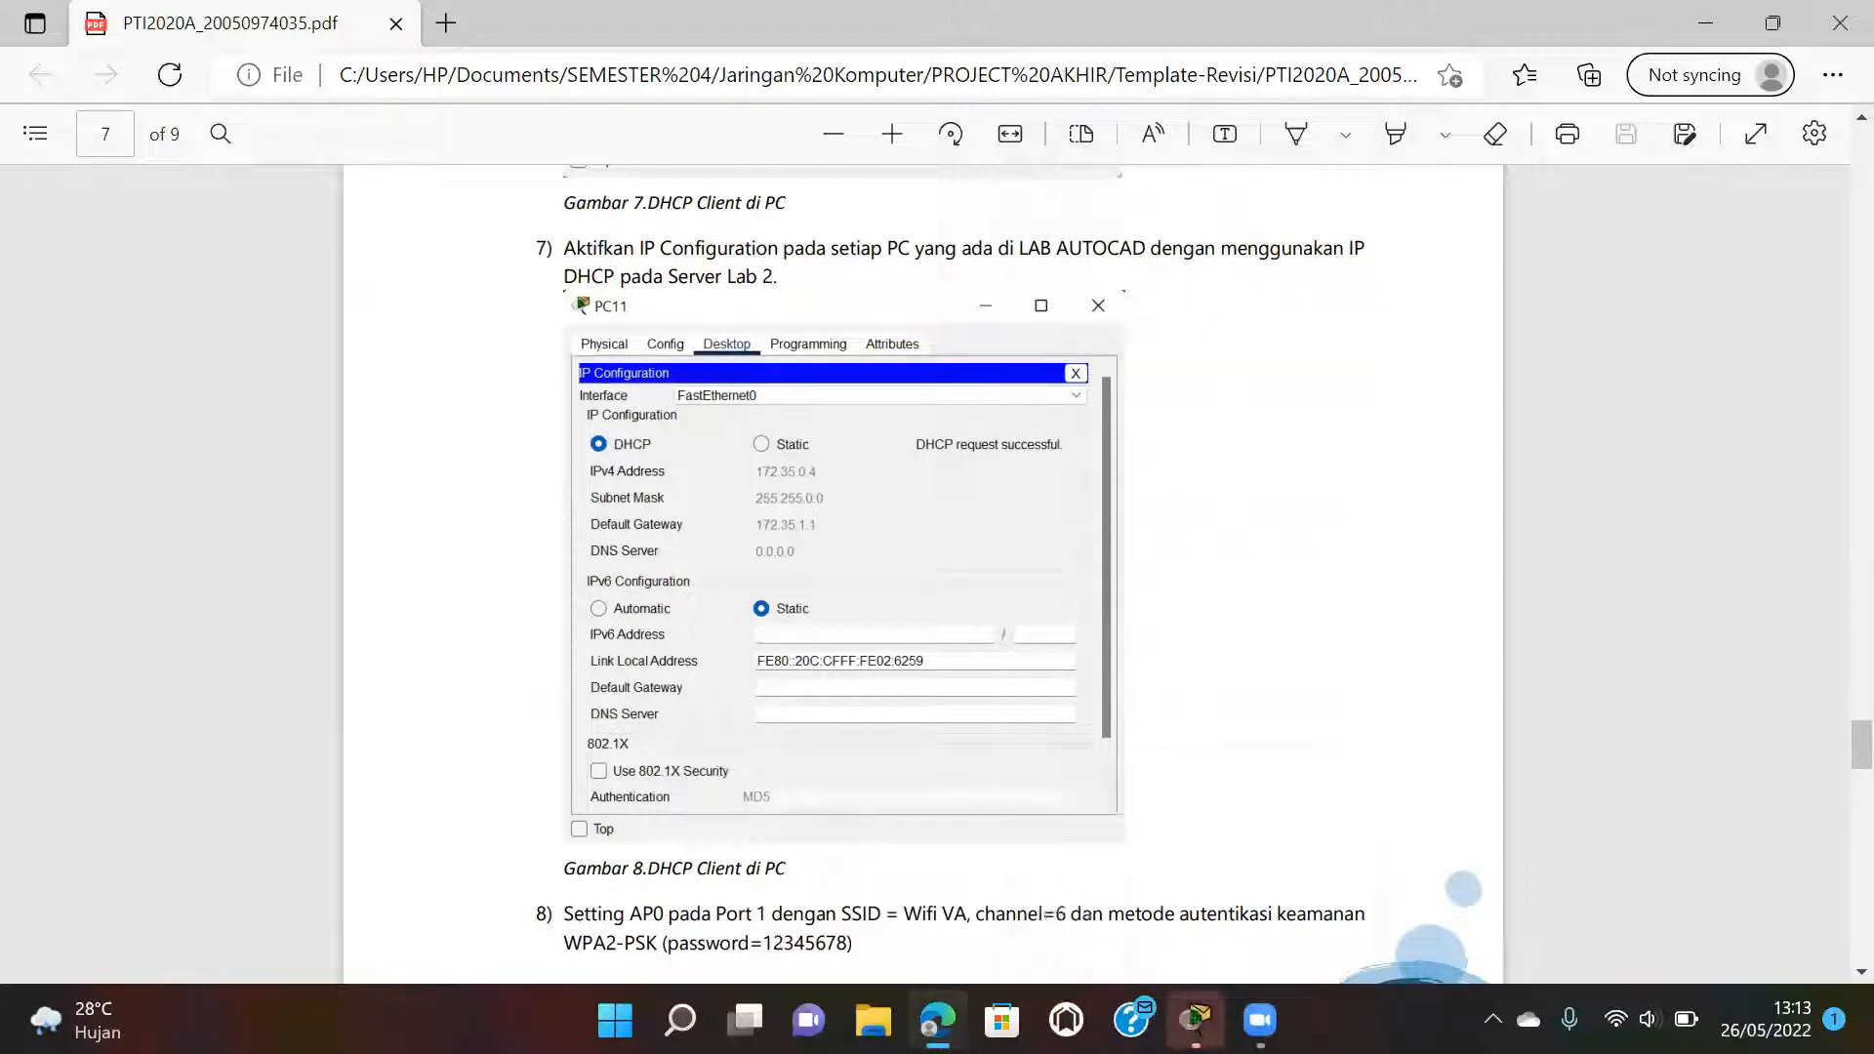
{"action": "left_click", "coordinate": [1217, 927]}
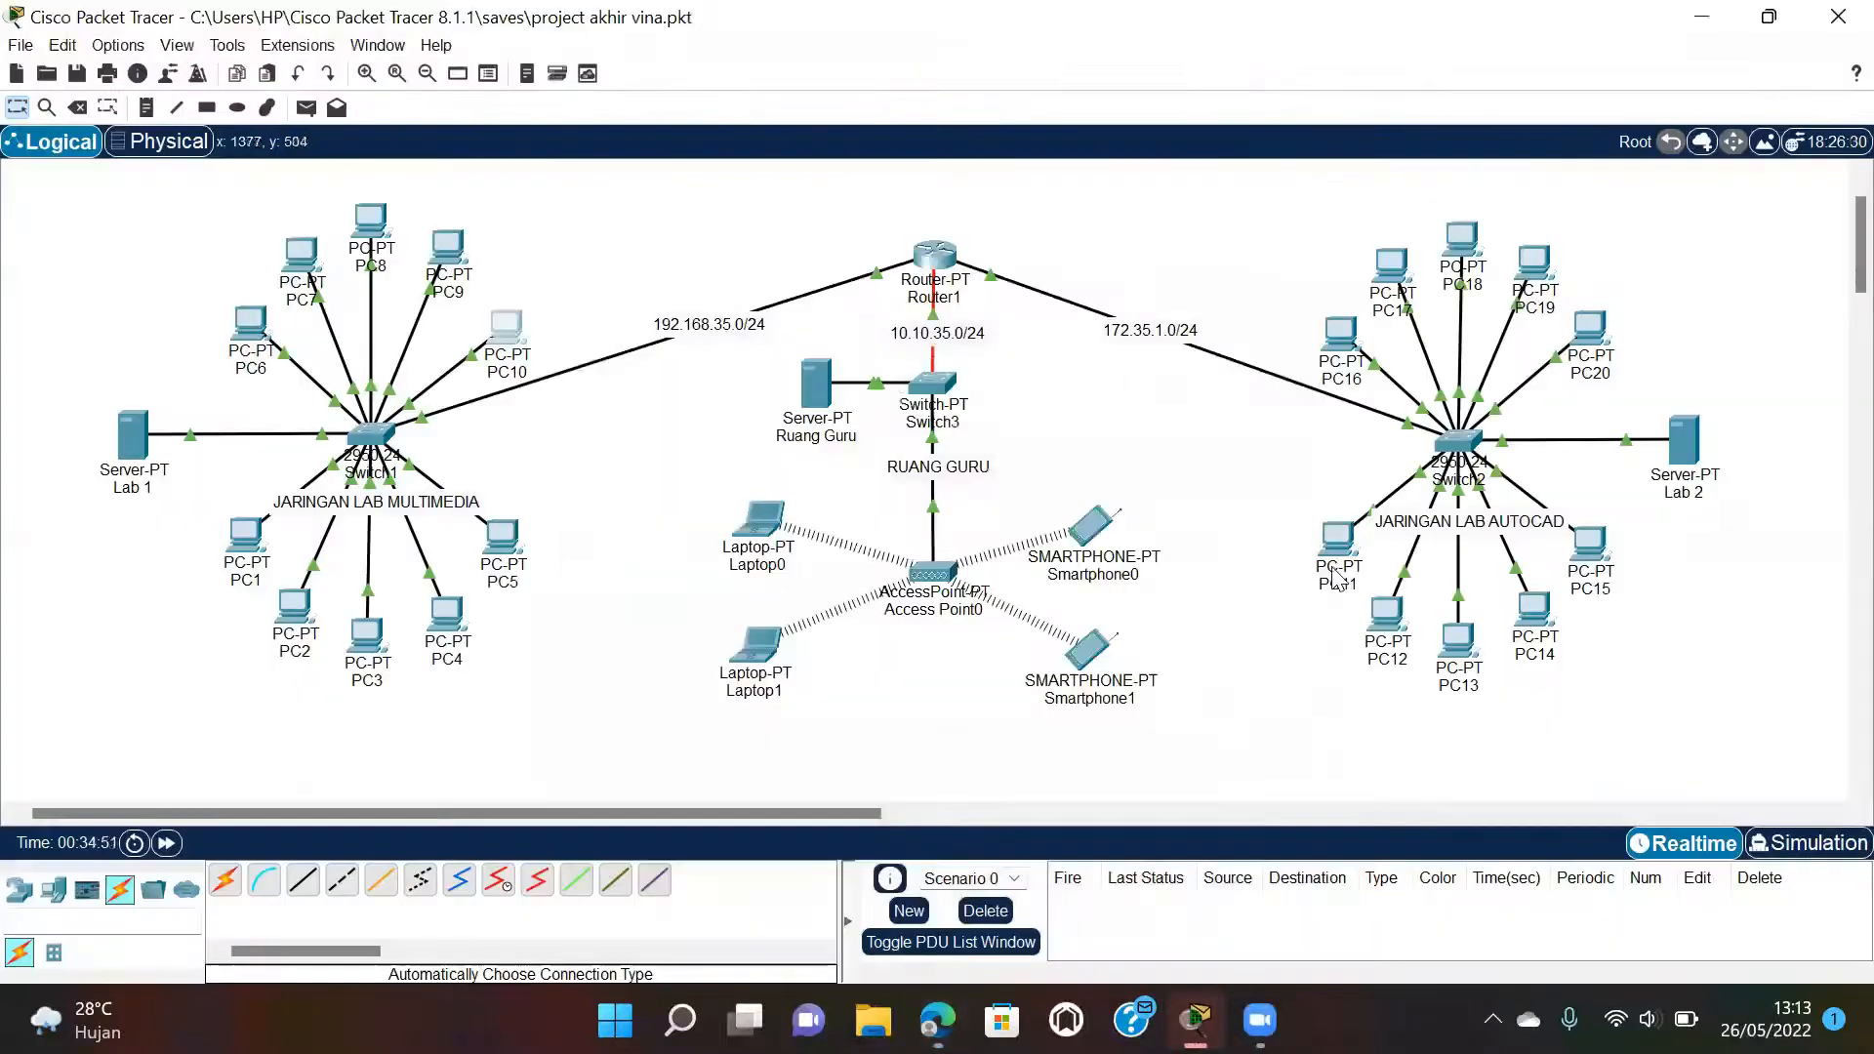
Switch PC11 and PC12 in the AutoCAD lab to DHCP addressing.
{"action": "left_click", "coordinate": [1337, 539]}
{"action": "left_click", "coordinate": [792, 196]}
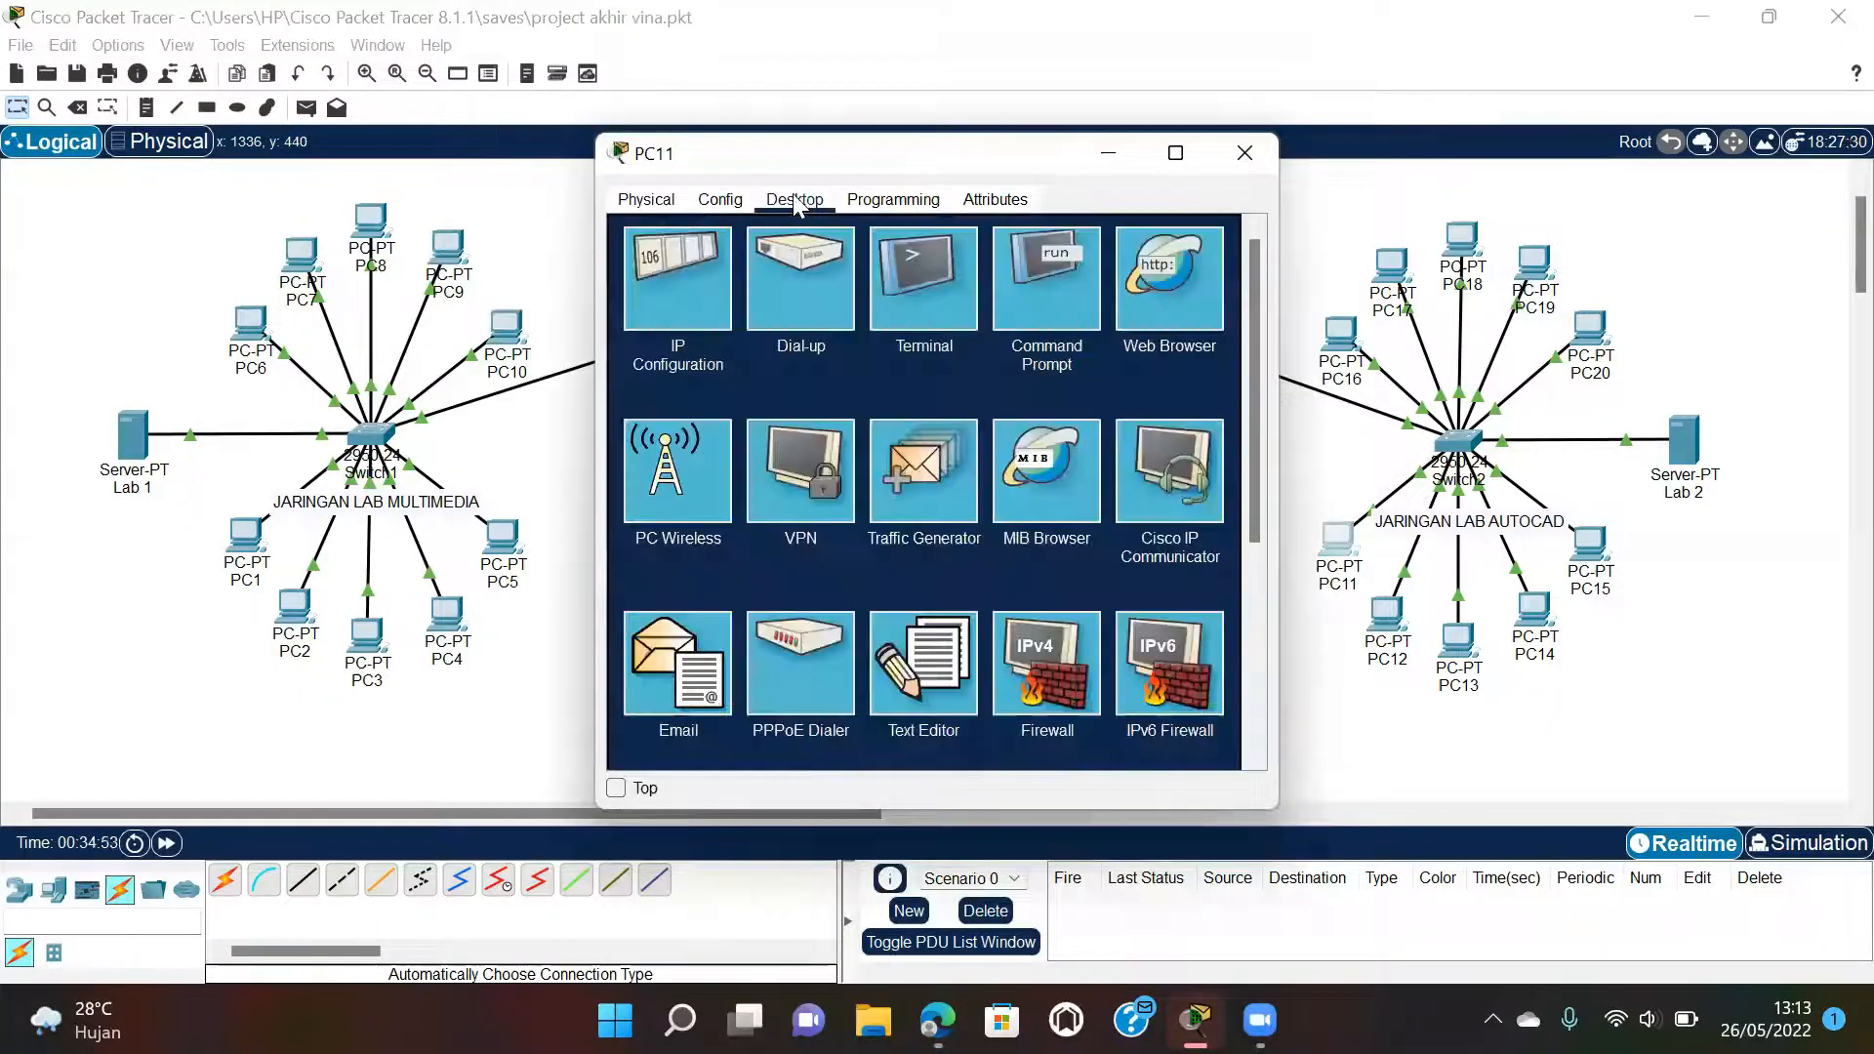
{"action": "left_click", "coordinate": [685, 293]}
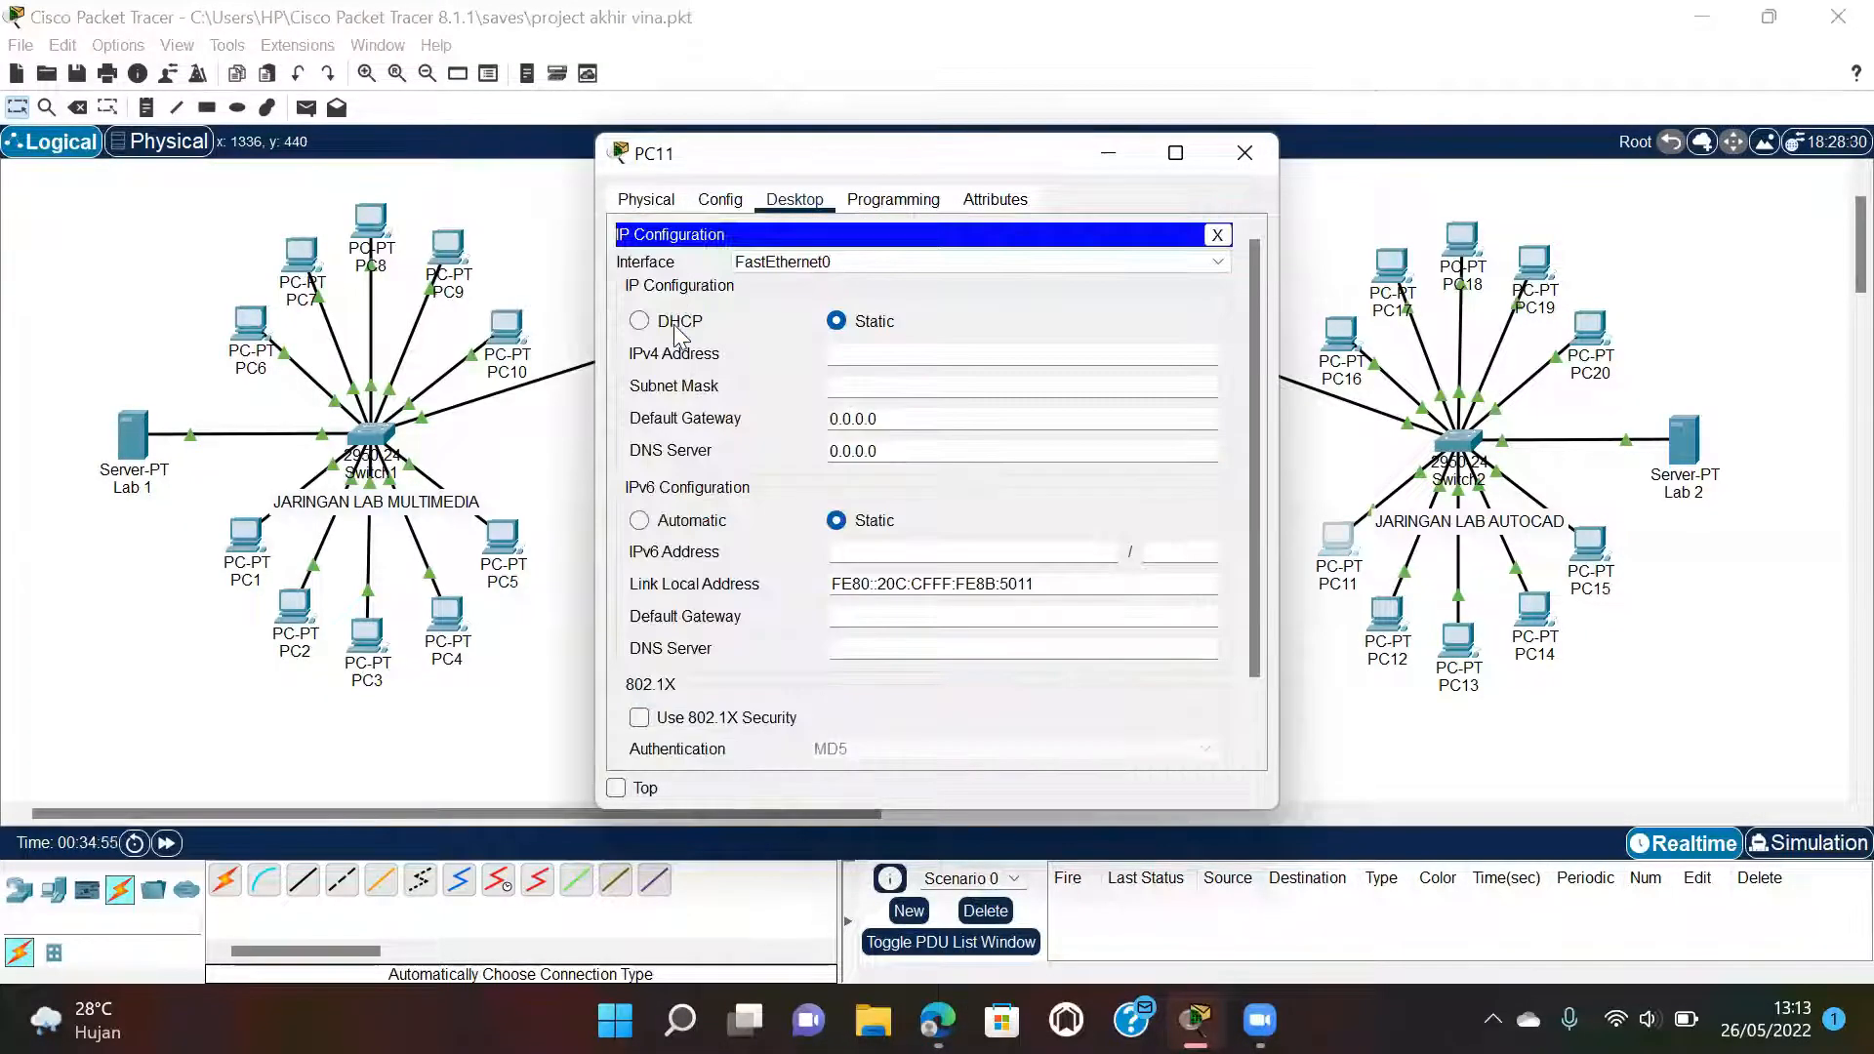
{"action": "left_click", "coordinate": [678, 322]}
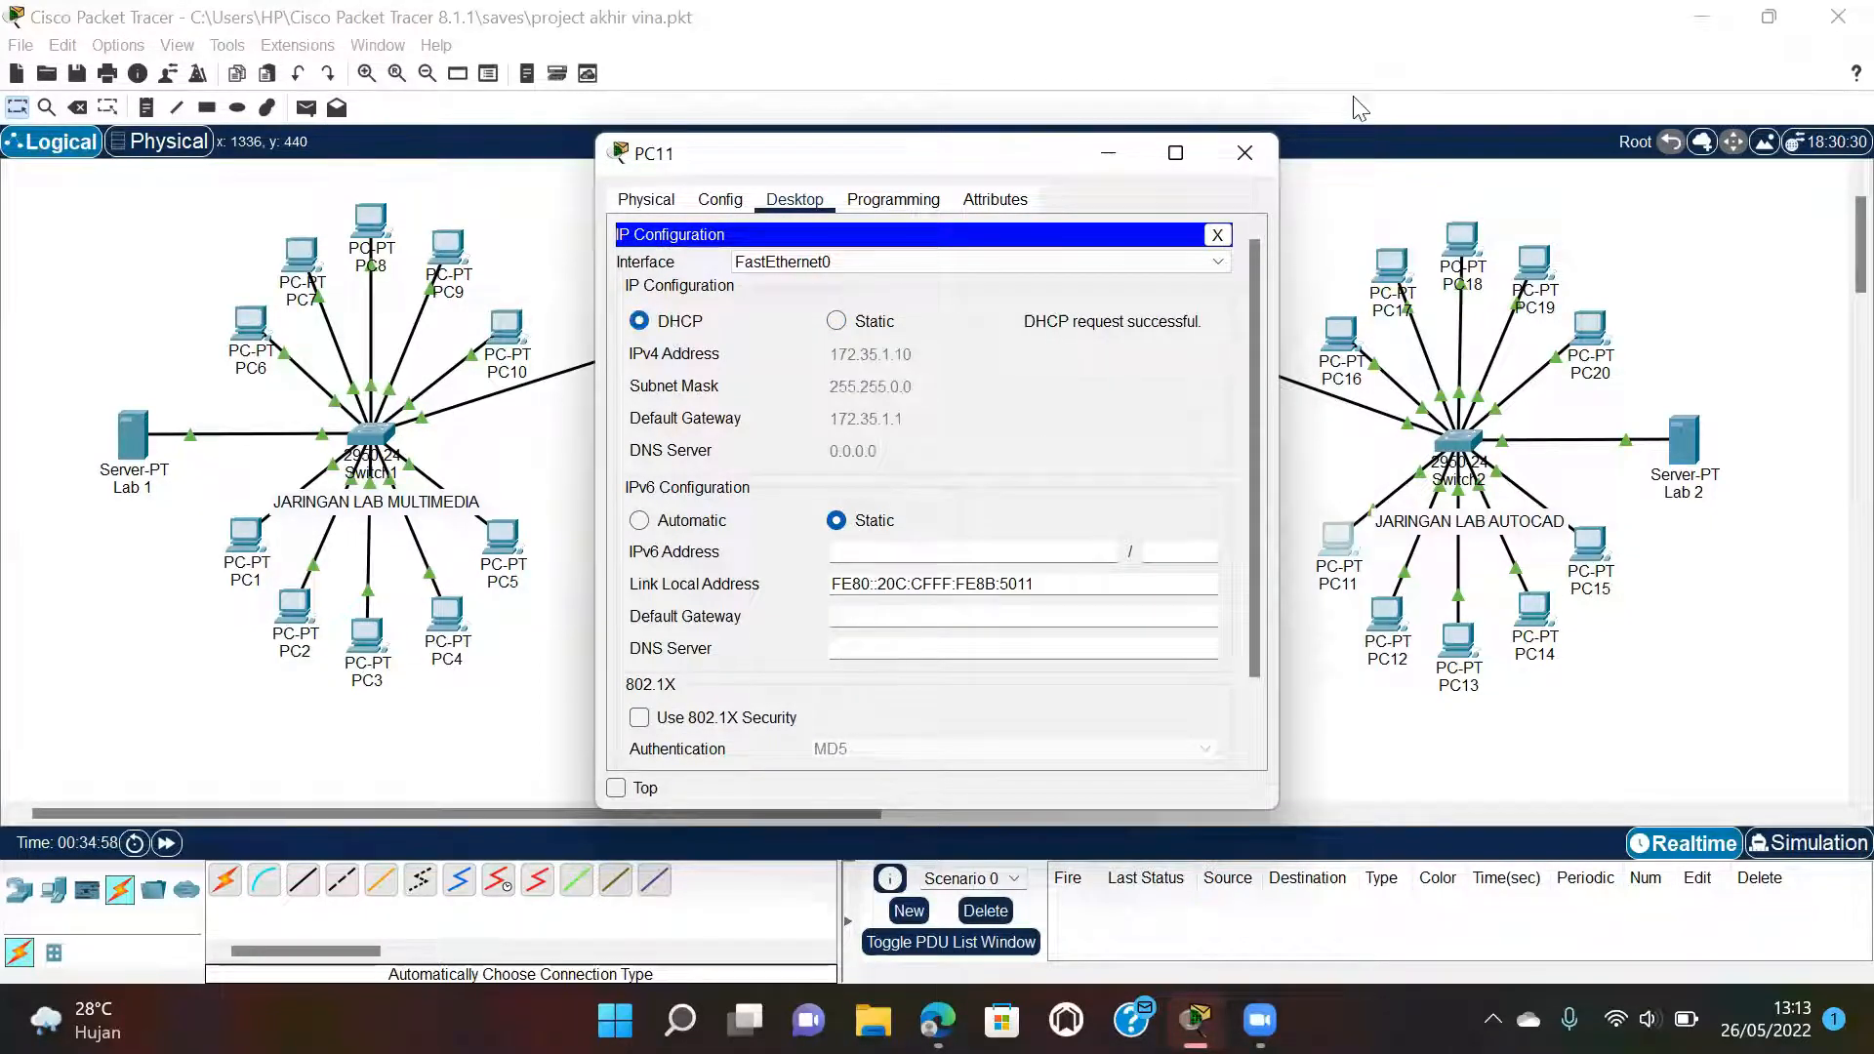
{"action": "left_click", "coordinate": [1237, 149]}
{"action": "left_click", "coordinate": [1394, 620]}
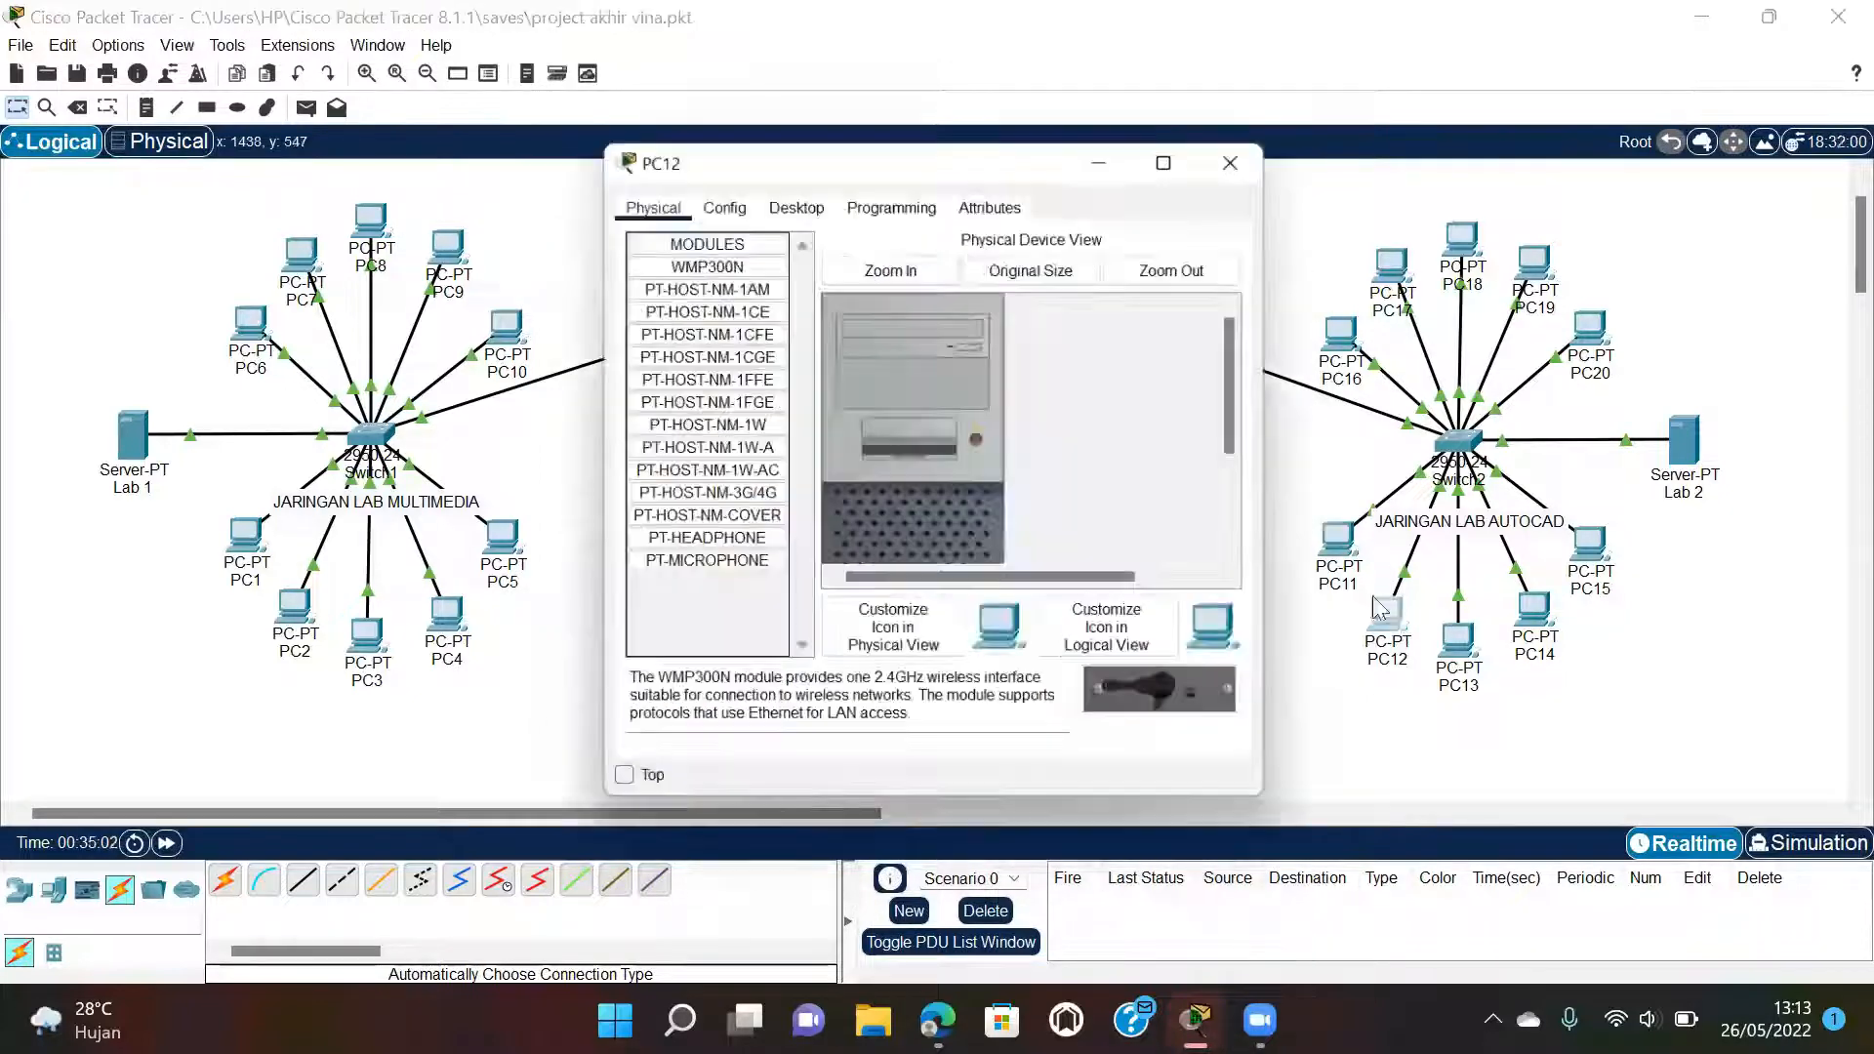
{"action": "left_click", "coordinate": [793, 199]}
{"action": "left_click", "coordinate": [687, 271]}
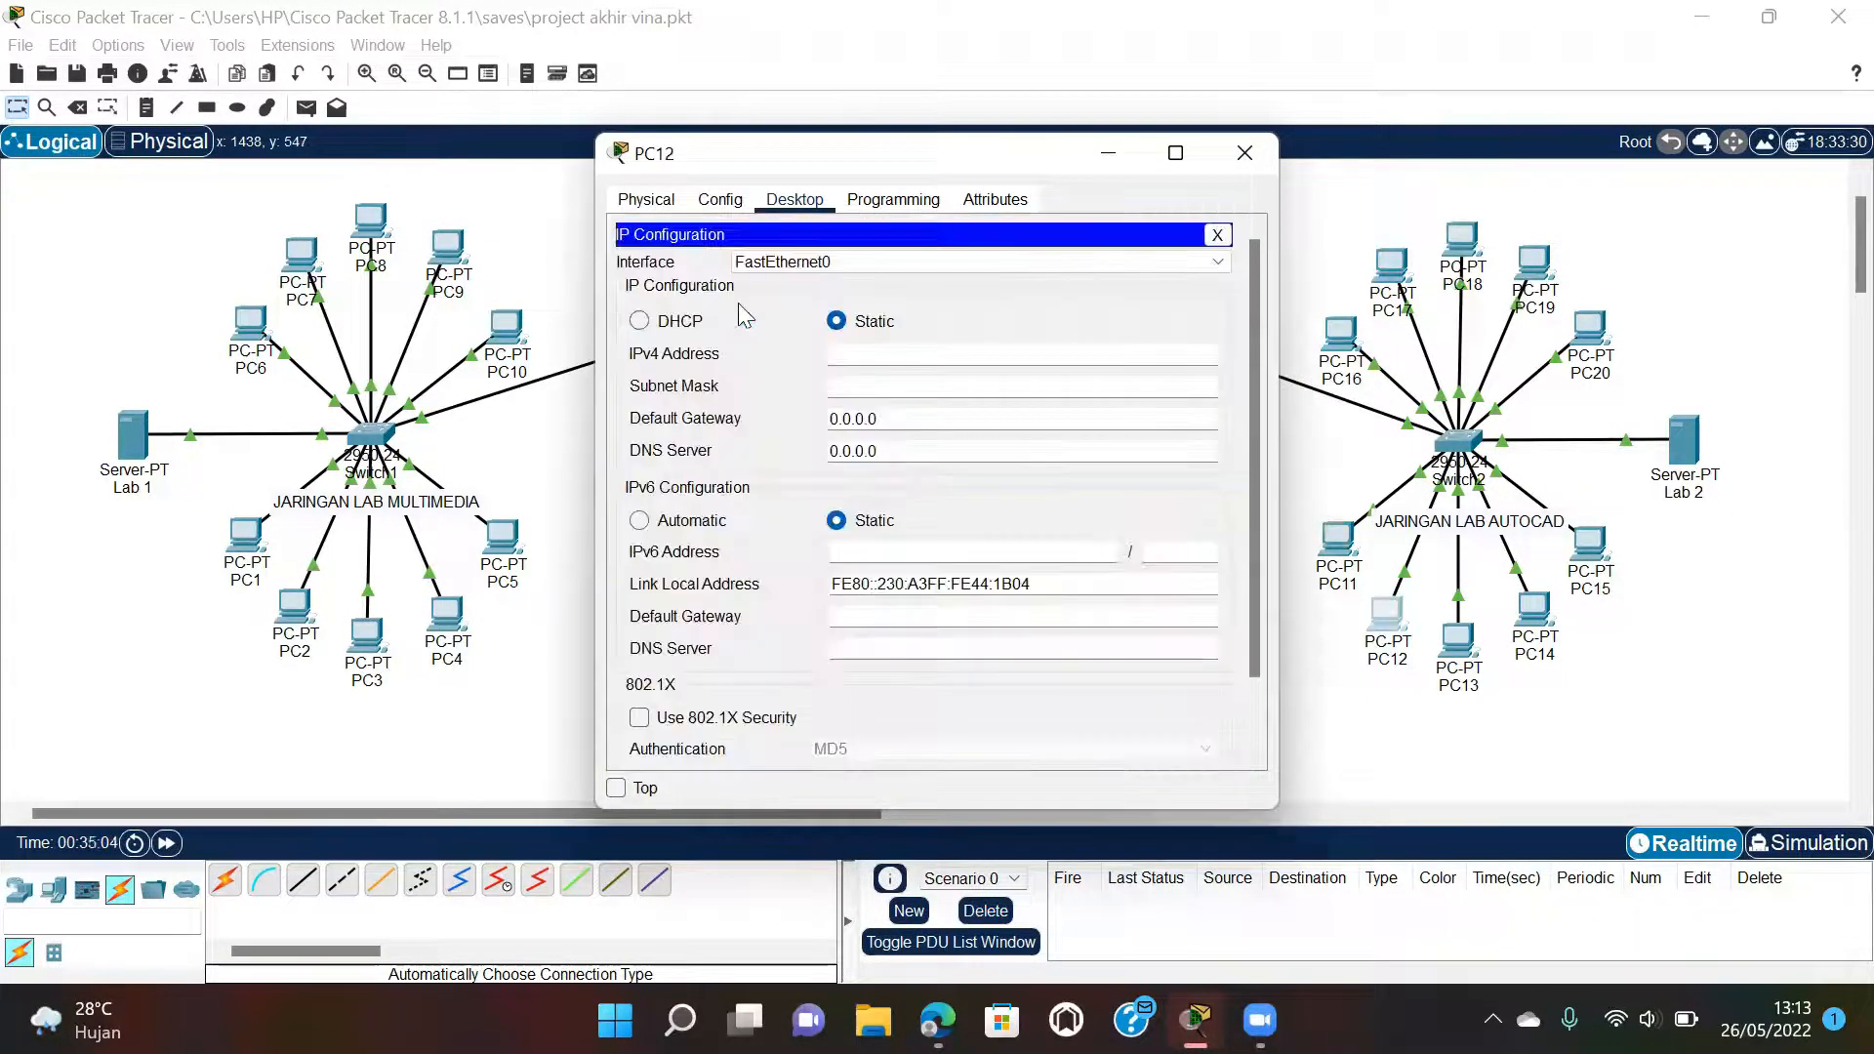
{"action": "left_click", "coordinate": [639, 321]}
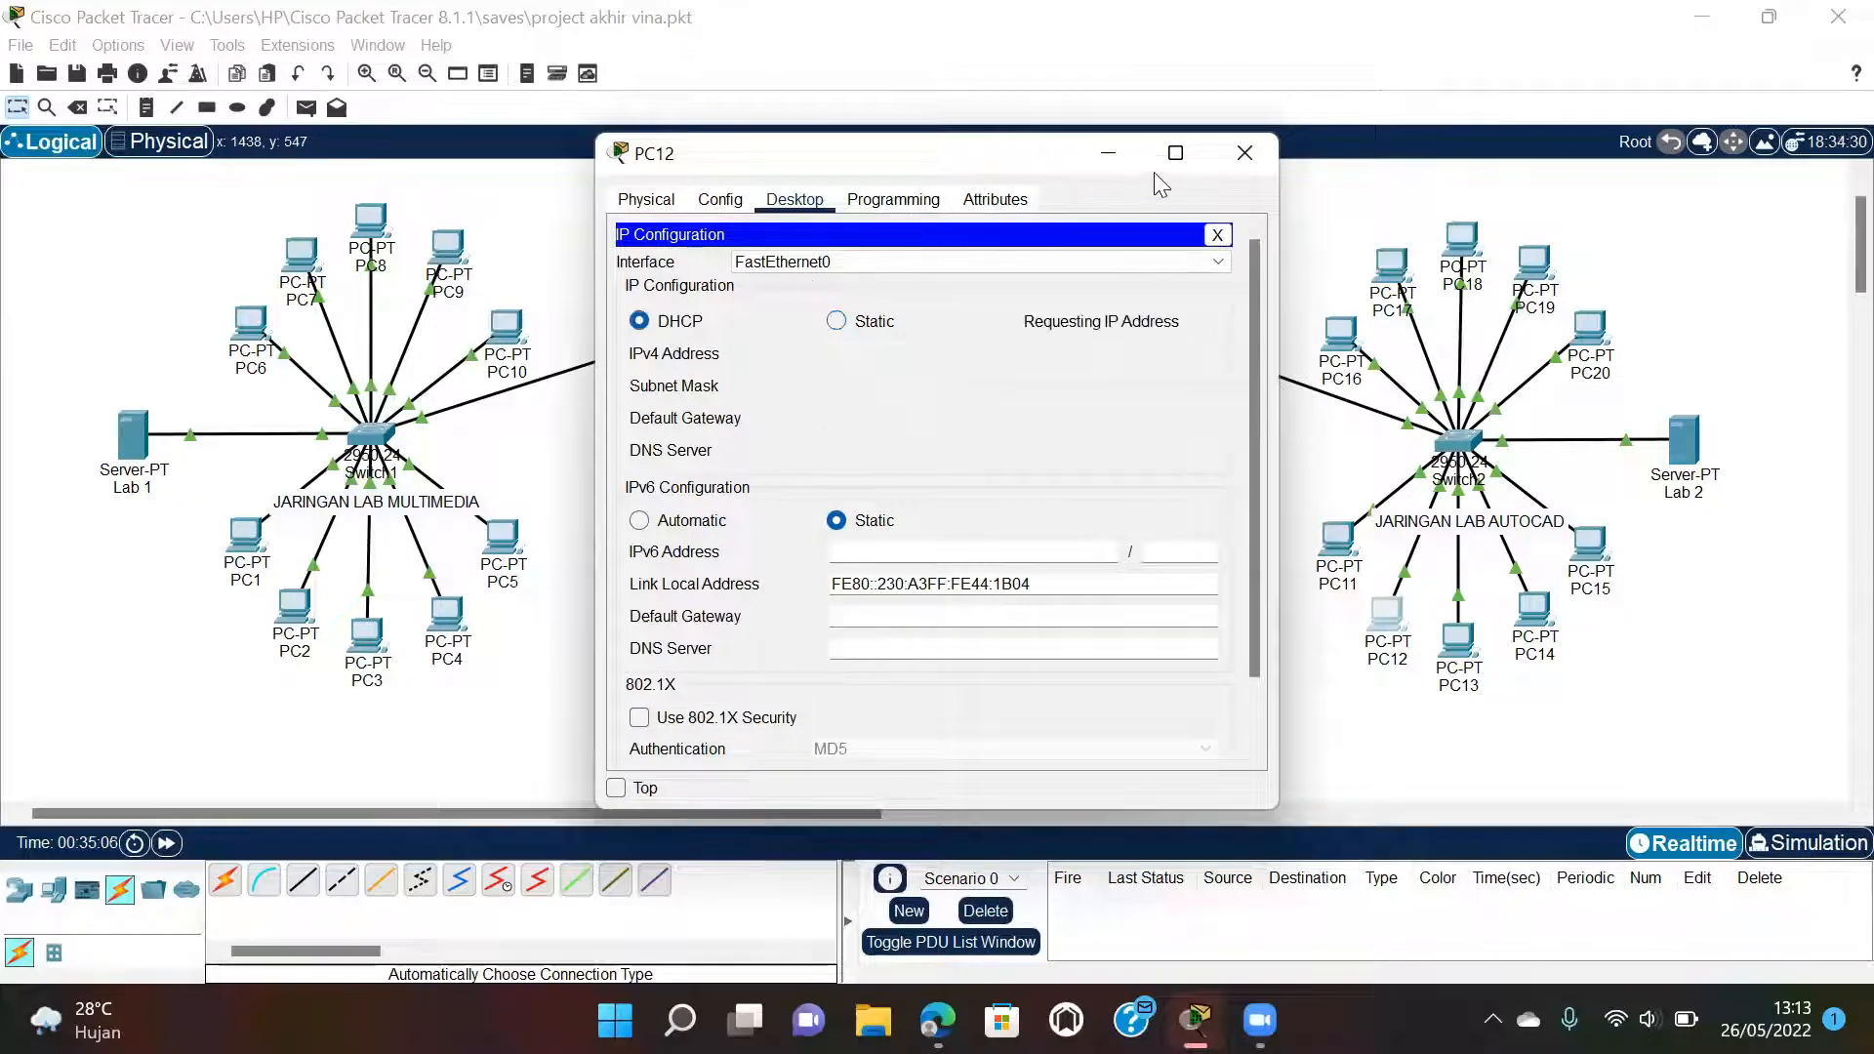
{"action": "left_click", "coordinate": [1255, 158]}
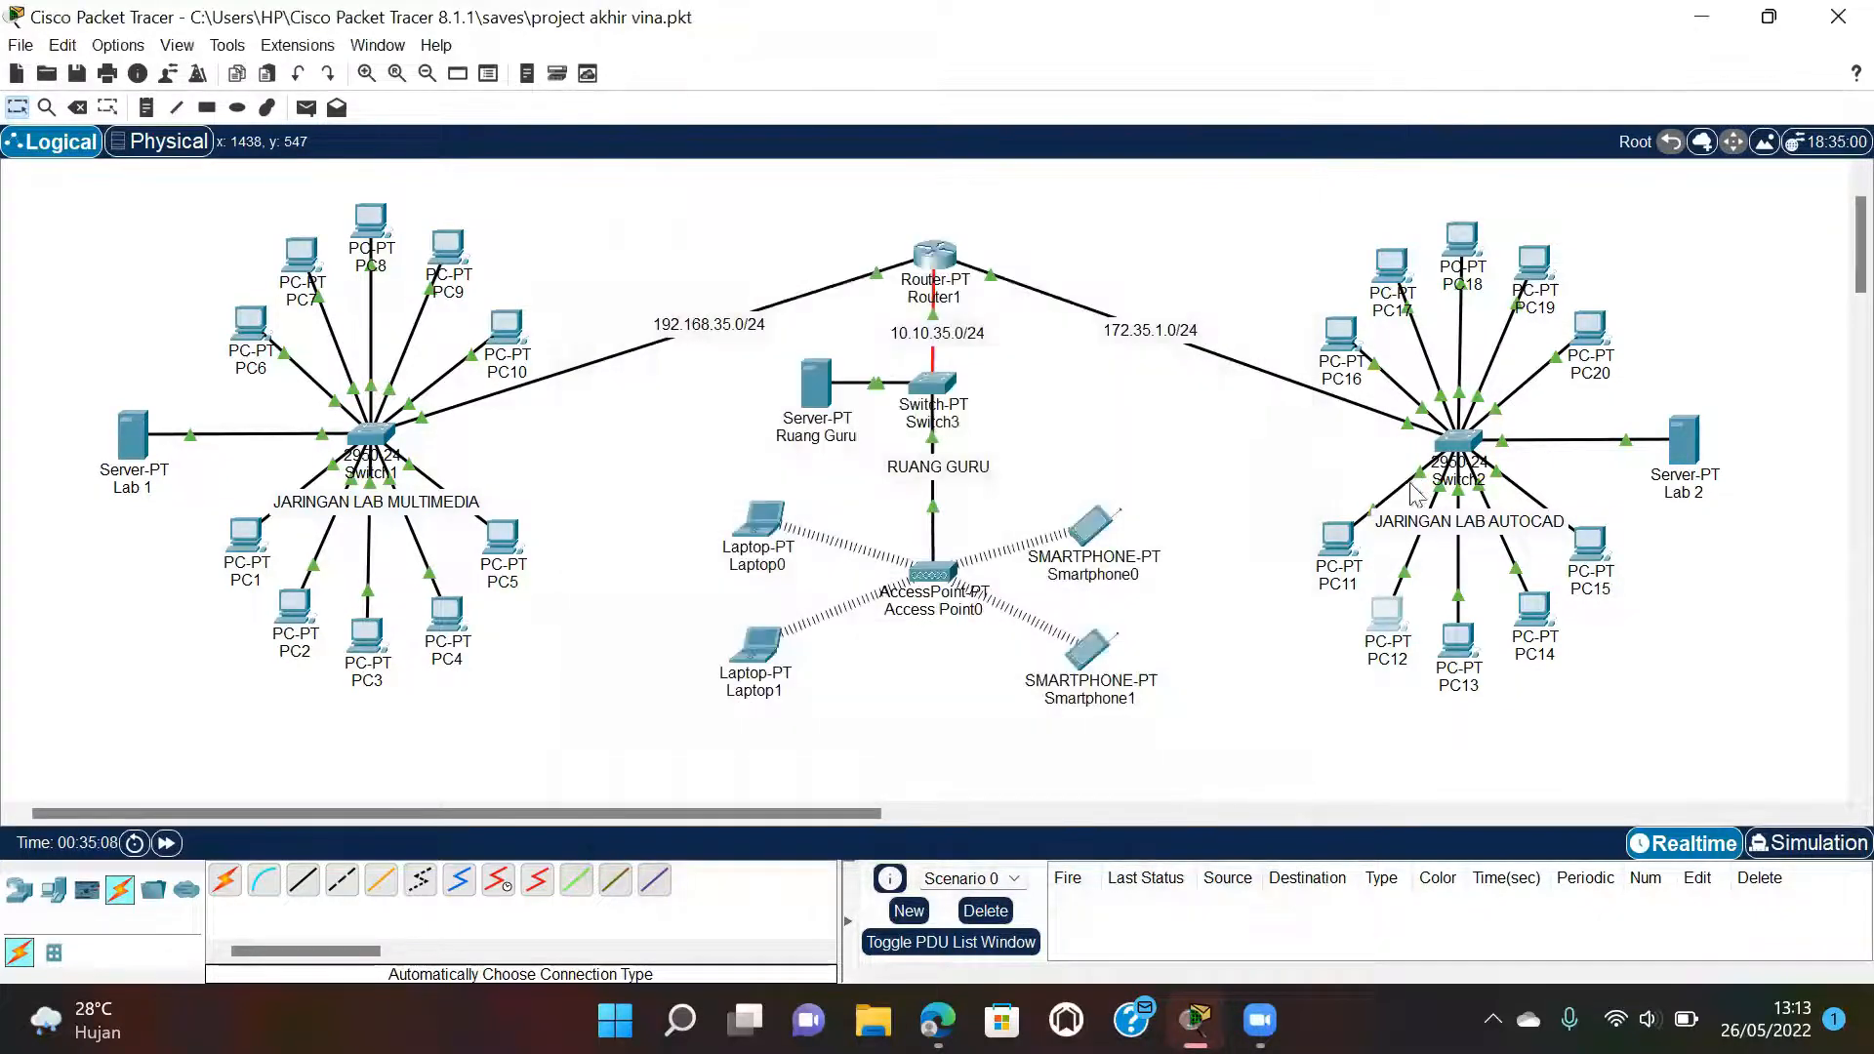
Switch PC13 and PC14 to DHCP, receiving 172.35.1.12 and 172.35.1.13.
{"action": "left_click", "coordinate": [1458, 639]}
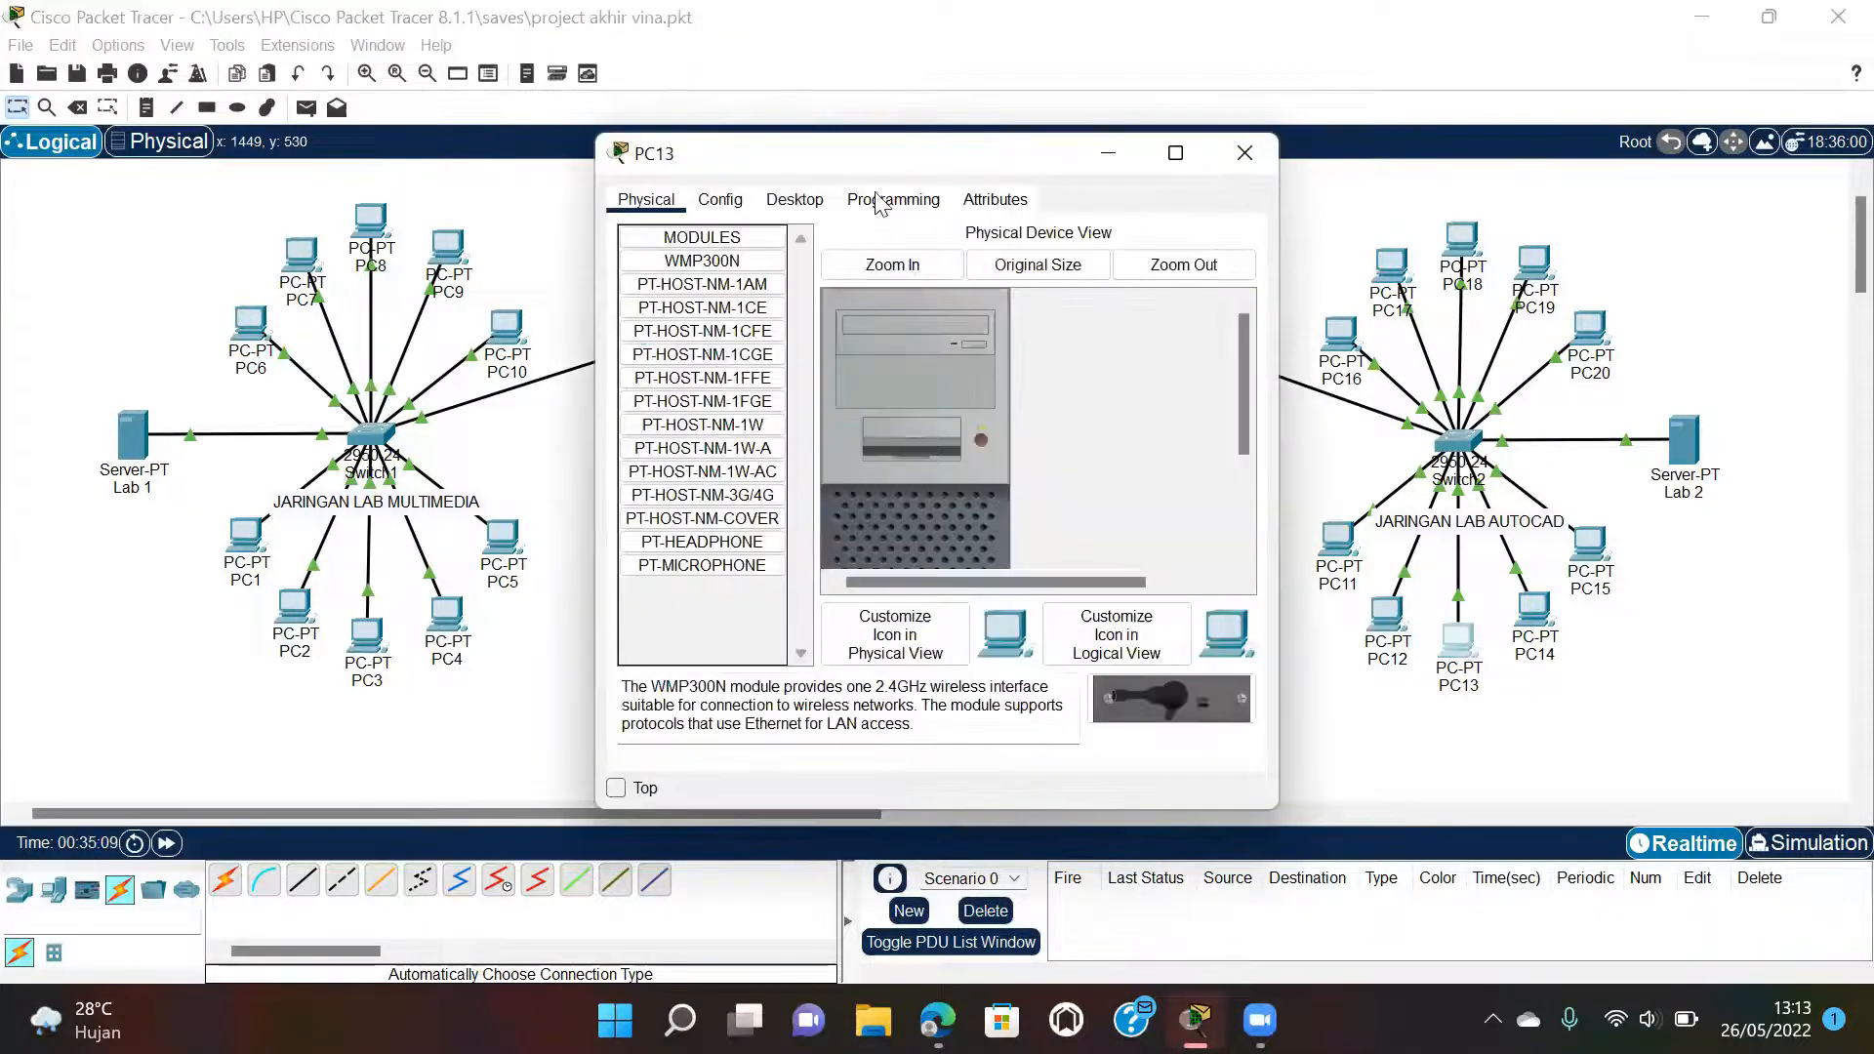
{"action": "left_click", "coordinate": [795, 199]}
{"action": "left_click", "coordinate": [691, 271]}
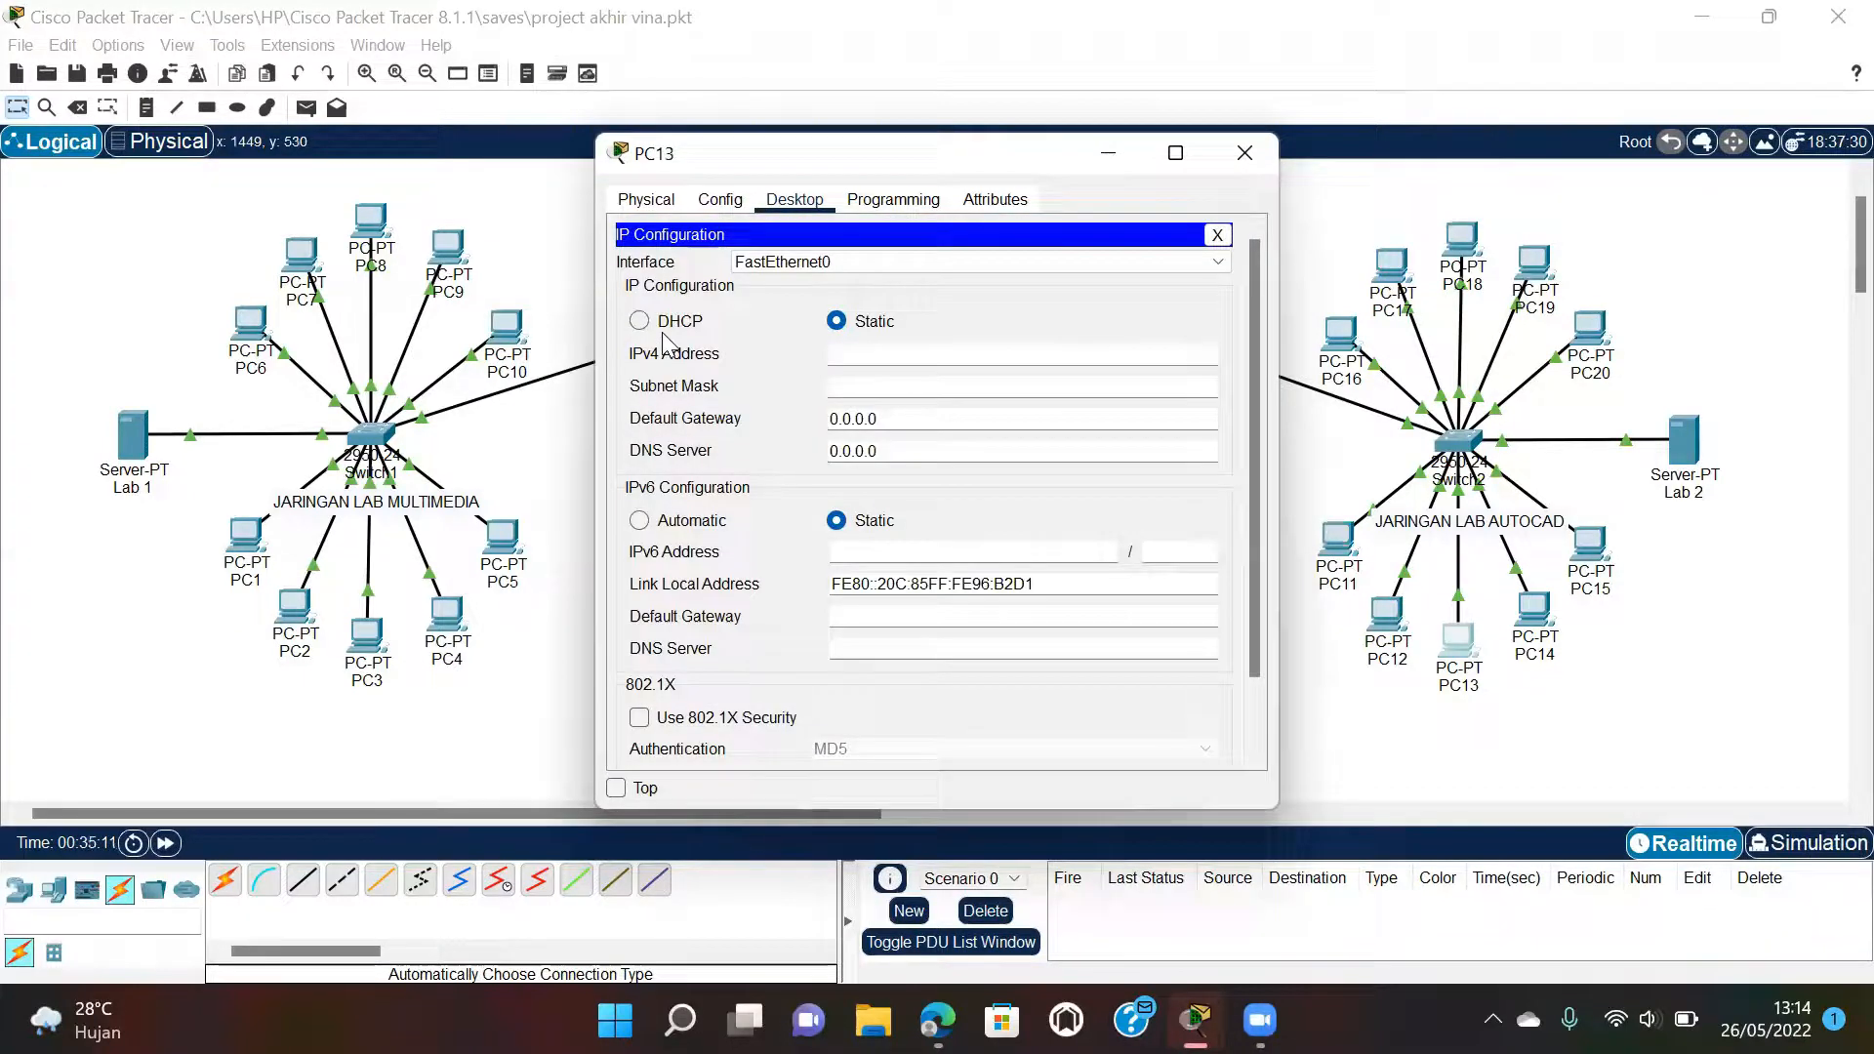
{"action": "left_click", "coordinate": [644, 320]}
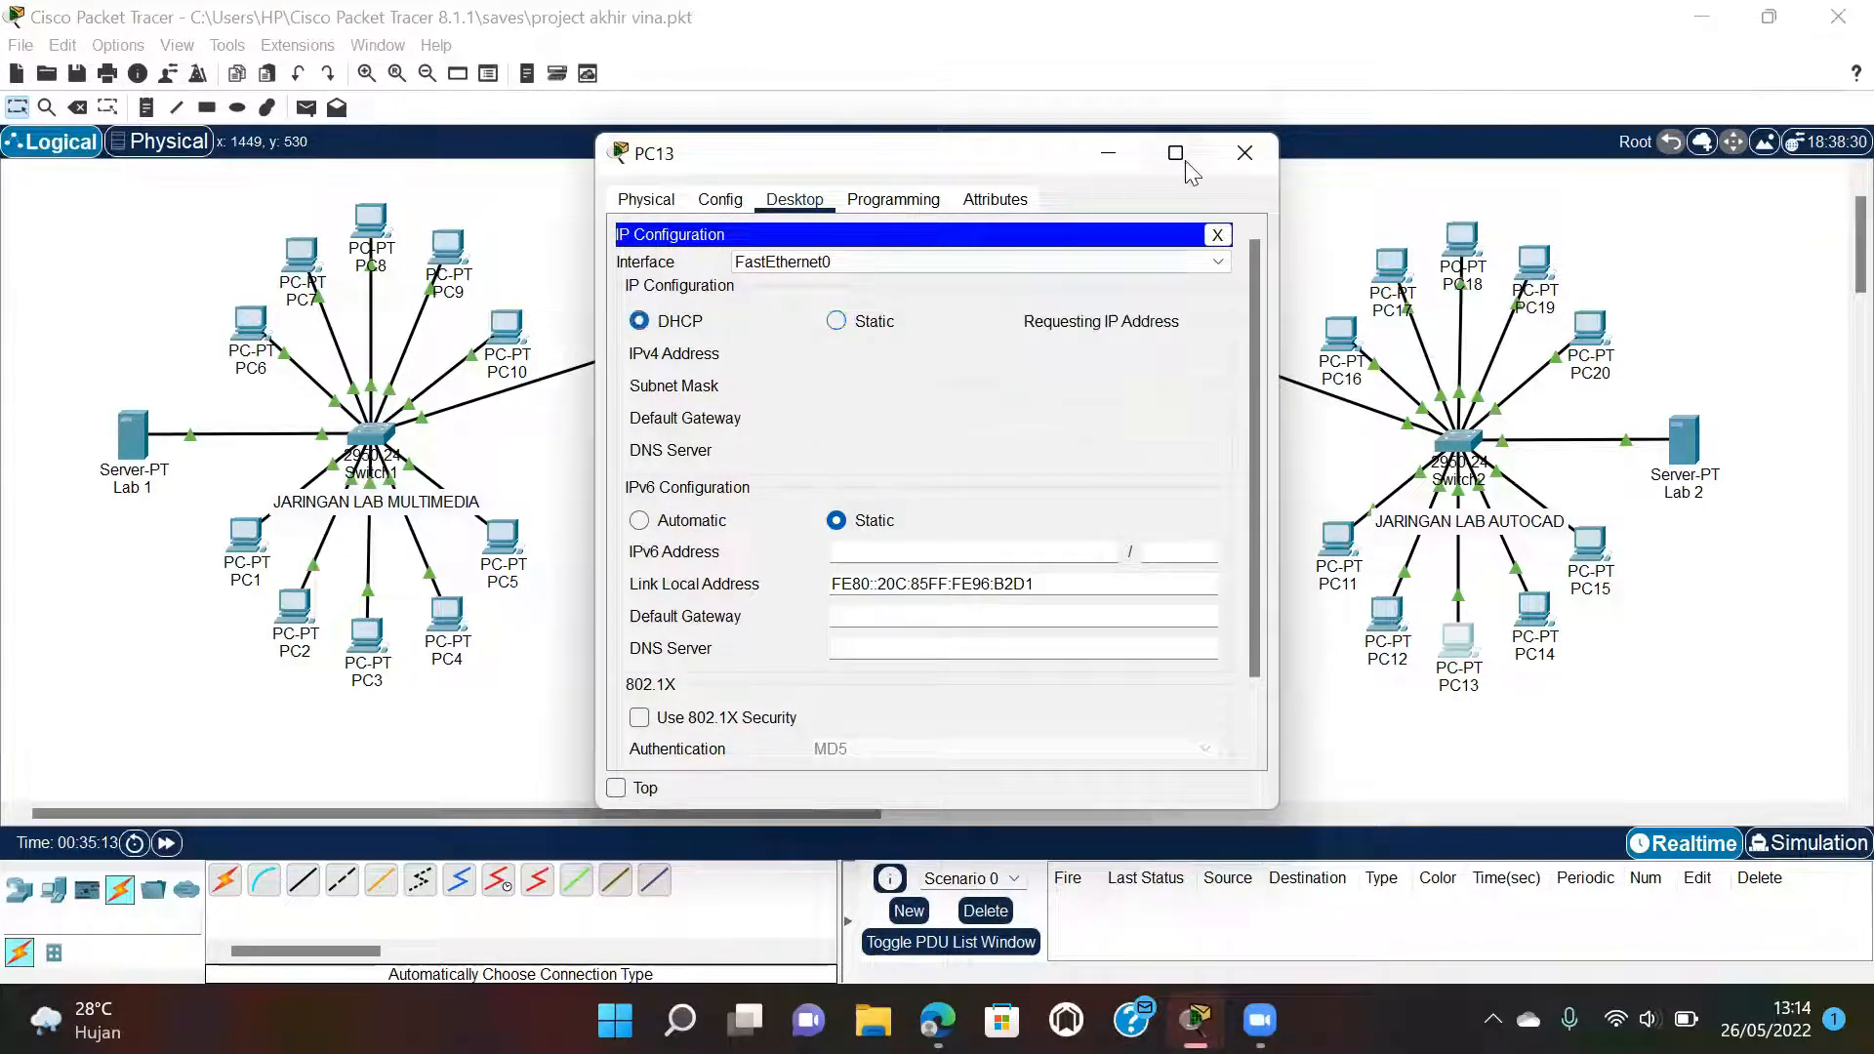
{"action": "left_click", "coordinate": [1245, 162]}
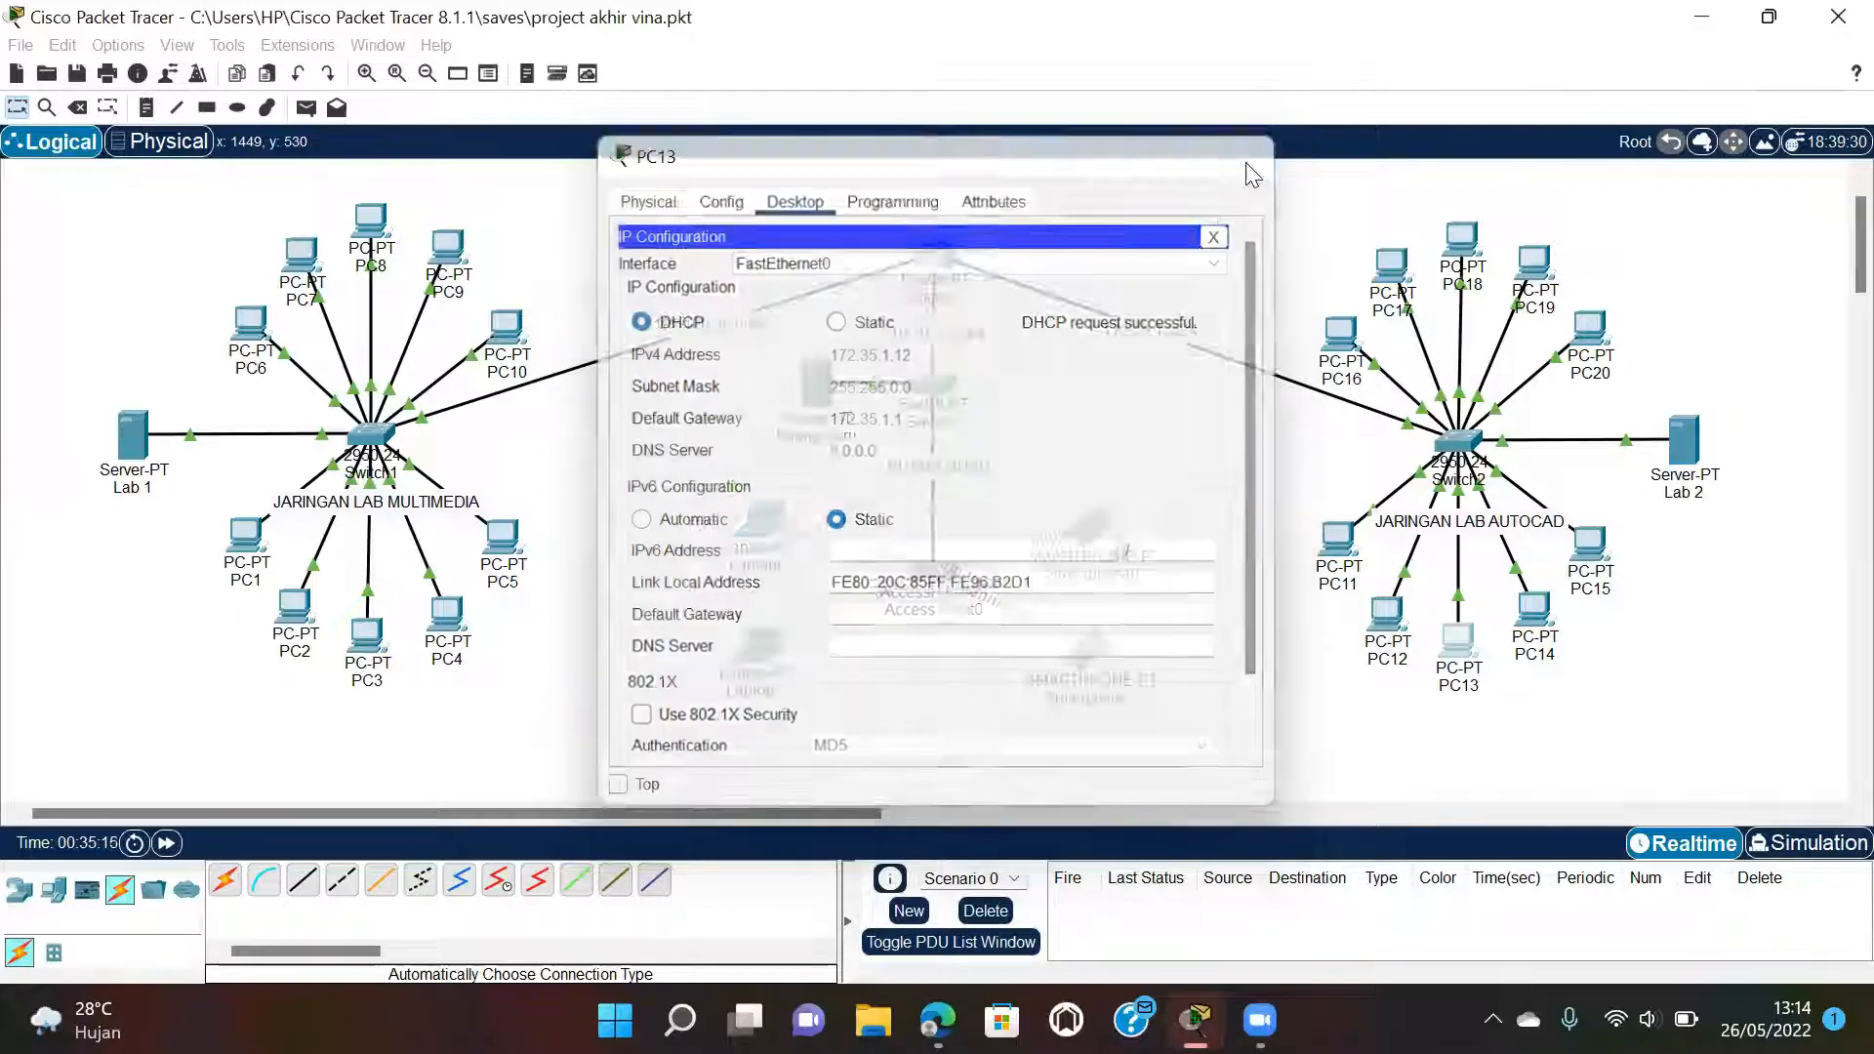
{"action": "left_click", "coordinate": [1534, 615]}
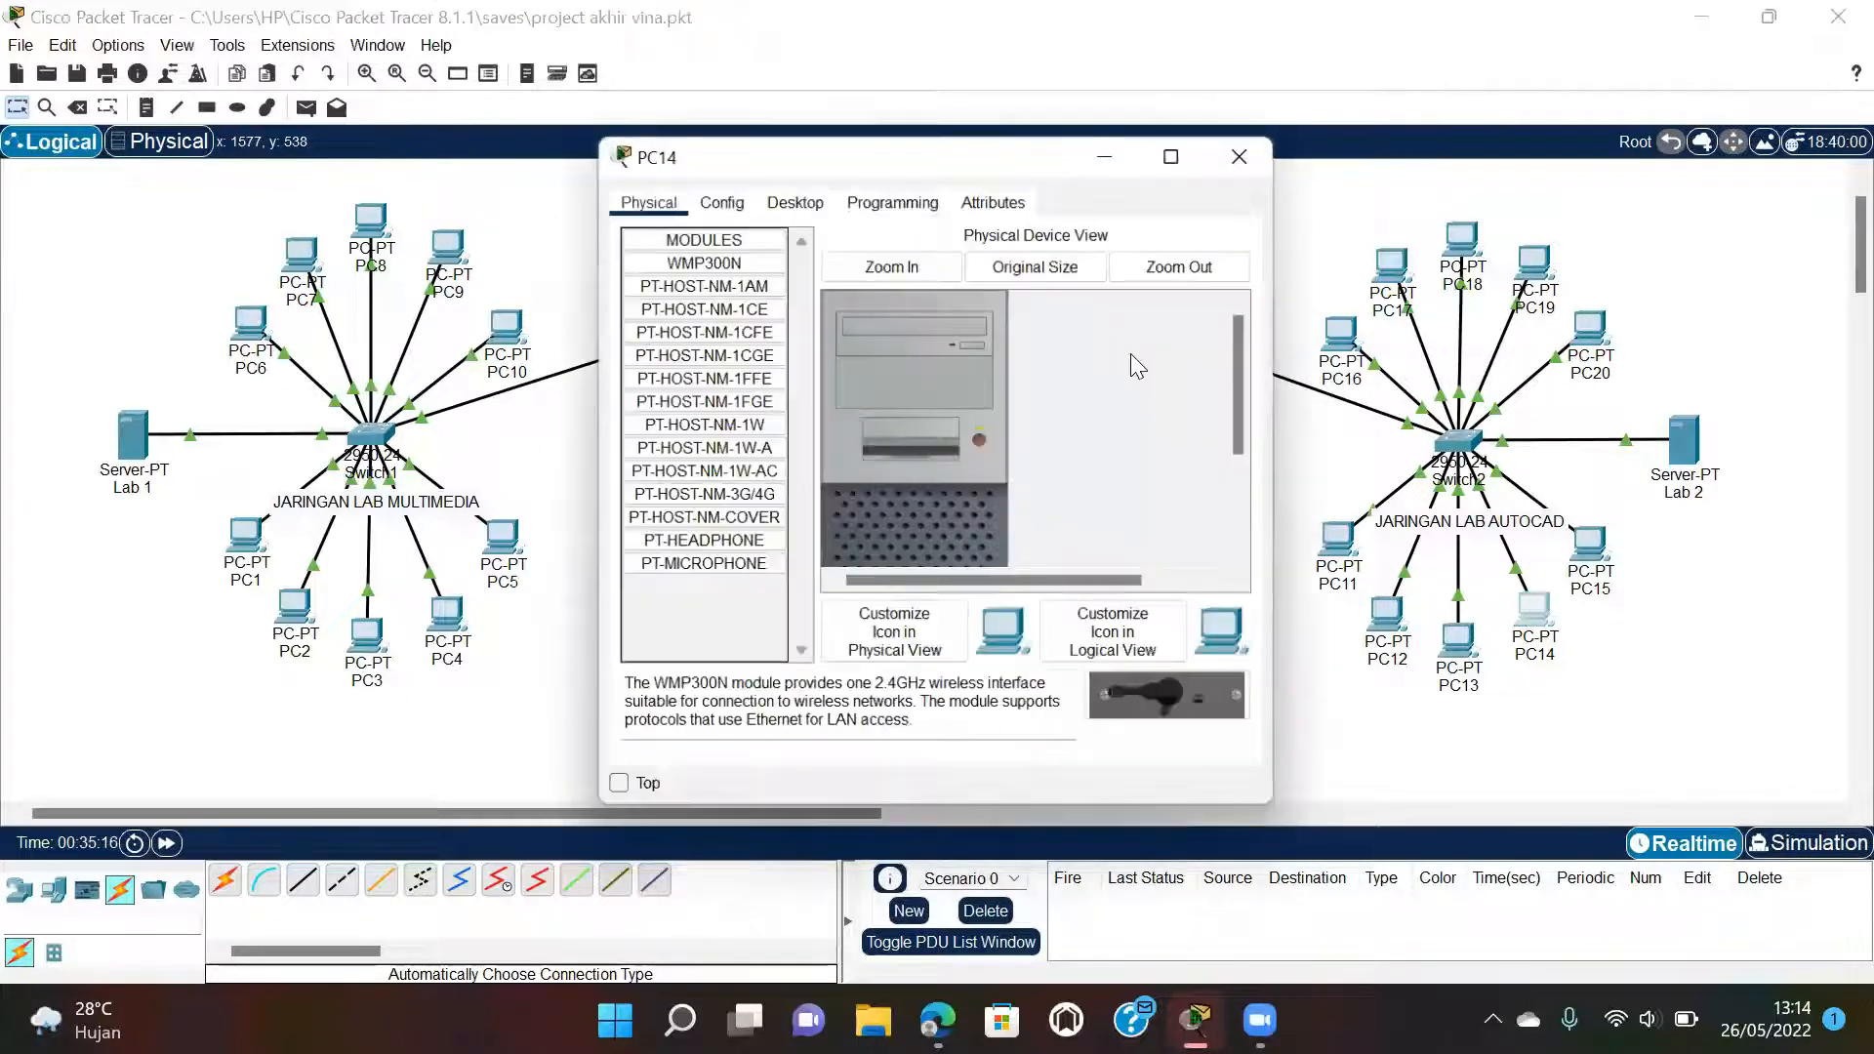
{"action": "left_click", "coordinate": [794, 199]}
{"action": "left_click", "coordinate": [707, 246]}
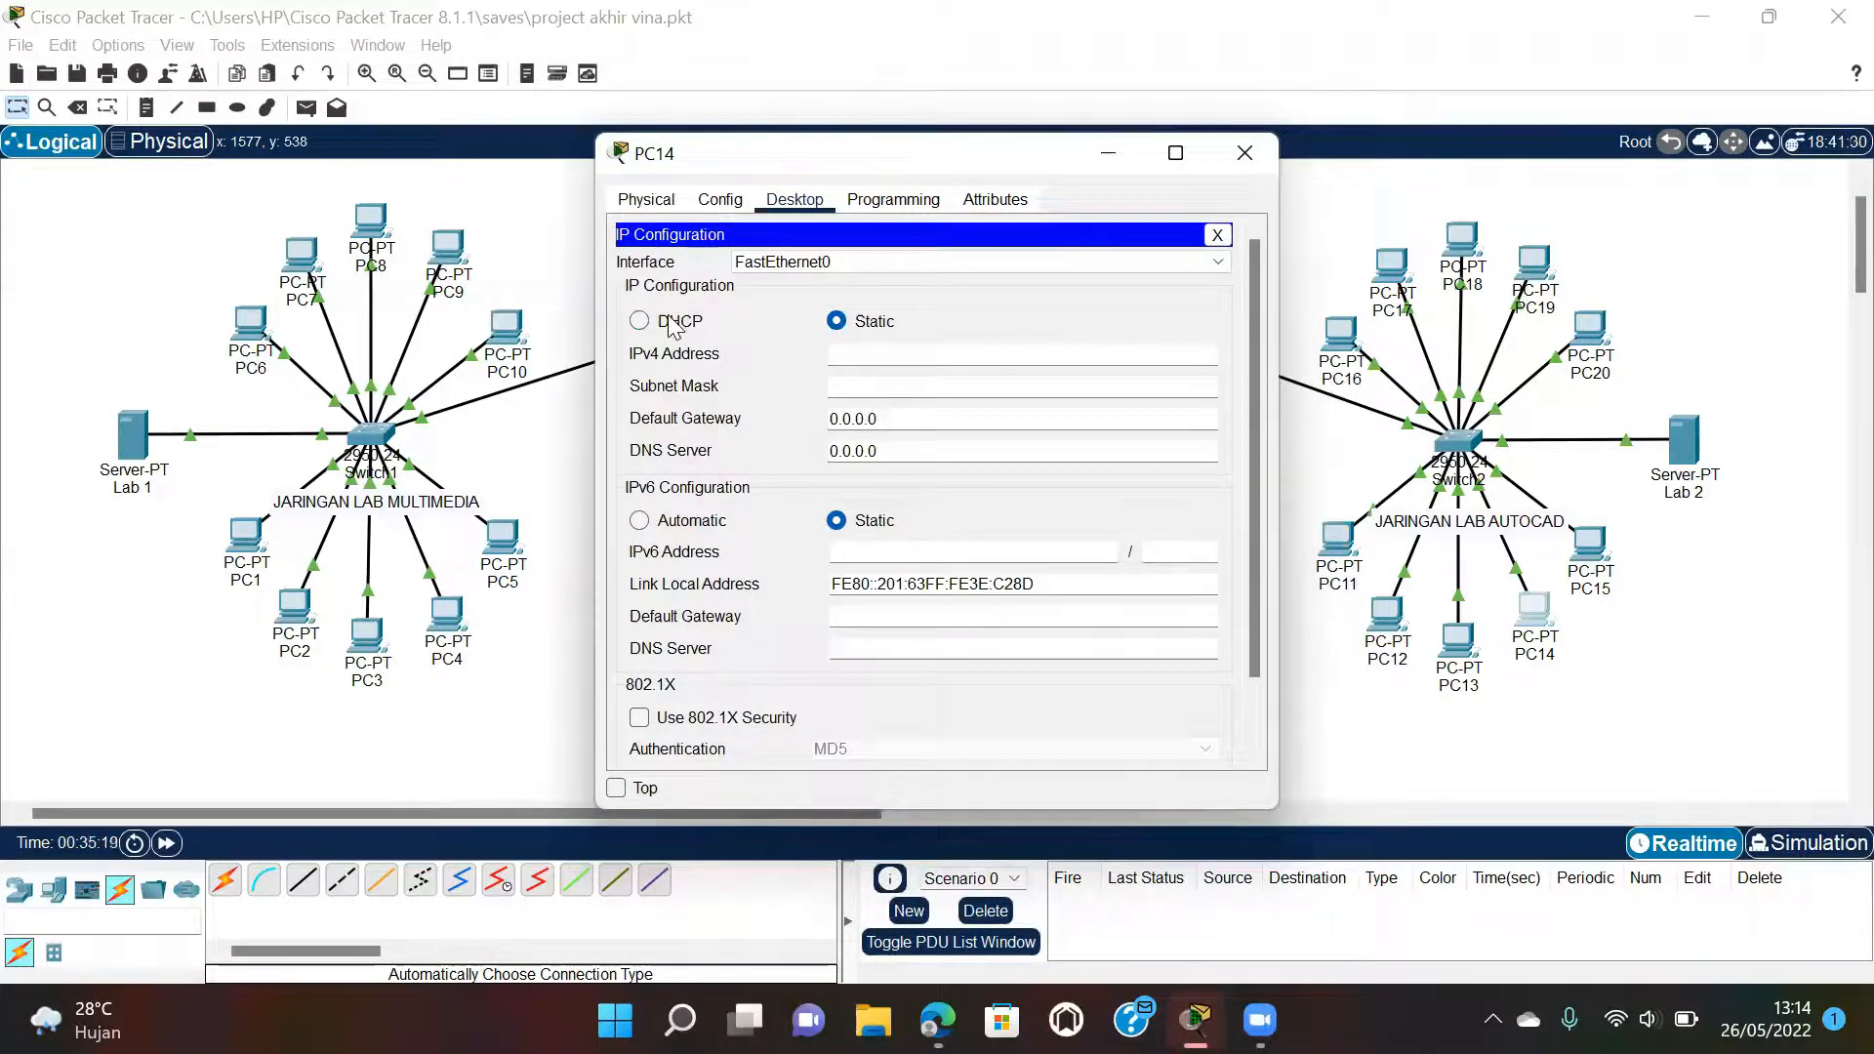
{"action": "left_click", "coordinate": [640, 321]}
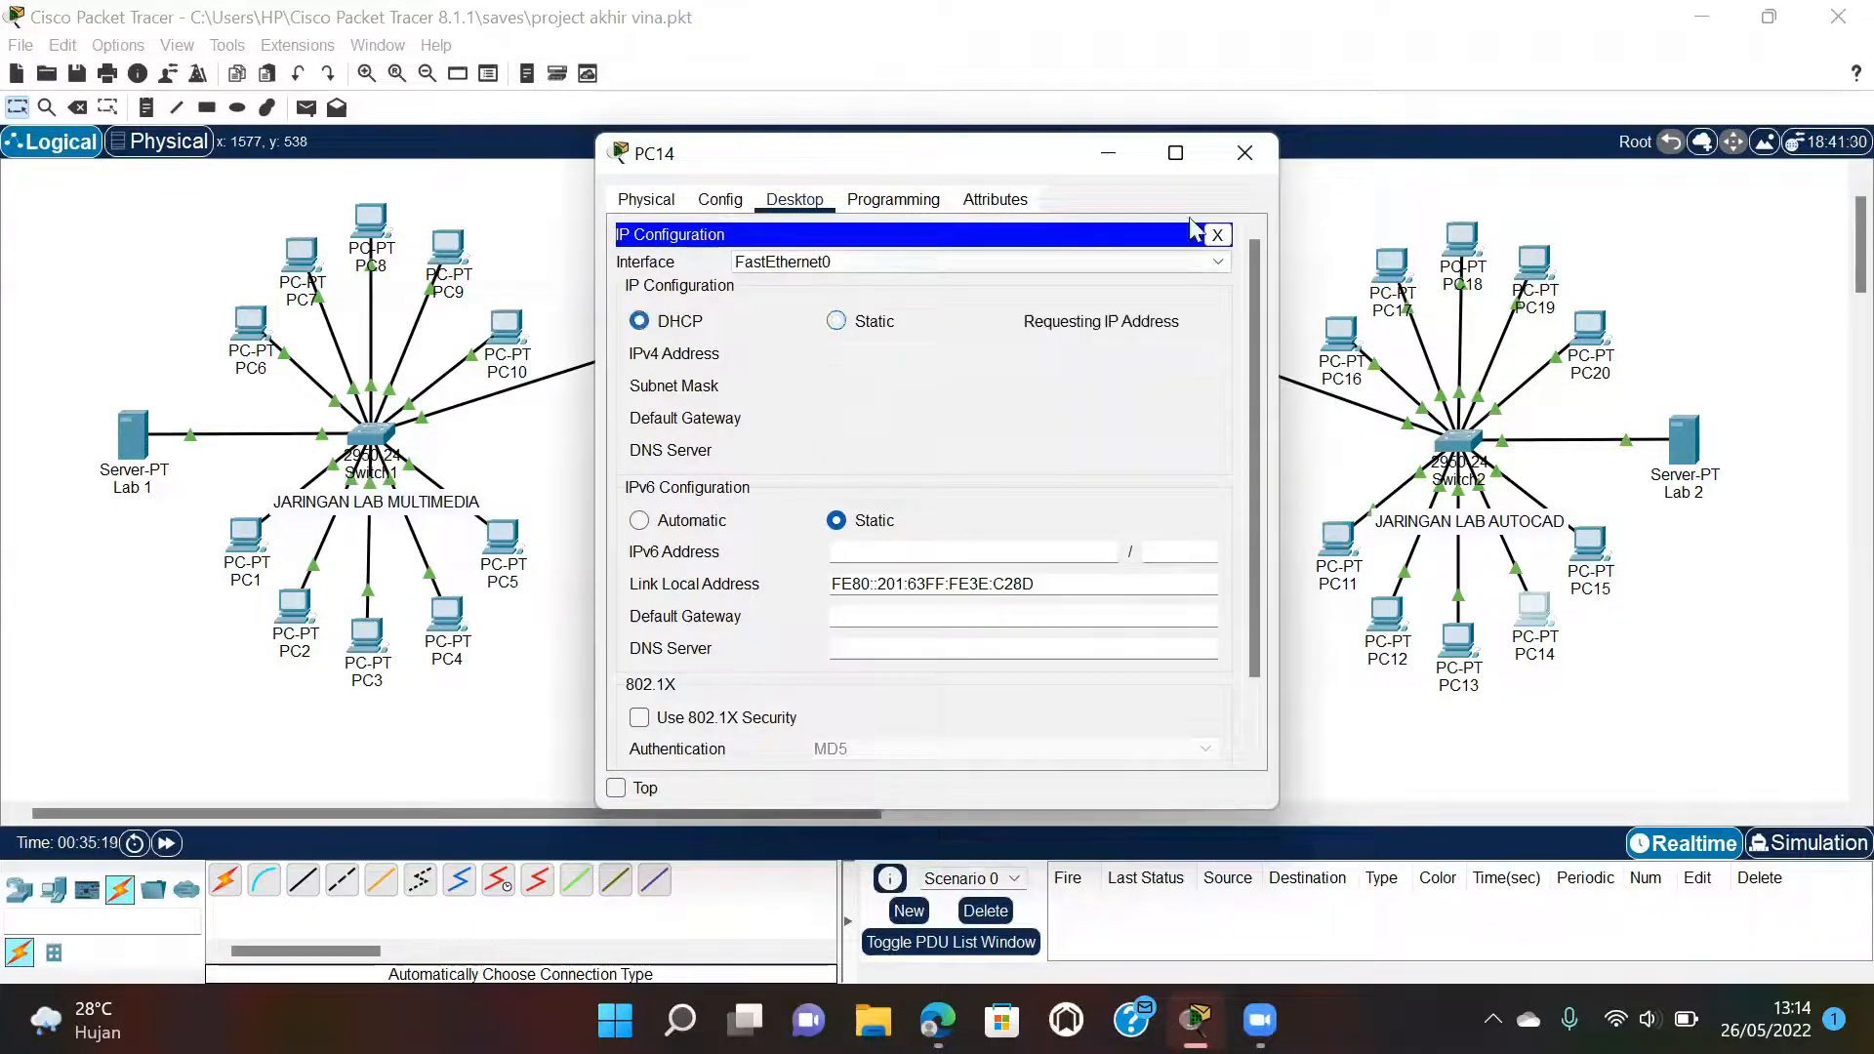
{"action": "left_click", "coordinate": [1244, 161]}
Switch PC15 to DHCP addressing.
{"action": "left_click", "coordinate": [1588, 545]}
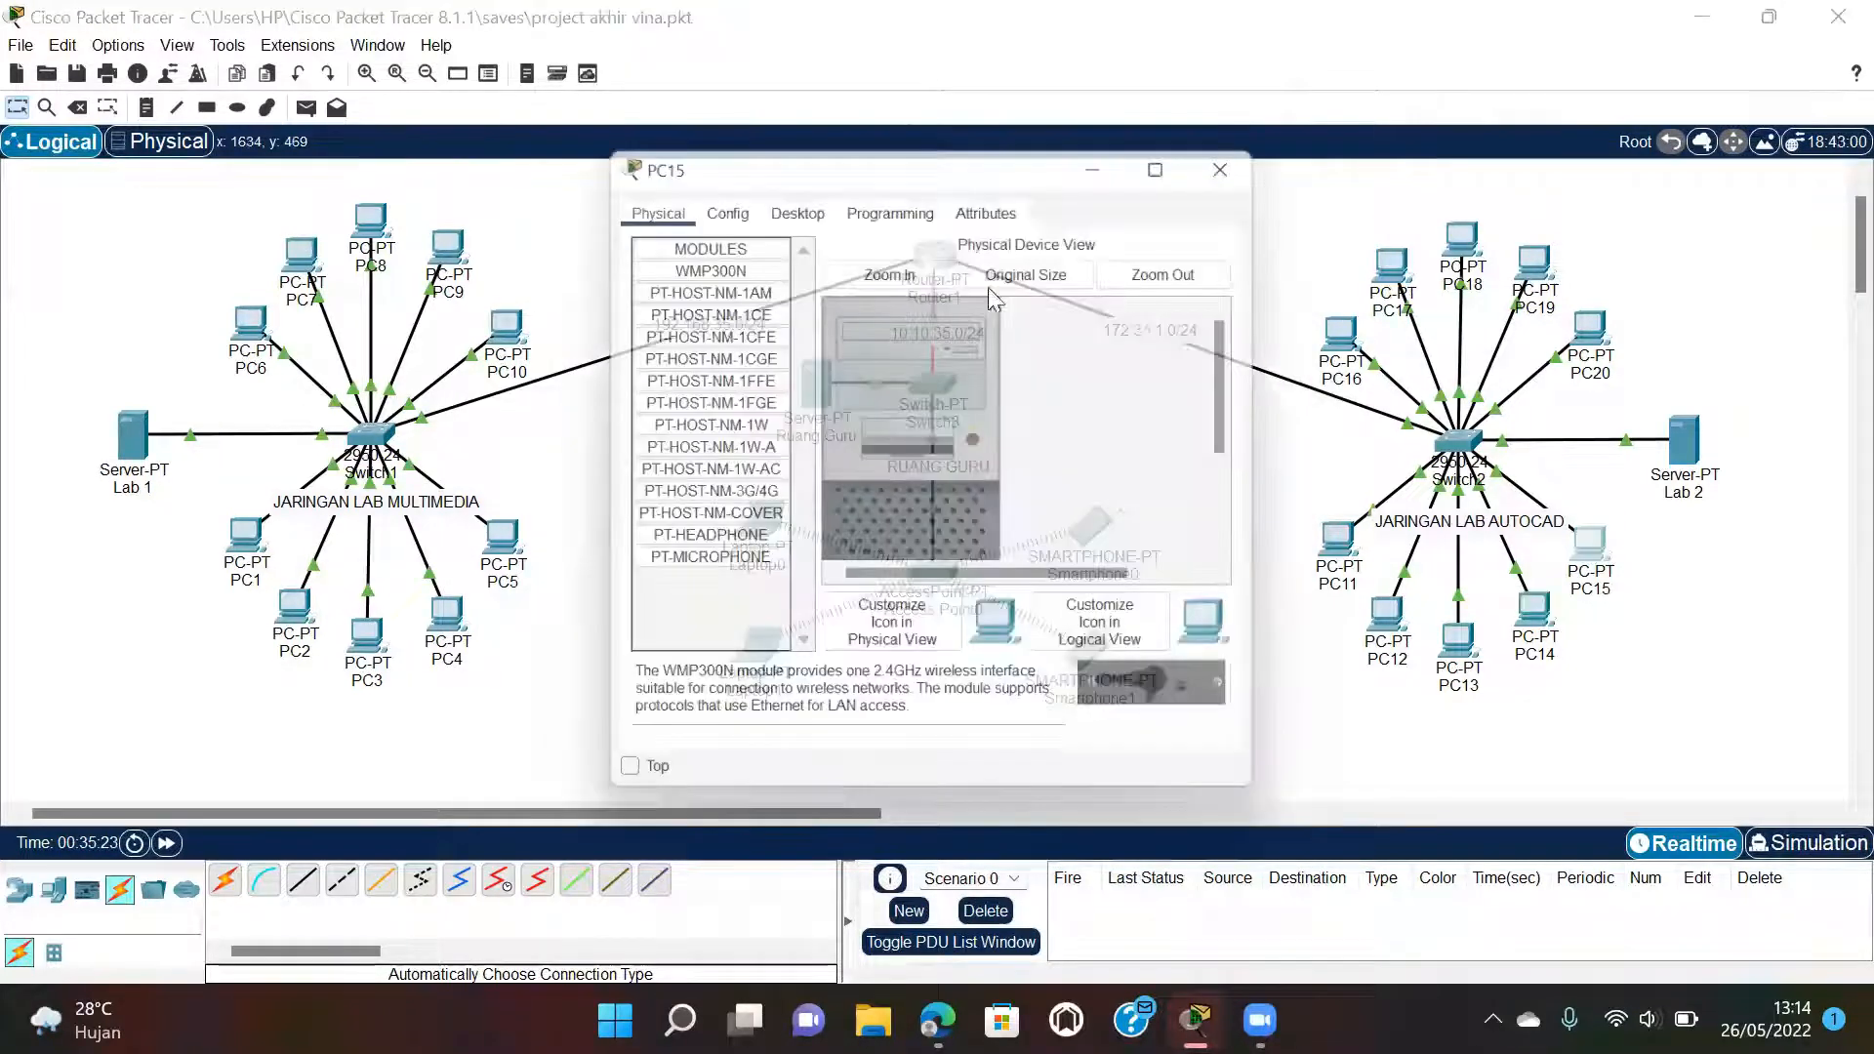
{"action": "left_click", "coordinate": [794, 199]}
{"action": "left_click", "coordinate": [691, 283]}
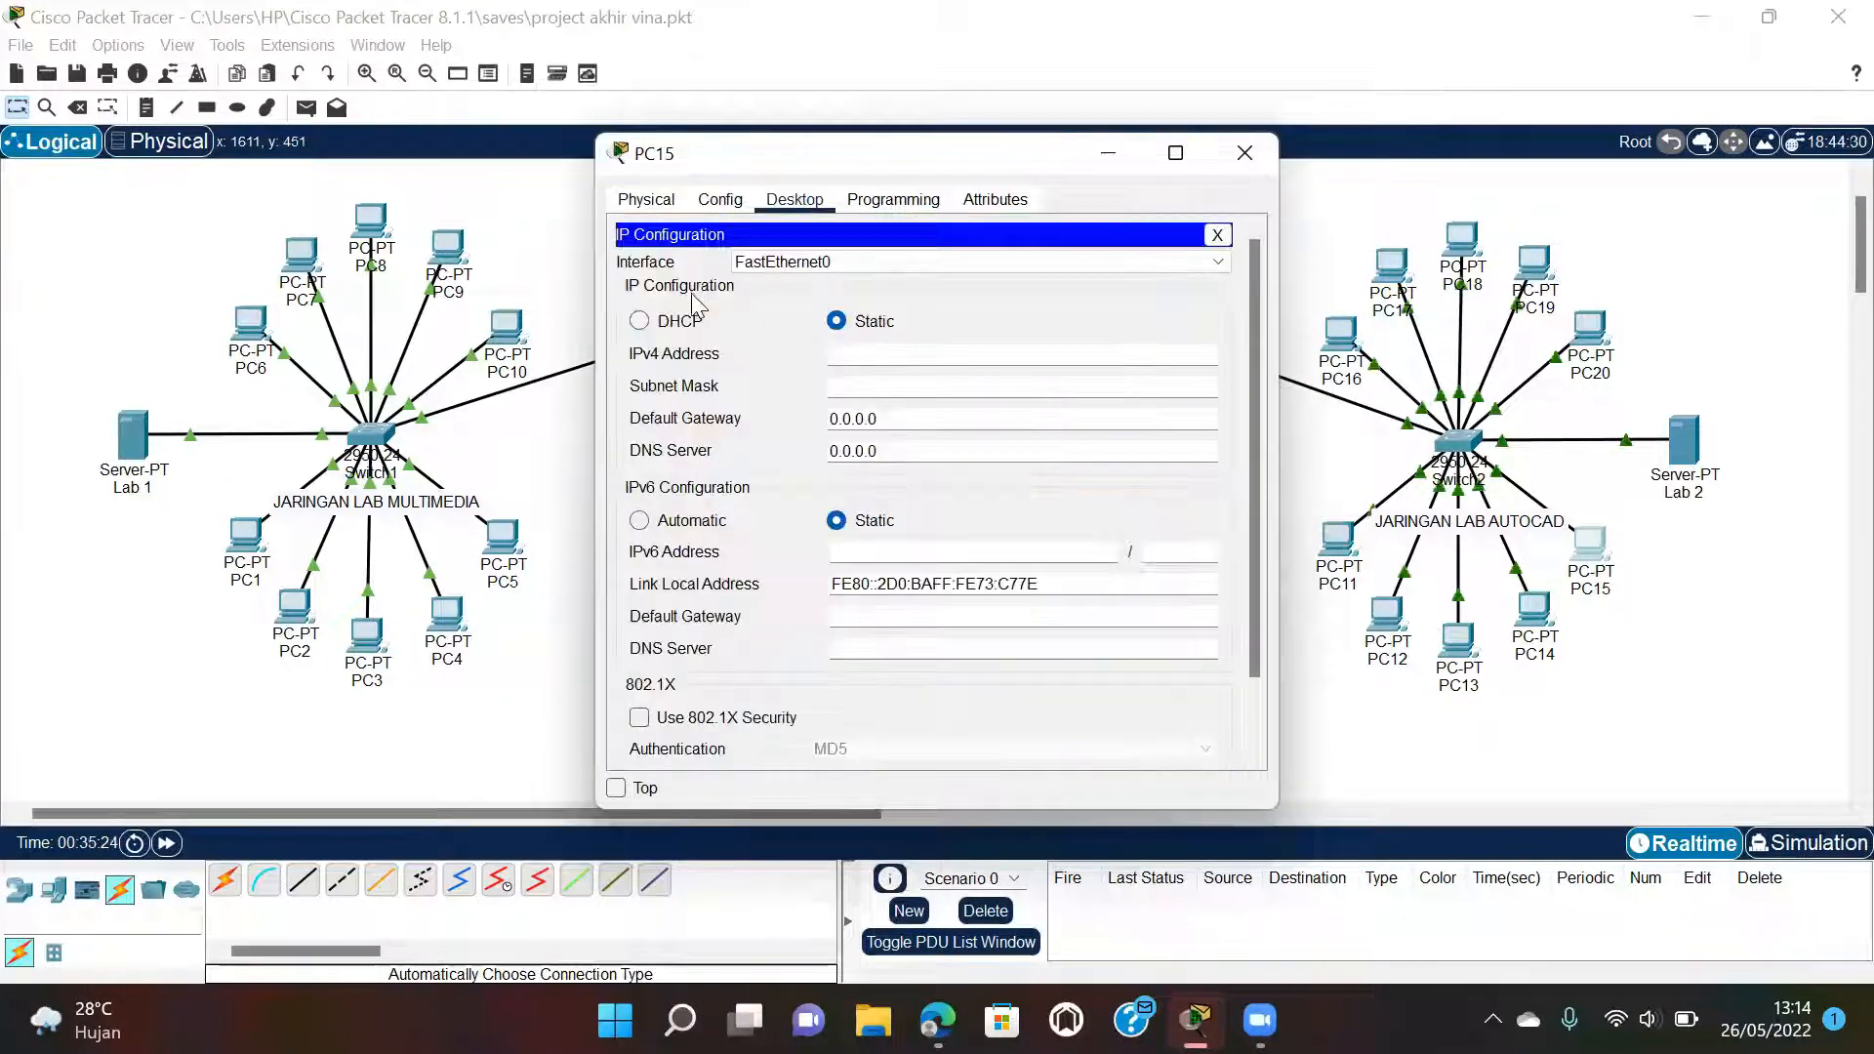
{"action": "left_click", "coordinate": [680, 321]}
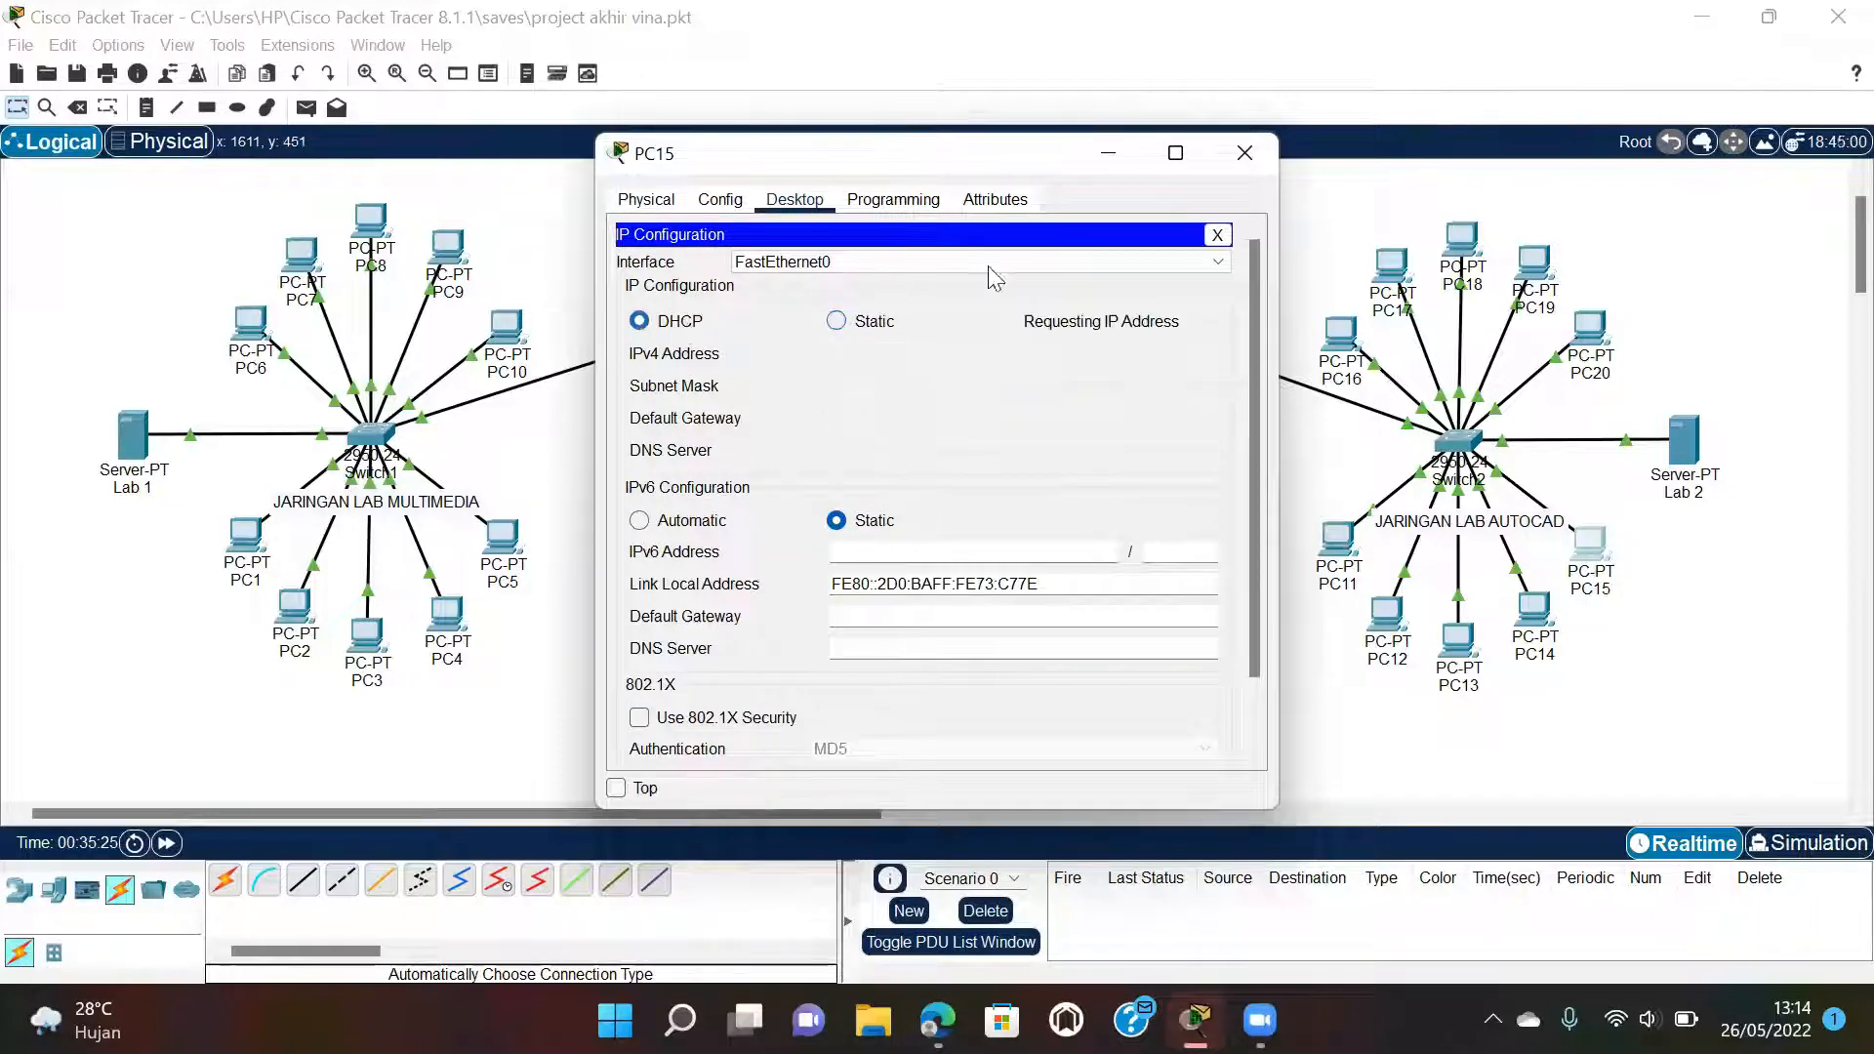
{"action": "left_click", "coordinate": [1244, 153]}
Switch PC16 and PC17 in the AutoCAD lab to DHCP addressing.
{"action": "left_click", "coordinate": [1339, 332]}
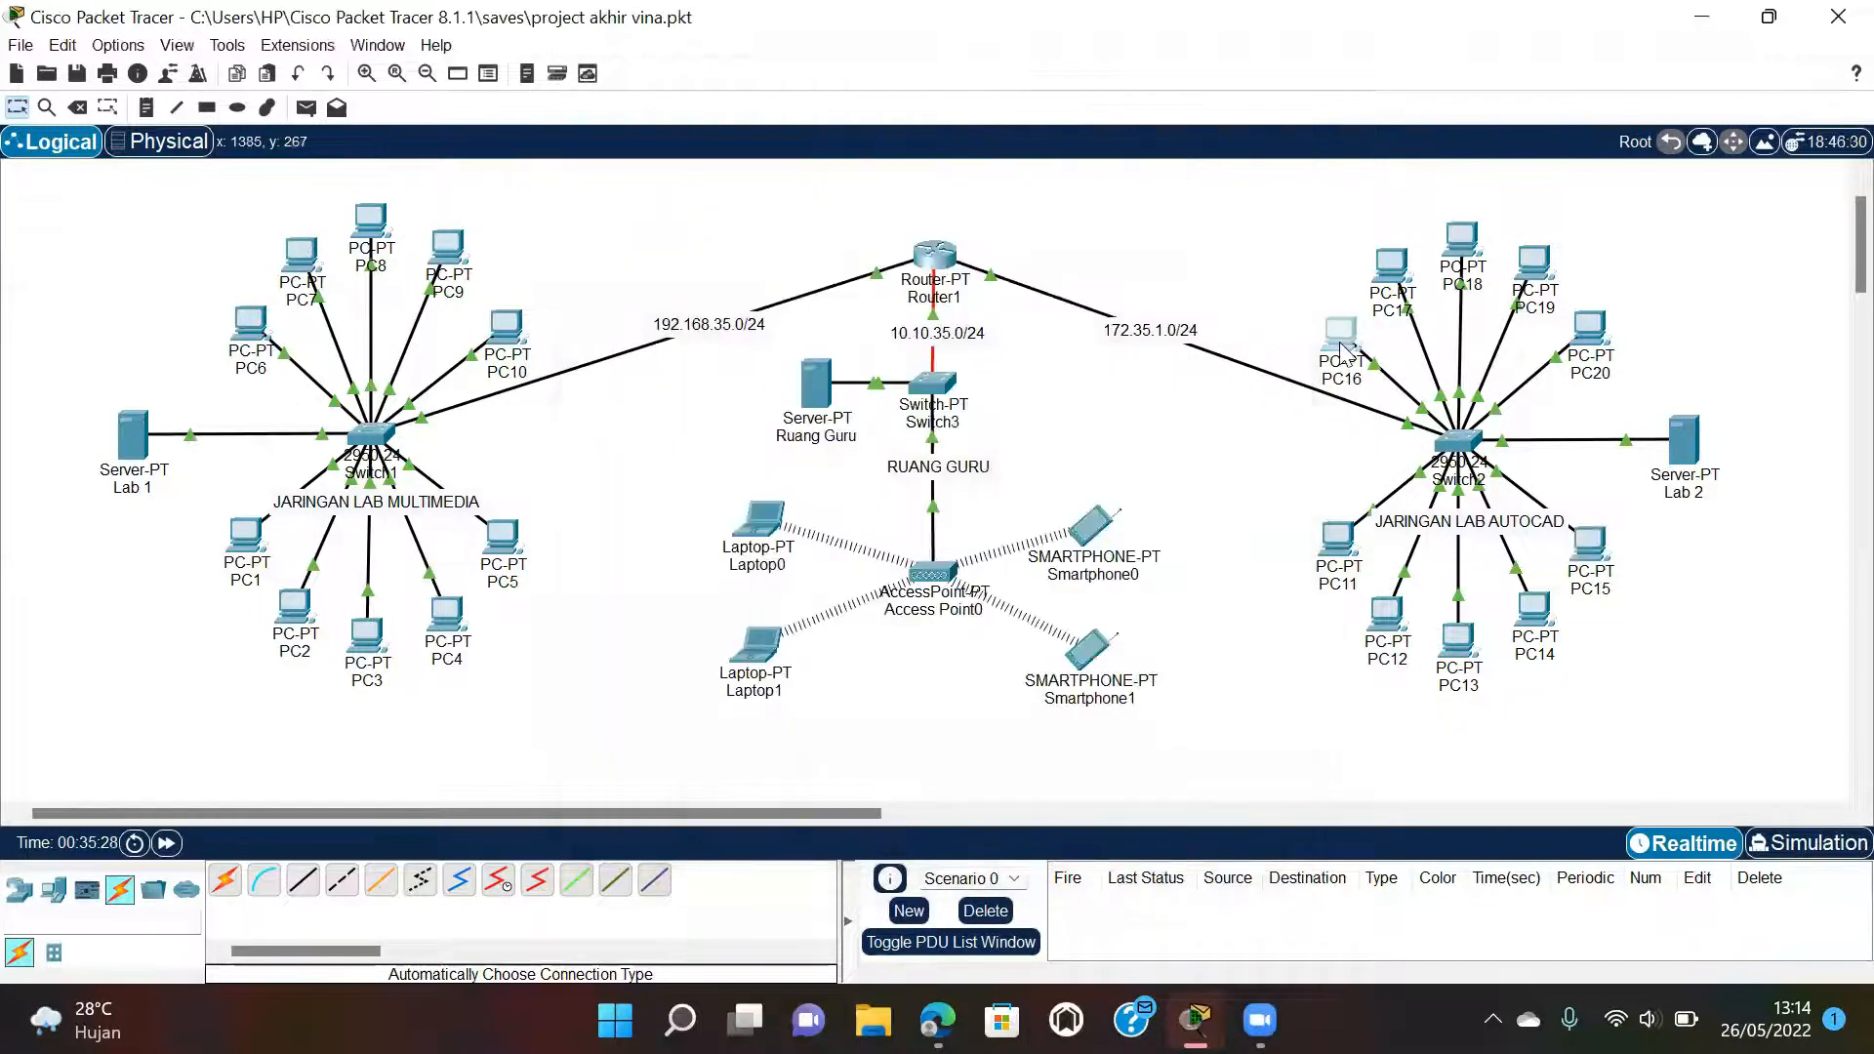
{"action": "left_click", "coordinate": [802, 200]}
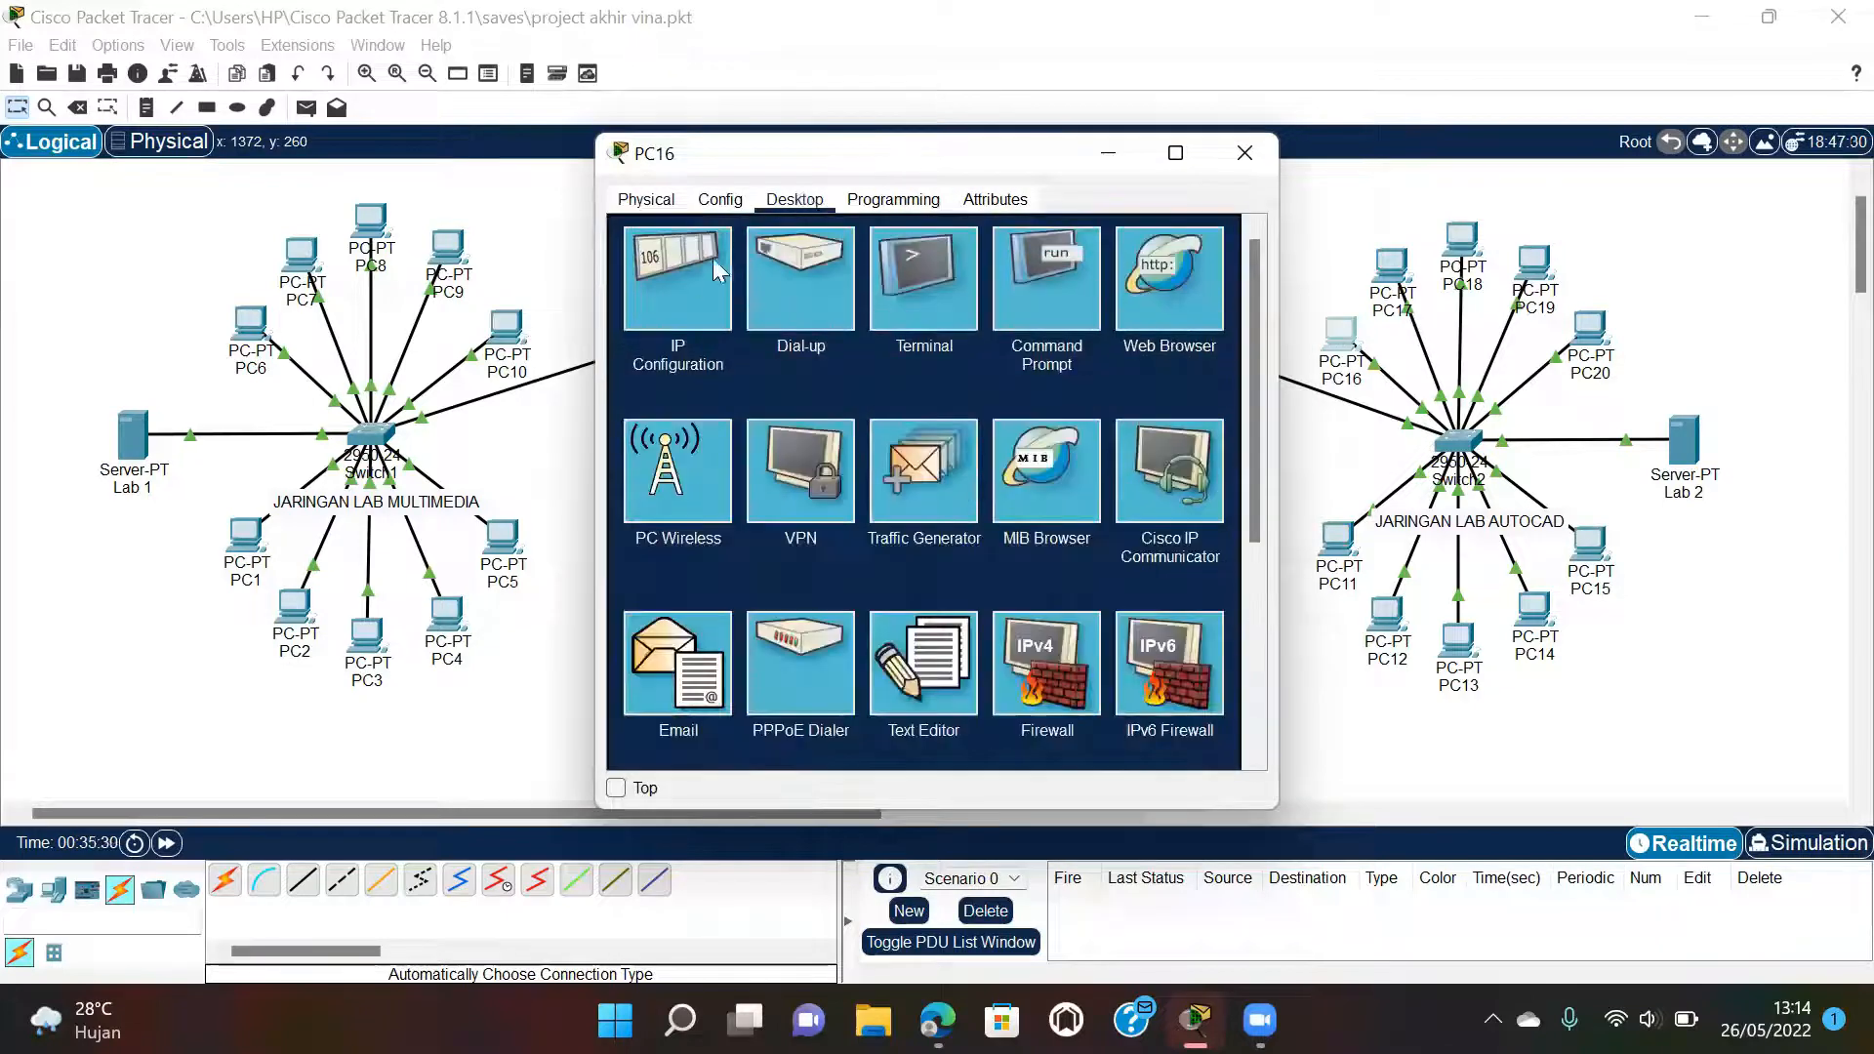
{"action": "left_click", "coordinate": [695, 275]}
{"action": "left_click", "coordinate": [683, 322]}
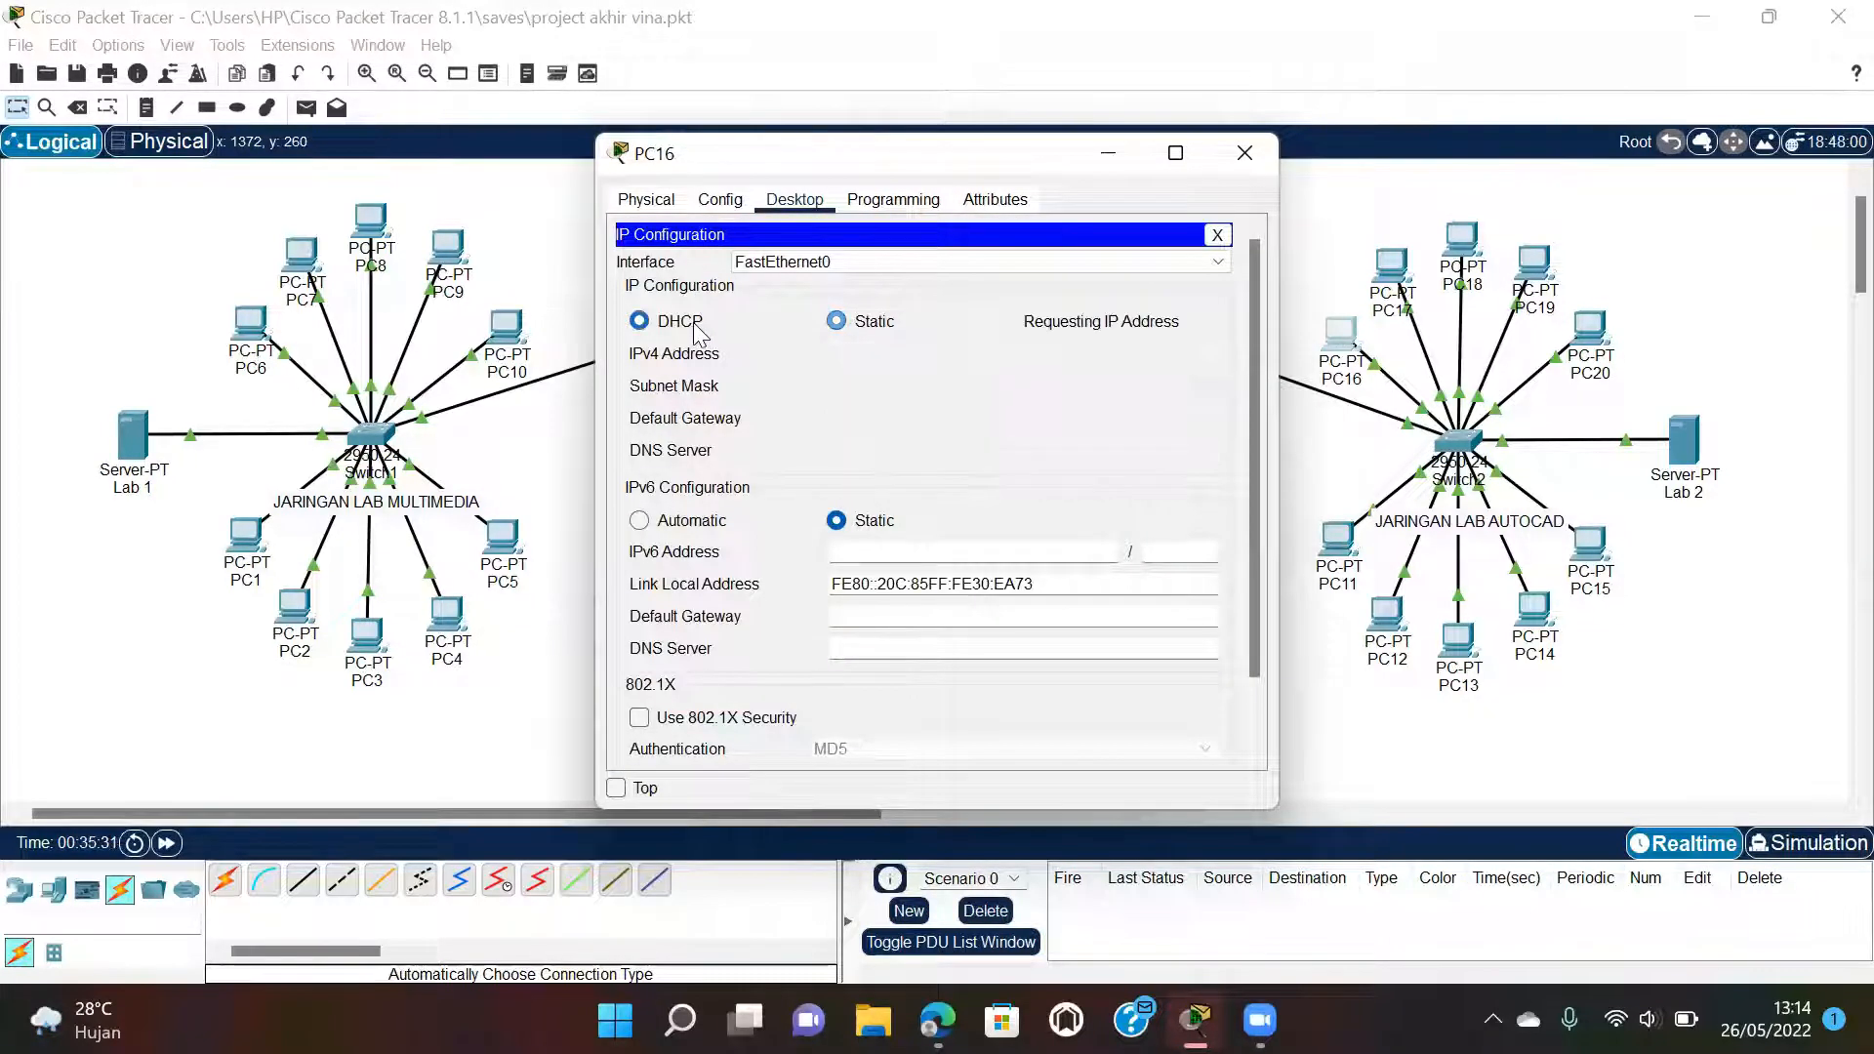
{"action": "left_click", "coordinate": [1239, 153]}
{"action": "left_click", "coordinate": [1391, 265]}
{"action": "left_click", "coordinate": [797, 211]}
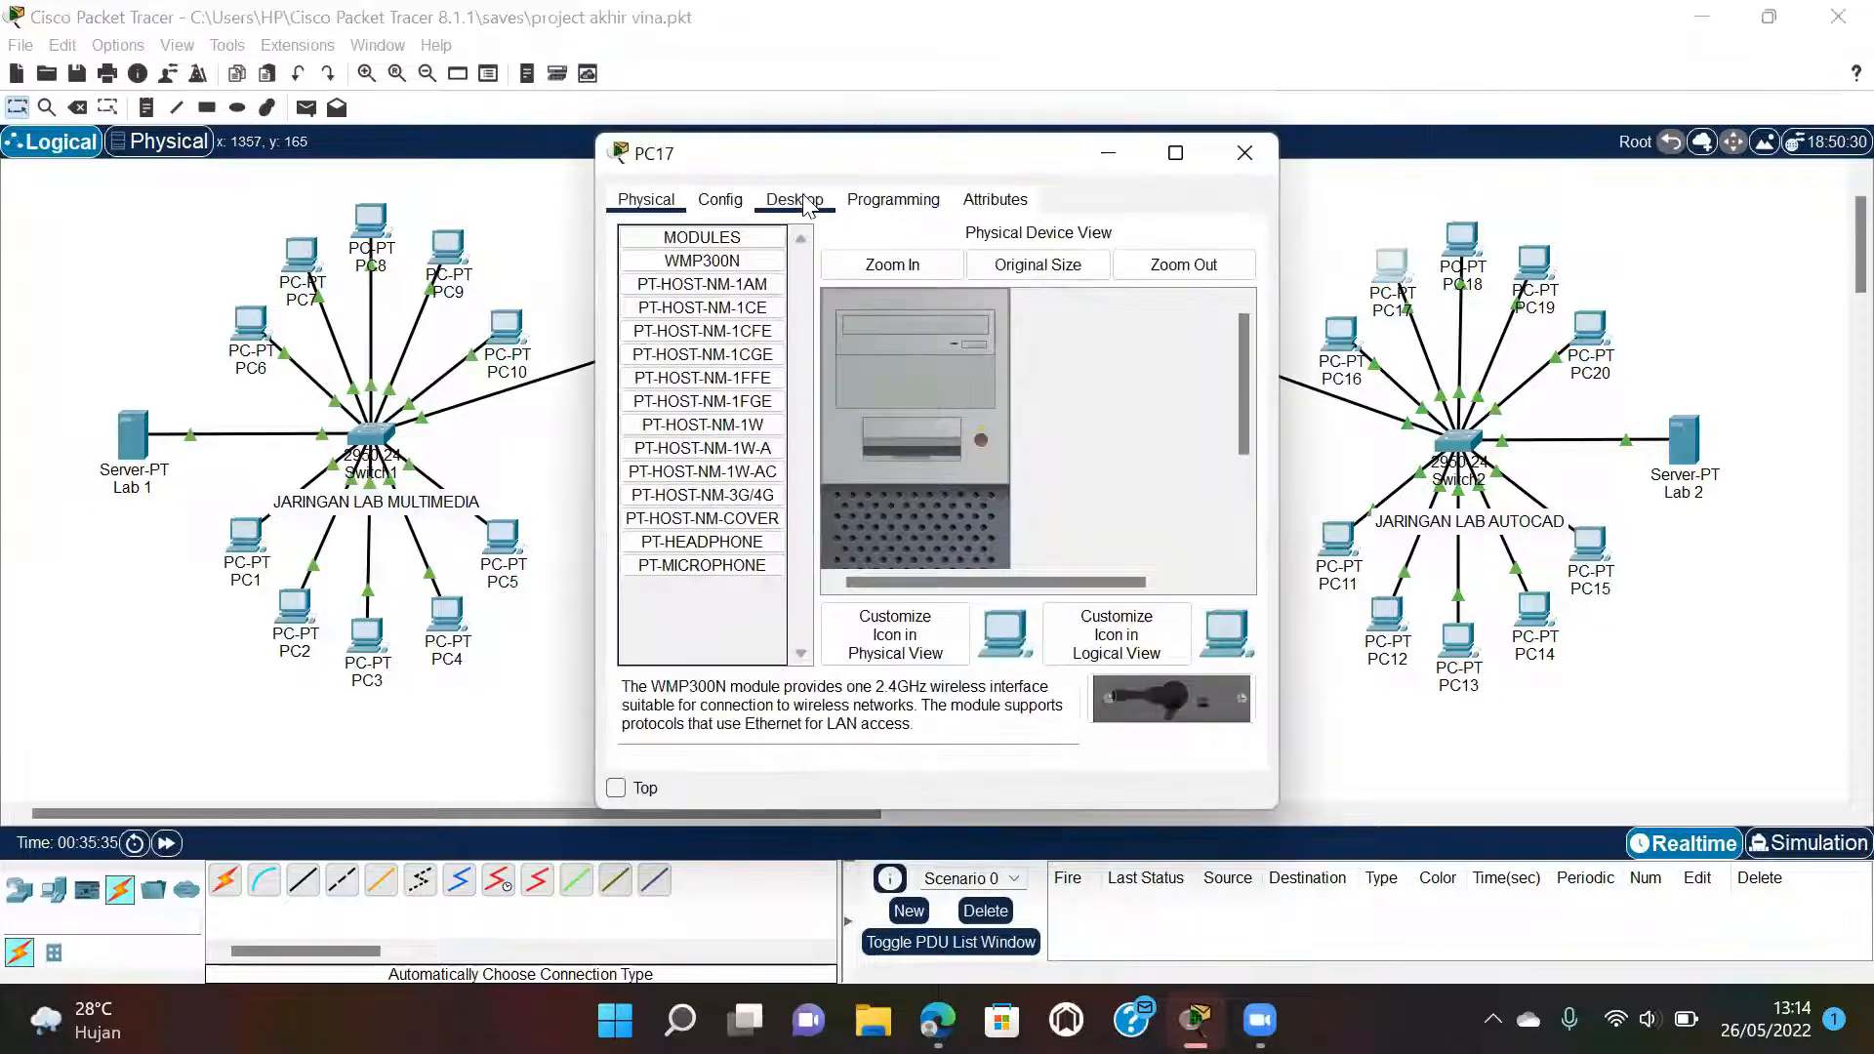
{"action": "left_click", "coordinate": [691, 263]}
{"action": "left_click", "coordinate": [639, 321]}
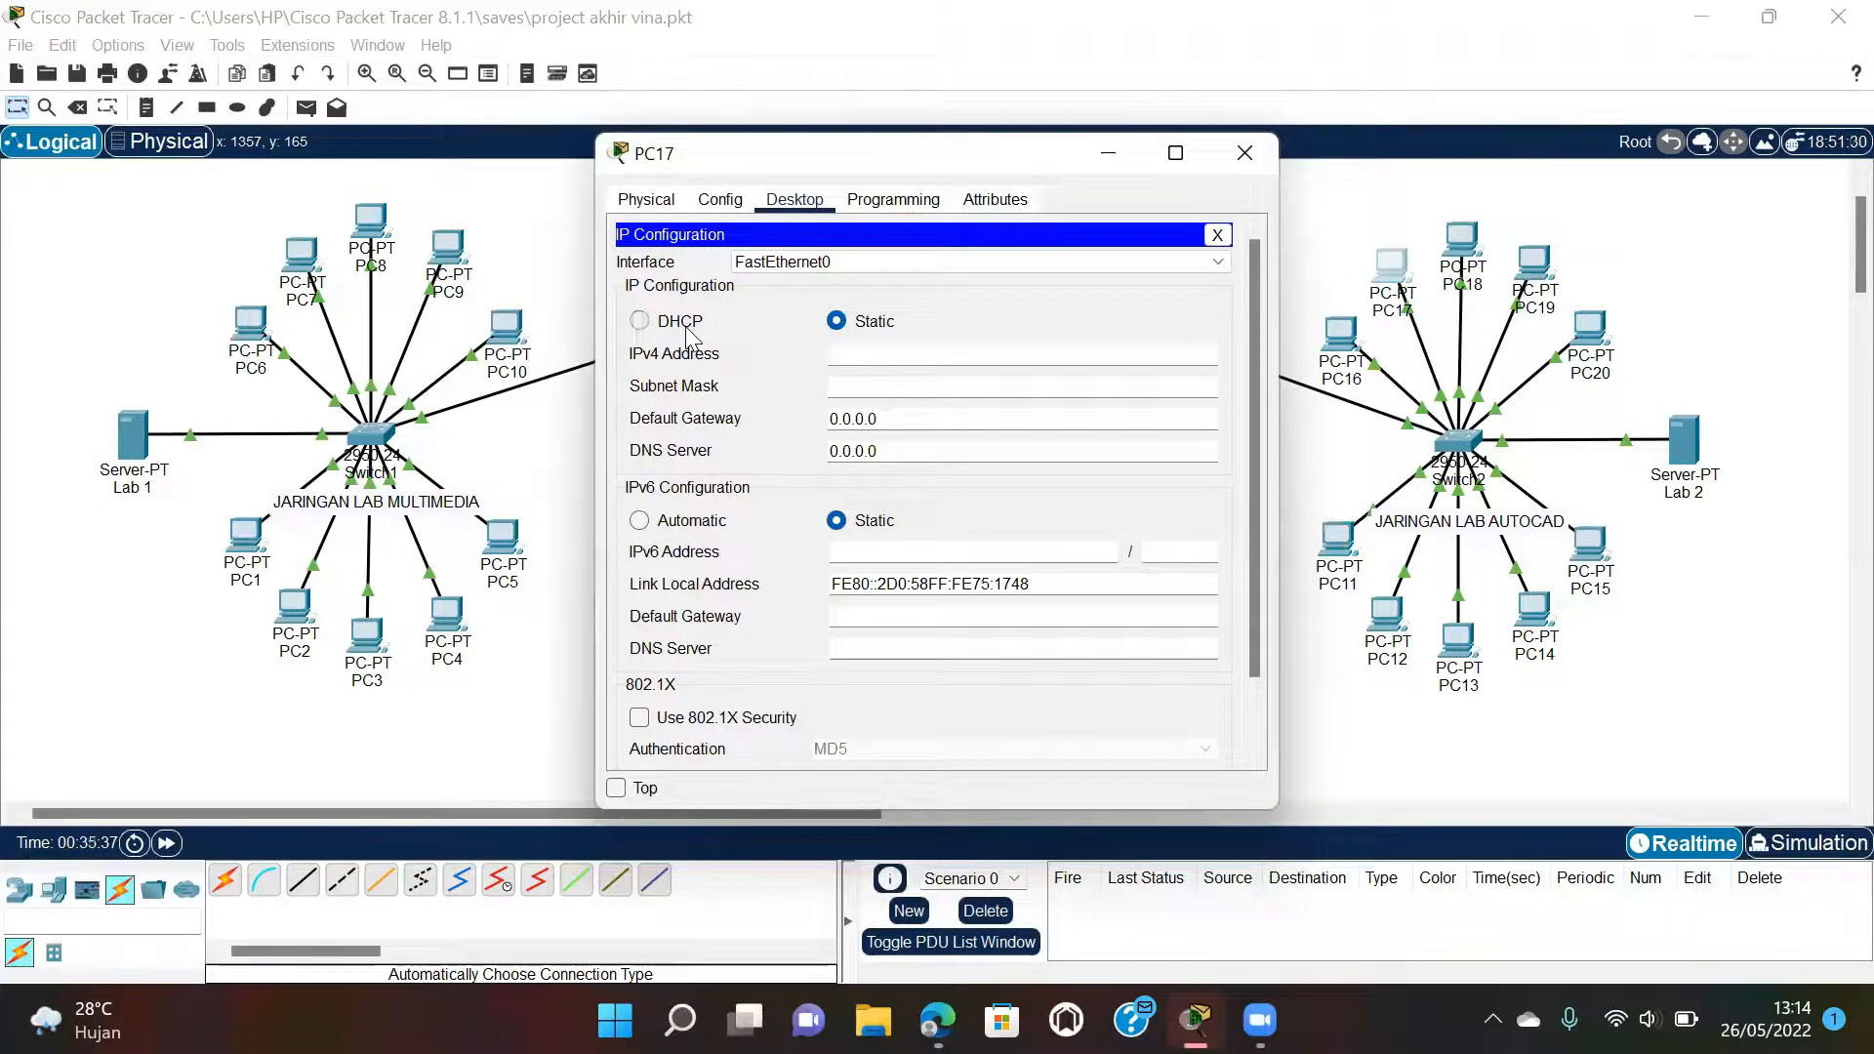
{"action": "left_click", "coordinate": [1236, 160]}
Switch PC18 and PC19 to DHCP addressing.
{"action": "left_click", "coordinate": [1460, 244]}
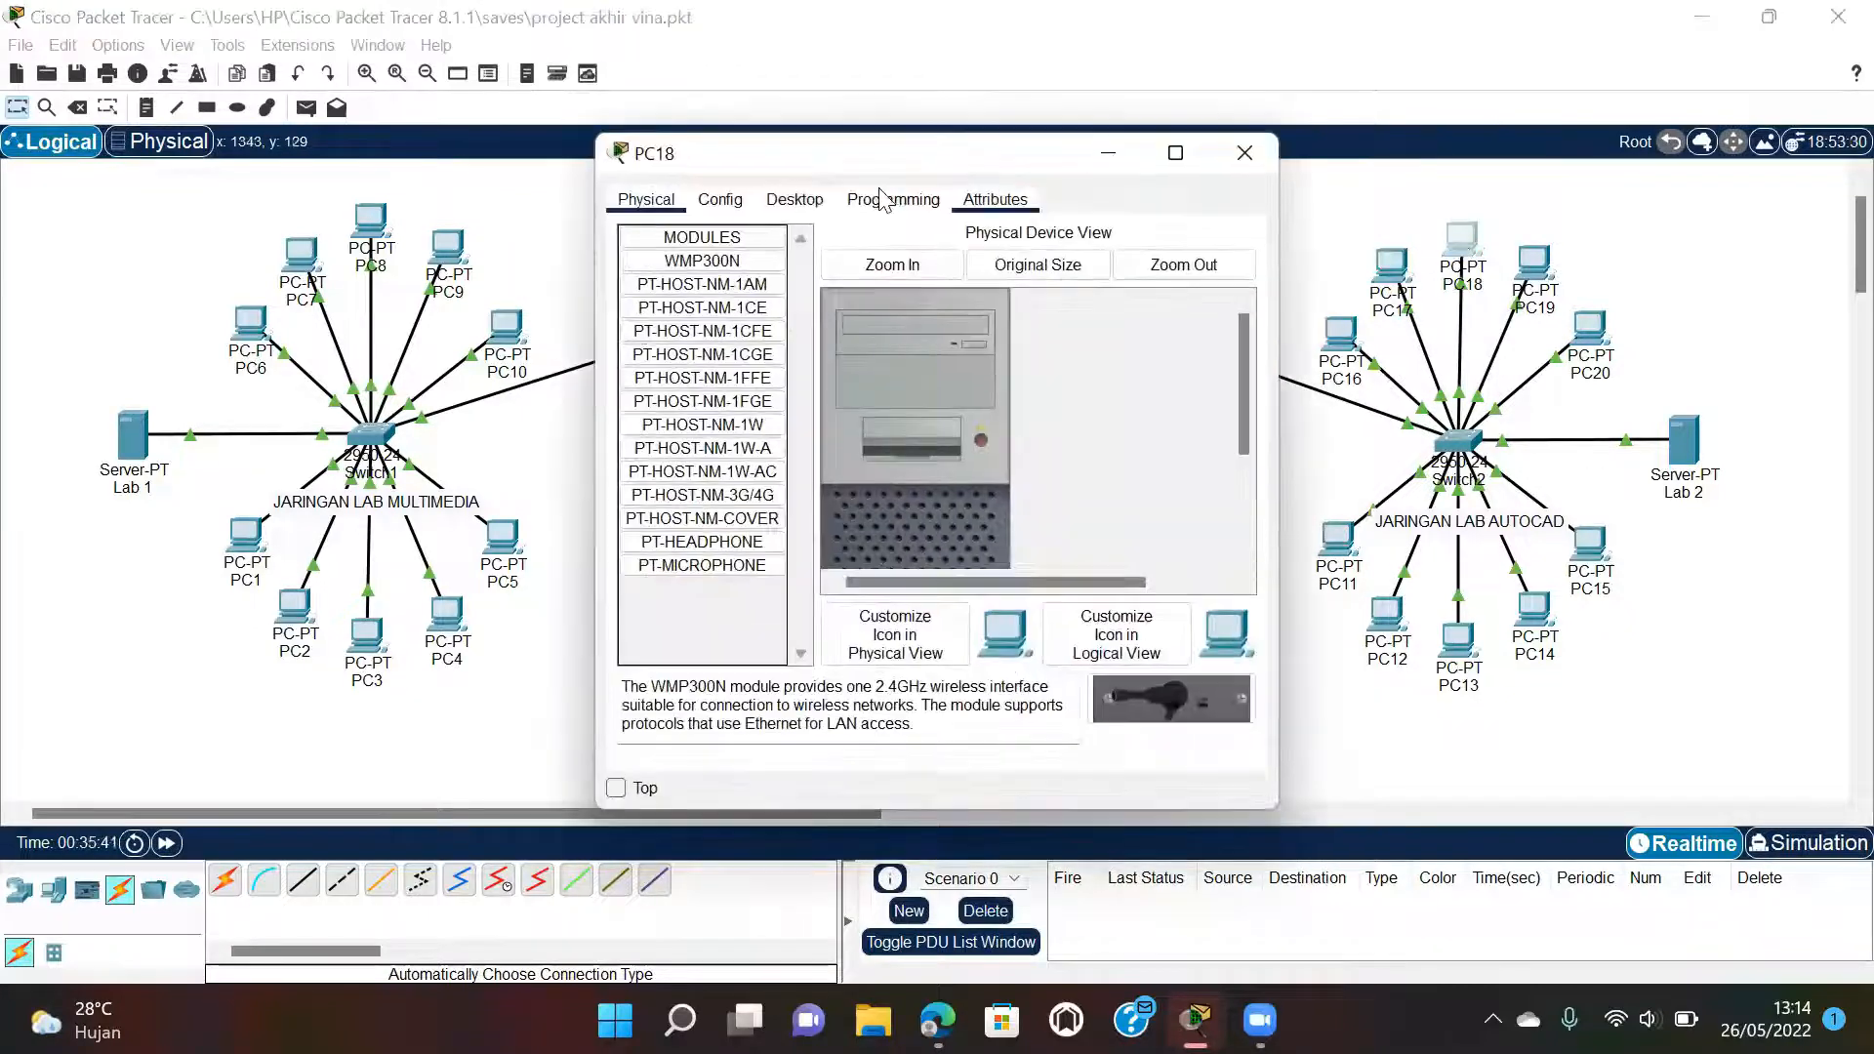
{"action": "left_click", "coordinate": [804, 199]}
{"action": "left_click", "coordinate": [675, 273]}
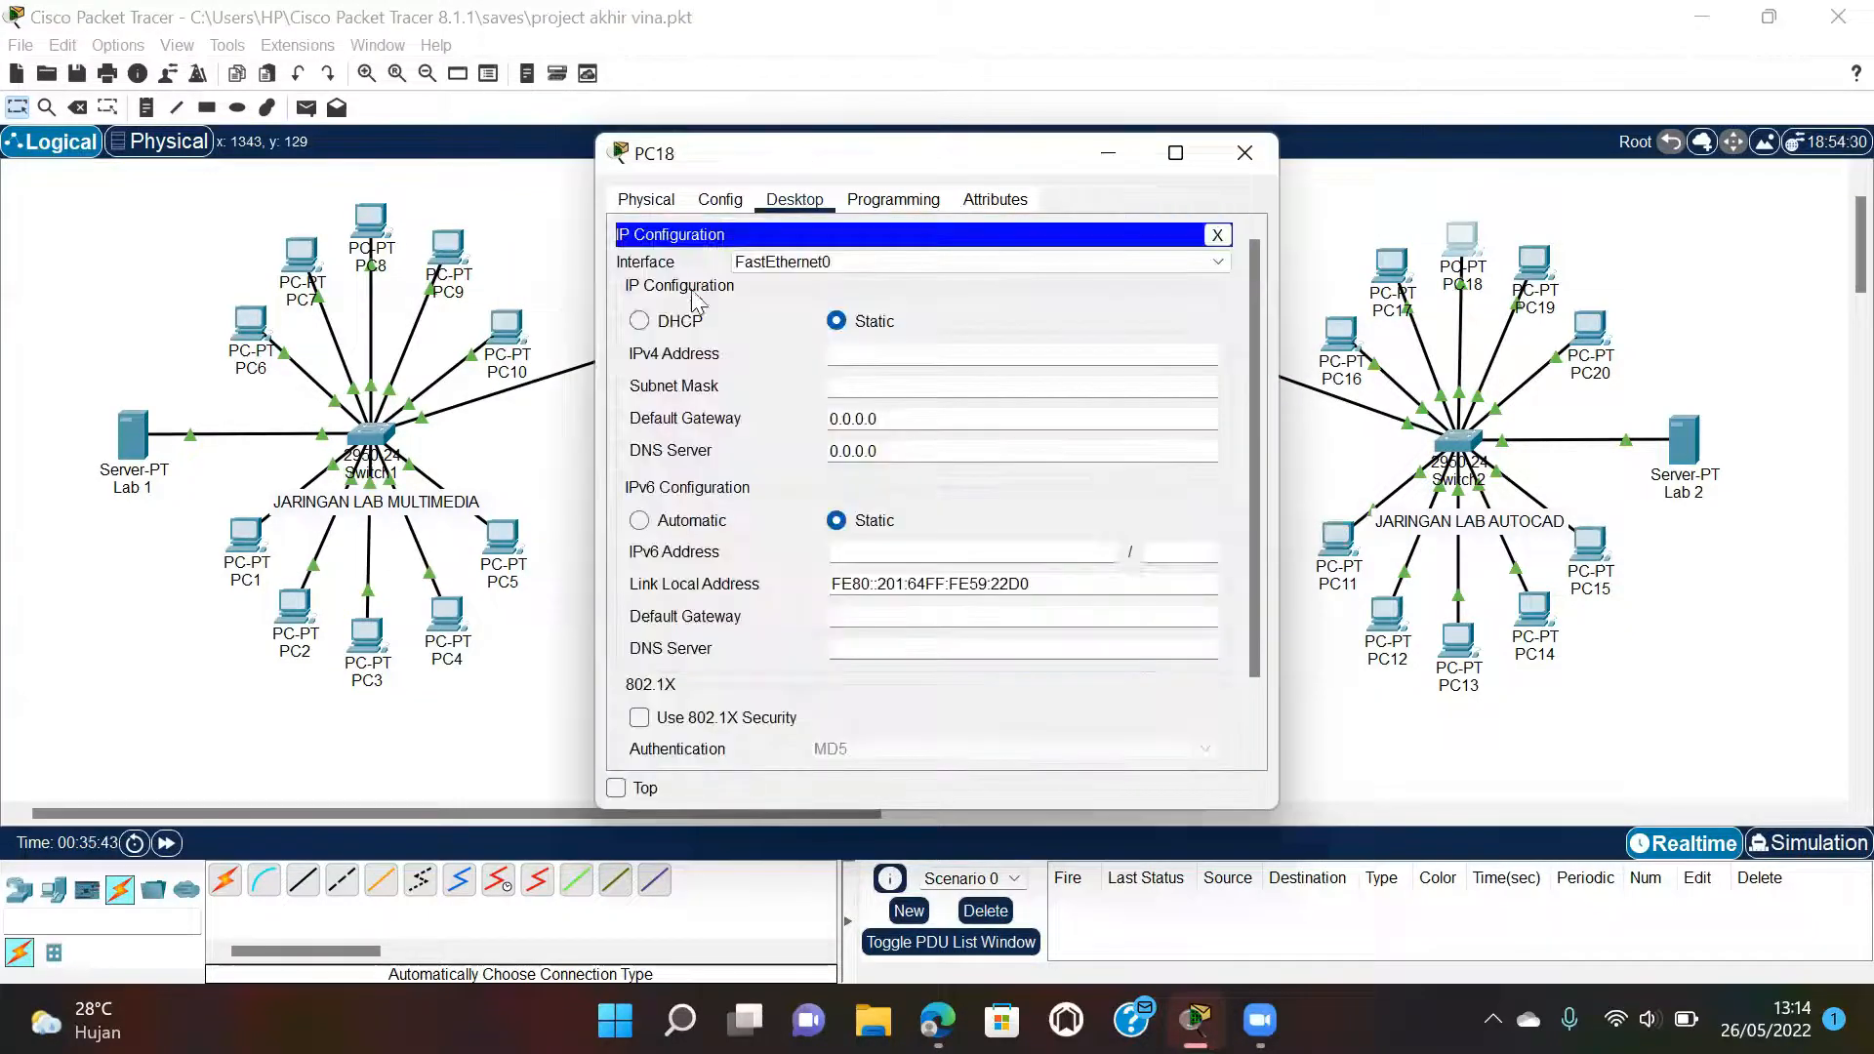
{"action": "left_click", "coordinate": [639, 321]}
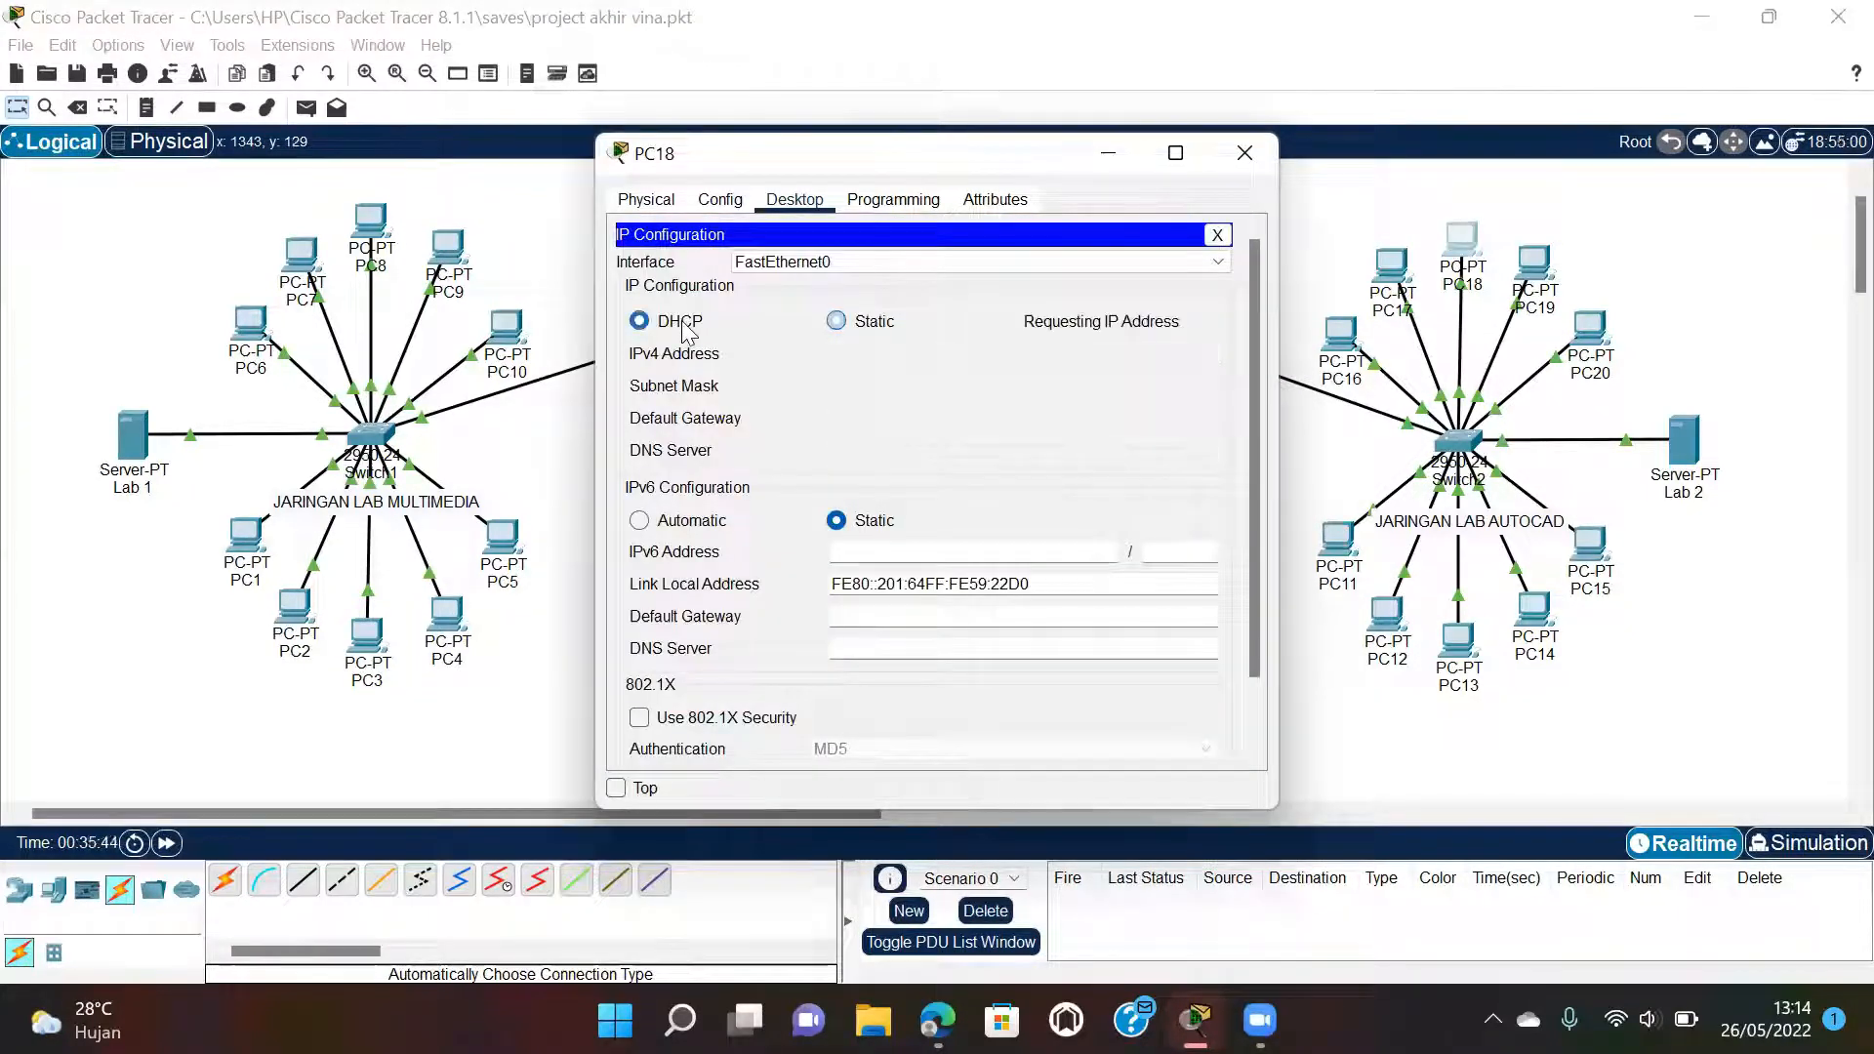
{"action": "left_click", "coordinate": [1244, 154]}
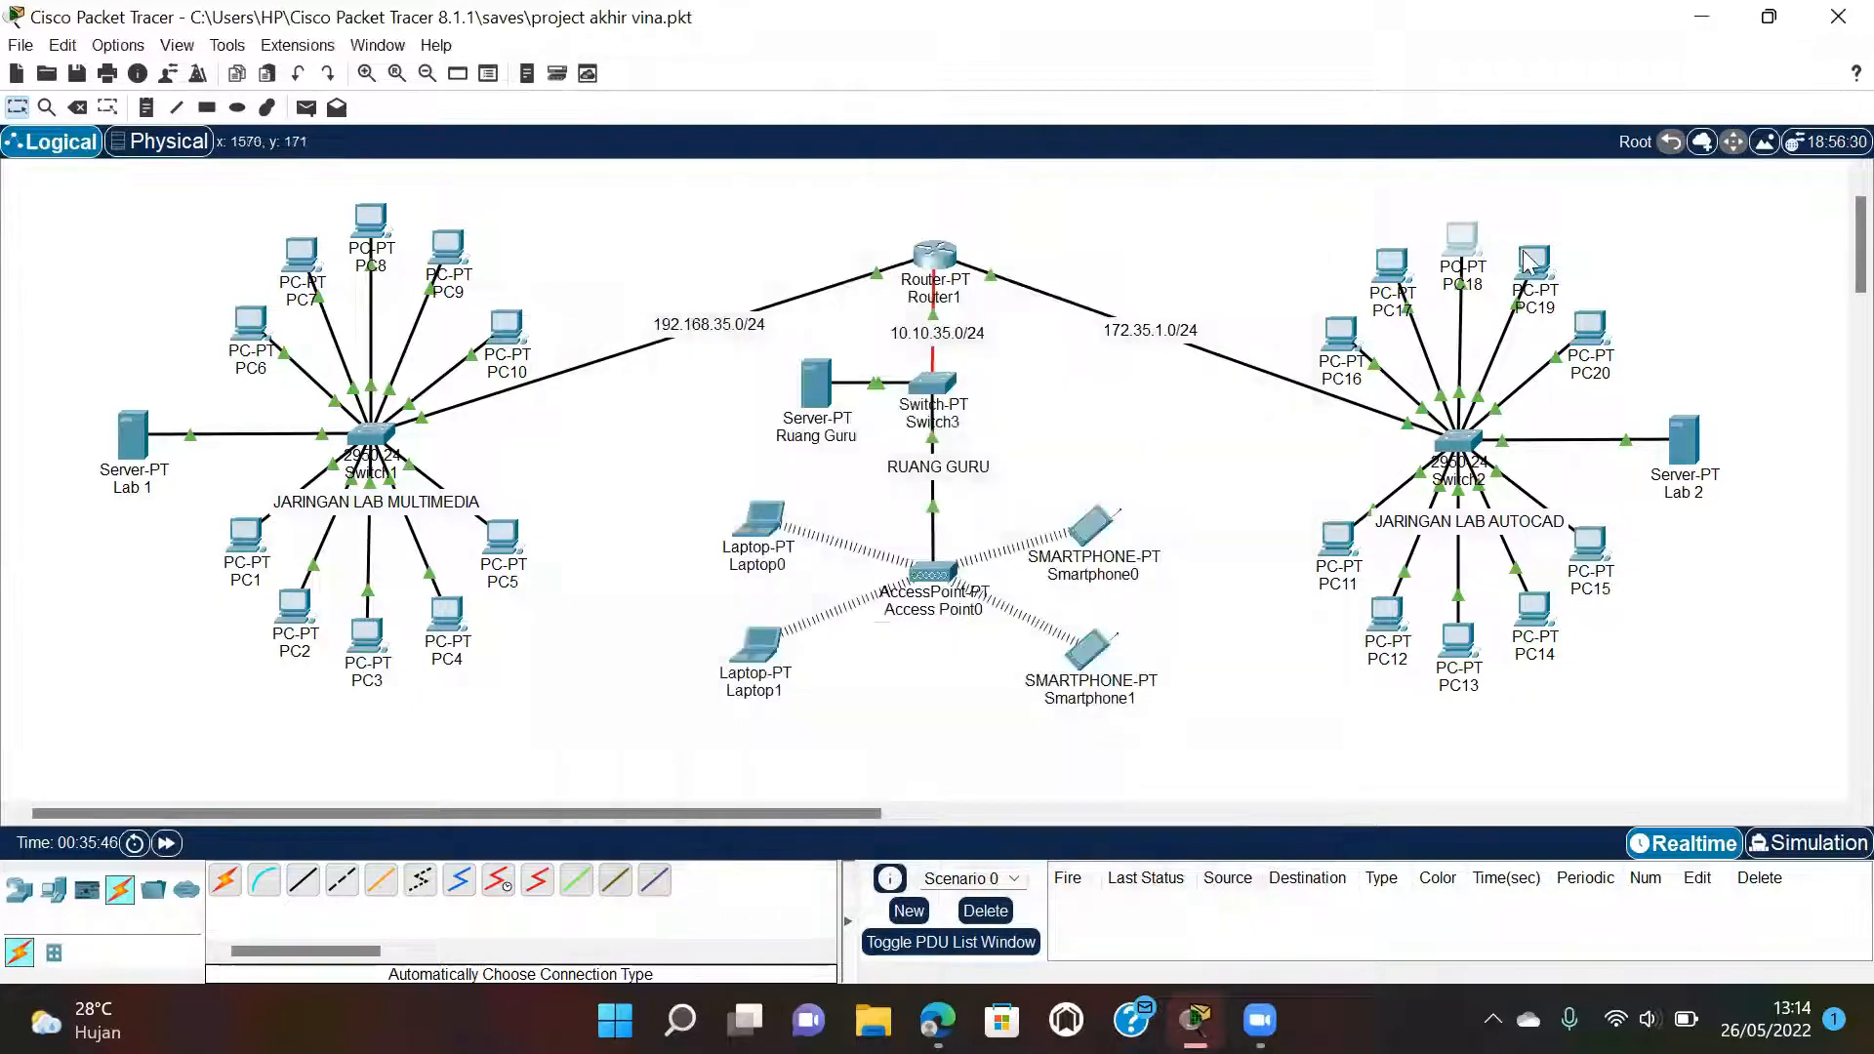
{"action": "left_click", "coordinate": [1530, 261]}
{"action": "left_click", "coordinate": [794, 199]}
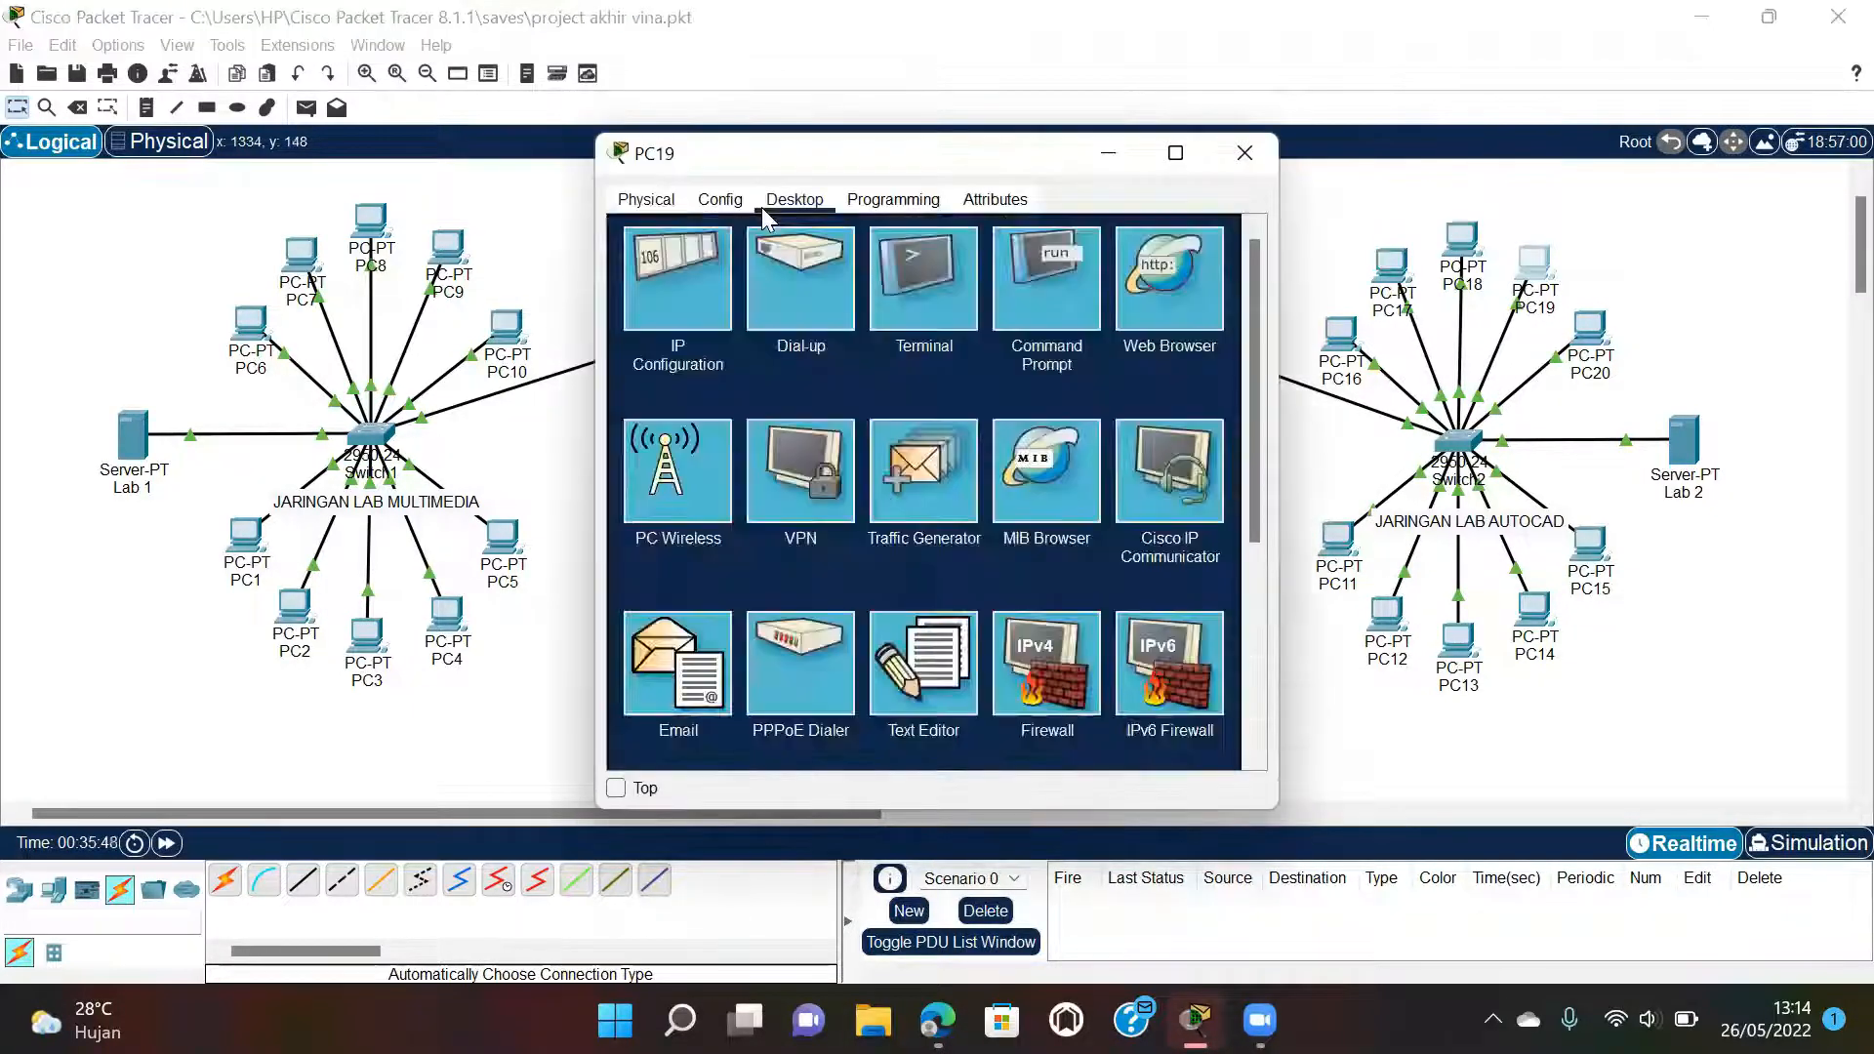
{"action": "left_click", "coordinate": [681, 269]}
{"action": "left_click", "coordinate": [639, 321]}
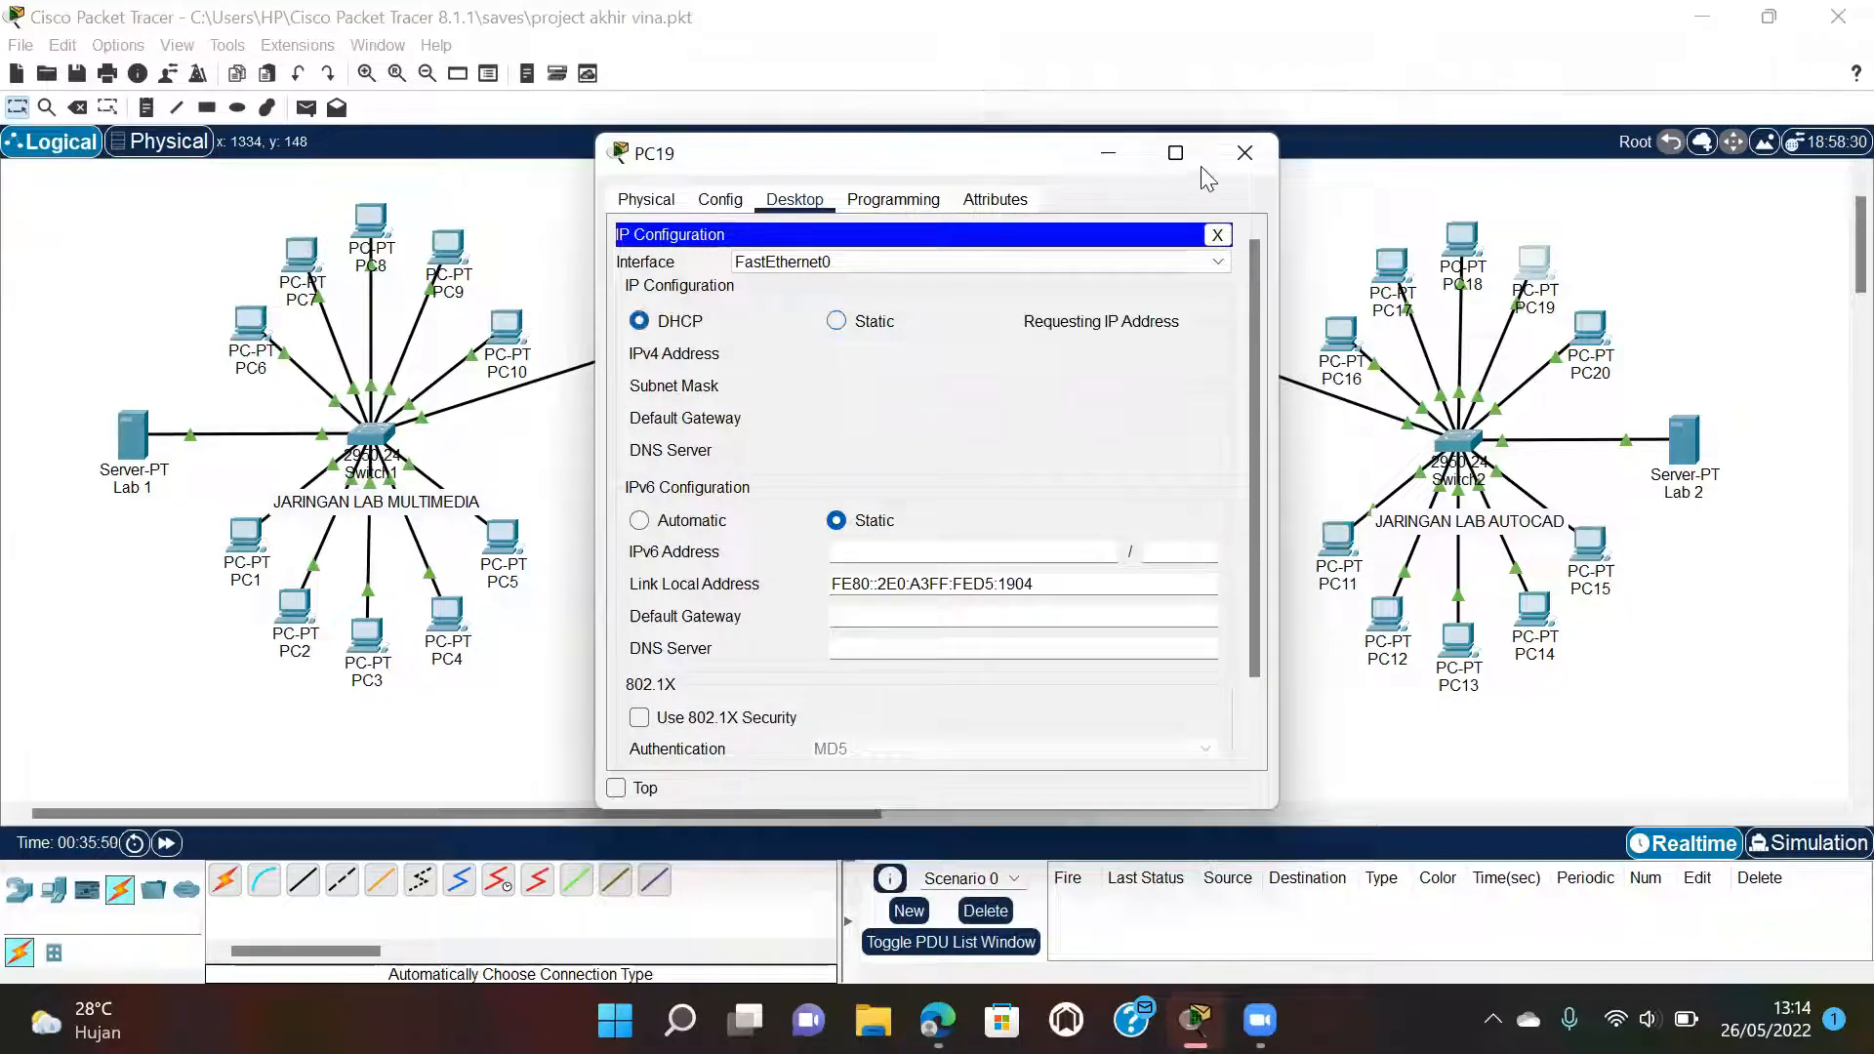
{"action": "left_click", "coordinate": [1245, 153]}
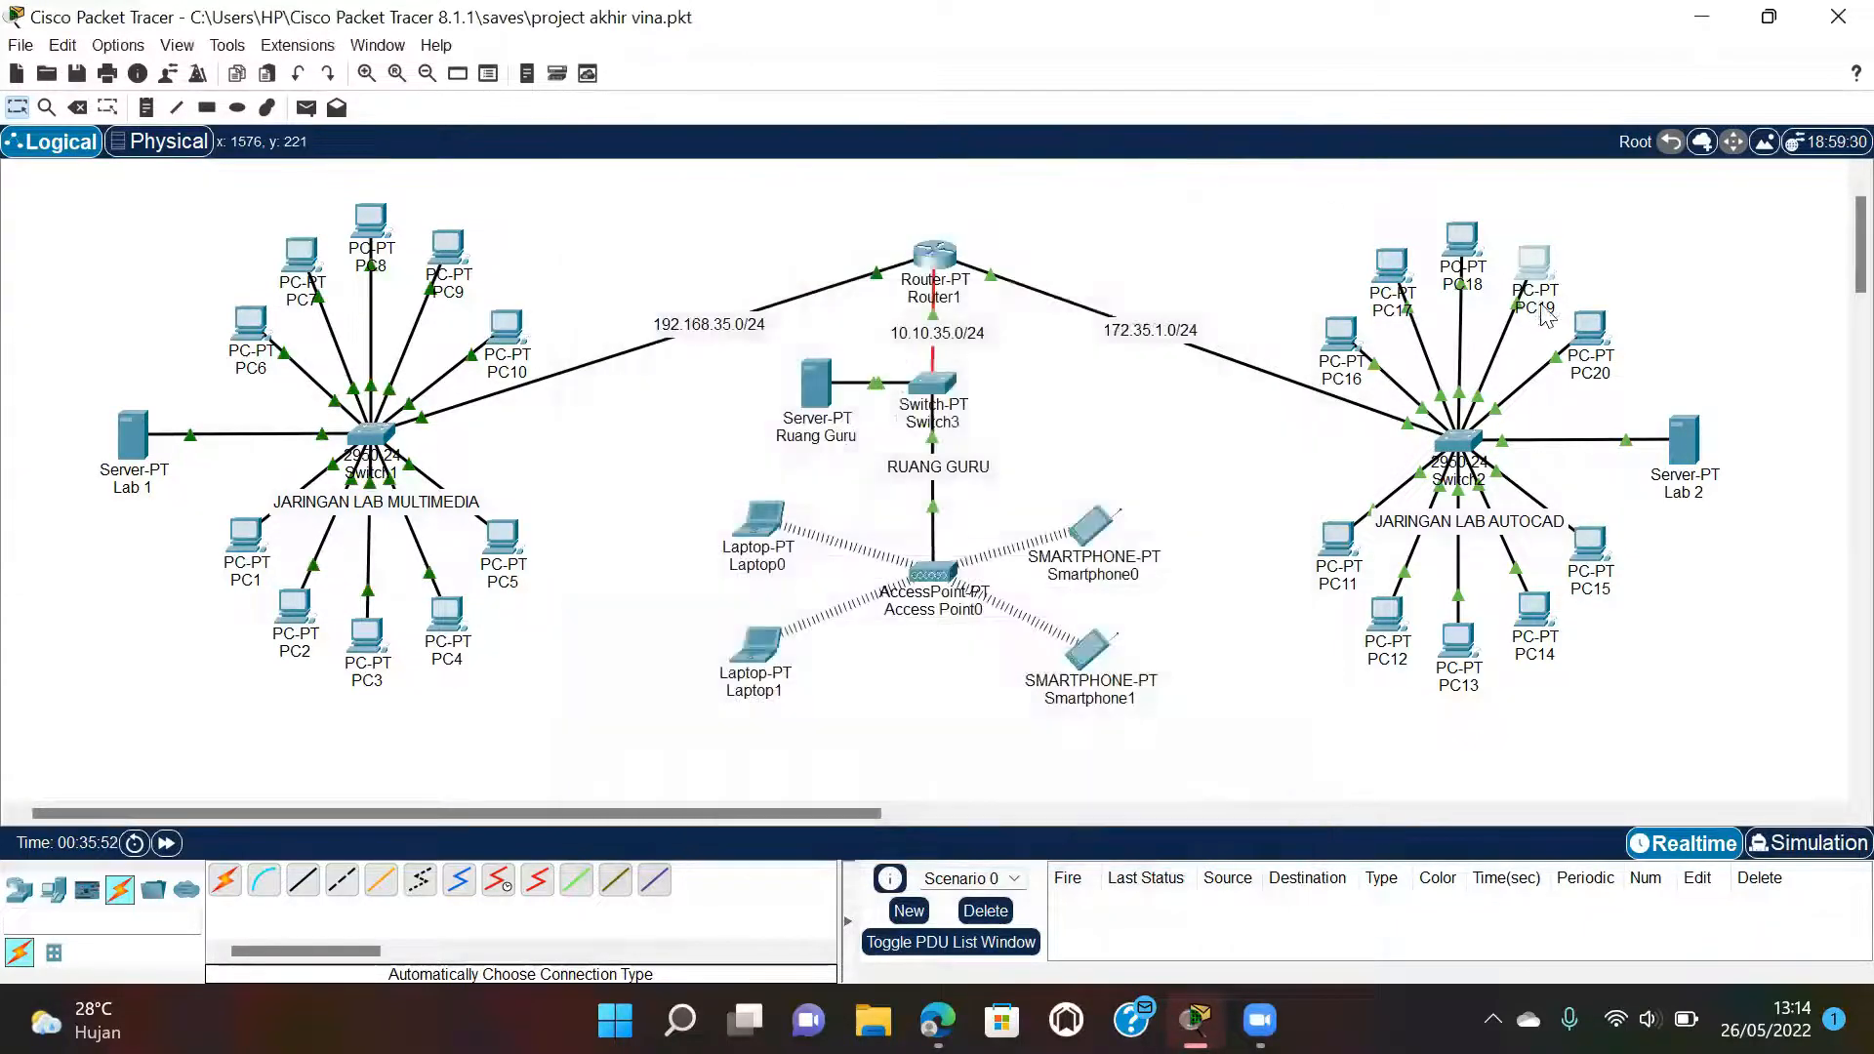
Set PC20 to DHCP so it gets 172.35.1.19, mask 255.255.0.0, gateway 172.35.1.1.
{"action": "left_click", "coordinate": [1590, 329]}
{"action": "left_click", "coordinate": [795, 199]}
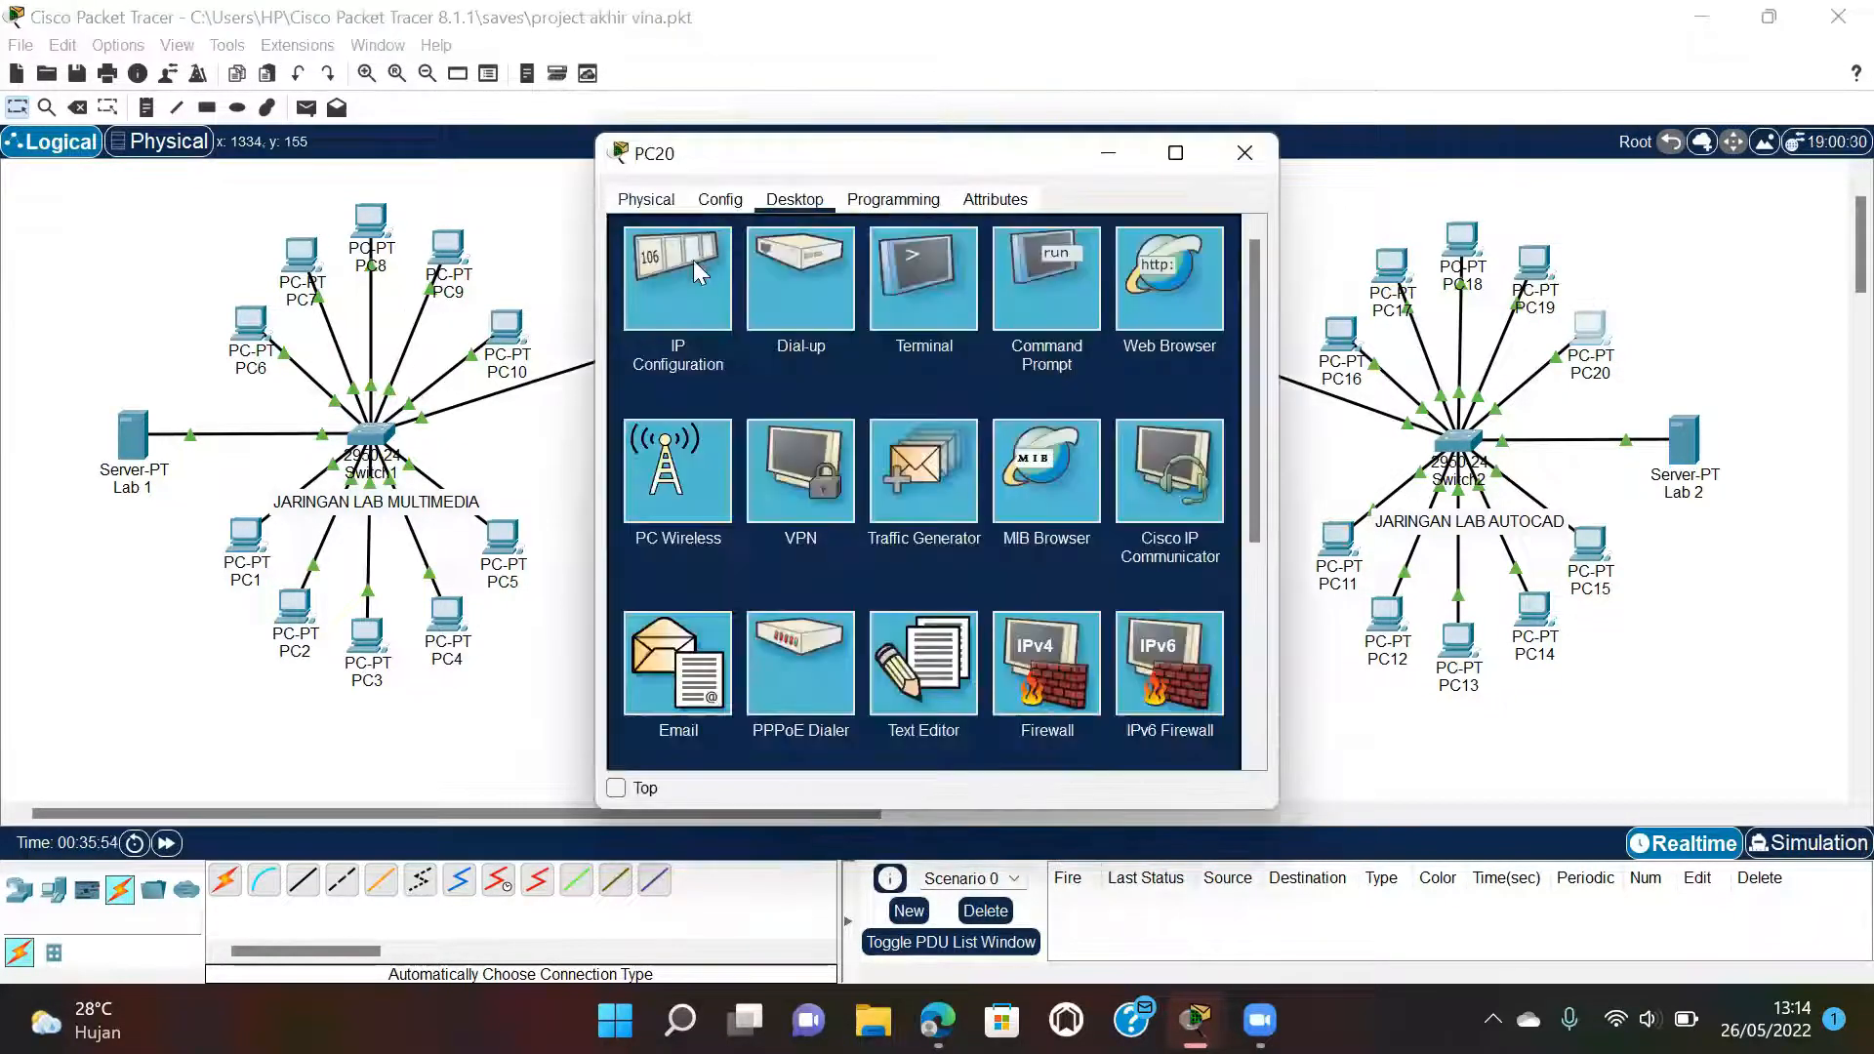
{"action": "left_click", "coordinate": [692, 260]}
{"action": "left_click", "coordinate": [667, 326]}
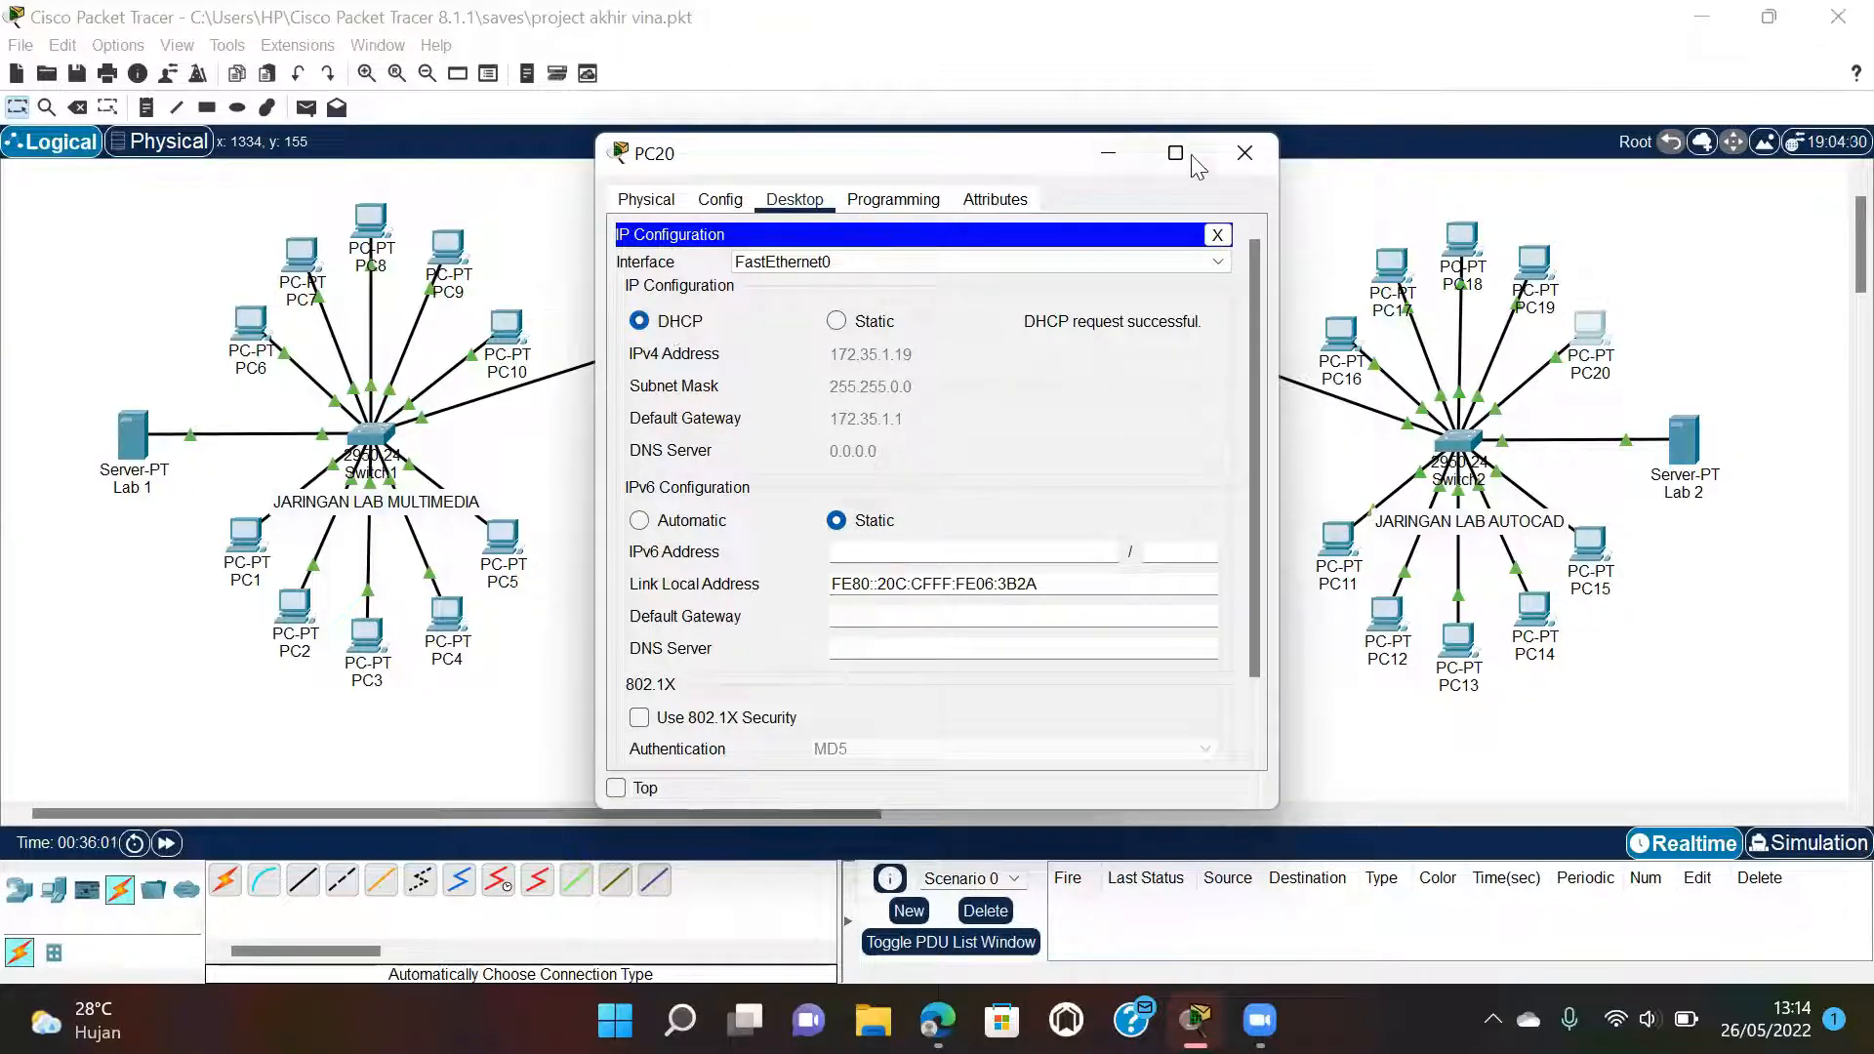
{"action": "left_click", "coordinate": [1265, 156]}
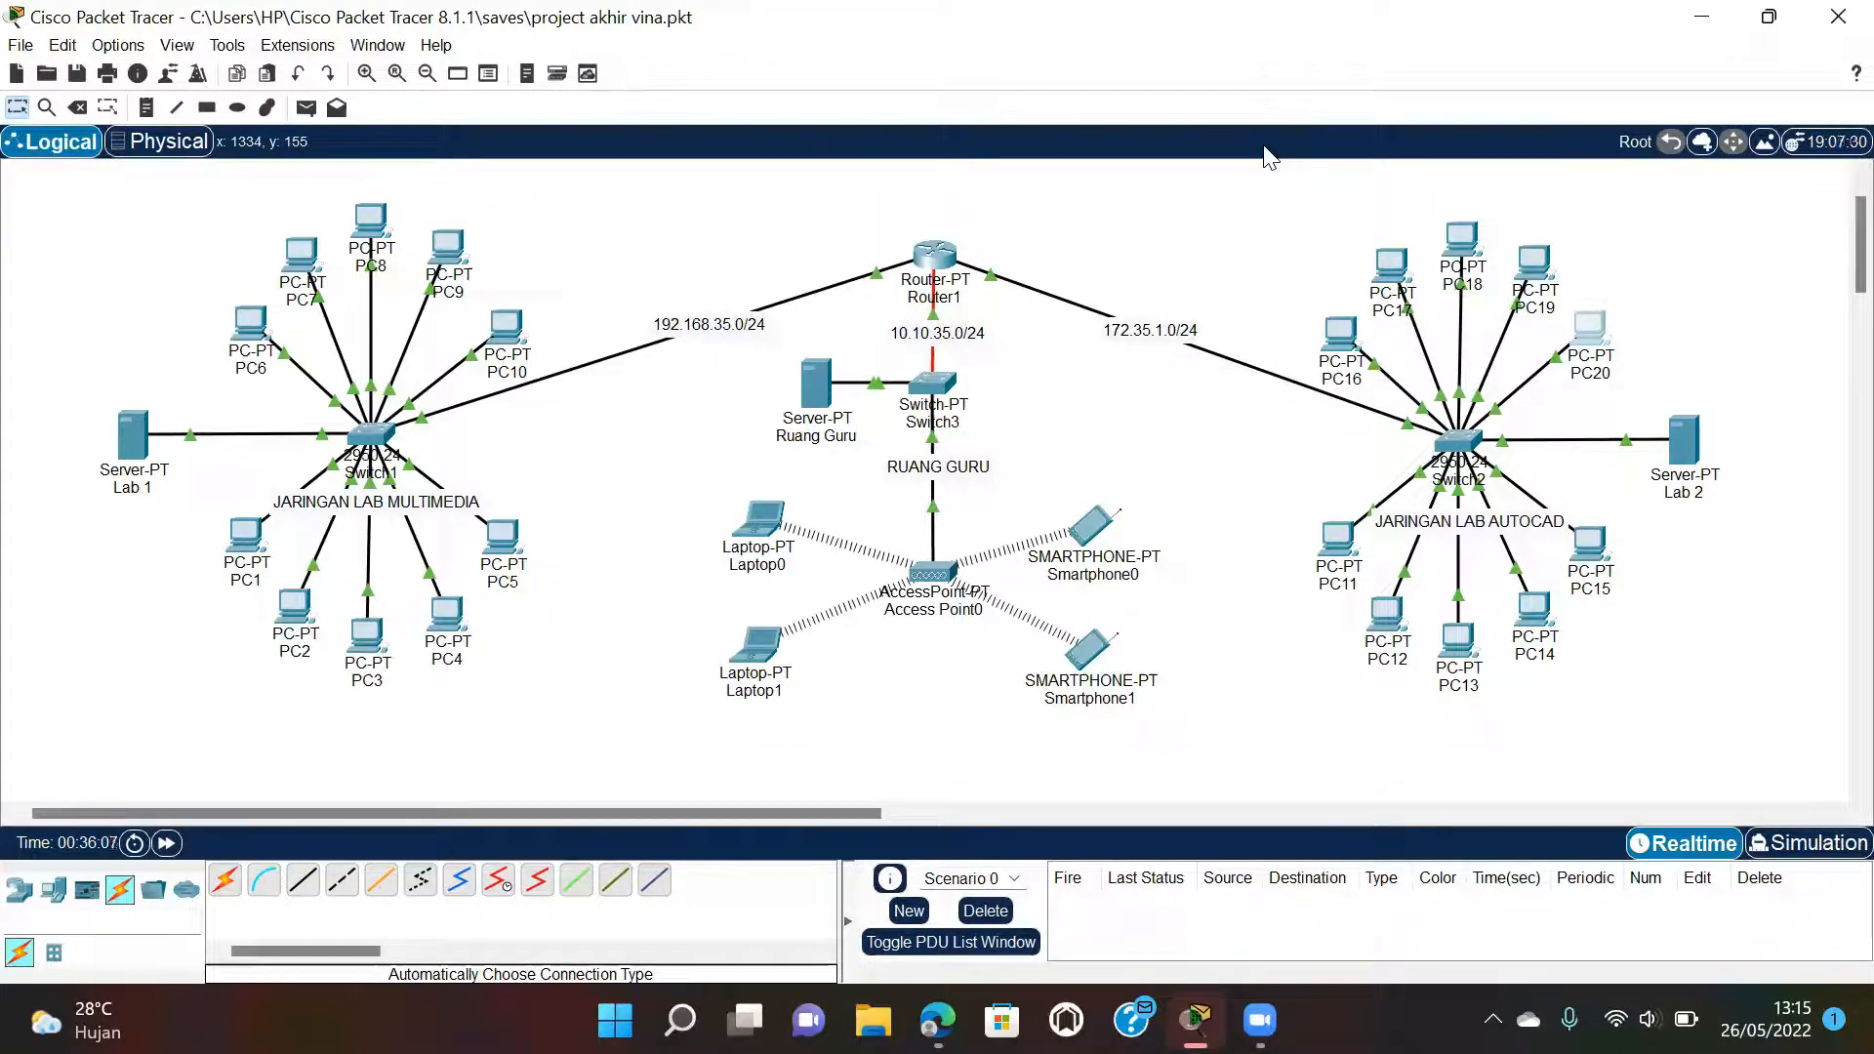
Find step 8 and Gambar 9 in the lab report PDF: Access Point0 uses SSID Wifi VA, channel 6, WPA2-PSK.
{"action": "mouse_move", "coordinate": [936, 1020]}
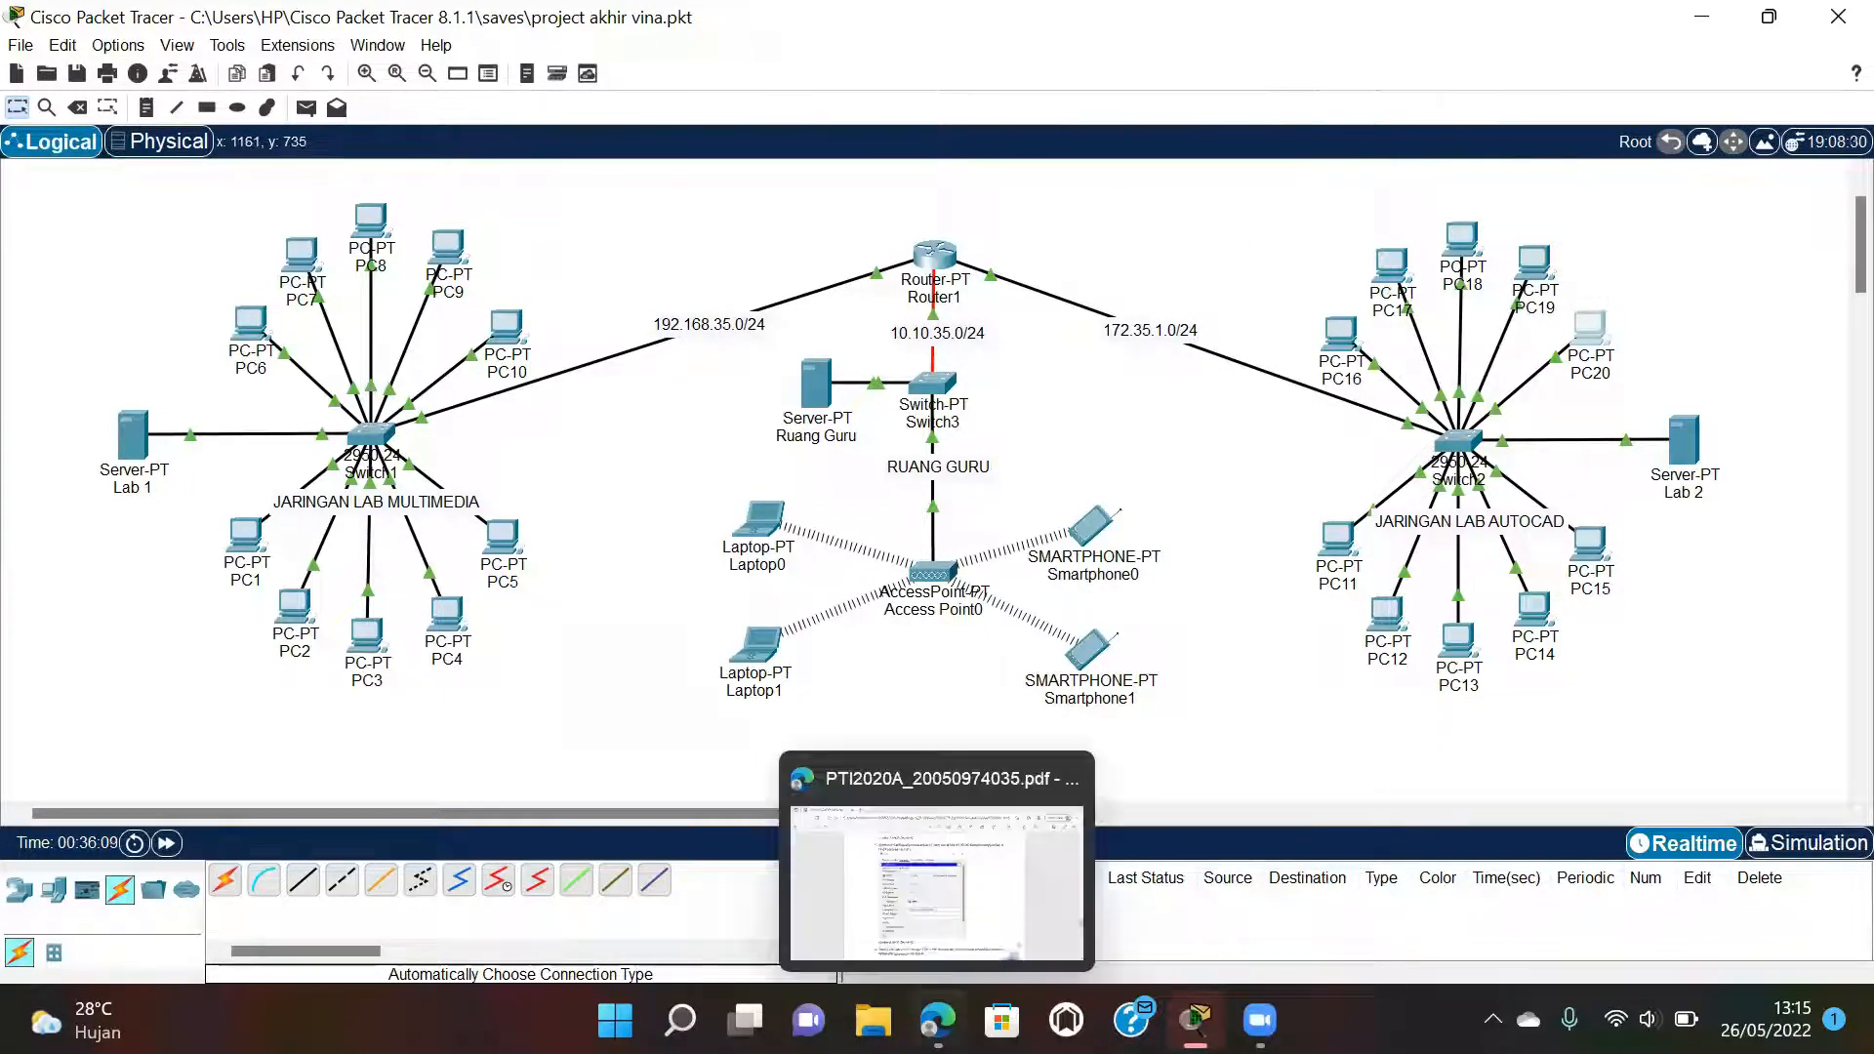
{"action": "left_click", "coordinate": [929, 895]}
{"action": "scroll", "coordinate": [928, 890], "scroll_direction": "down", "scroll_amount": 4}
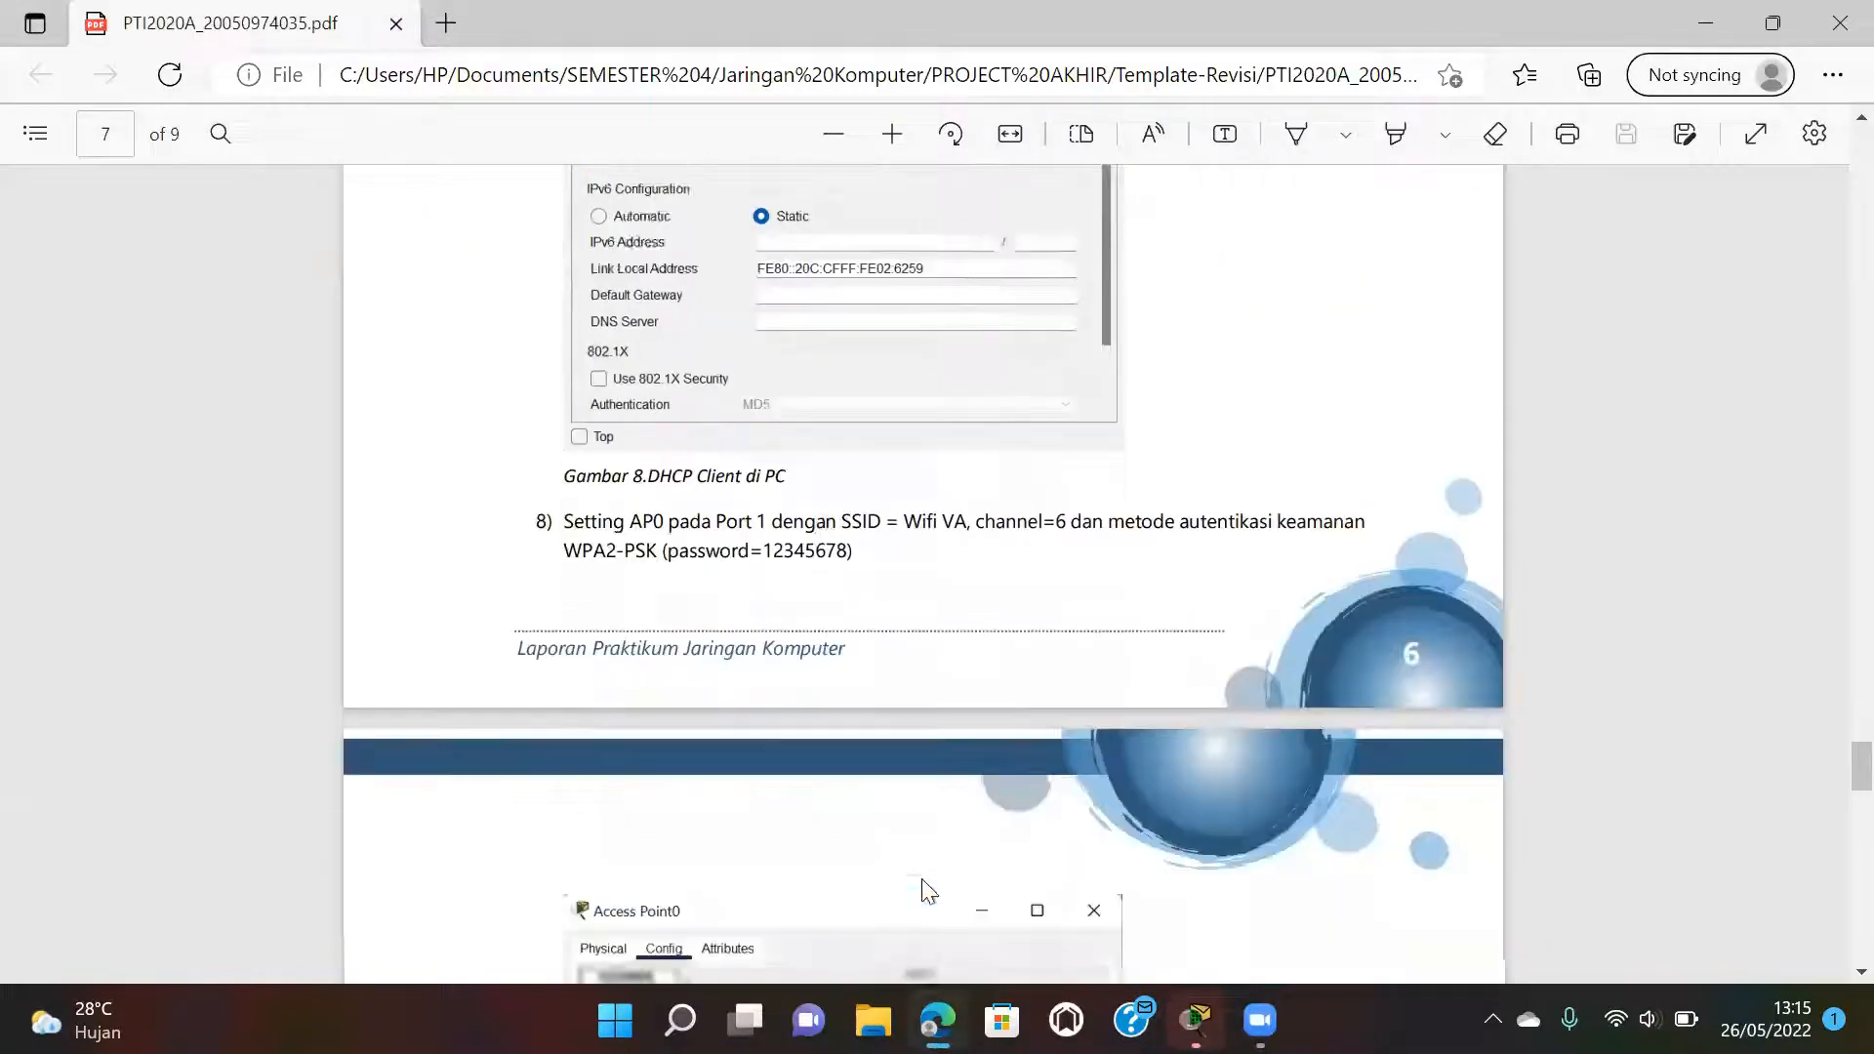
{"action": "scroll", "coordinate": [928, 890], "scroll_direction": "down", "scroll_amount": 3}
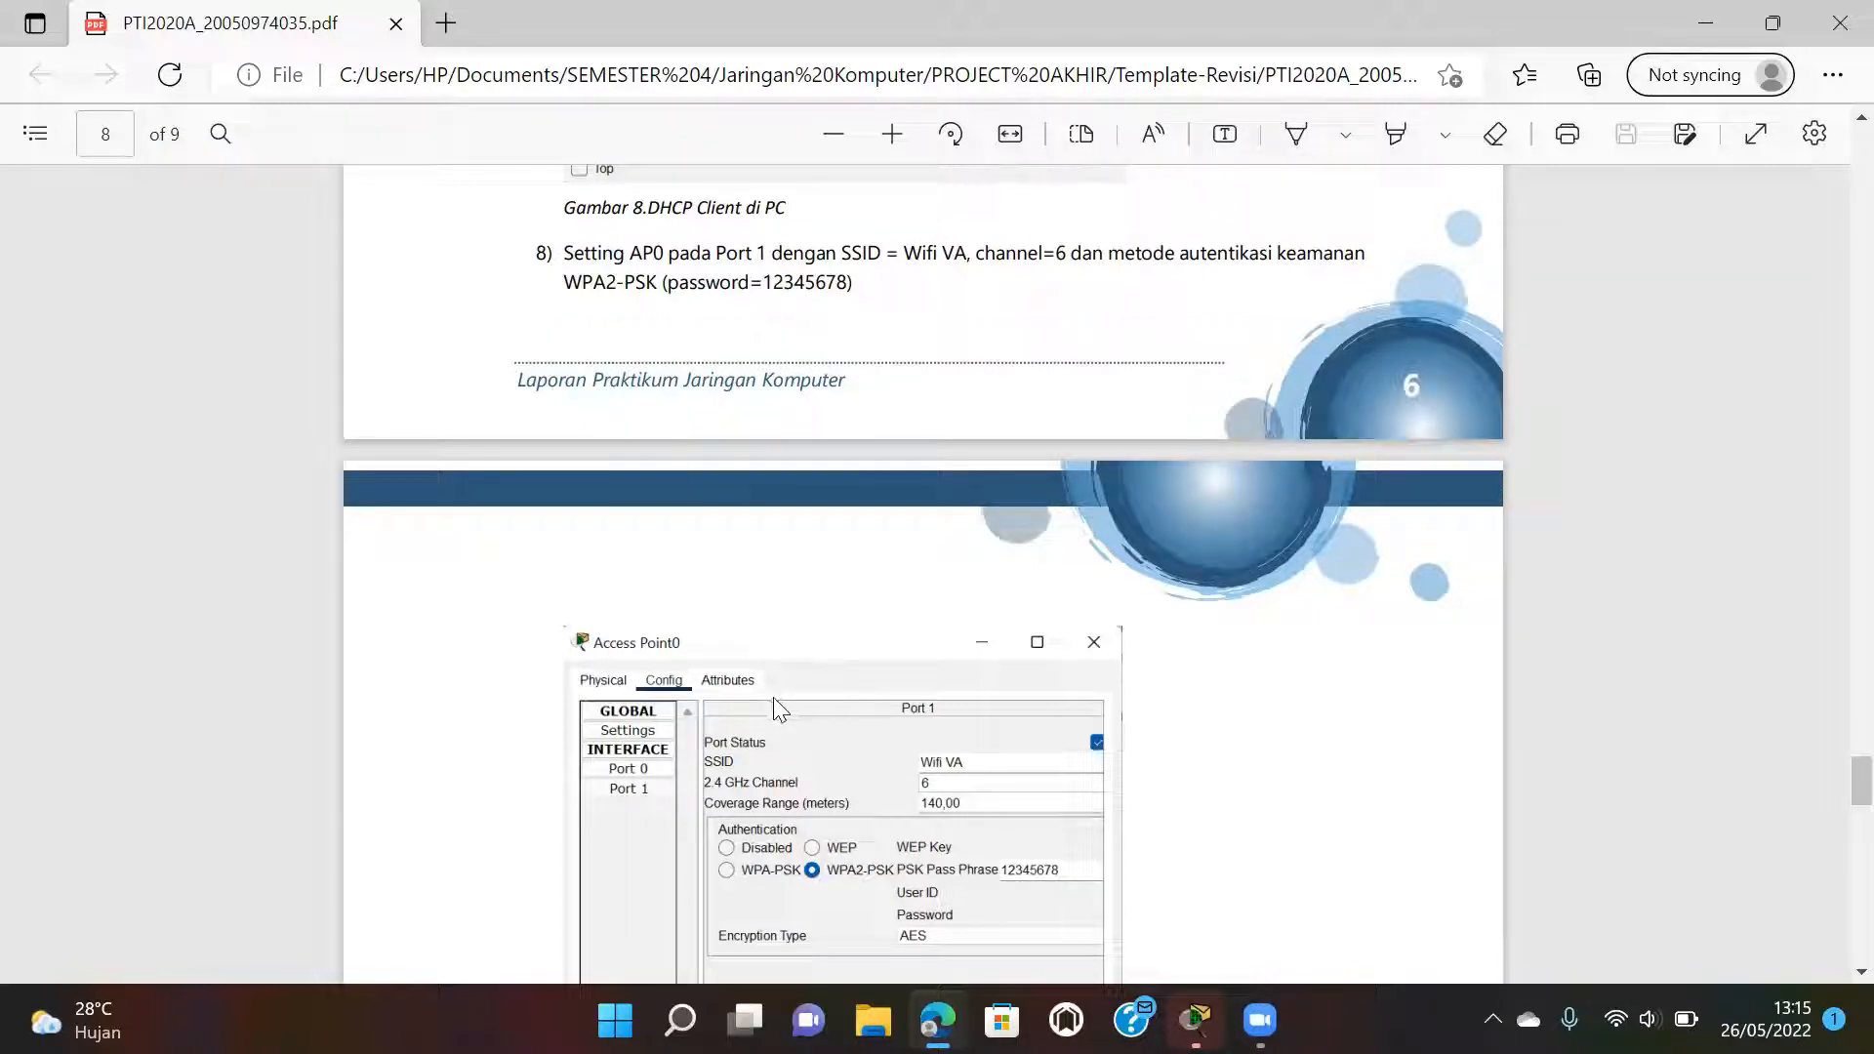
{"action": "scroll", "coordinate": [774, 698], "scroll_direction": "down", "scroll_amount": 4}
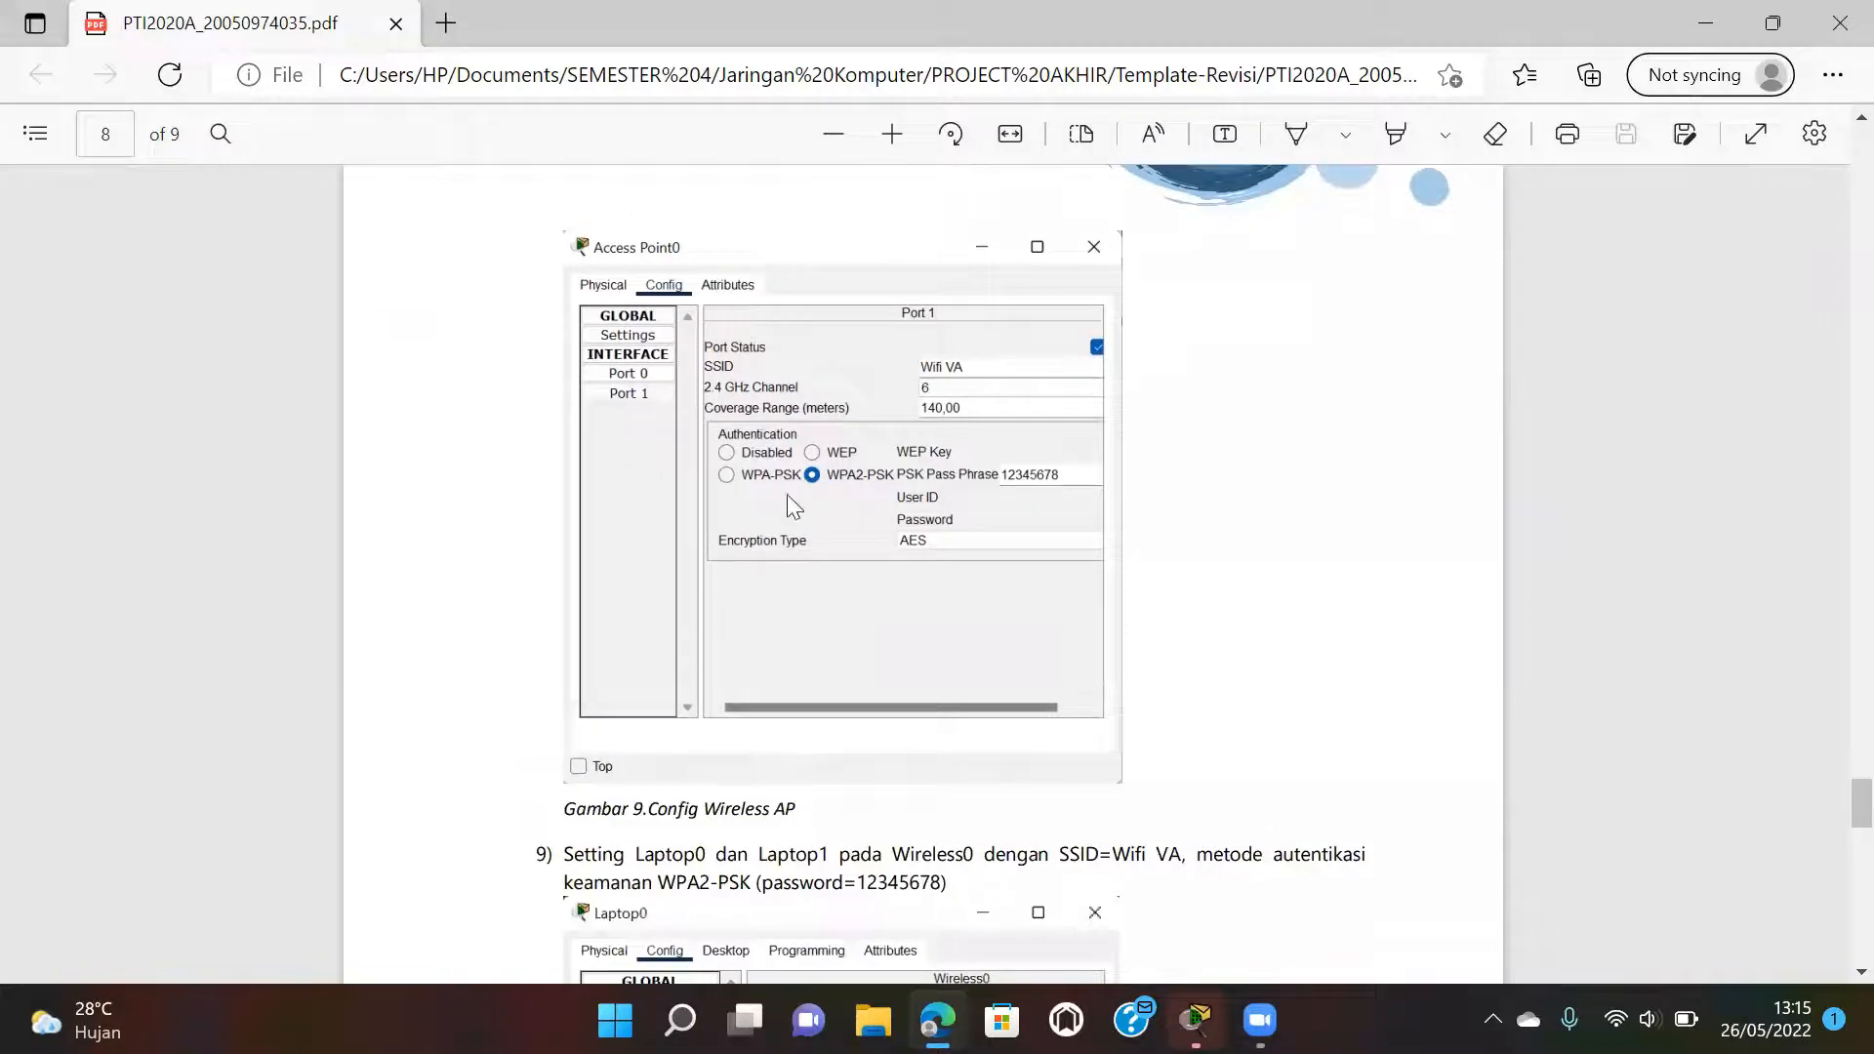
In Packet Tracer, open Access Point0's Port 1 settings and select the Default SSID to replace it.
{"action": "mouse_move", "coordinate": [1195, 1019]}
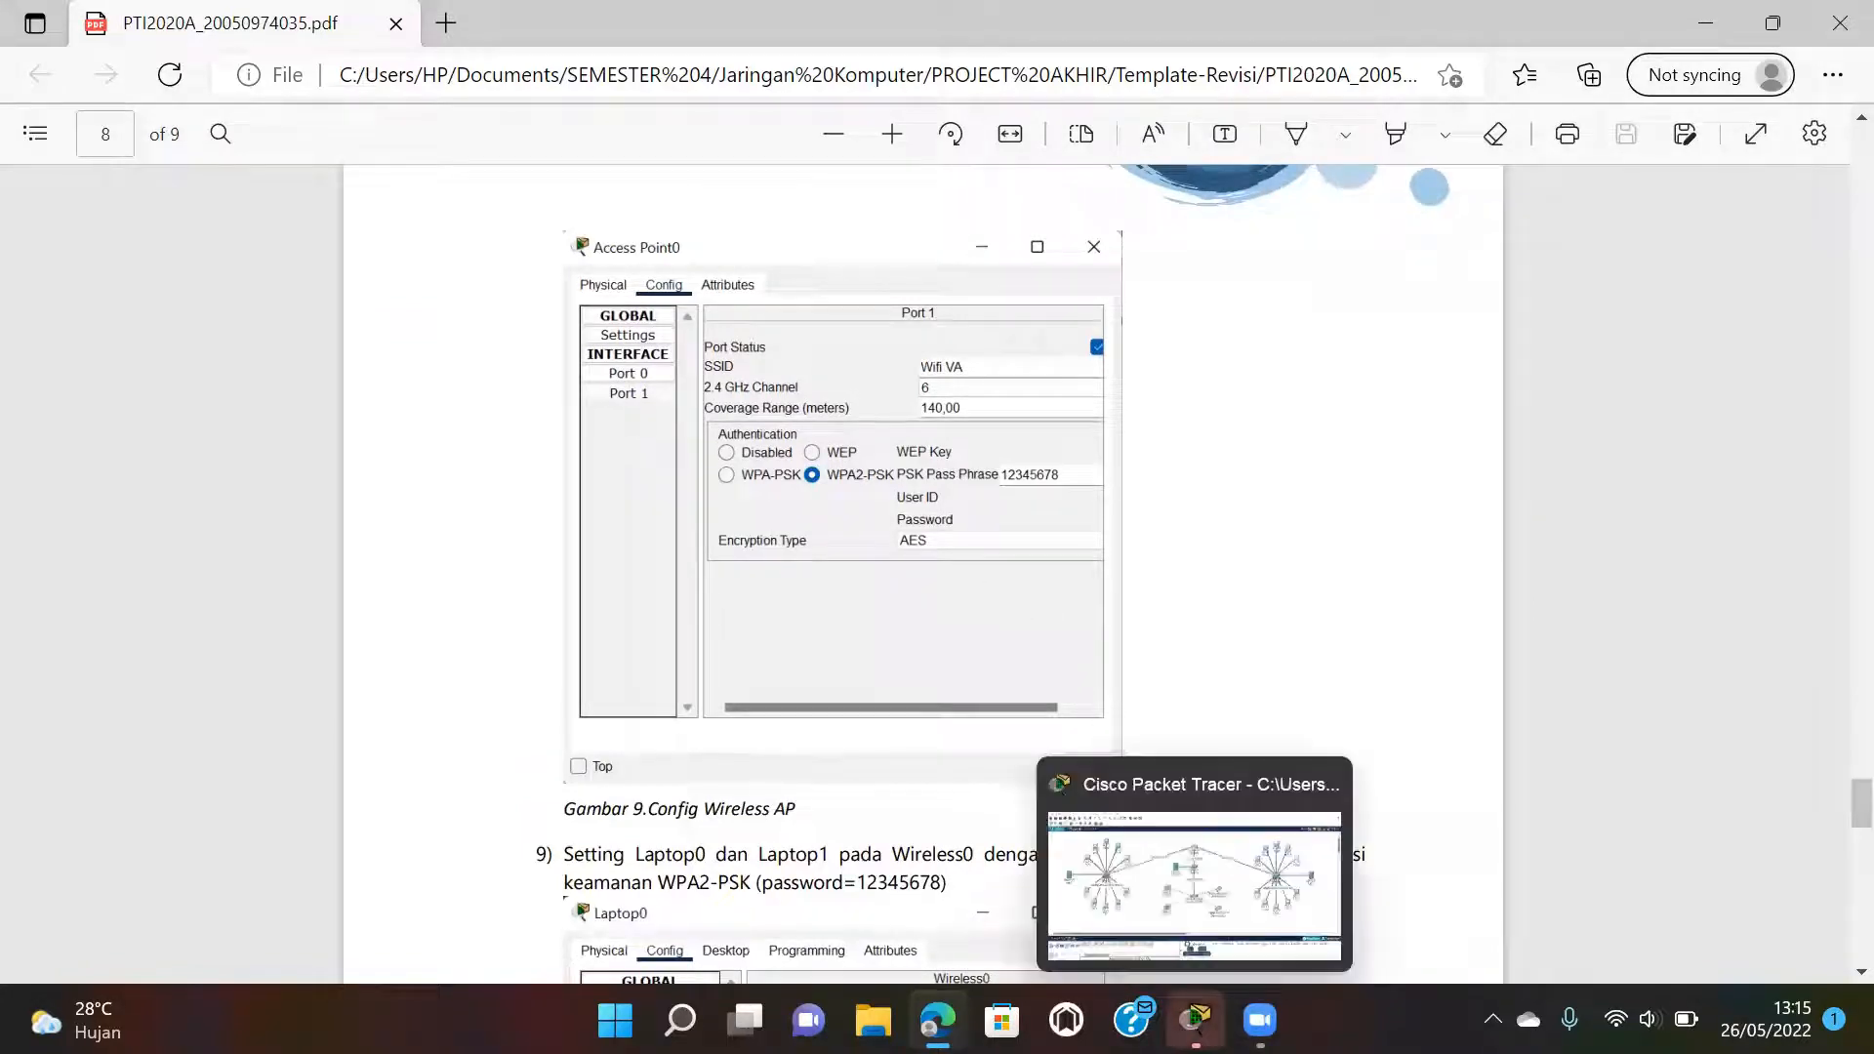
{"action": "left_click", "coordinate": [1198, 902]}
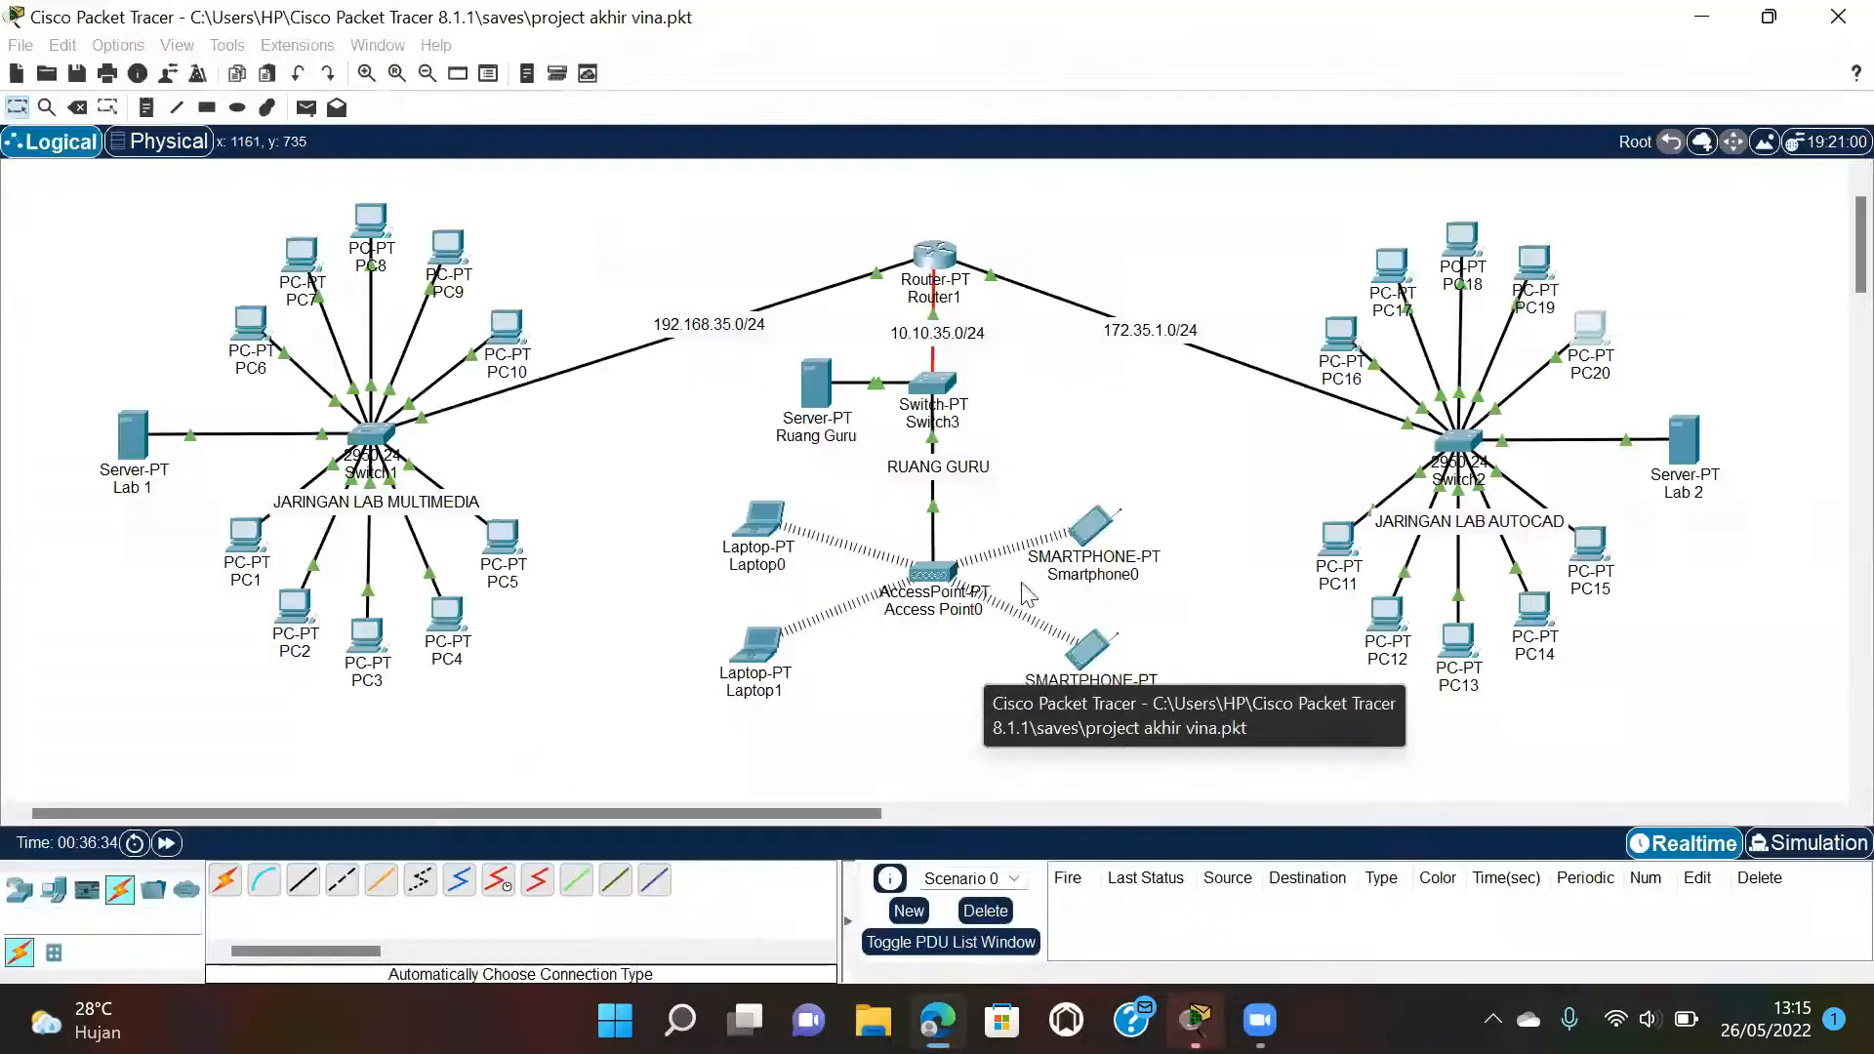
{"action": "left_click", "coordinate": [929, 567]}
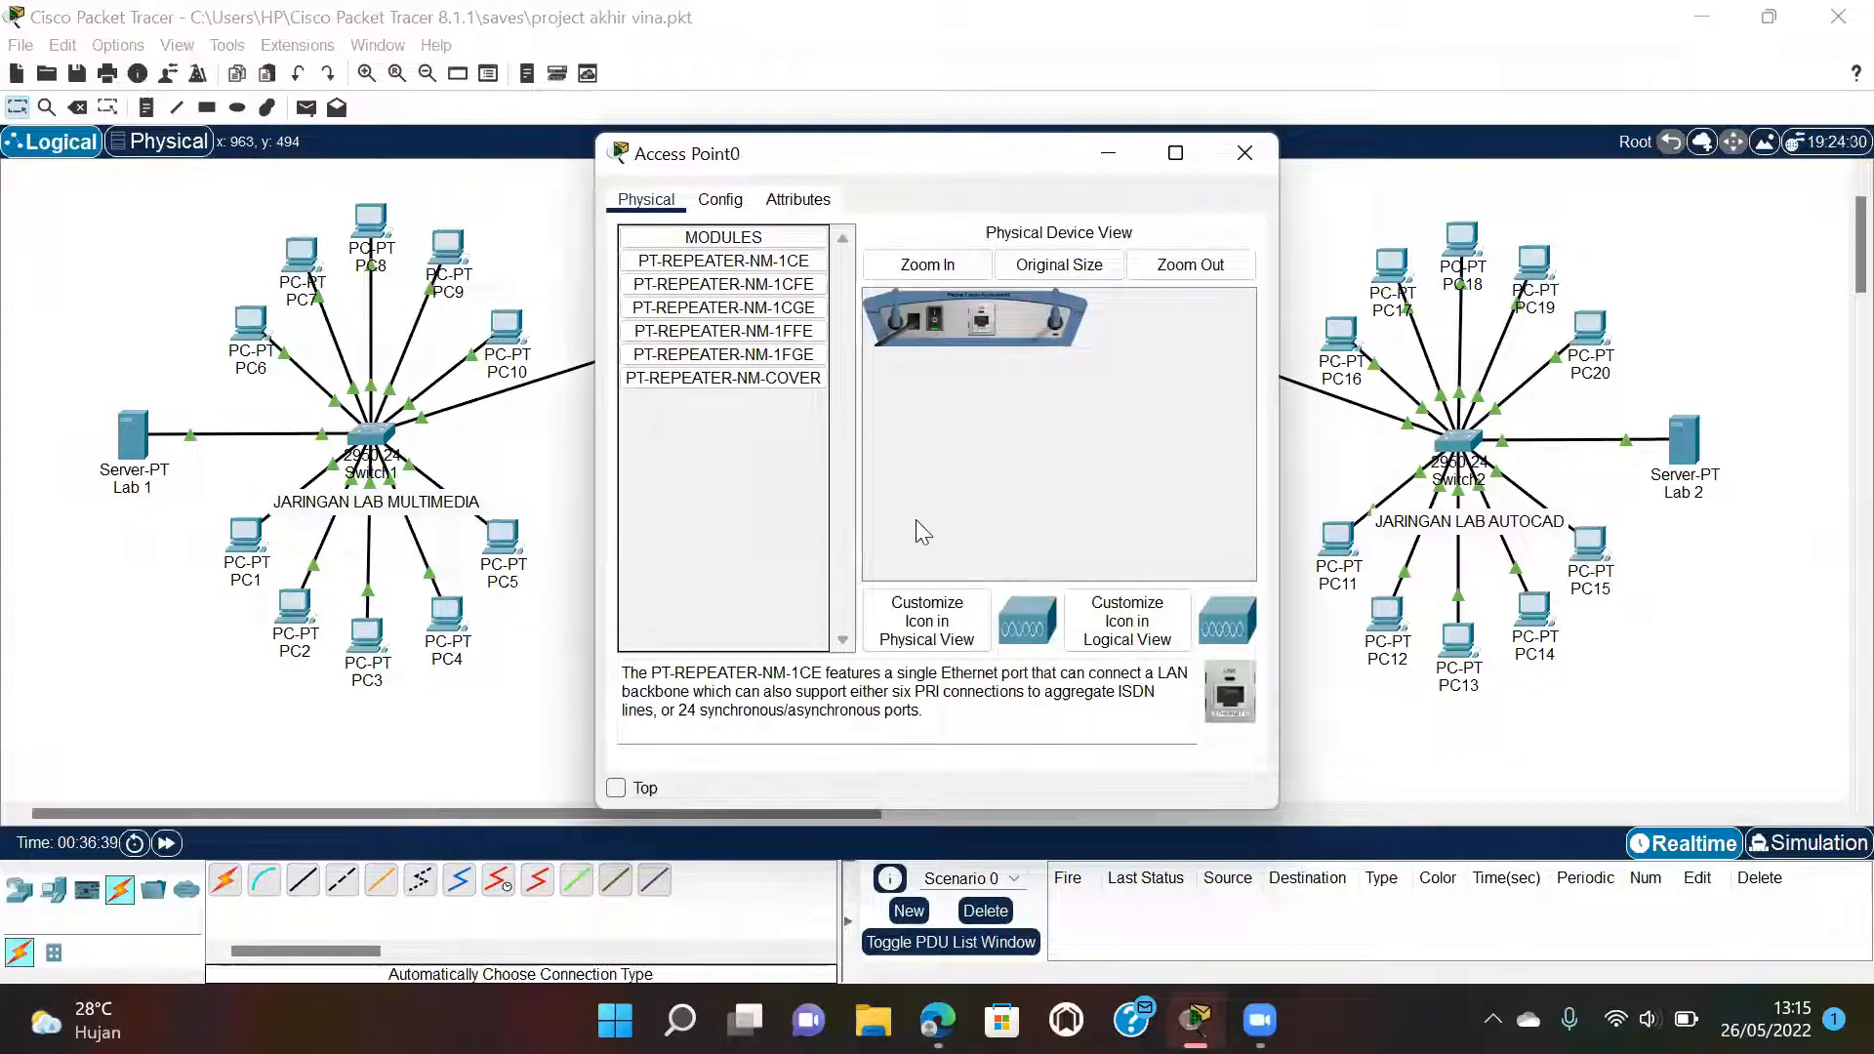
{"action": "left_click", "coordinate": [721, 200]}
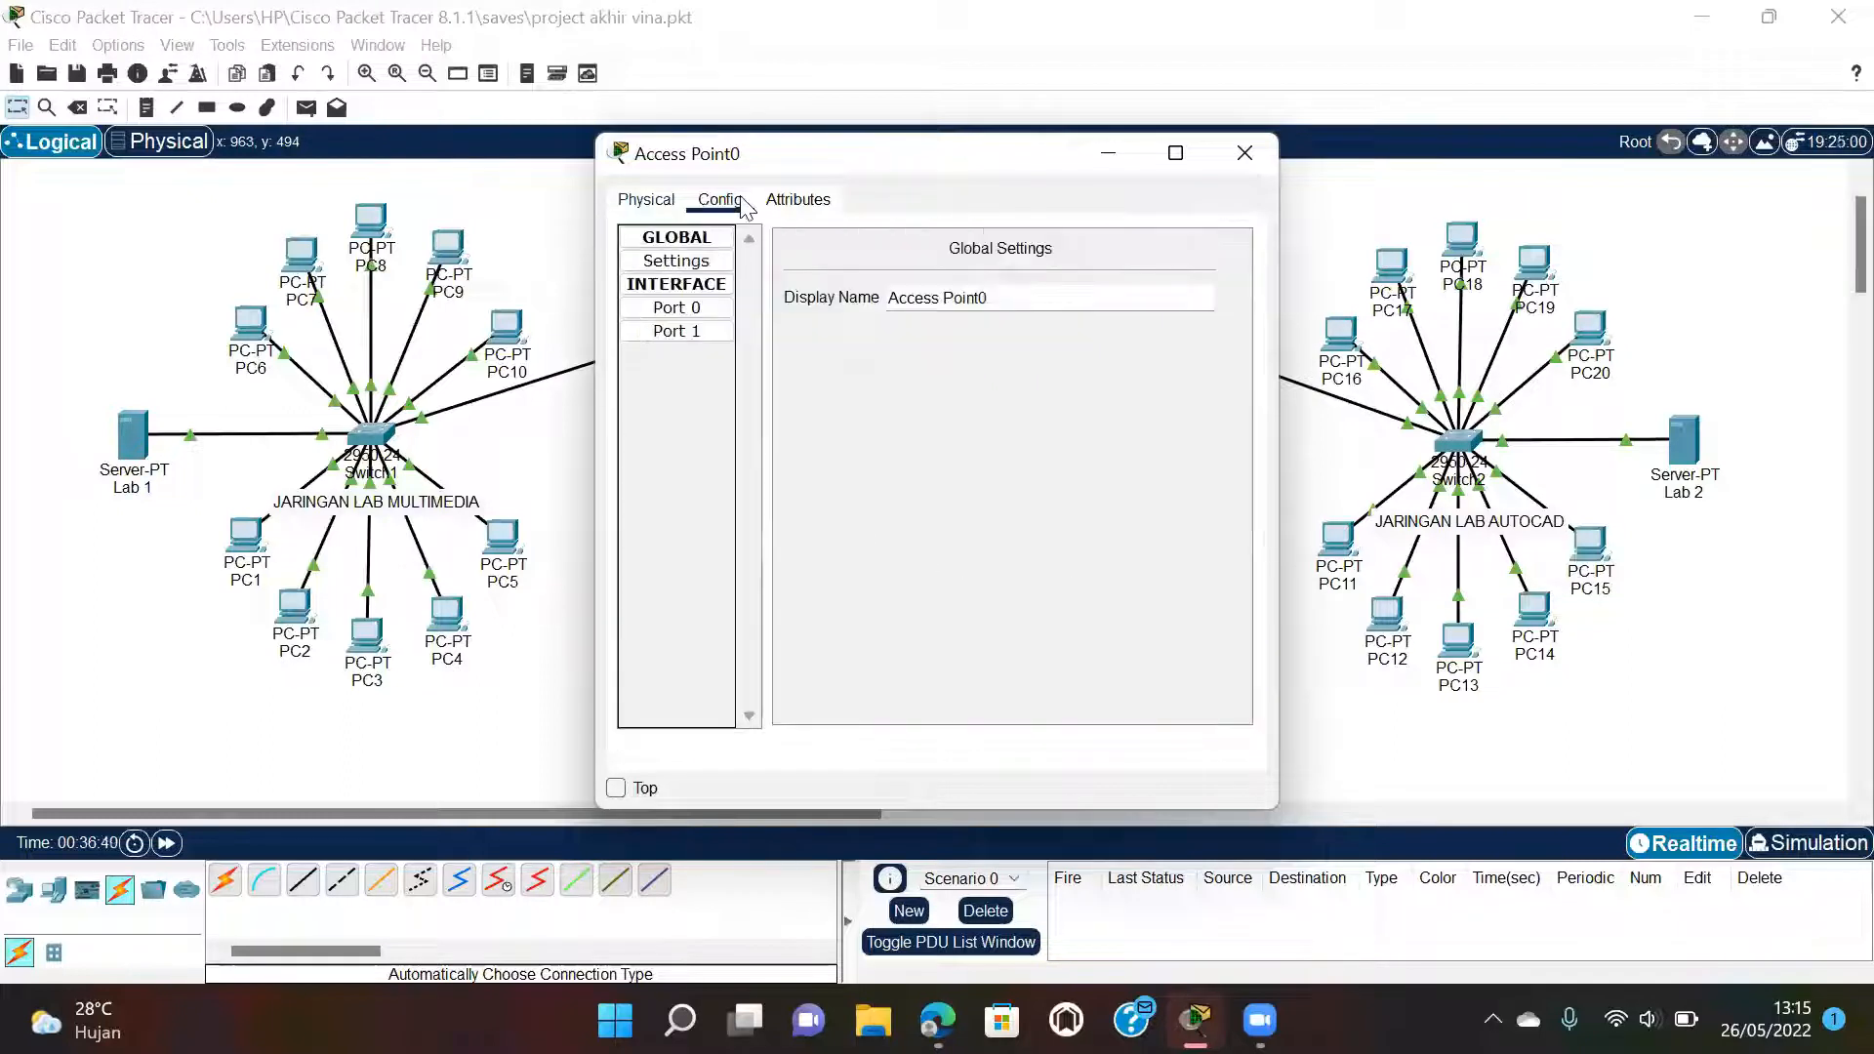
{"action": "left_click", "coordinate": [676, 332]}
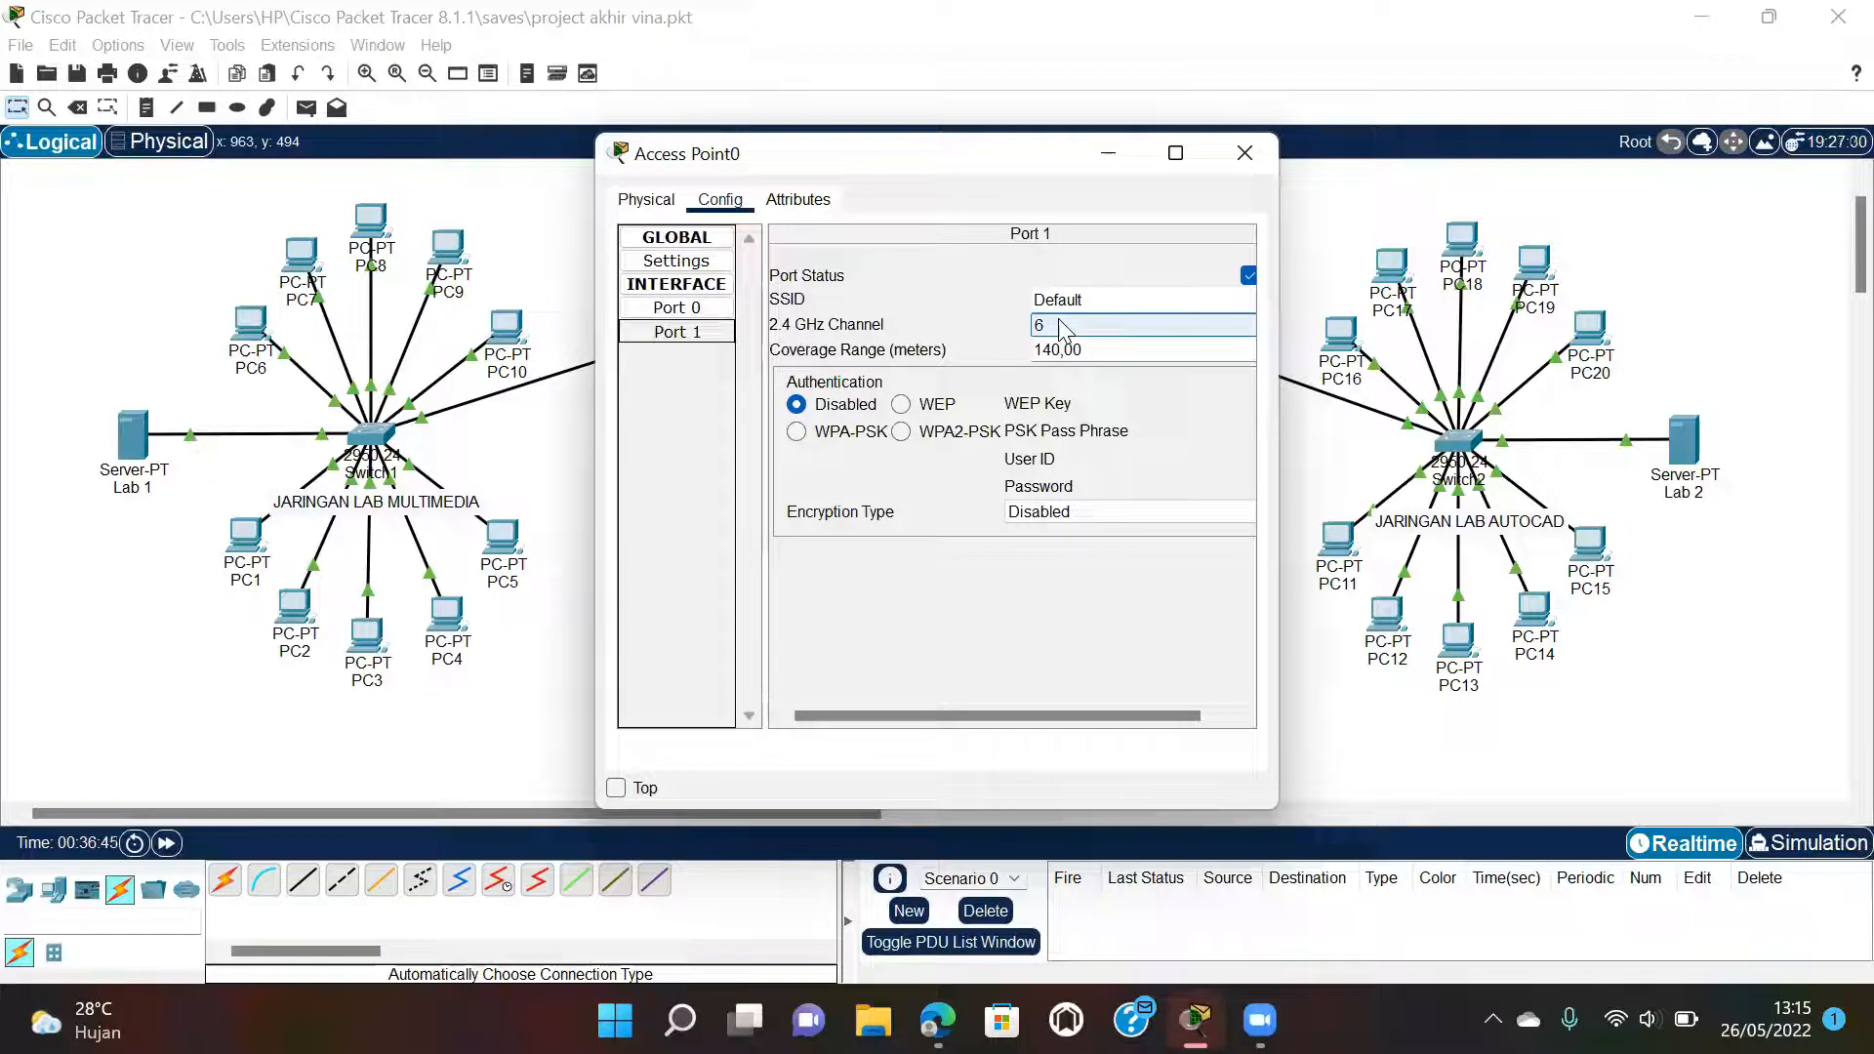
{"action": "left_click", "coordinate": [1120, 290]}
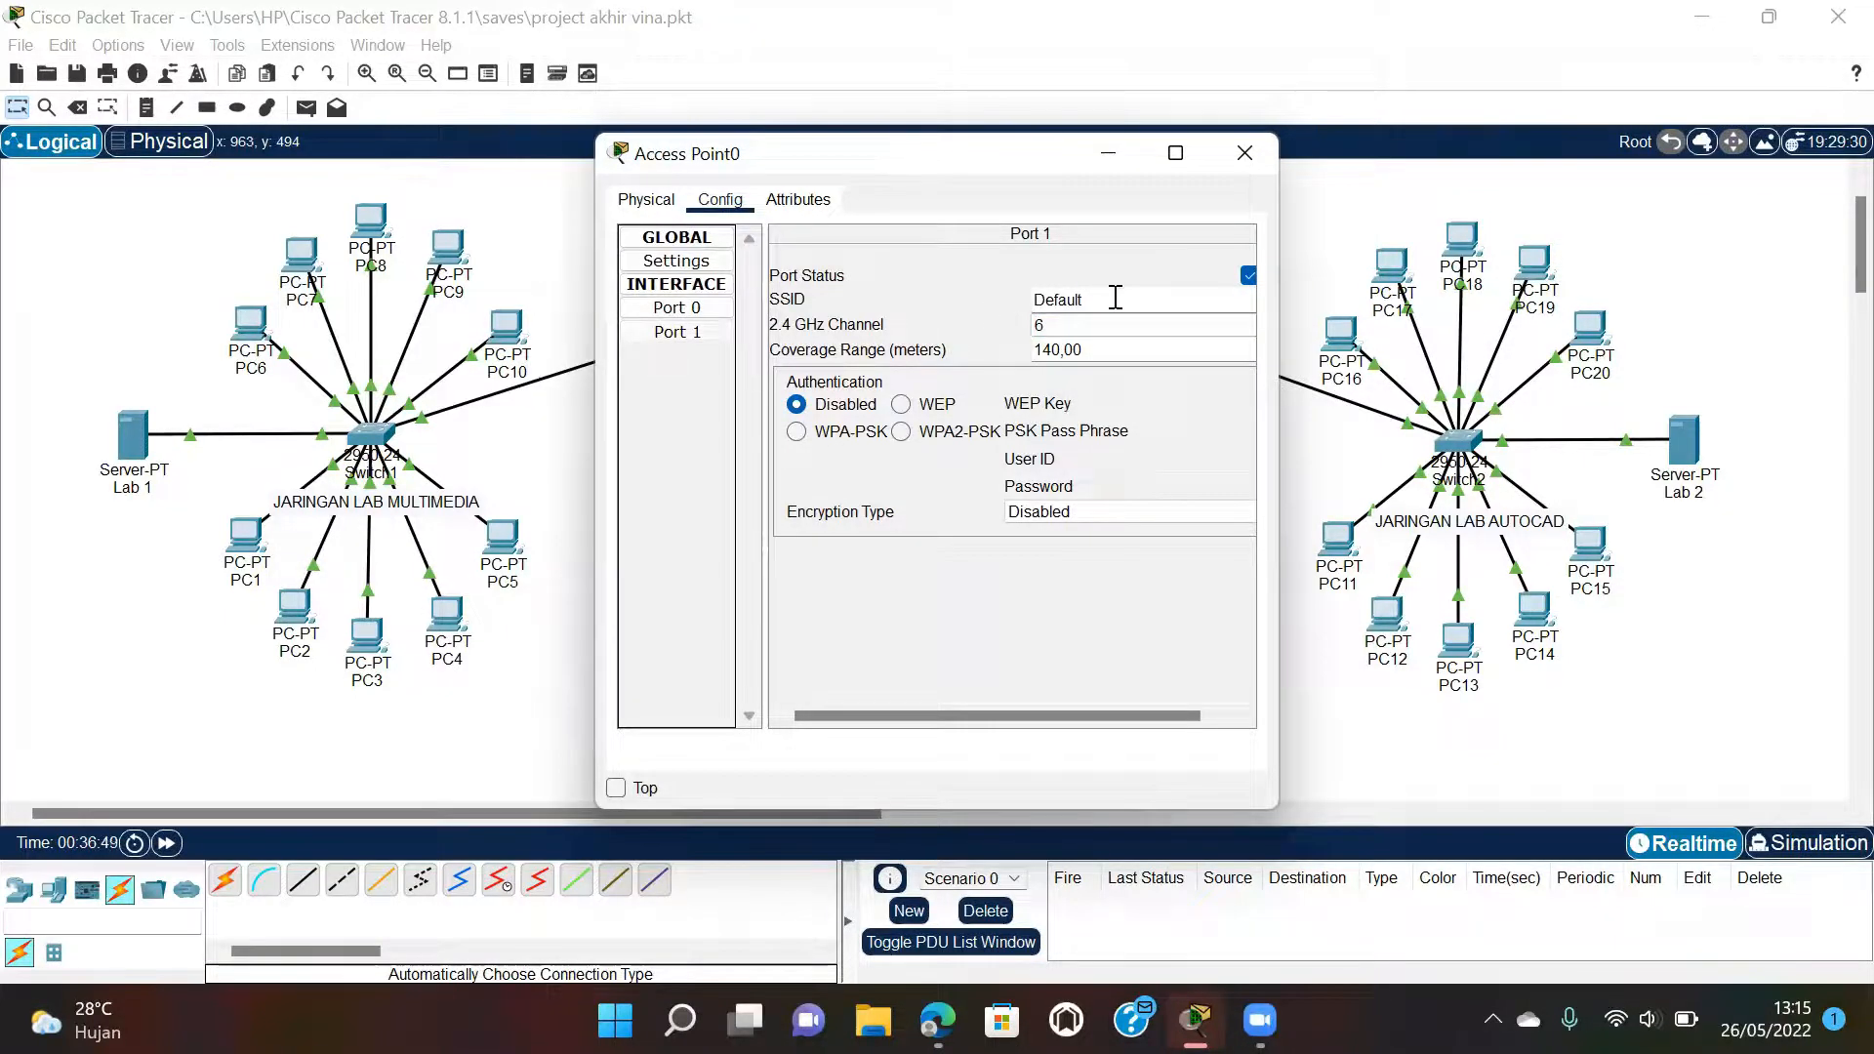
{"action": "left_click_drag", "start_coordinate": [1088, 299], "coordinate": [1031, 299]}
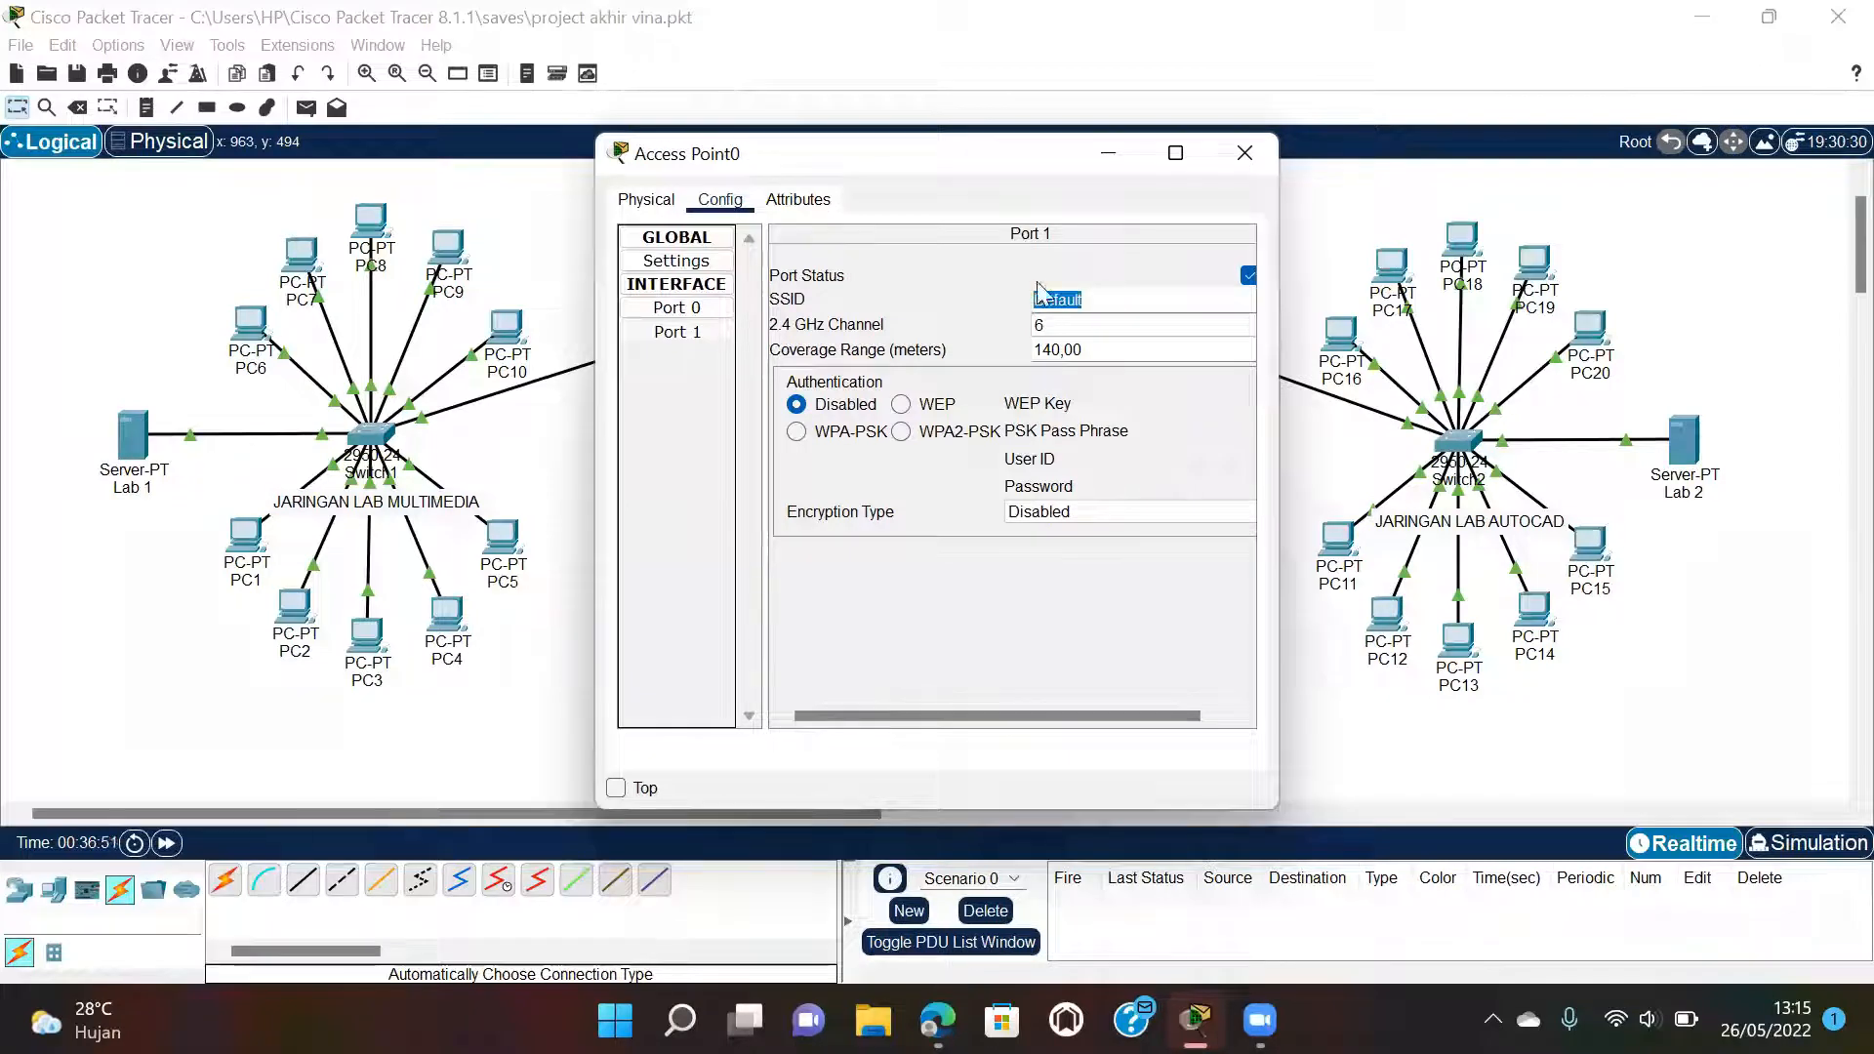
Recheck the report's Access Point0 figure, then return to the Access Point0 settings window.
{"action": "mouse_move", "coordinate": [935, 1020]}
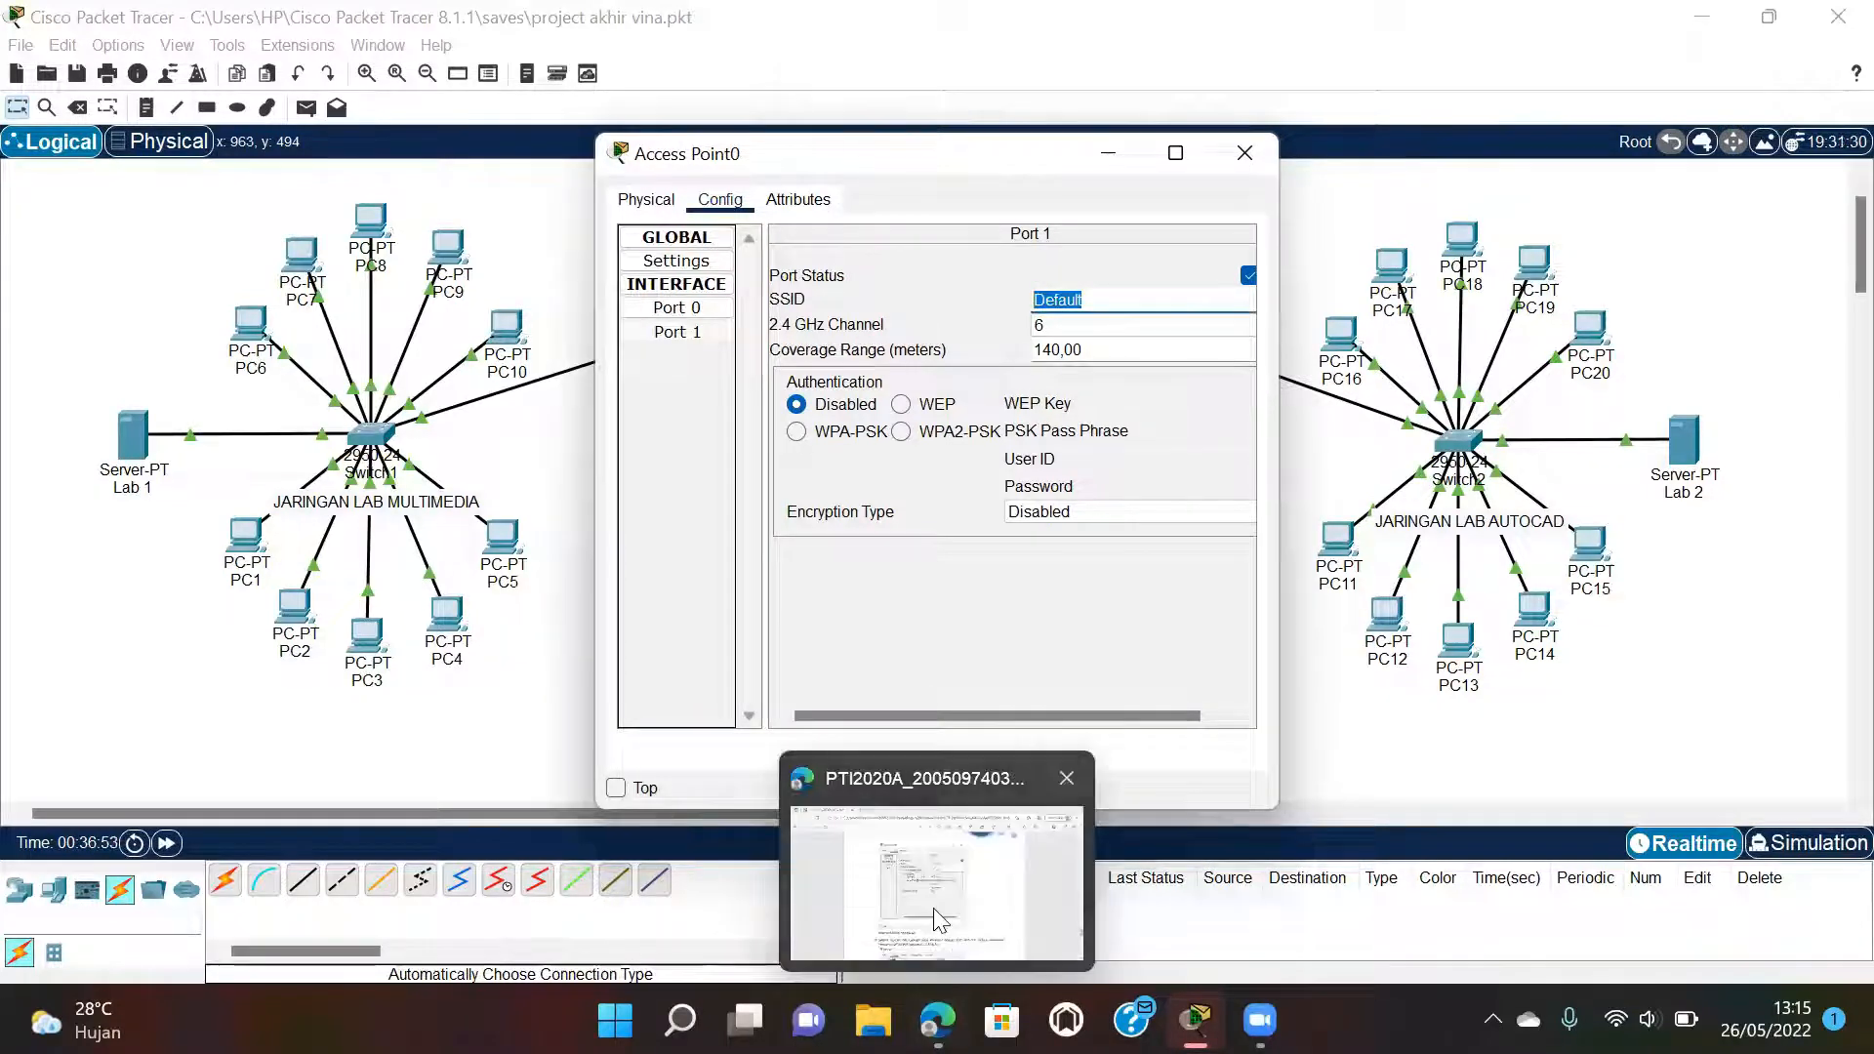
{"action": "left_click", "coordinate": [938, 917]}
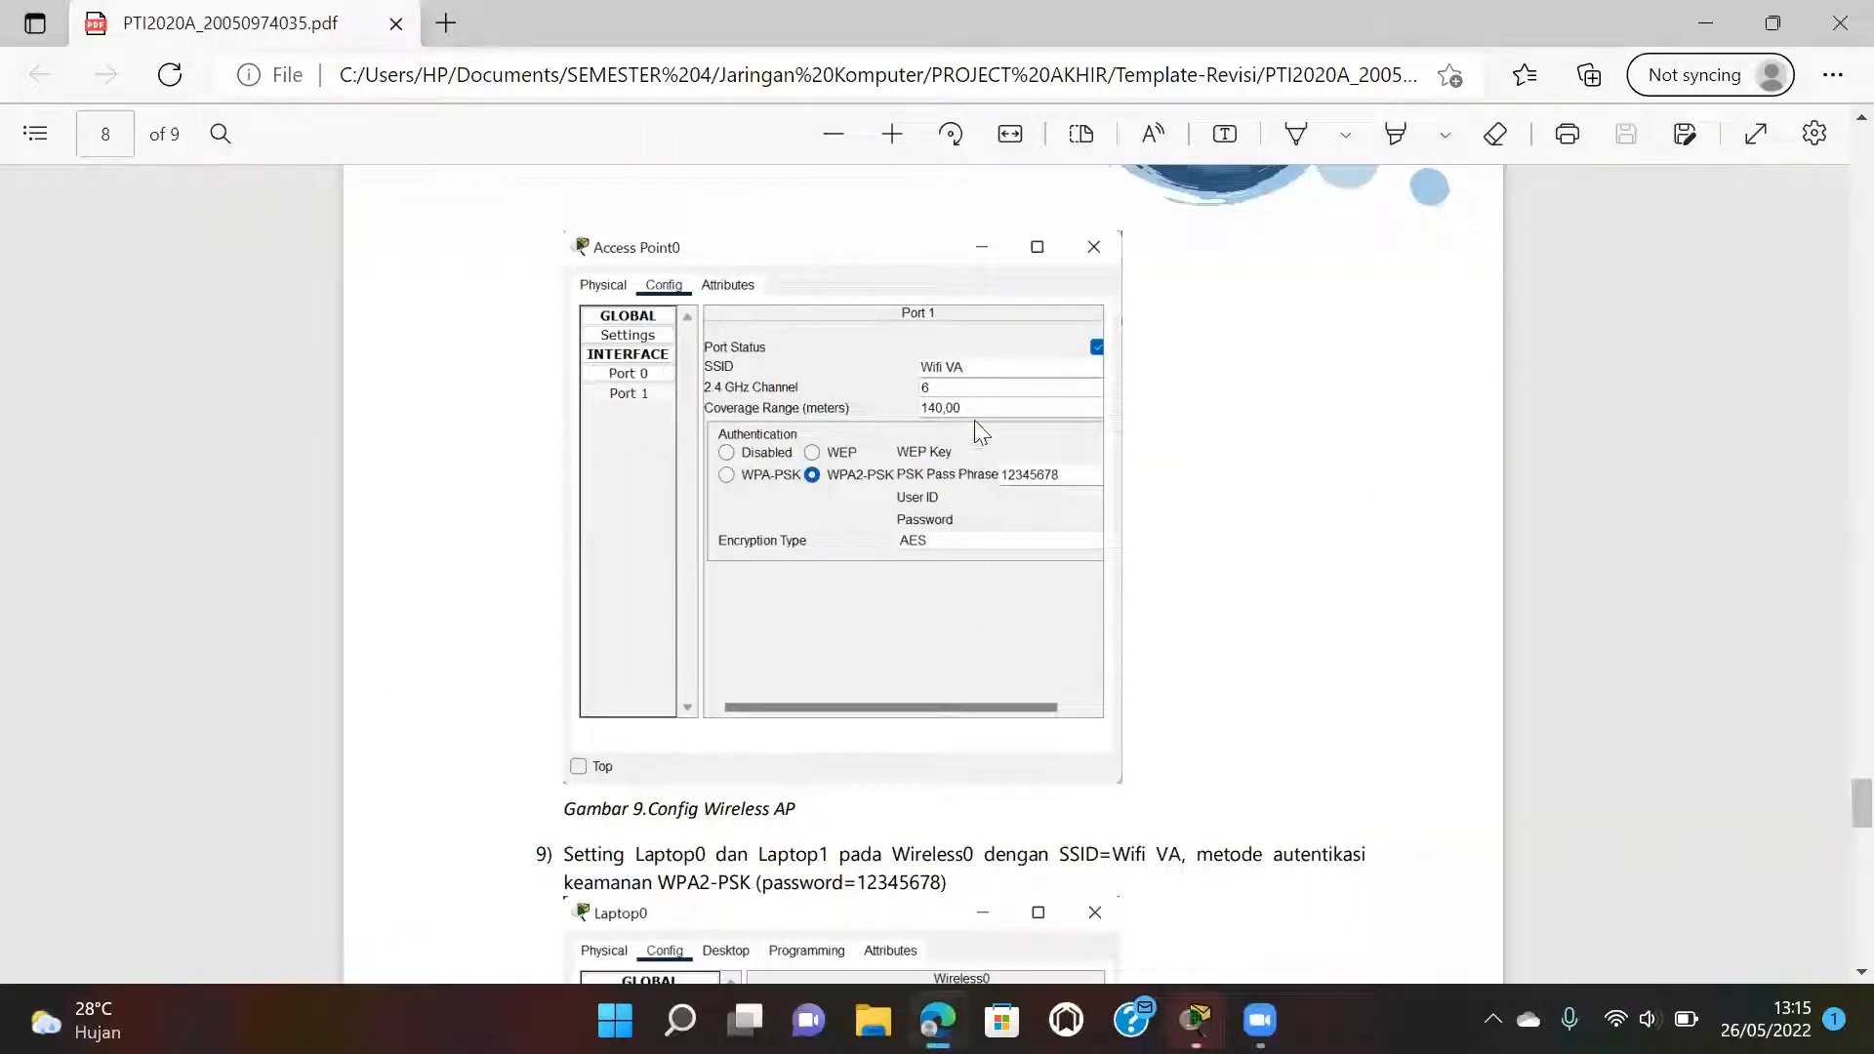
{"action": "scroll", "coordinate": [984, 454], "scroll_direction": "up", "scroll_amount": 1}
{"action": "scroll", "coordinate": [981, 451], "scroll_direction": "up", "scroll_amount": 2}
{"action": "scroll", "coordinate": [984, 454], "scroll_direction": "down", "scroll_amount": 2}
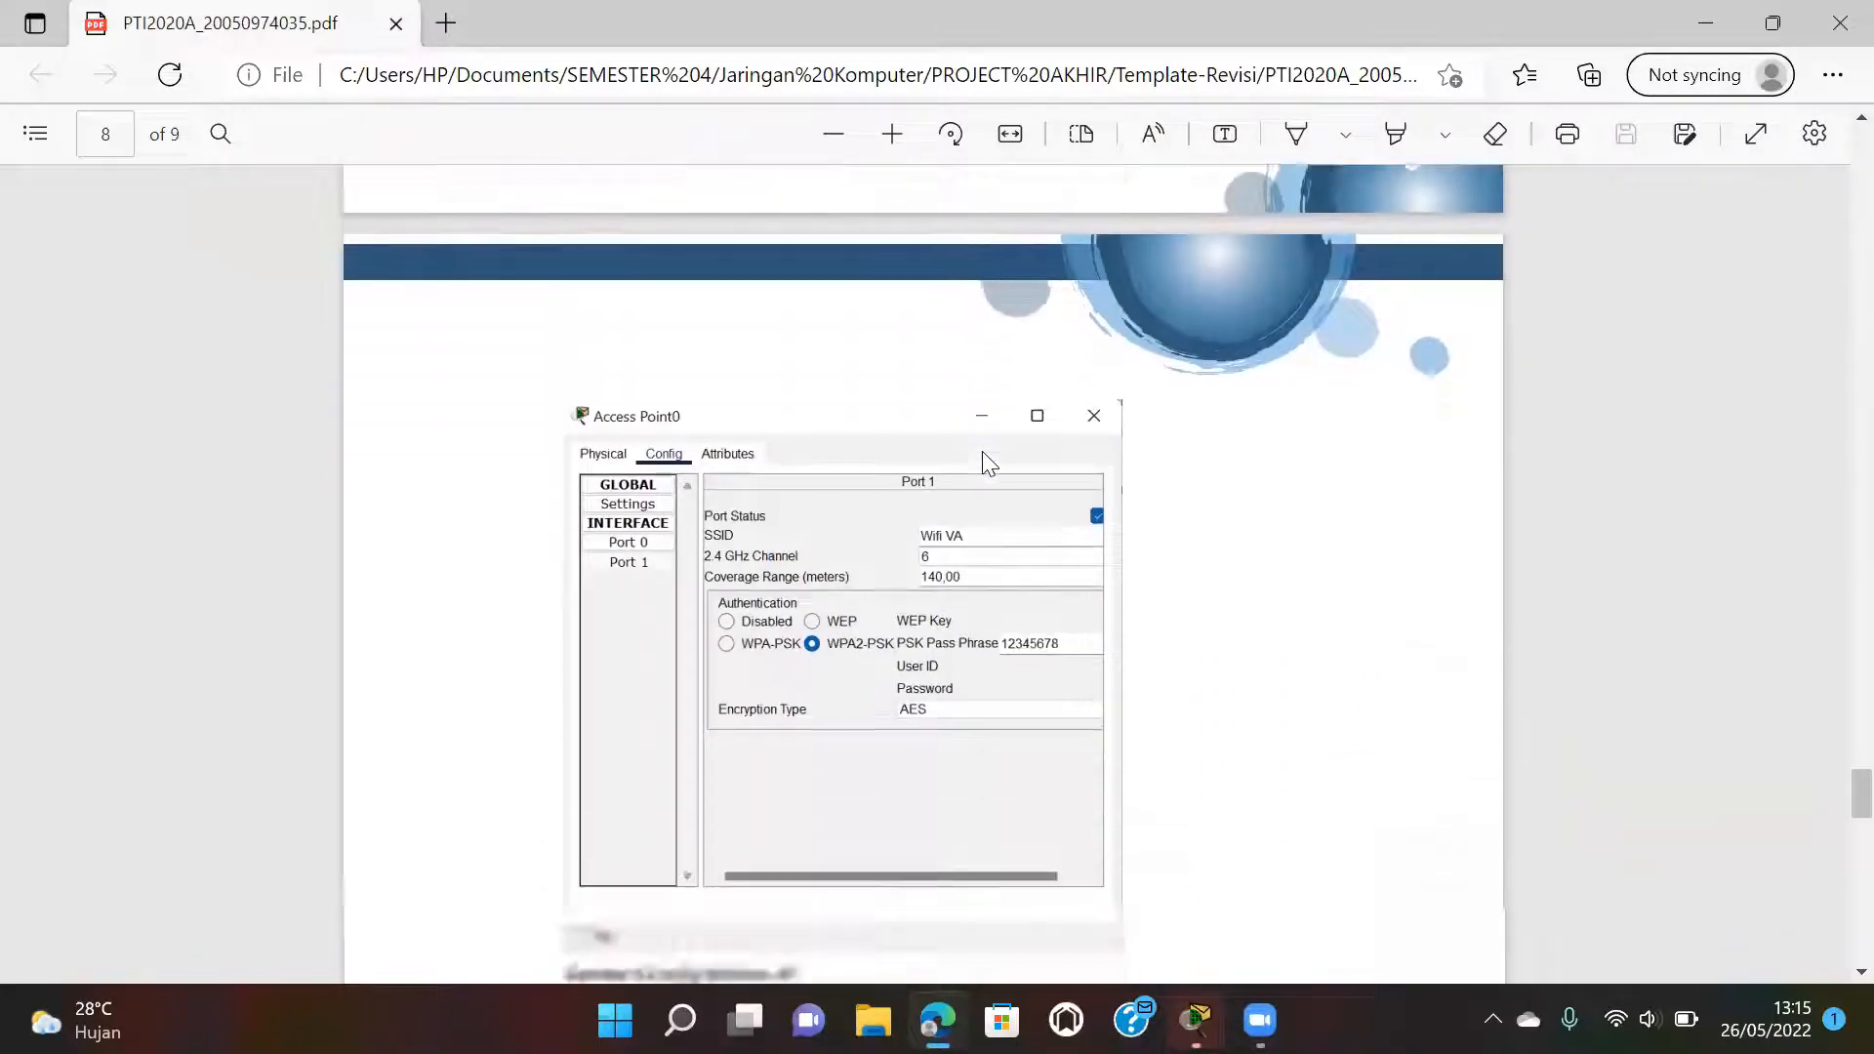
{"action": "mouse_move", "coordinate": [1193, 1020]}
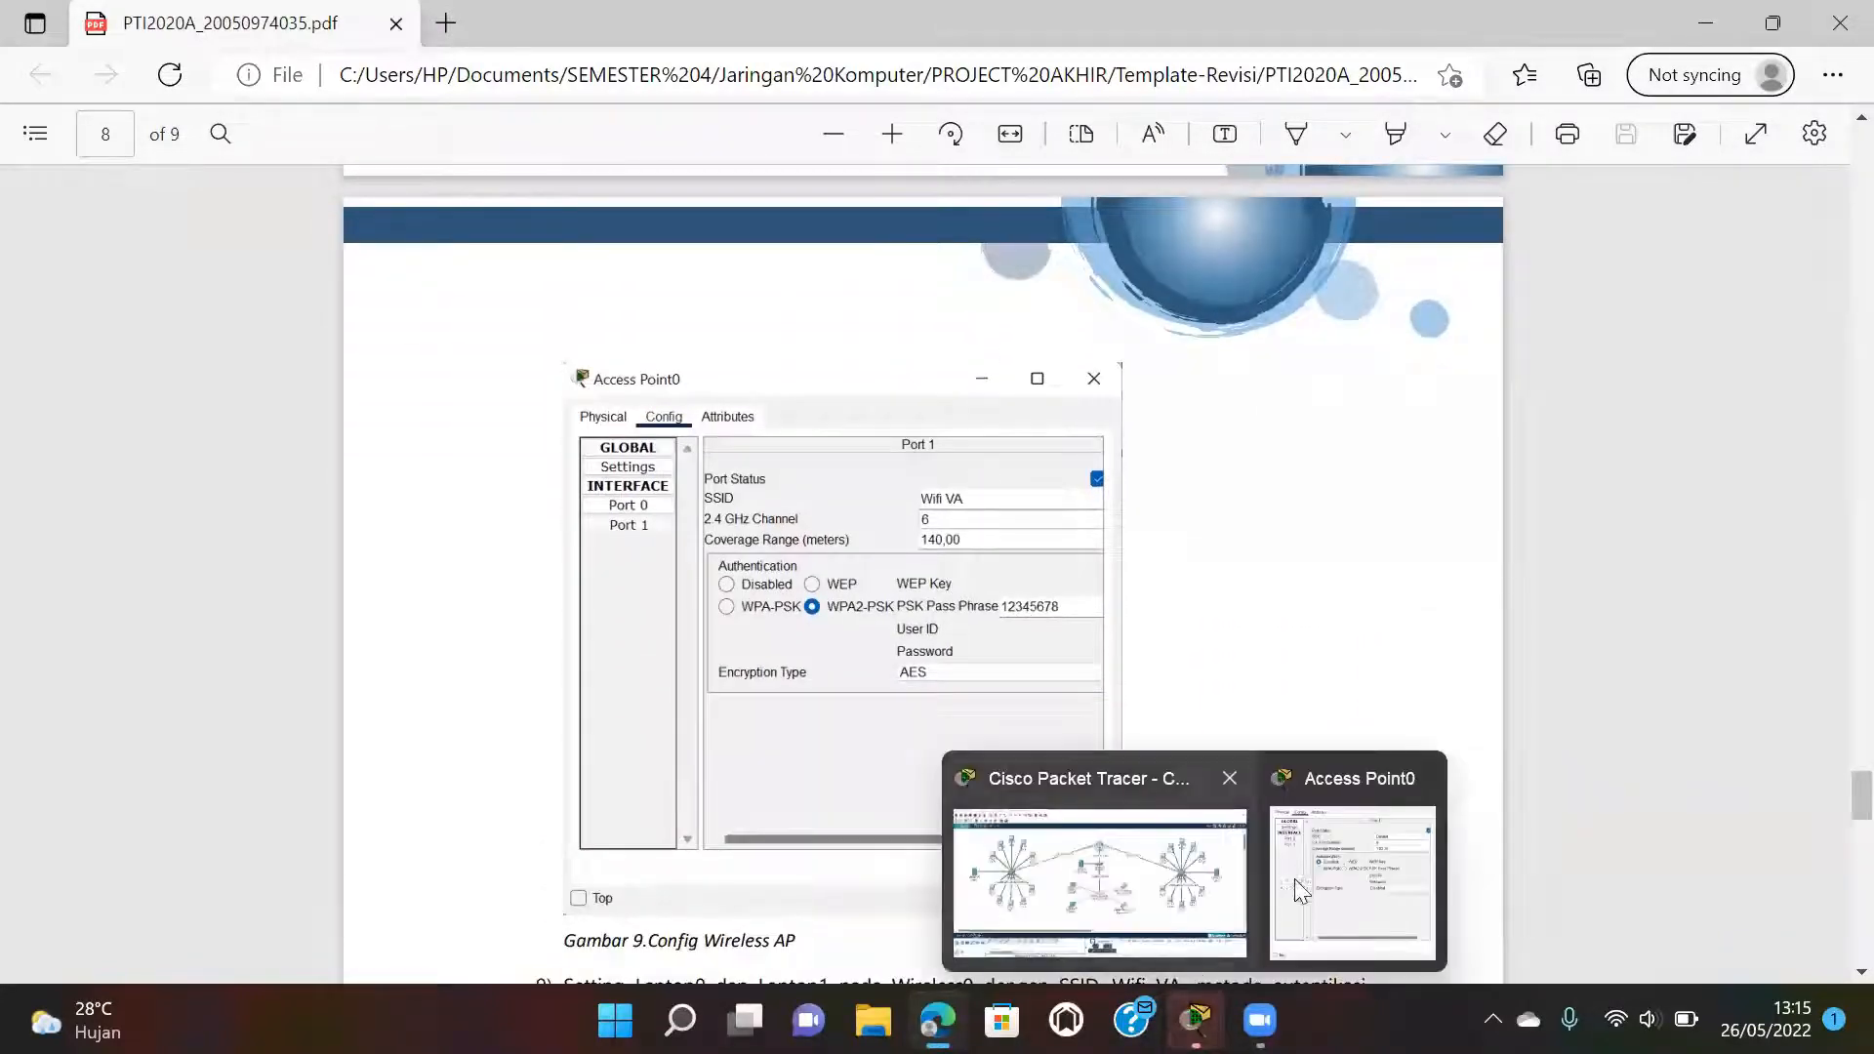
{"action": "left_click", "coordinate": [1370, 873]}
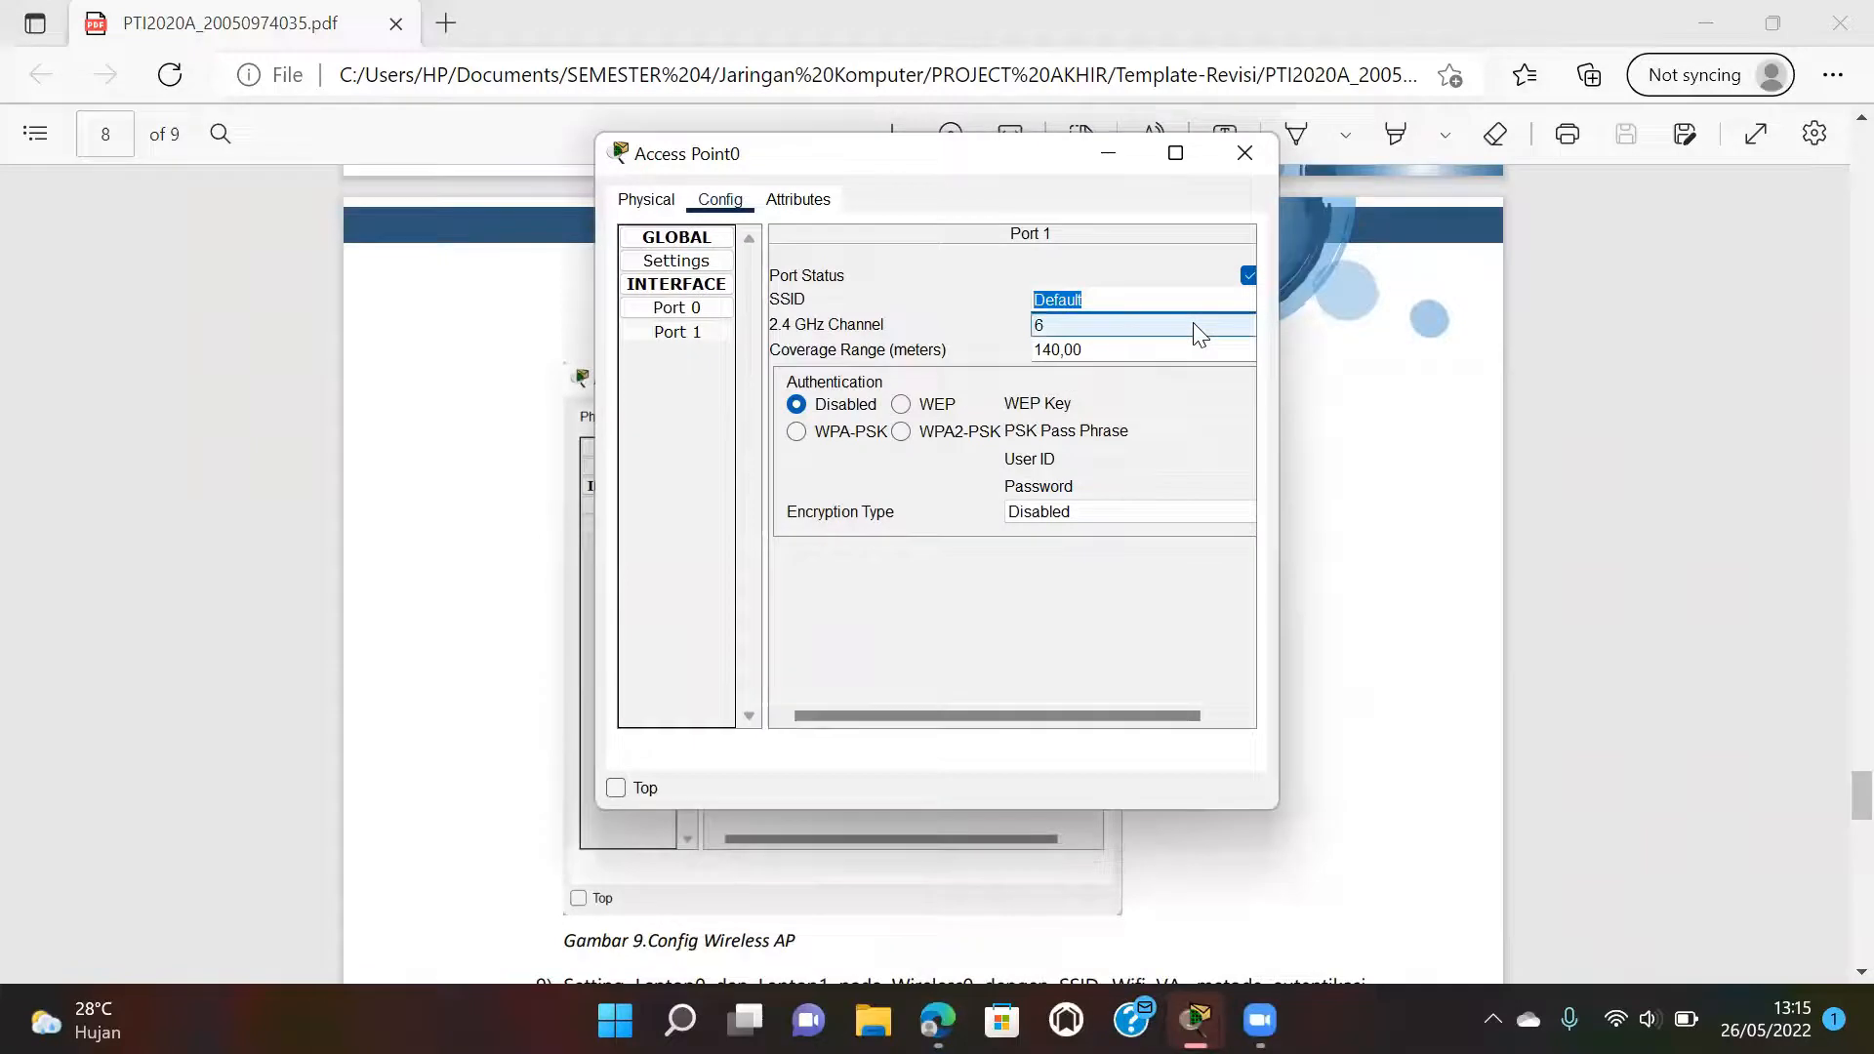
Set Access Point0 Port 1 to SSID Wifi VA, WPA2-PSK with the pass phrase, then close the window.
{"action": "type", "text": "Wifi VA"}
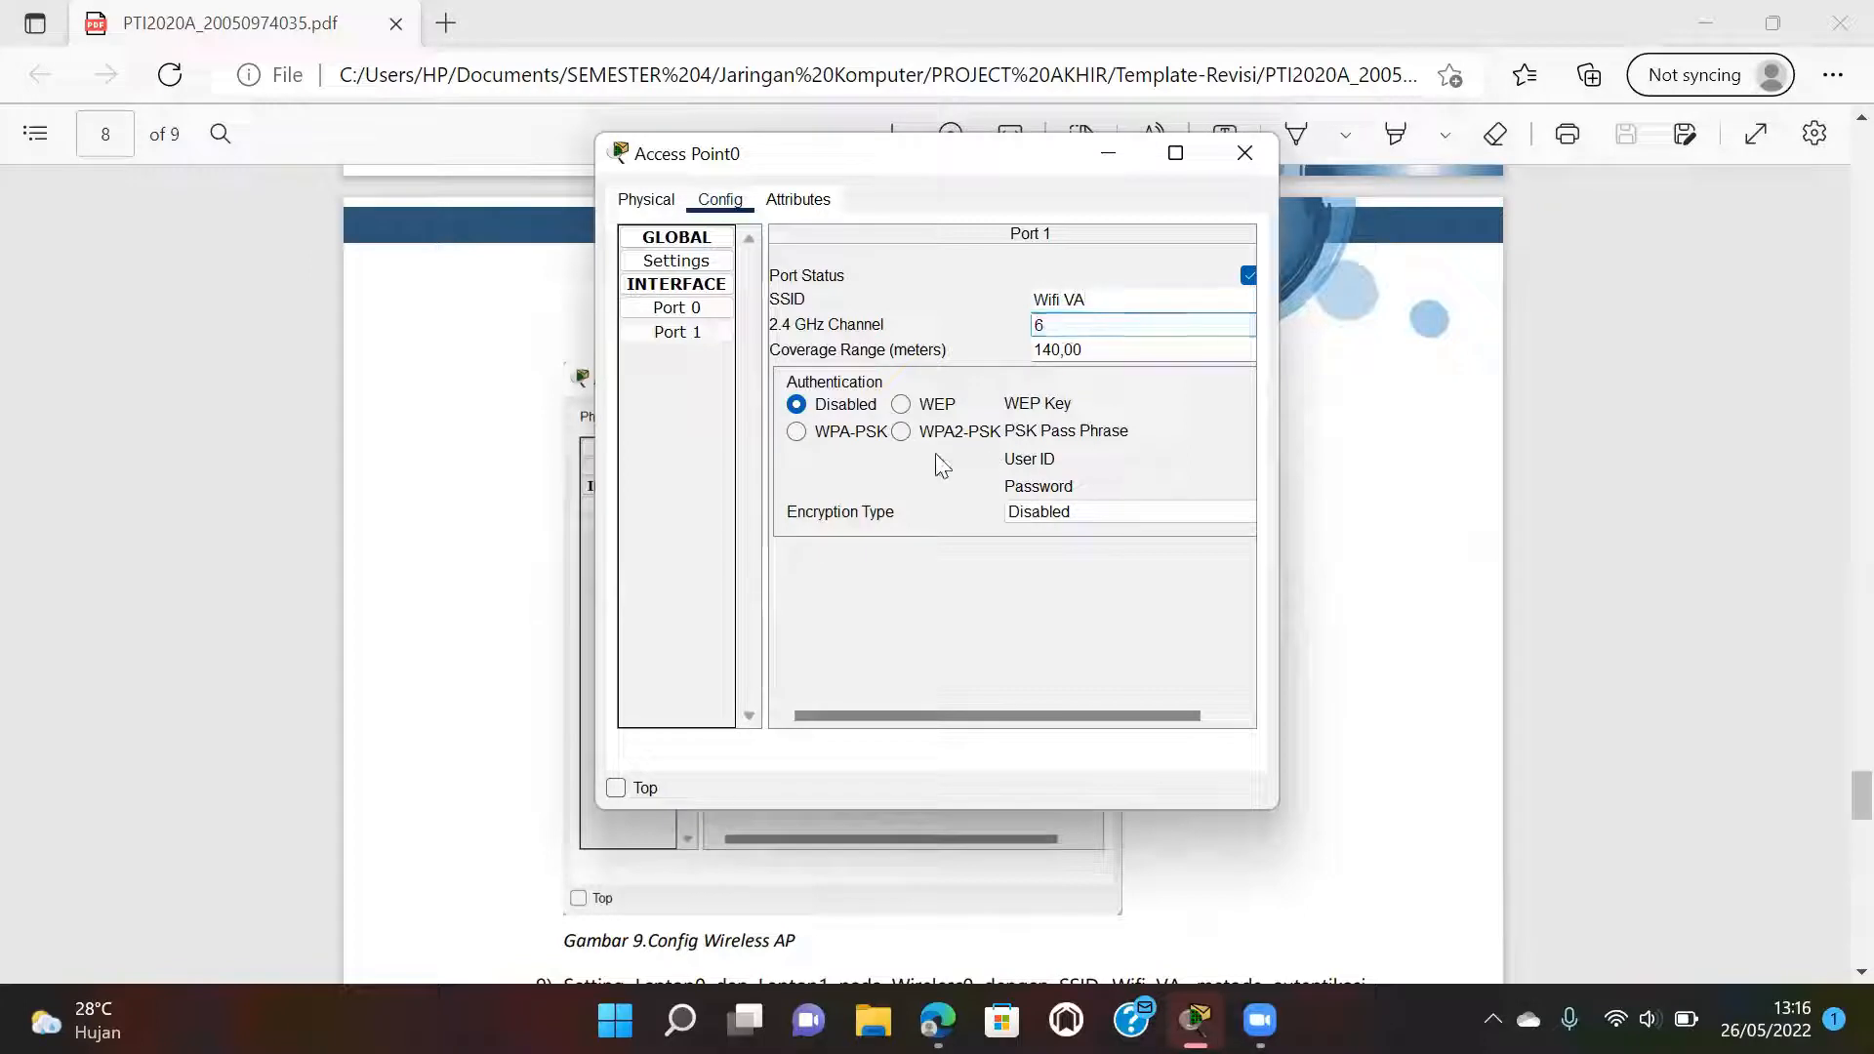
{"action": "left_click", "coordinate": [900, 431]}
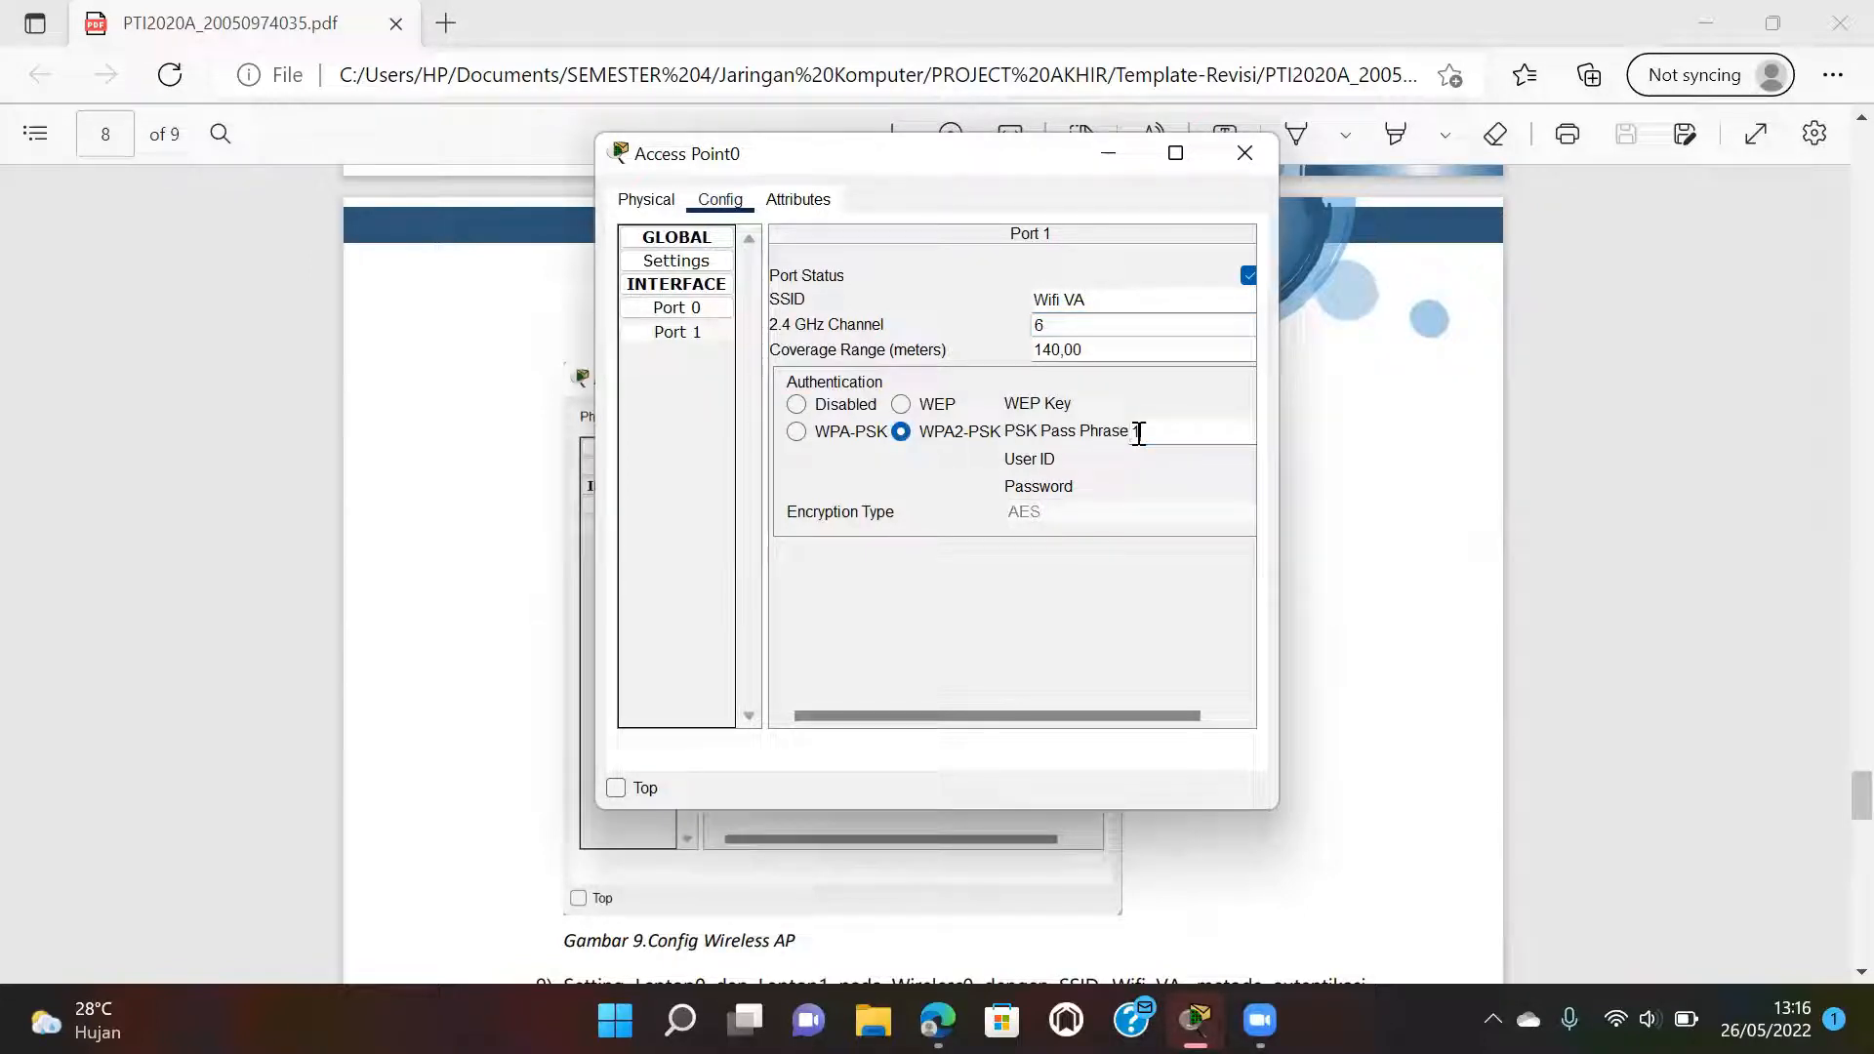
{"action": "left_click", "coordinate": [1138, 433]}
{"action": "type", "text": "12345678"}
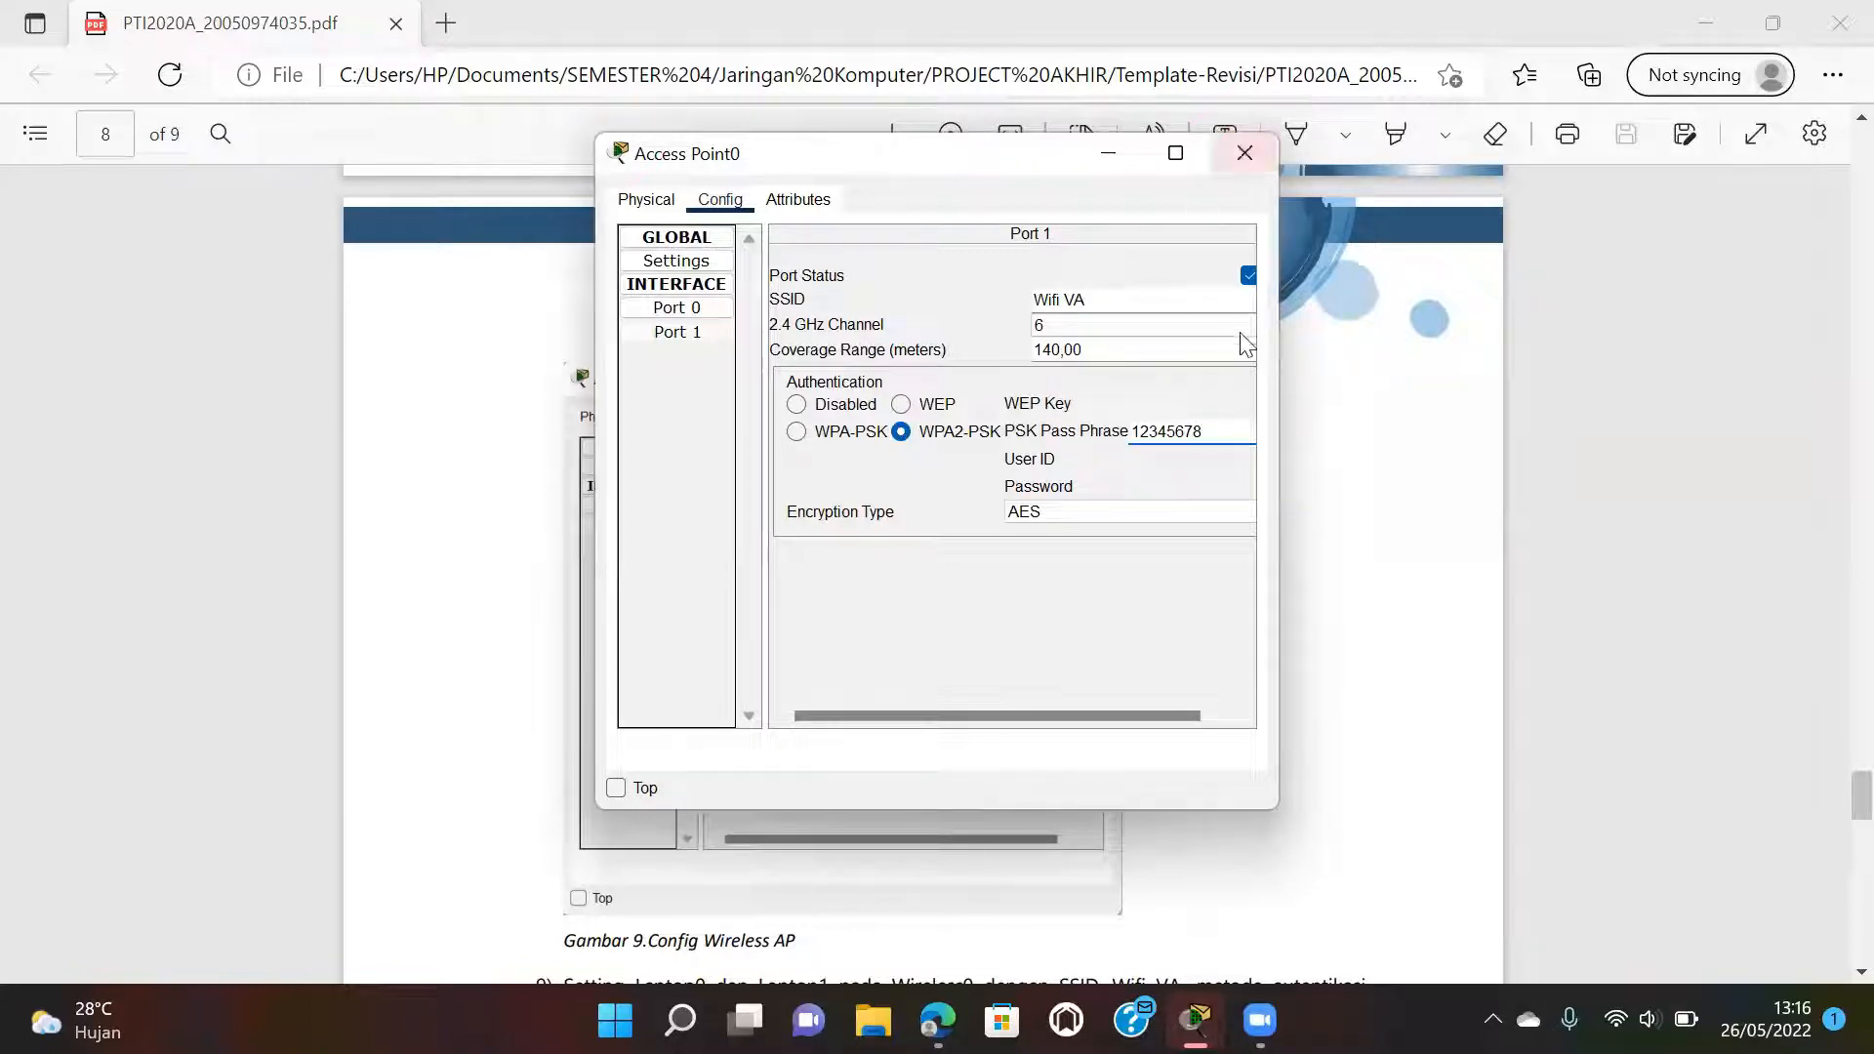
{"action": "left_click", "coordinate": [1246, 153]}
Read step 9 and Gambar 10's laptop wireless settings in the PDF, then return to Packet Tracer.
{"action": "scroll", "coordinate": [1178, 673], "scroll_direction": "down", "scroll_amount": 4}
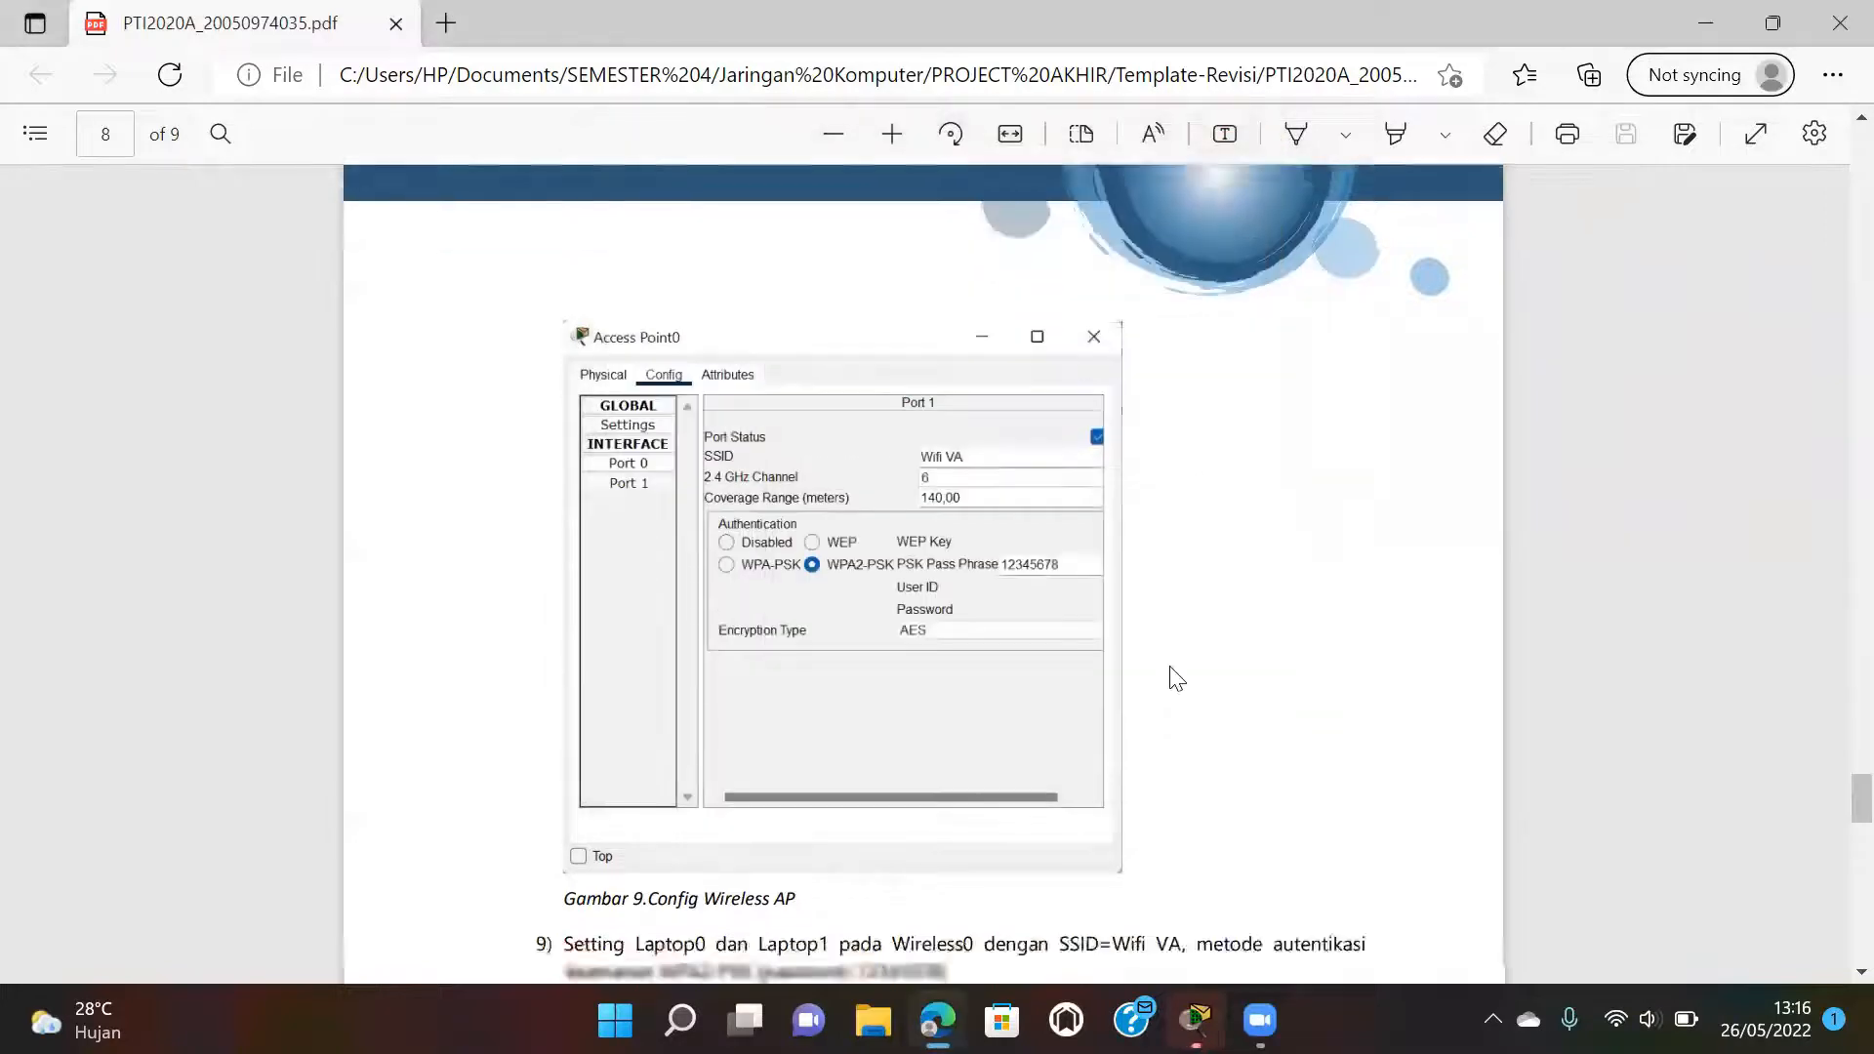
{"action": "scroll", "coordinate": [1176, 679], "scroll_direction": "down", "scroll_amount": 3}
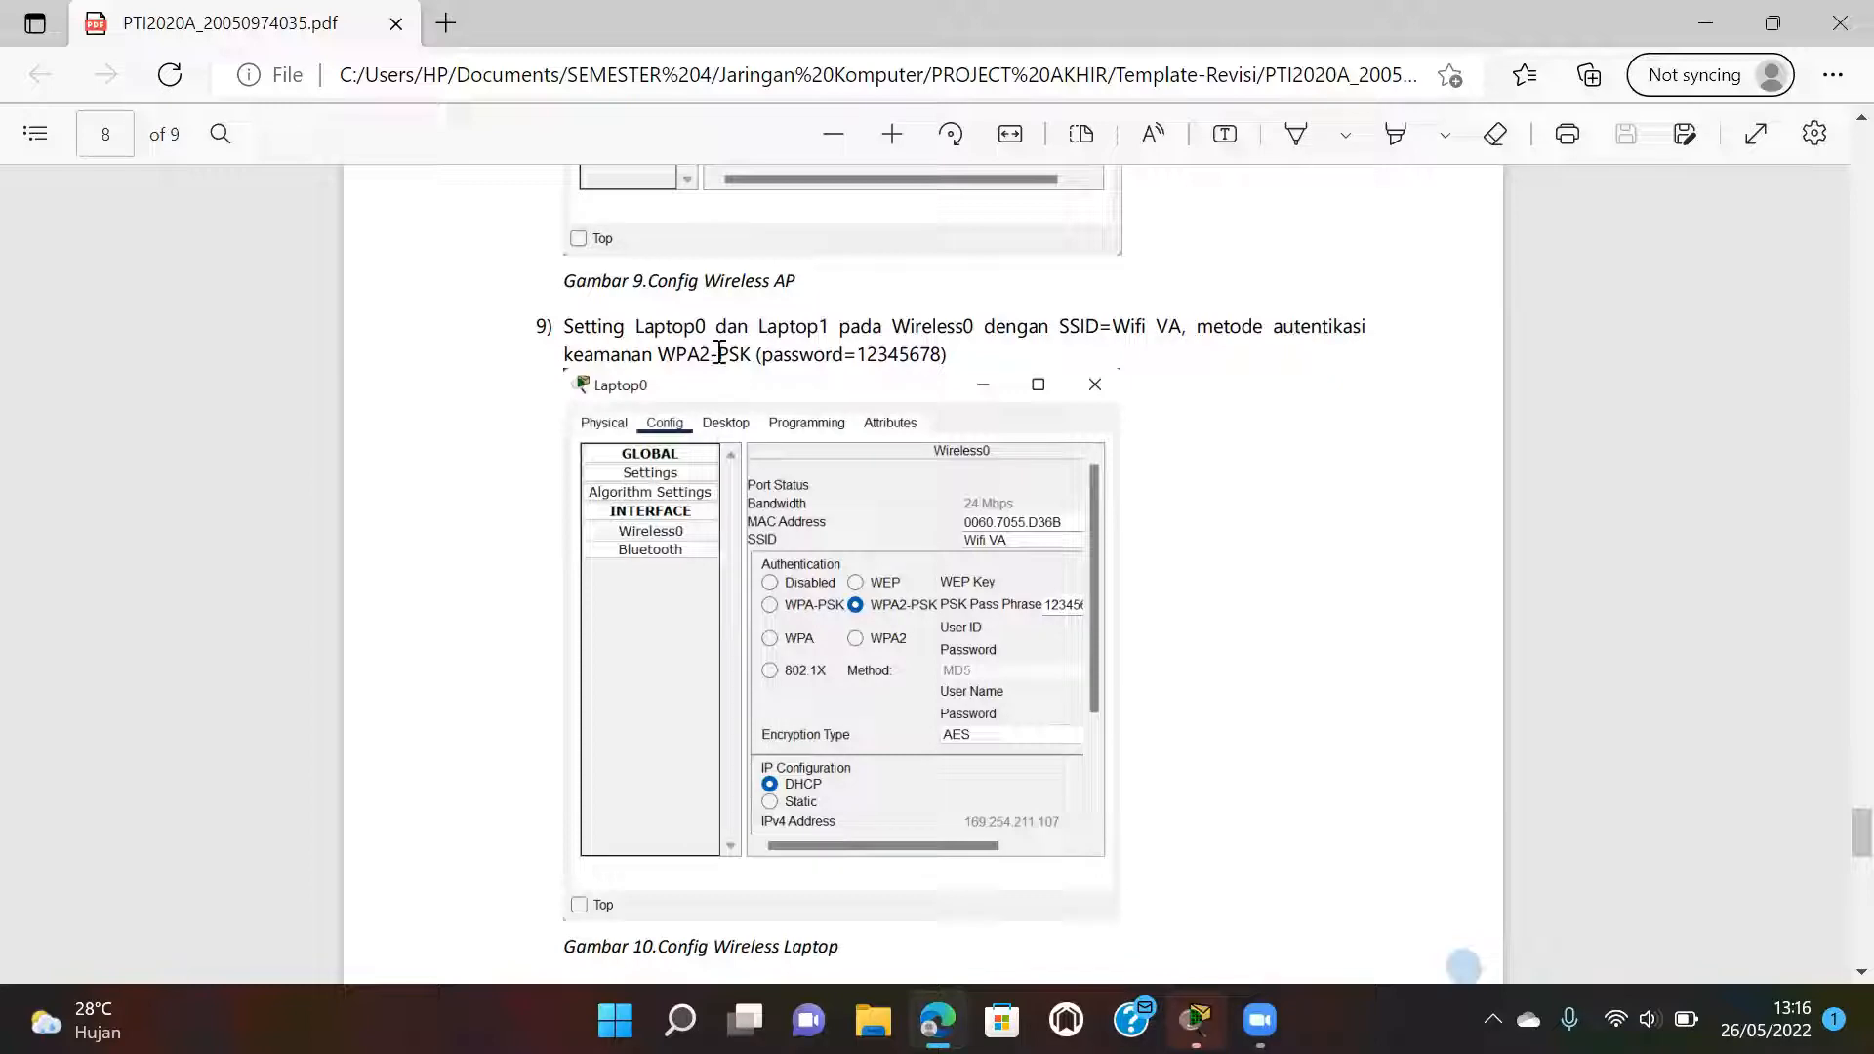
{"action": "scroll", "coordinate": [776, 357], "scroll_direction": "down", "scroll_amount": 1}
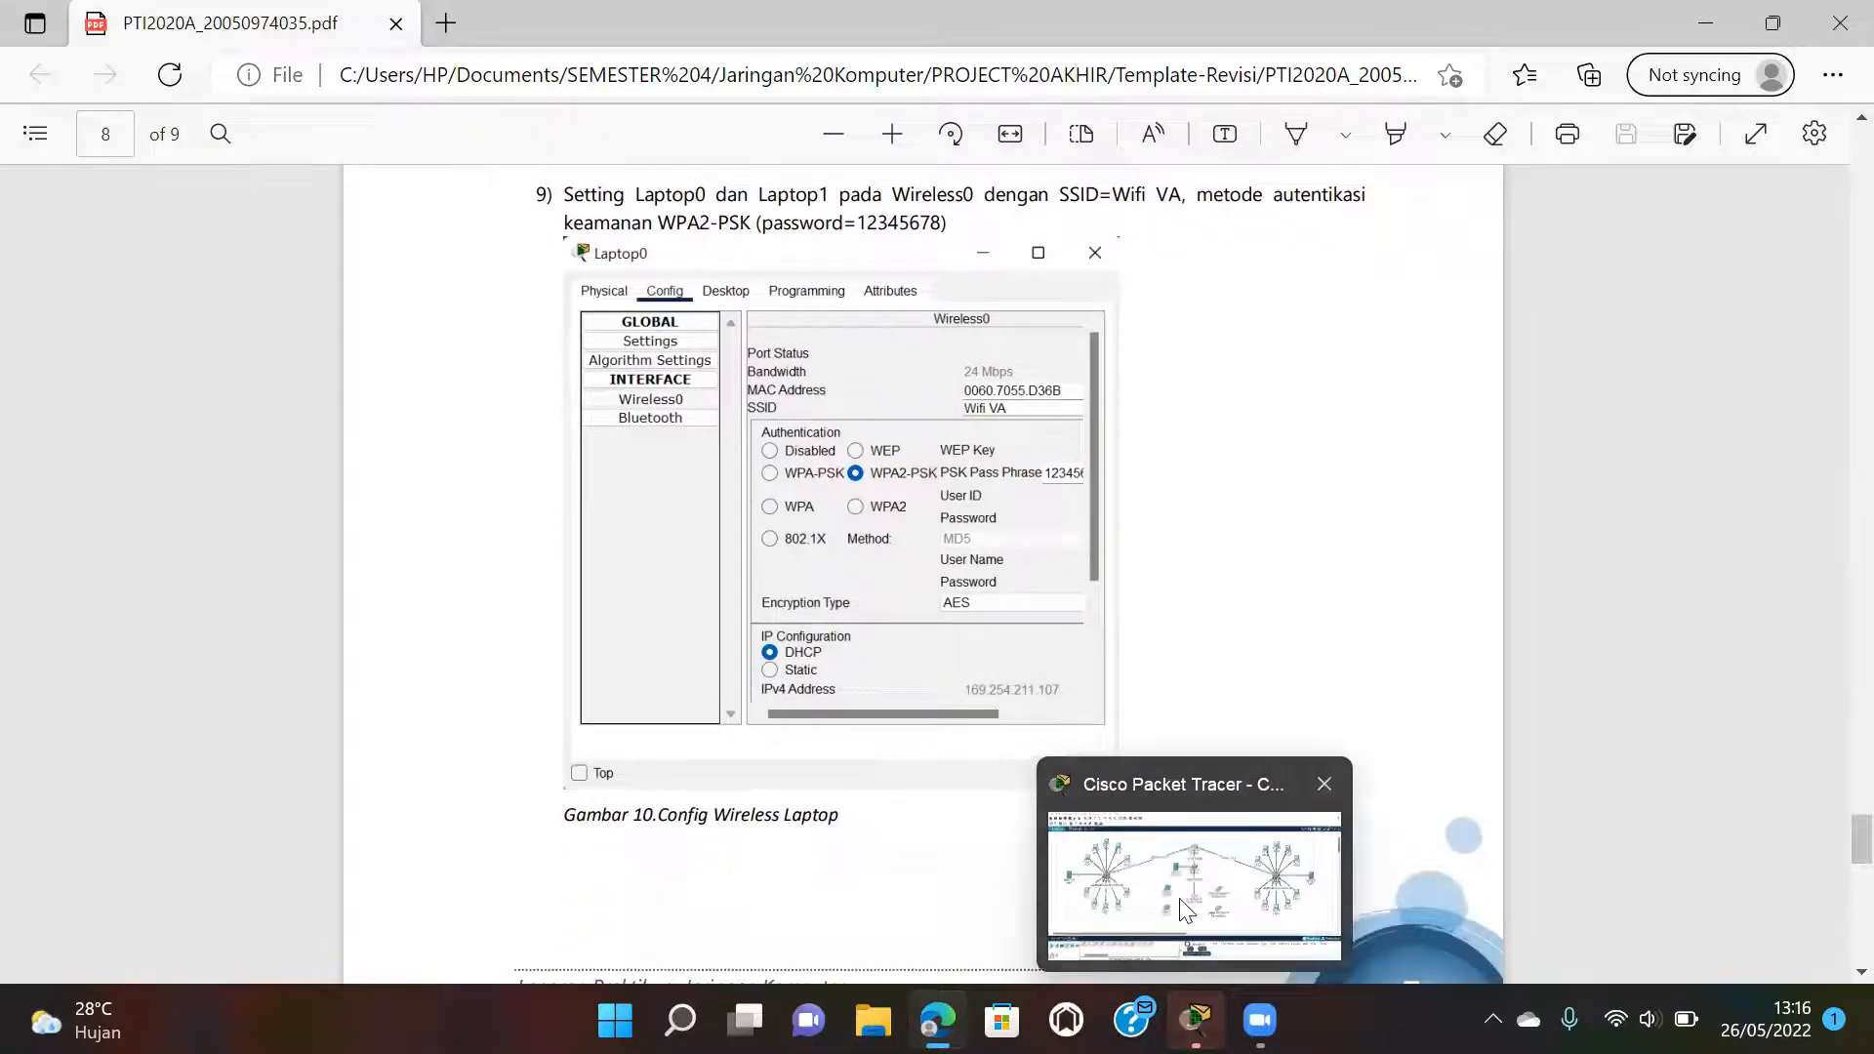
{"action": "left_click", "coordinate": [1192, 878]}
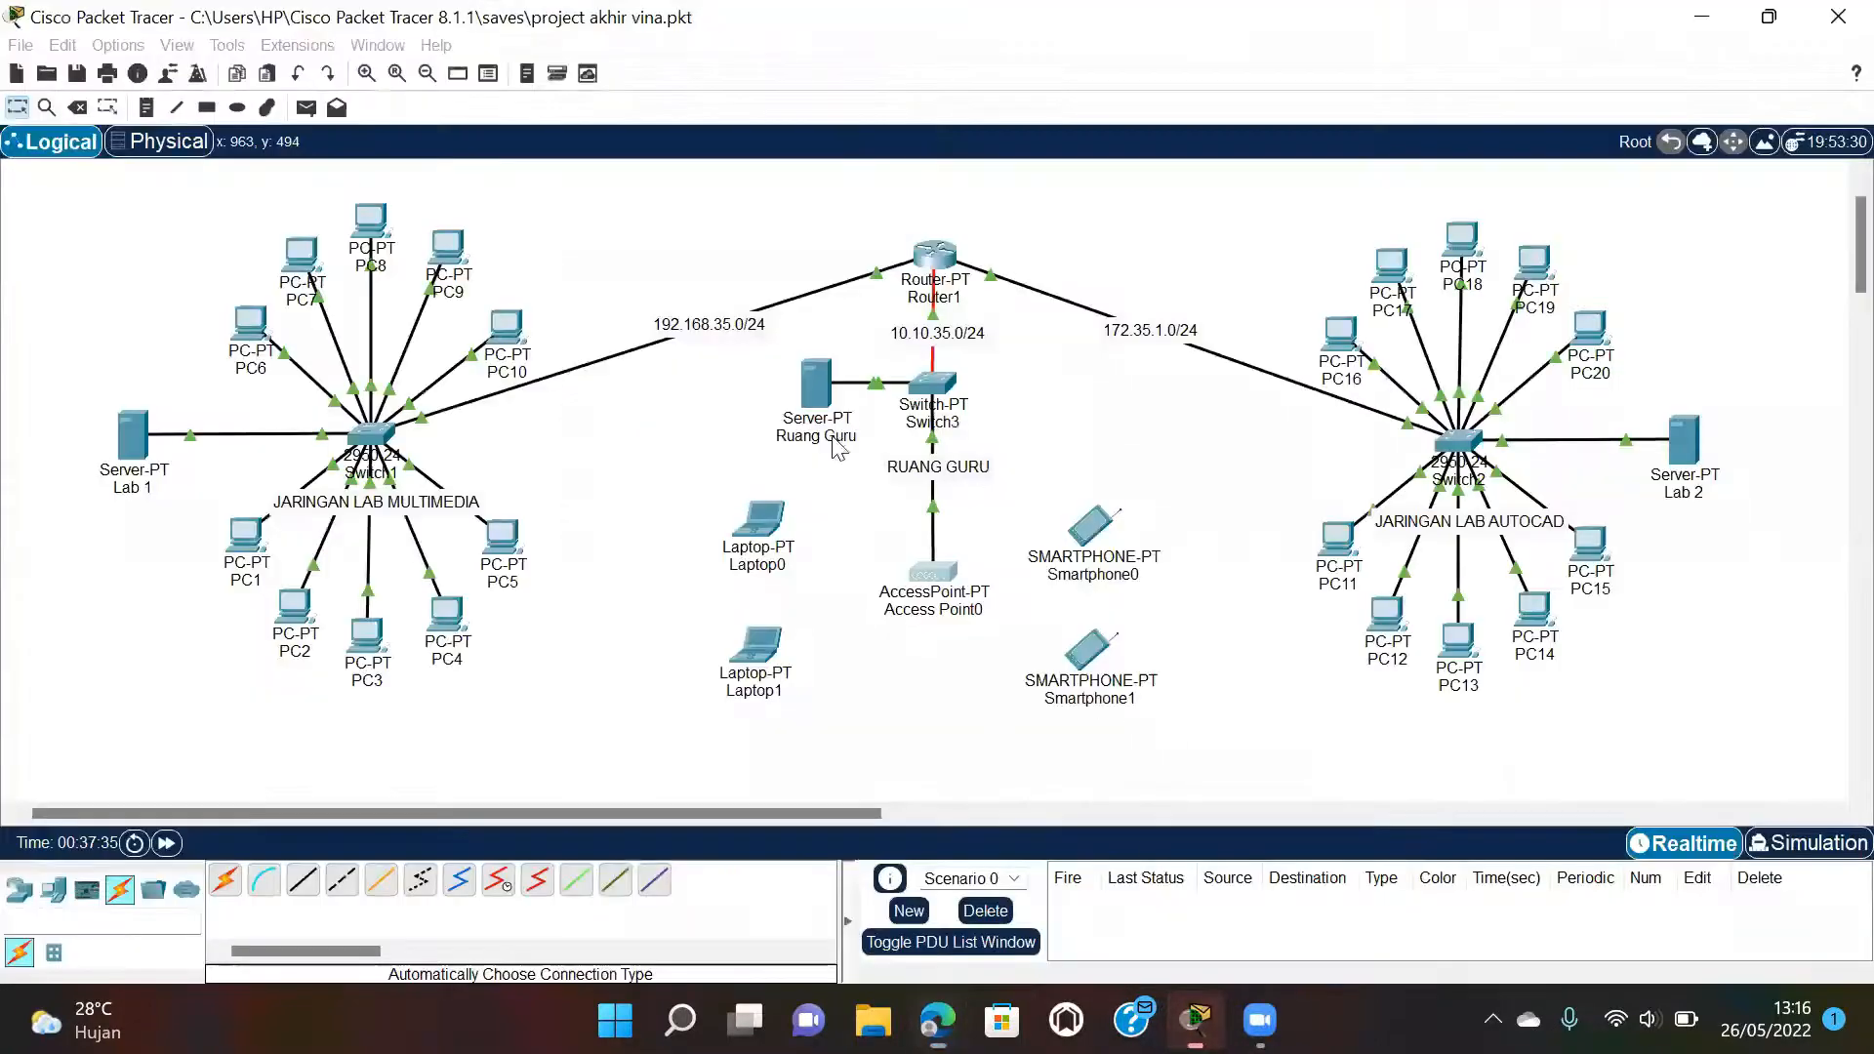
Set Laptop0's Wireless0 to SSID Wifi VA with WPA2-PSK and the pass phrase.
{"action": "left_click", "coordinate": [759, 519]}
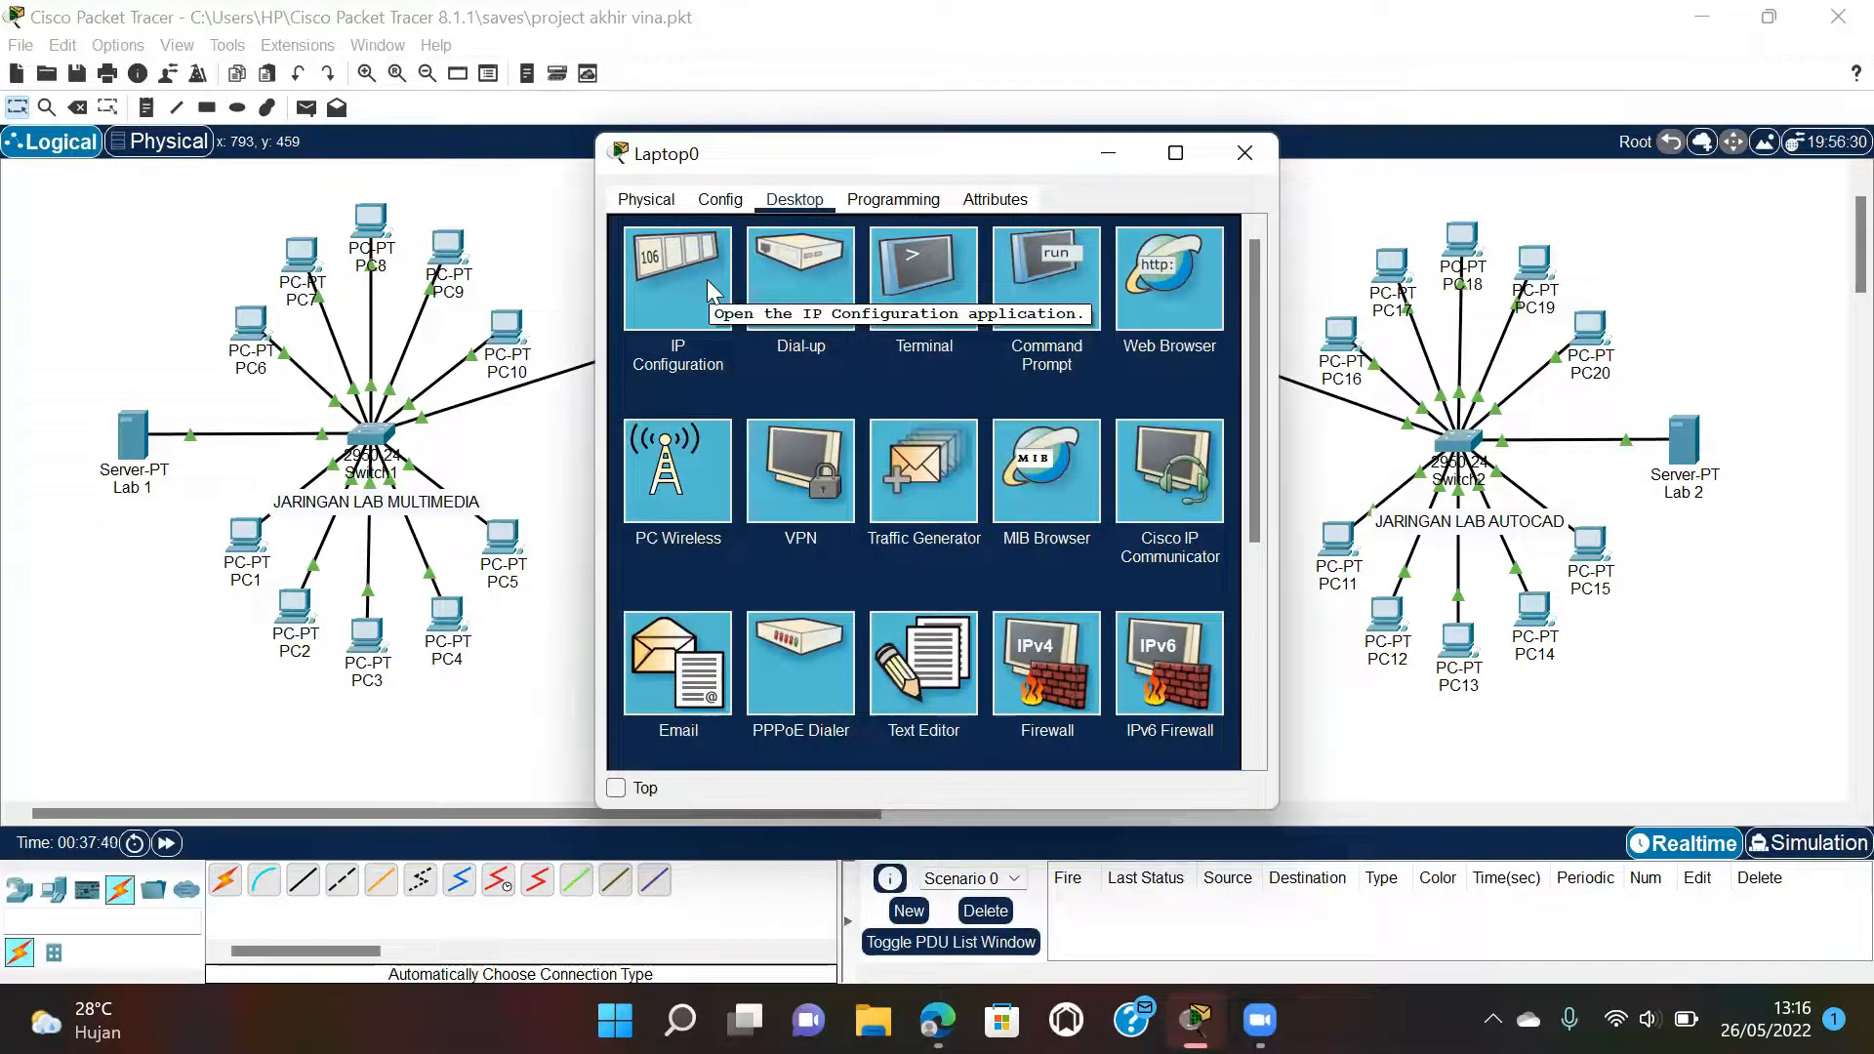
{"action": "left_click", "coordinate": [747, 199]}
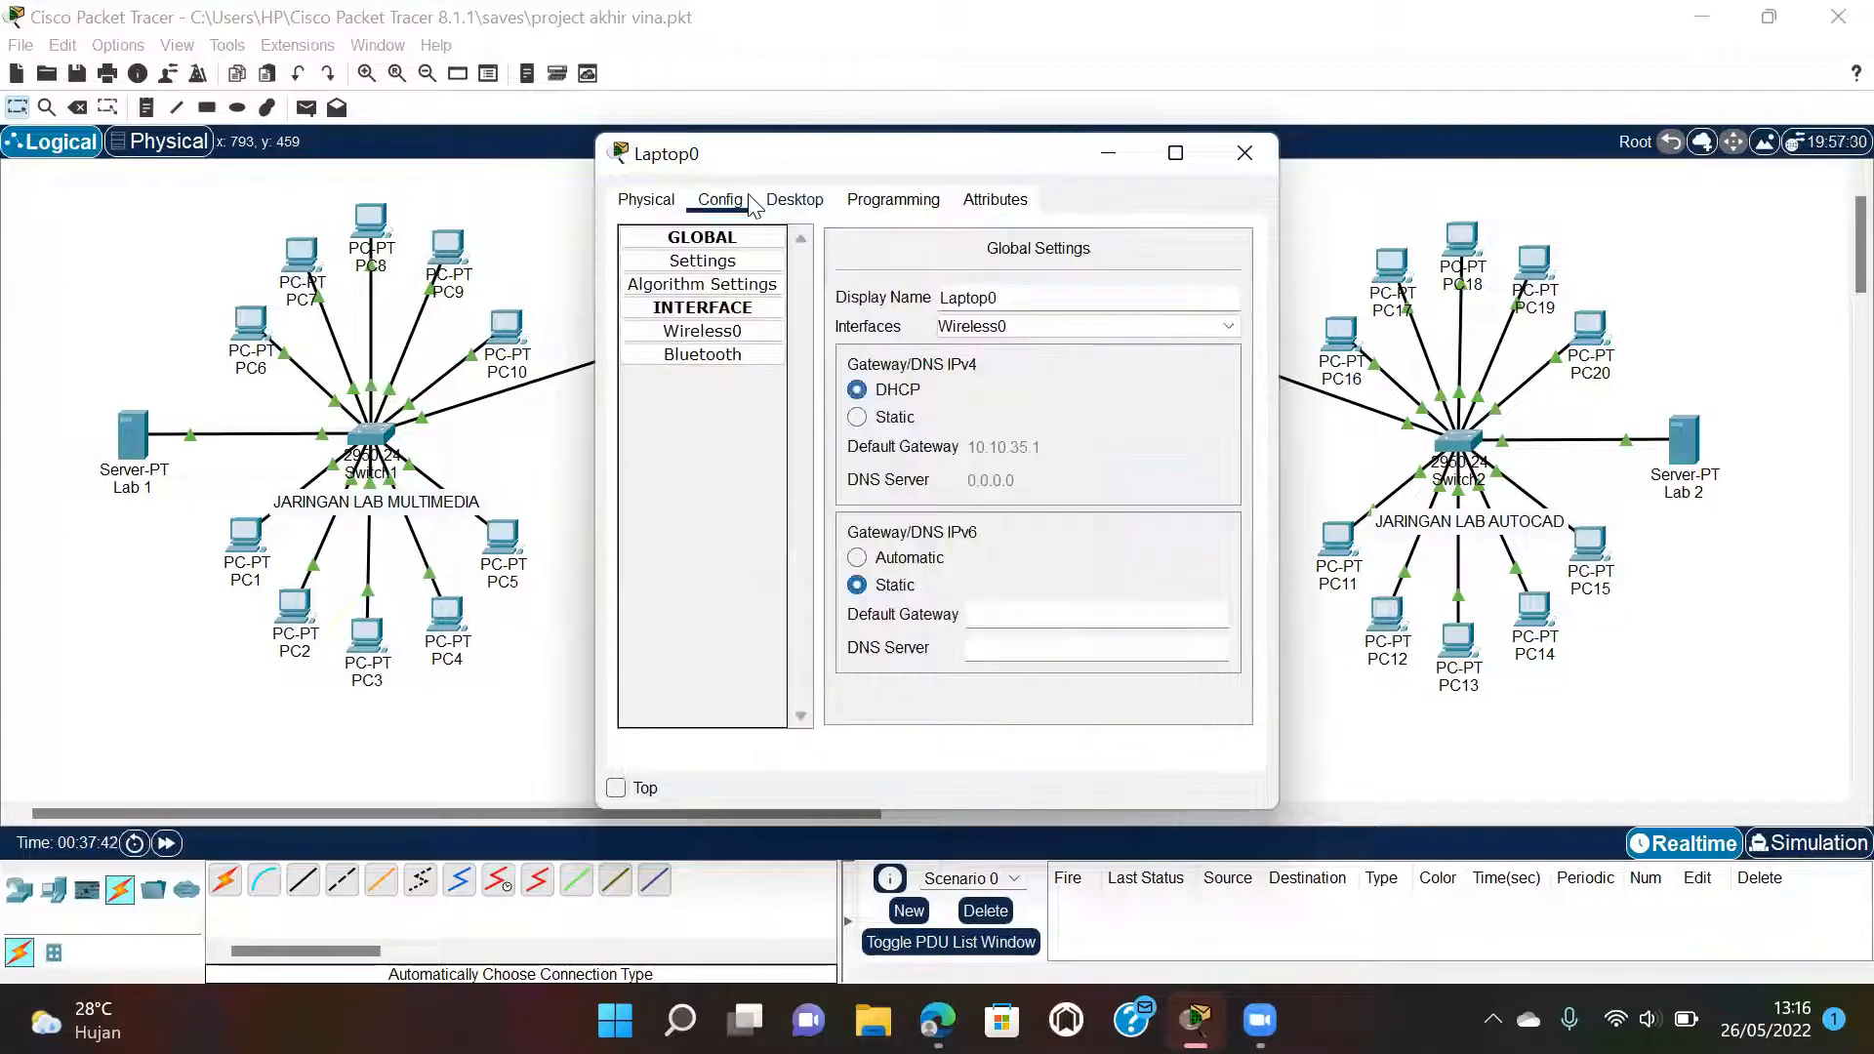
{"action": "left_click", "coordinate": [745, 334]}
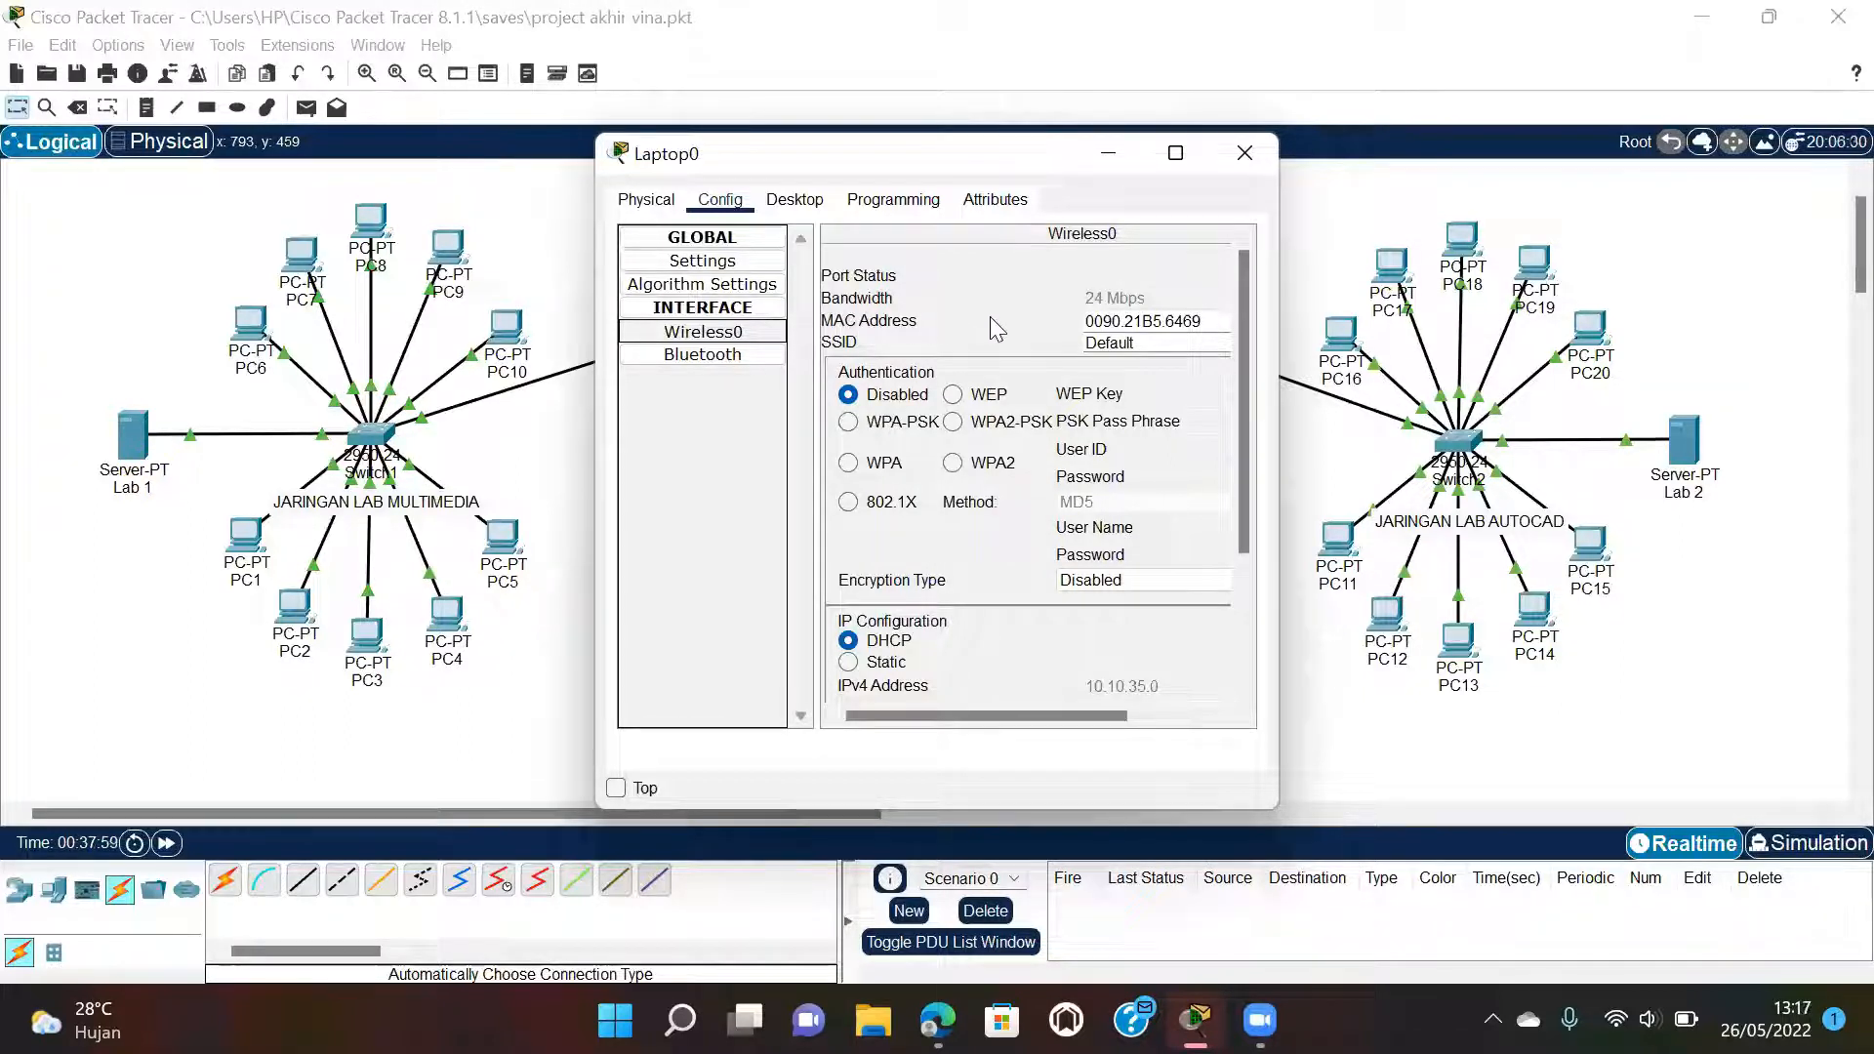
{"action": "double_click", "coordinate": [1157, 343]}
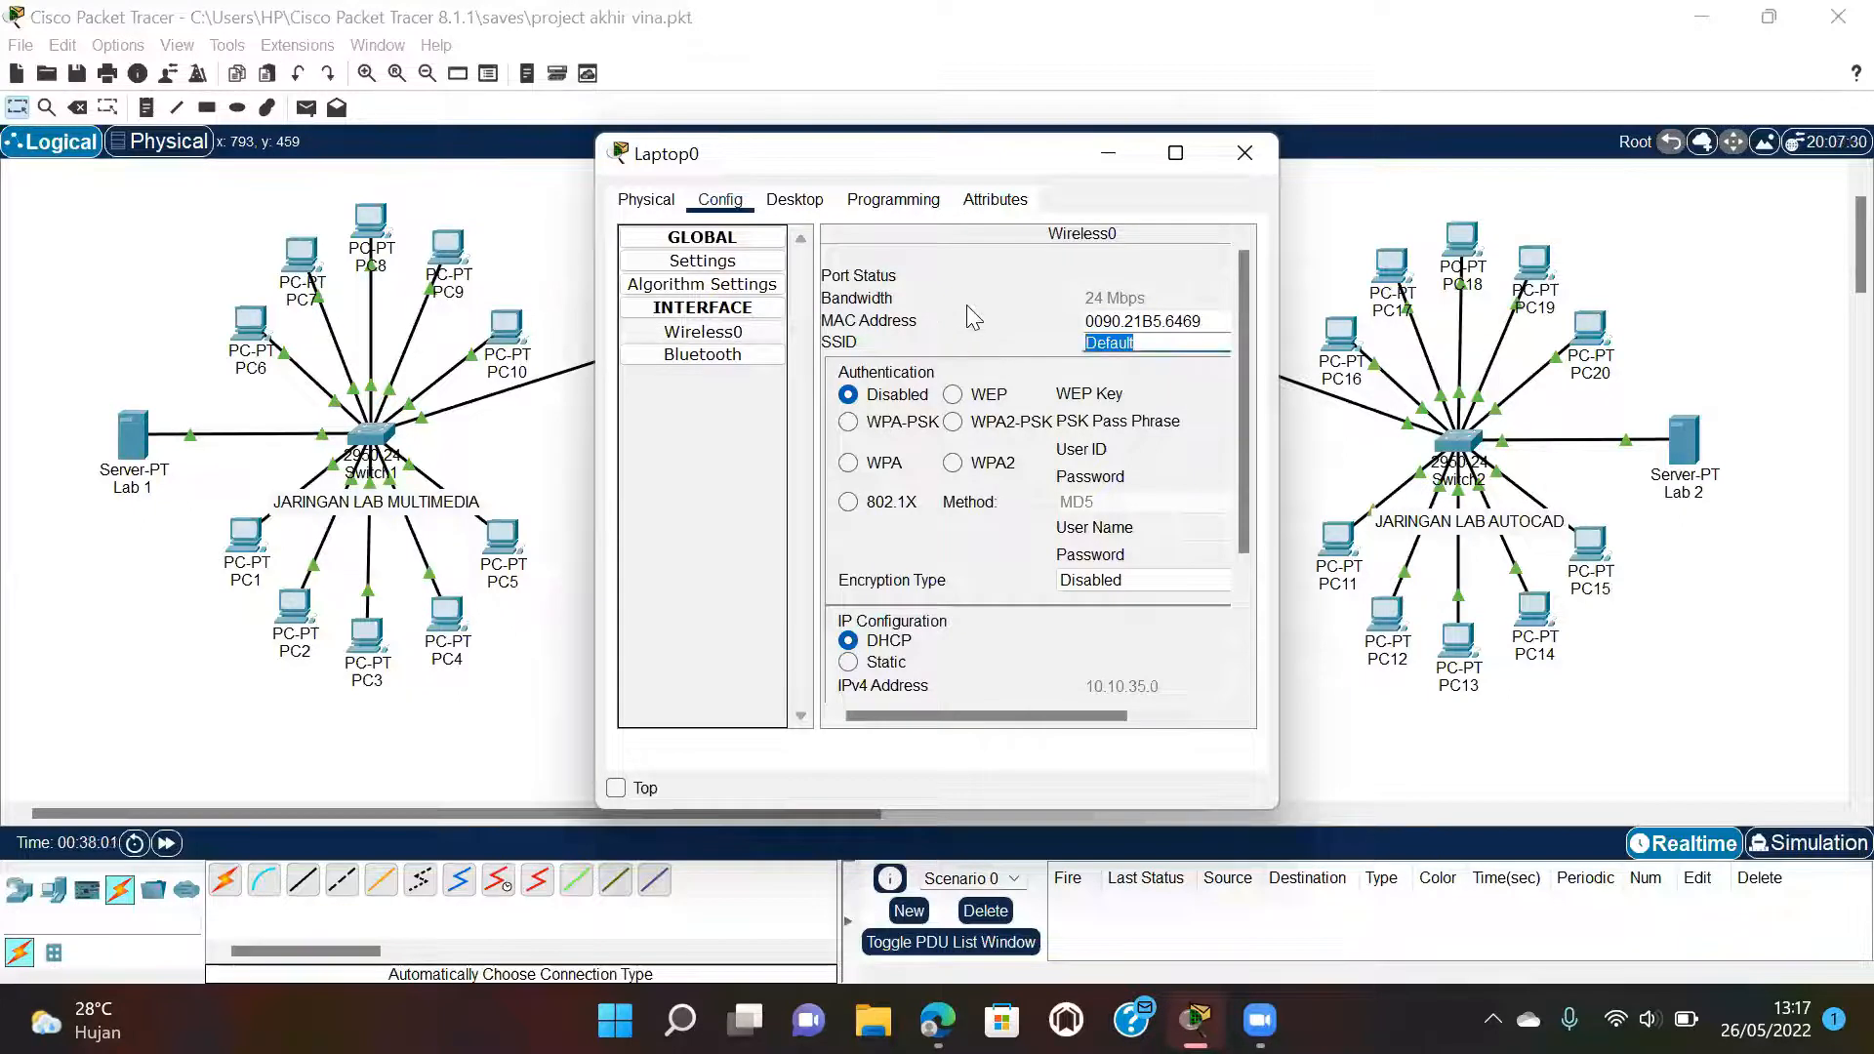
{"action": "type", "text": "W"}
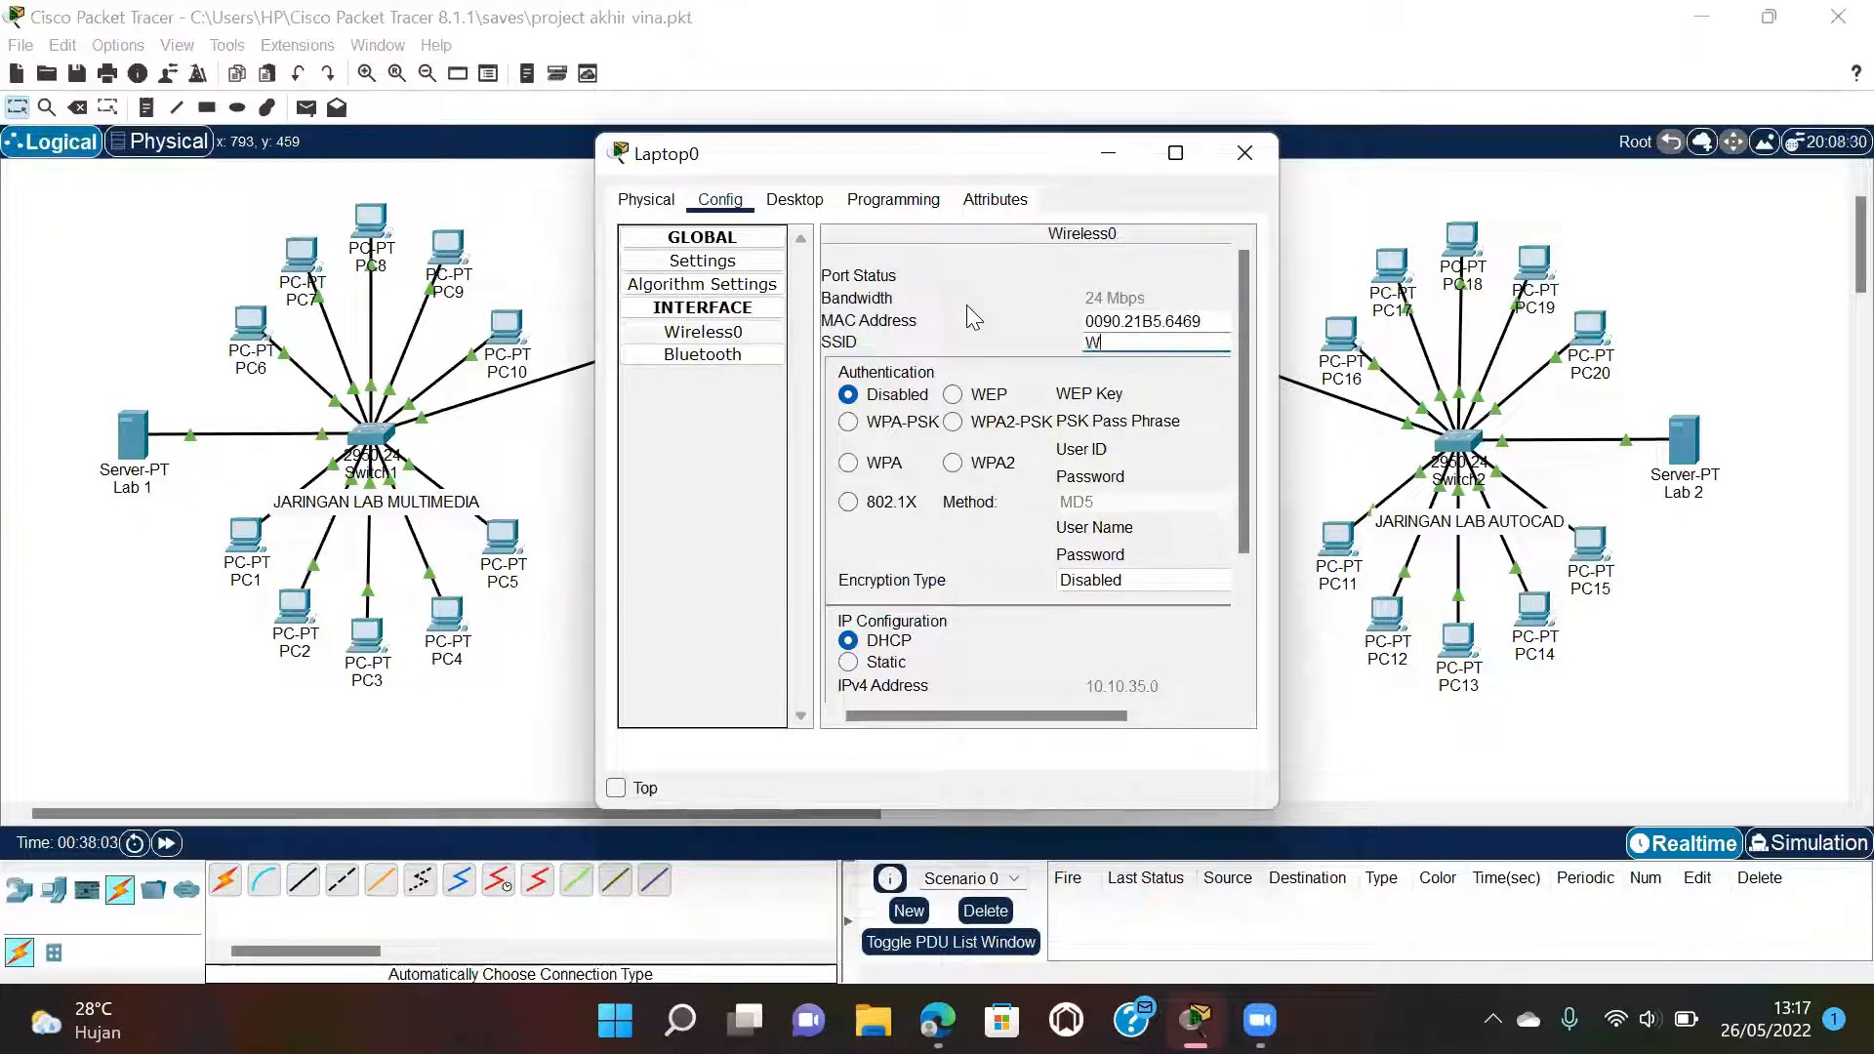
{"action": "type", "text": "ifi VA"}
{"action": "left_click", "coordinate": [991, 422]}
{"action": "left_click", "coordinate": [1208, 411]}
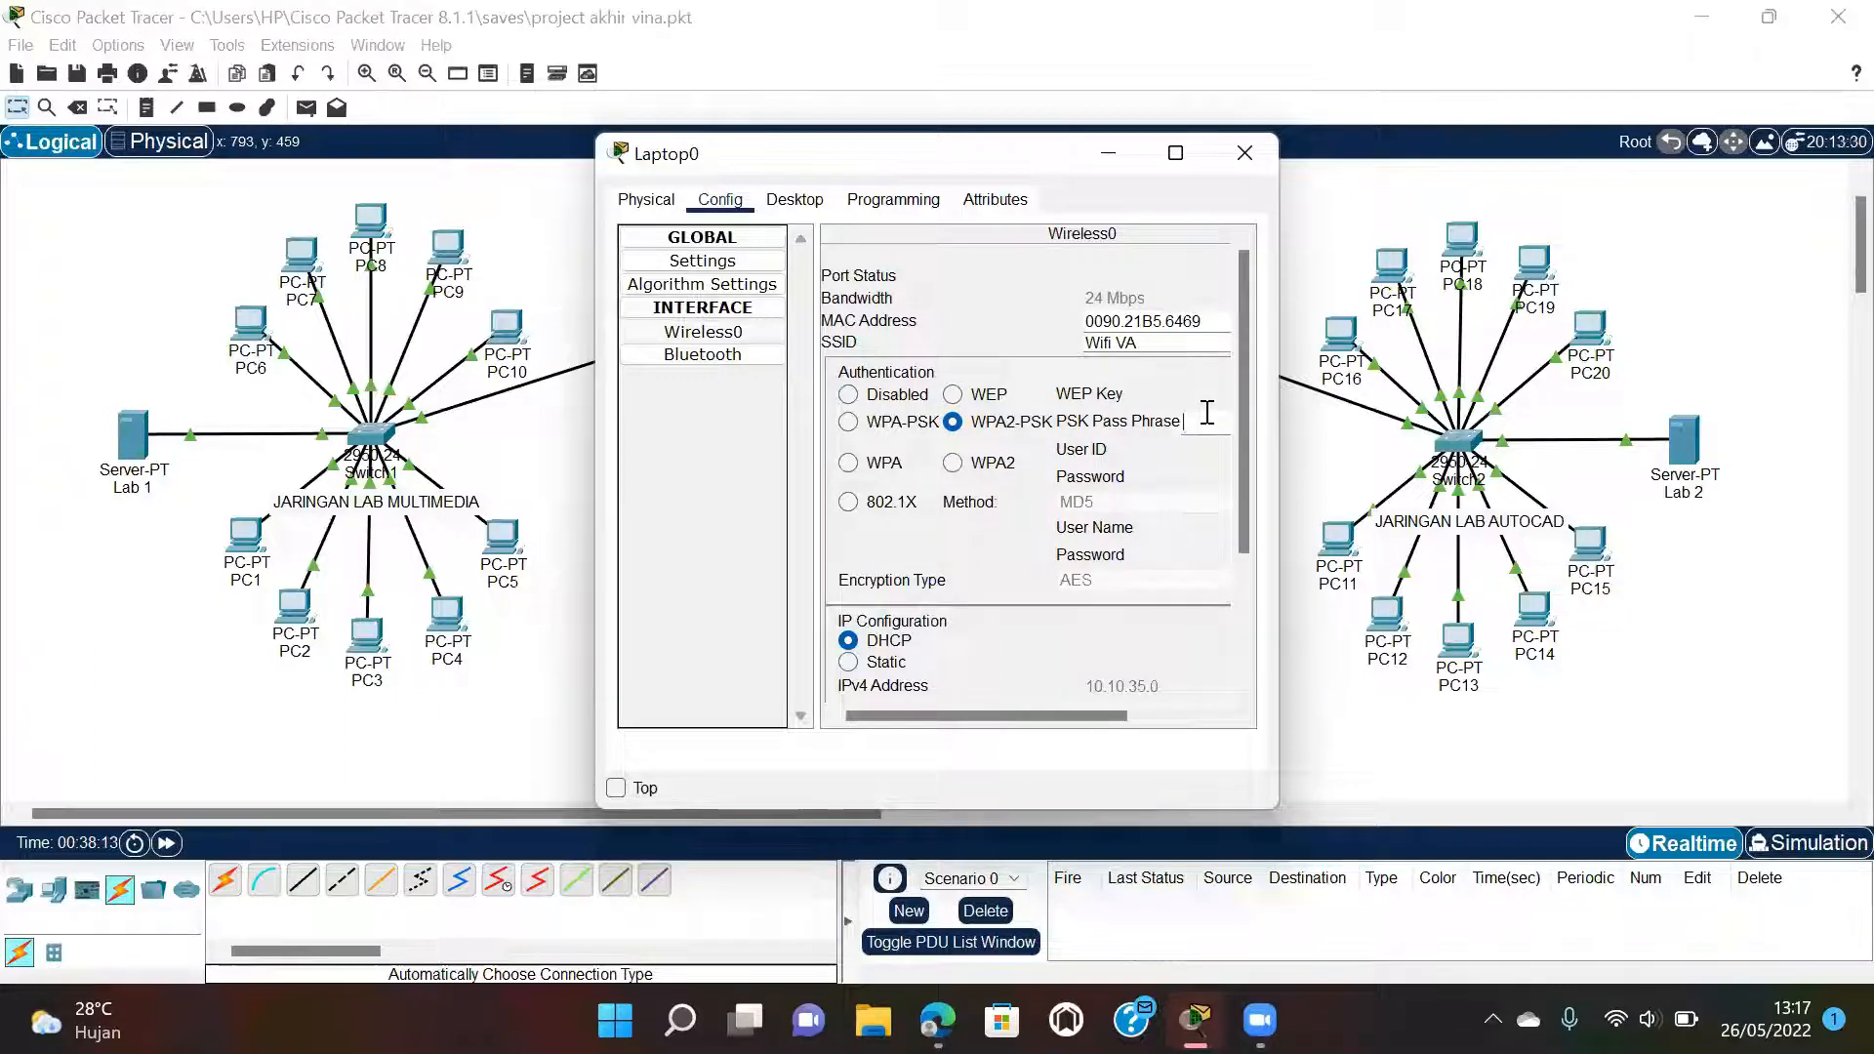
{"action": "type", "text": "12345"}
{"action": "mouse_move", "coordinate": [981, 719]}
{"action": "left_mouse_down"}
{"action": "mouse_move", "coordinate": [1080, 739]}
{"action": "mouse_move", "coordinate": [1007, 732]}
{"action": "left_mouse_up"}
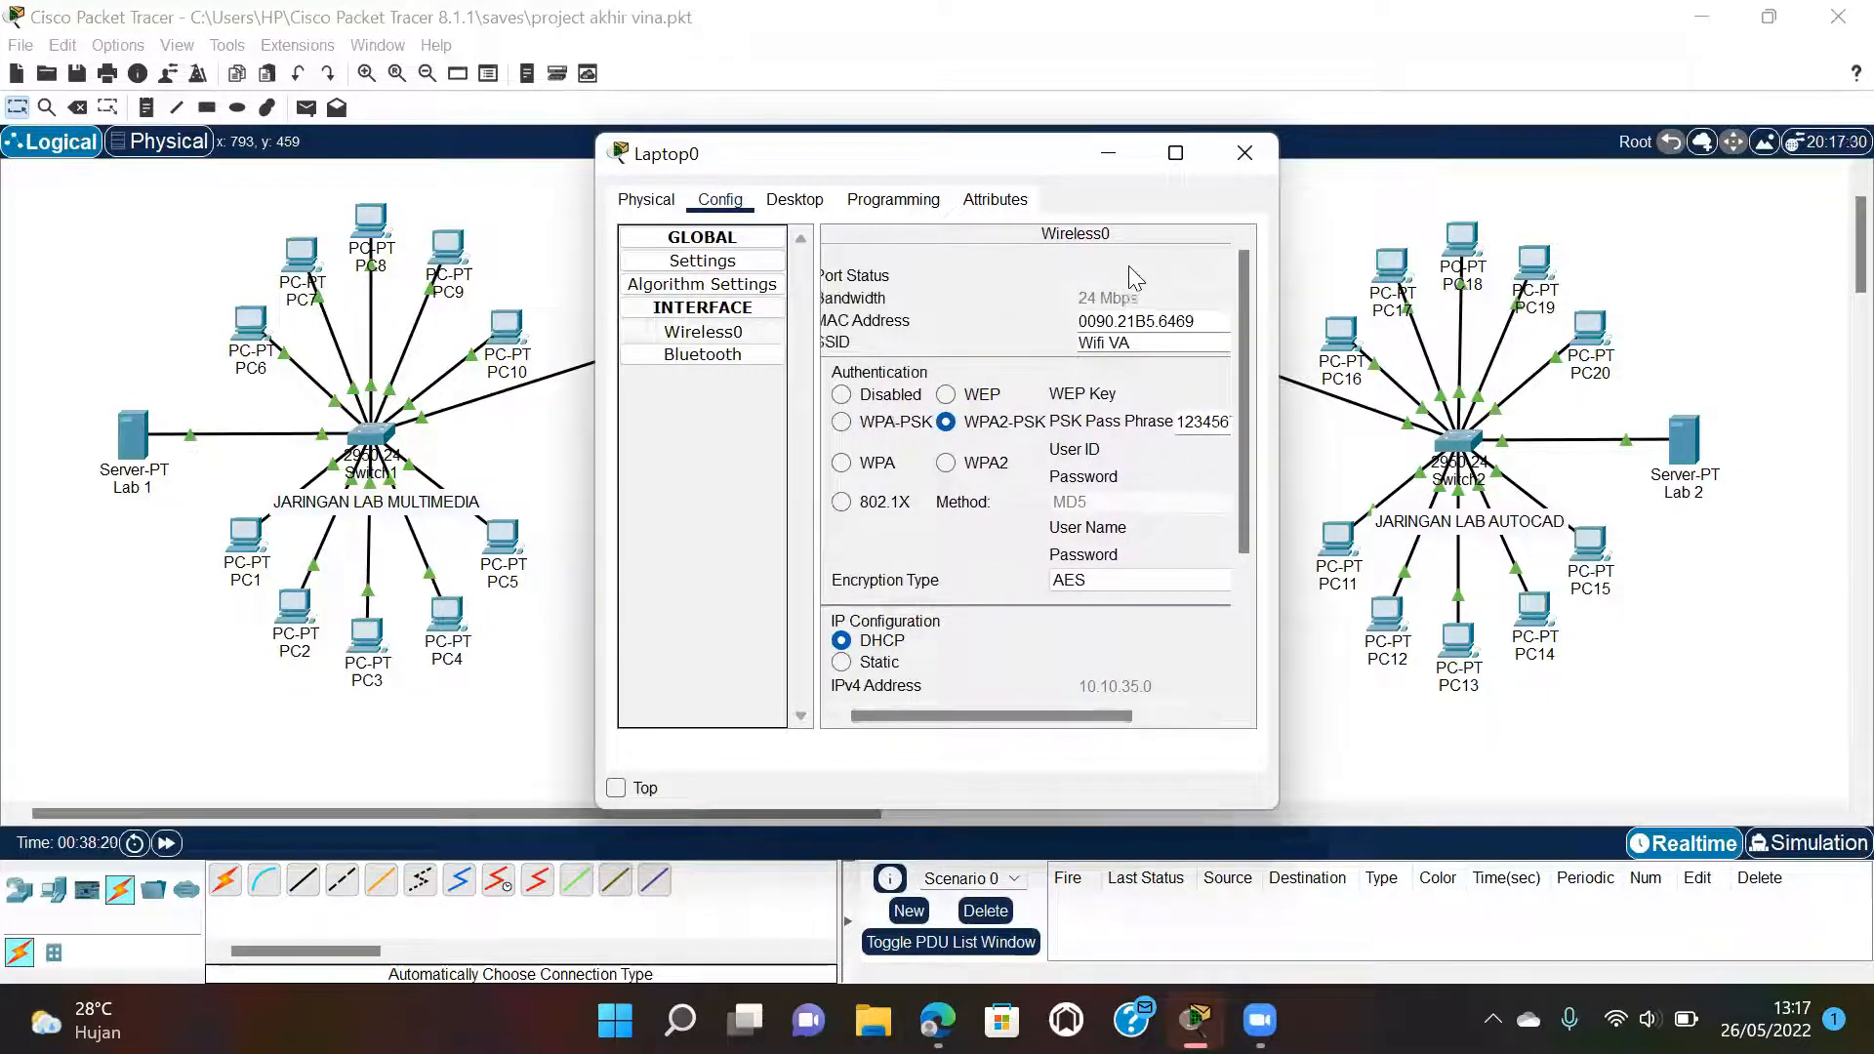
{"action": "left_click", "coordinate": [1244, 153]}
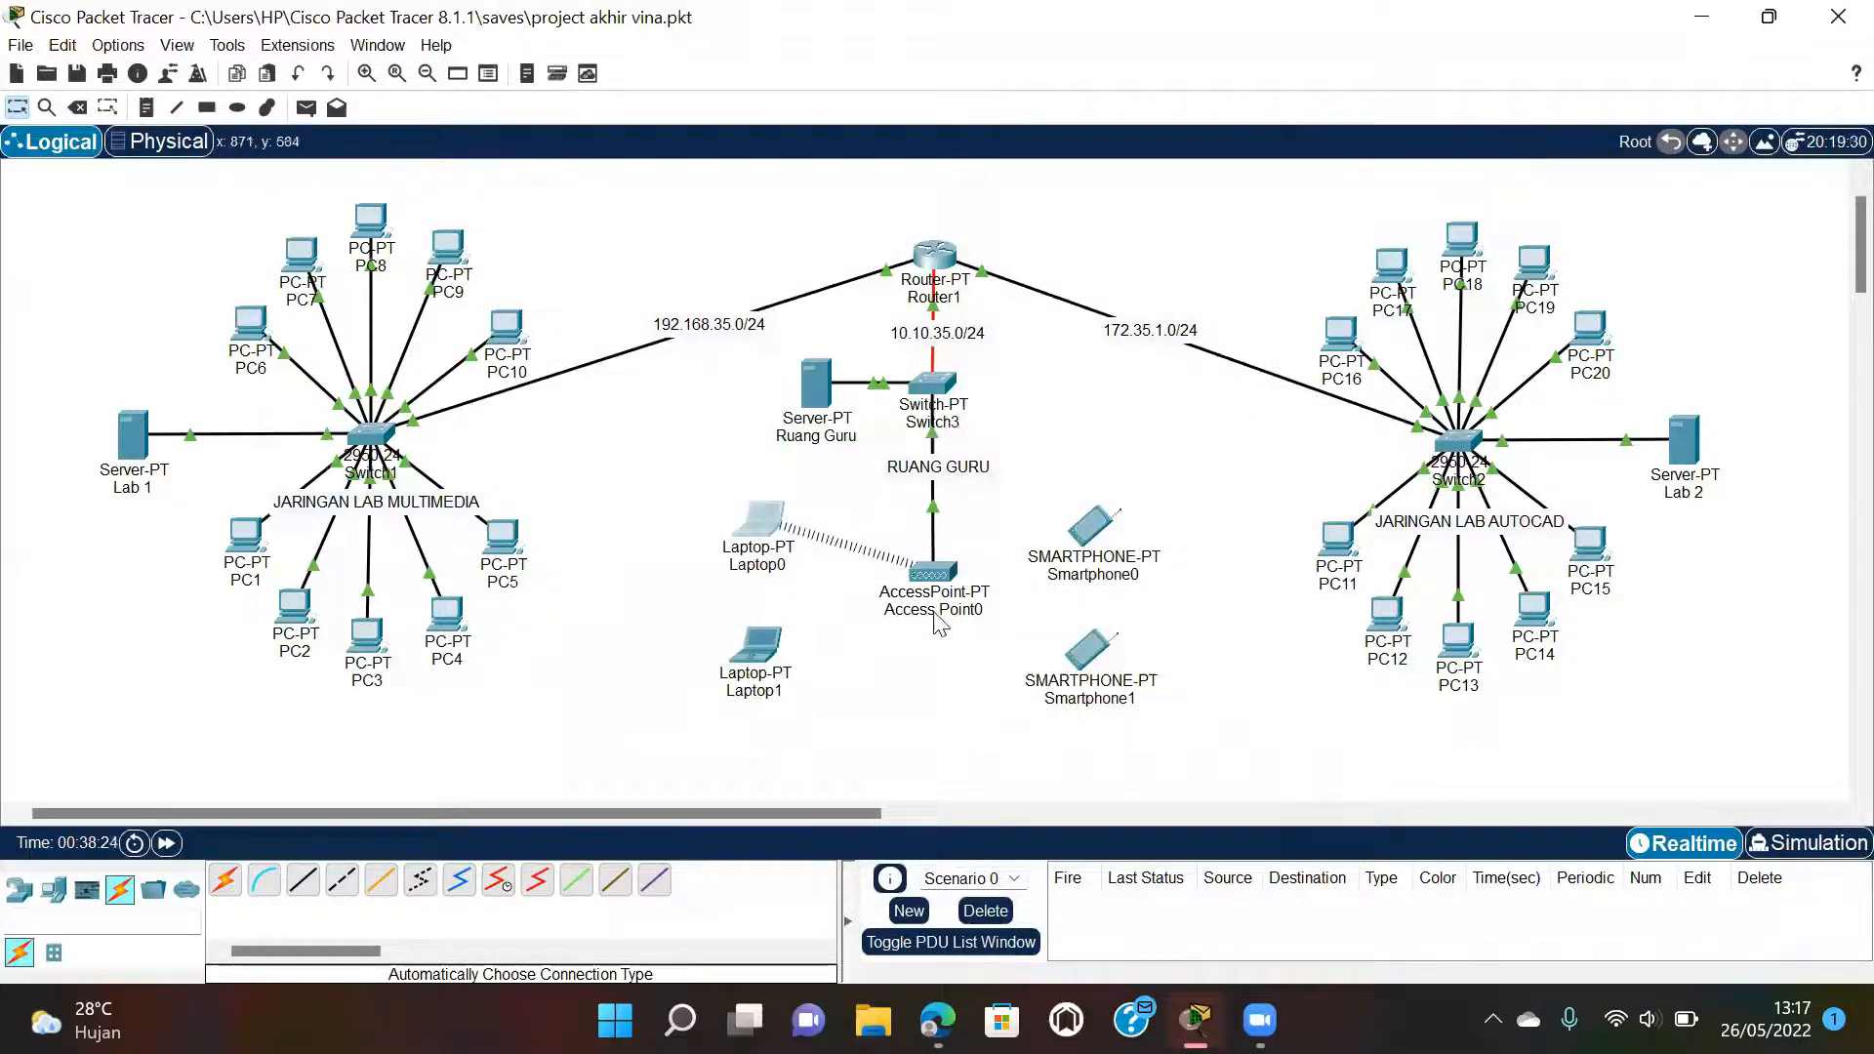
Set Laptop1's Wireless0 to SSID Wifi VA with WPA2-PSK and the pass phrase.
{"action": "left_click", "coordinate": [774, 652]}
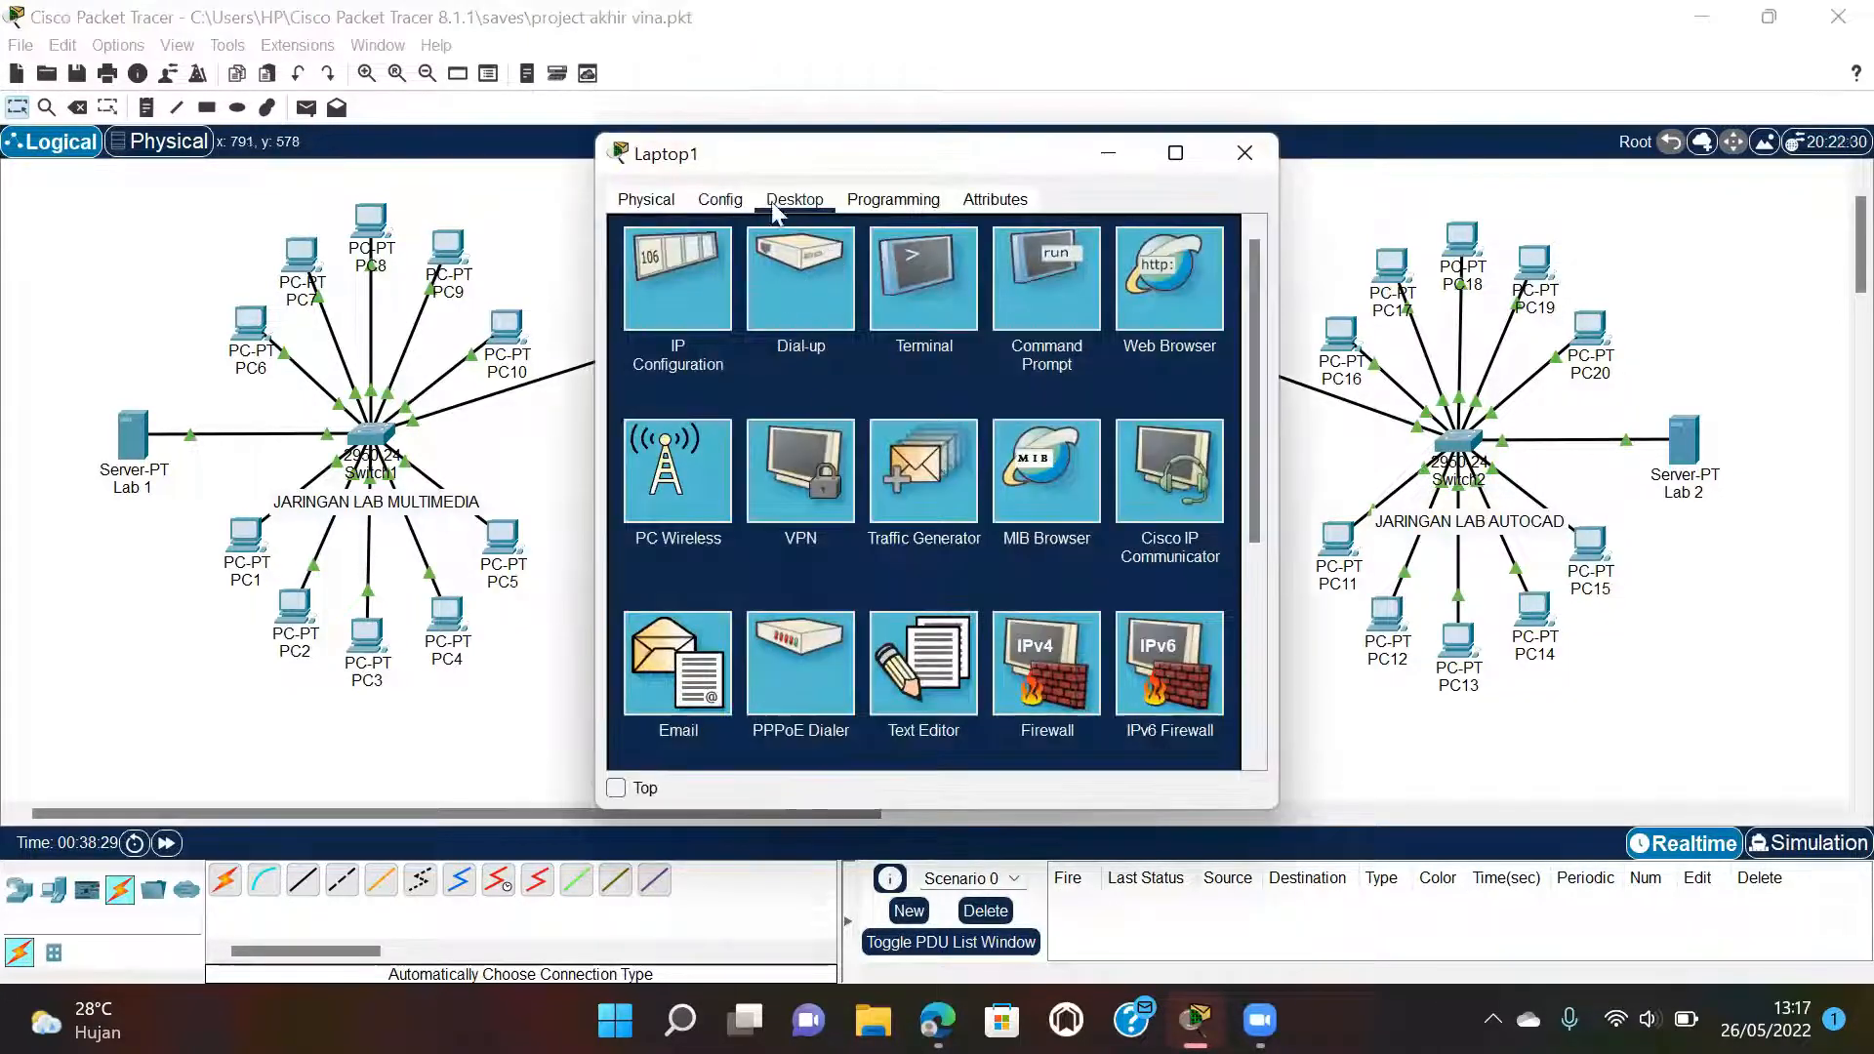
{"action": "left_click", "coordinate": [720, 199]}
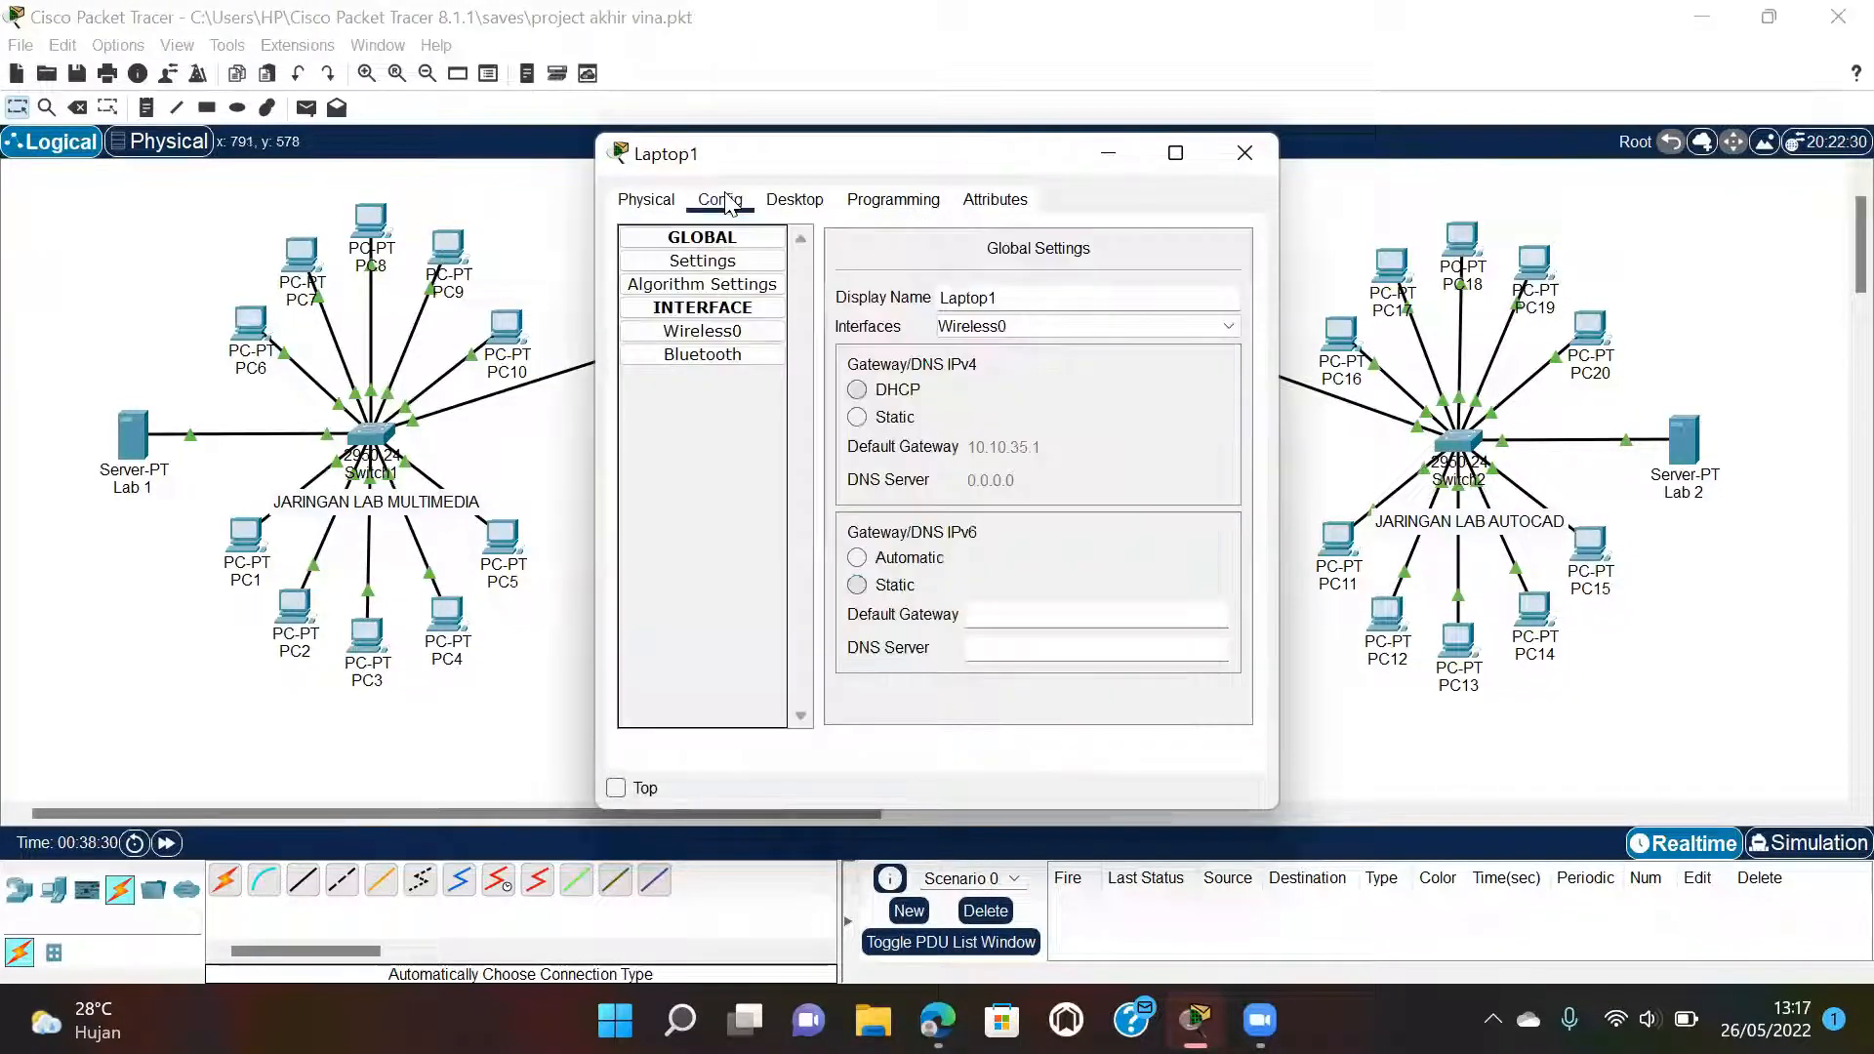
{"action": "left_click", "coordinate": [703, 331]}
{"action": "left_click_drag", "start_coordinate": [1156, 342], "coordinate": [987, 338]}
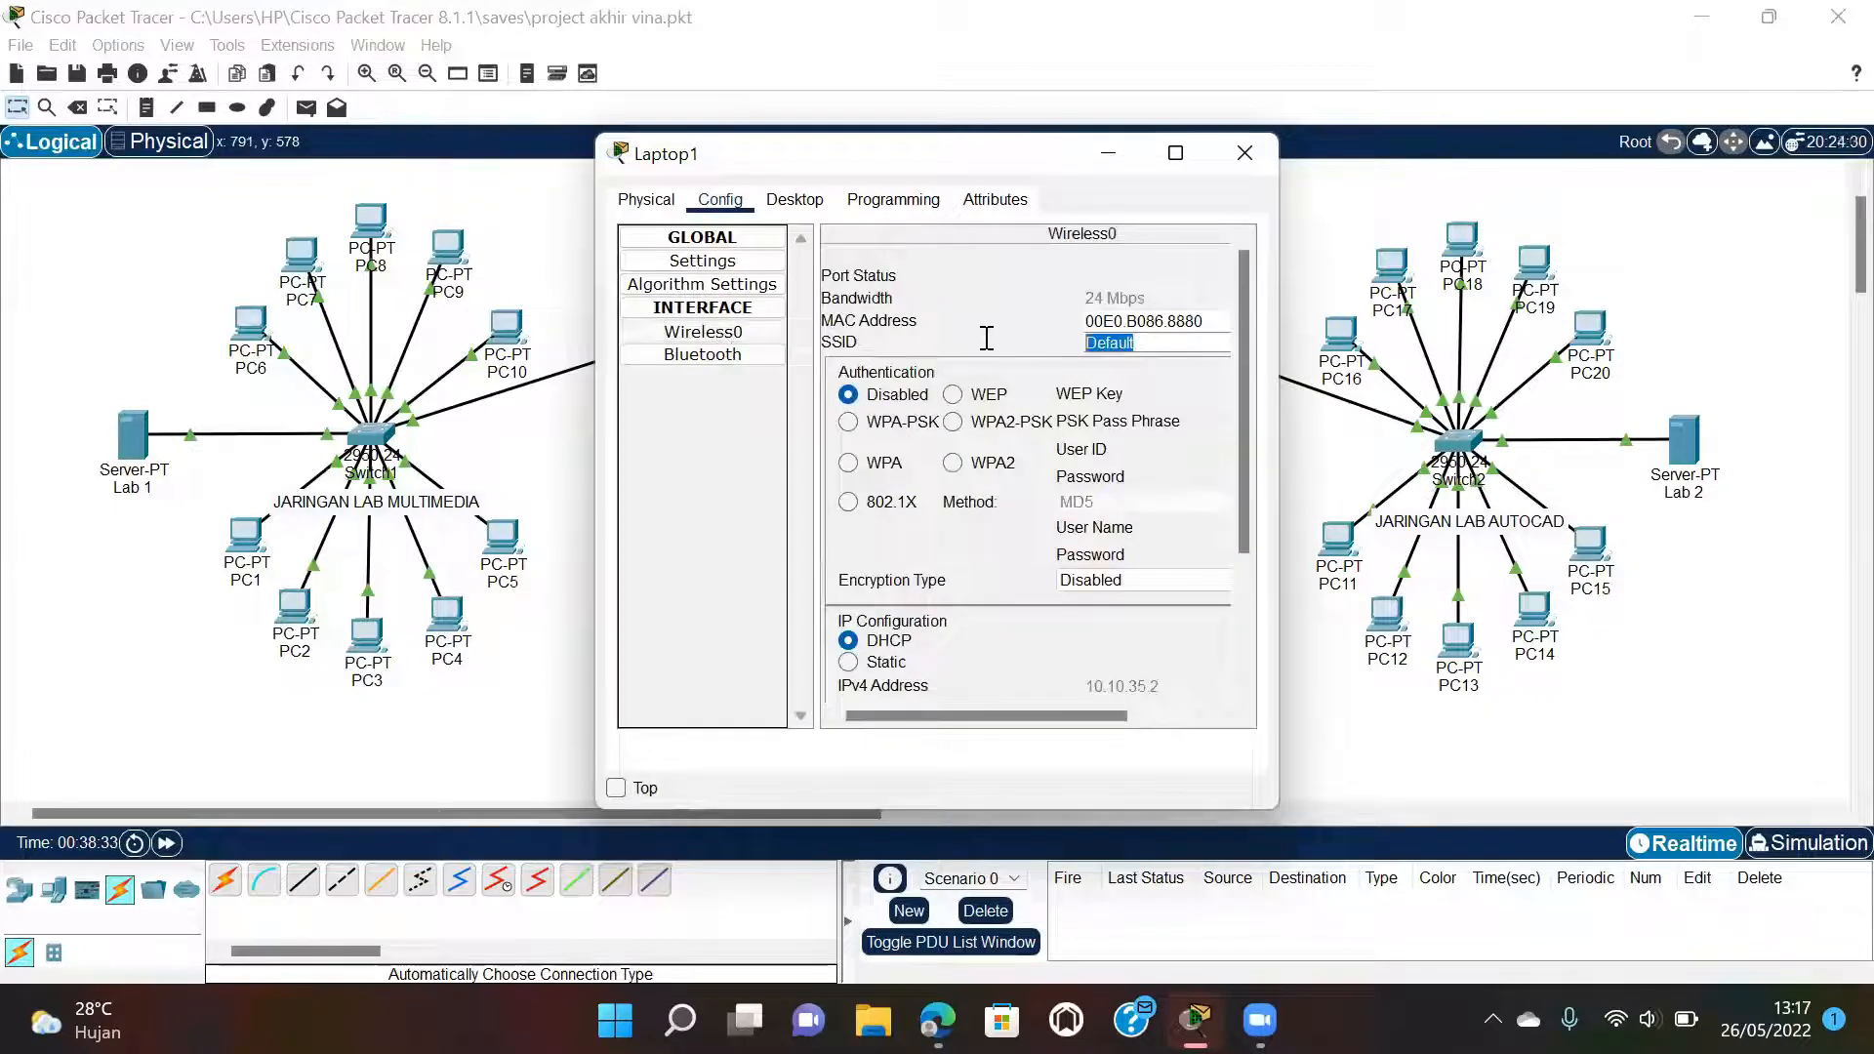
{"action": "type", "text": "Wifi"}
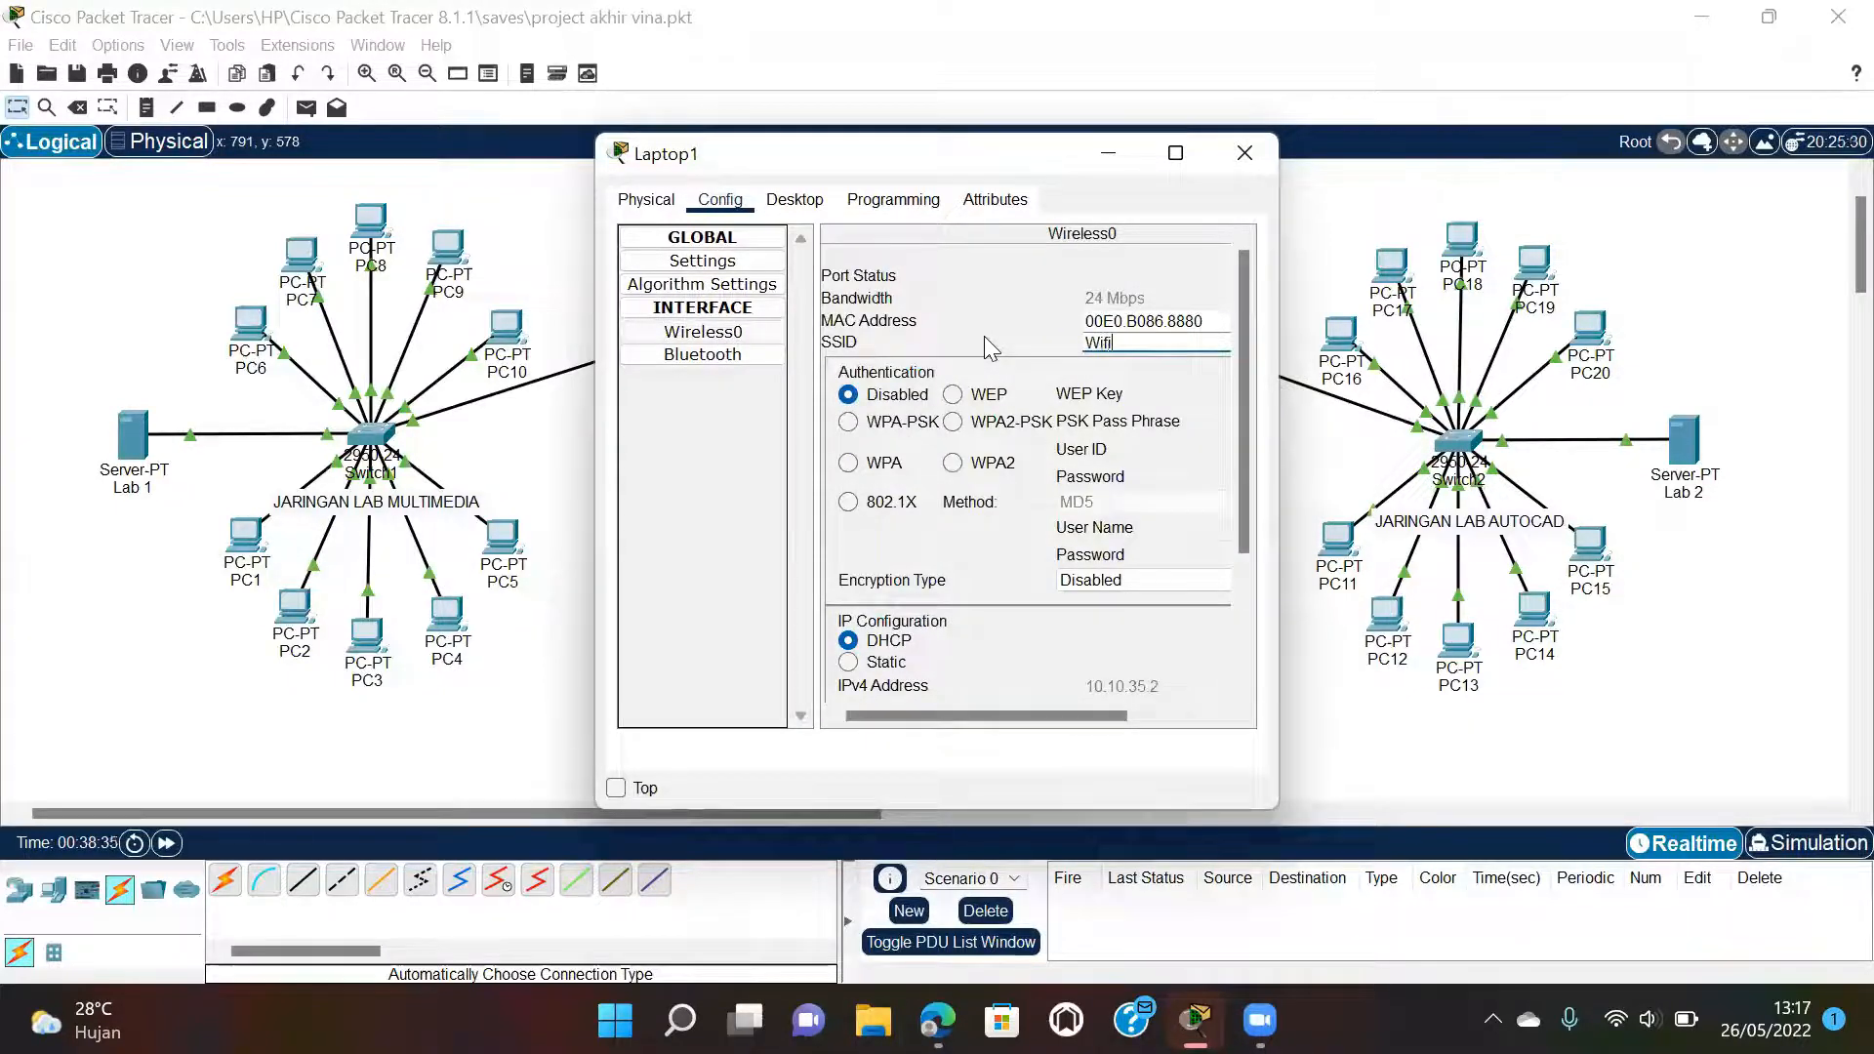
{"action": "type", "text": " VA"}
{"action": "left_click", "coordinate": [1000, 426]}
{"action": "type", "text": "123456"}
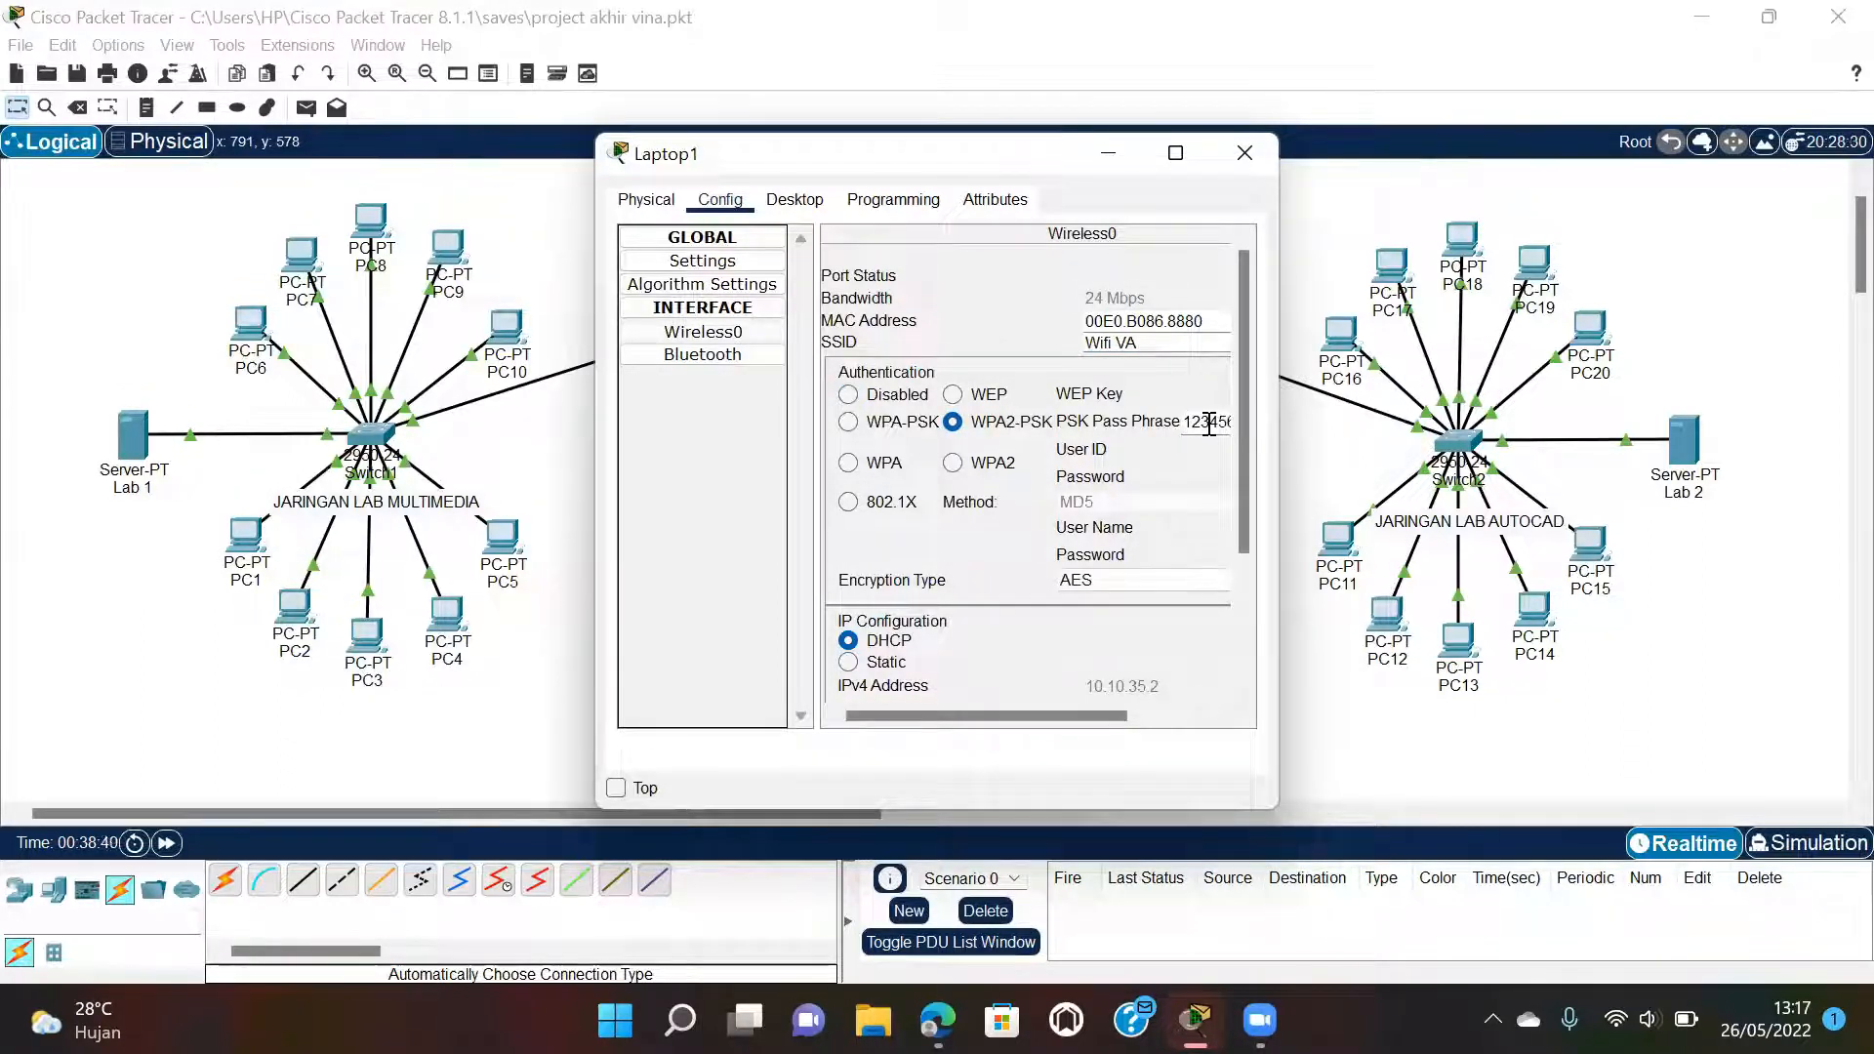
{"action": "left_click", "coordinate": [1243, 156]}
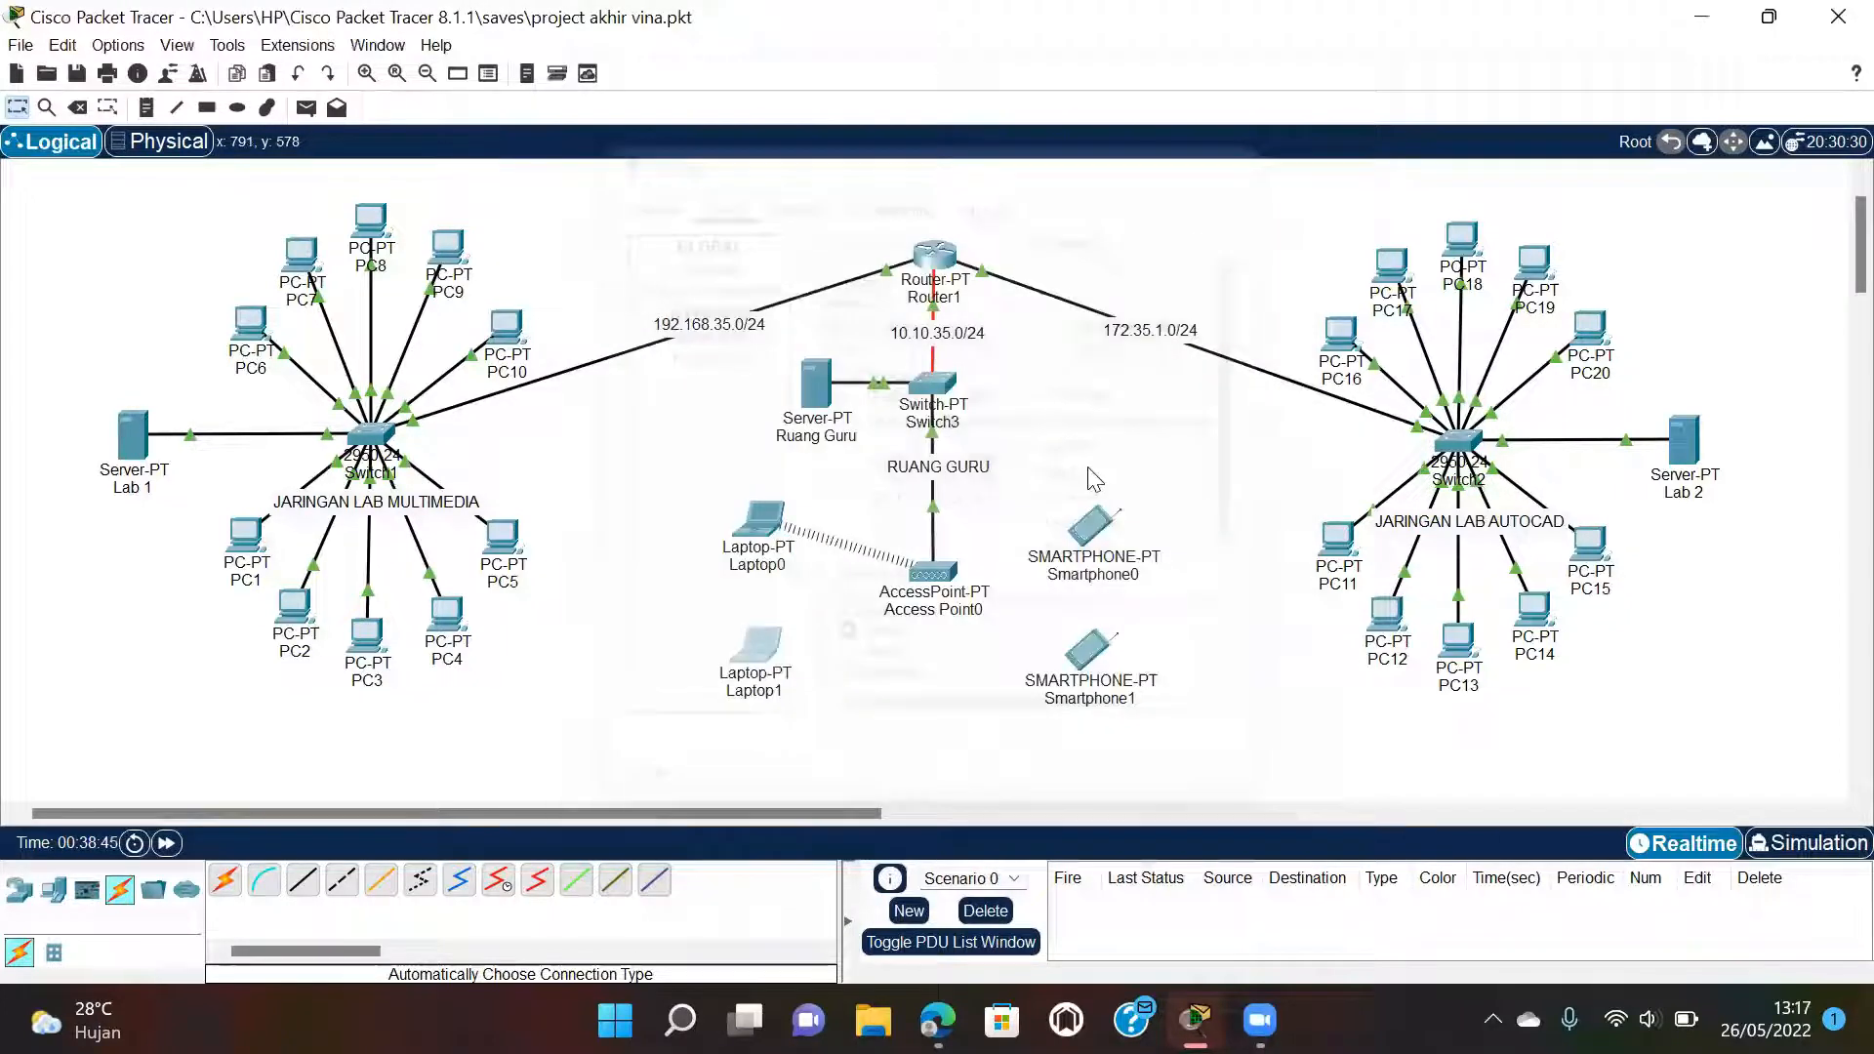
Set Smartphone0's Wireless0 to SSID Wifi VA with WPA2-PSK/AES and the pass phrase.
{"action": "left_click", "coordinate": [1093, 527]}
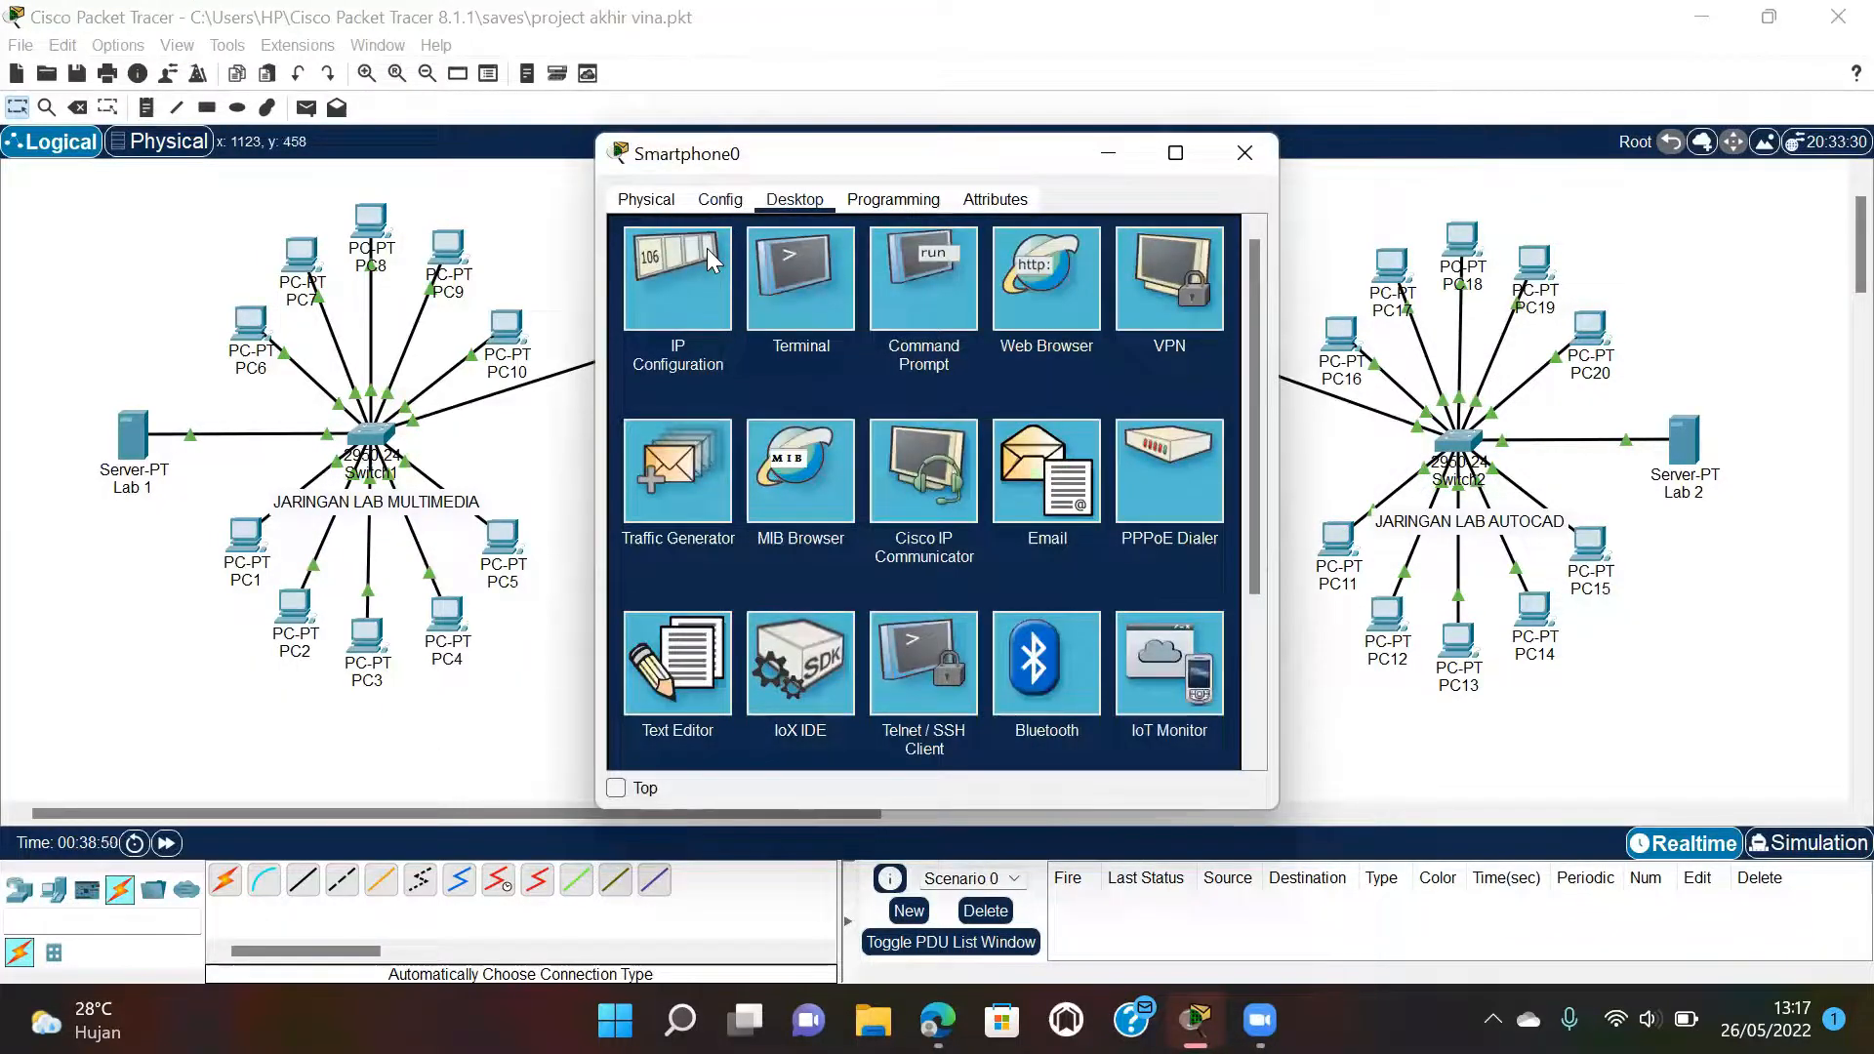
{"action": "left_click", "coordinate": [718, 198]}
{"action": "left_click", "coordinate": [705, 332]}
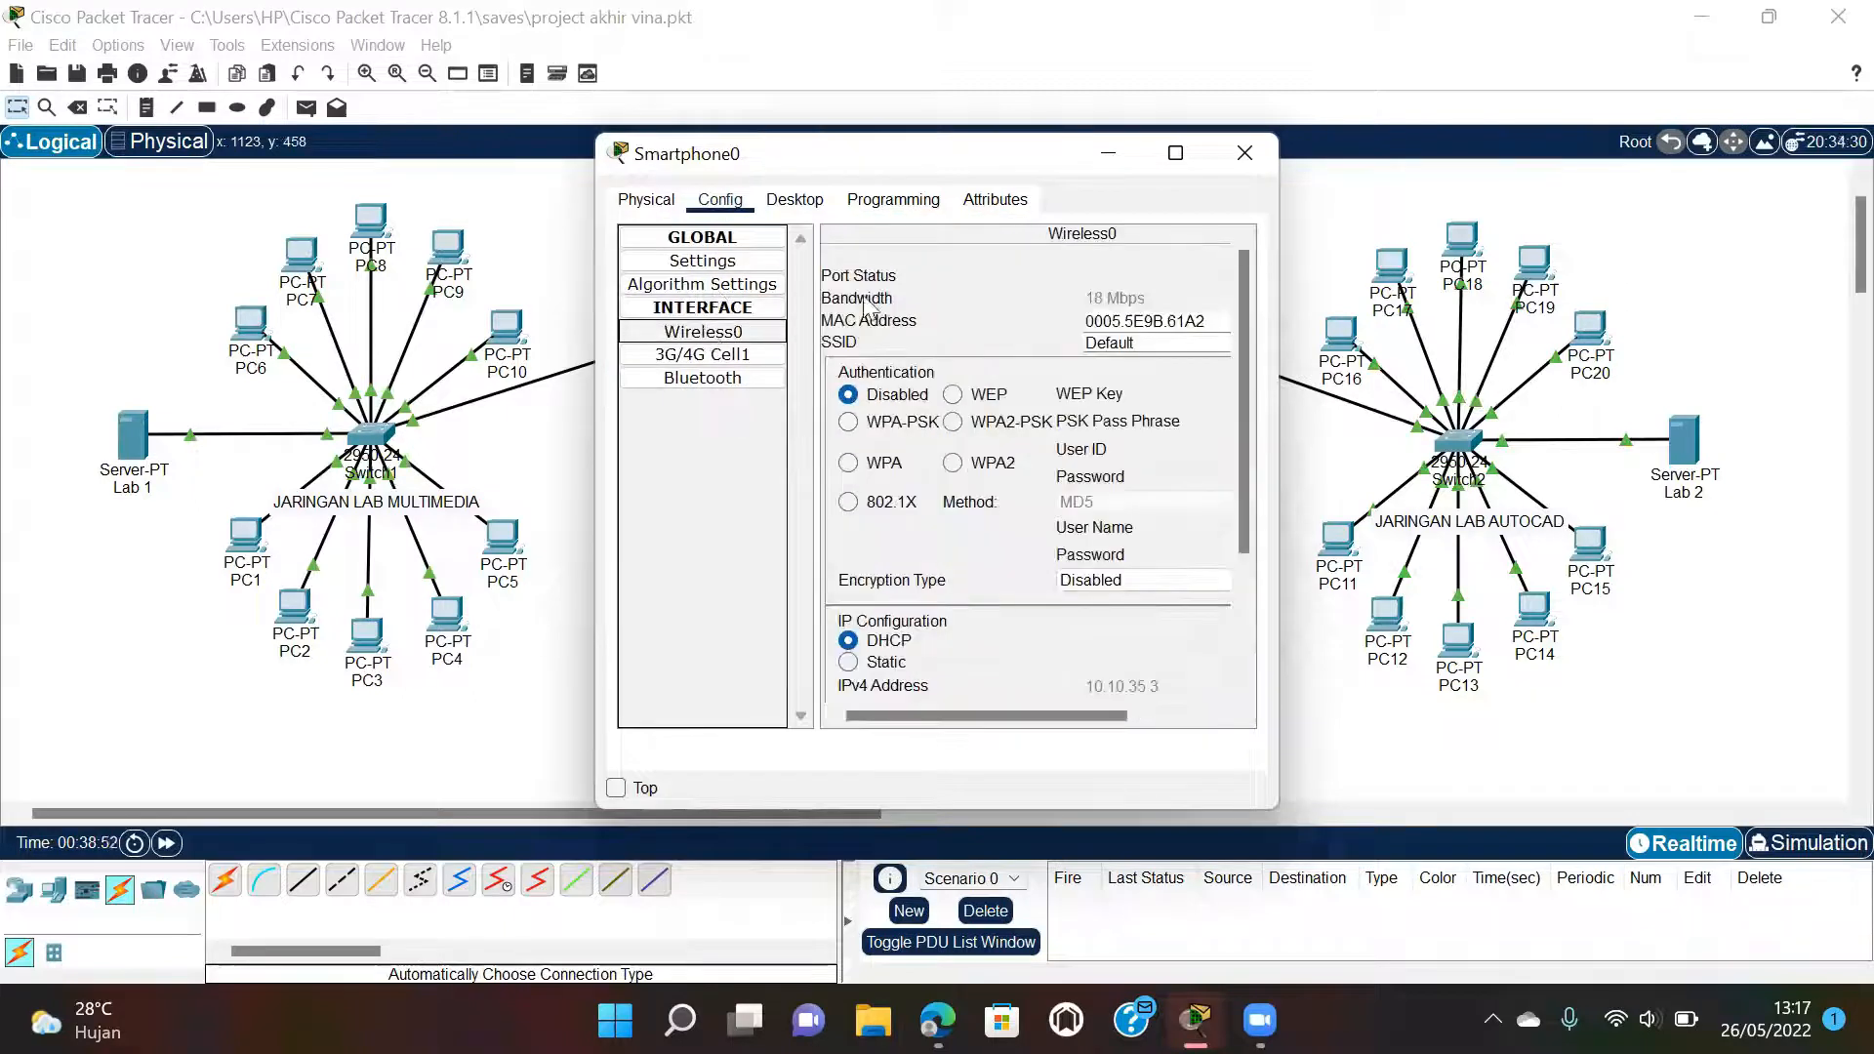
{"action": "left_click_drag", "start_coordinate": [1135, 341], "coordinate": [1037, 343]}
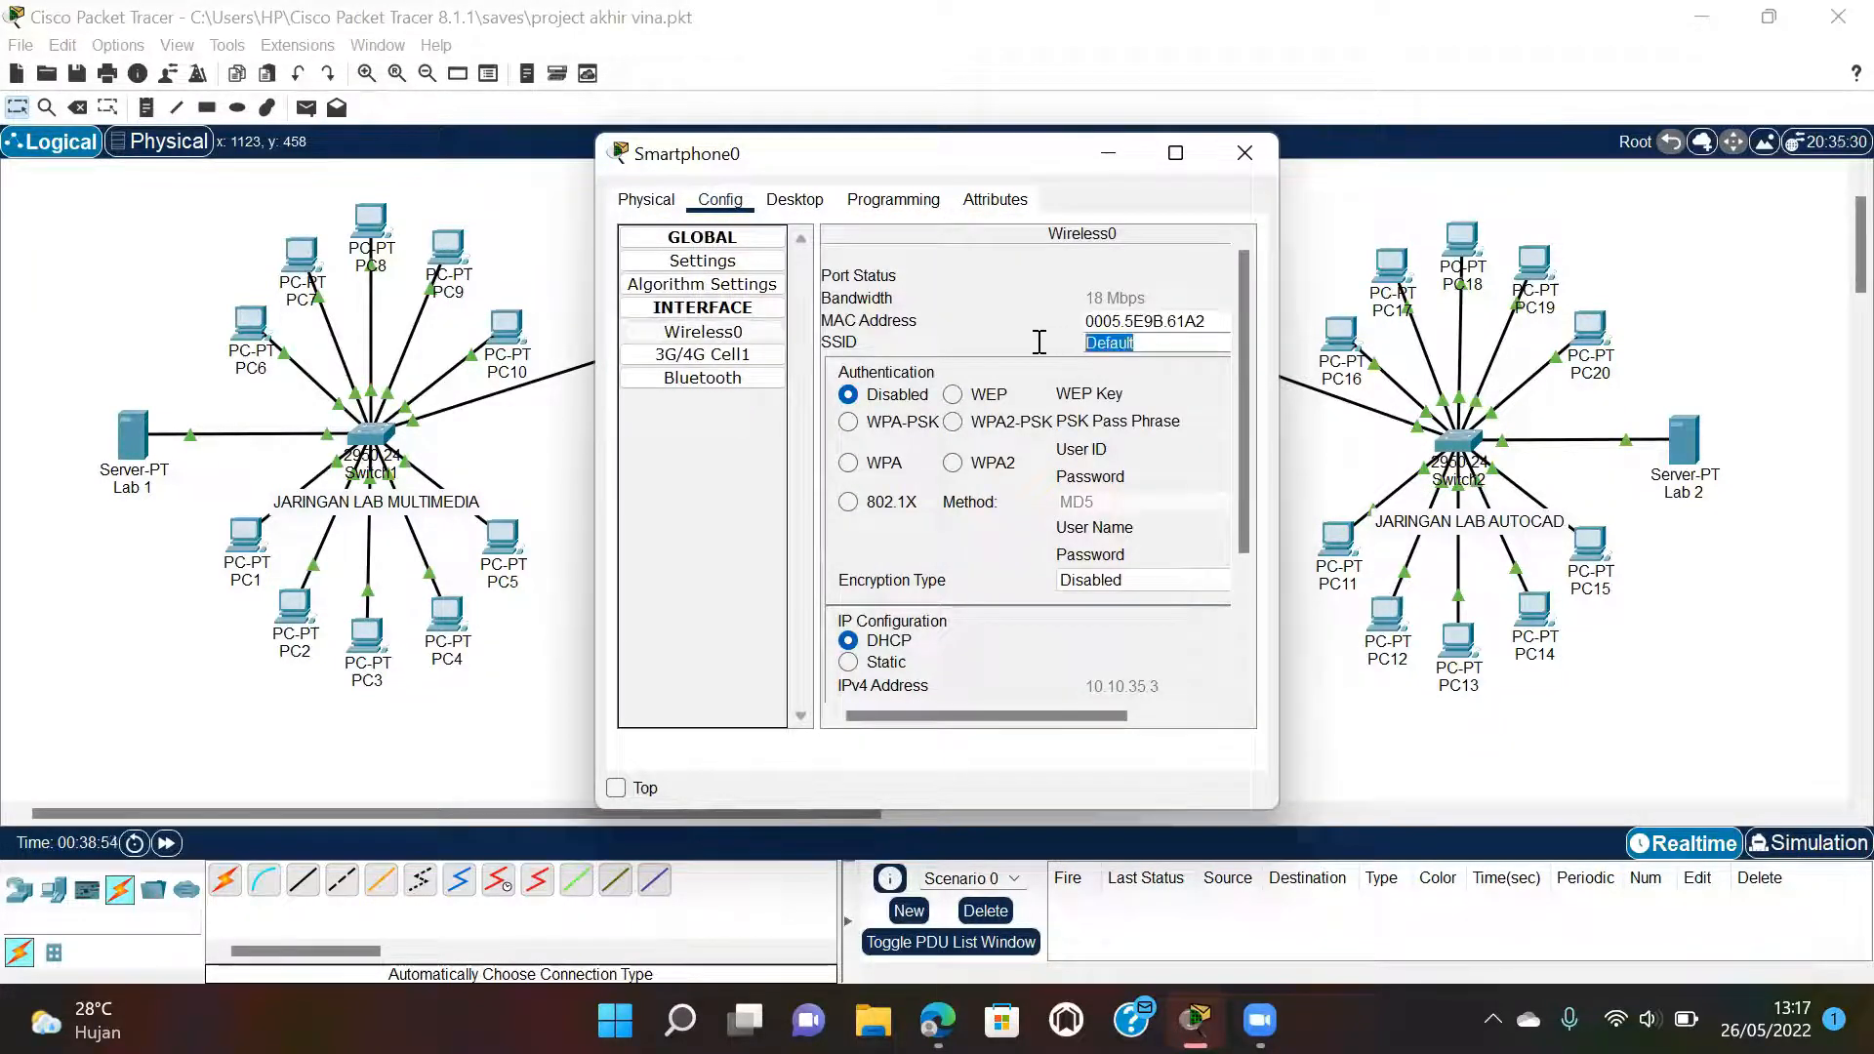
{"action": "type", "text": "Wifi VA"}
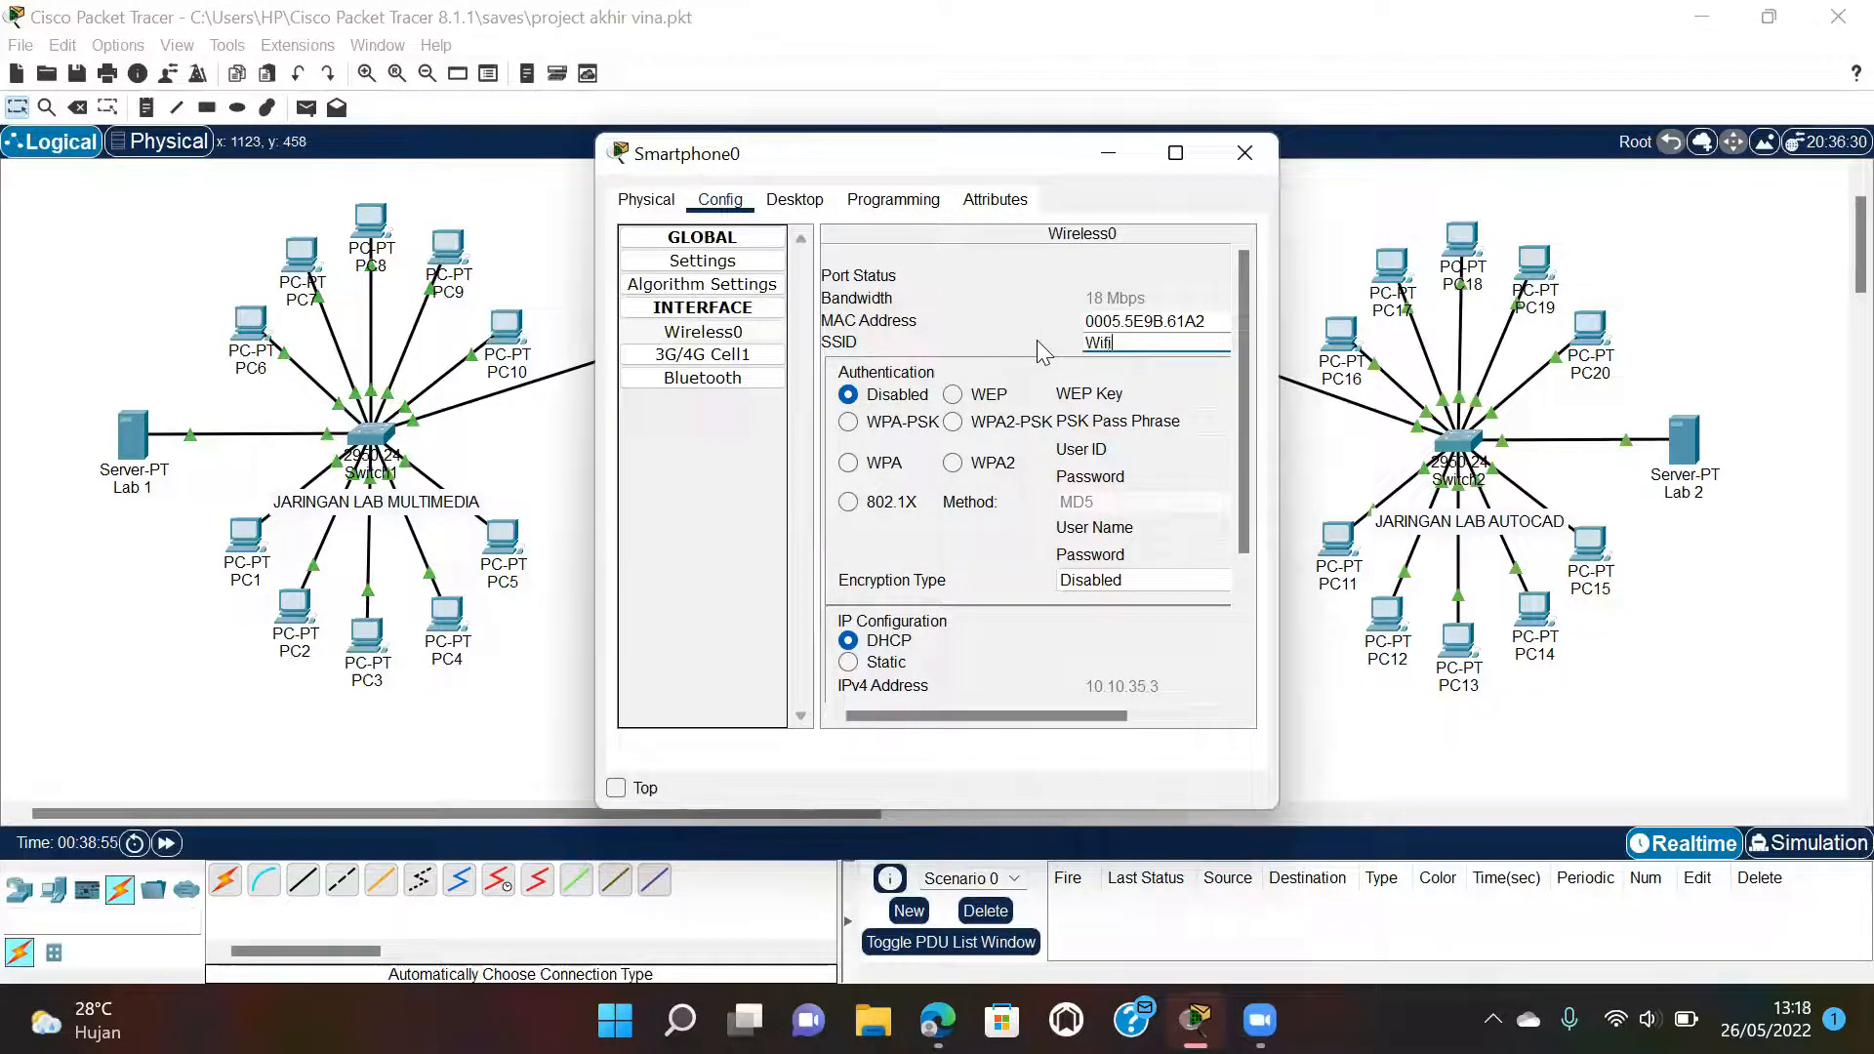
{"action": "left_click", "coordinate": [1010, 422]}
{"action": "left_click", "coordinate": [1196, 422]}
{"action": "type", "text": "123456"}
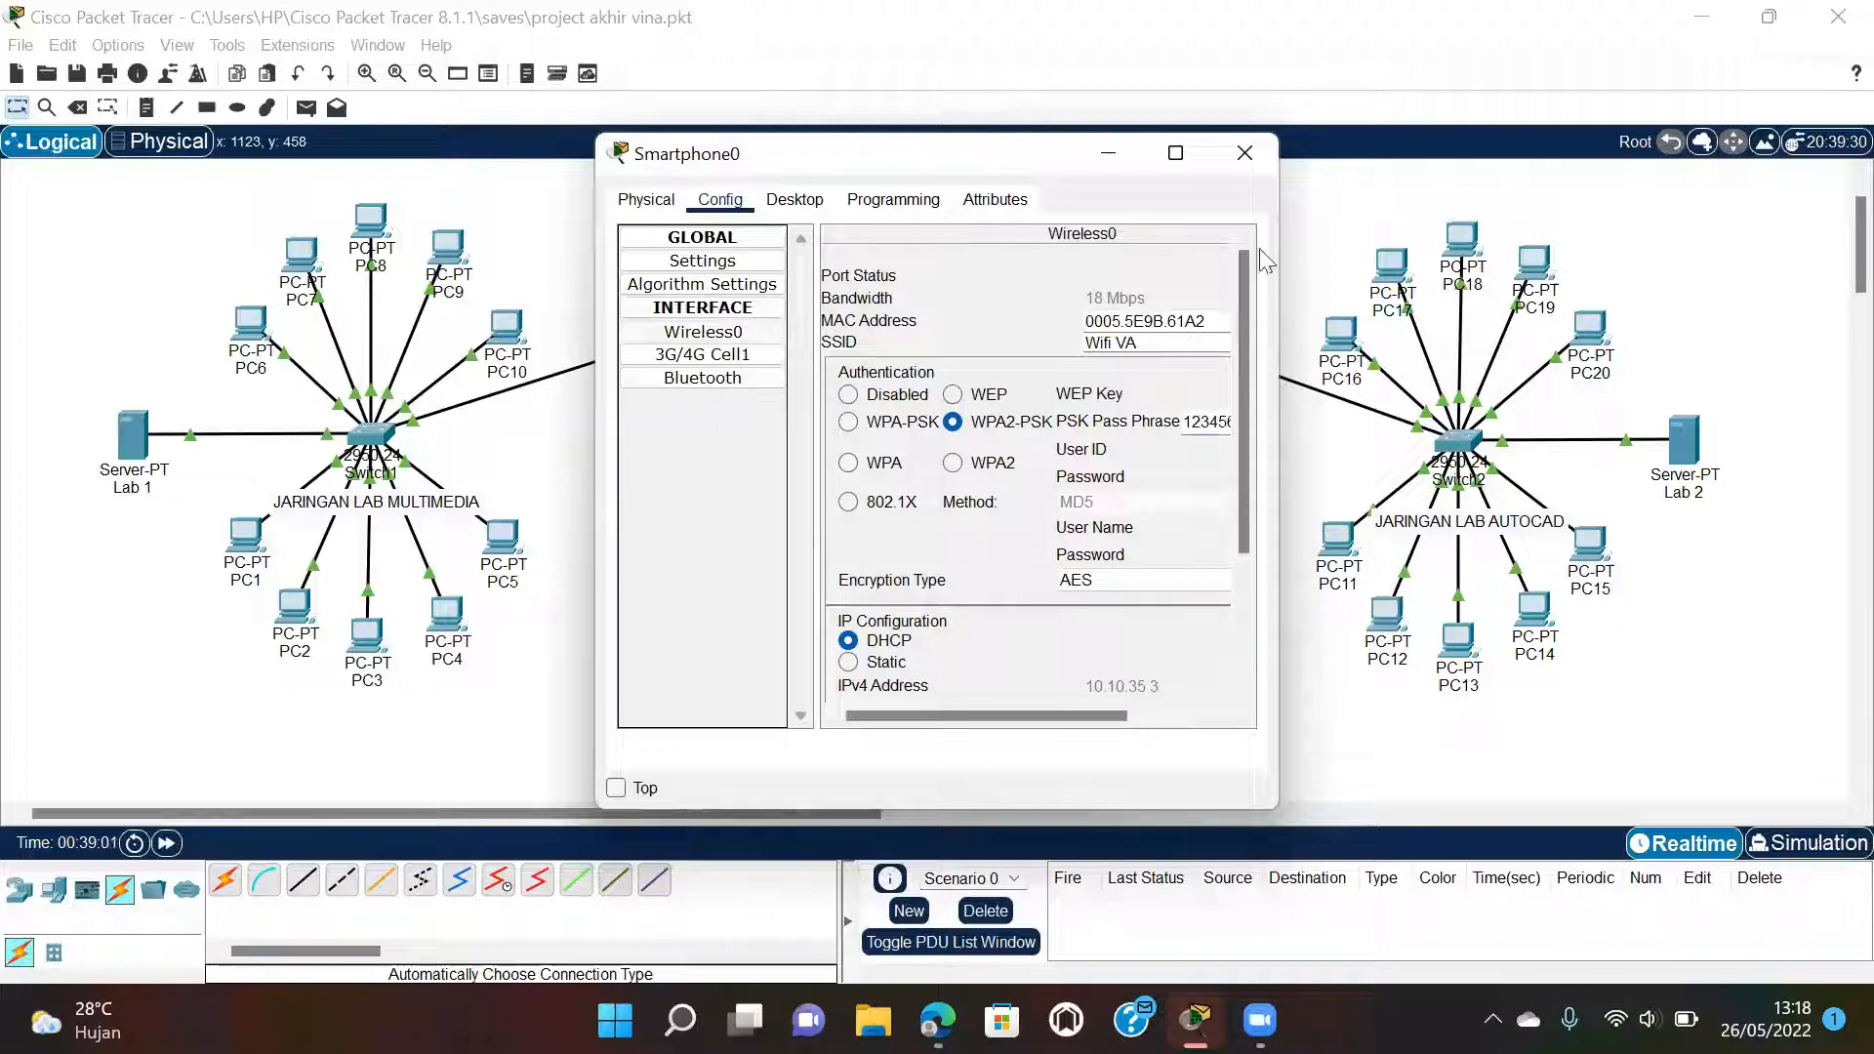
{"action": "left_click", "coordinate": [1237, 153]}
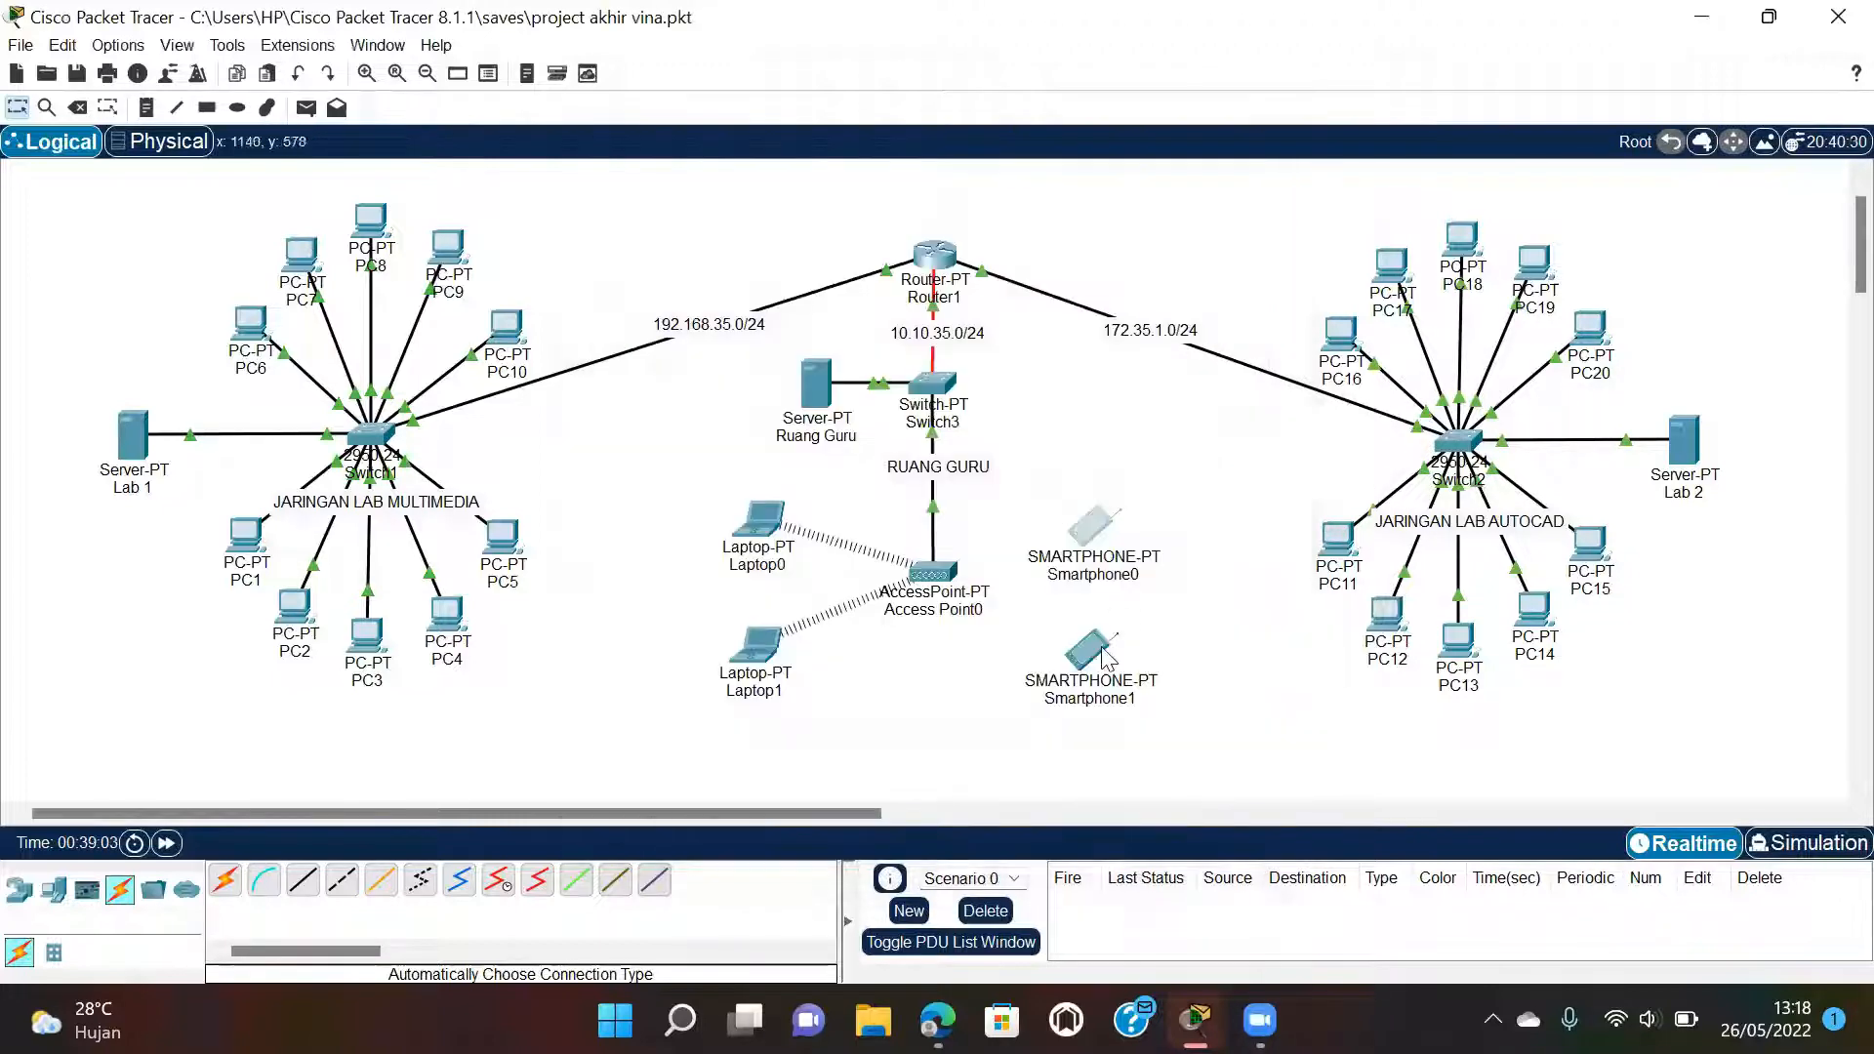
Set Smartphone1's Wireless0 to SSID Wifi VA with WPA2-PSK and the pass phrase.
{"action": "left_click", "coordinate": [1091, 649]}
{"action": "left_click", "coordinate": [720, 200]}
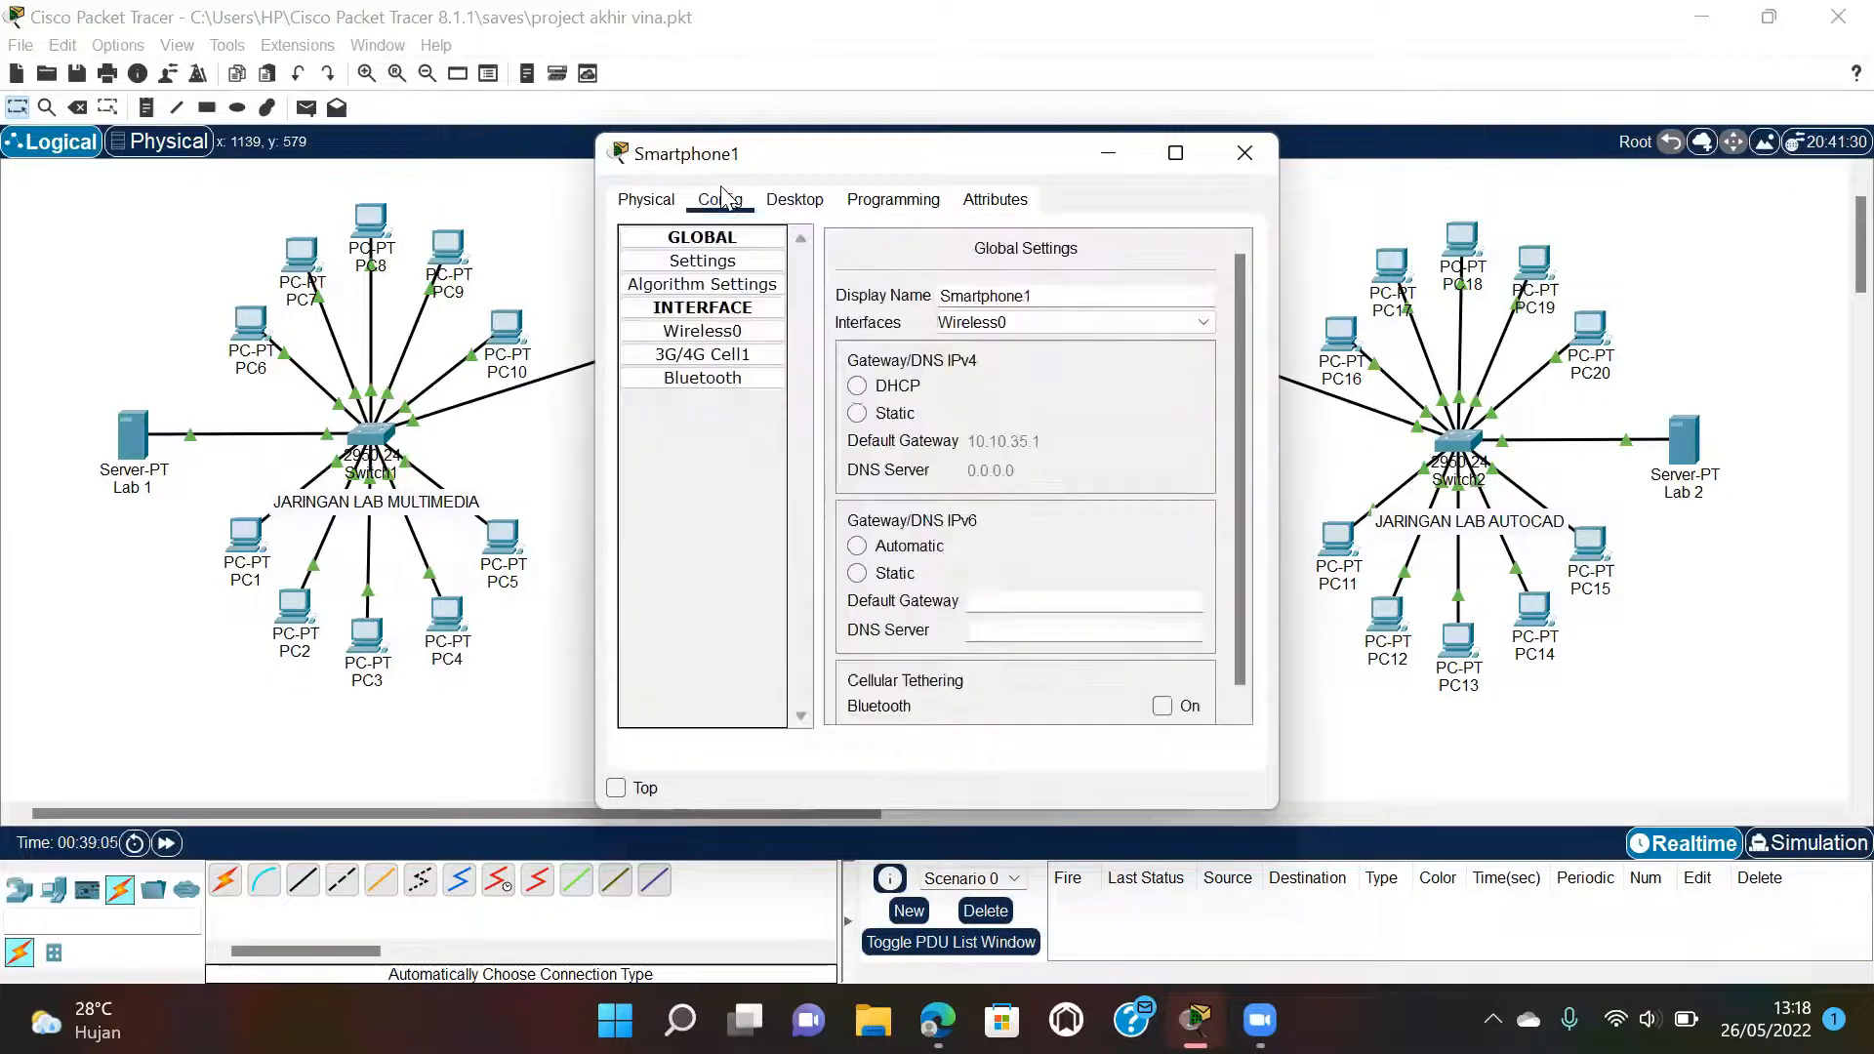
{"action": "left_click", "coordinate": [747, 333]}
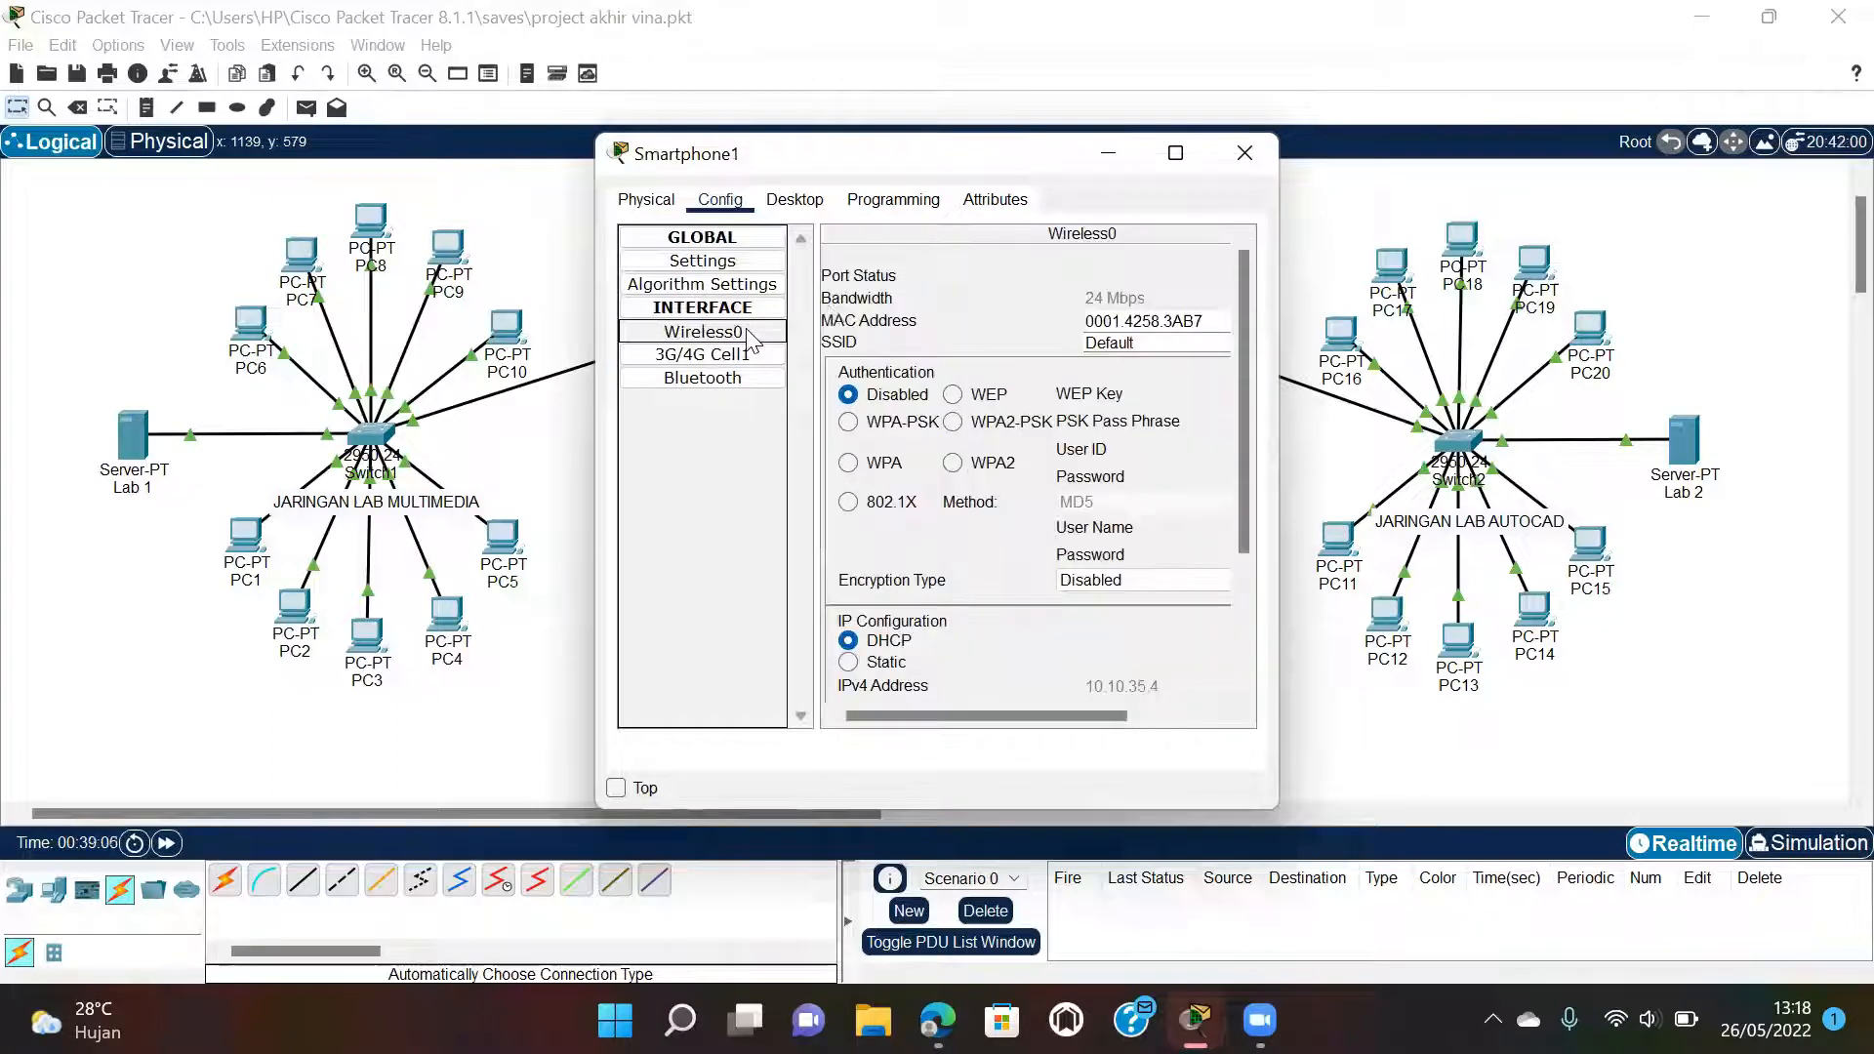
{"action": "left_click", "coordinate": [1142, 342]}
{"action": "key", "text": "BackSpace"}
{"action": "key", "text": "BackSpace"}
{"action": "key", "text": "BackSpace"}
{"action": "key", "text": "BackSpace"}
{"action": "key", "text": "BackSpace"}
{"action": "key", "text": "BackSpace"}
{"action": "key", "text": "BackSpace"}
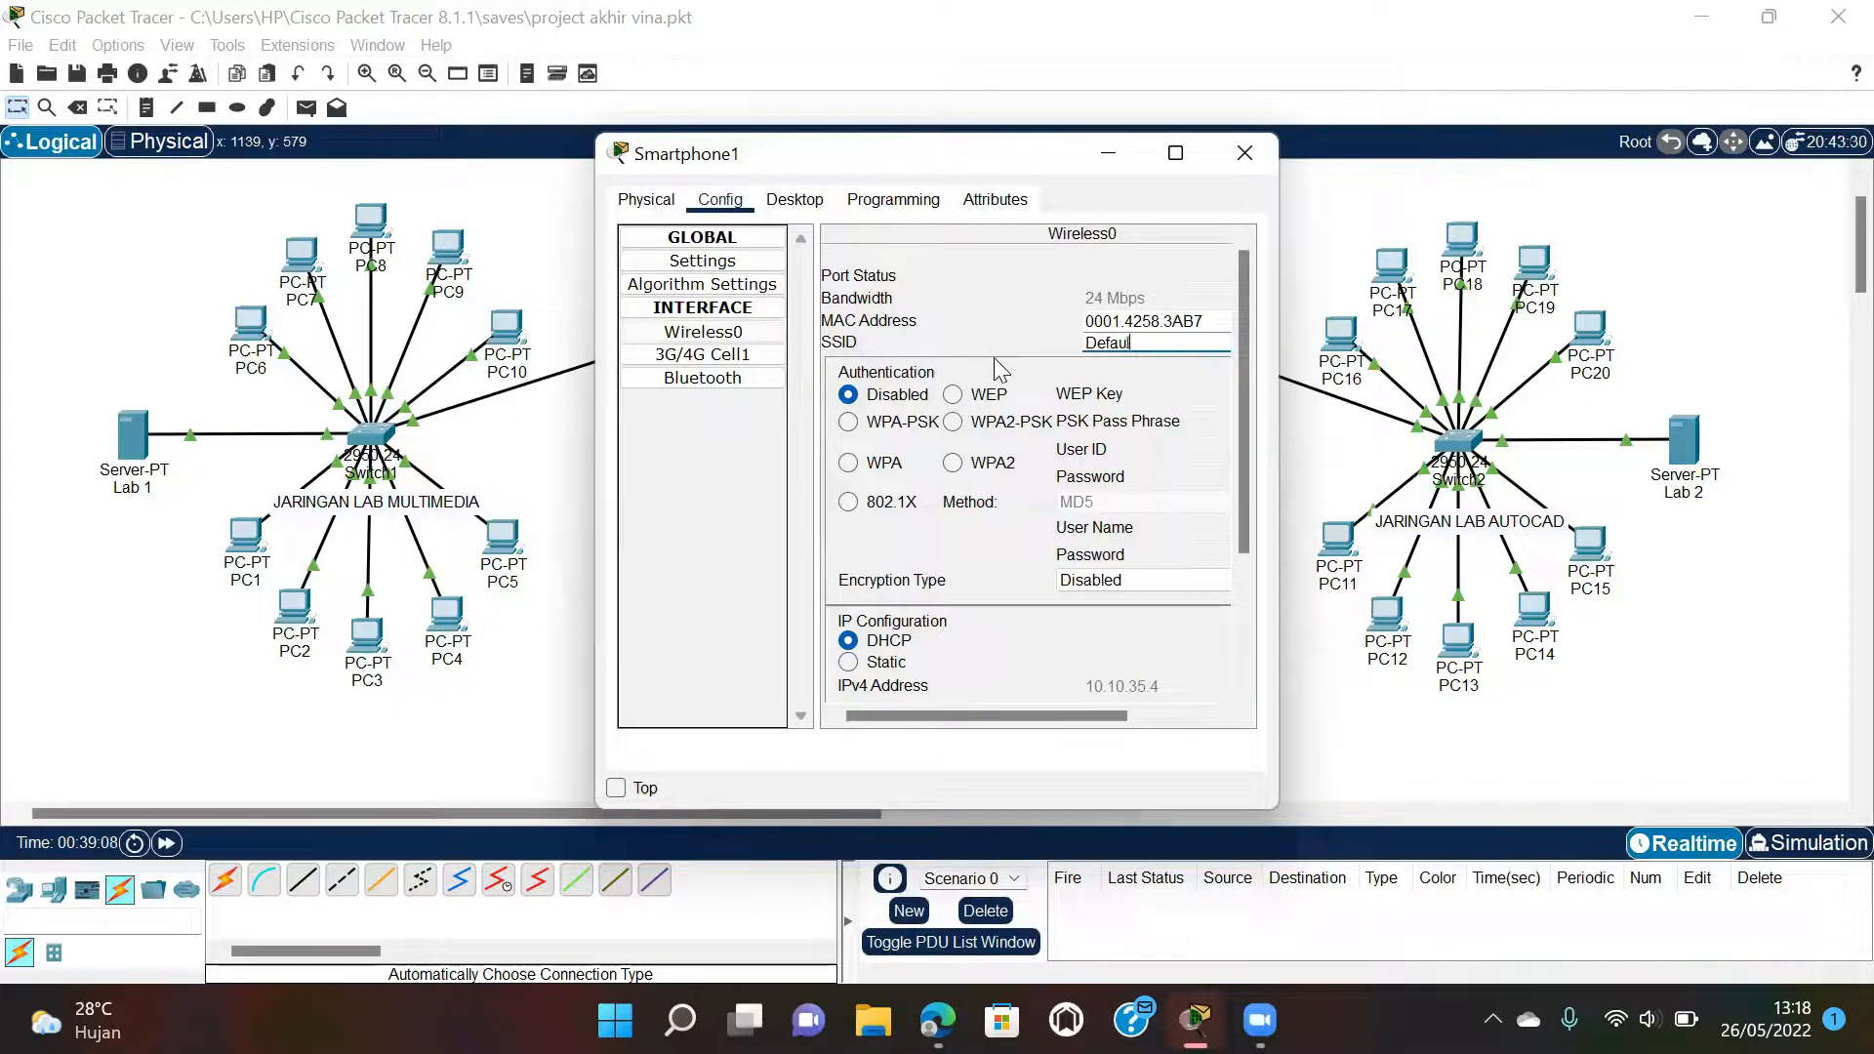
{"action": "type", "text": "Wifi VA"}
{"action": "left_click", "coordinate": [1002, 422]}
{"action": "type", "text": "12345678"}
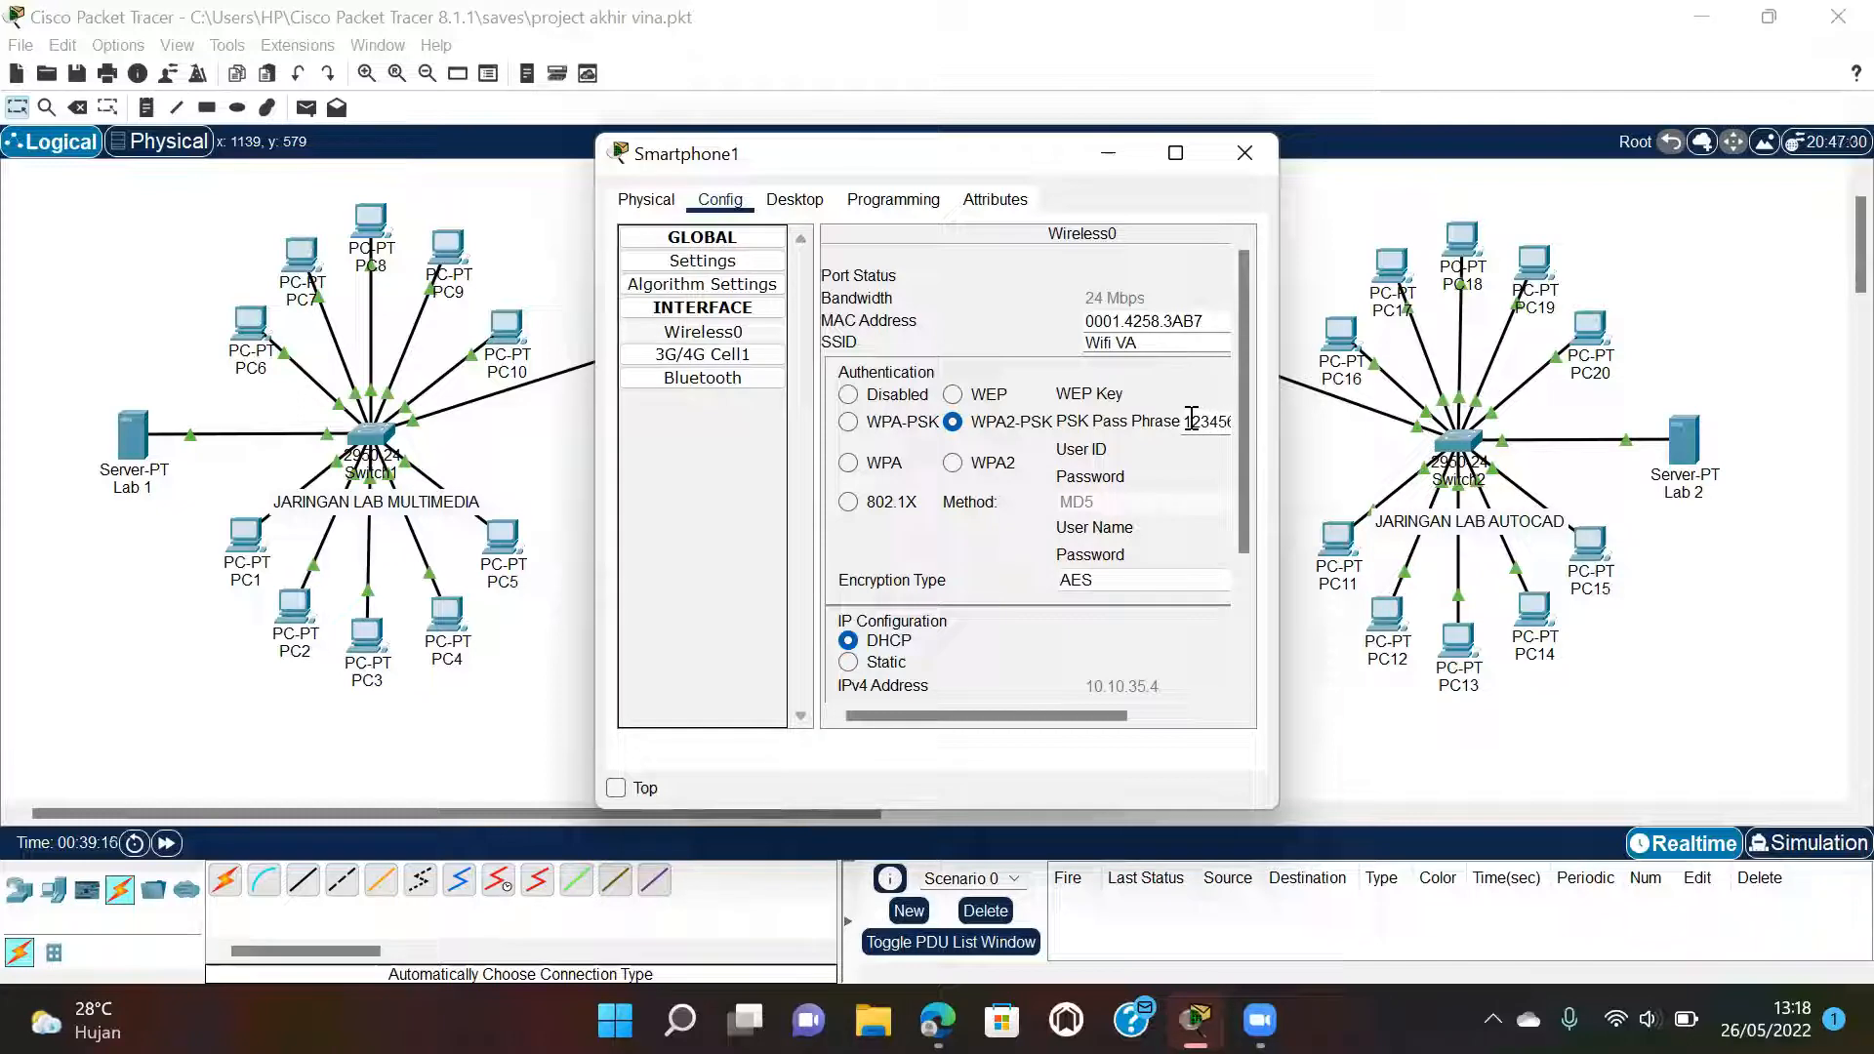
{"action": "left_click", "coordinate": [1240, 155]}
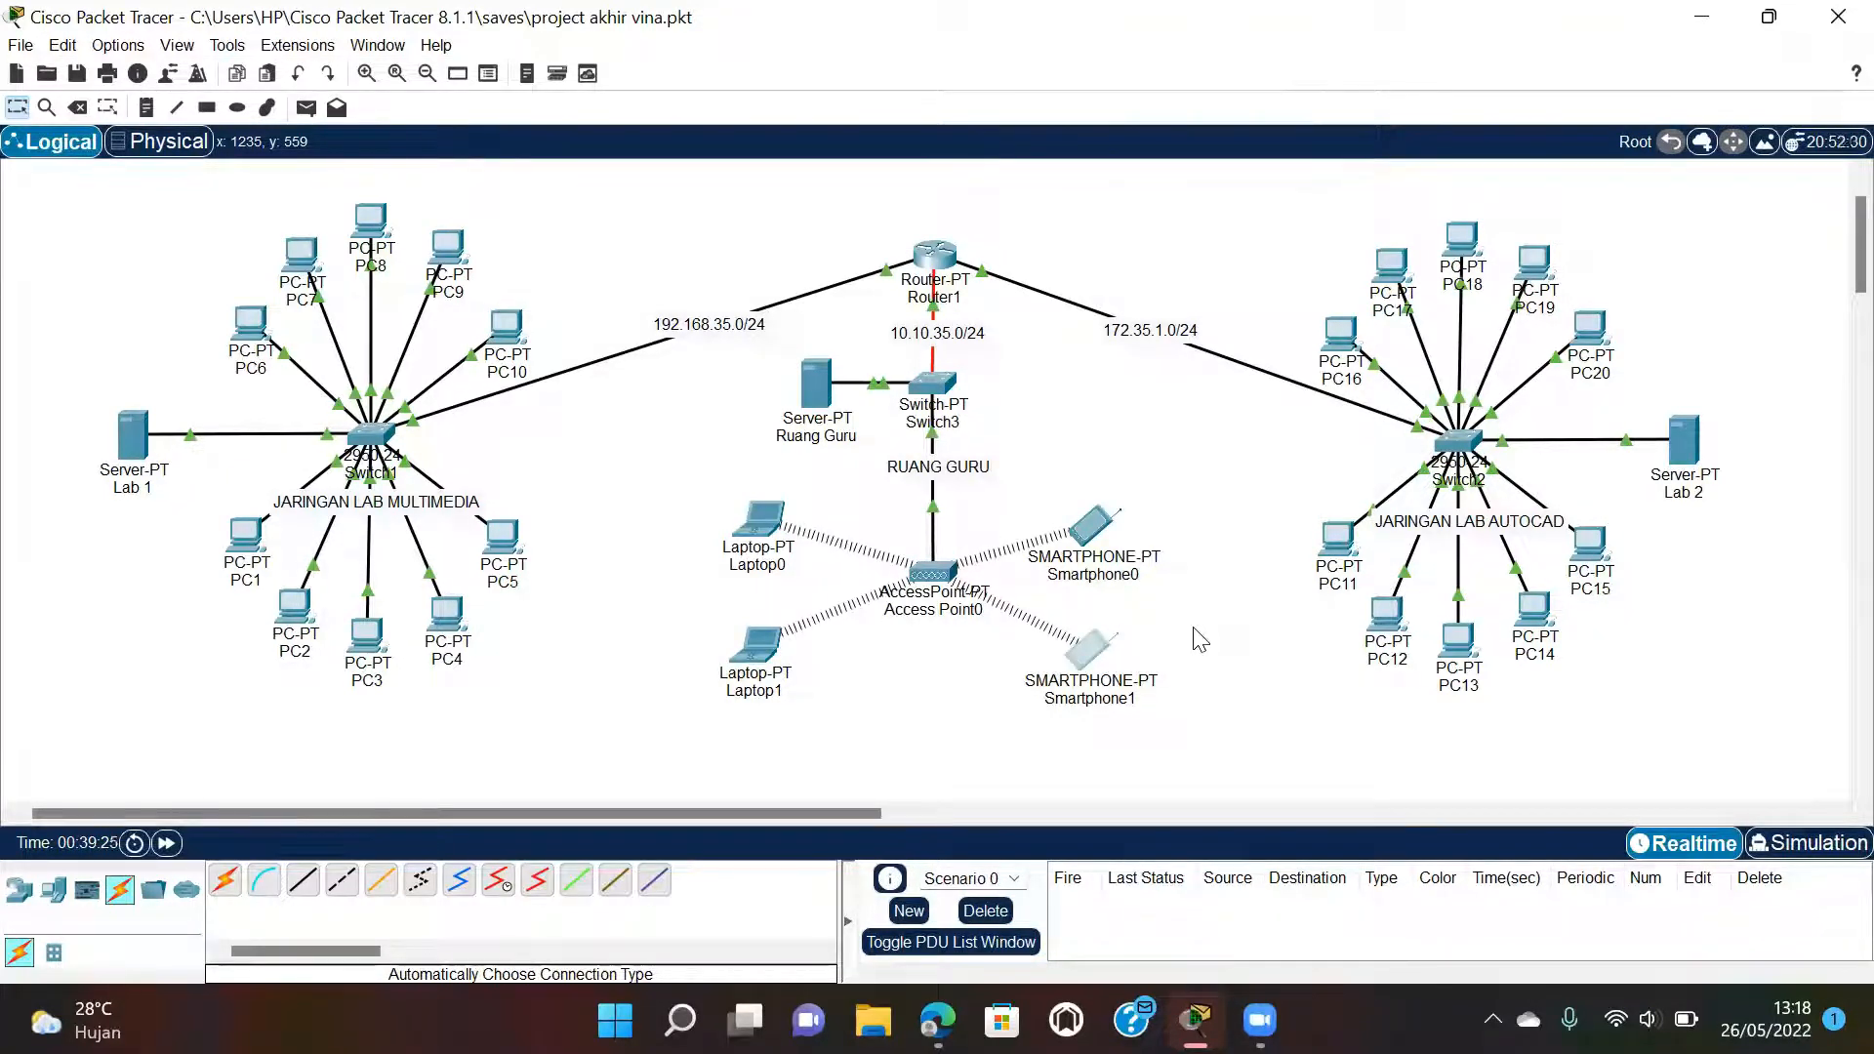
Bring up the PDF's step 11 ping checklist, e.g. PC 1 to PC3 and Smartphone1 to PC 7.
{"action": "left_click", "coordinate": [937, 1019]}
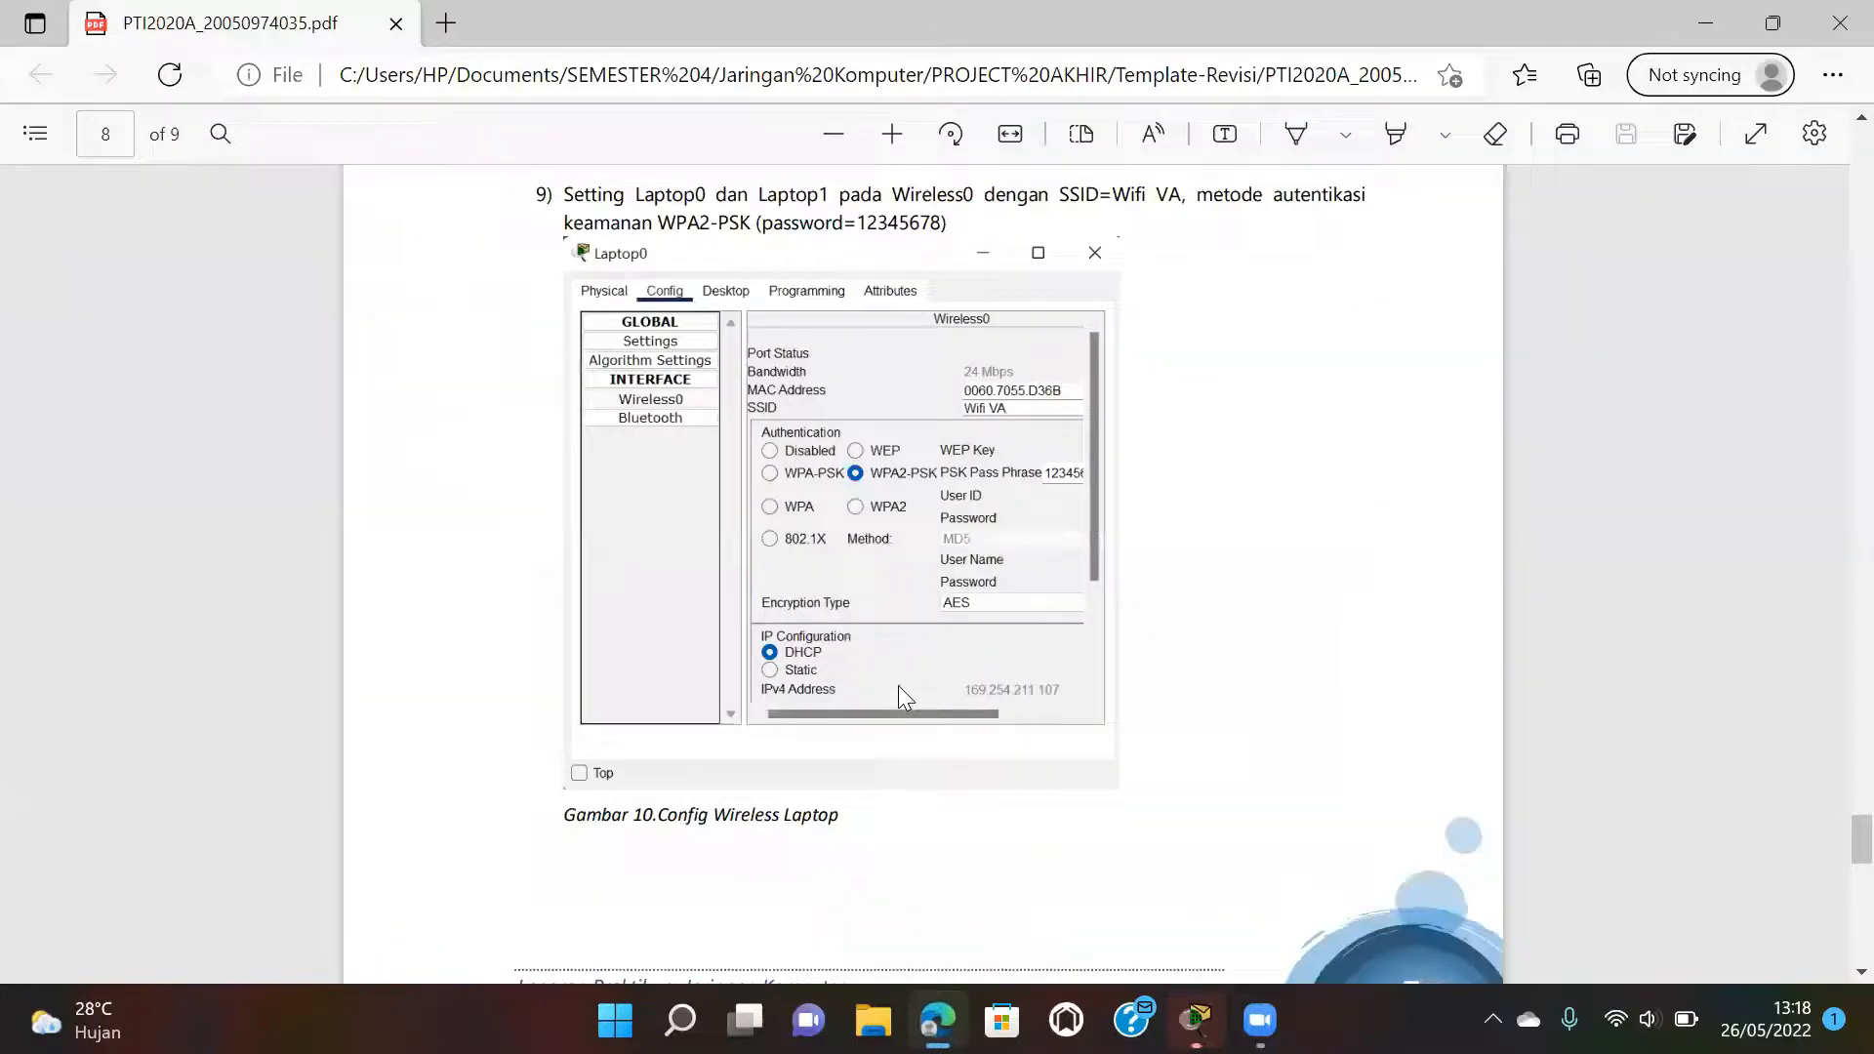
{"action": "scroll", "coordinate": [888, 684], "scroll_direction": "down", "scroll_amount": 10}
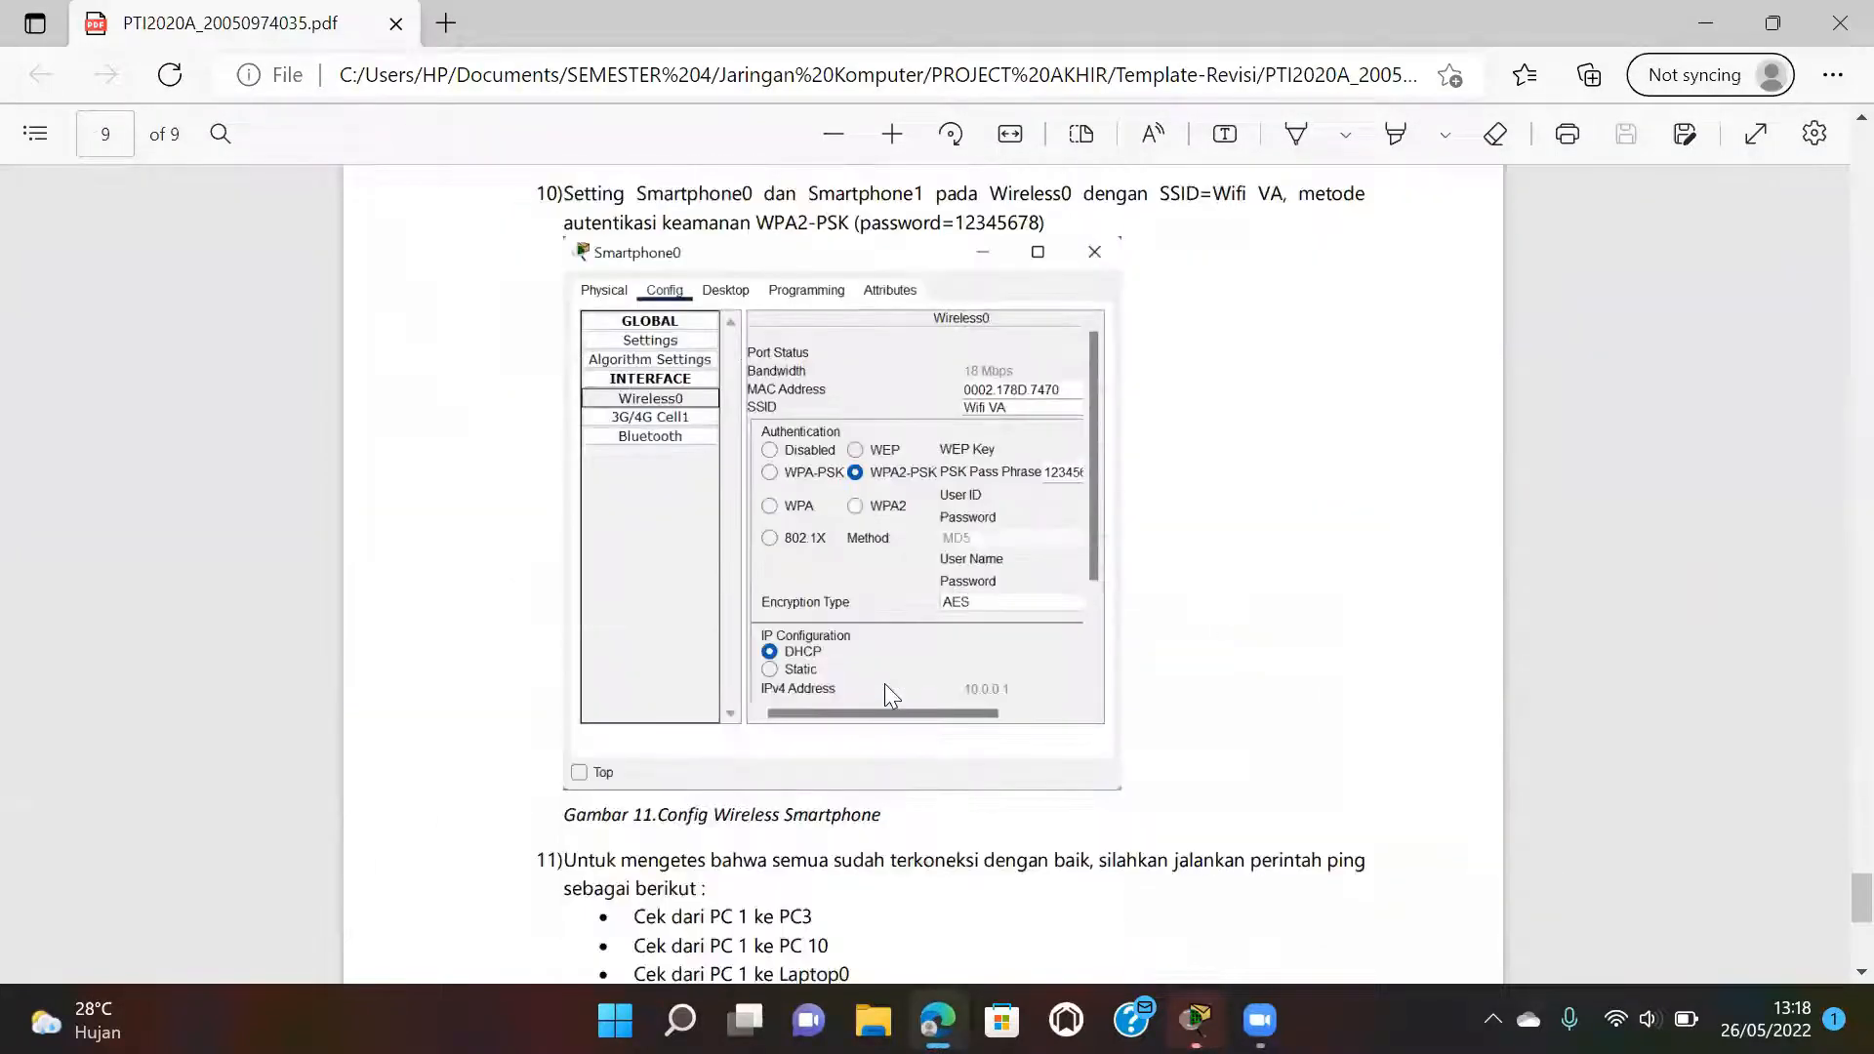
{"action": "scroll", "coordinate": [884, 683], "scroll_direction": "down", "scroll_amount": 5}
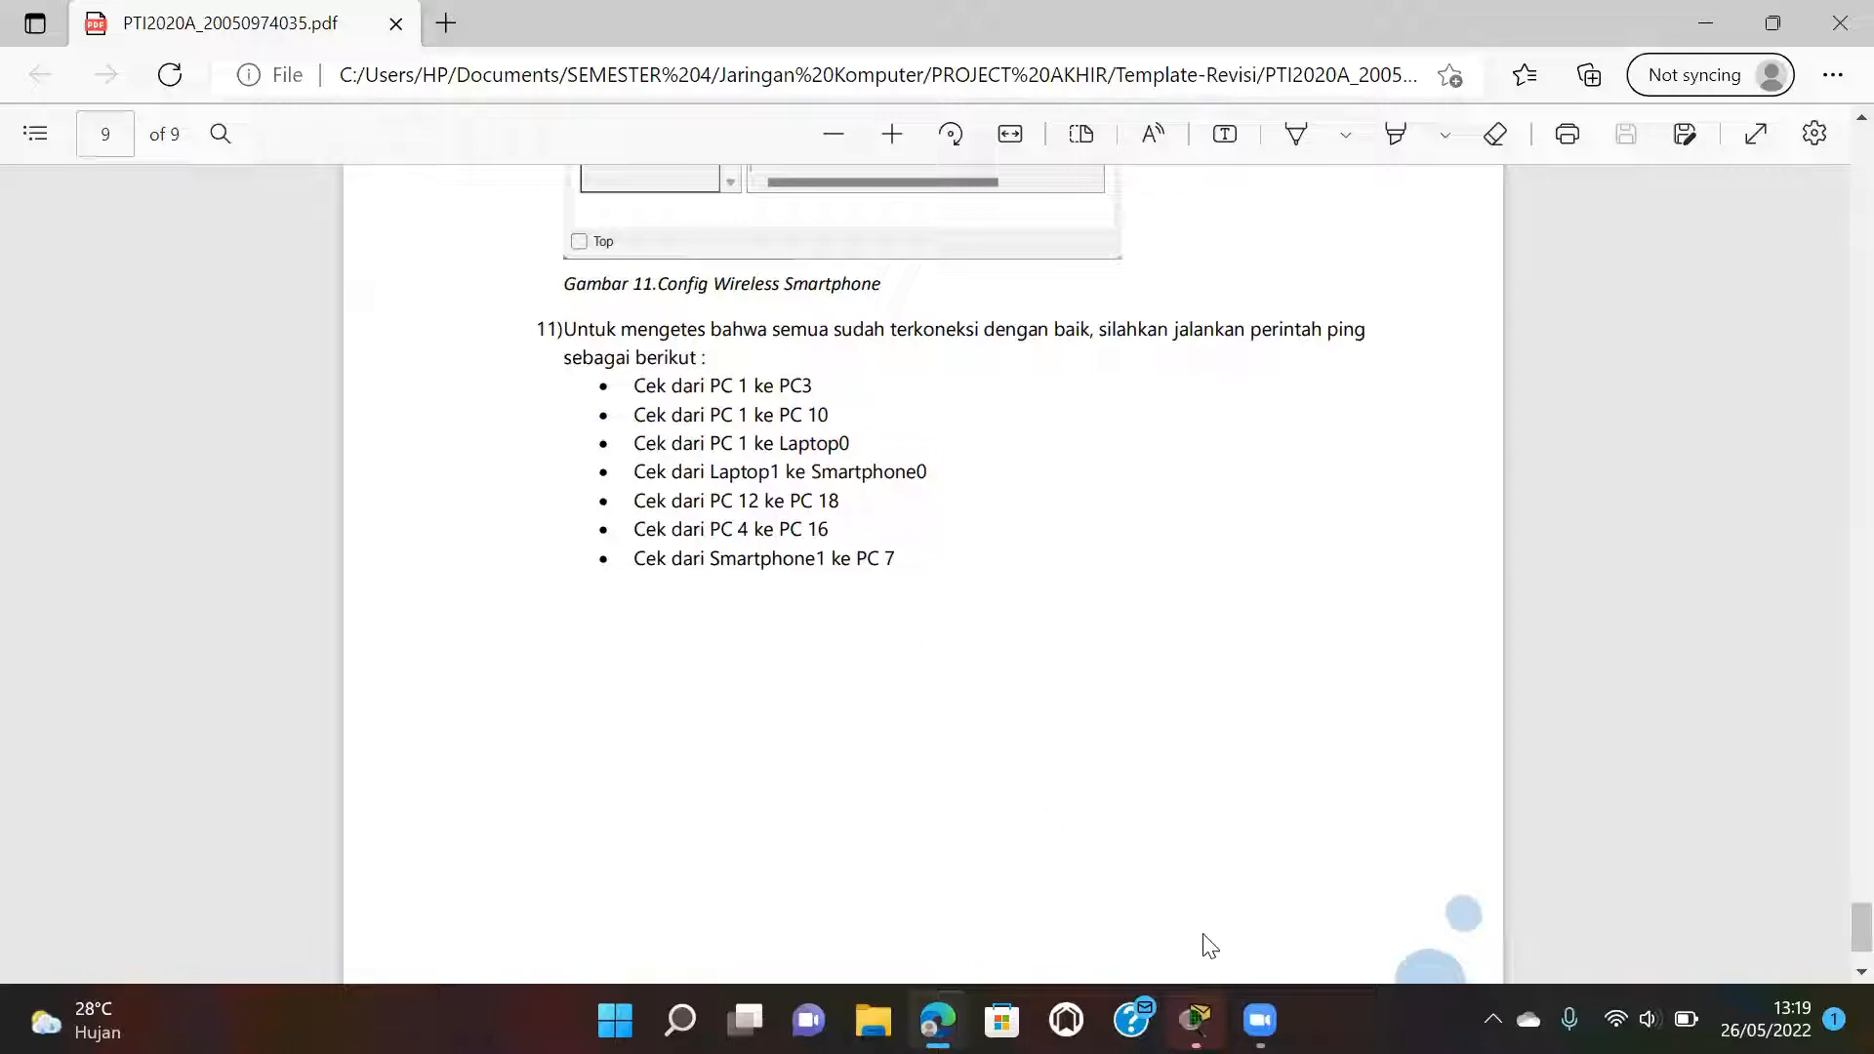
Switch from the PDF's ping checklist back to the Packet Tracer lab topology.
{"action": "mouse_move", "coordinate": [1197, 1019]}
{"action": "left_click", "coordinate": [1150, 852]}
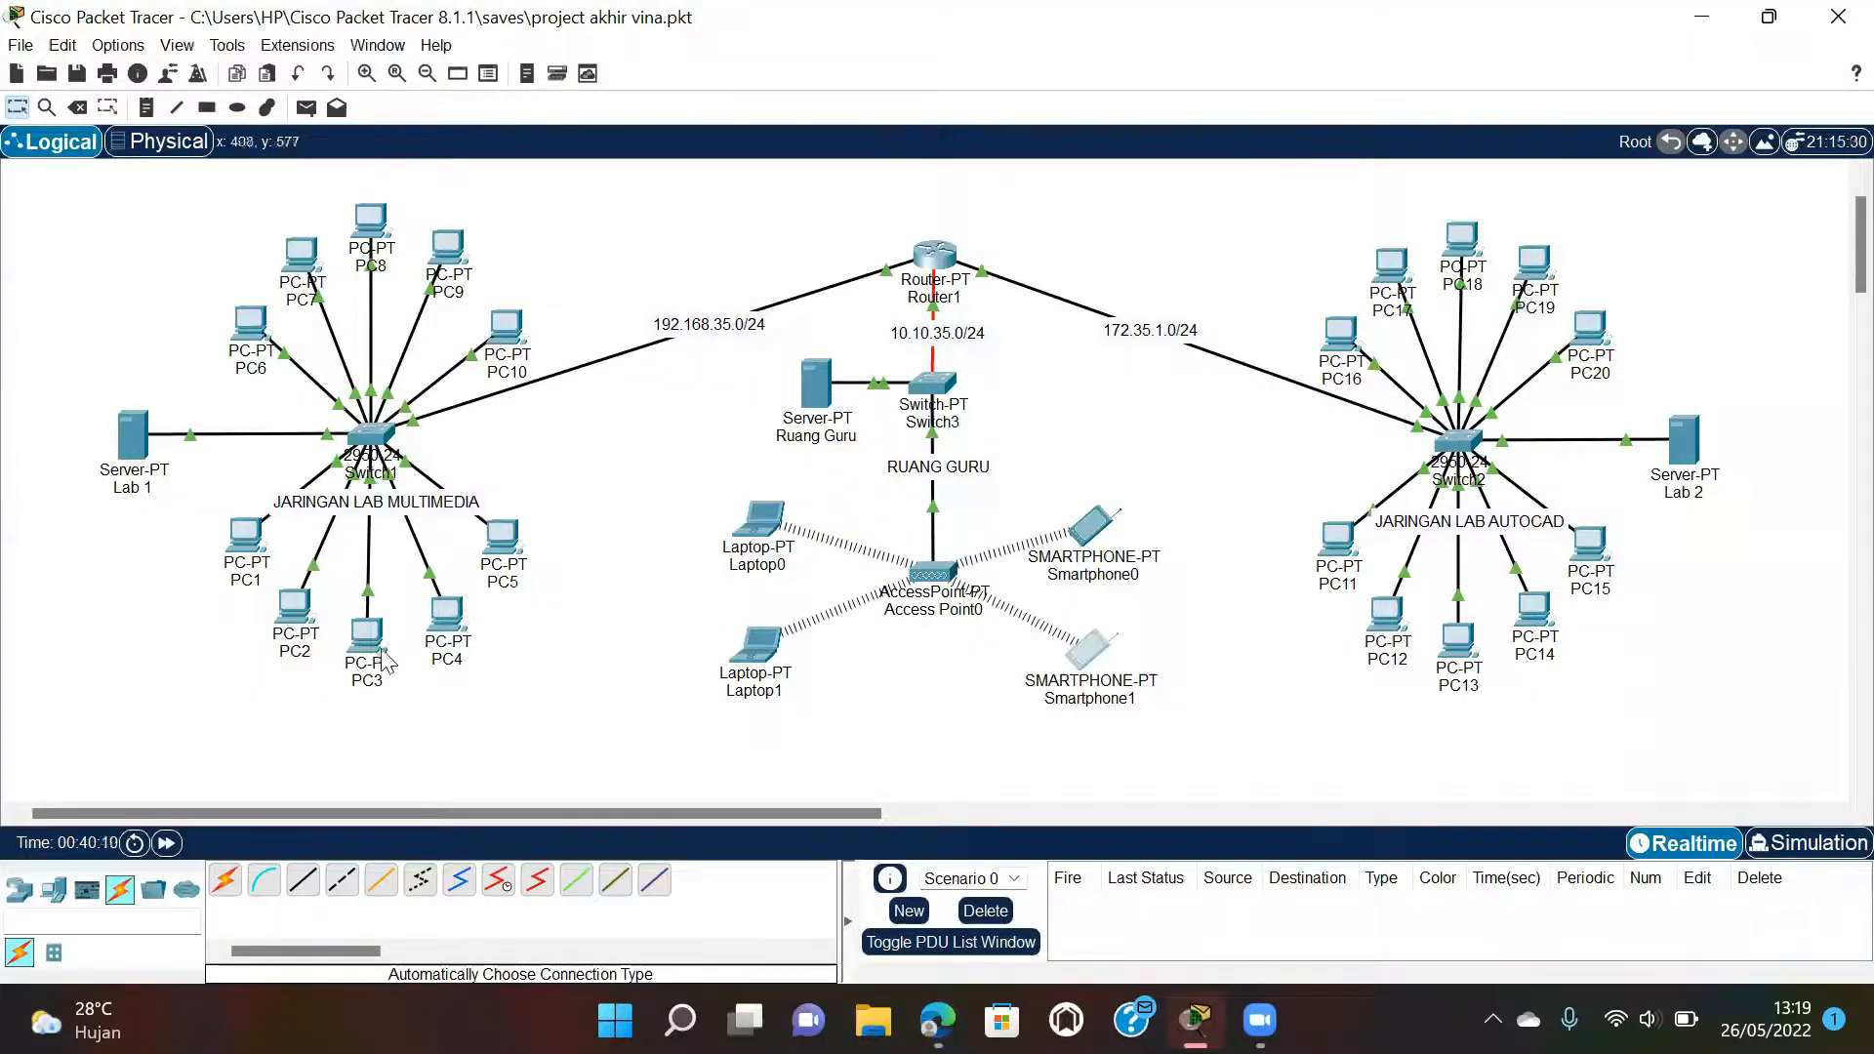
Ping 192.168.35.12 from PC1's command prompt, getting 4 of 4 replies, then close PC1.
{"action": "mouse_move", "coordinate": [375, 654]}
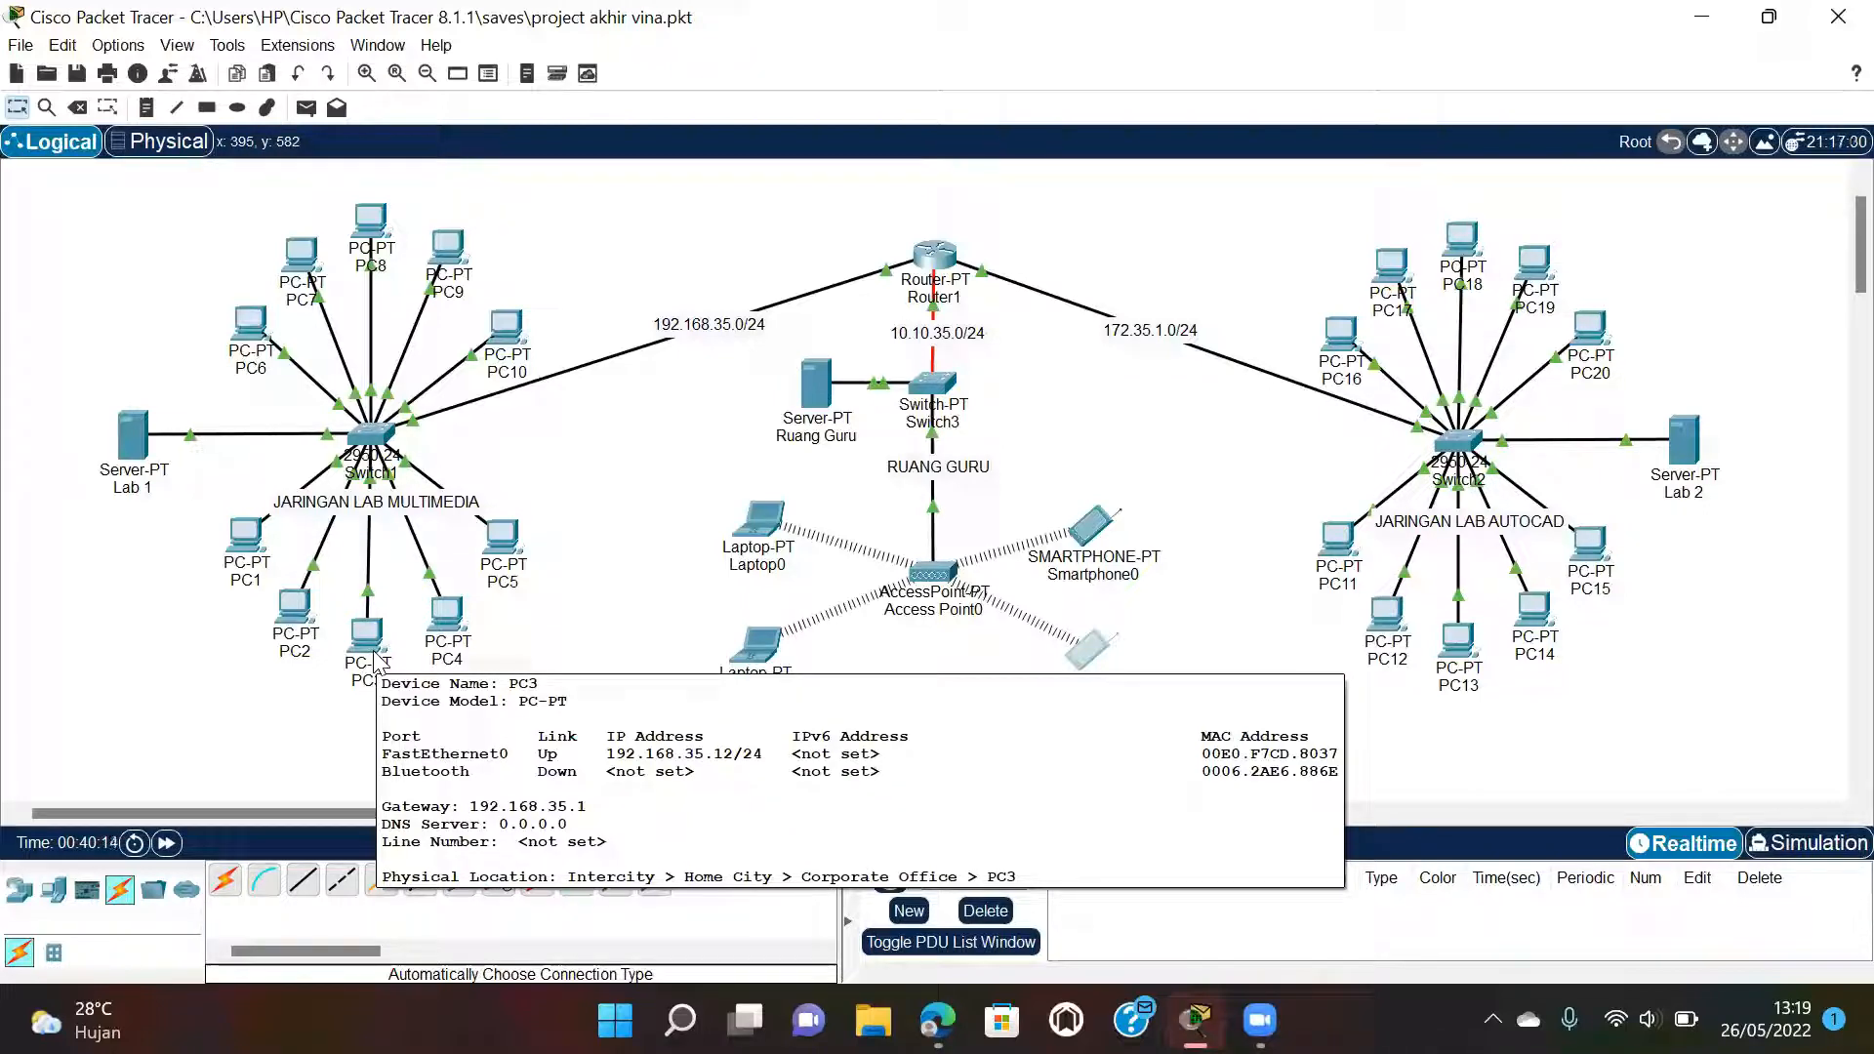
{"action": "left_click", "coordinate": [256, 546]}
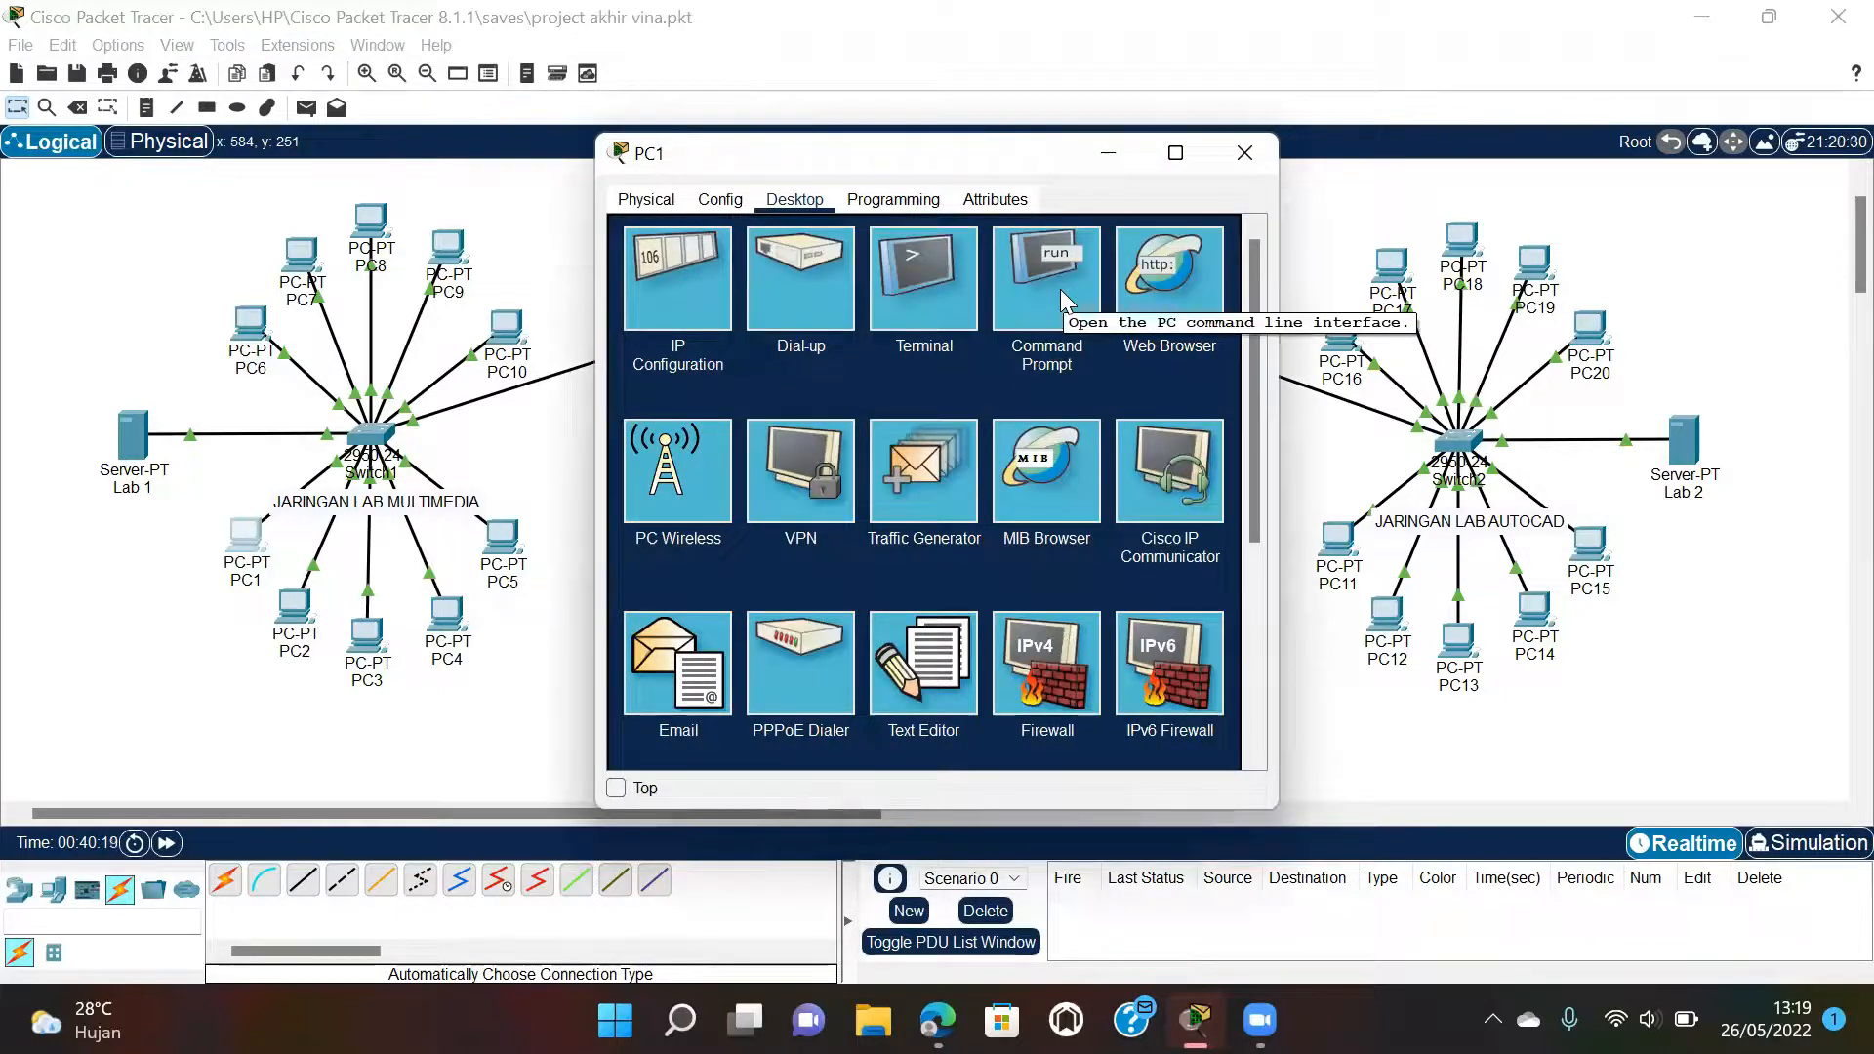
{"action": "left_click", "coordinate": [1060, 289]}
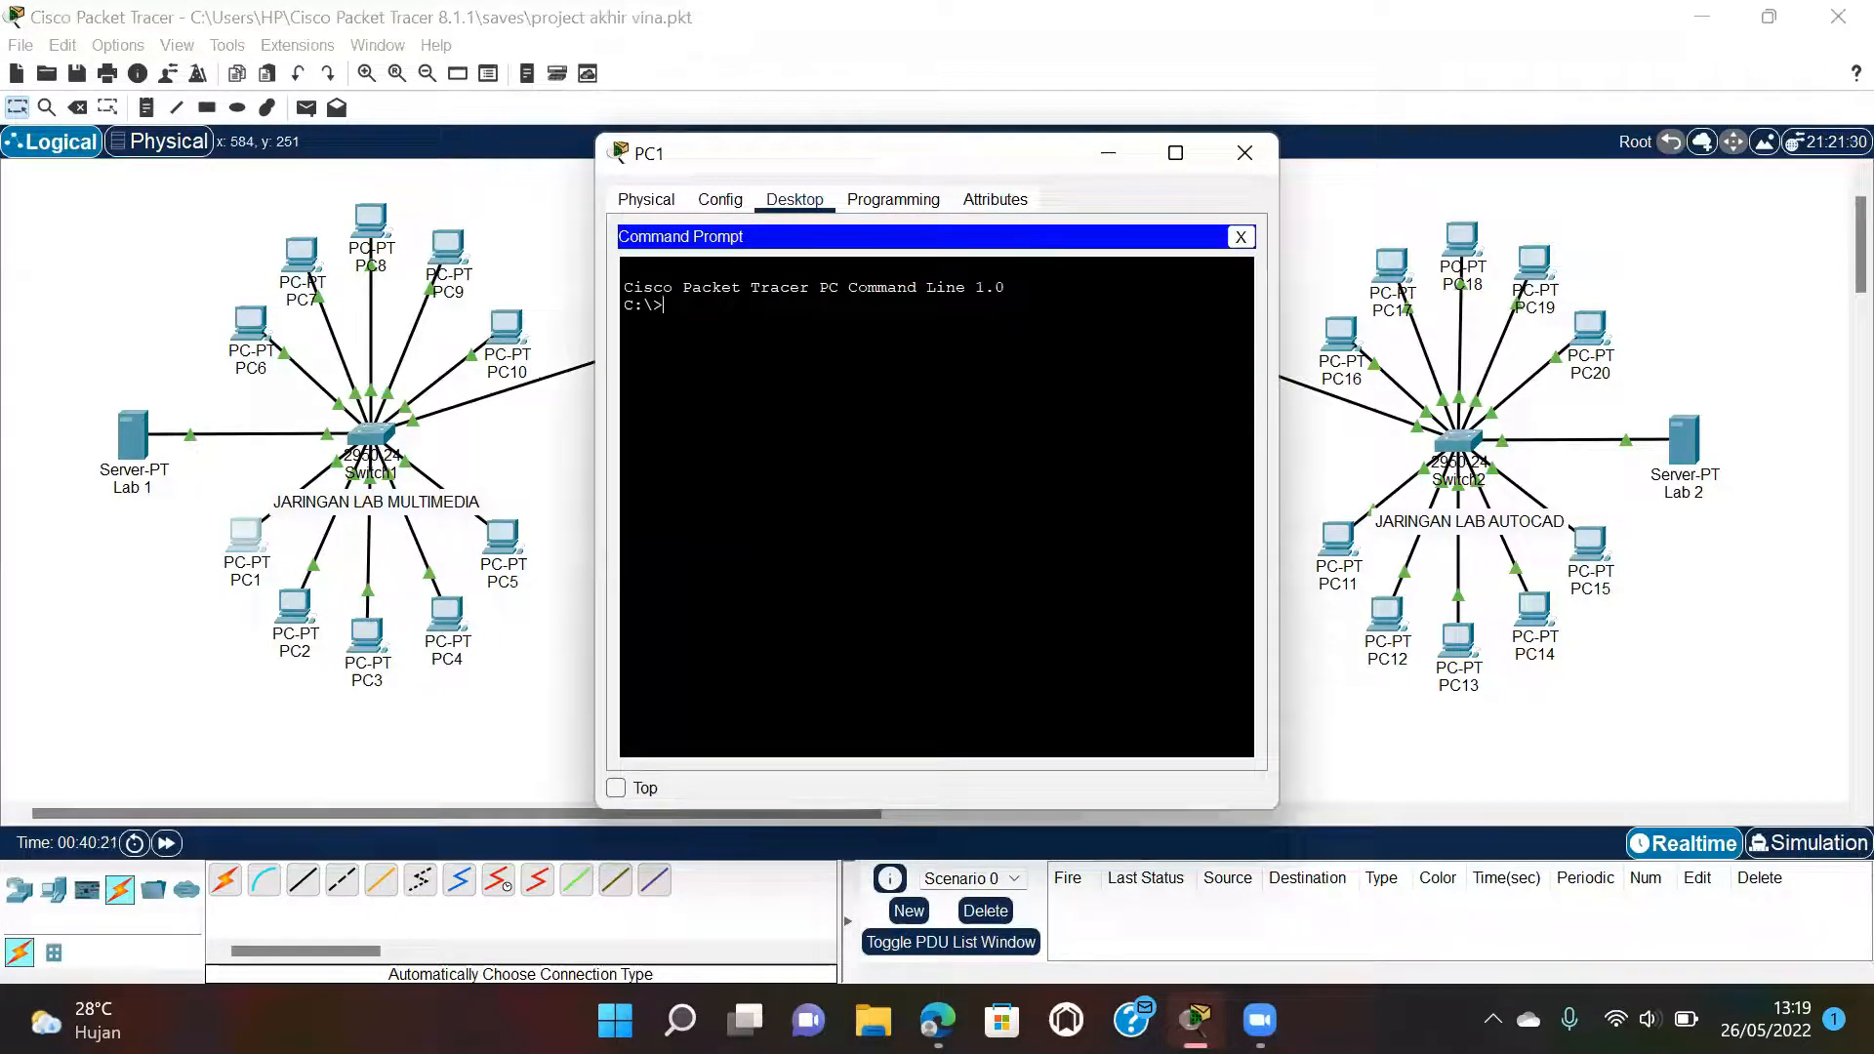
{"action": "type", "text": "ping"}
{"action": "type", "text": " 192"}
{"action": "type", "text": "."}
{"action": "type", "text": "168"}
{"action": "type", "text": ".35.1"}
{"action": "type", "text": "1"}
{"action": "key", "text": "Return"}
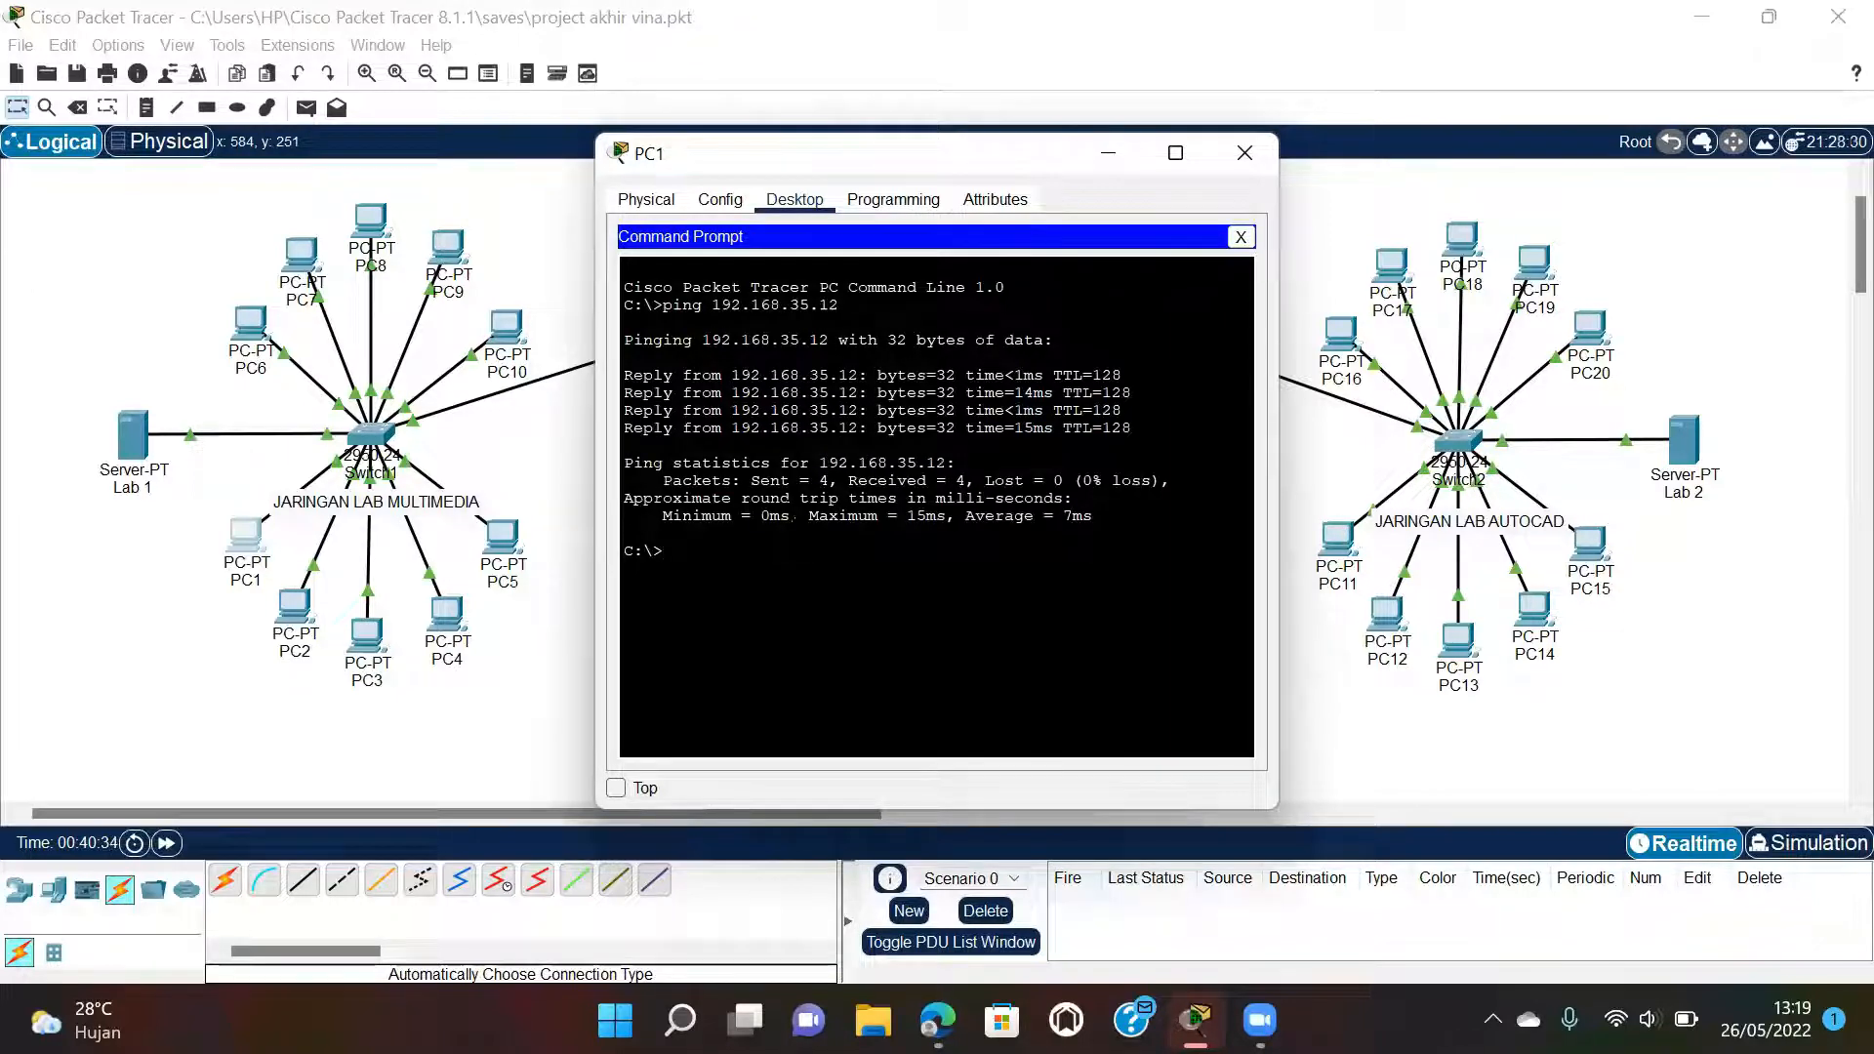
{"action": "left_click", "coordinate": [1244, 153]}
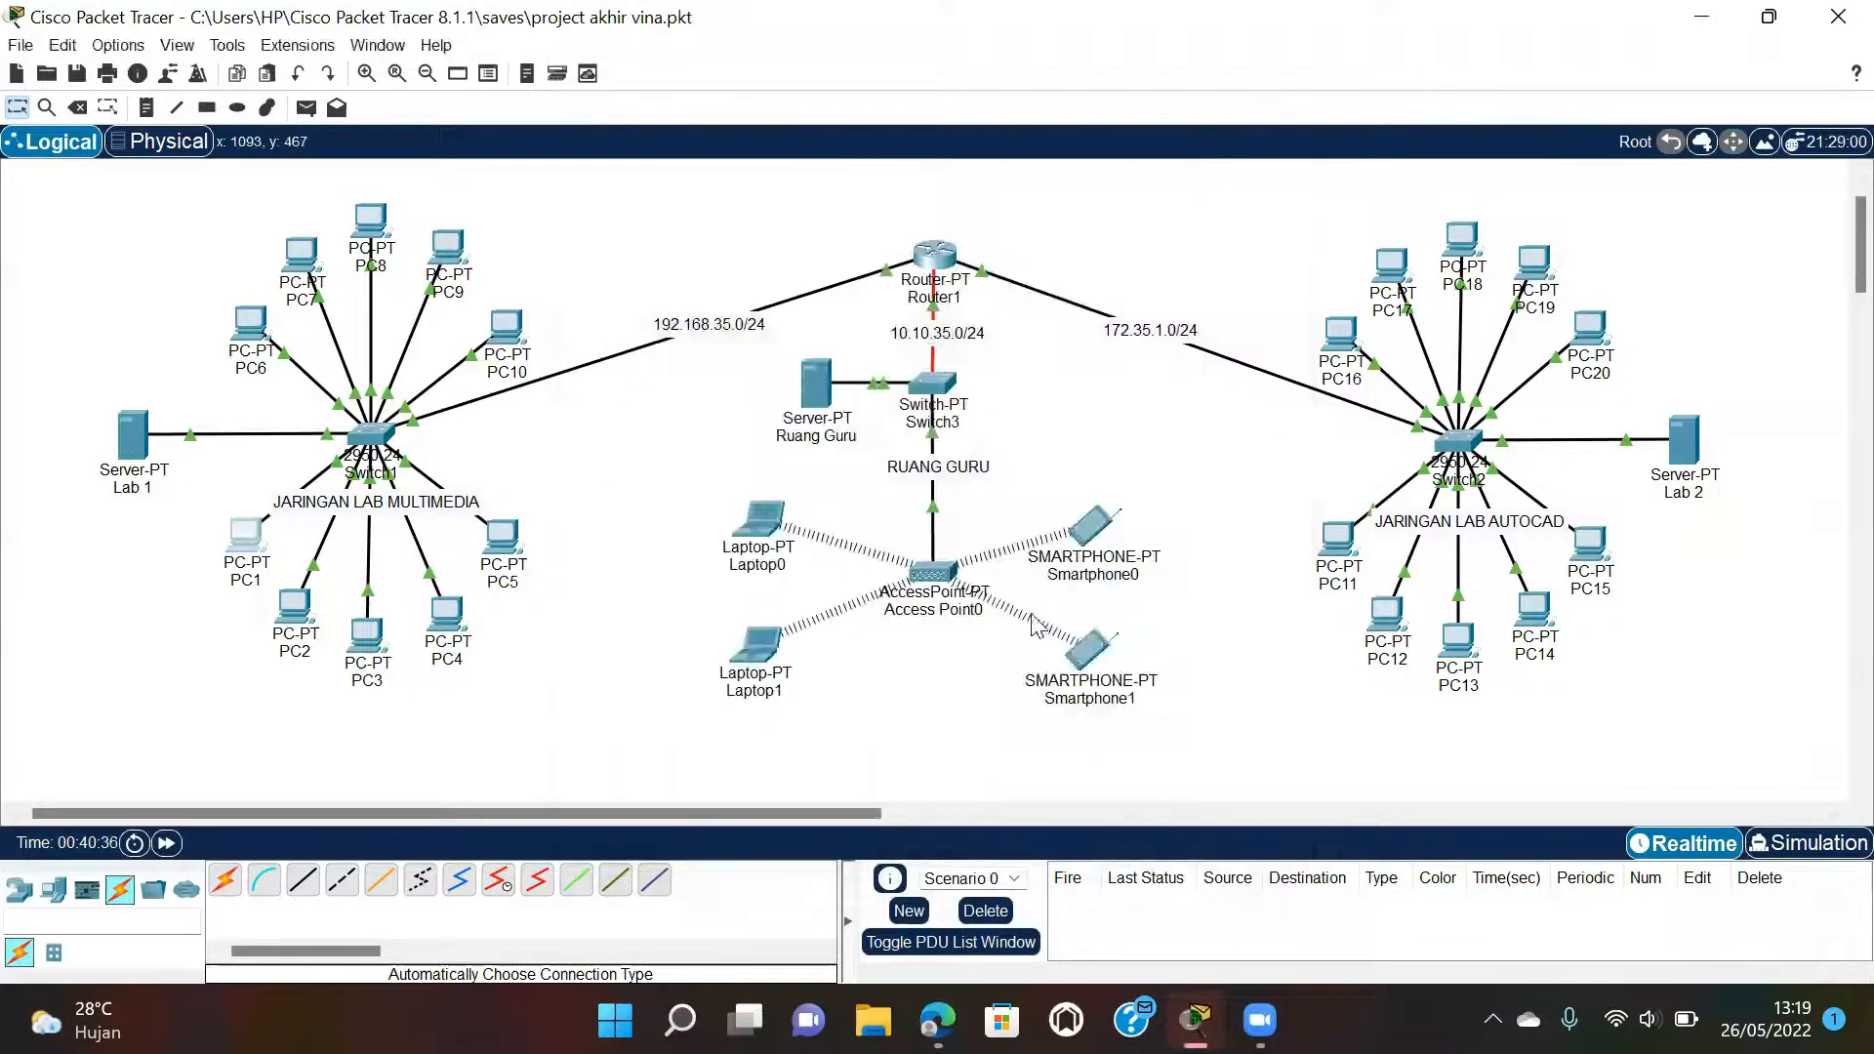
Check the lab PDF's ping list, then return to the Packet Tracer network.
{"action": "mouse_move", "coordinate": [937, 1019]}
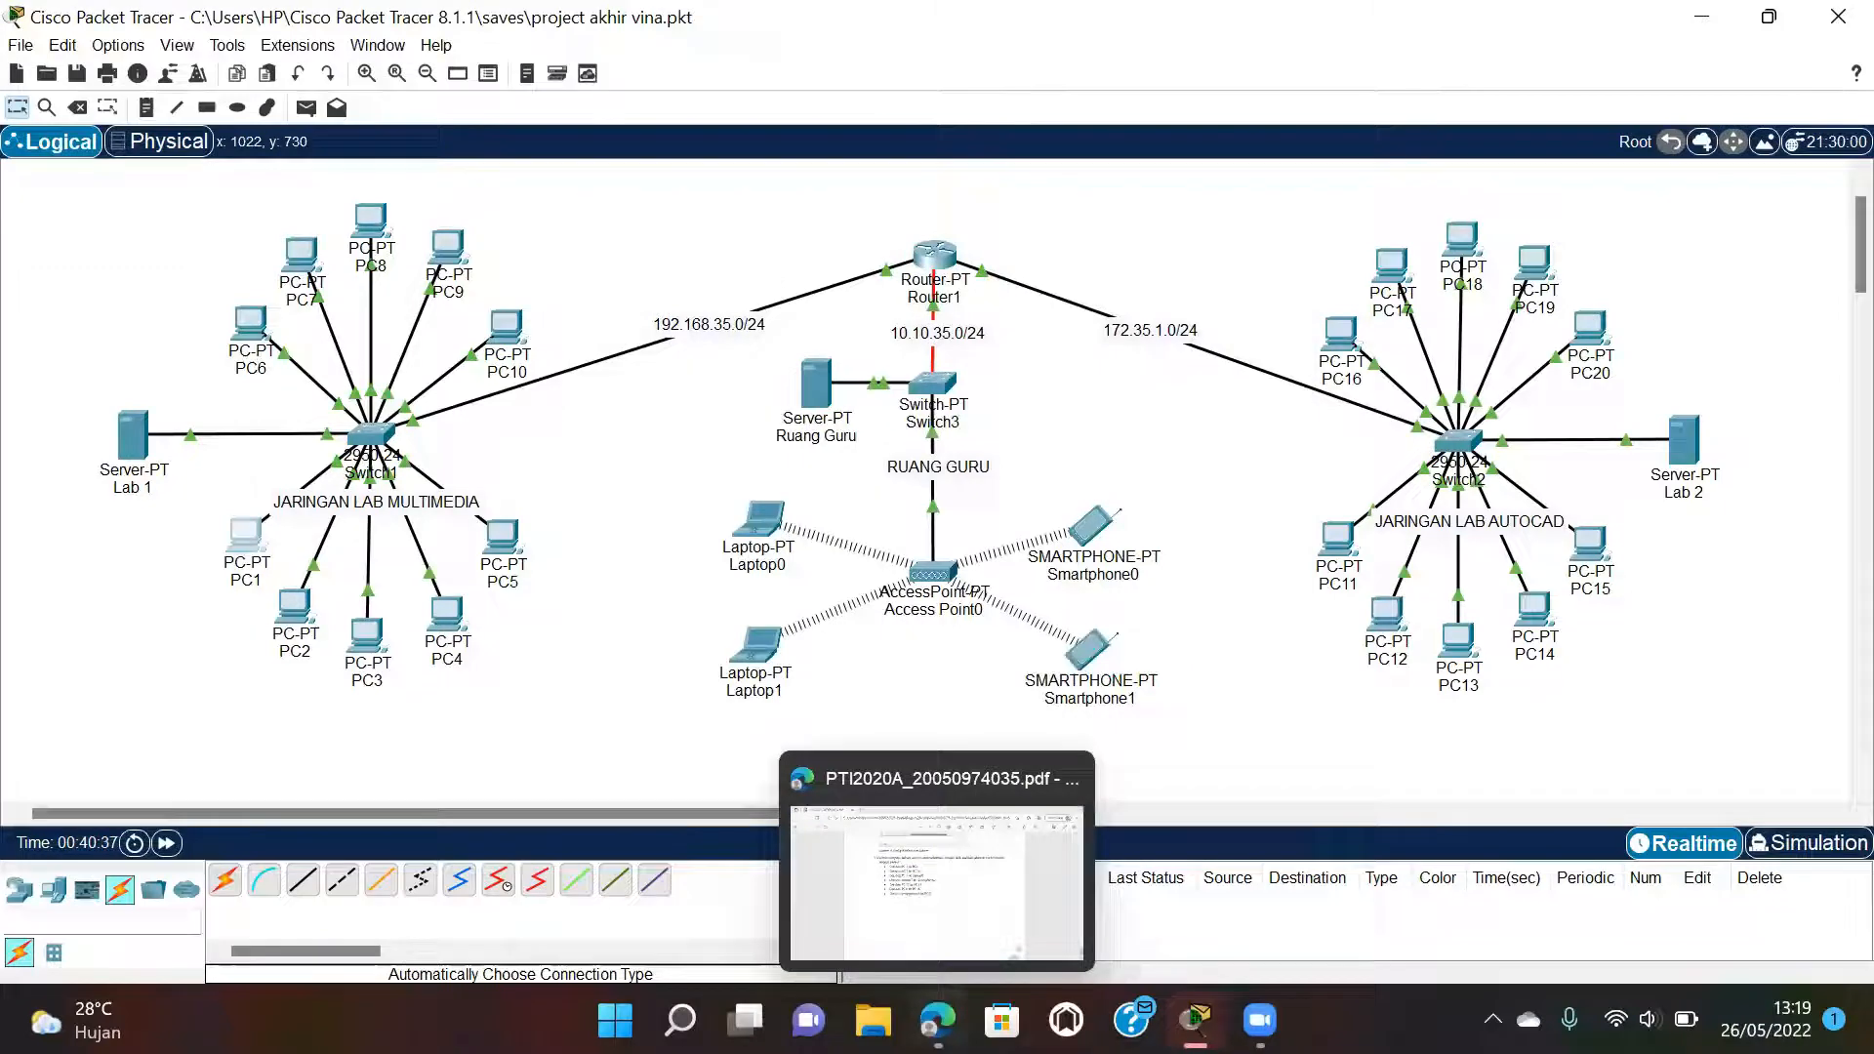
{"action": "left_click", "coordinate": [927, 896]}
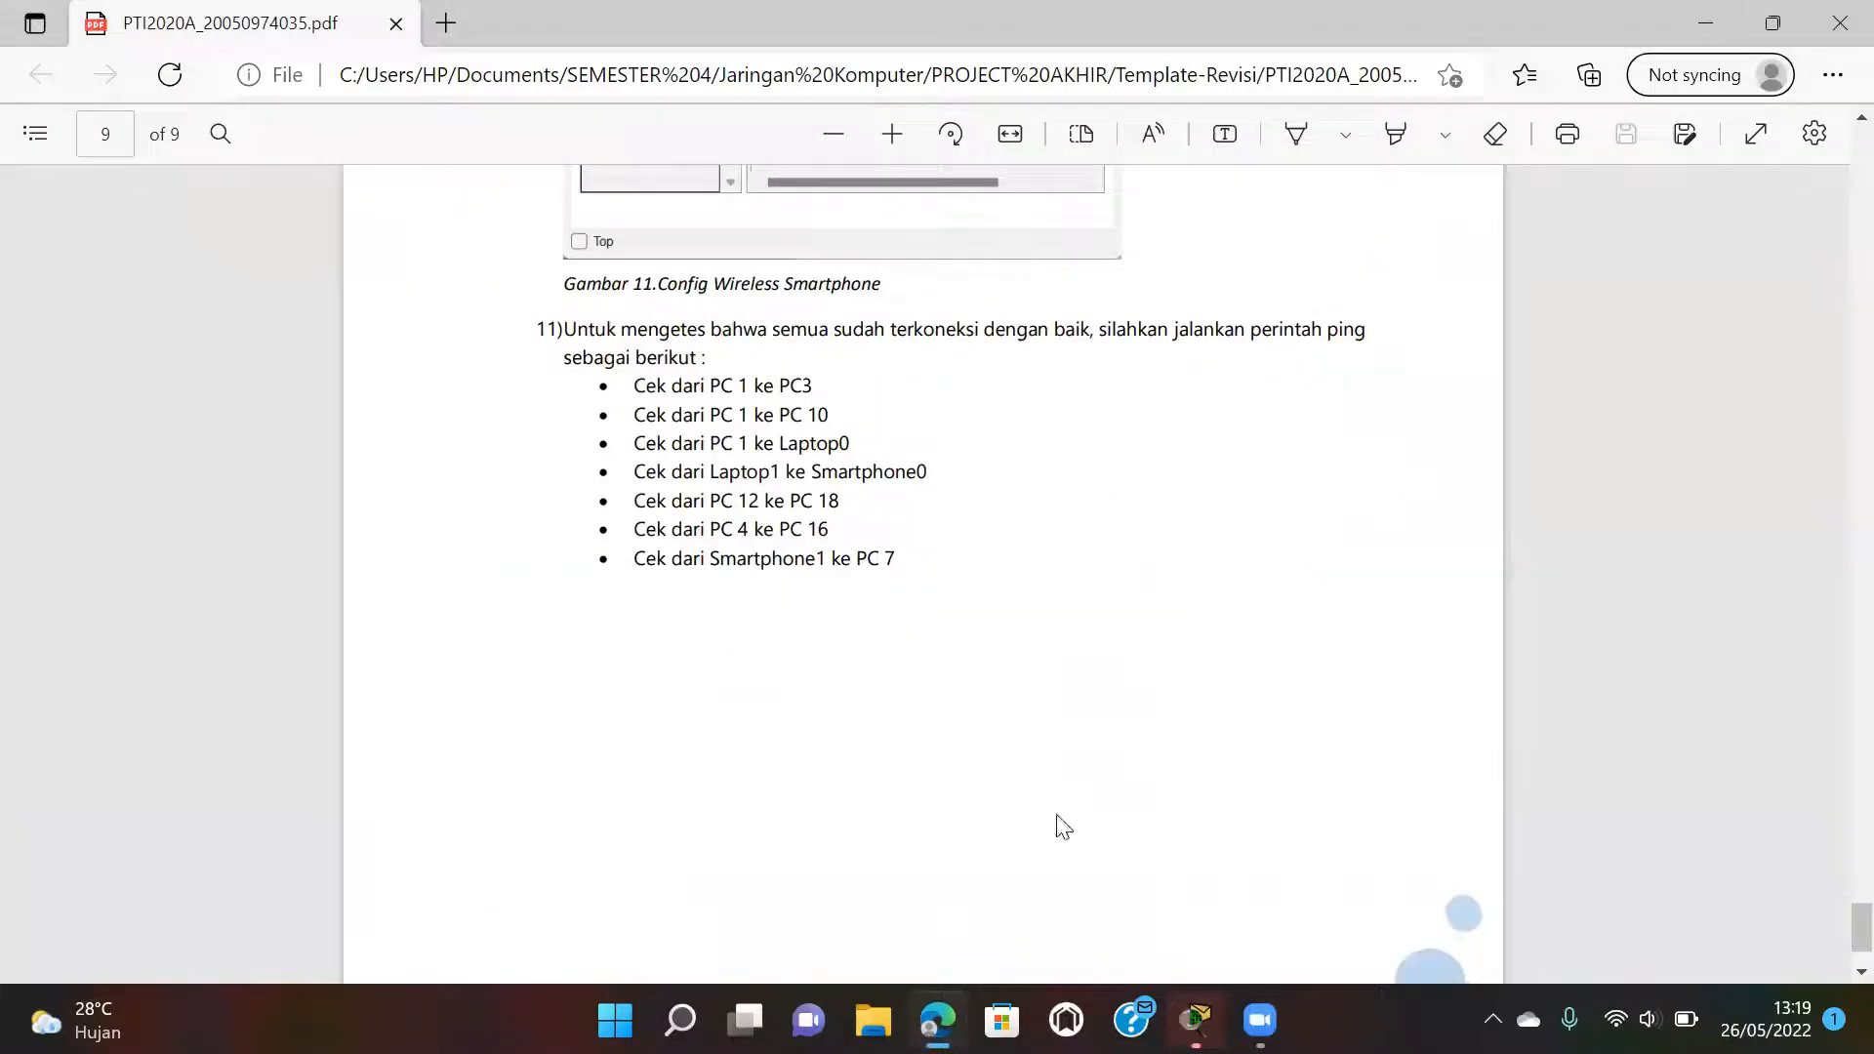
{"action": "mouse_move", "coordinate": [1196, 1020]}
{"action": "left_click", "coordinate": [1093, 840]}
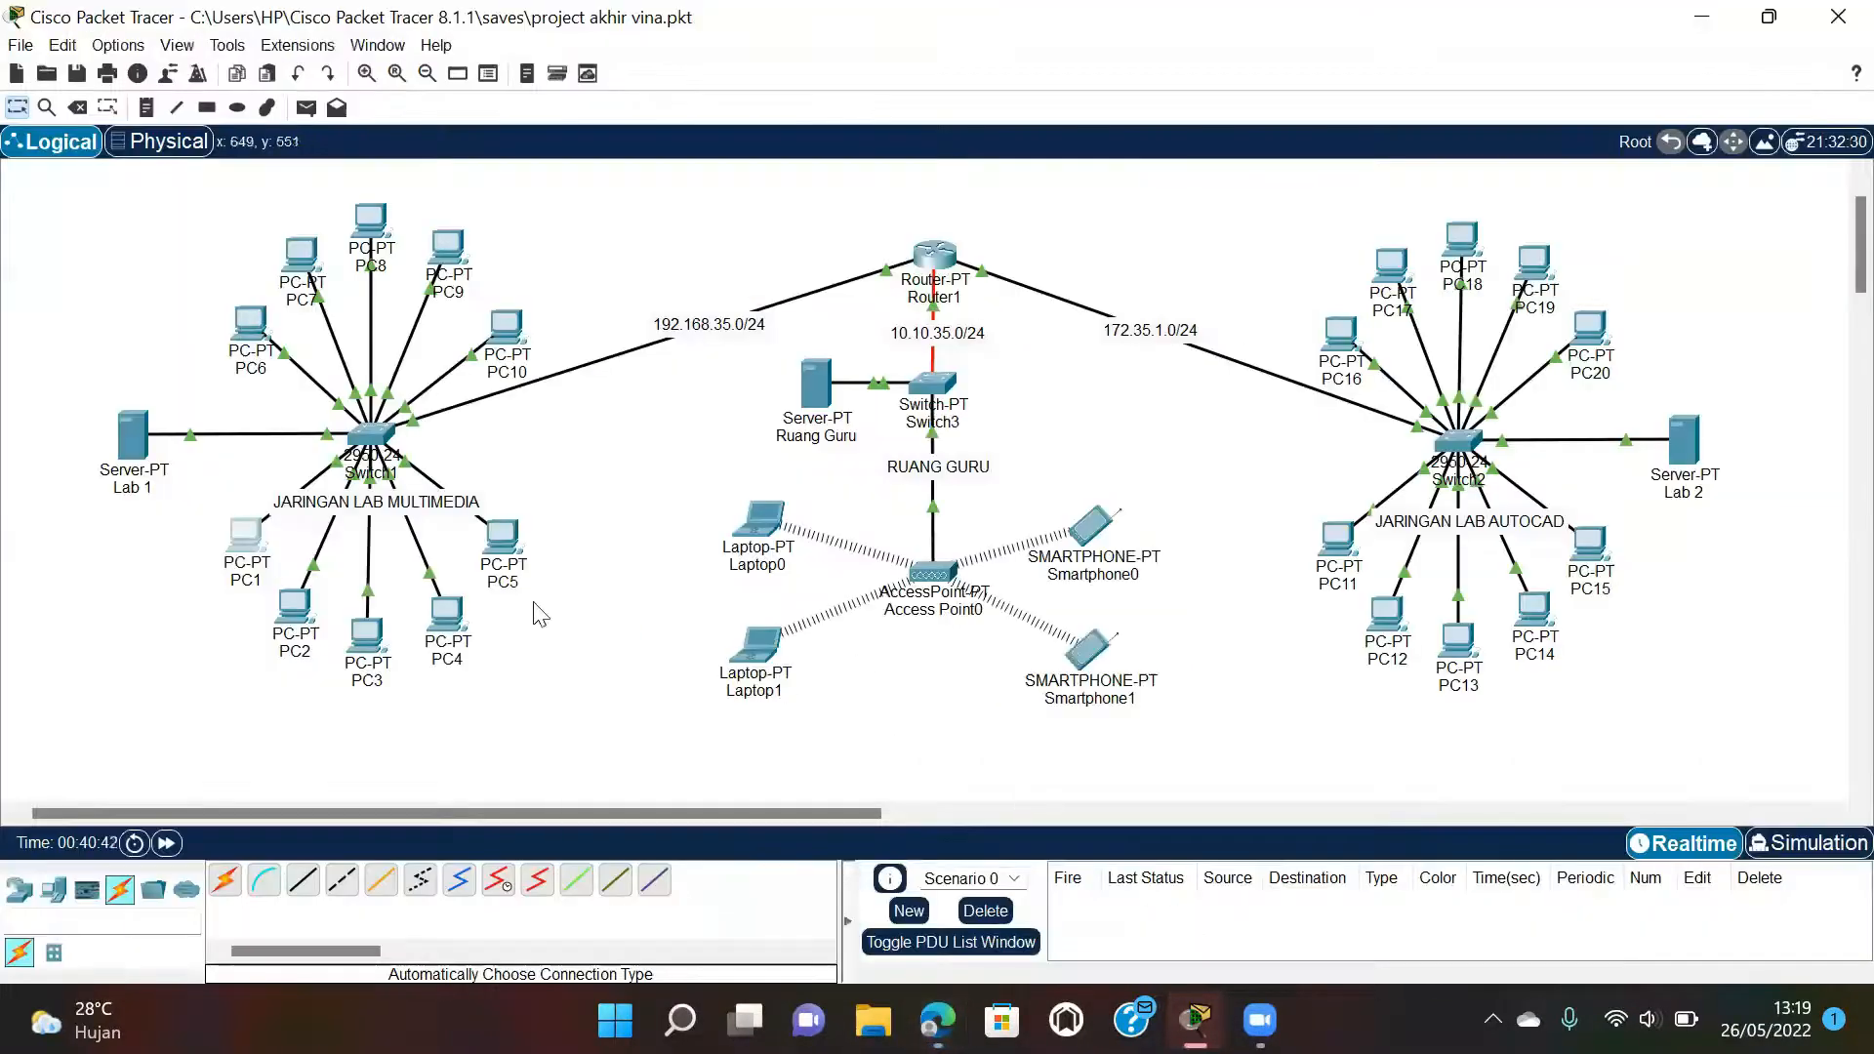
Ping 192.168.35.19 from PC1's command prompt with 0% loss, then close PC1.
{"action": "mouse_move", "coordinate": [517, 335]}
{"action": "left_click", "coordinate": [247, 539]}
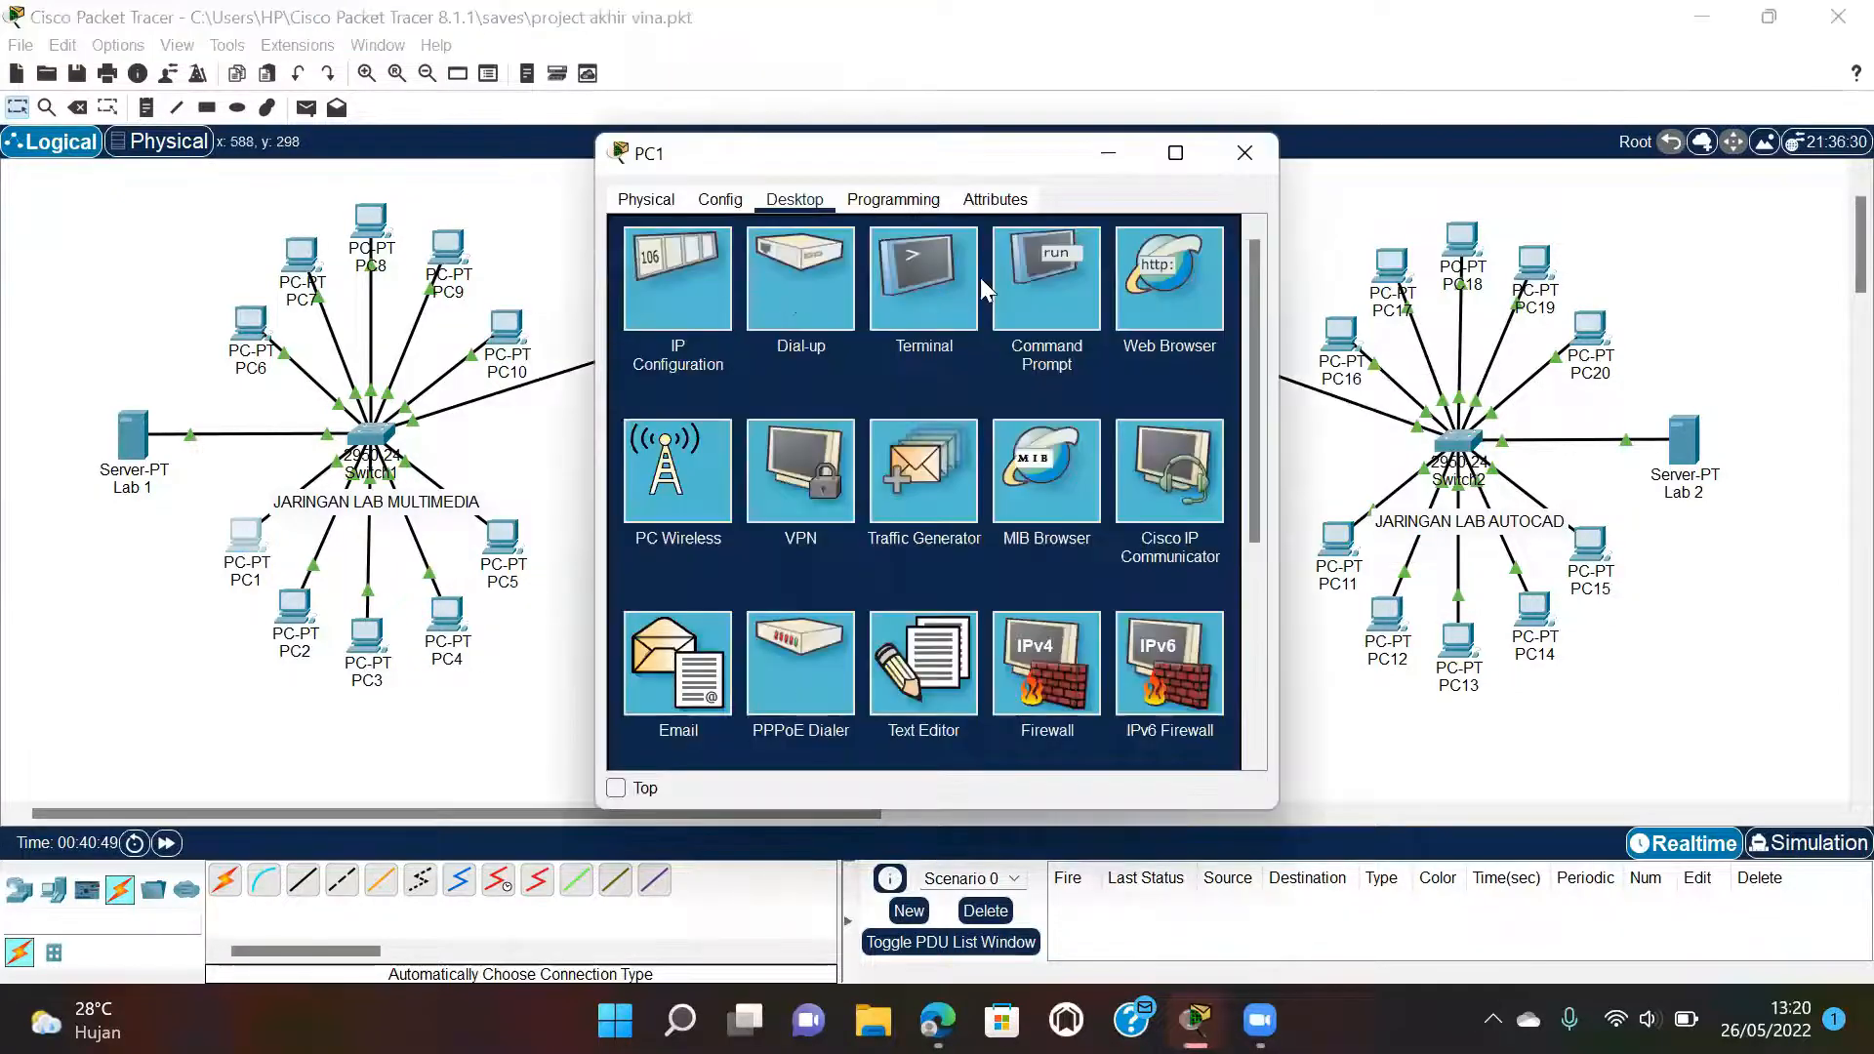
{"action": "left_click", "coordinate": [1042, 277]}
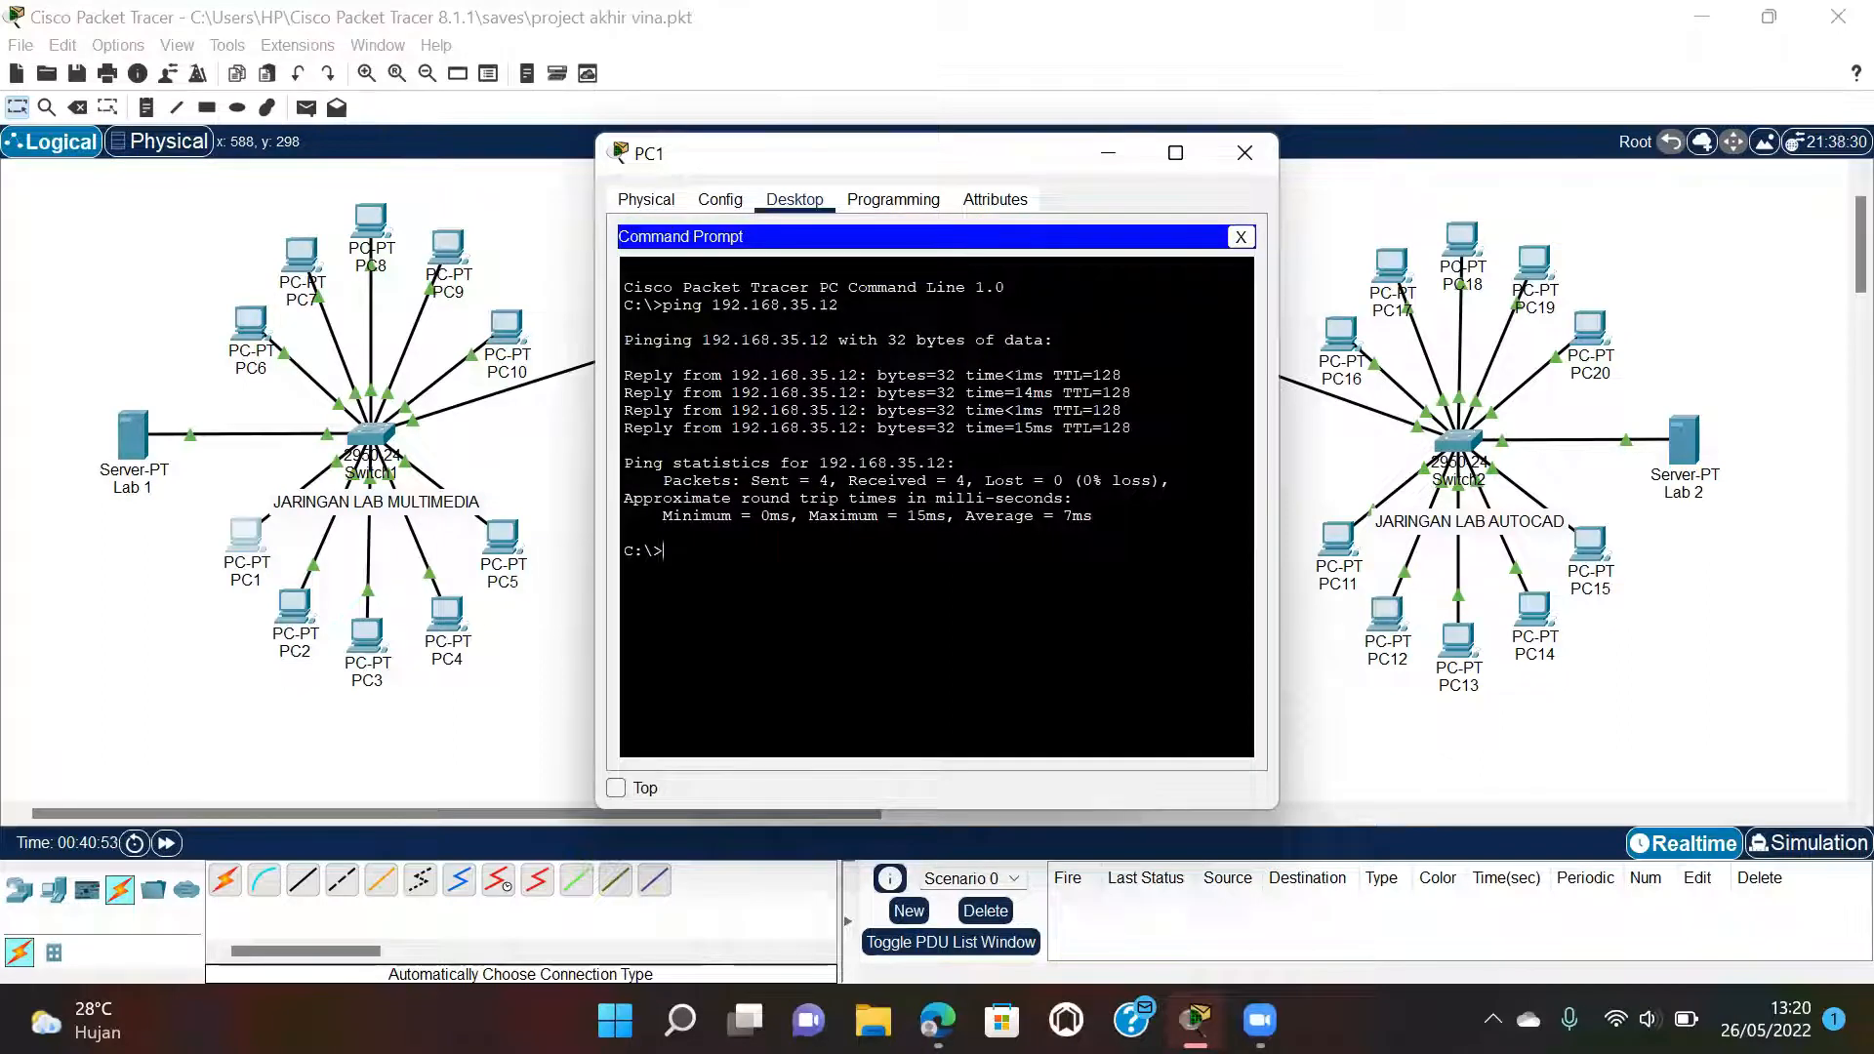
{"action": "type", "text": "ping 192.1"}
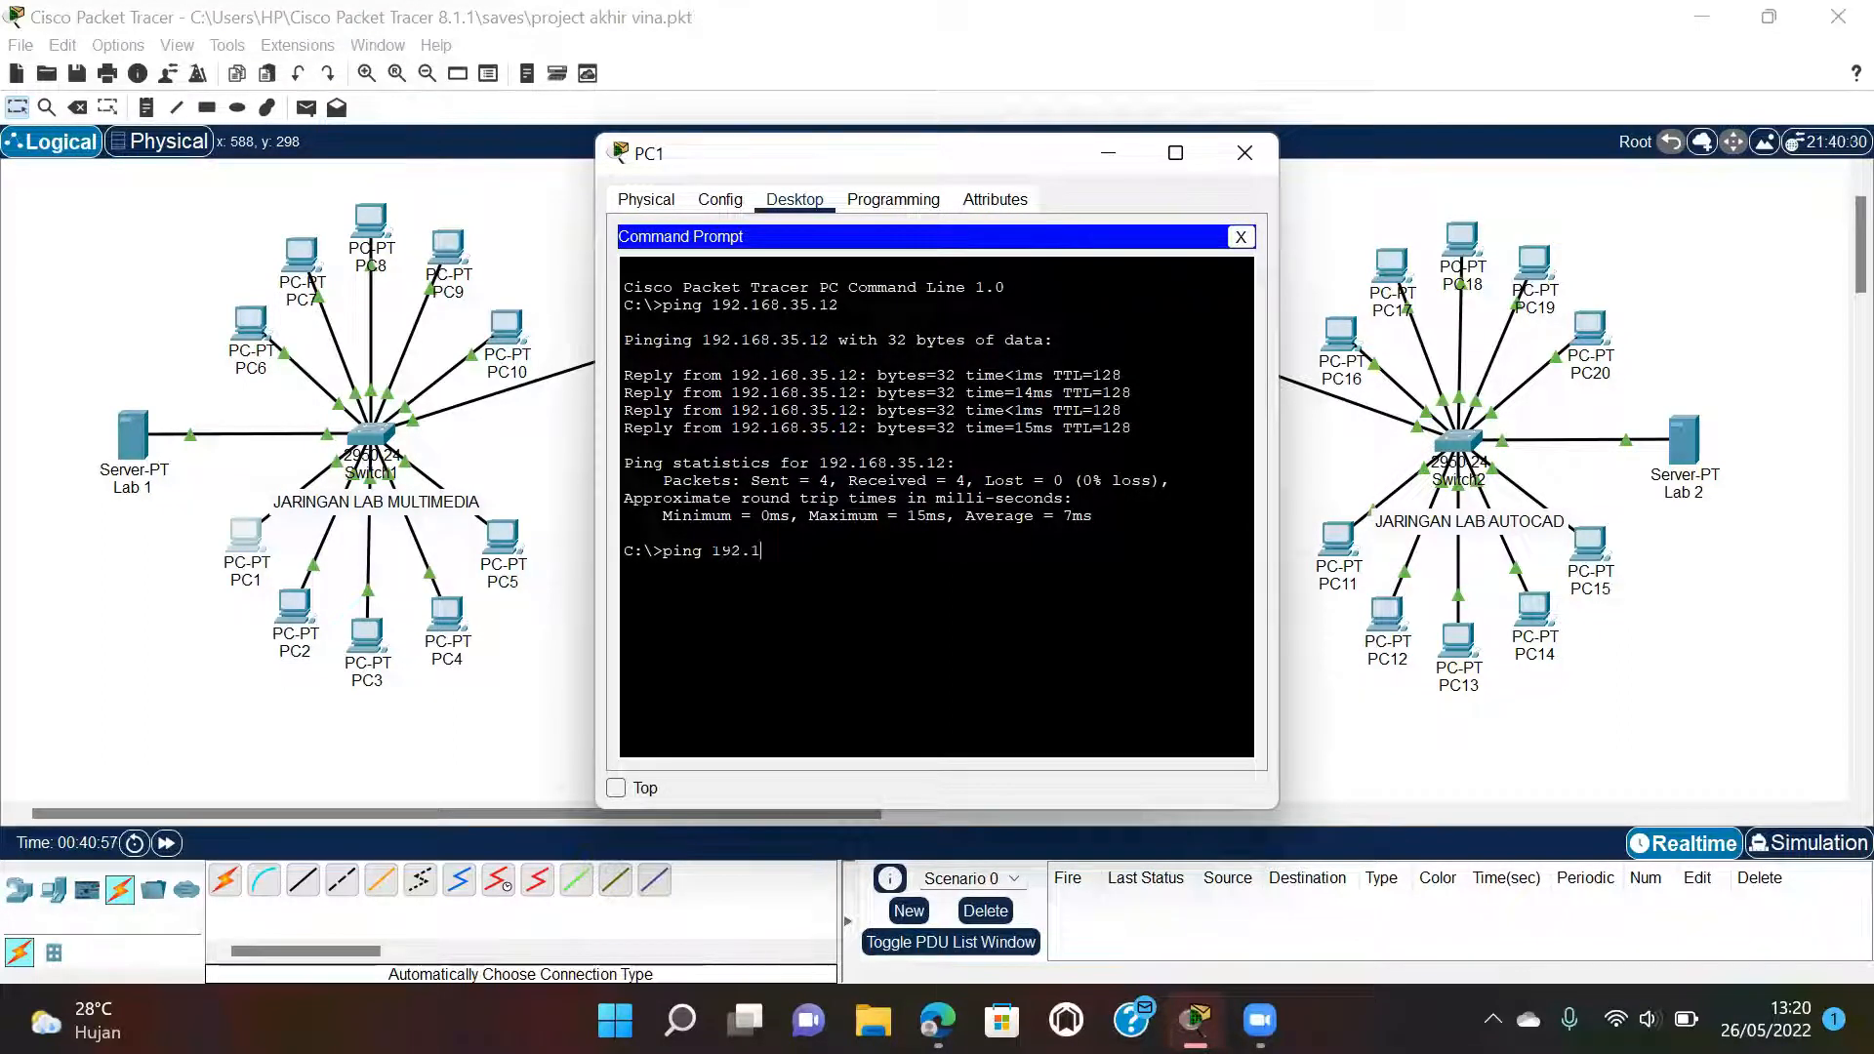
{"action": "type", "text": "68.35.19"}
{"action": "key", "text": "Return"}
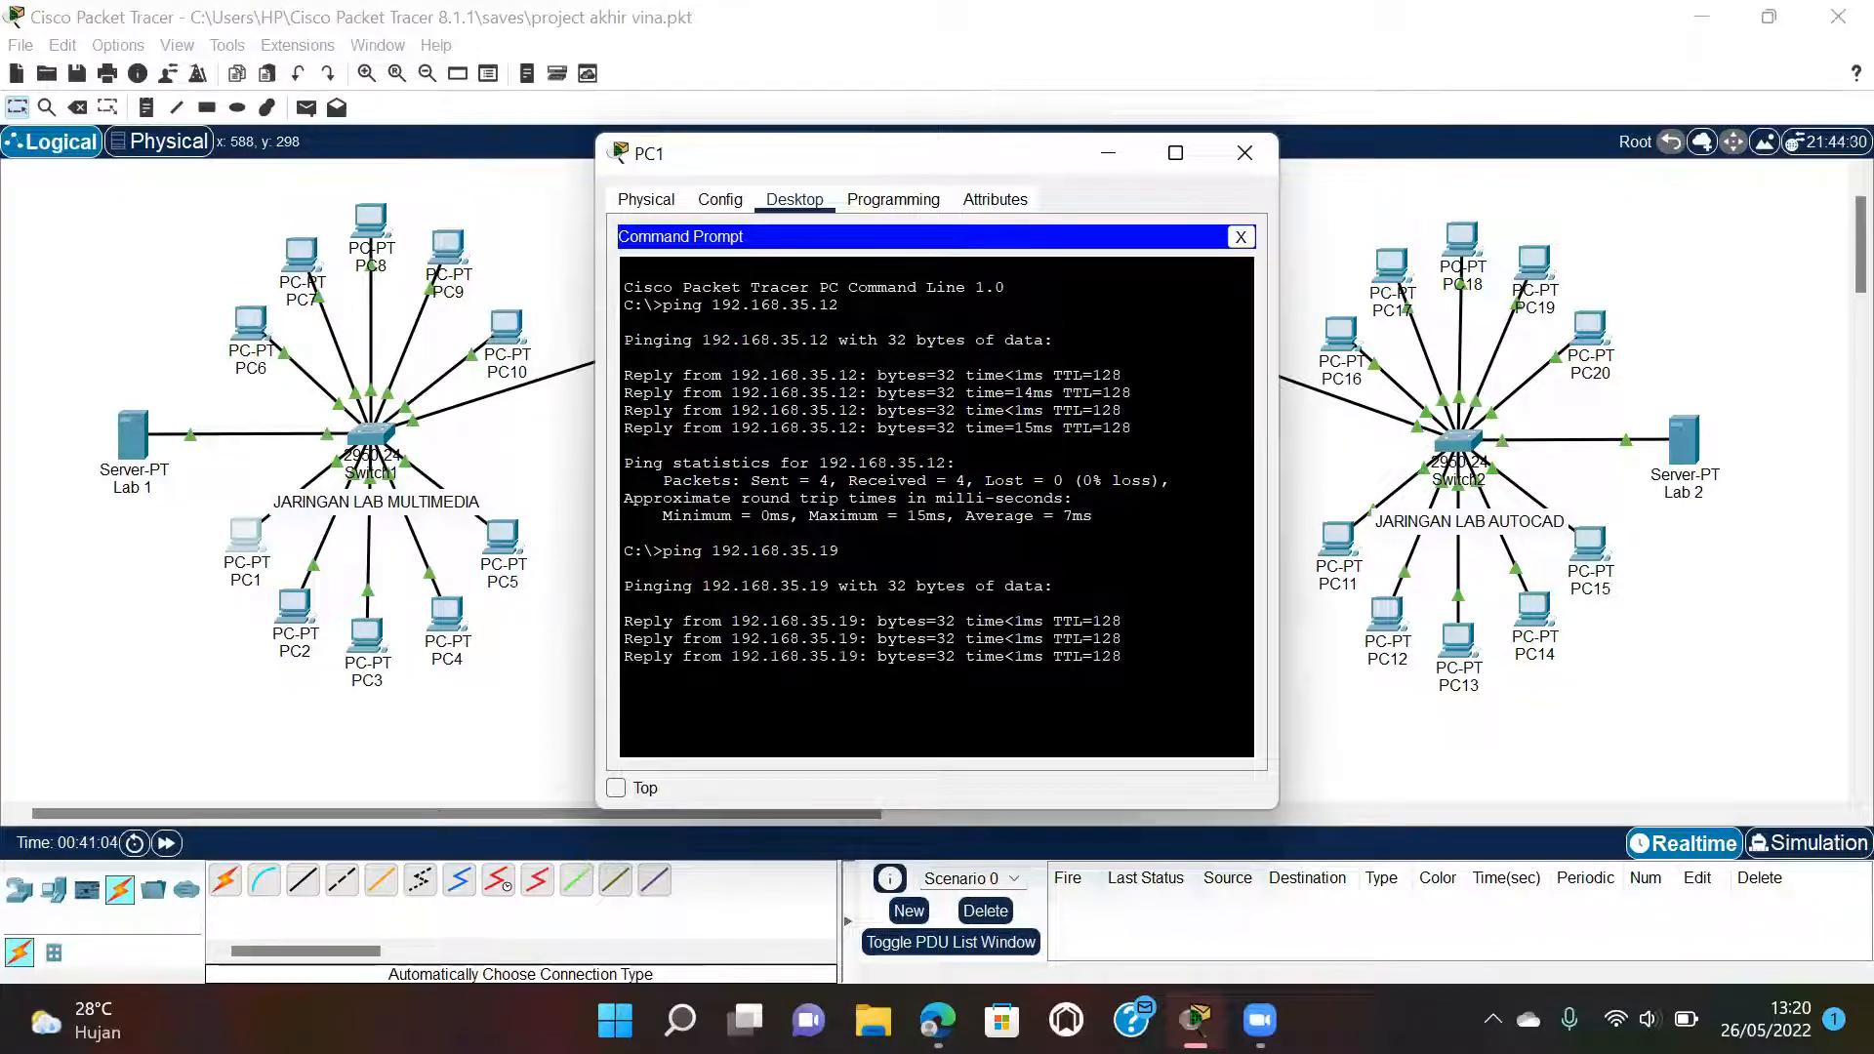
{"action": "left_click", "coordinate": [1249, 148]}
Consult the lab PDF's ping list and come back to the Packet Tracer topology.
{"action": "mouse_move", "coordinate": [937, 1020]}
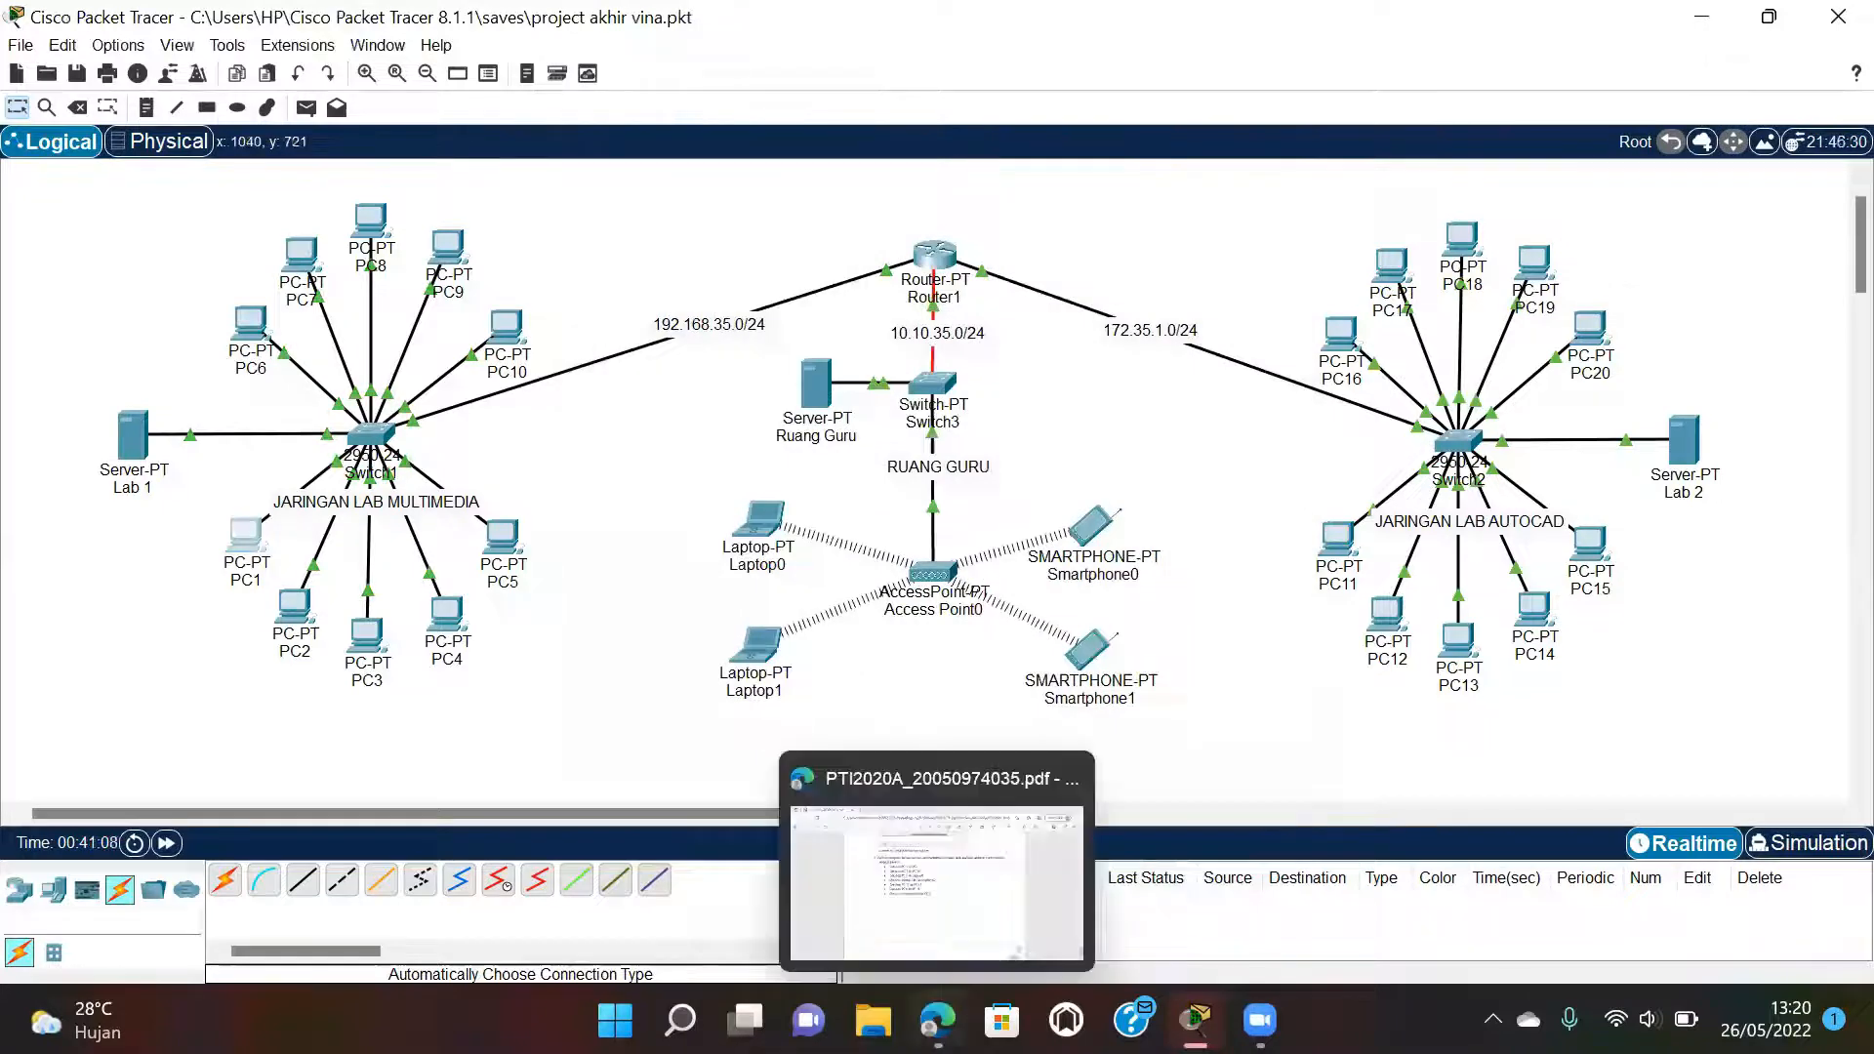
{"action": "left_click", "coordinate": [932, 914]}
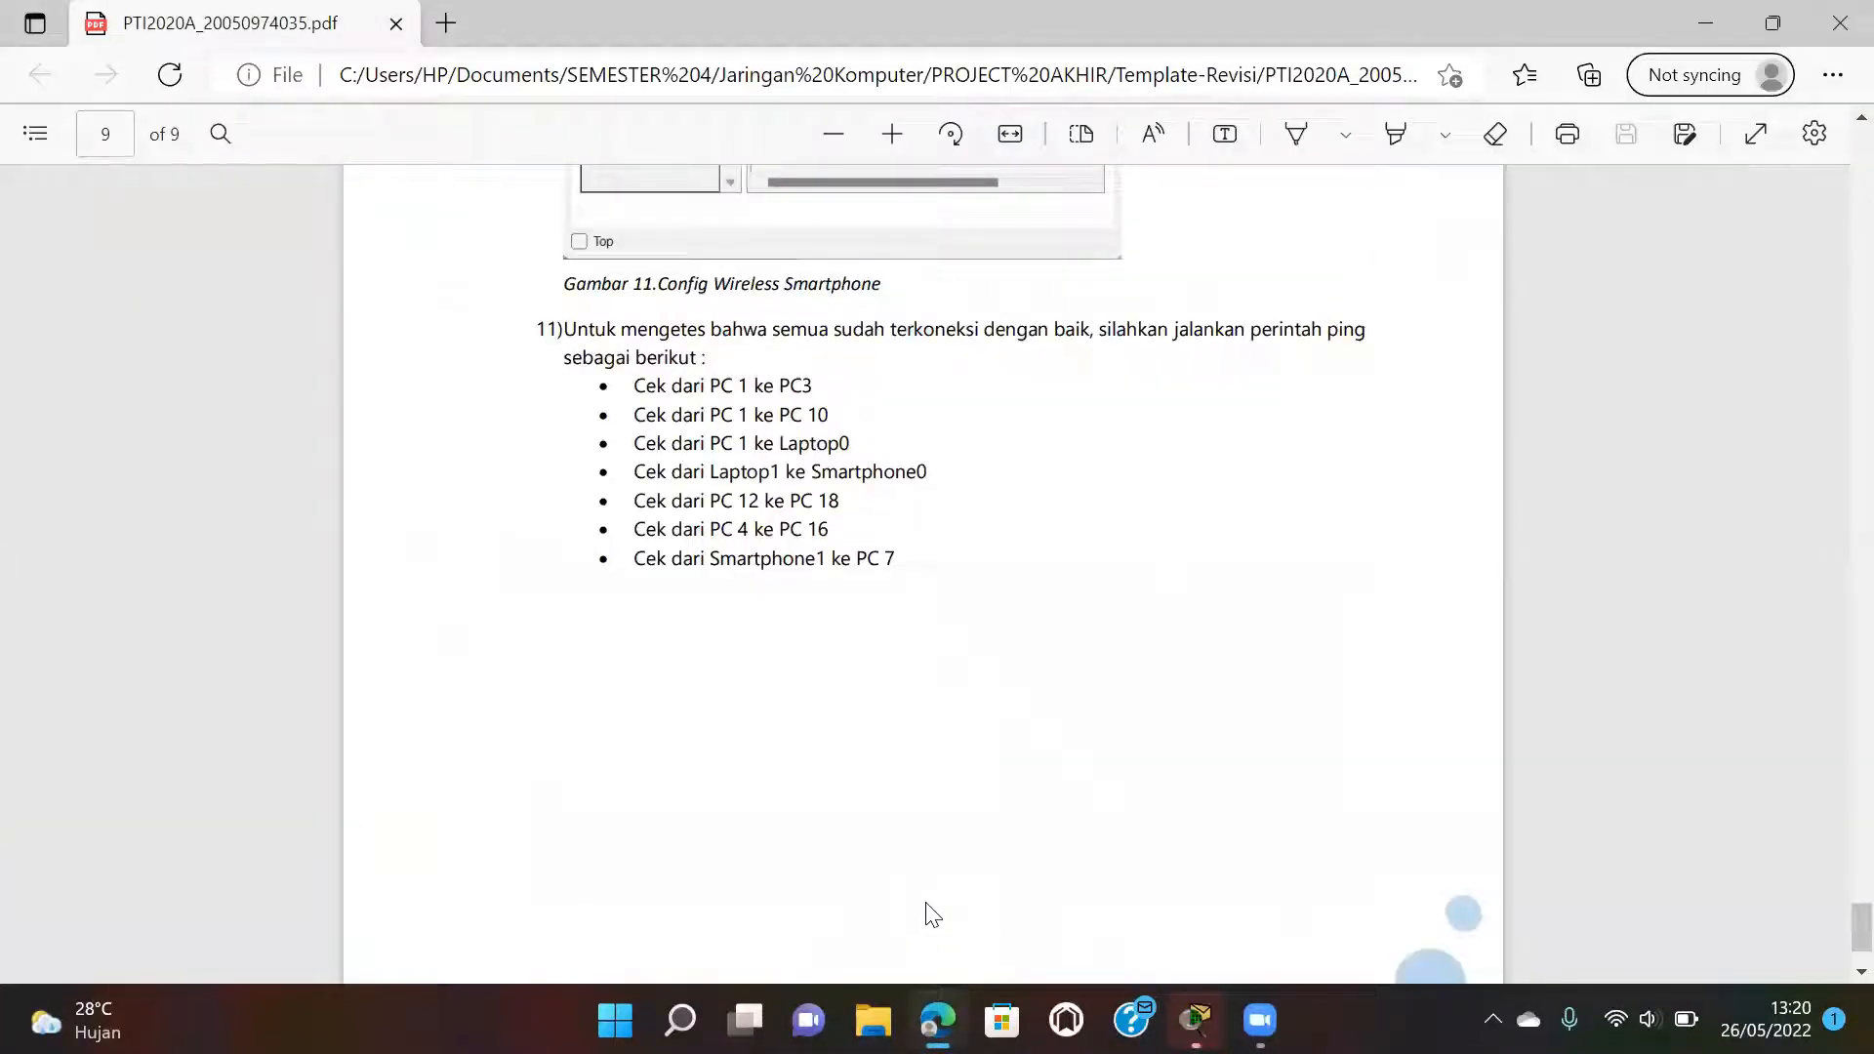
{"action": "mouse_move", "coordinate": [1194, 1020]}
{"action": "left_click", "coordinate": [1189, 923]}
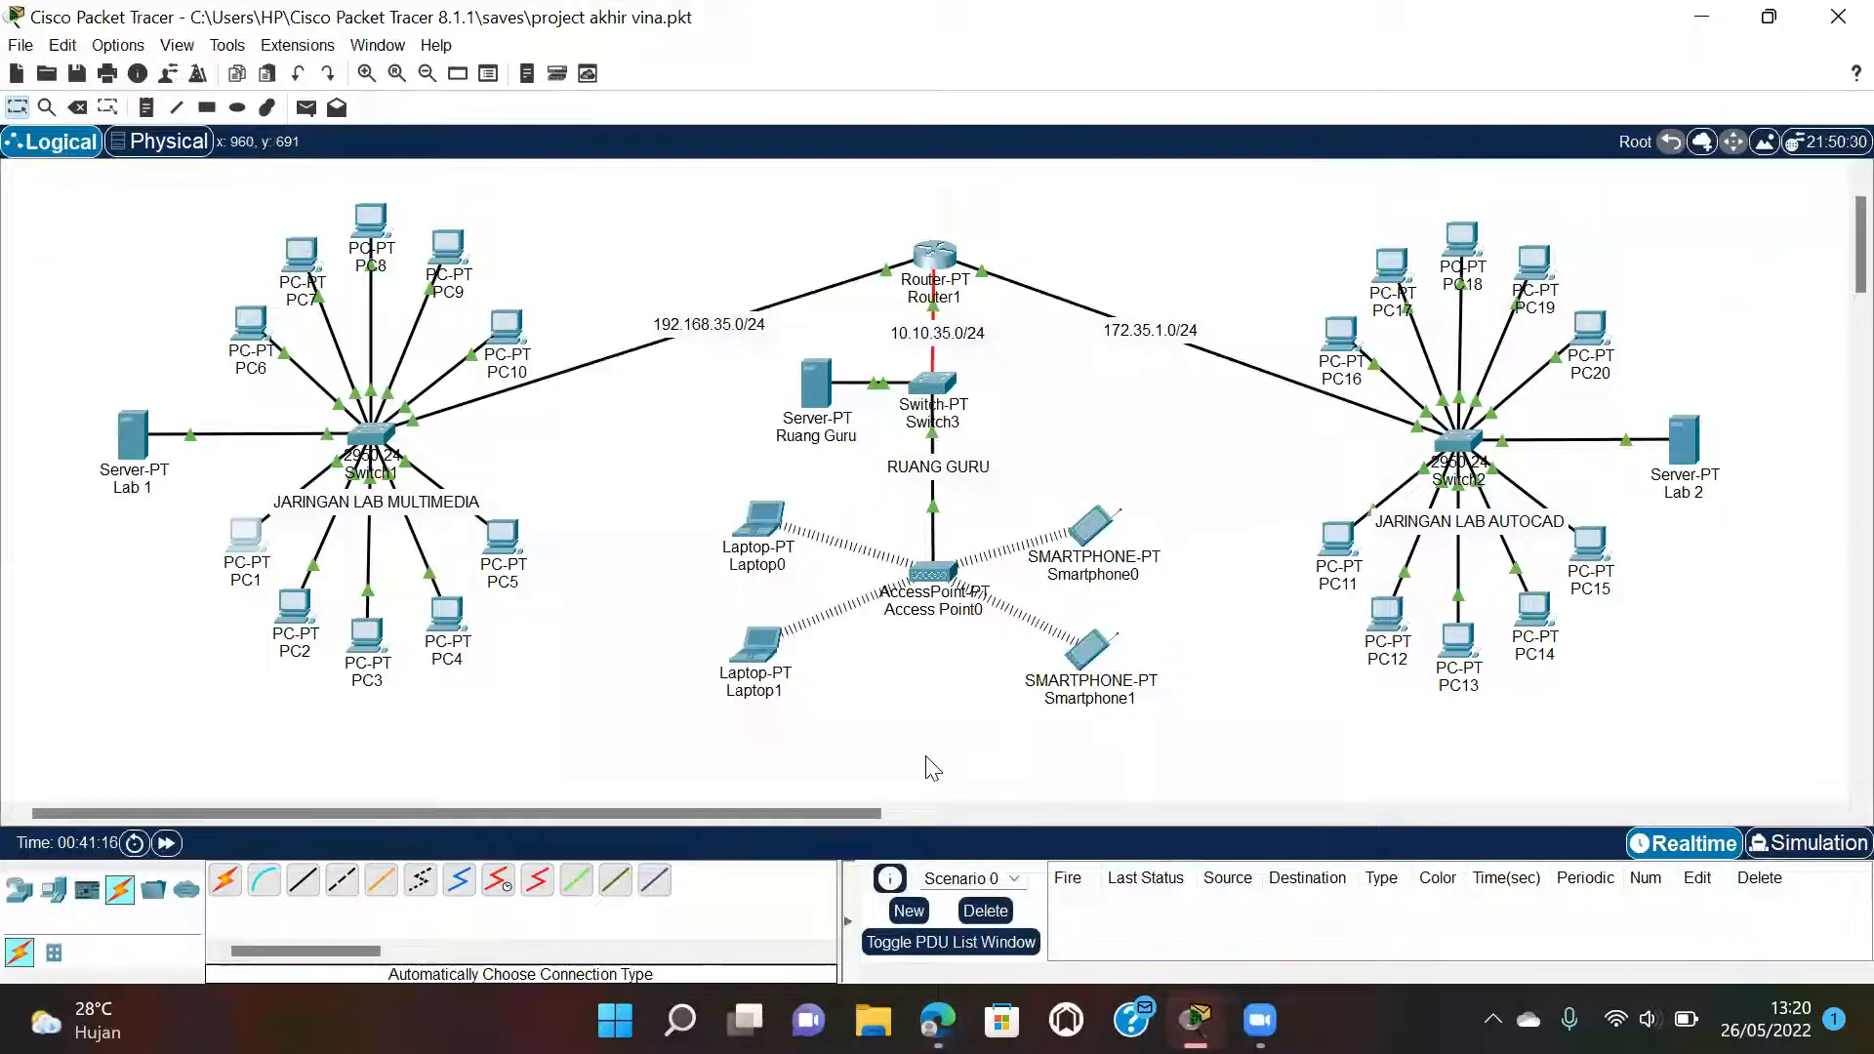
Ping 10.10.35.0 from PC1's command prompt, which only times out, then close PC1.
{"action": "mouse_move", "coordinate": [768, 534]}
{"action": "left_click", "coordinate": [245, 553]}
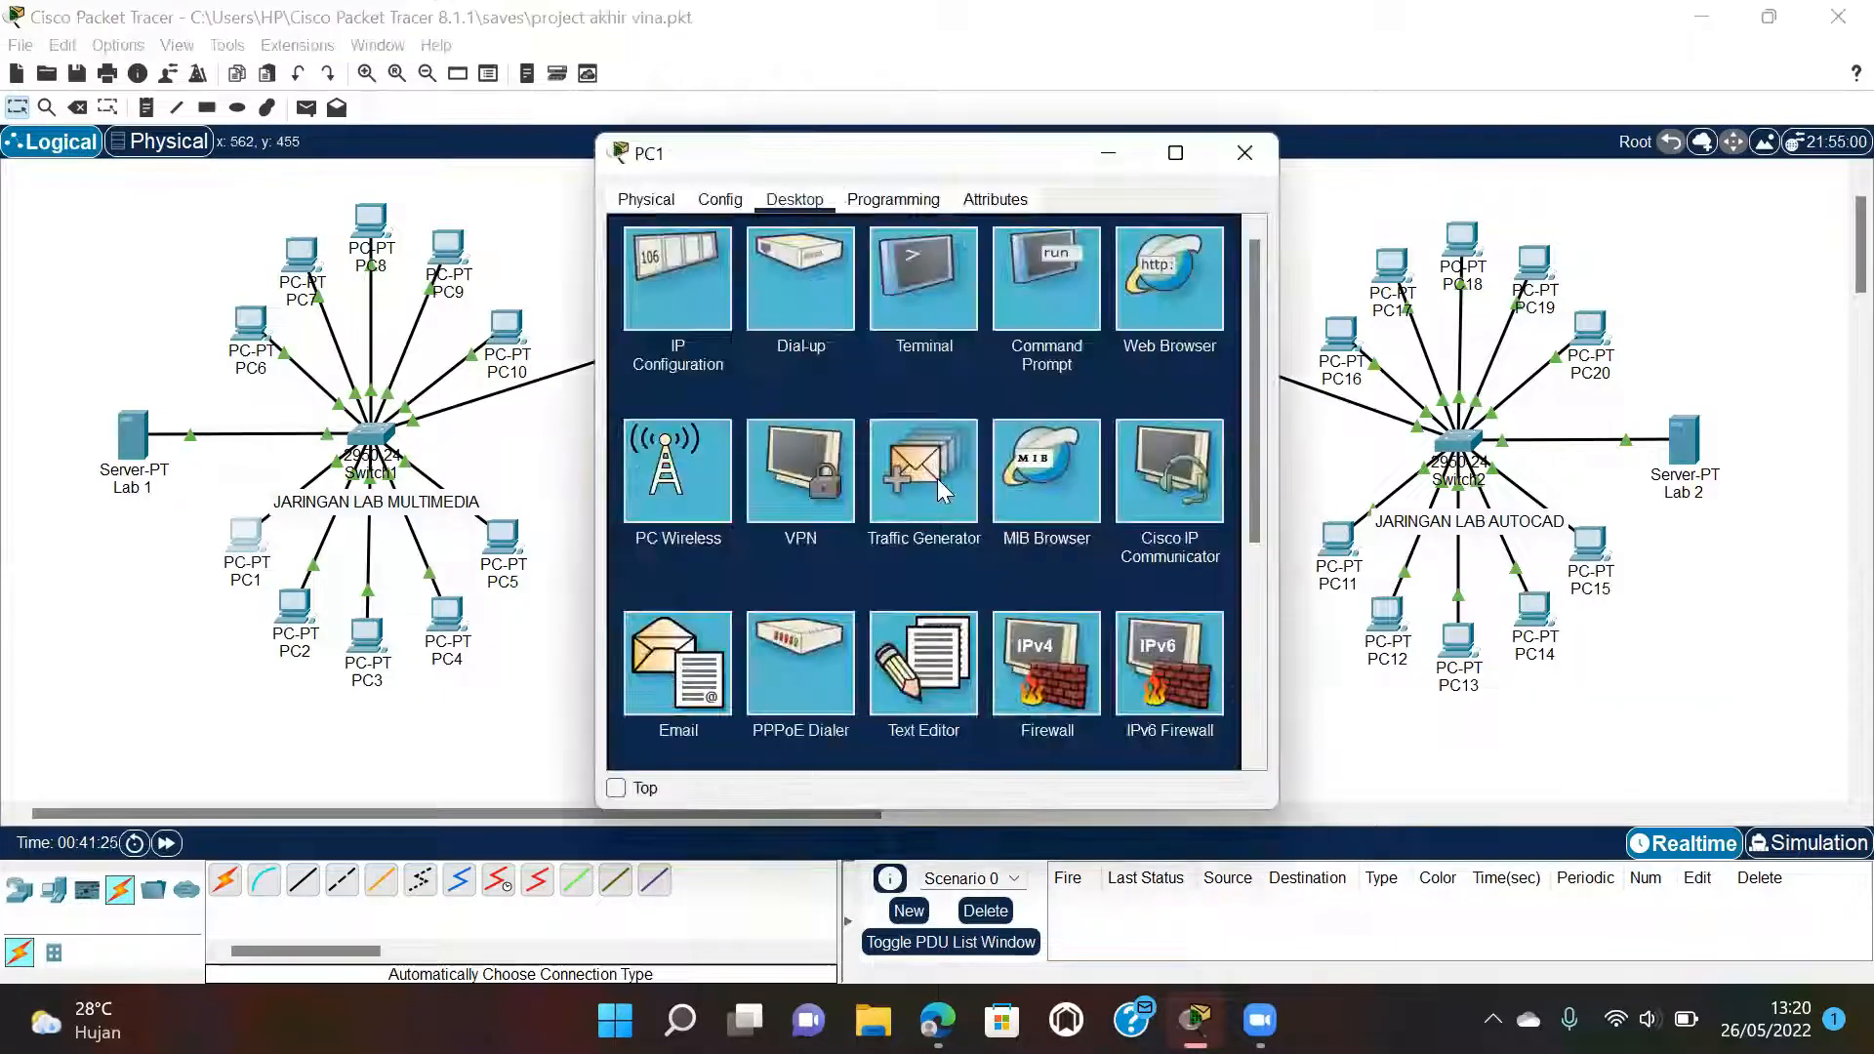
{"action": "left_click", "coordinate": [1036, 298]}
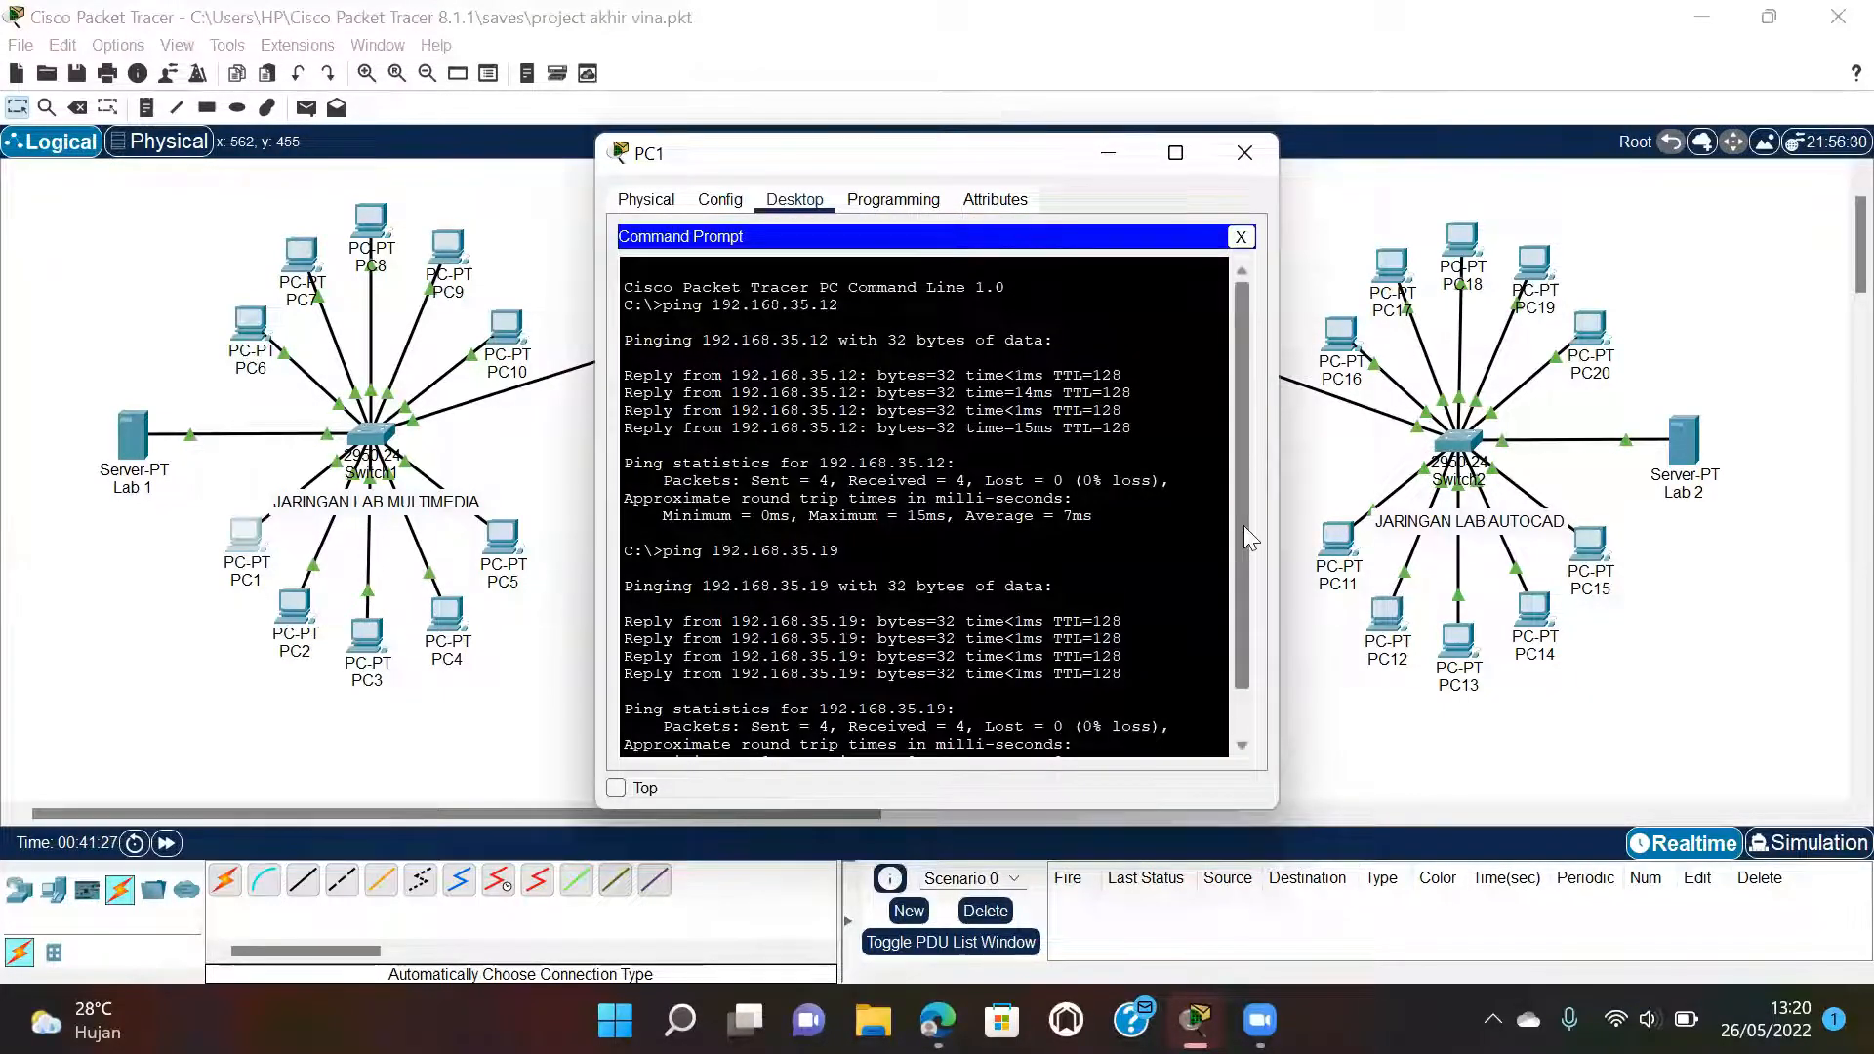
{"action": "scroll", "coordinate": [1243, 525], "scroll_direction": "down", "scroll_amount": 2}
{"action": "type", "text": "p"}
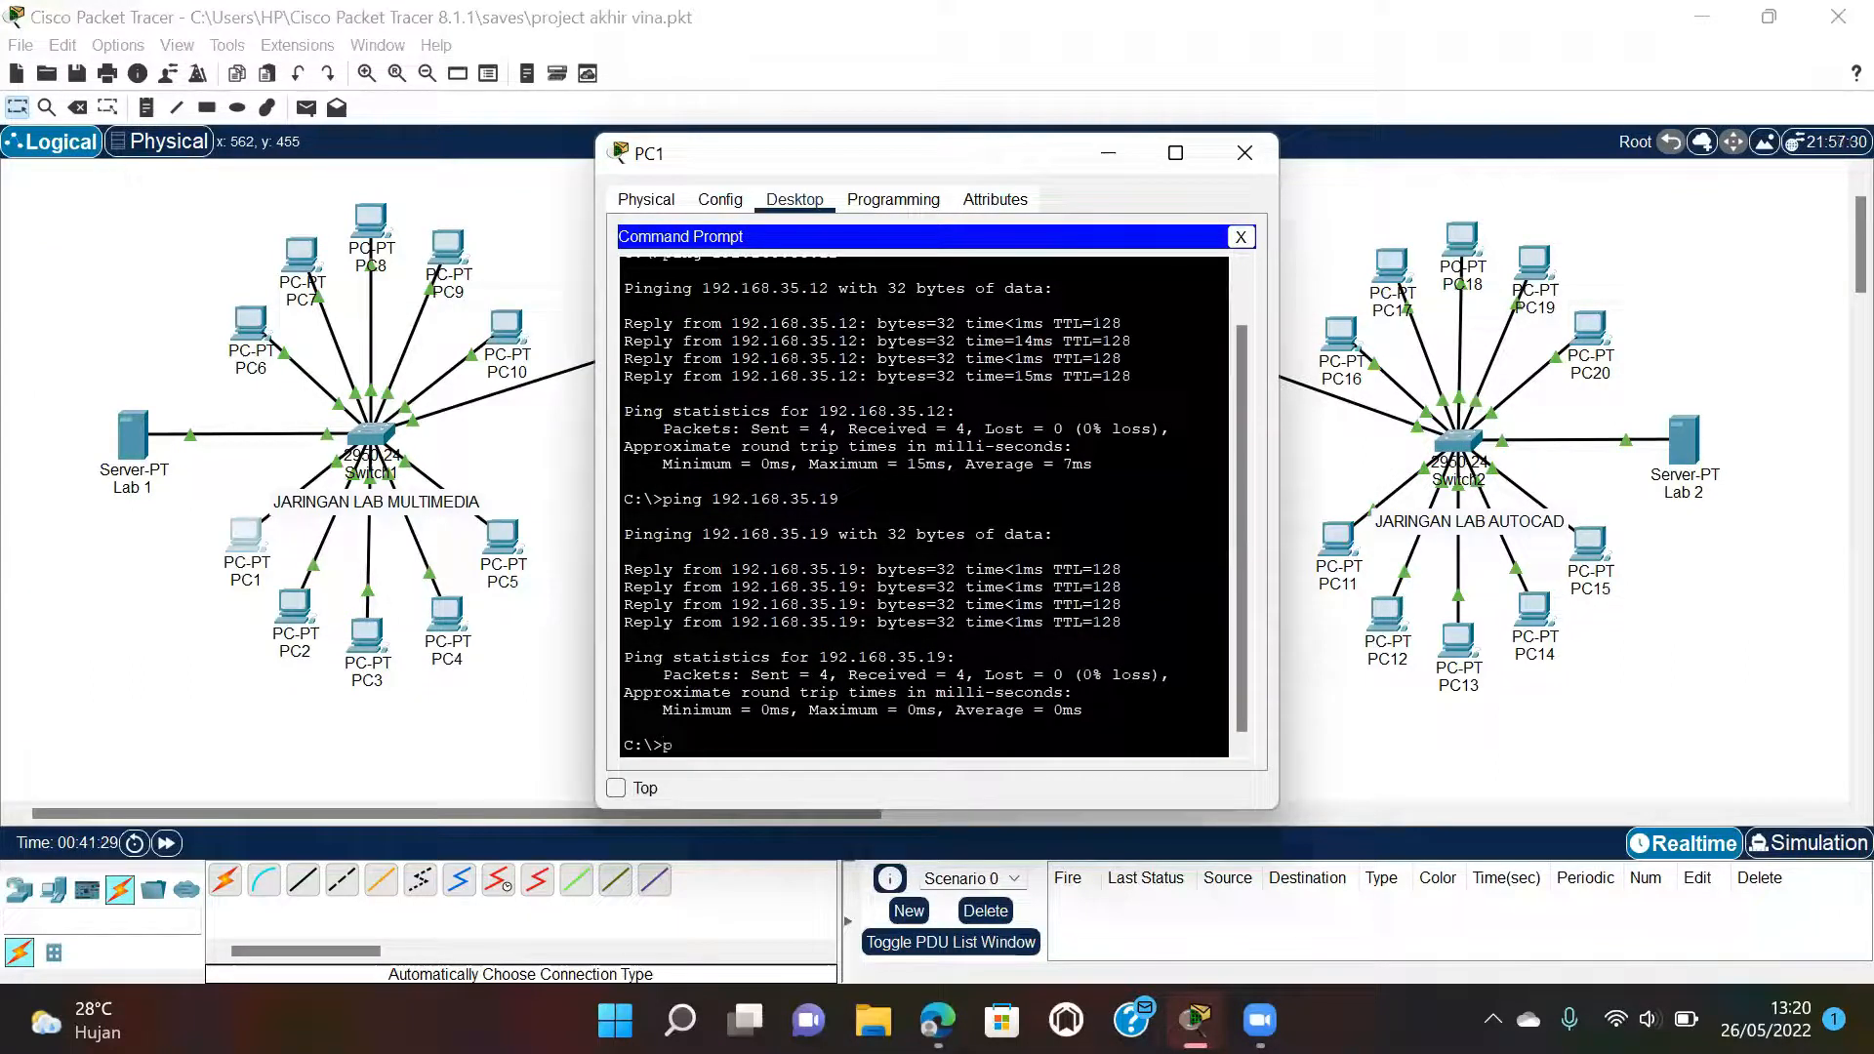
{"action": "type", "text": "ing 10.10.35.0"}
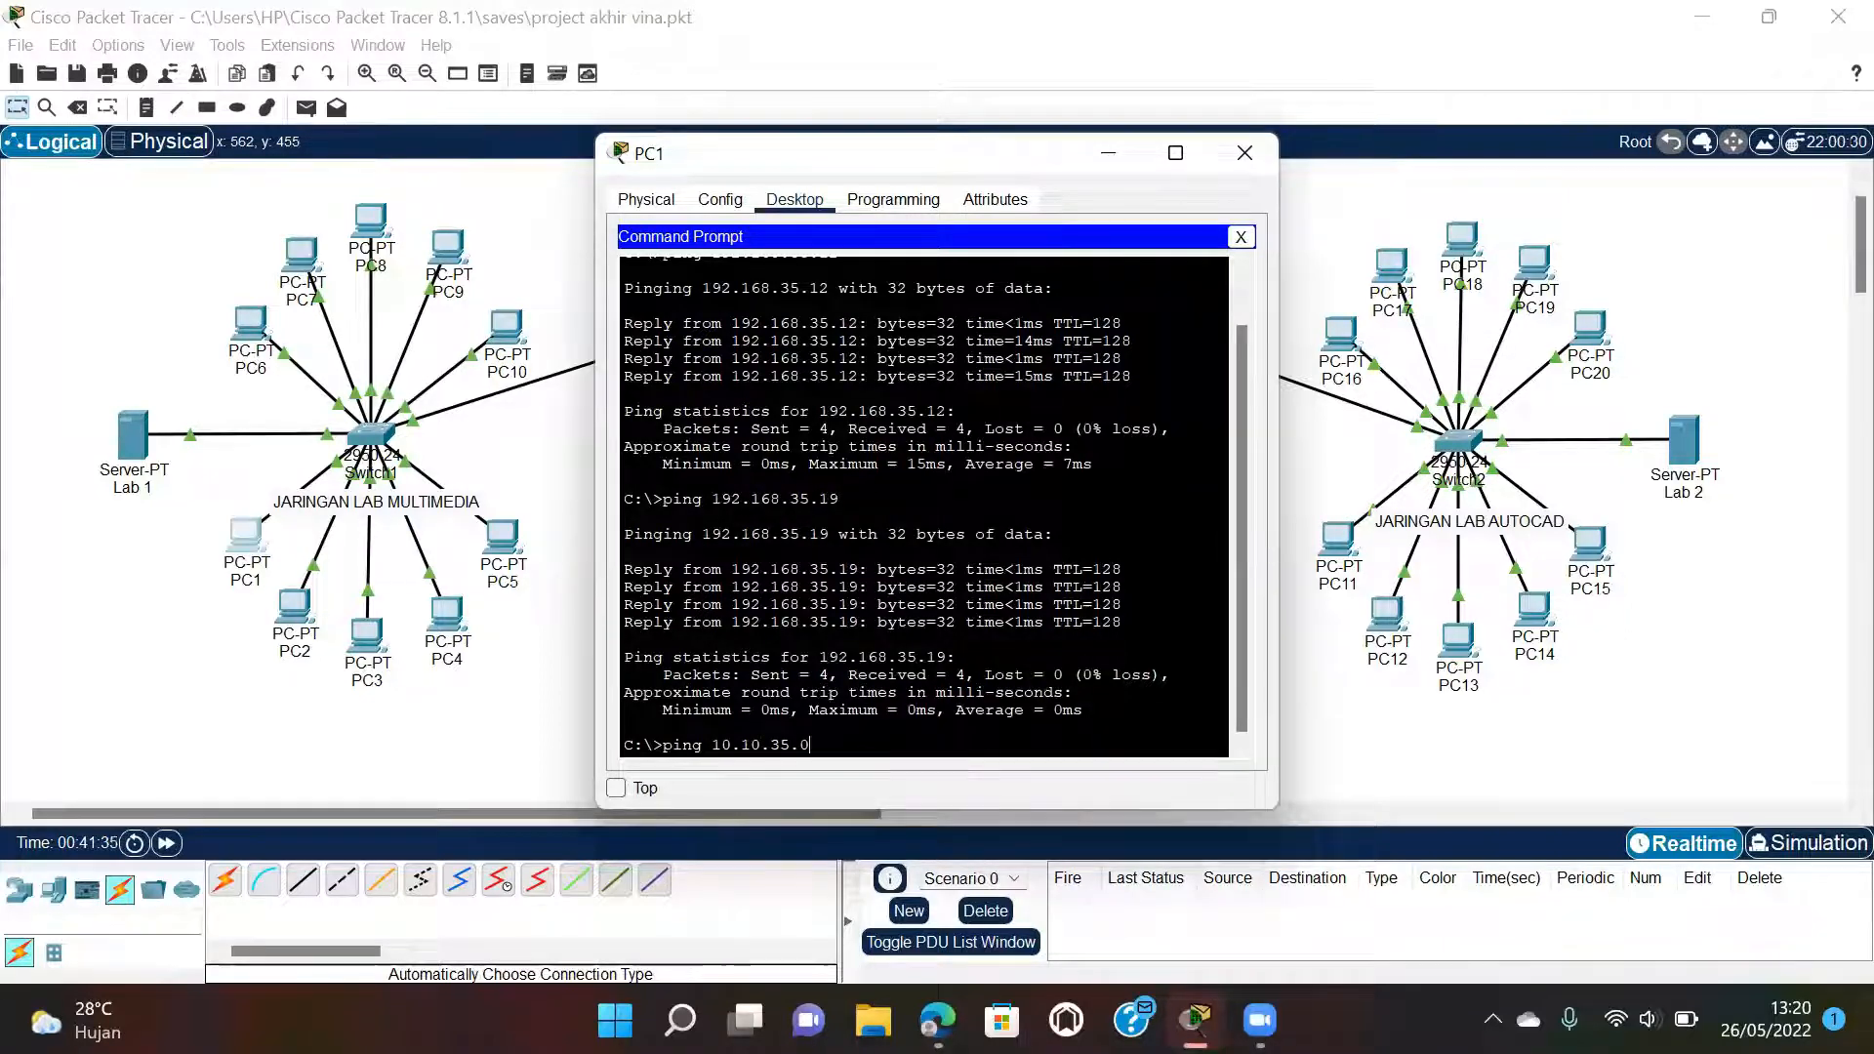
{"action": "key", "text": "Return"}
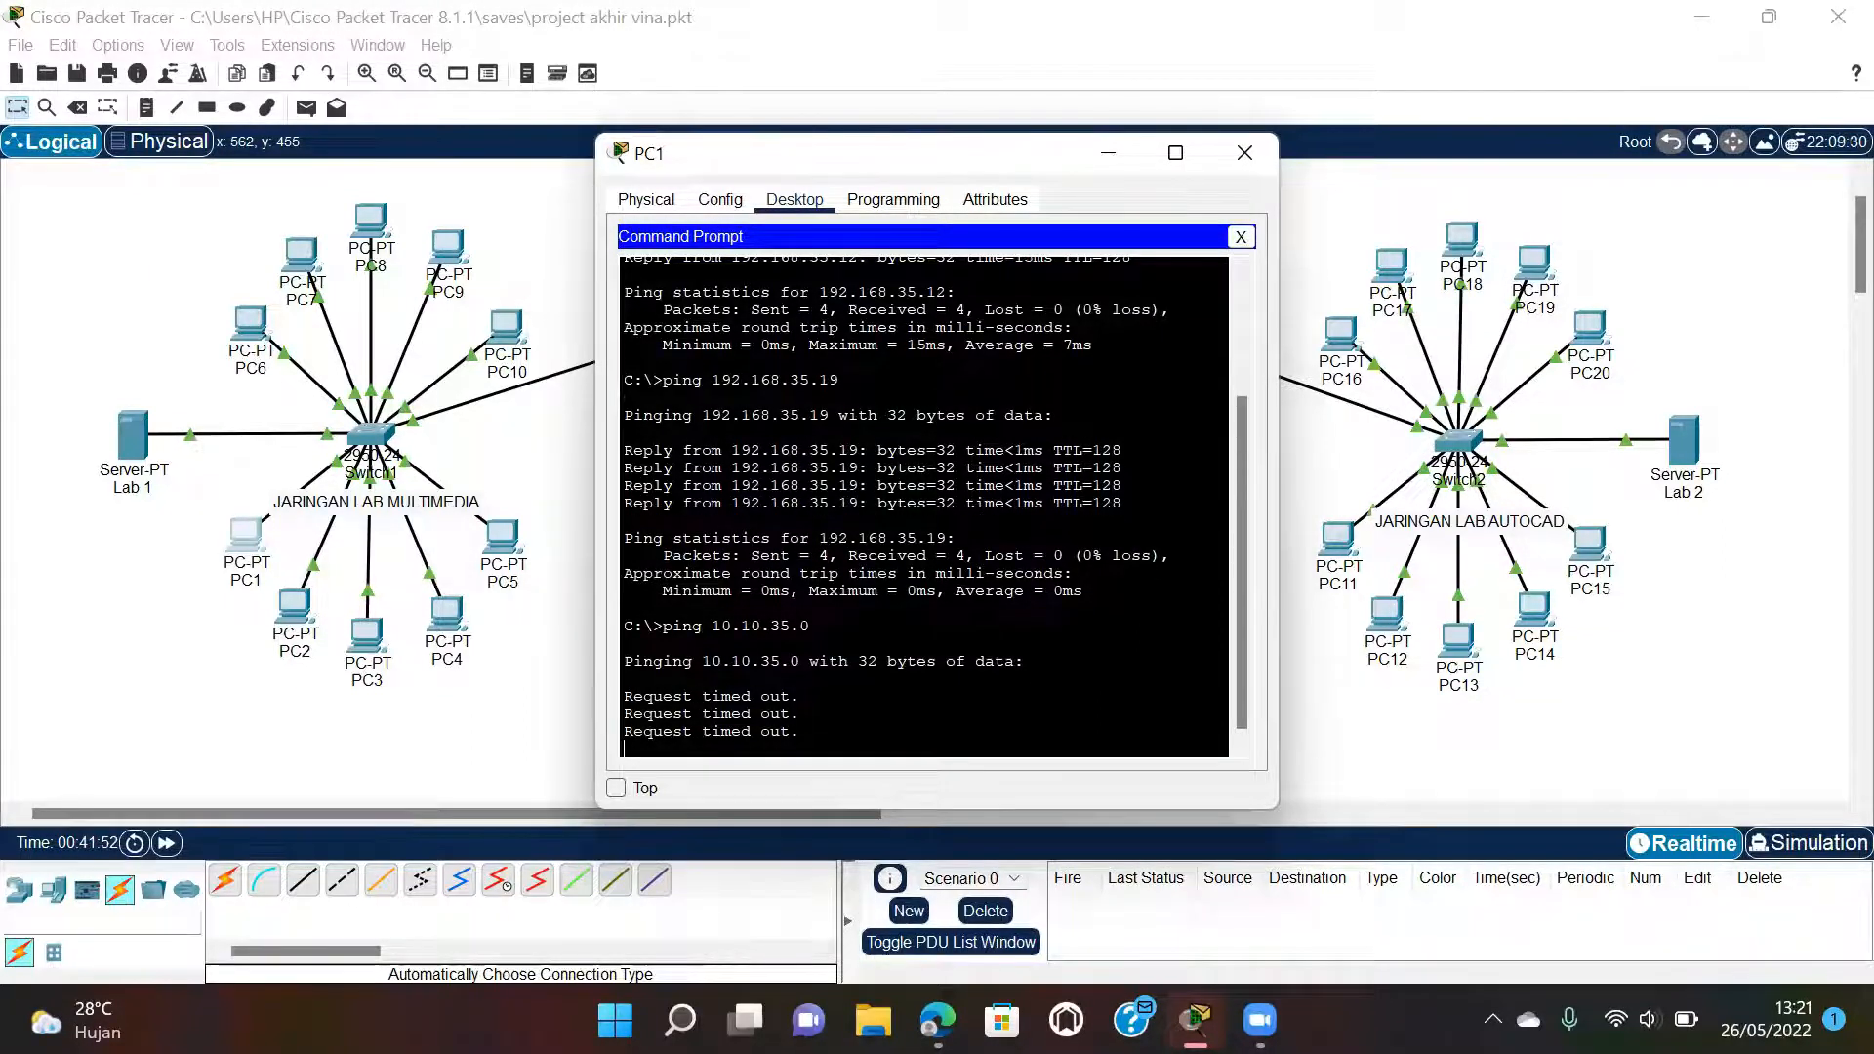
{"action": "left_click", "coordinate": [1243, 156]}
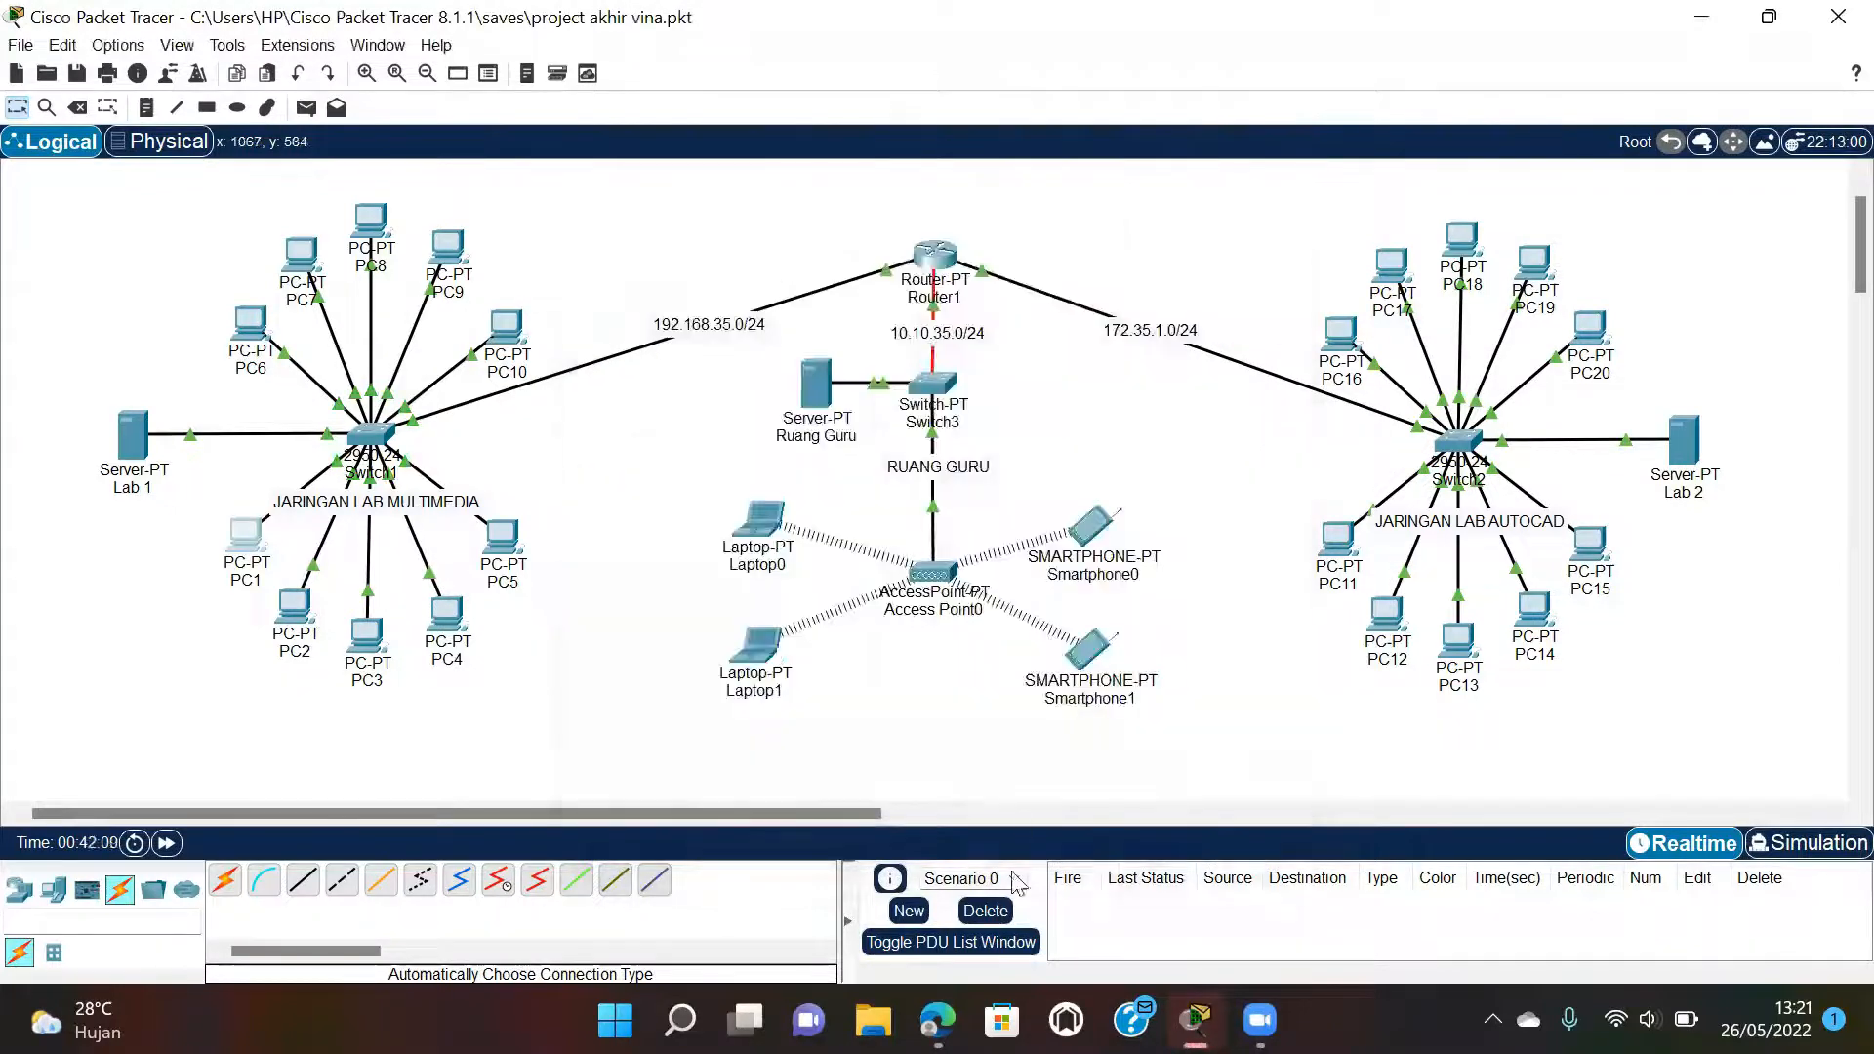
Look up the next check in the lab PDF, then return to Packet Tracer.
{"action": "mouse_move", "coordinate": [937, 1020]}
{"action": "left_click", "coordinate": [920, 852]}
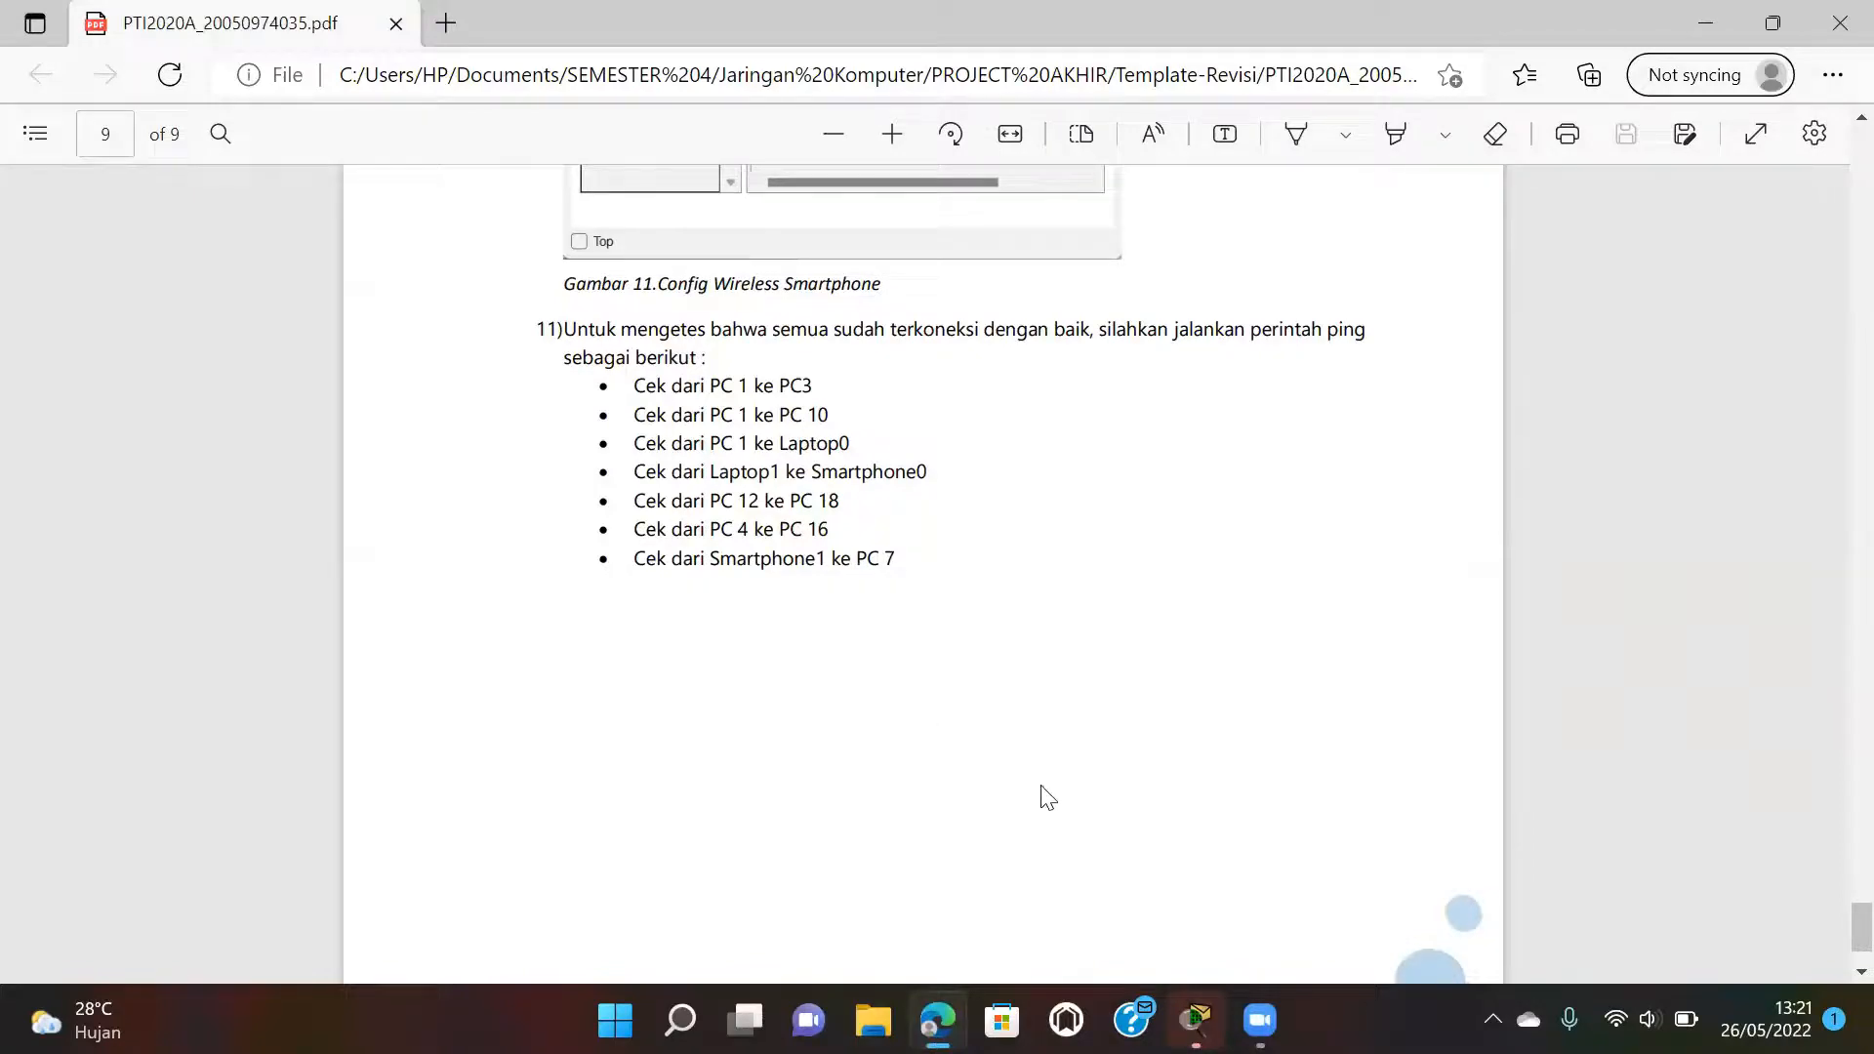
{"action": "mouse_move", "coordinate": [1196, 1022]}
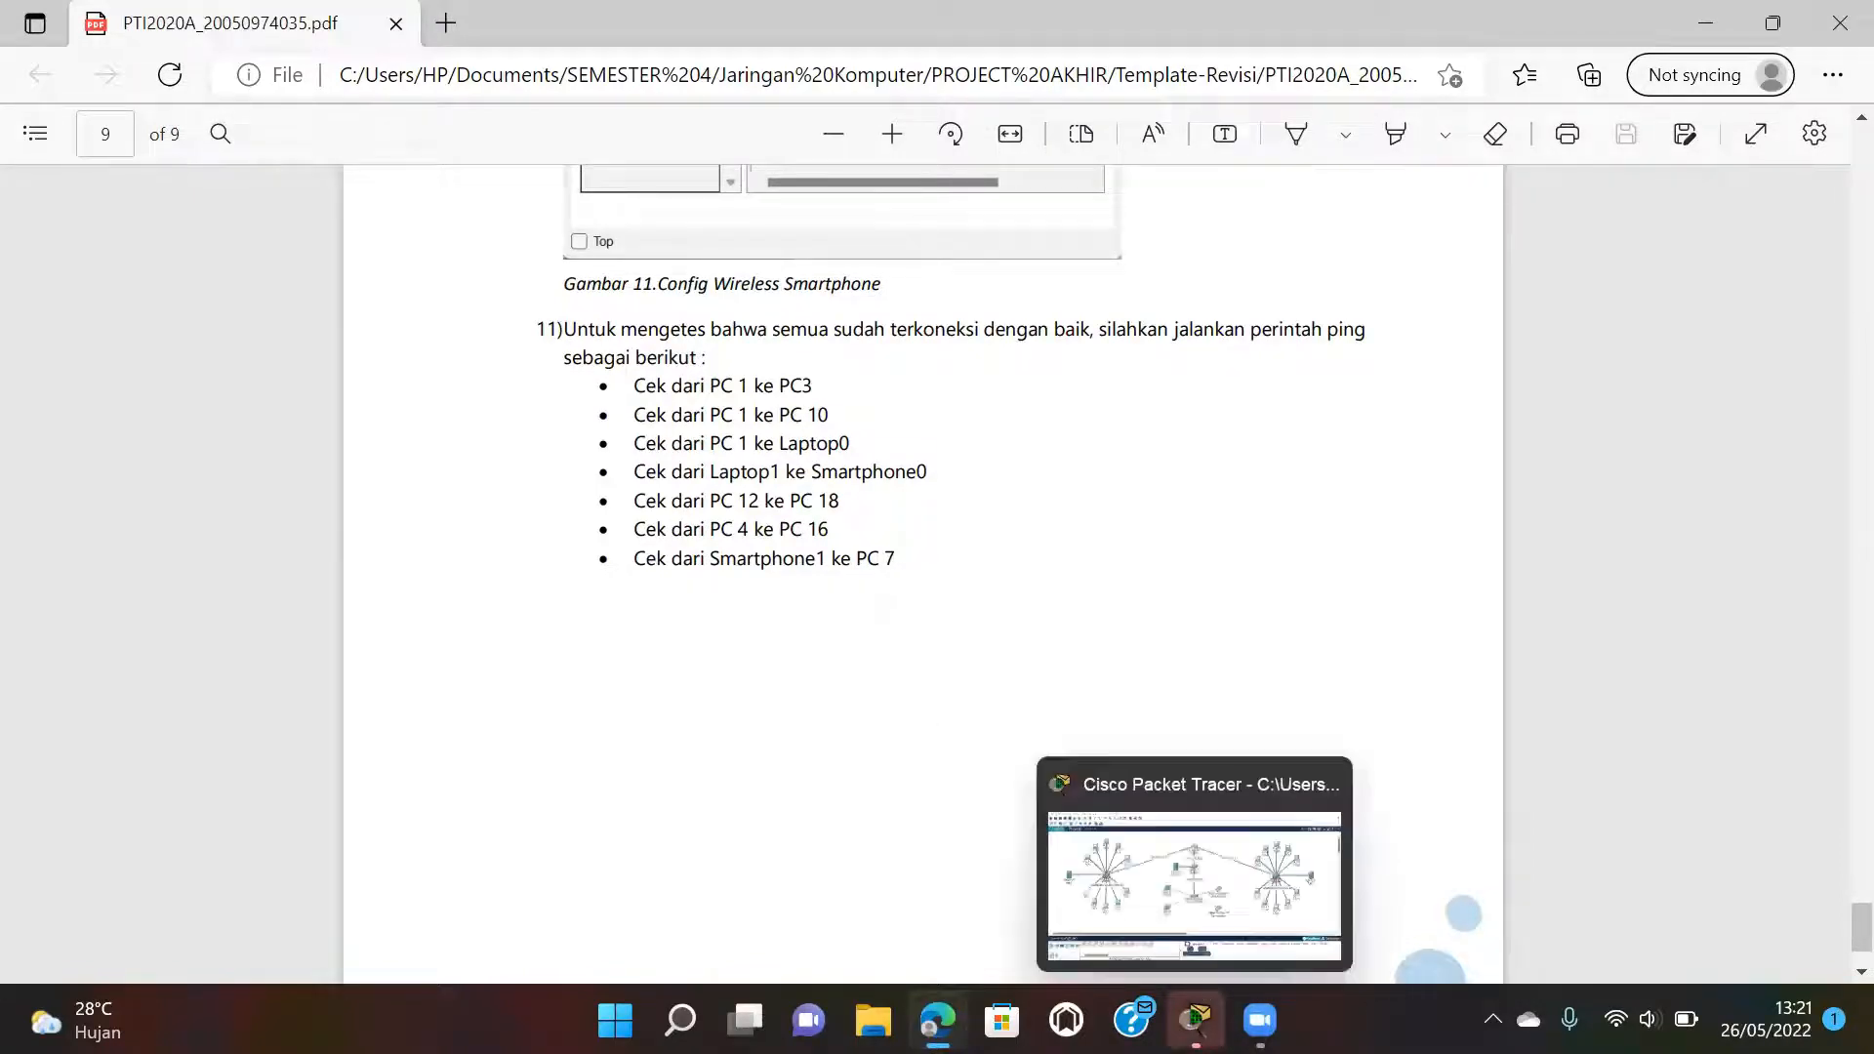
{"action": "left_click", "coordinate": [1196, 878]}
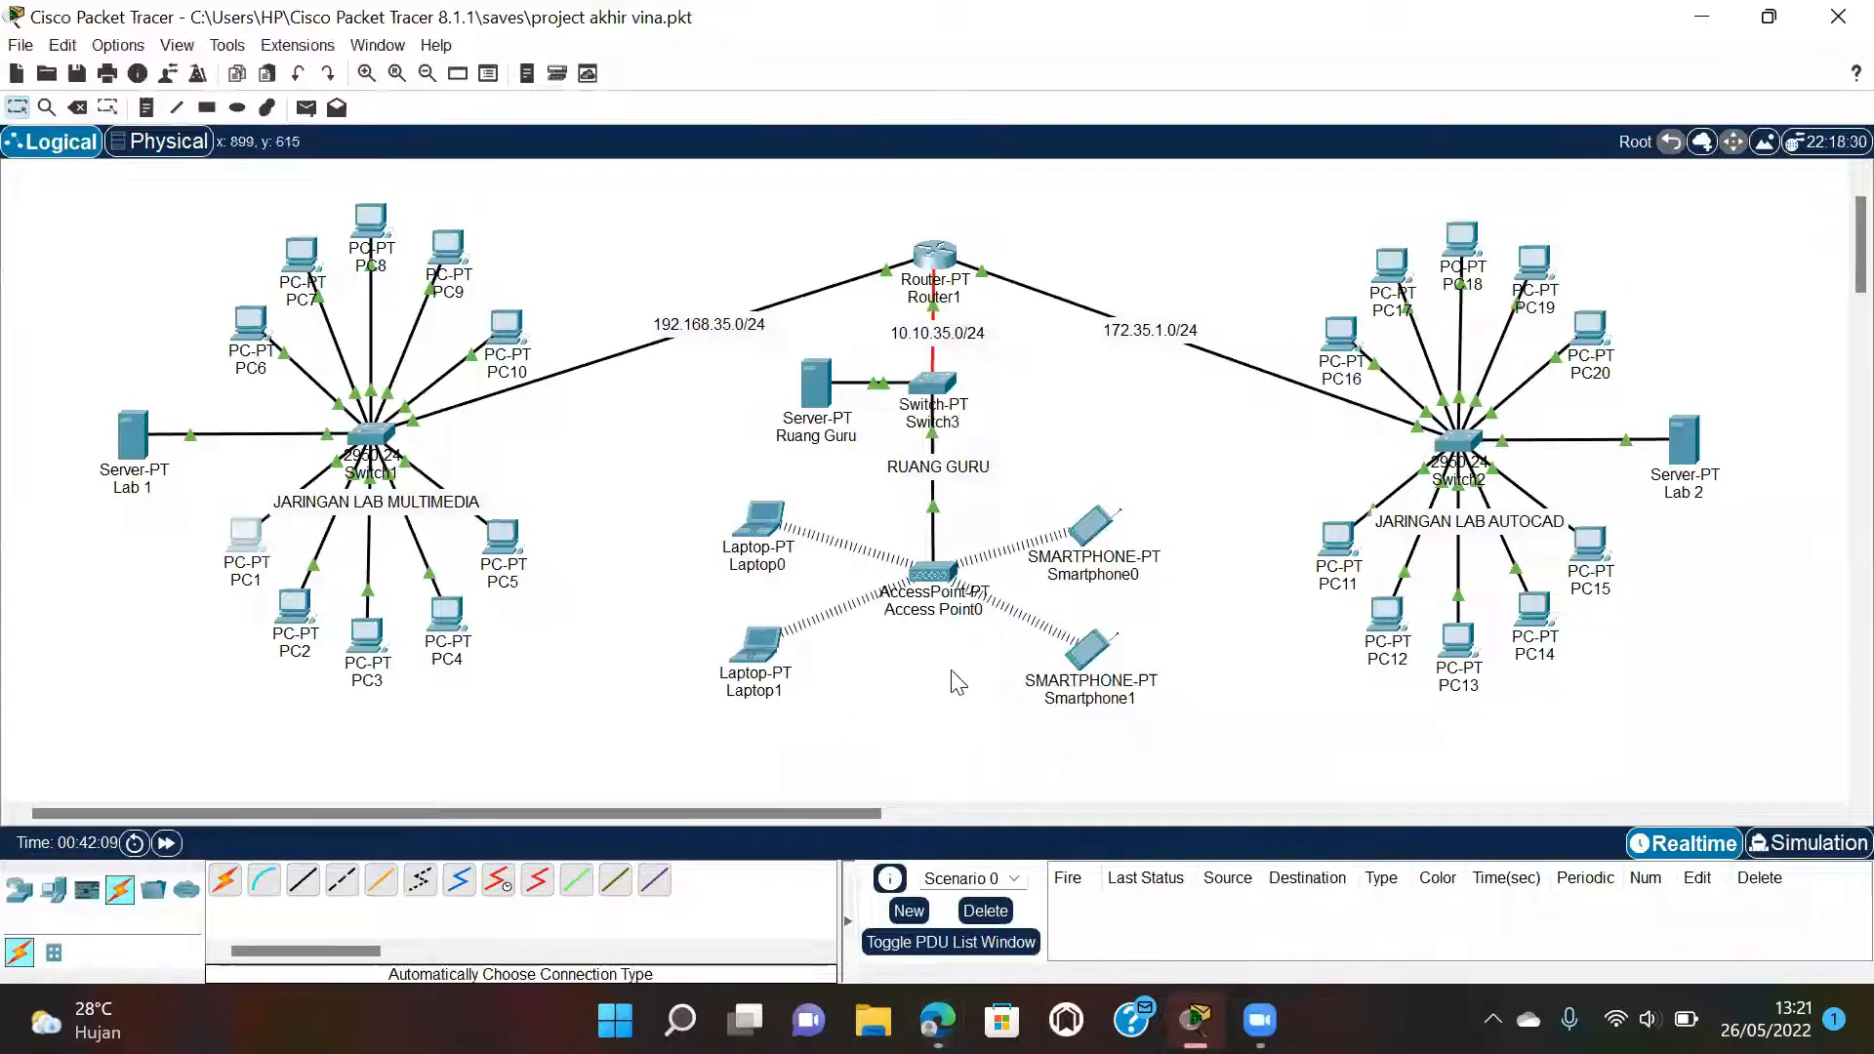
Ping 10.10.35.3 from Laptop1's command prompt with 0% loss, then bring the lab PDF back.
{"action": "mouse_move", "coordinate": [1090, 524]}
{"action": "left_click", "coordinate": [762, 644]}
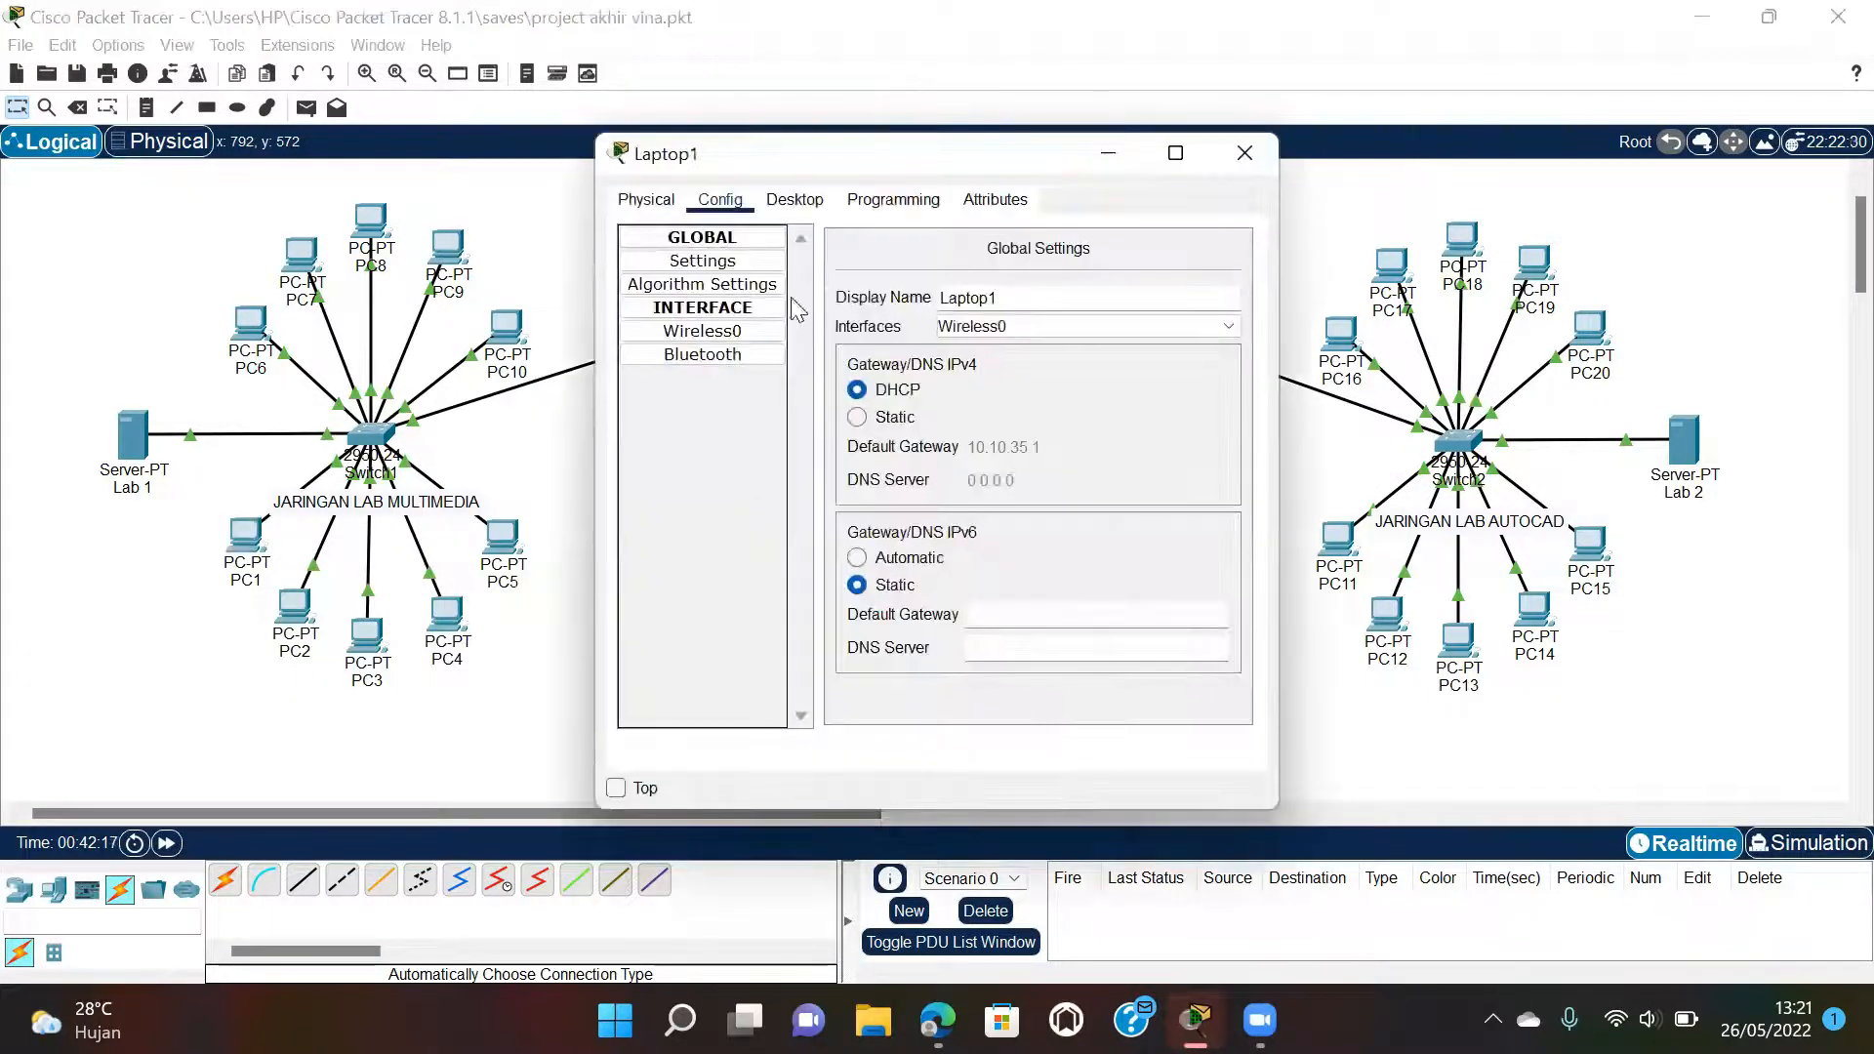
{"action": "left_click", "coordinate": [794, 200]}
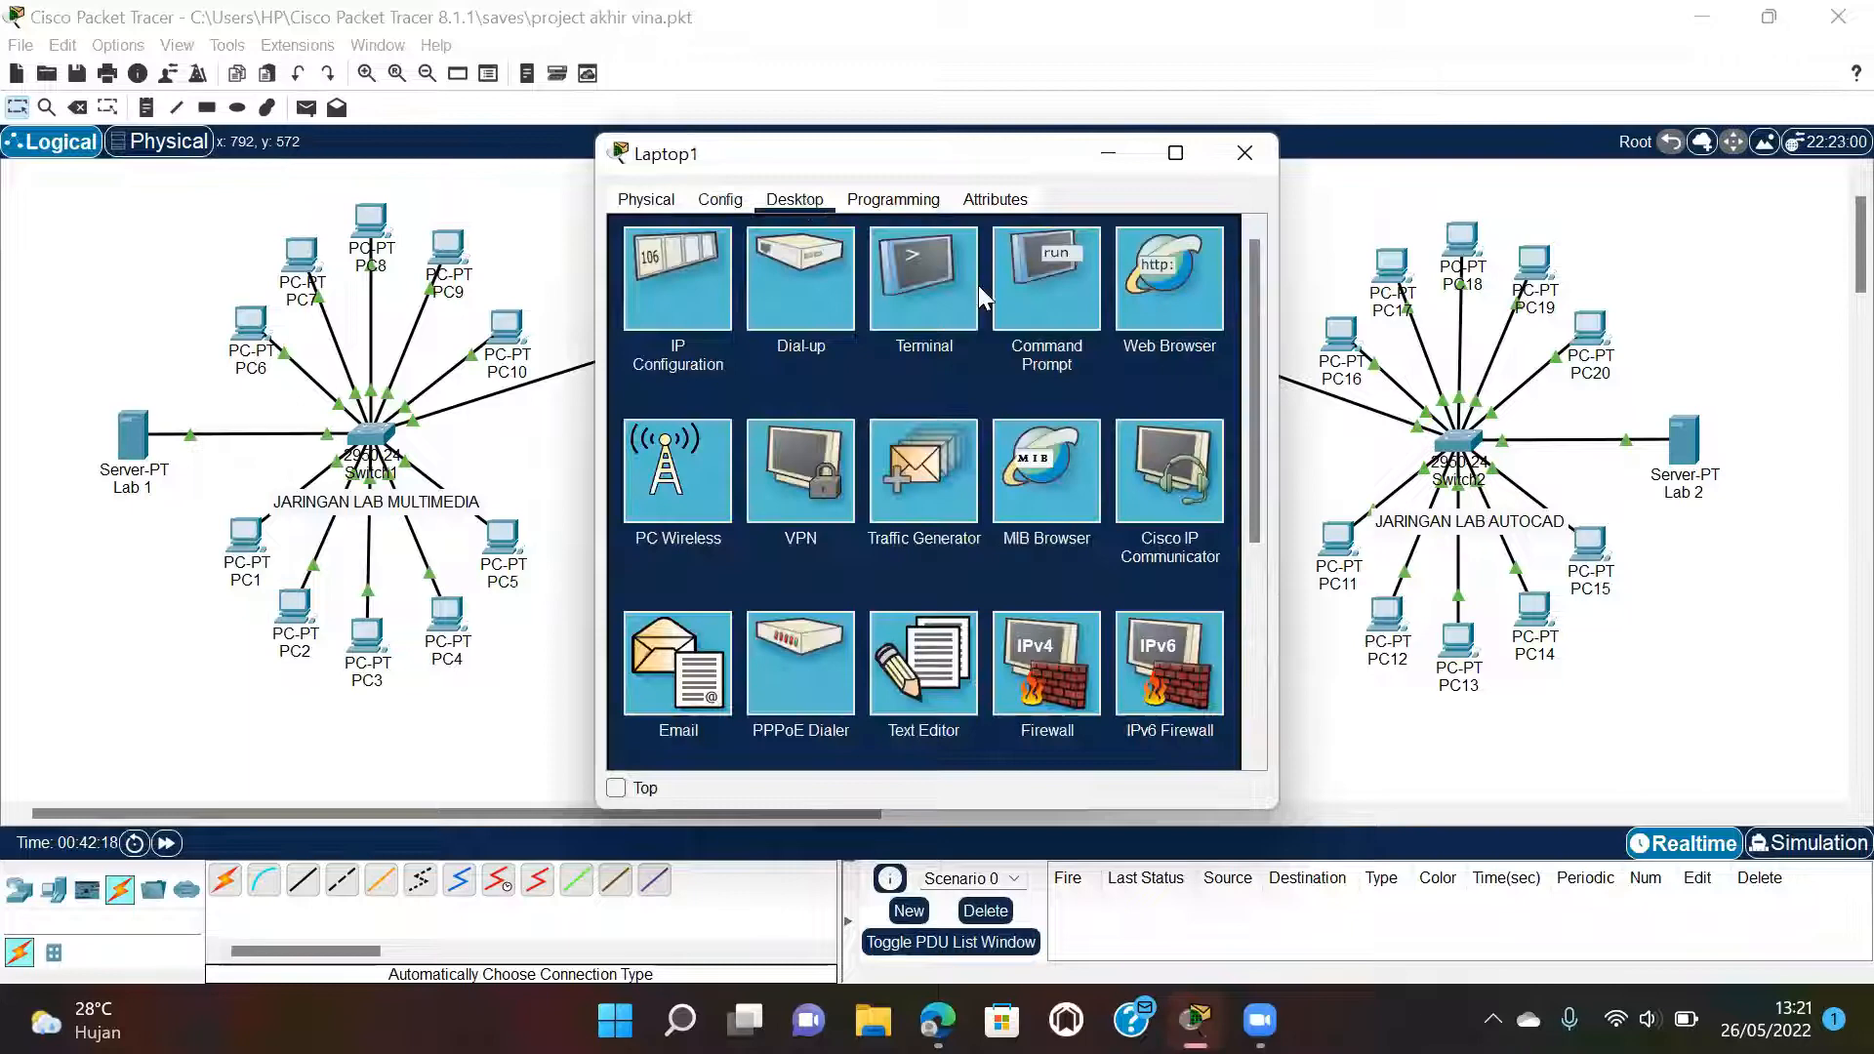
{"action": "left_click", "coordinate": [1053, 318]}
{"action": "type", "text": "pin"}
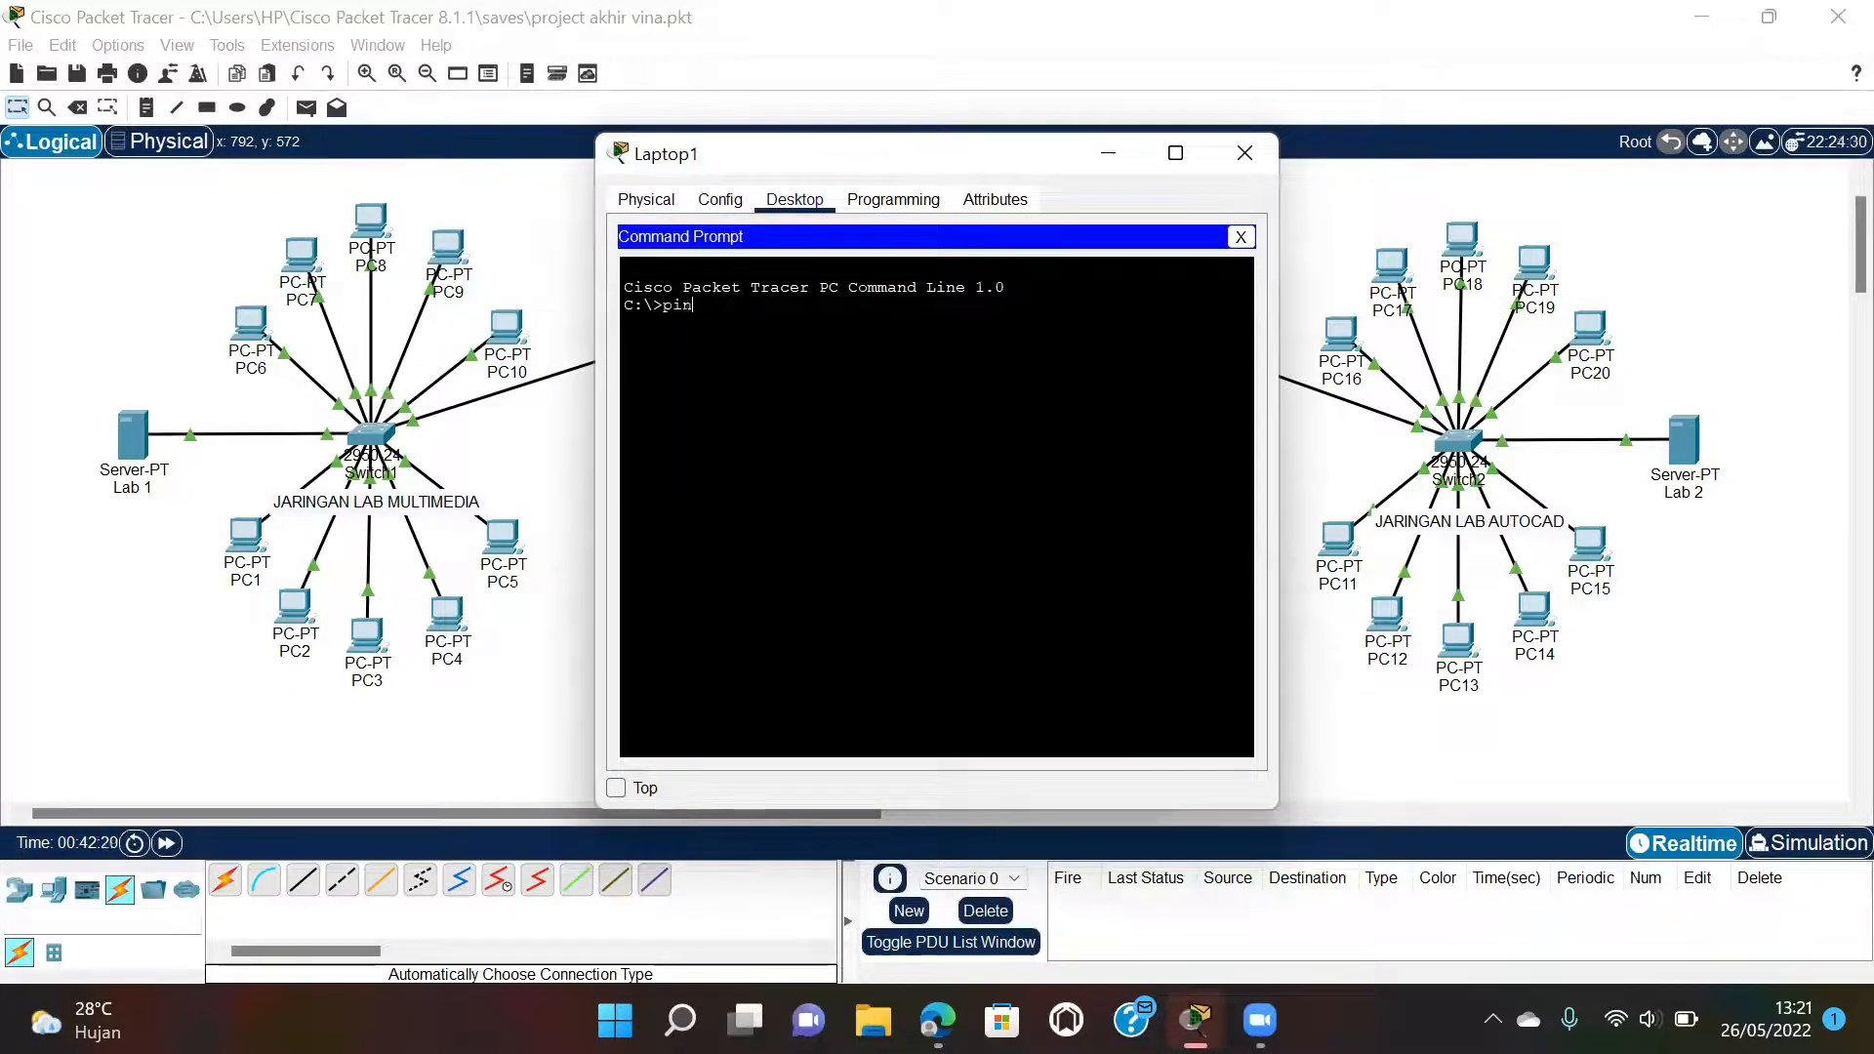
{"action": "type", "text": "g 10.10.35.3"}
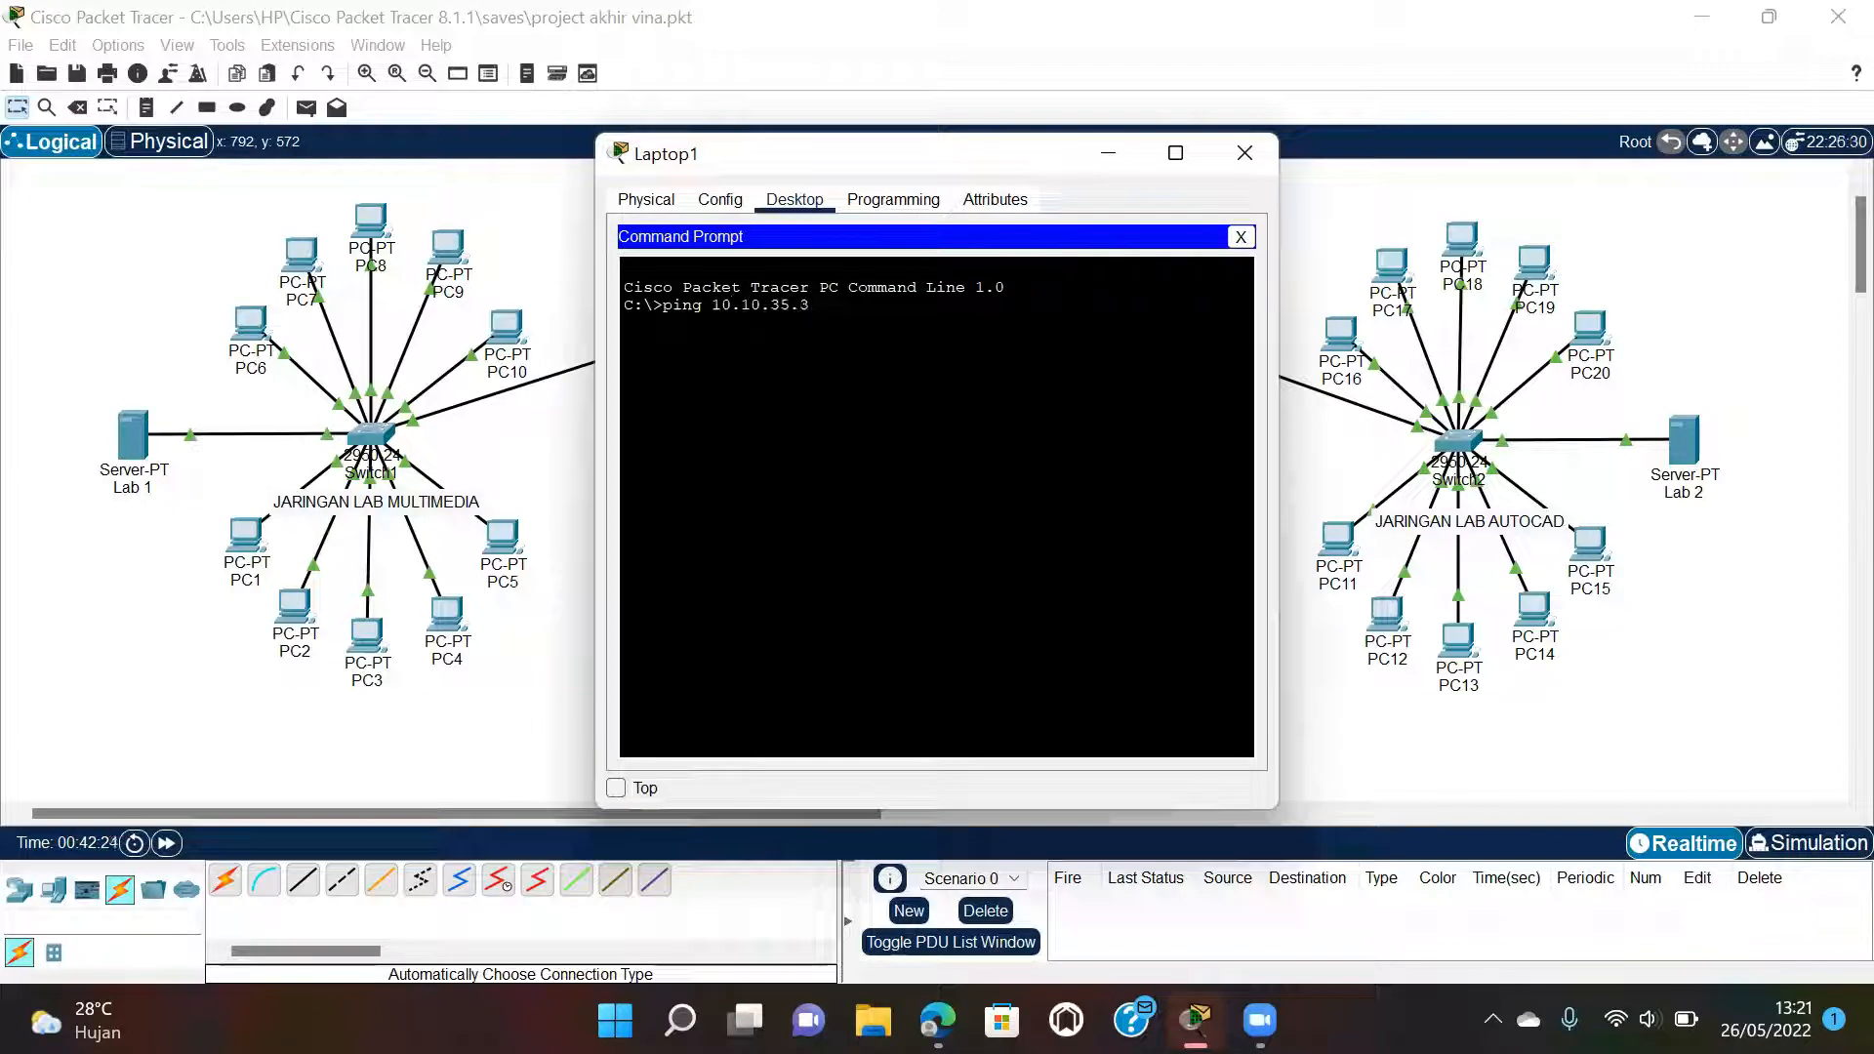
{"action": "key", "text": "Return"}
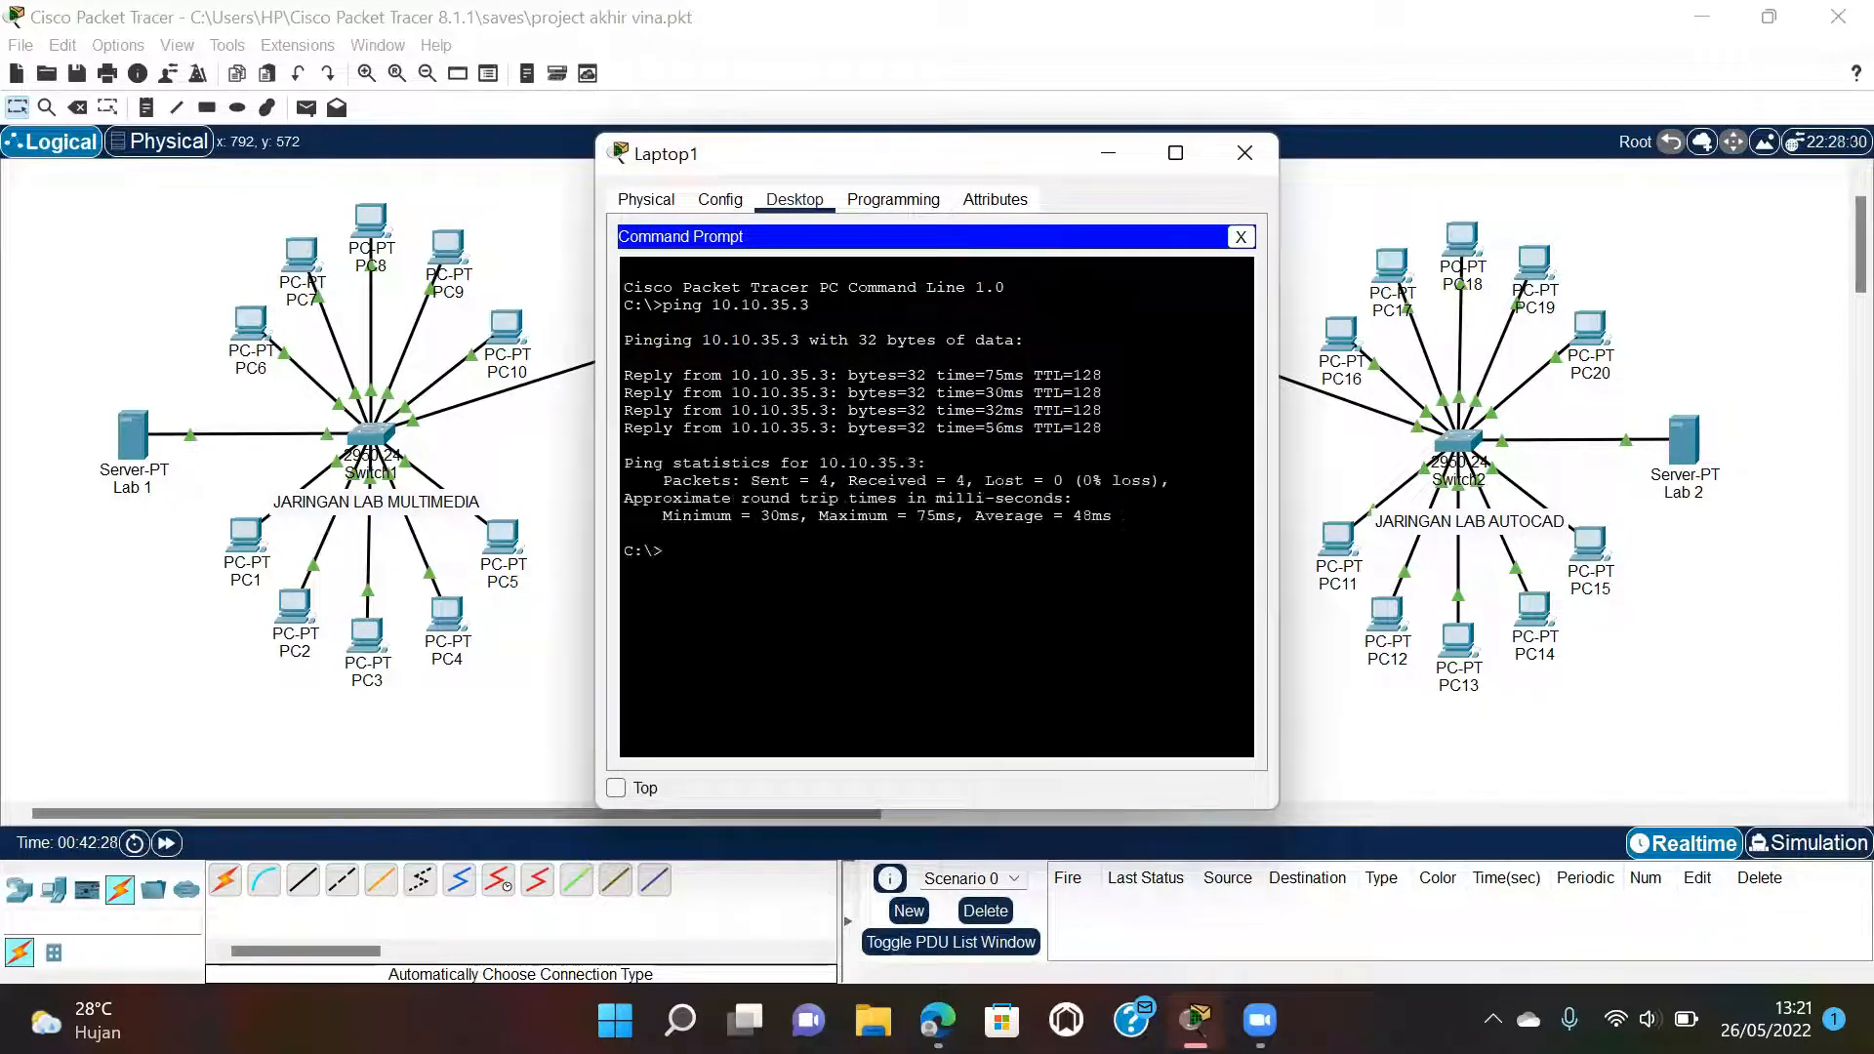
{"action": "left_click", "coordinate": [1244, 154]}
{"action": "mouse_move", "coordinate": [937, 1020]}
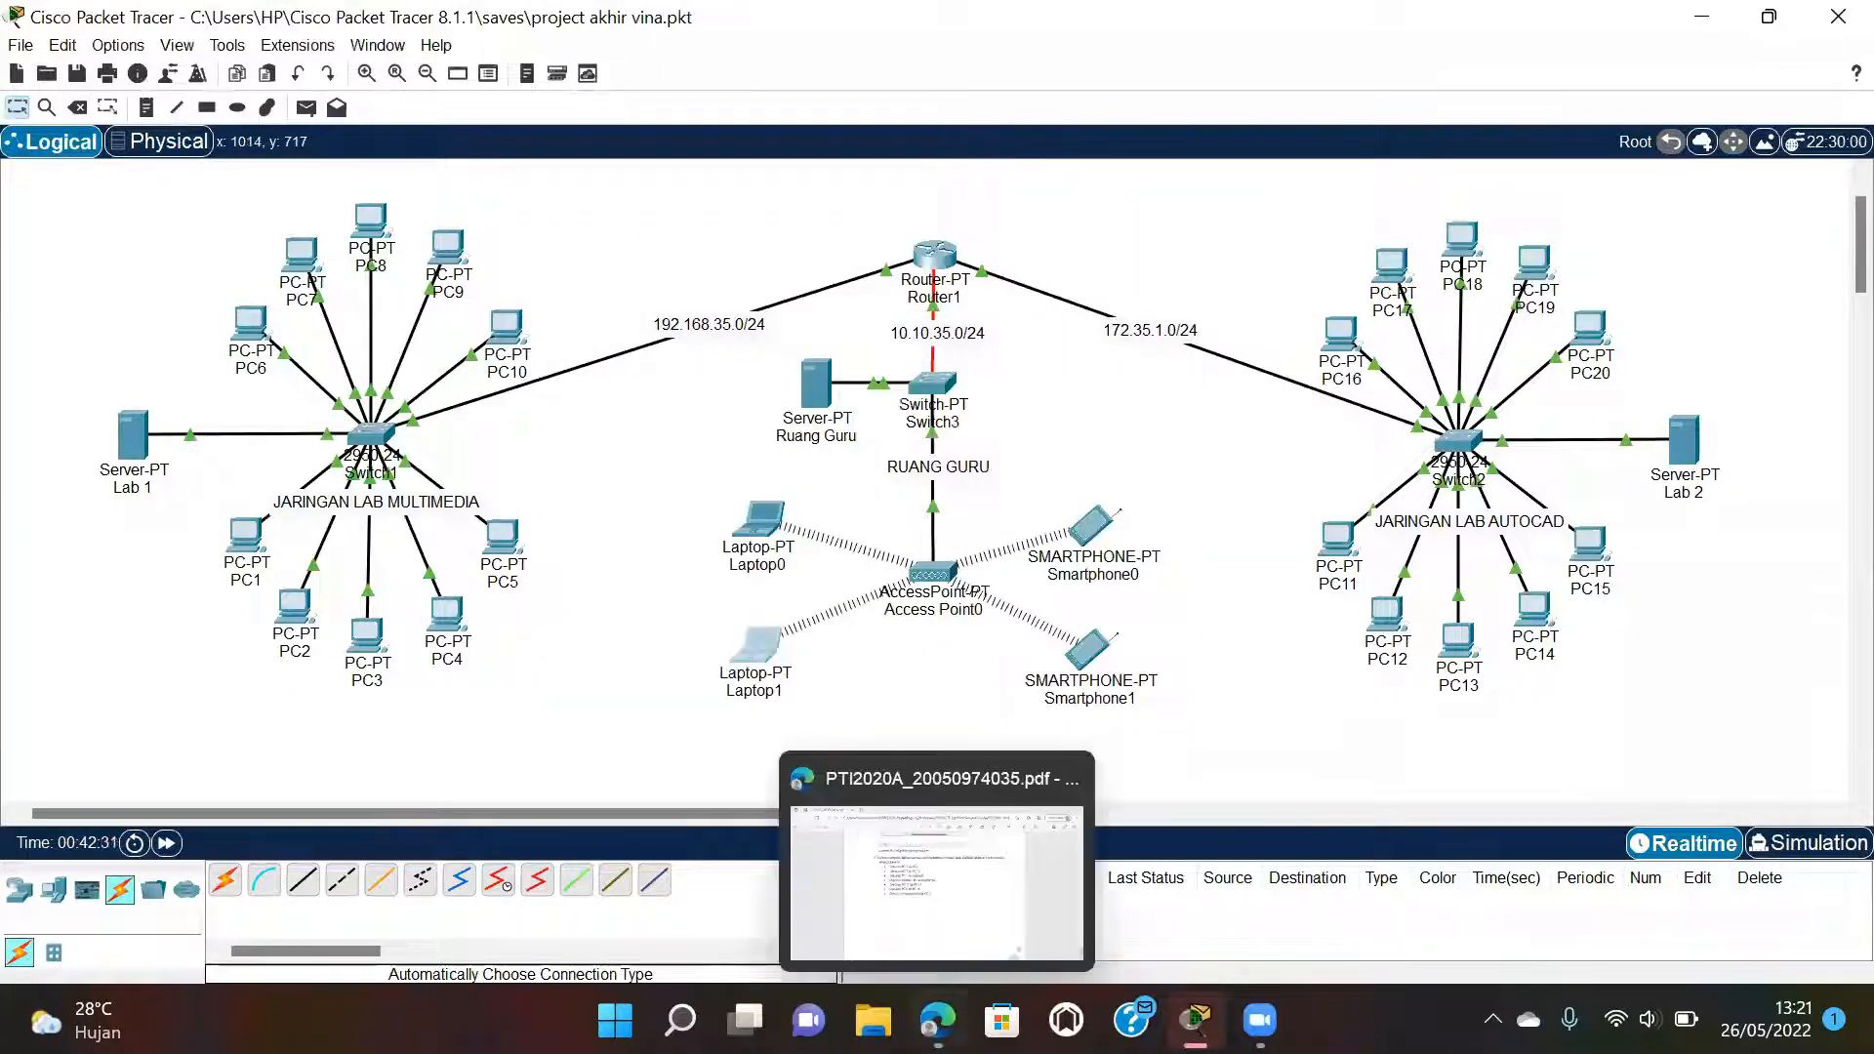
{"action": "left_click", "coordinate": [940, 856]}
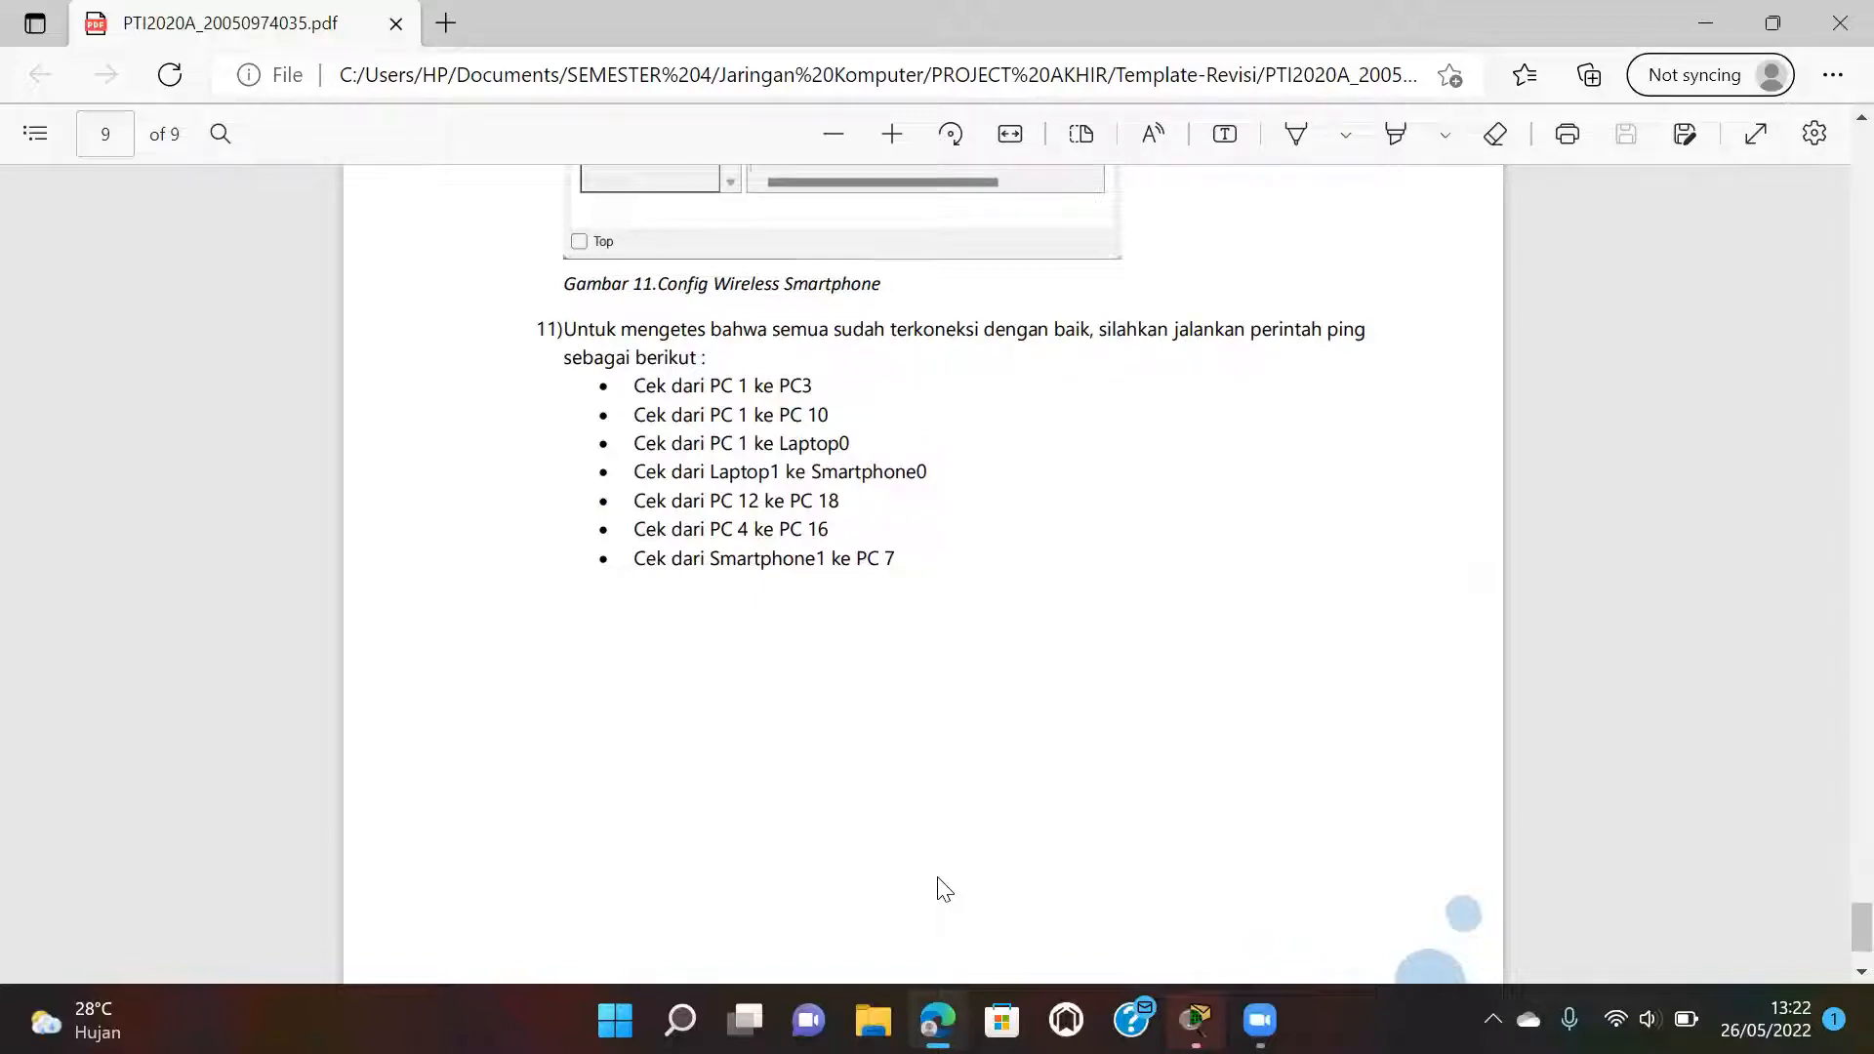
From PC12's command prompt, ping PC18 at 172.35.1.17 and get replies, then close PC12.
{"action": "mouse_move", "coordinate": [1194, 1019]}
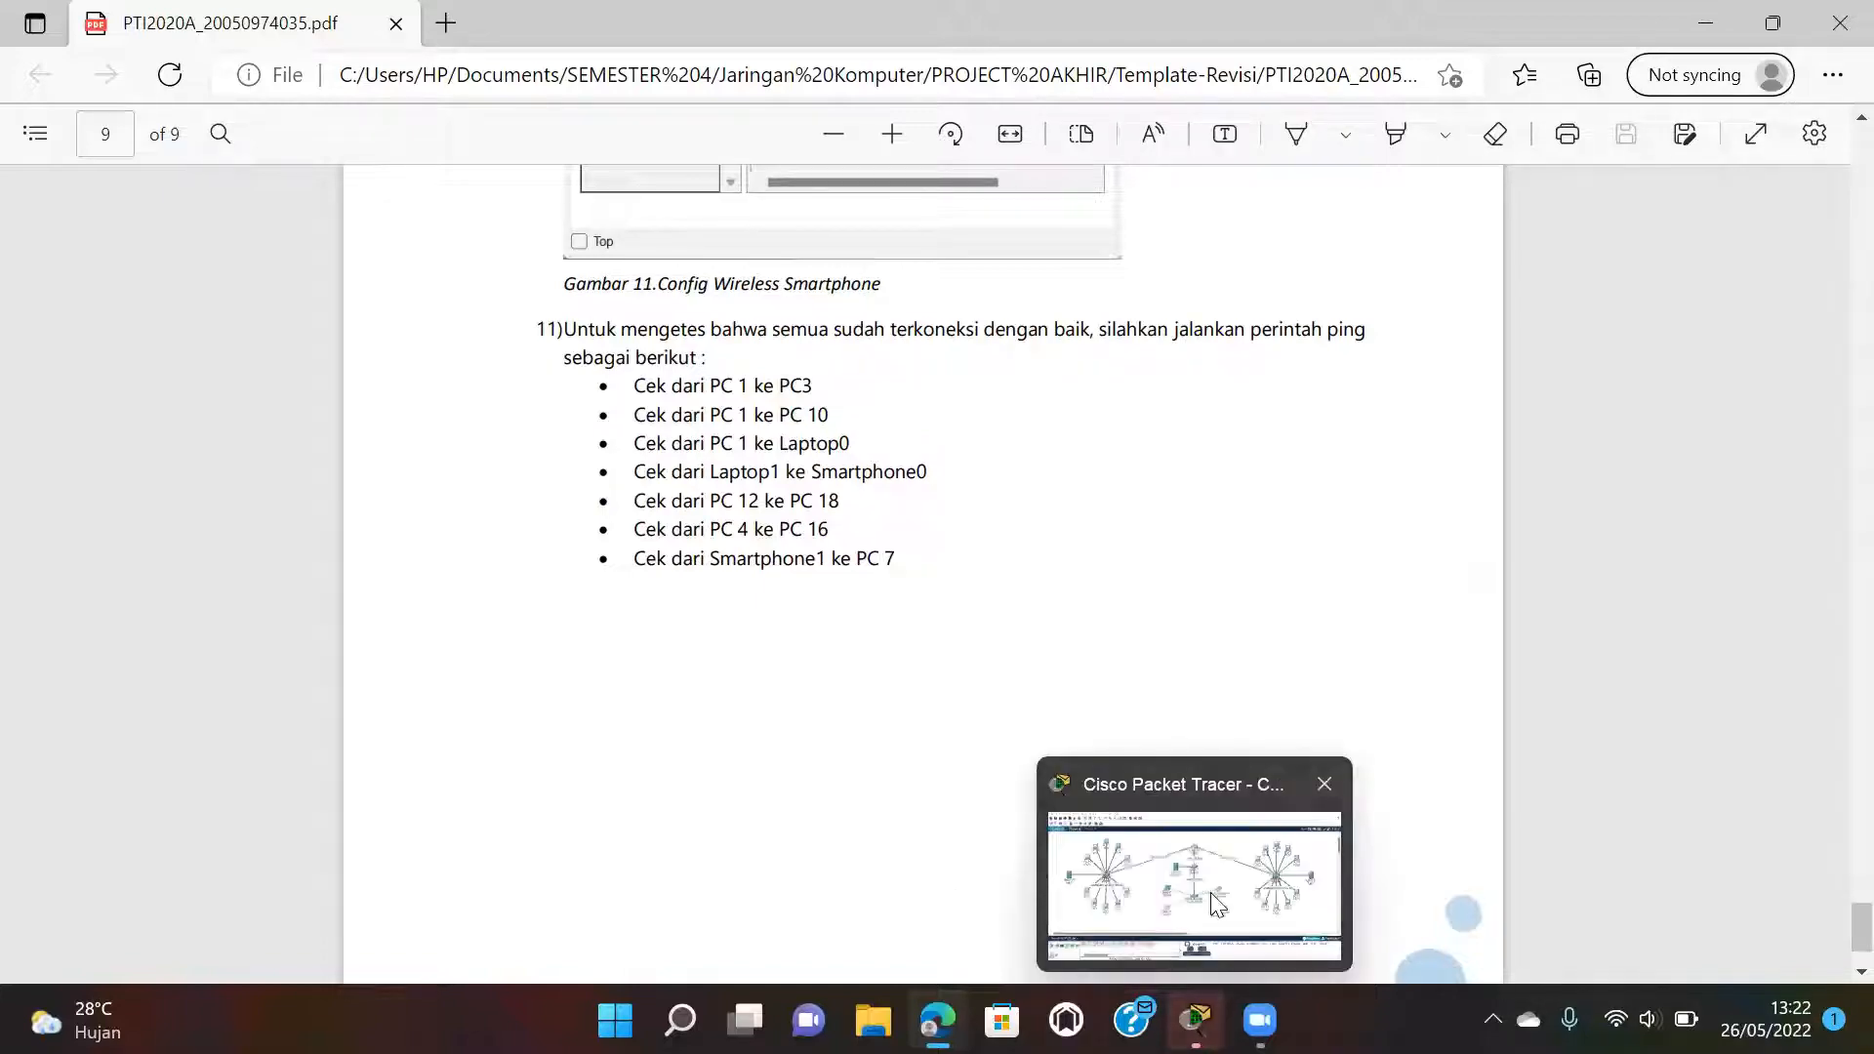
{"action": "left_click", "coordinate": [1213, 893]}
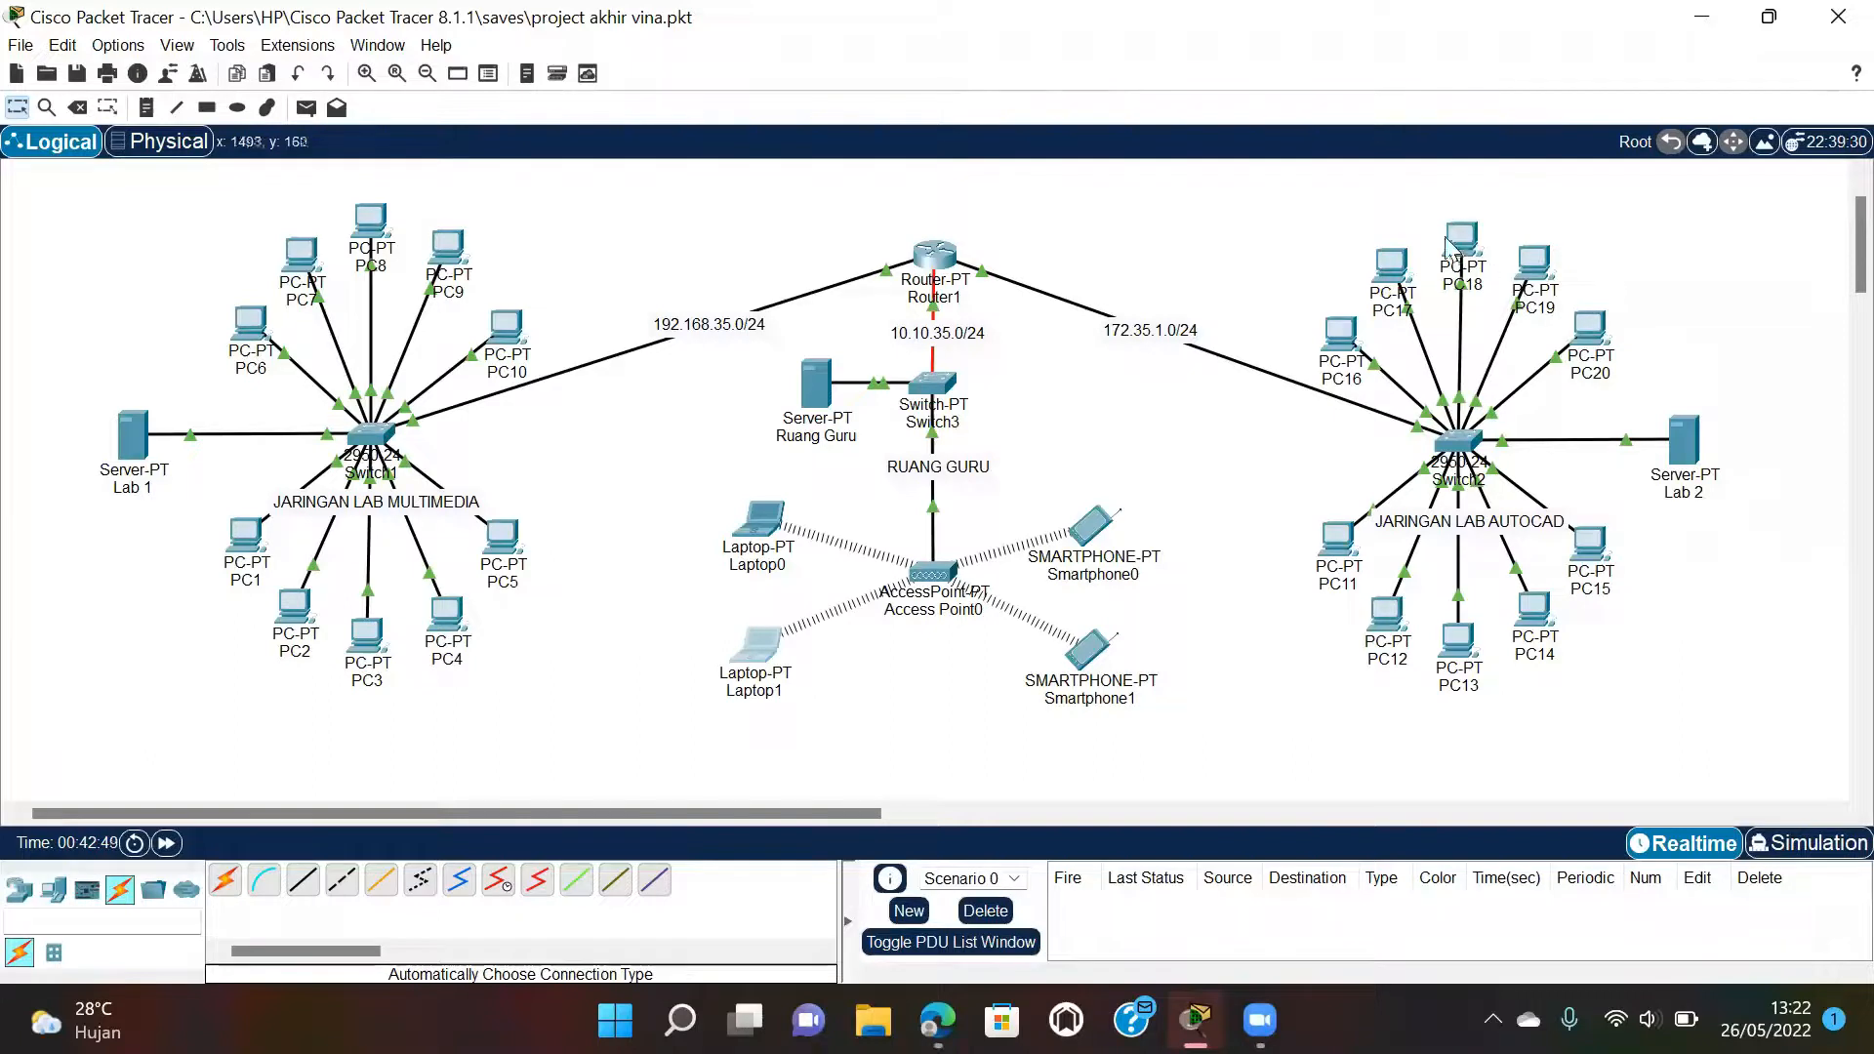
{"action": "mouse_move", "coordinate": [1458, 242]}
{"action": "left_click", "coordinate": [1389, 613]}
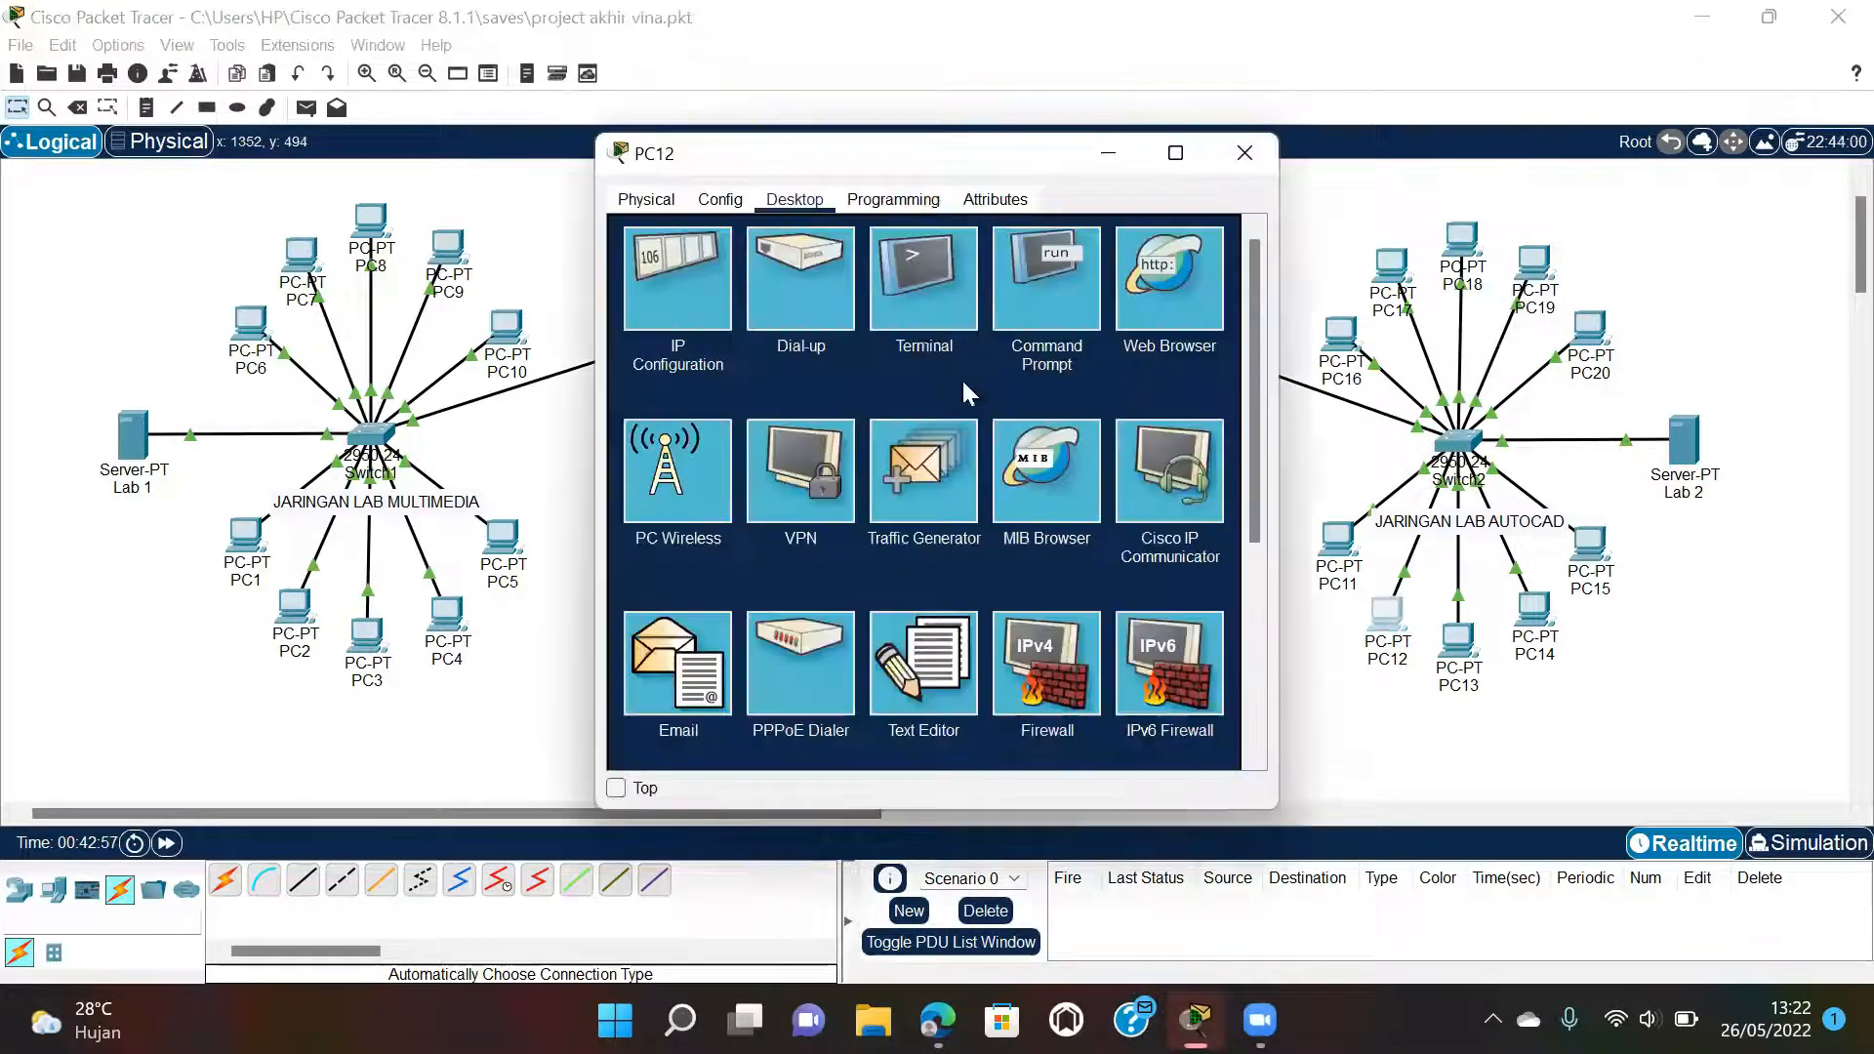
{"action": "left_click", "coordinate": [1064, 277]}
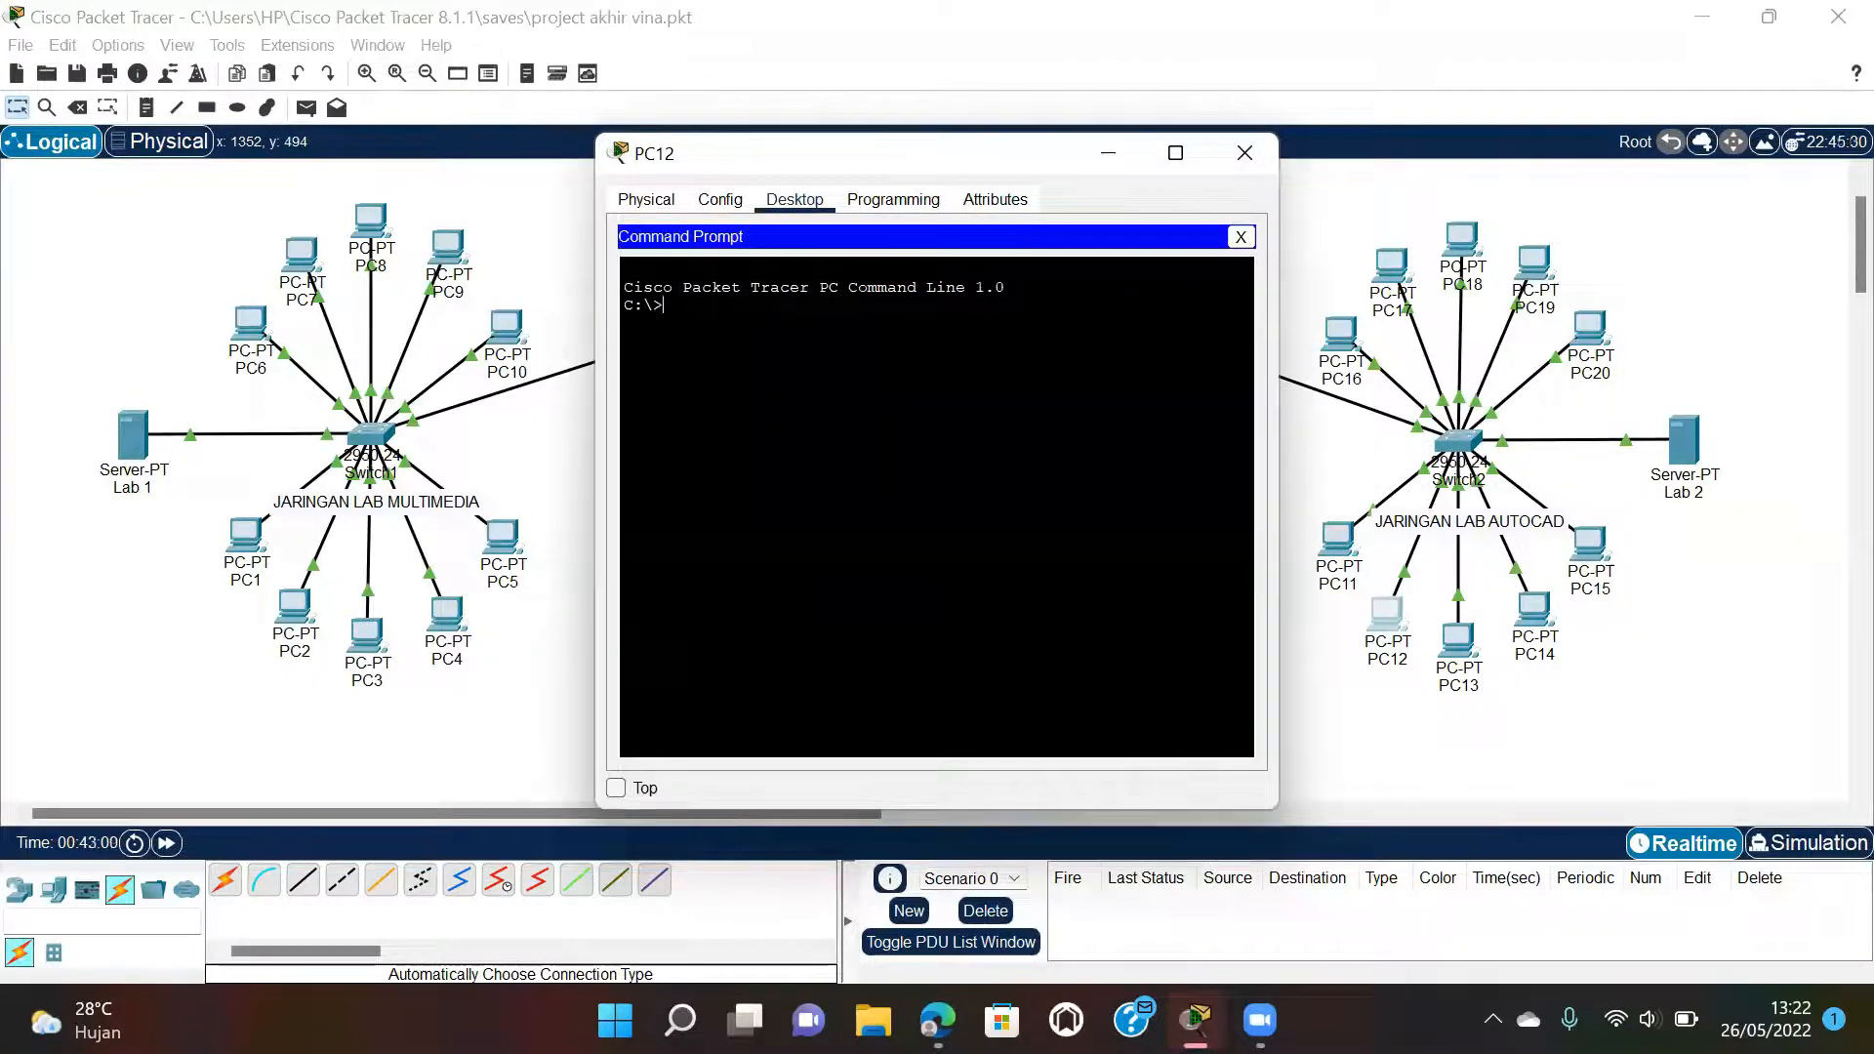
{"action": "type", "text": "ping 172.35.1."}
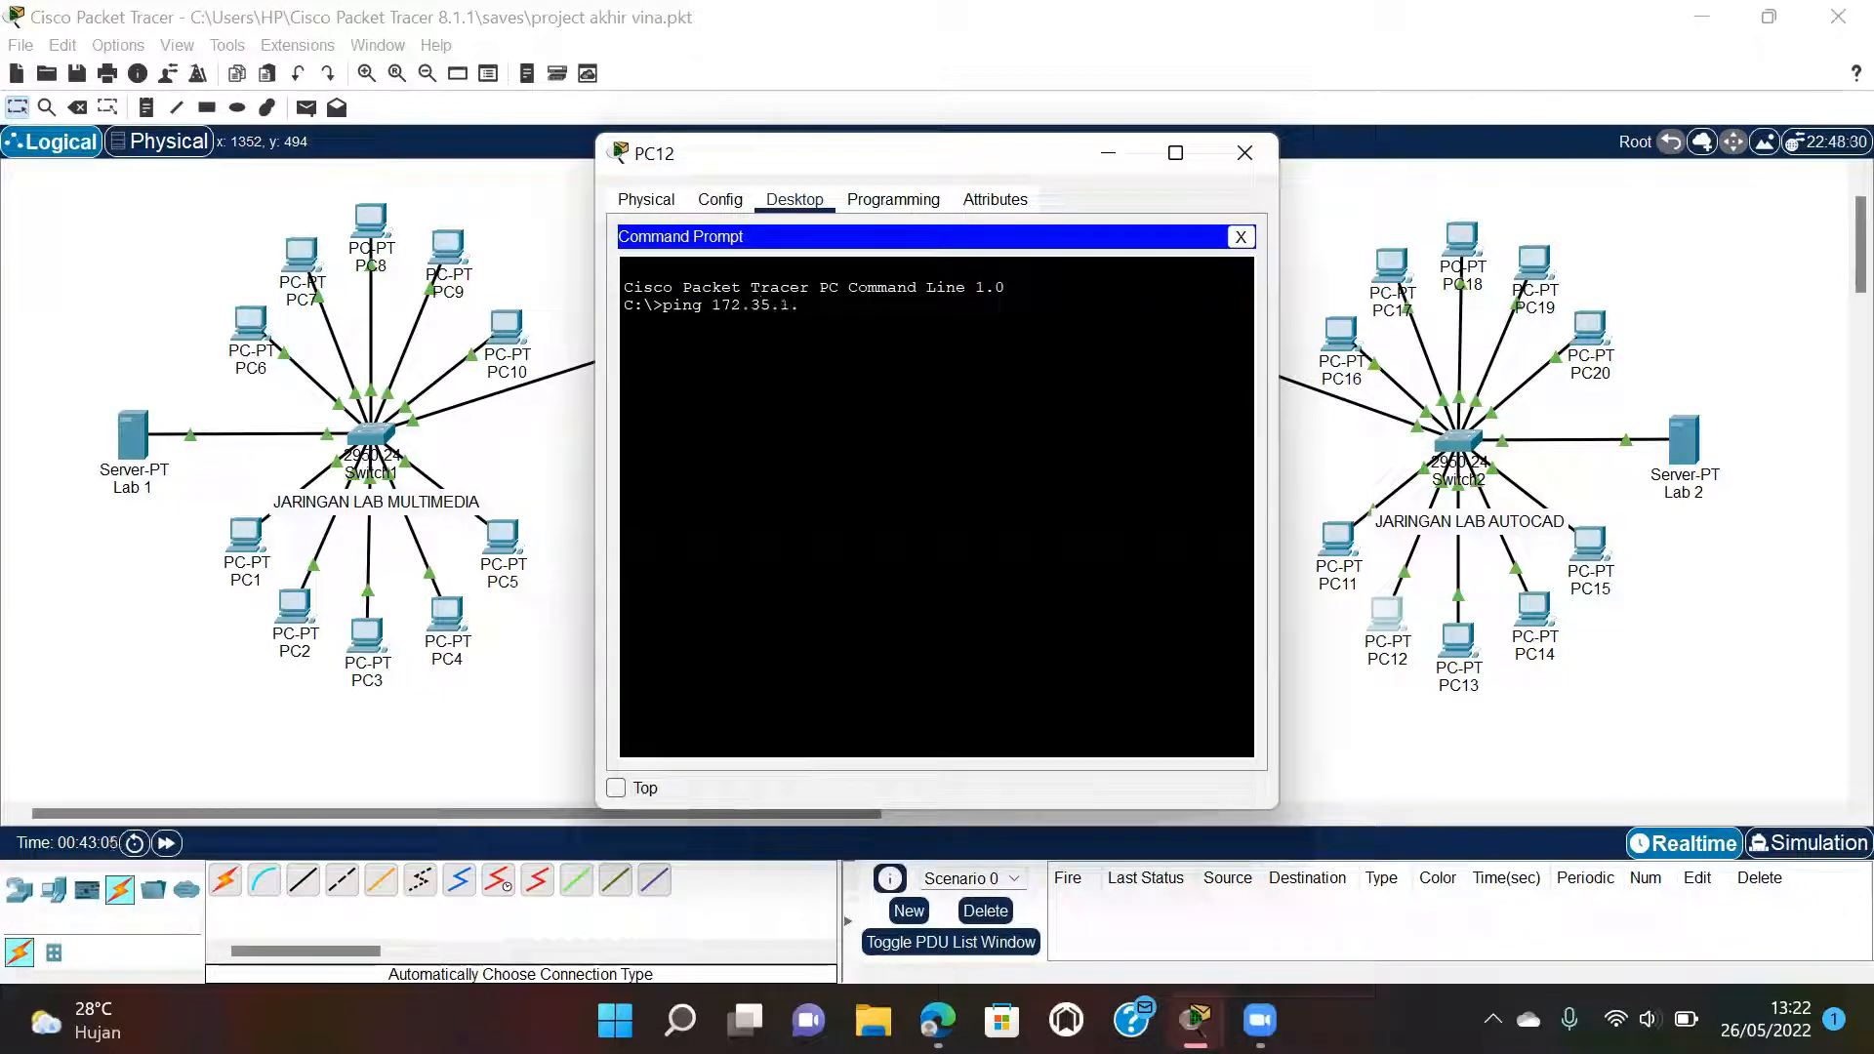
{"action": "type", "text": "17"}
{"action": "key", "text": "Return"}
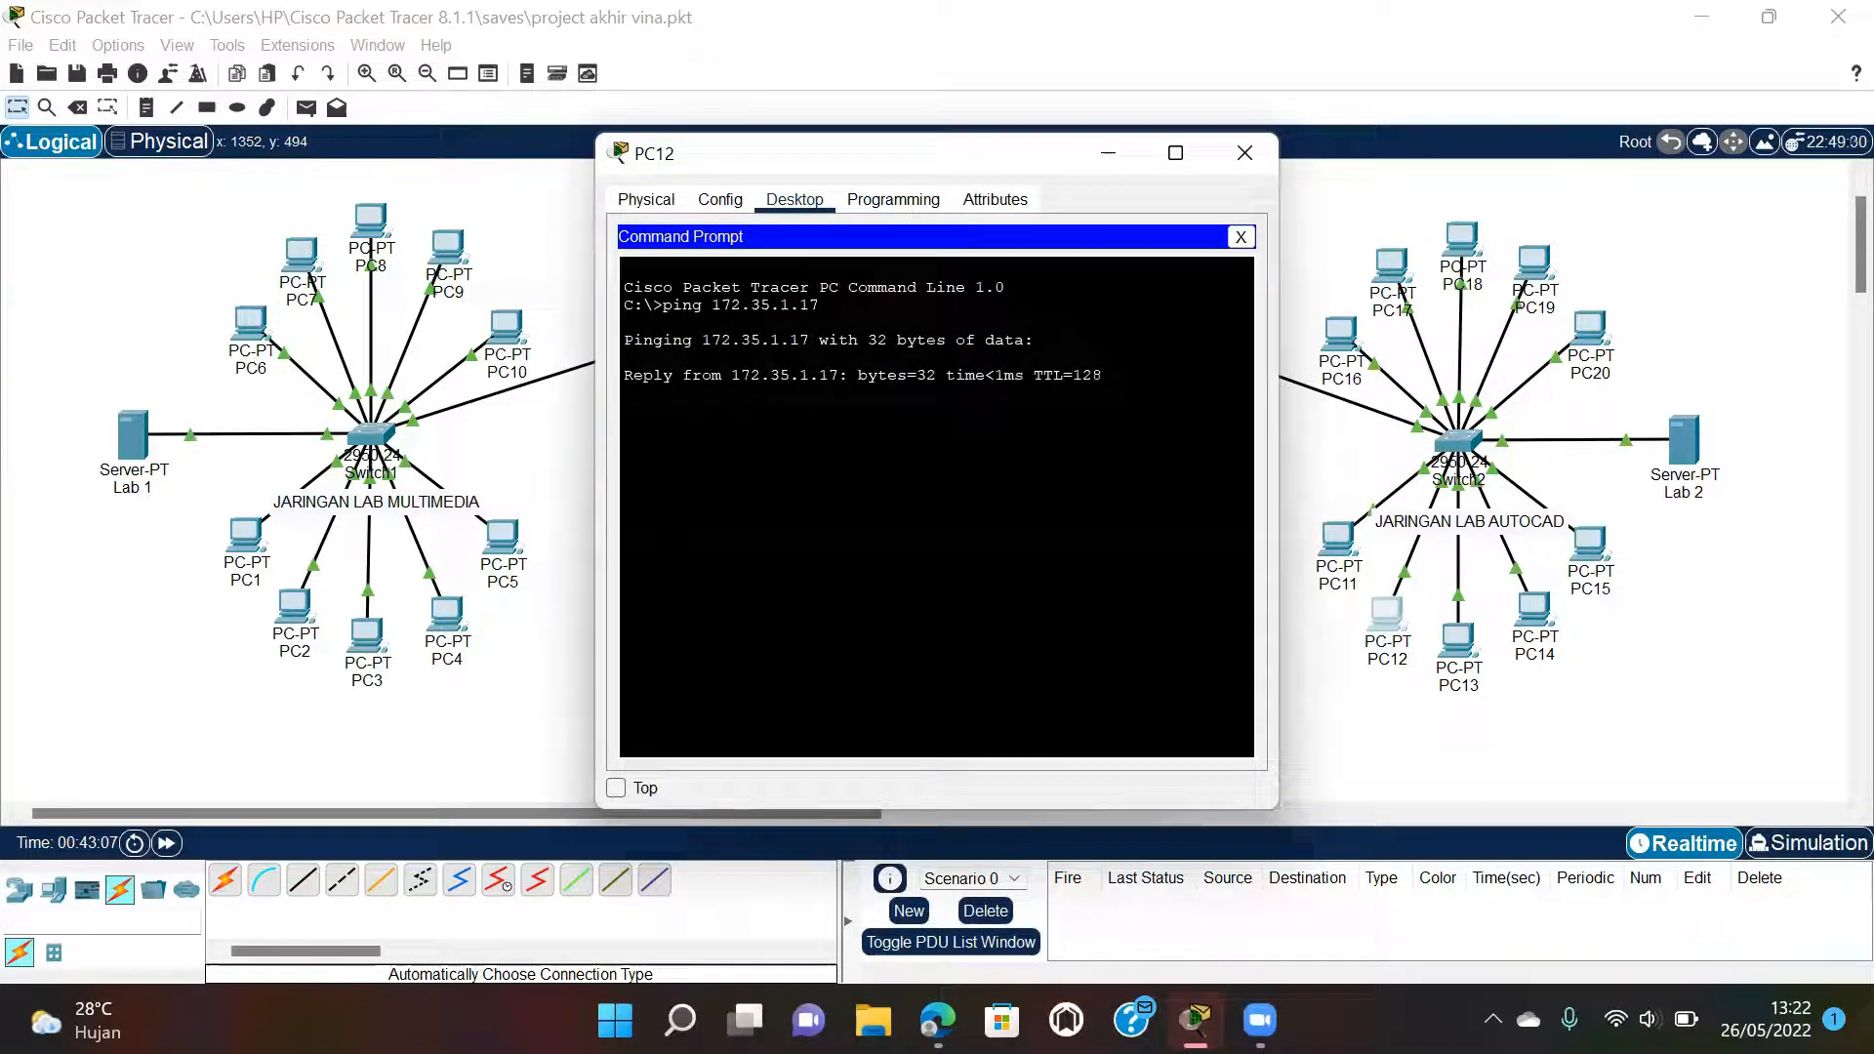
{"action": "left_click", "coordinate": [1245, 156]}
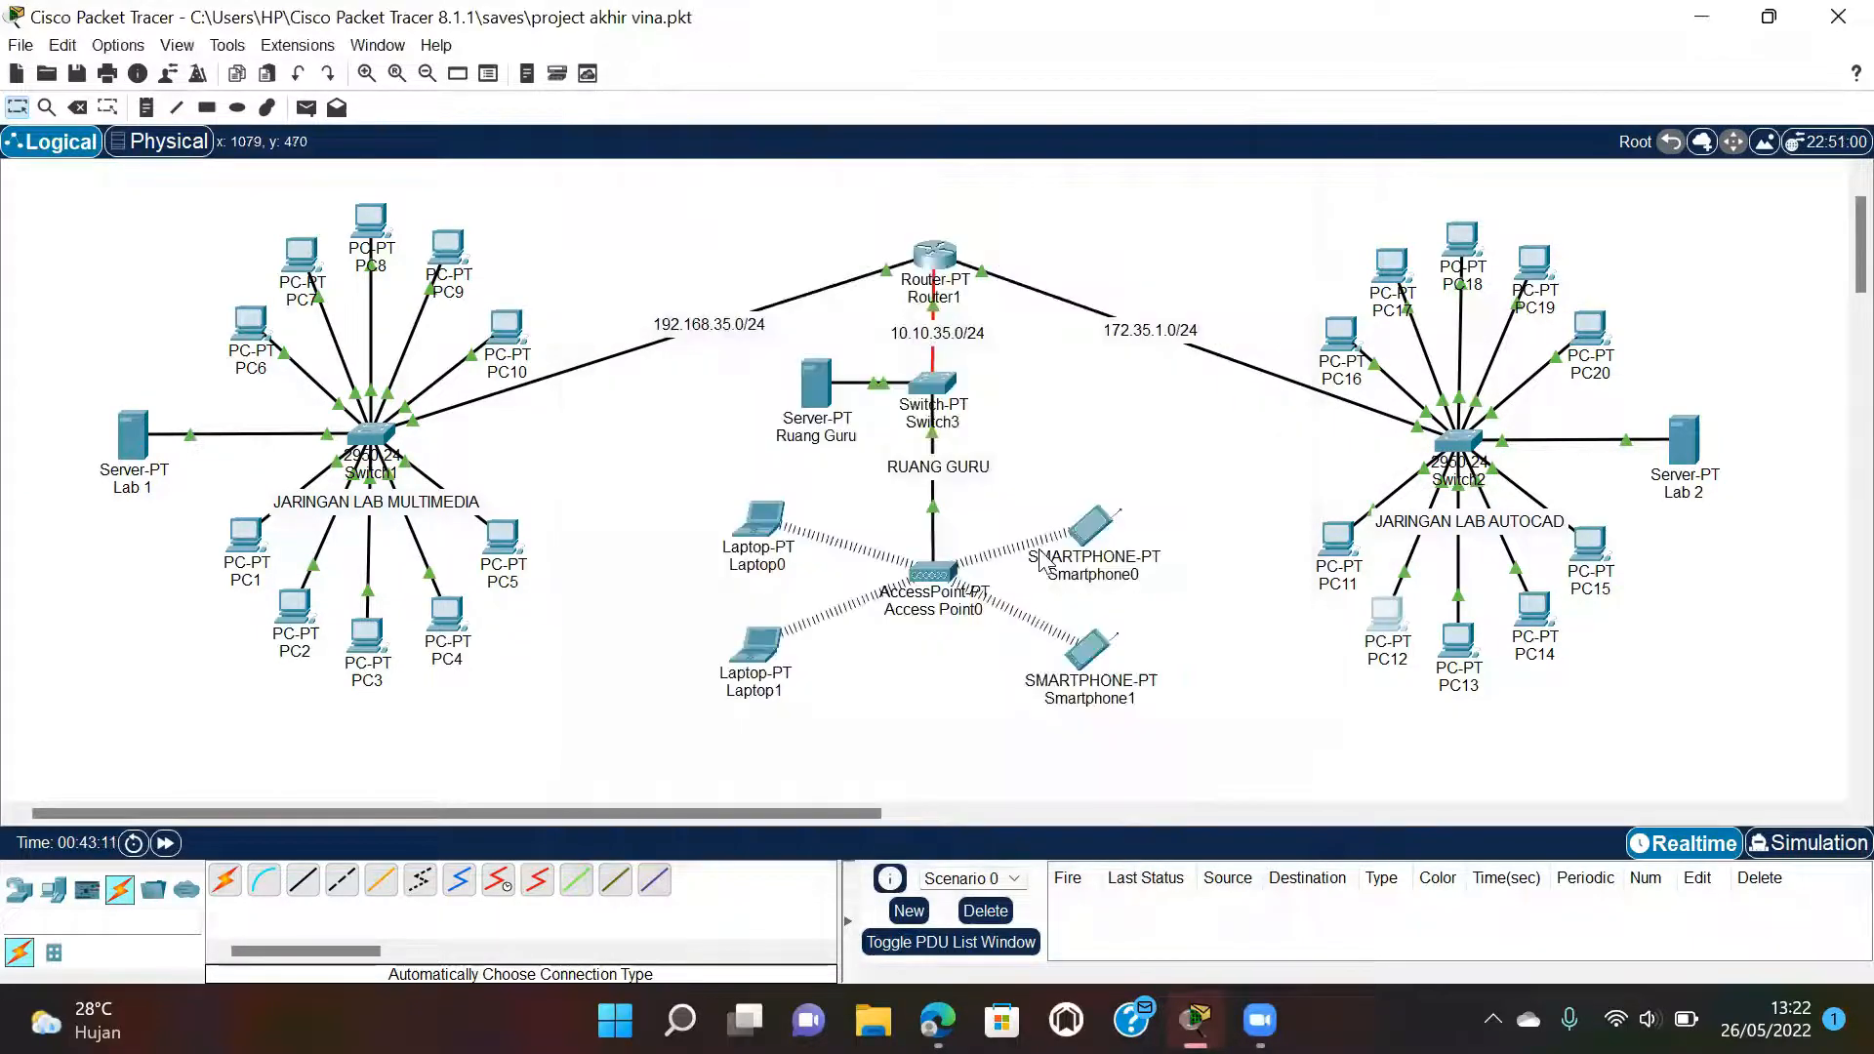
Check the lab PDF's ping list and return to the Packet Tracer topology.
{"action": "mouse_move", "coordinate": [937, 1019]}
{"action": "left_click", "coordinate": [909, 898]}
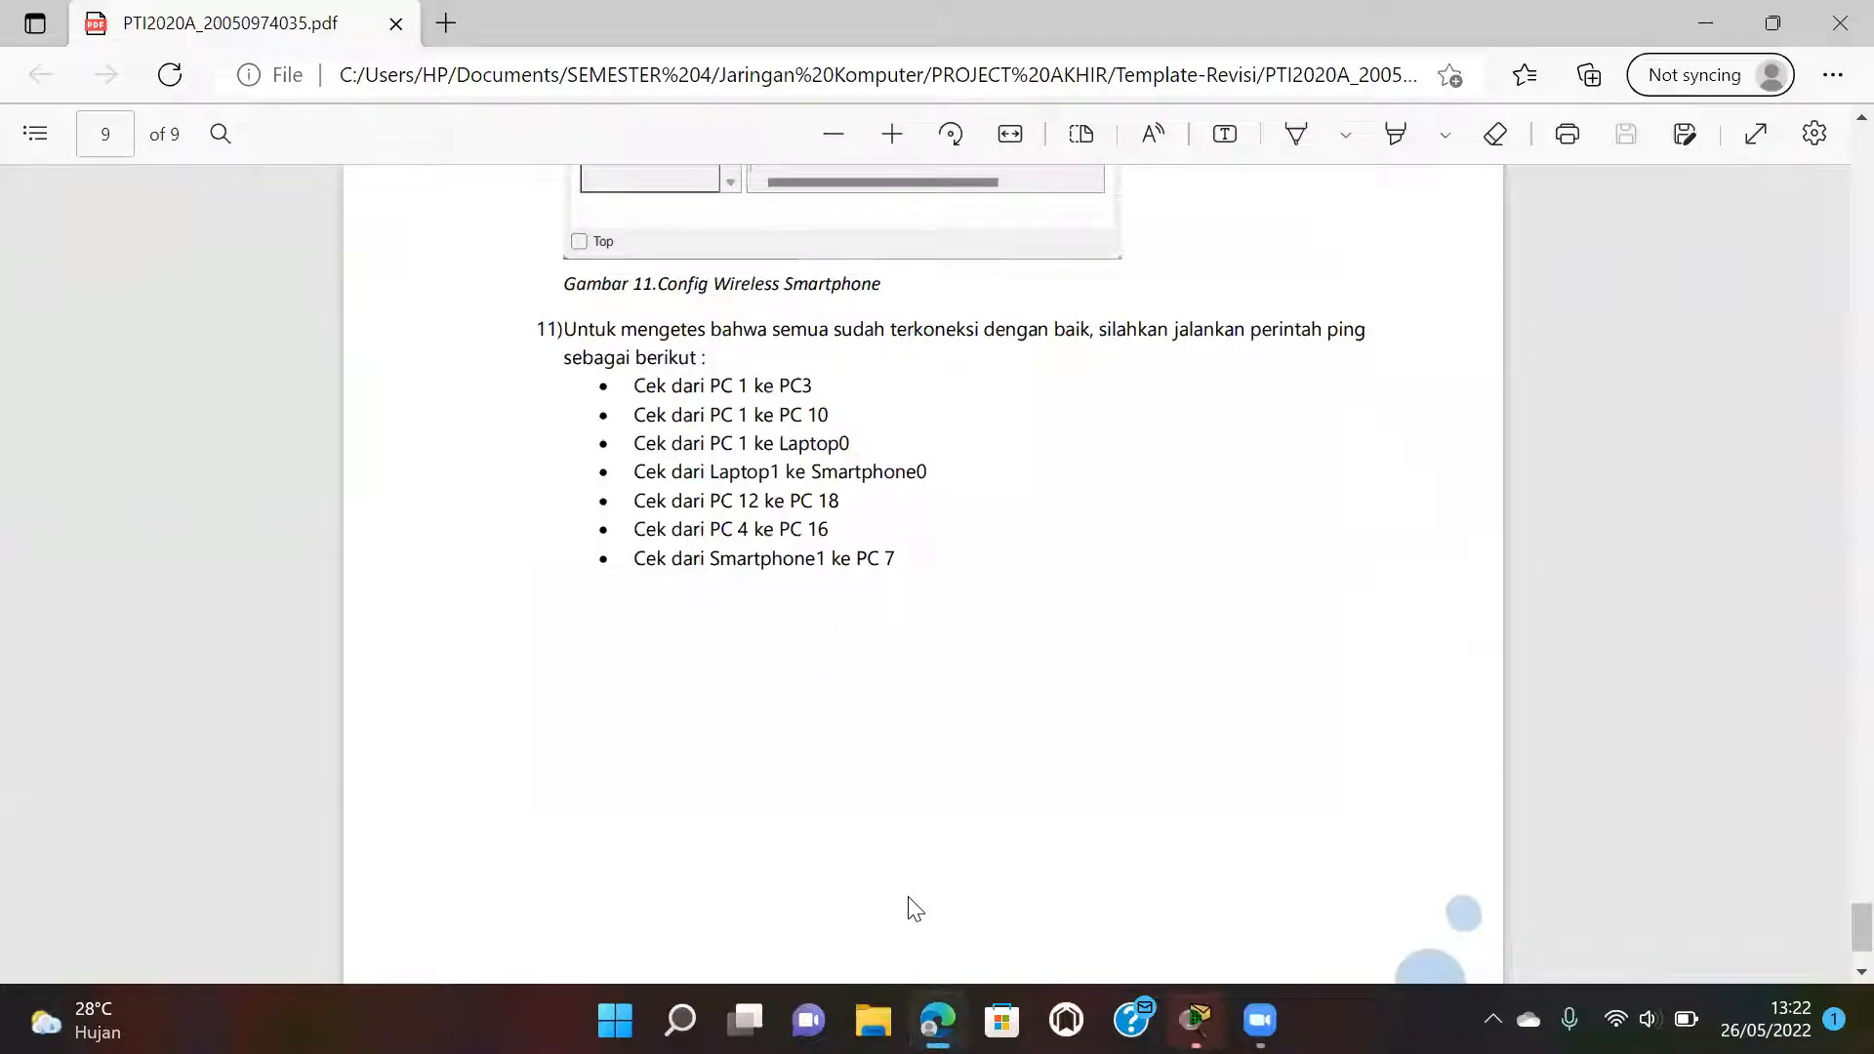
{"action": "mouse_move", "coordinate": [1195, 1015]}
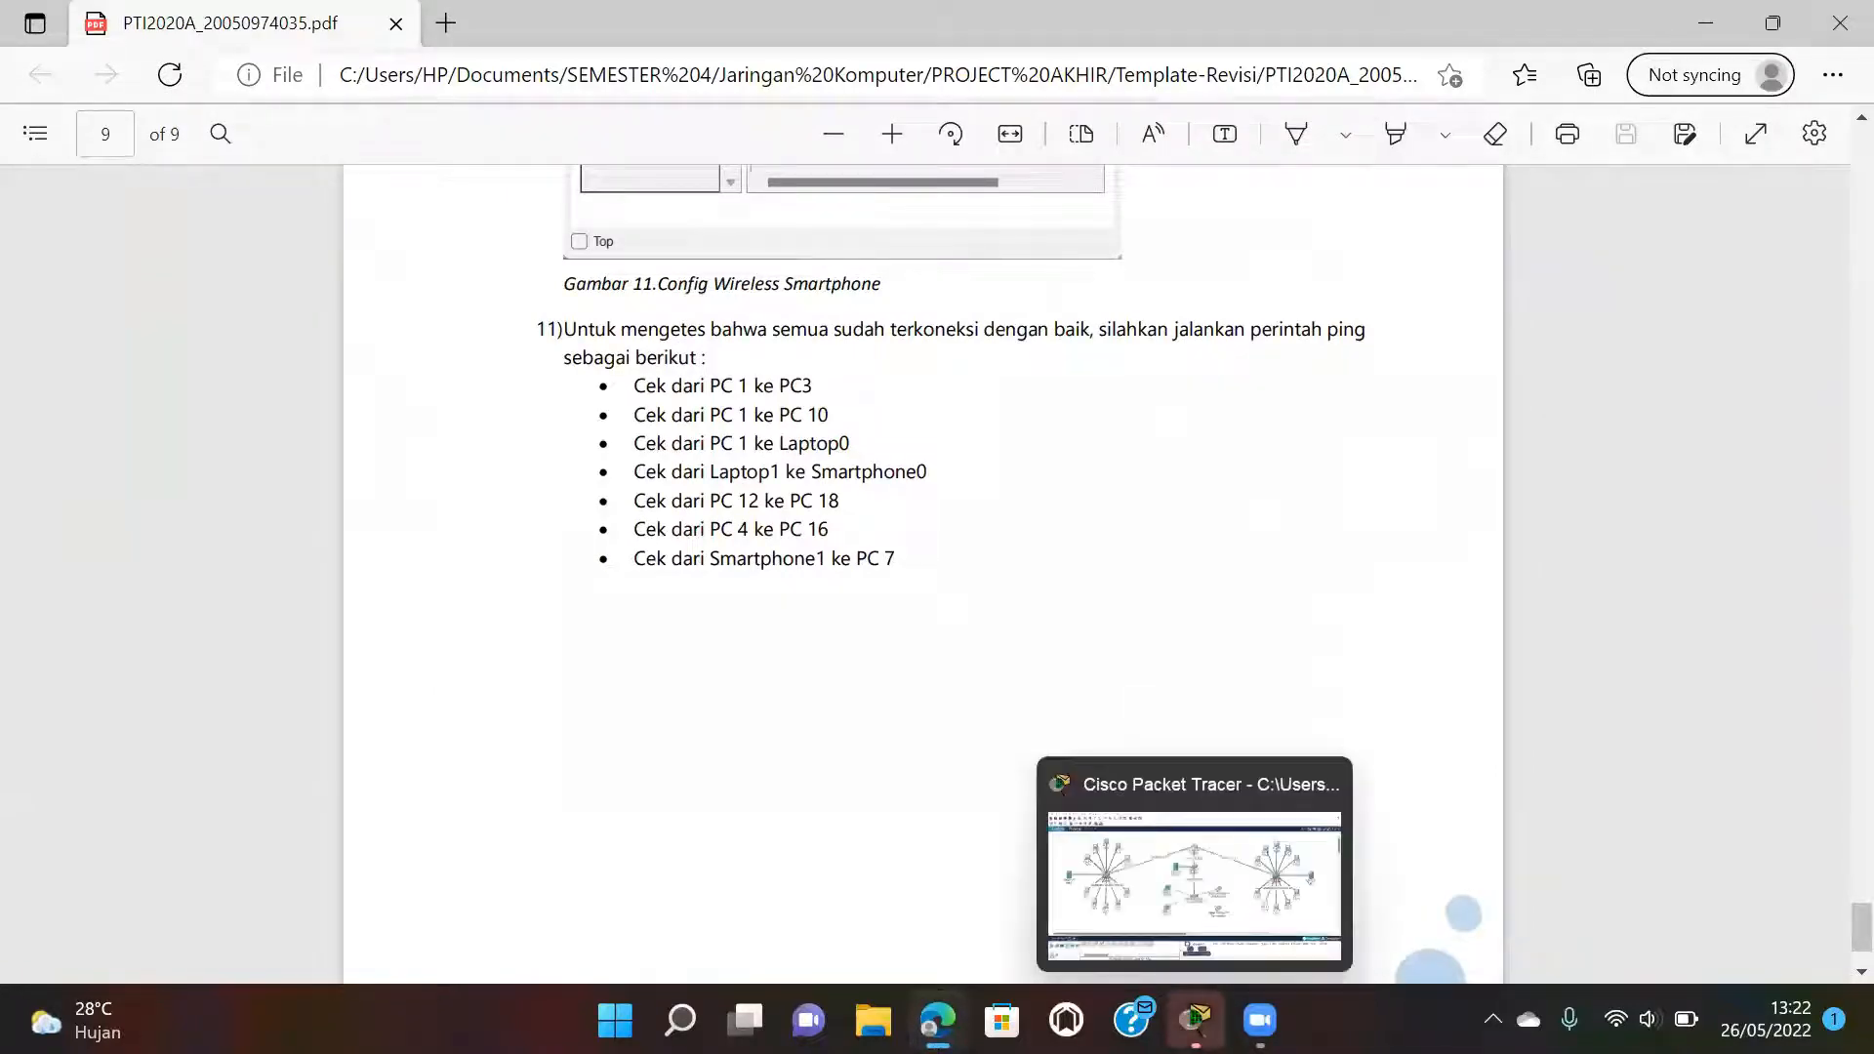
{"action": "left_click", "coordinate": [1207, 932]}
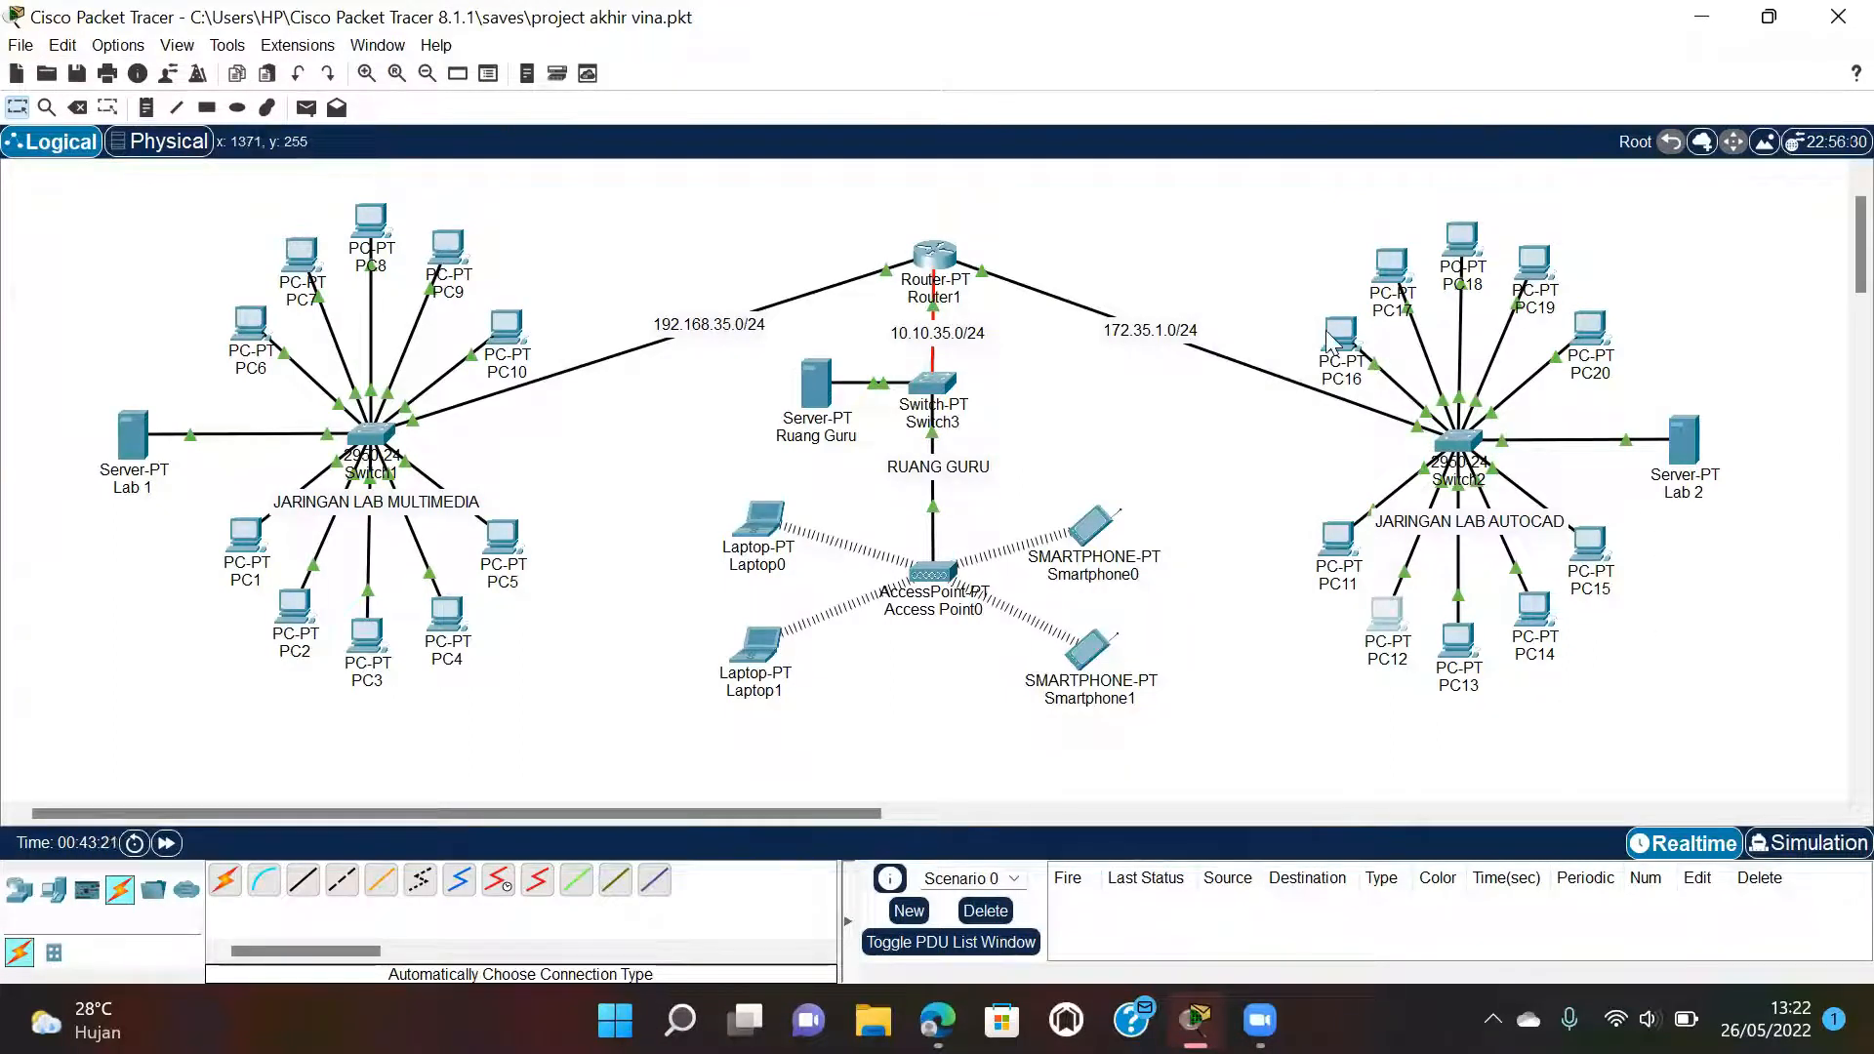
Ping PC16 at 172.35.1.15 from PC4's command prompt, which times out, then close PC4.
{"action": "mouse_move", "coordinate": [1329, 338]}
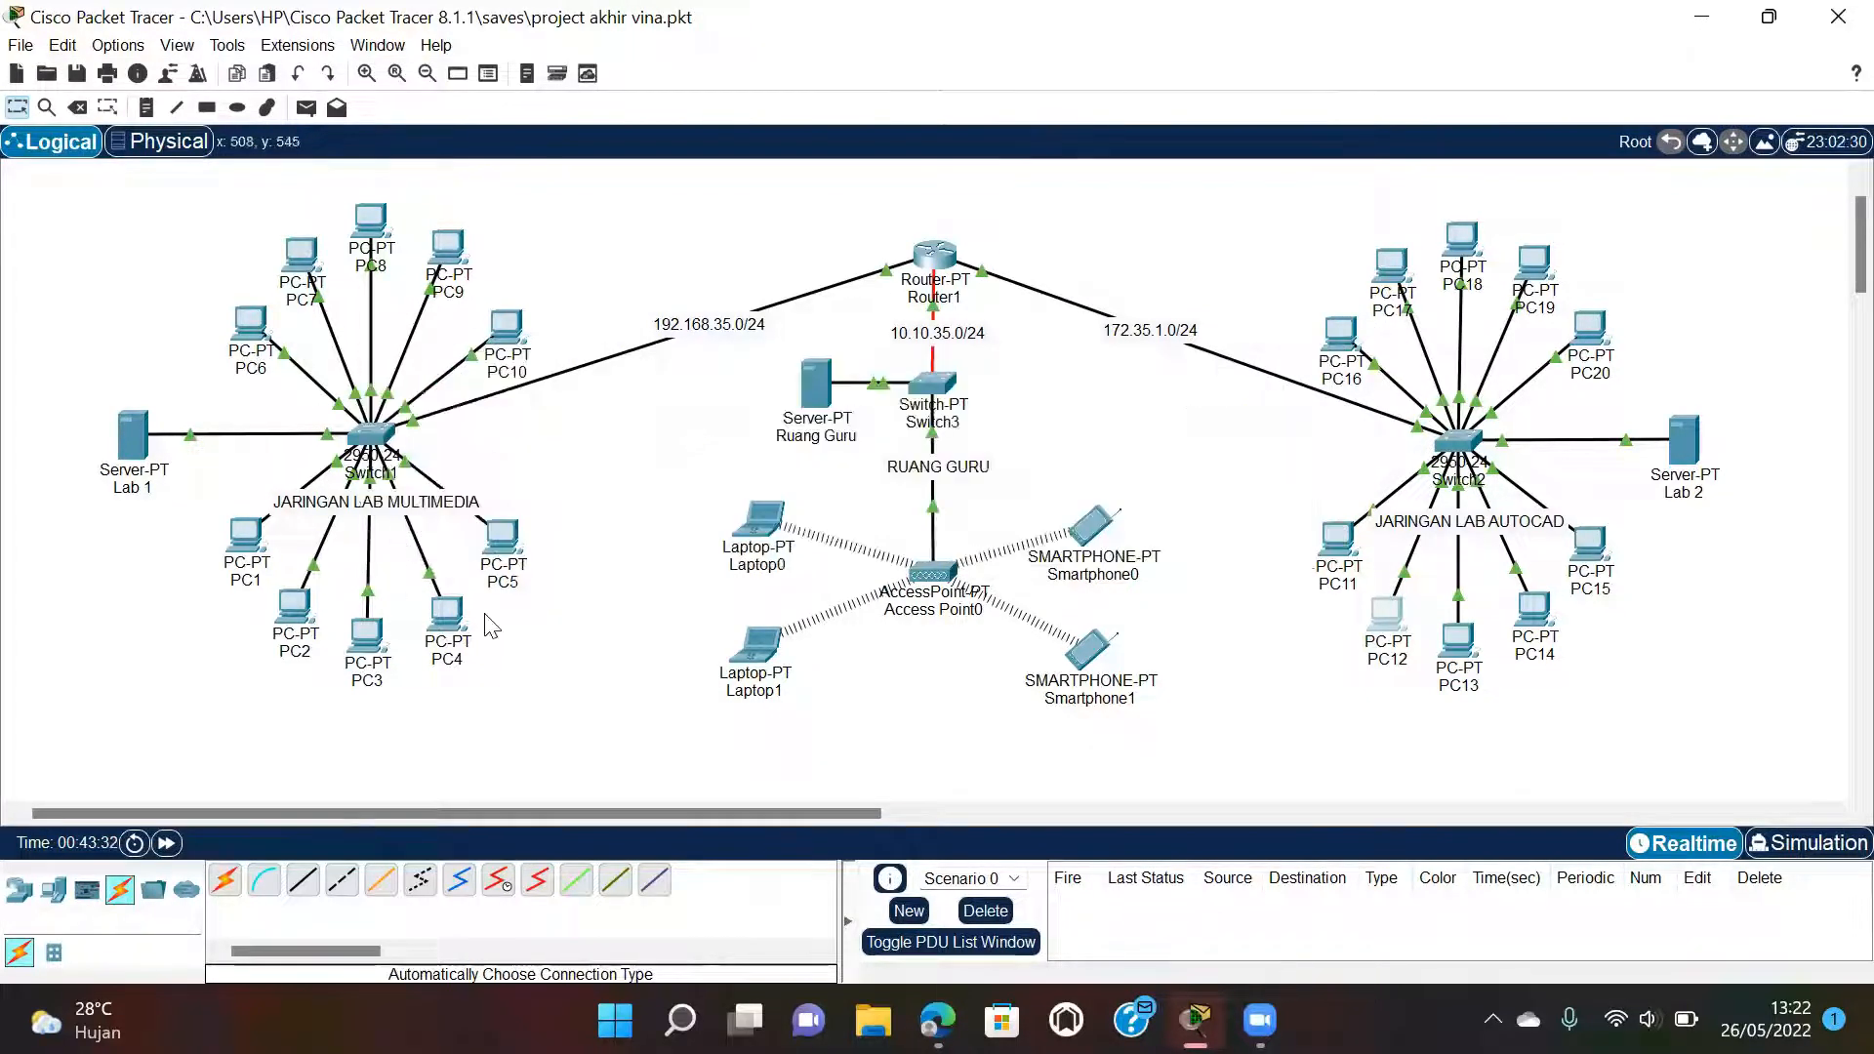
{"action": "left_click", "coordinate": [445, 612]}
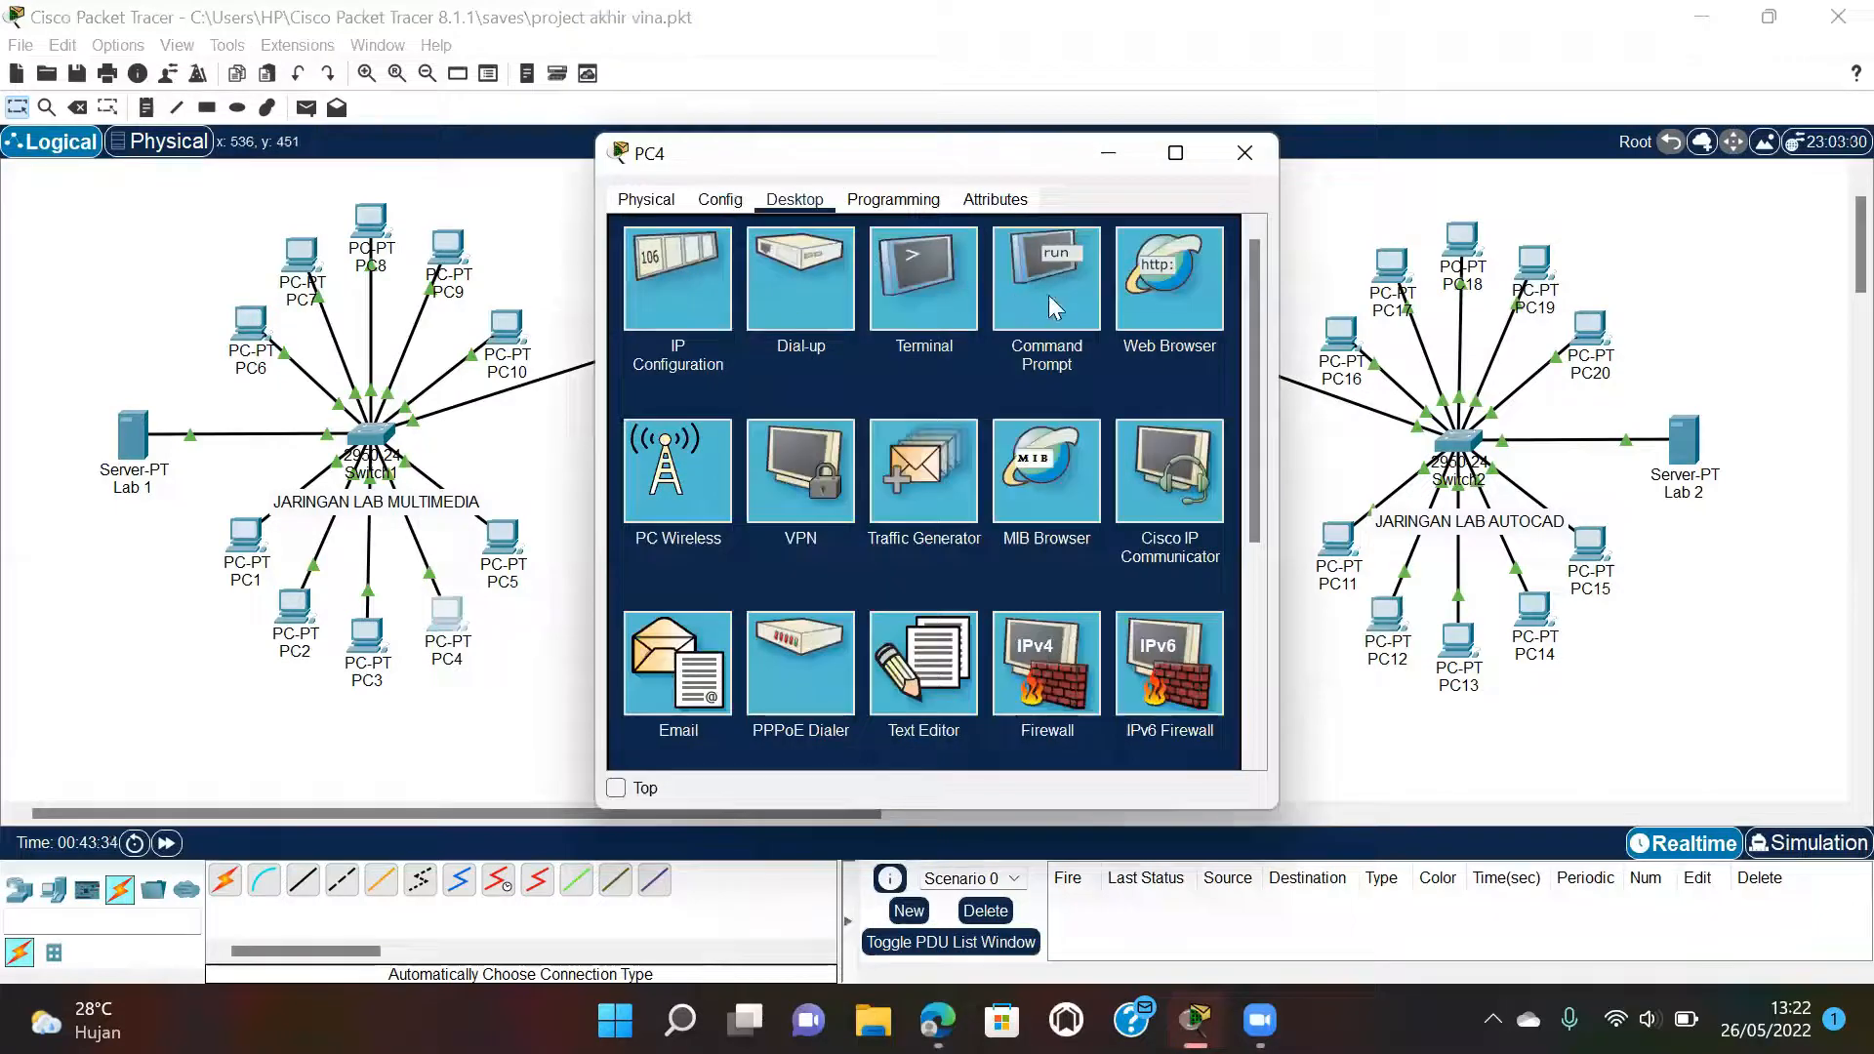
{"action": "left_click", "coordinate": [1048, 294]}
{"action": "type", "text": "p"}
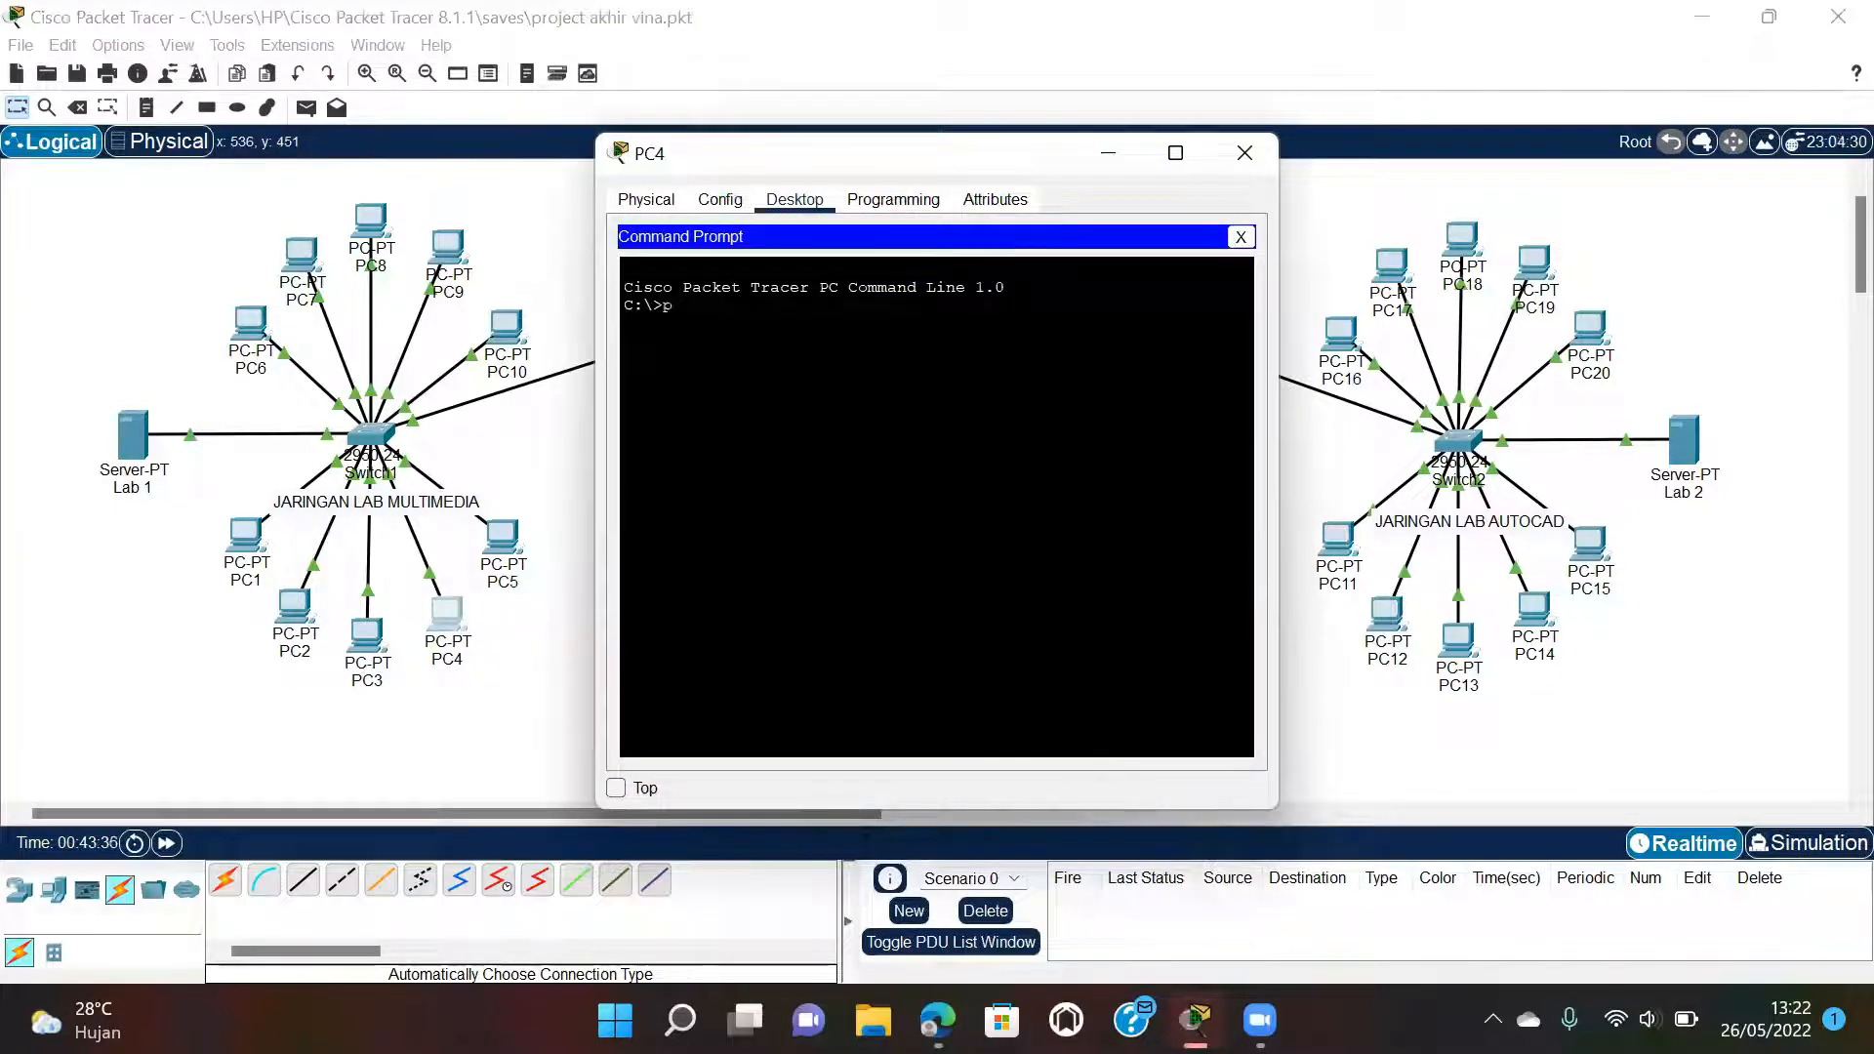
{"action": "type", "text": "ing 173"}
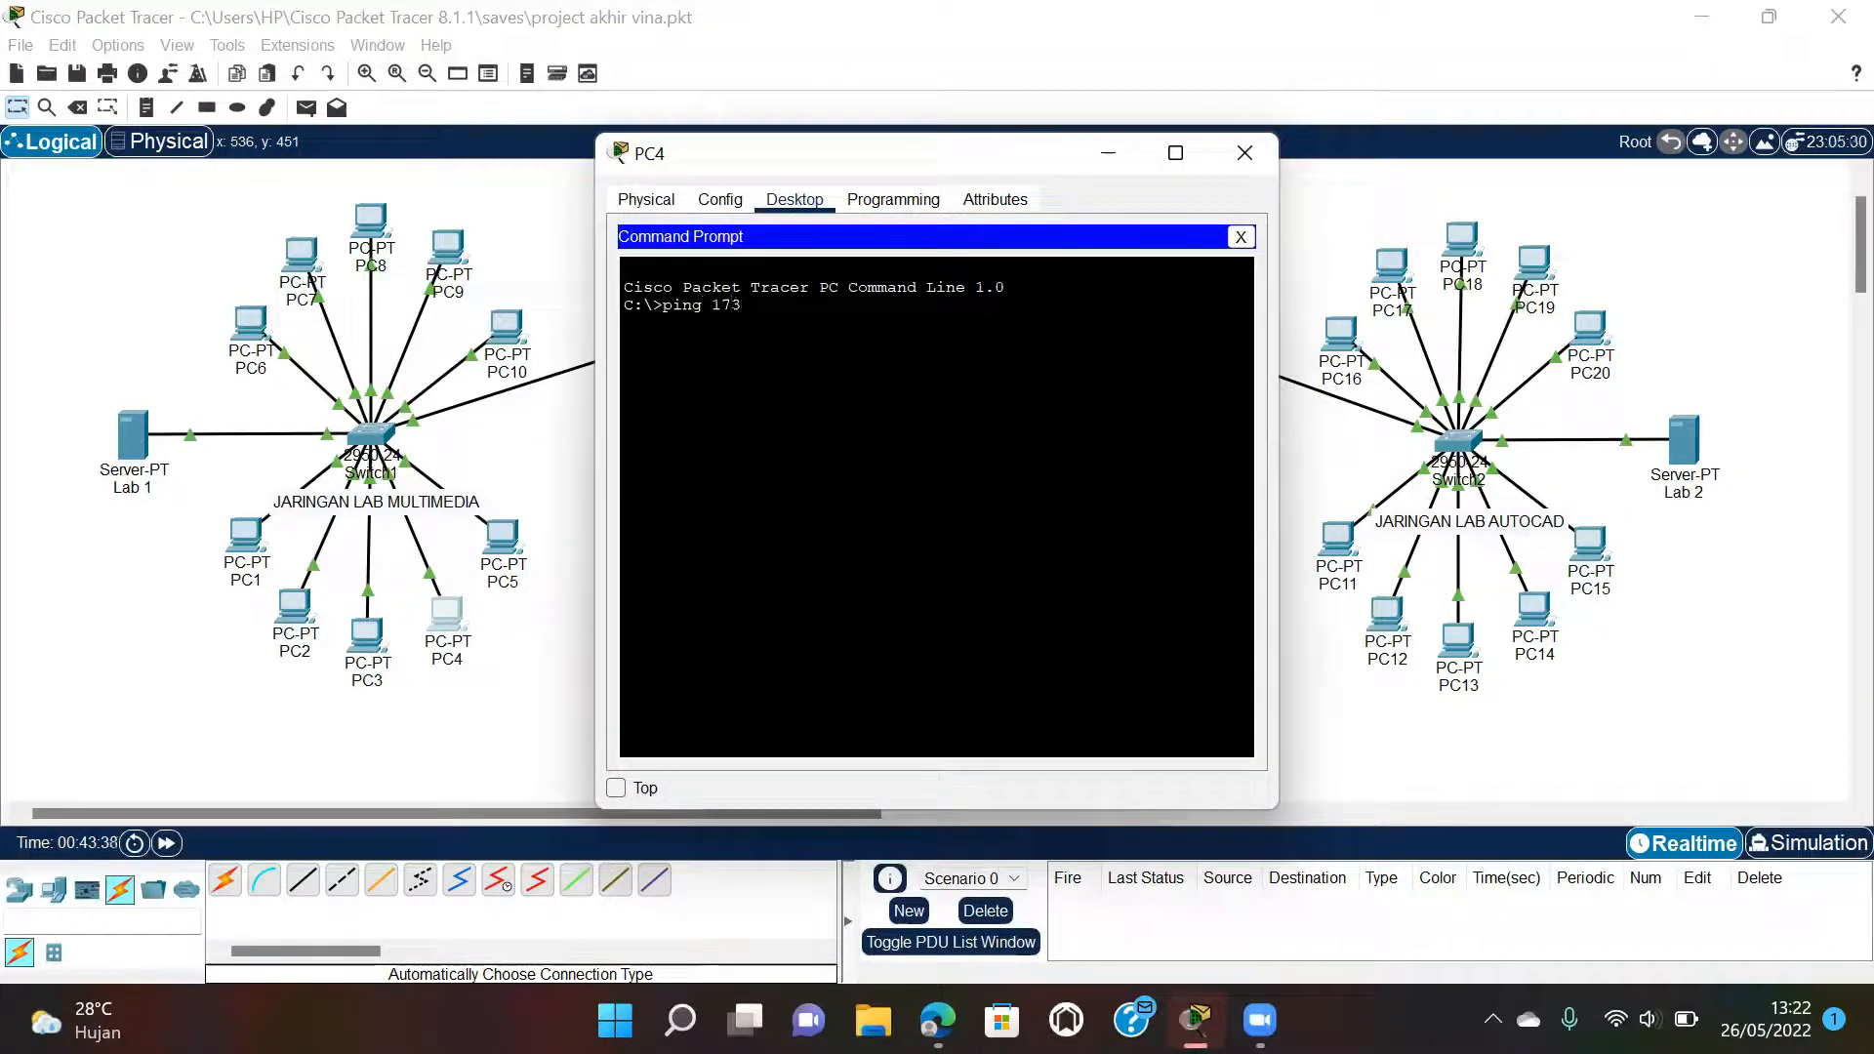
{"action": "key", "text": "BackSpace"}
{"action": "type", "text": "2.35.1.15"}
{"action": "key", "text": "Return"}
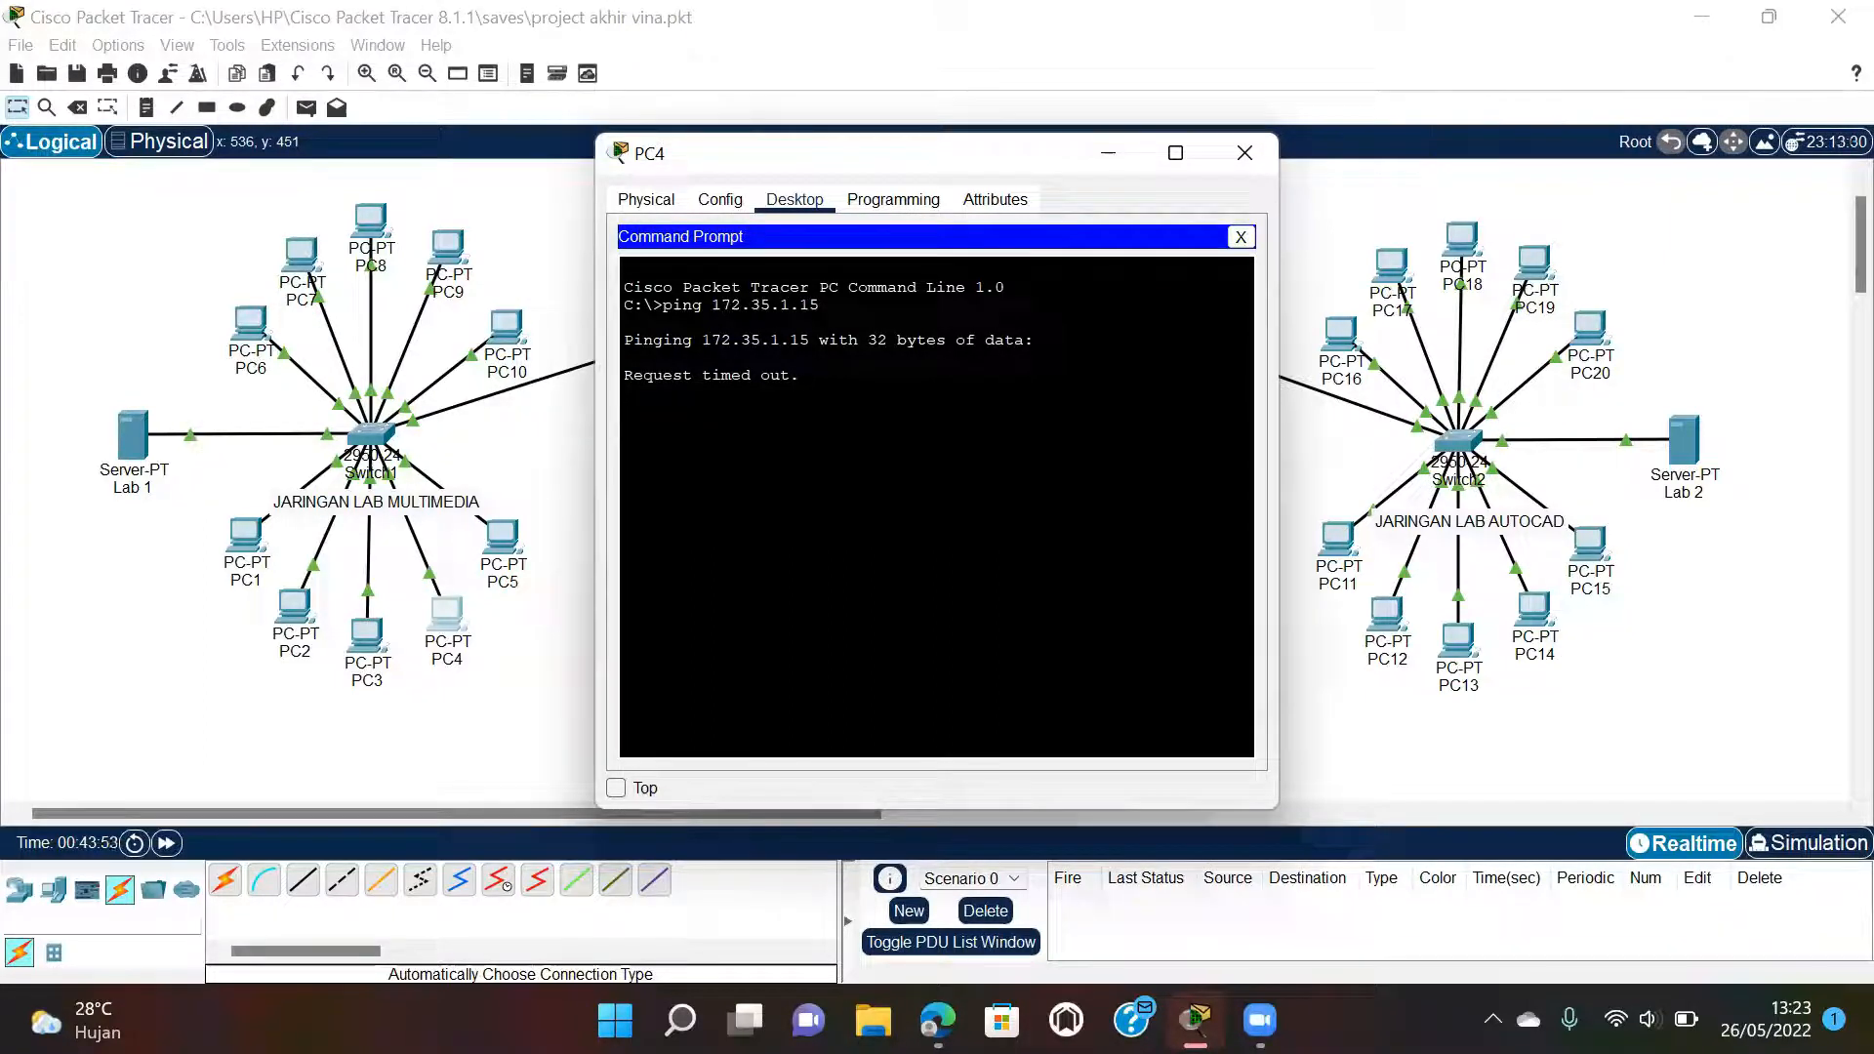
{"action": "left_click", "coordinate": [1245, 153]}
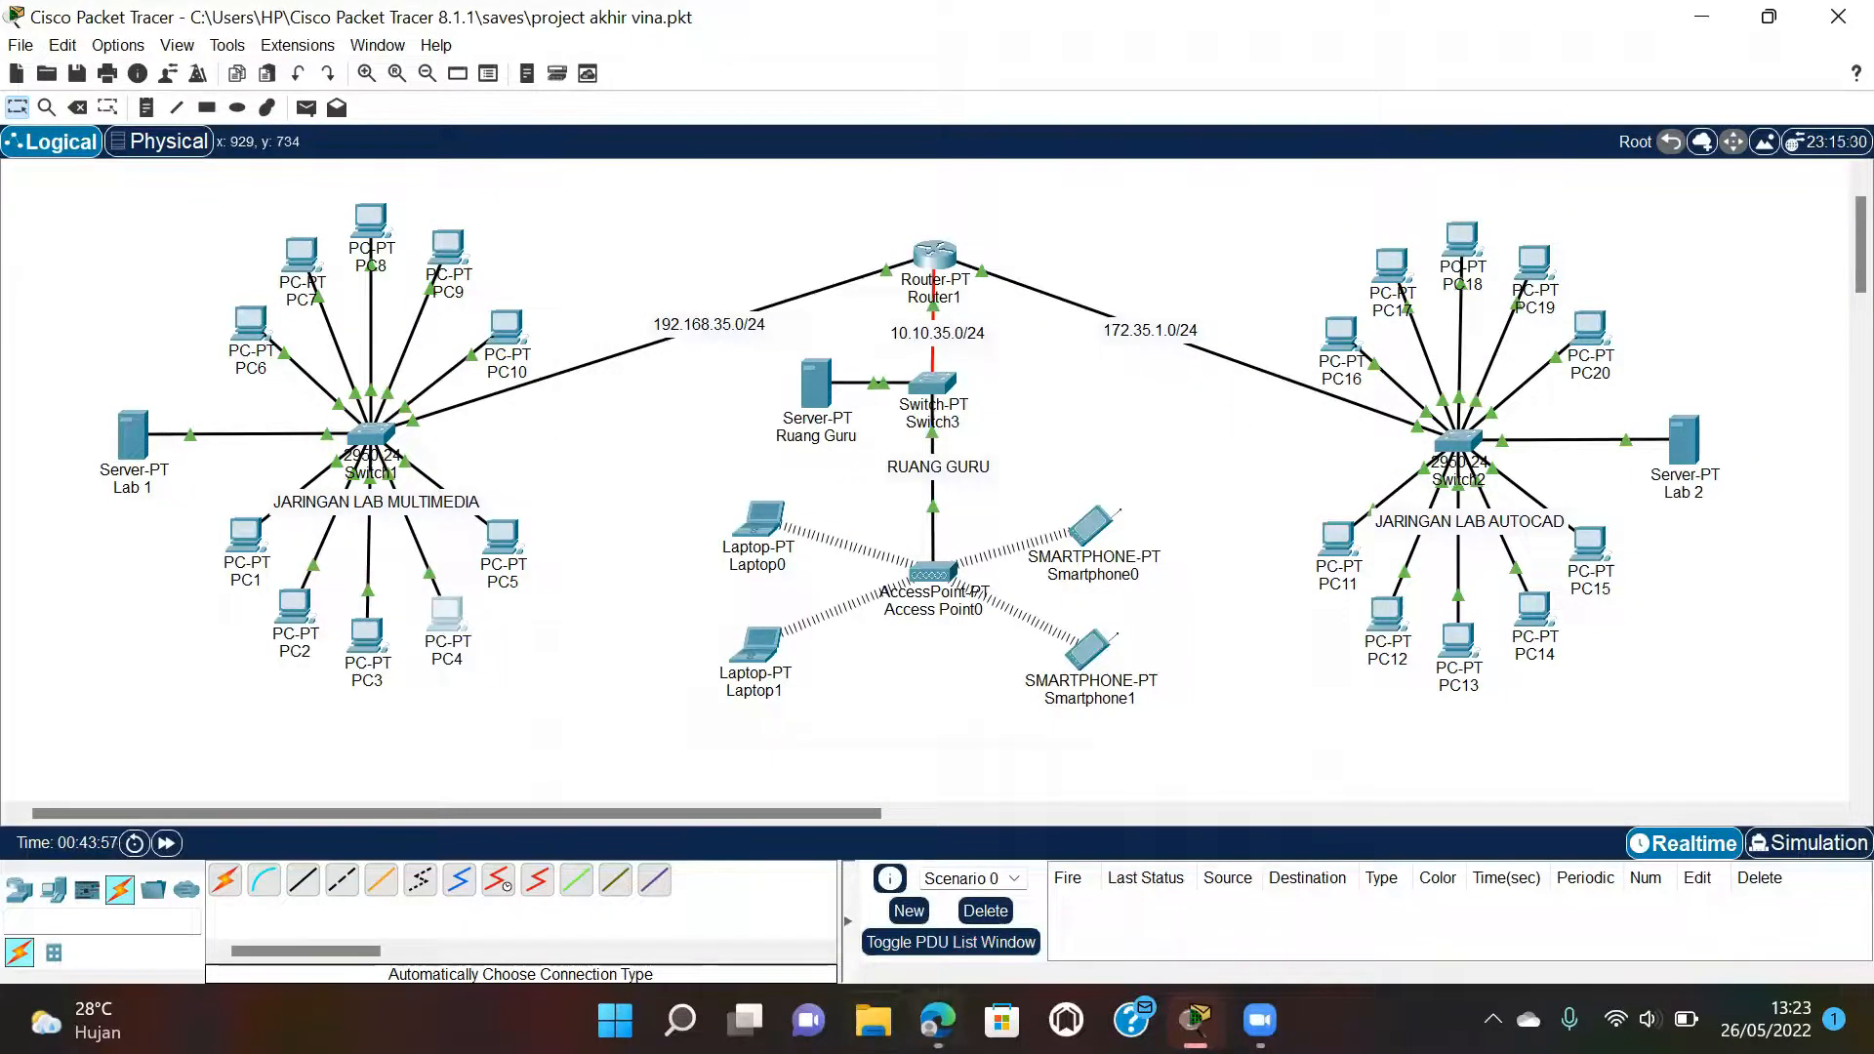
Look up the Smartphone1 check in the lab PDF, then return to Packet Tracer.
{"action": "mouse_move", "coordinate": [937, 1020]}
{"action": "left_click", "coordinate": [922, 868]}
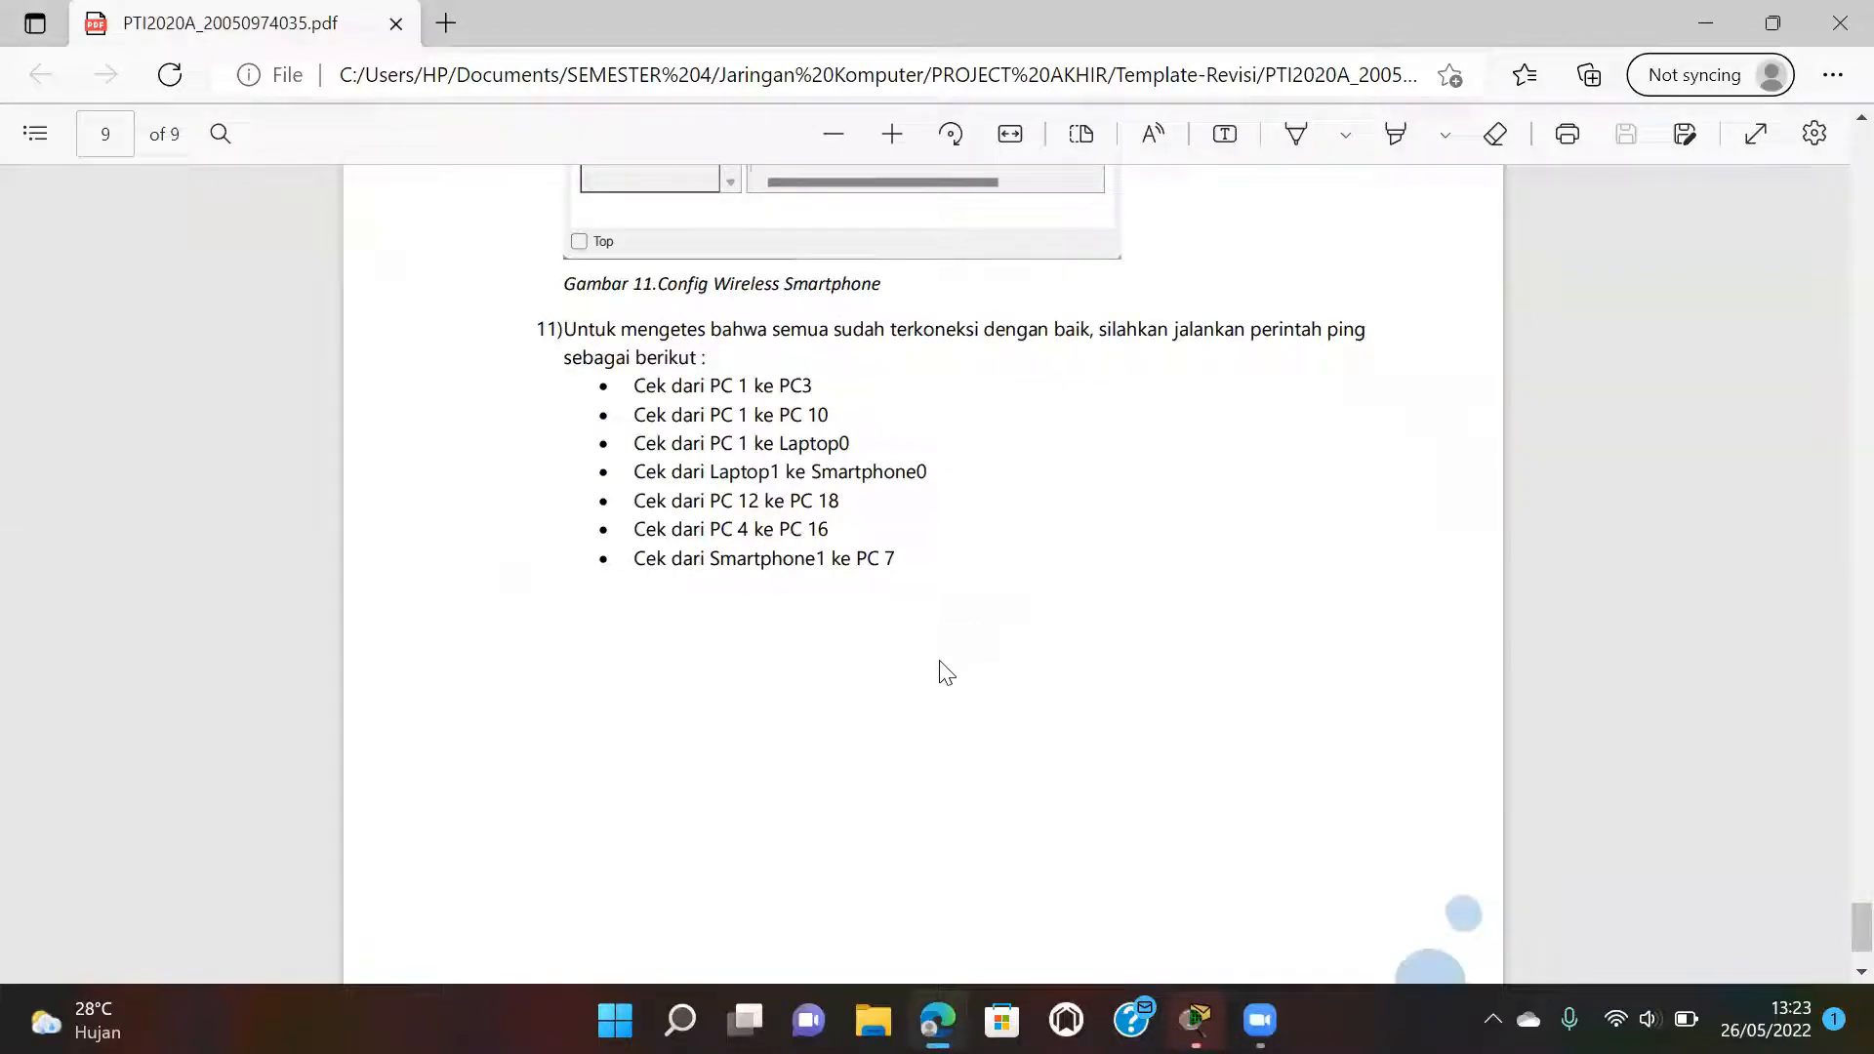
{"action": "mouse_move", "coordinate": [1194, 1020]}
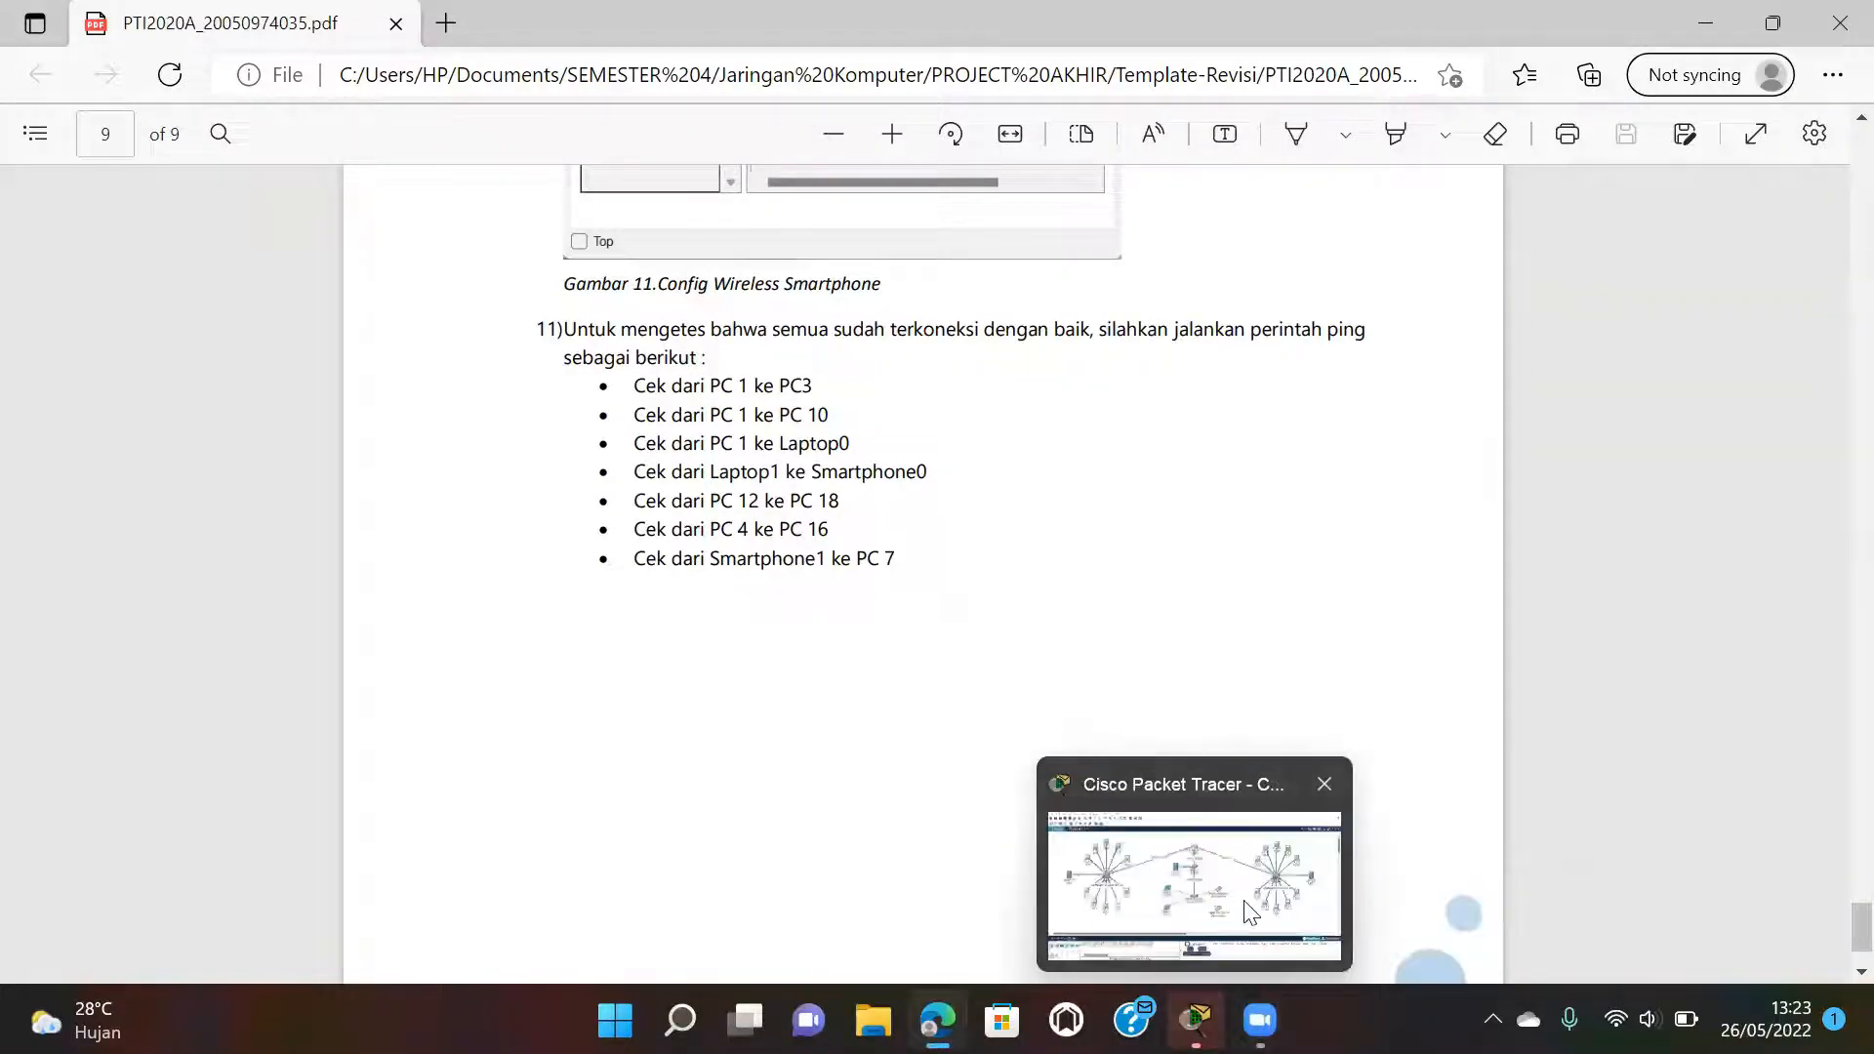
{"action": "left_click", "coordinate": [1249, 912]}
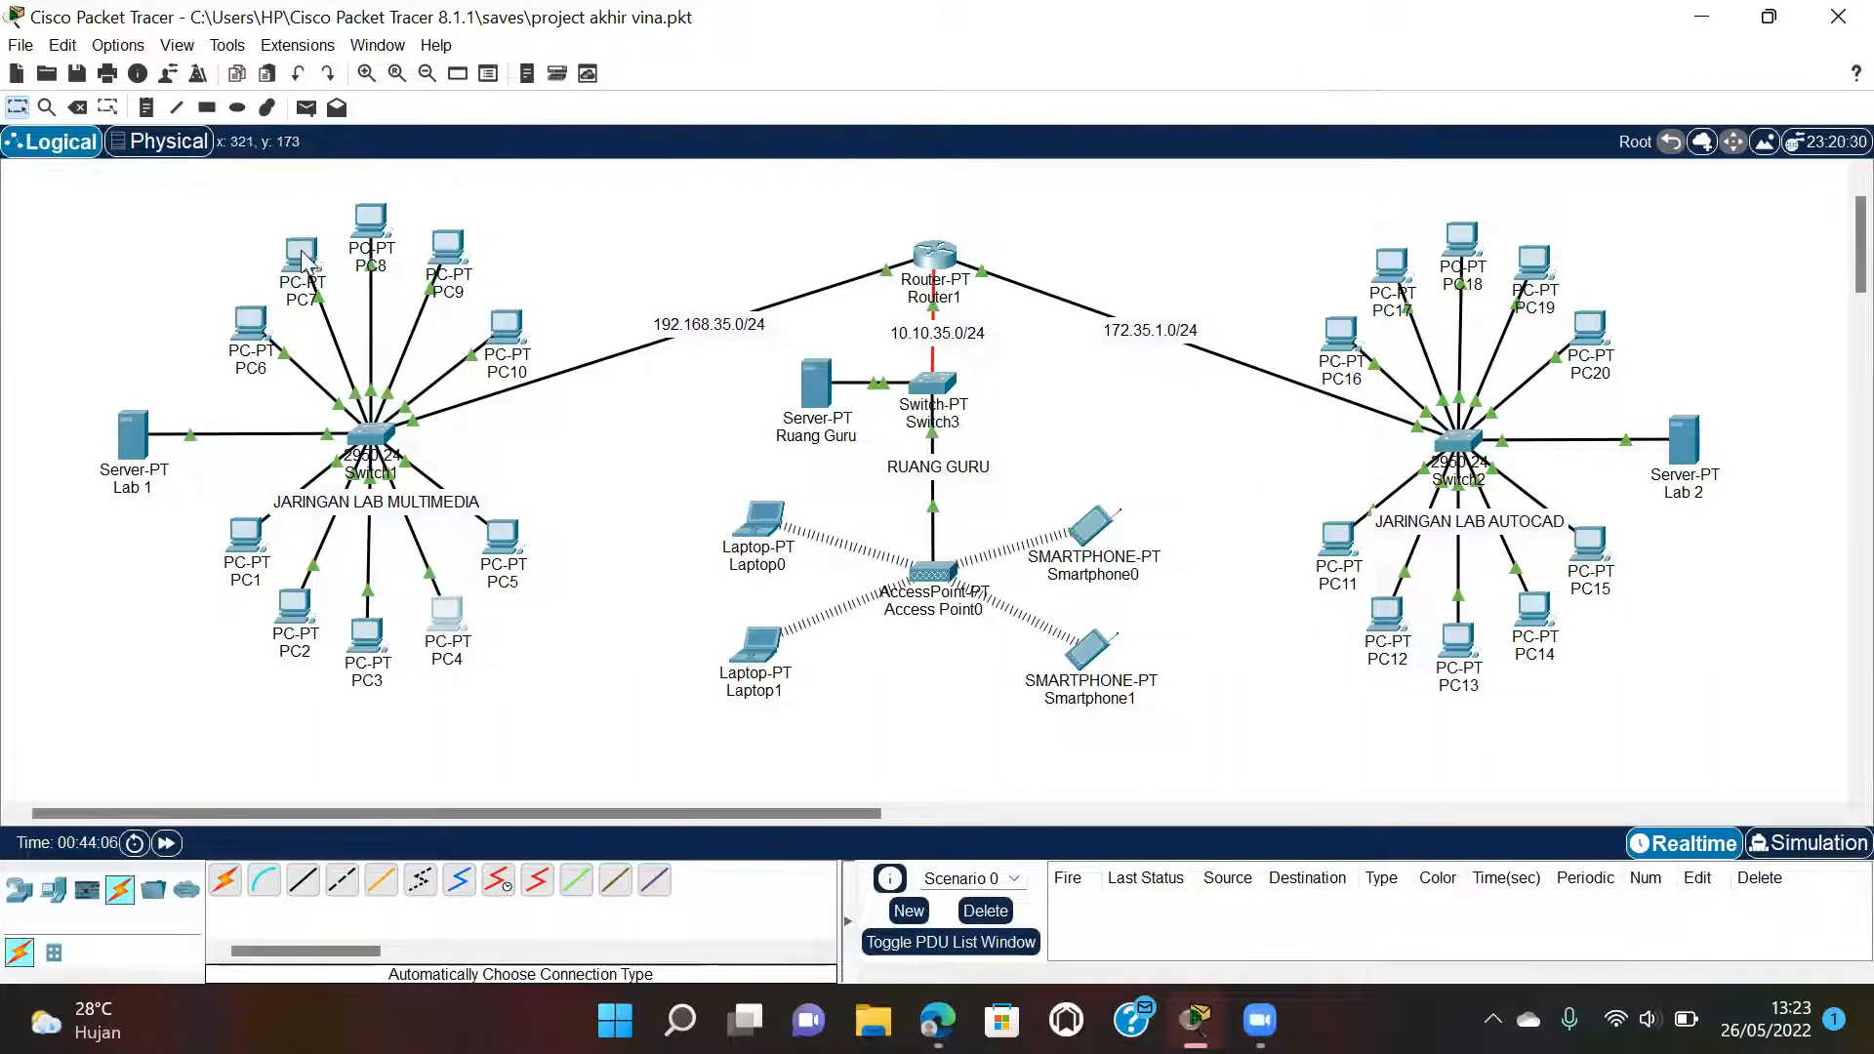
Ping PC7 at 192.168.35.16 from Smartphone1's command prompt, then close Smartphone1.
{"action": "mouse_move", "coordinate": [304, 262]}
{"action": "left_click", "coordinate": [1090, 649]}
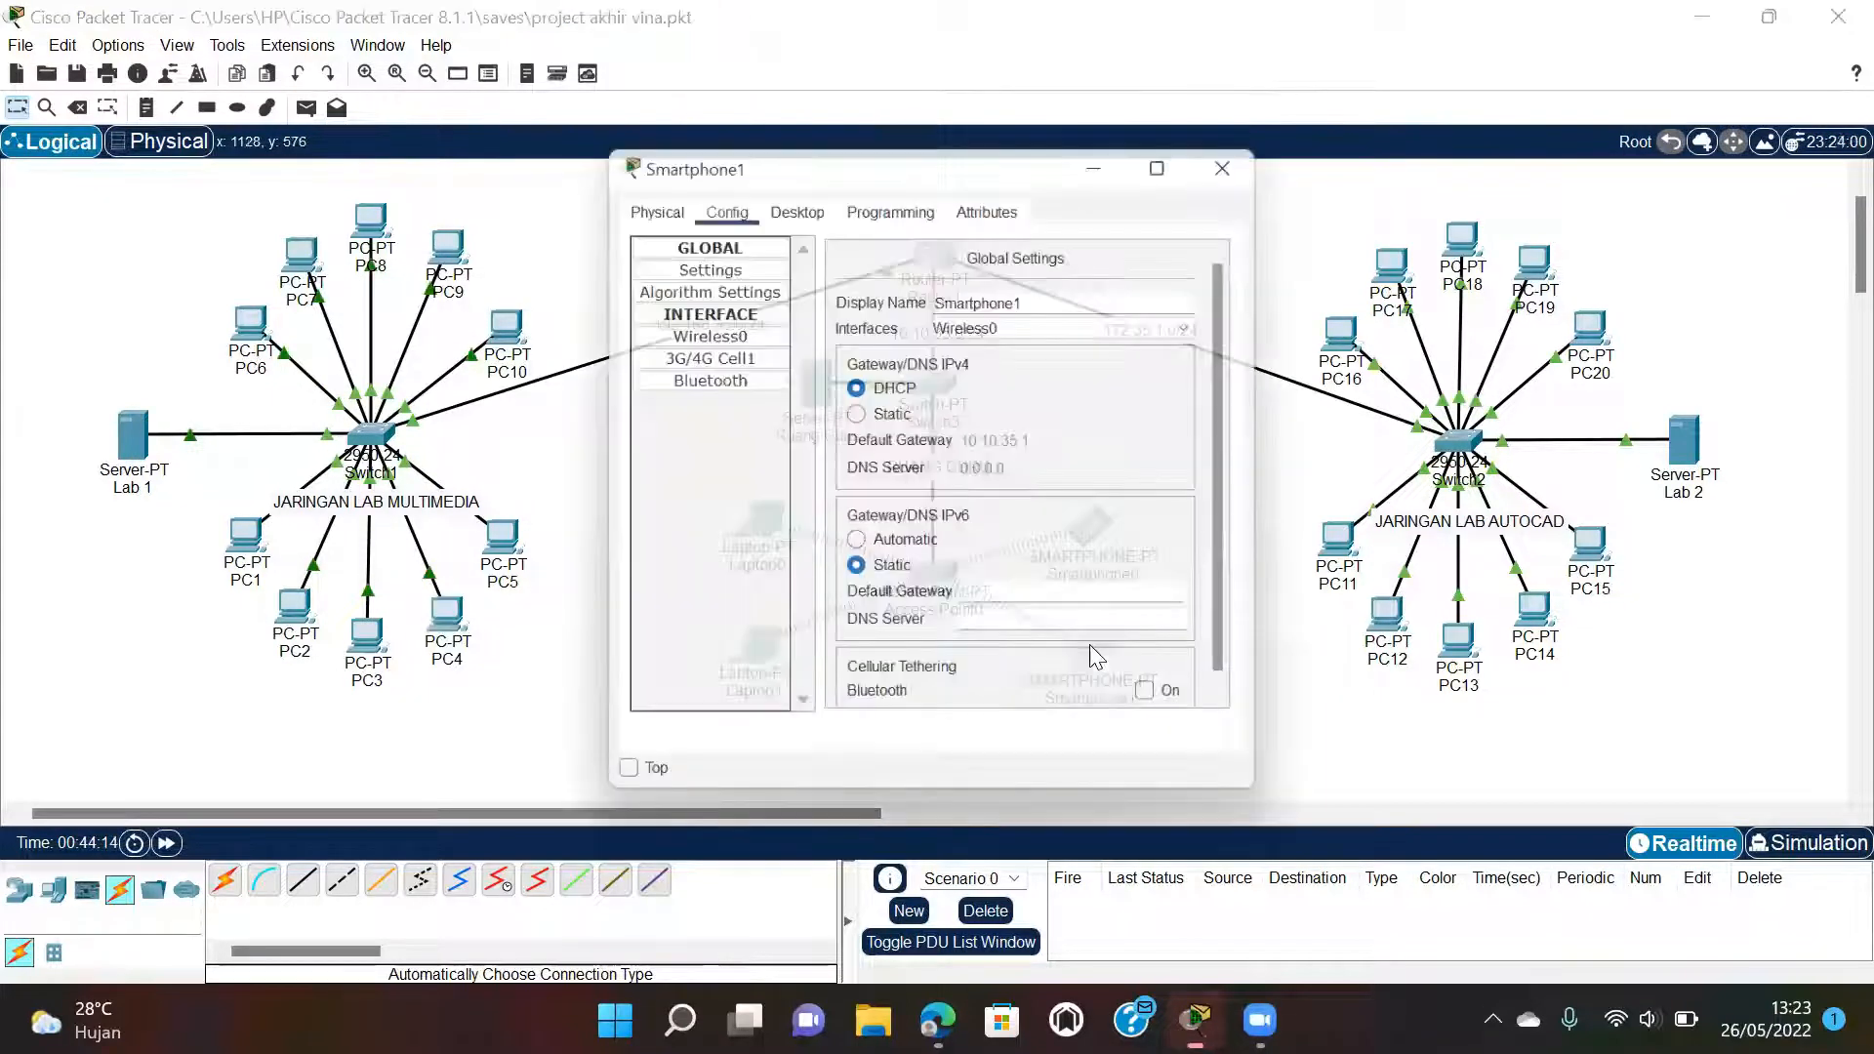
{"action": "left_click", "coordinate": [794, 199]}
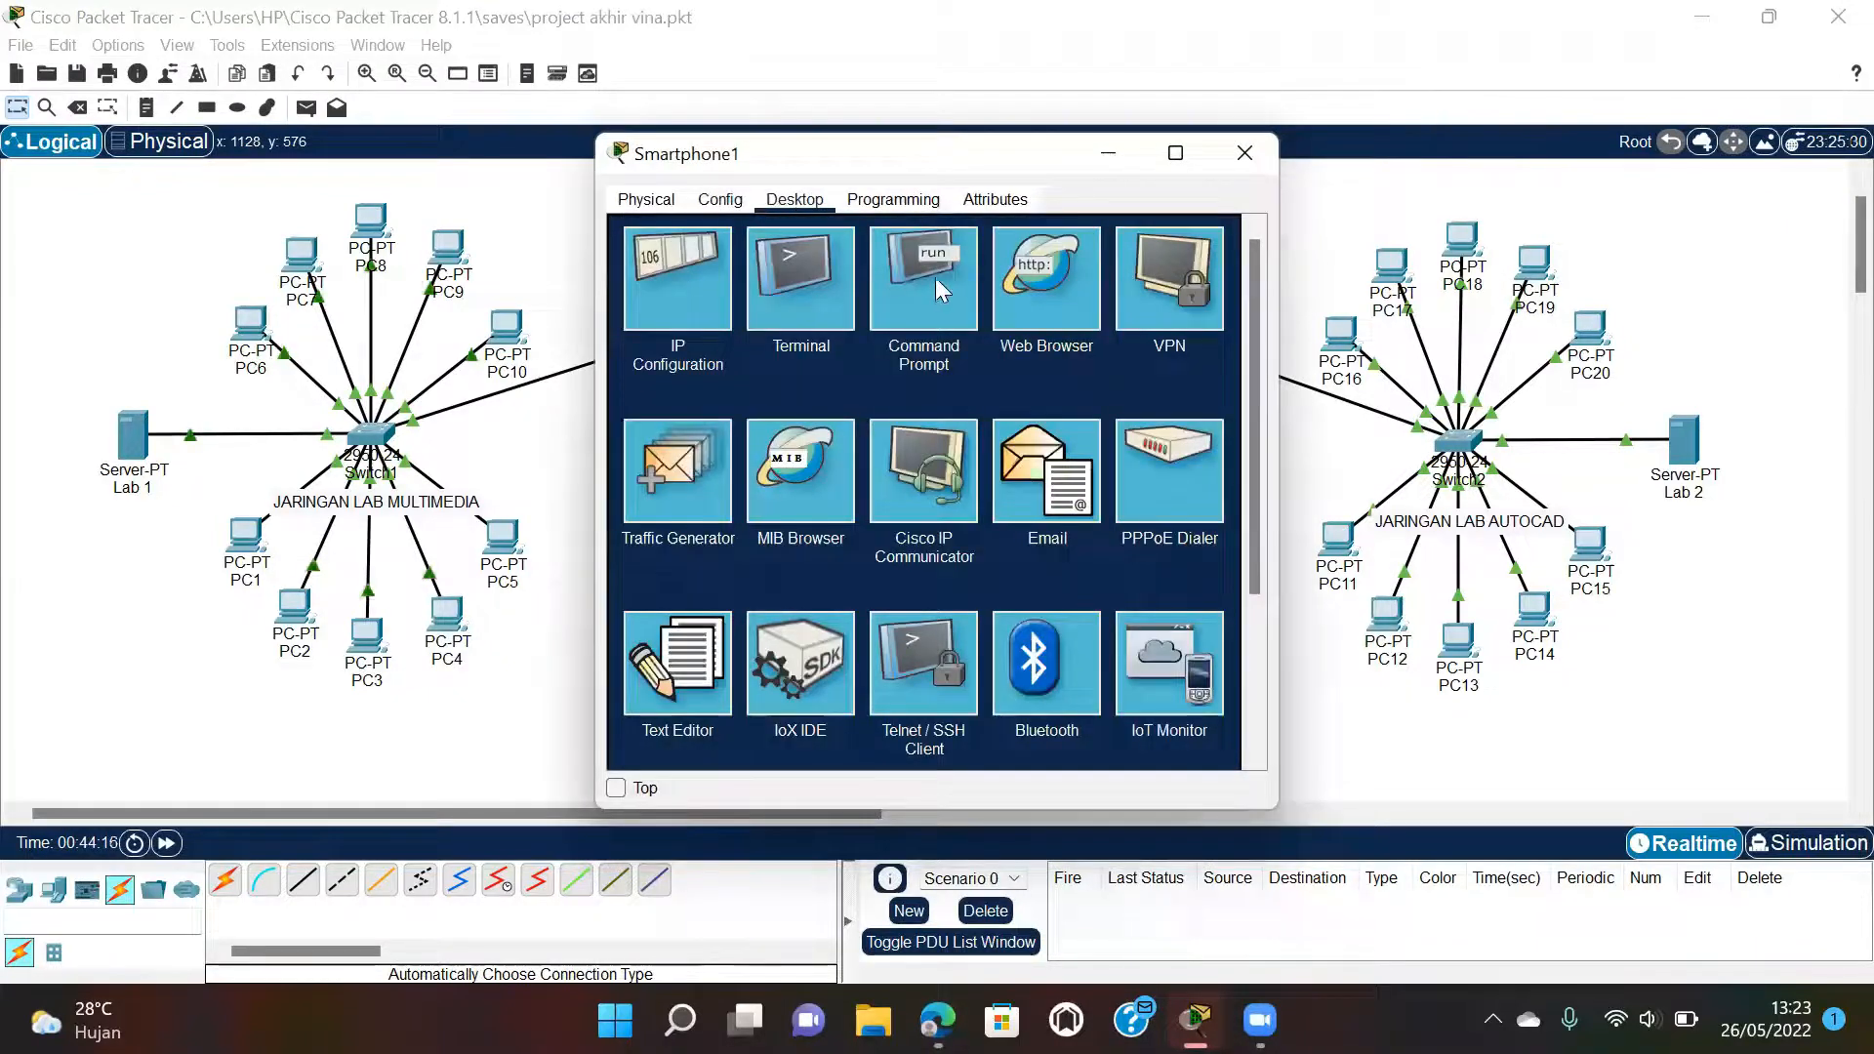
{"action": "left_click", "coordinate": [880, 290]}
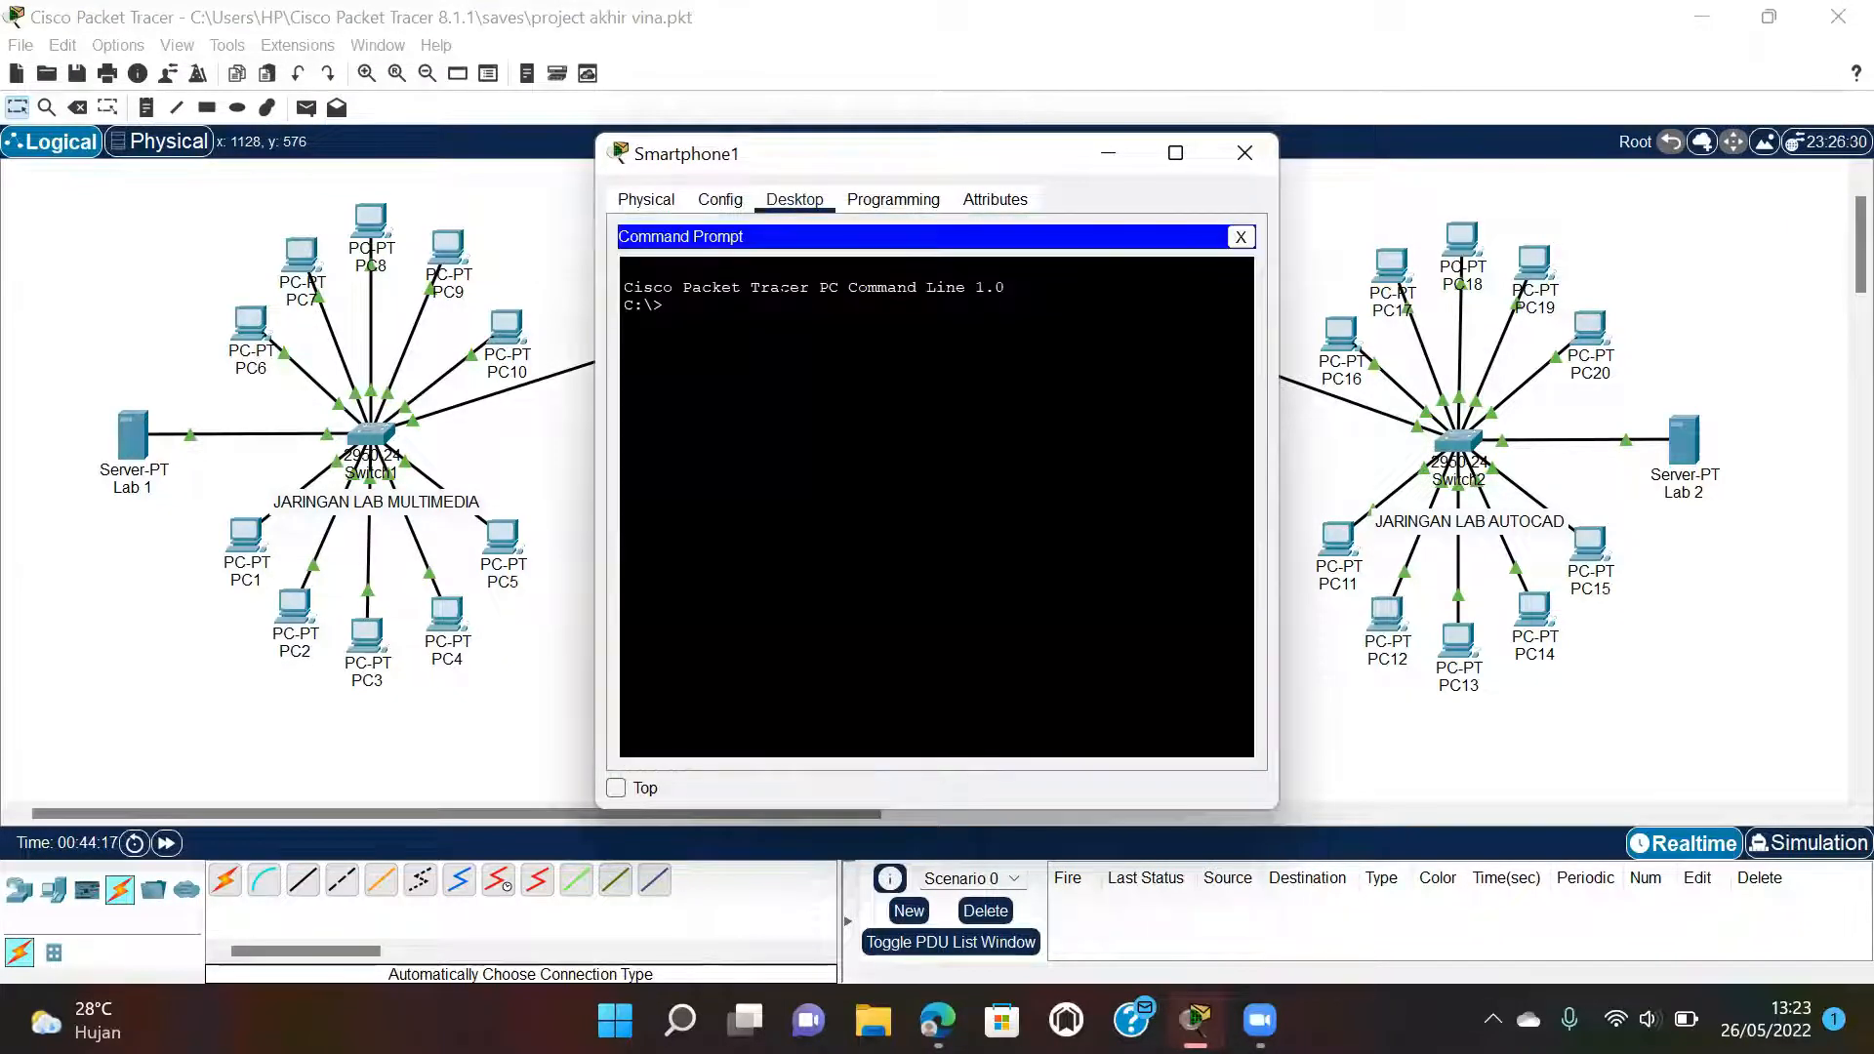
{"action": "type", "text": "ping 192"}
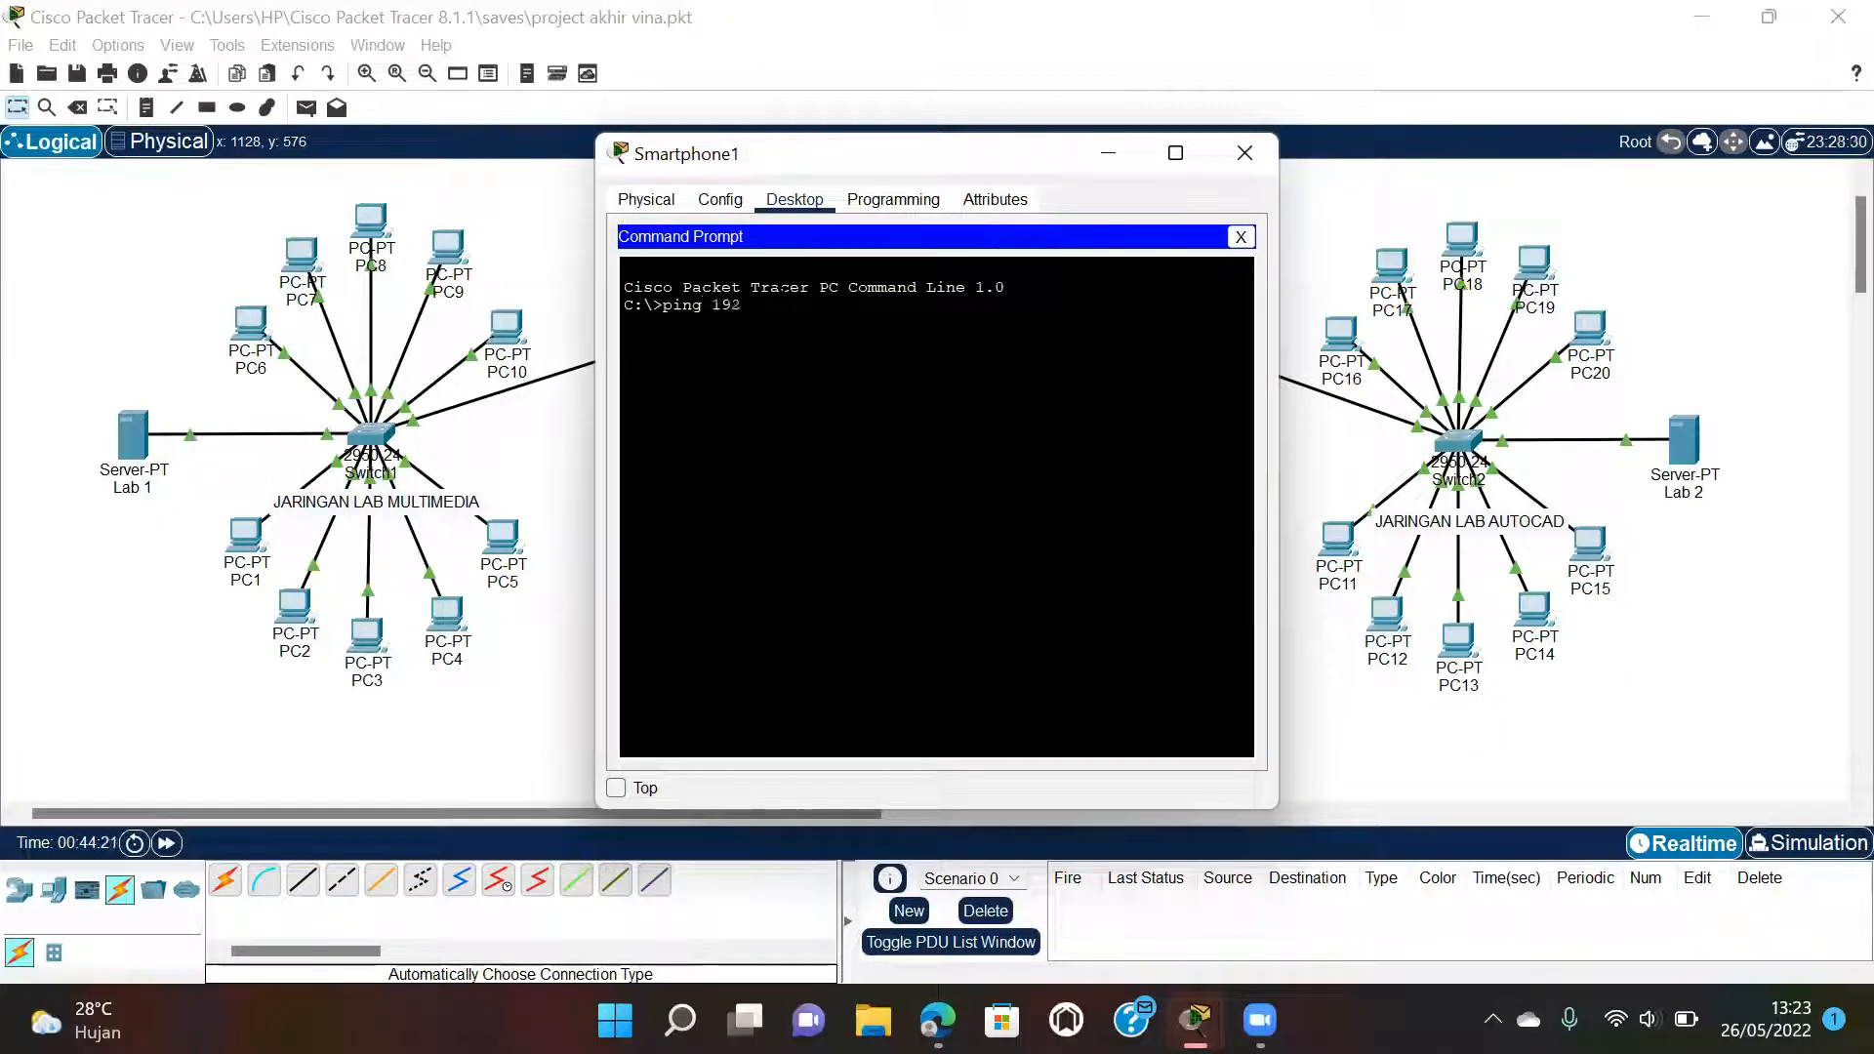
{"action": "type", "text": ".168."}
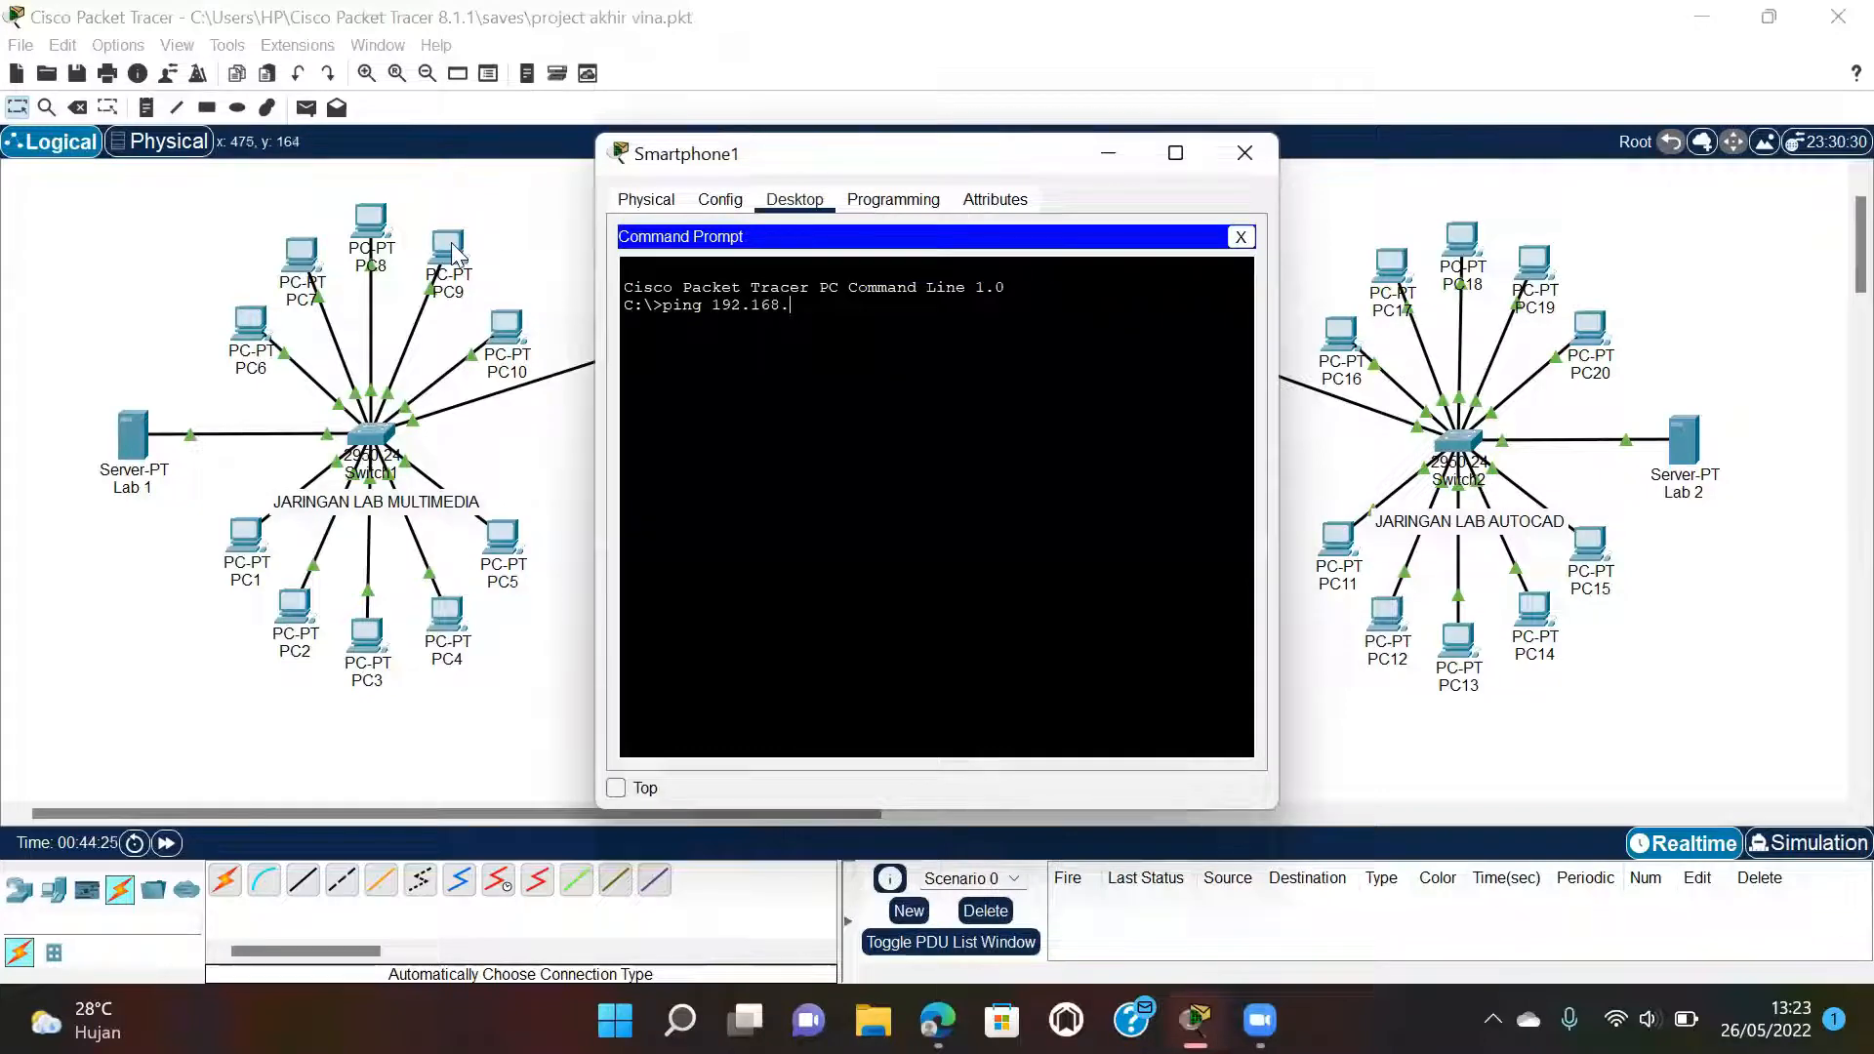
{"action": "left_click", "coordinate": [545, 257]}
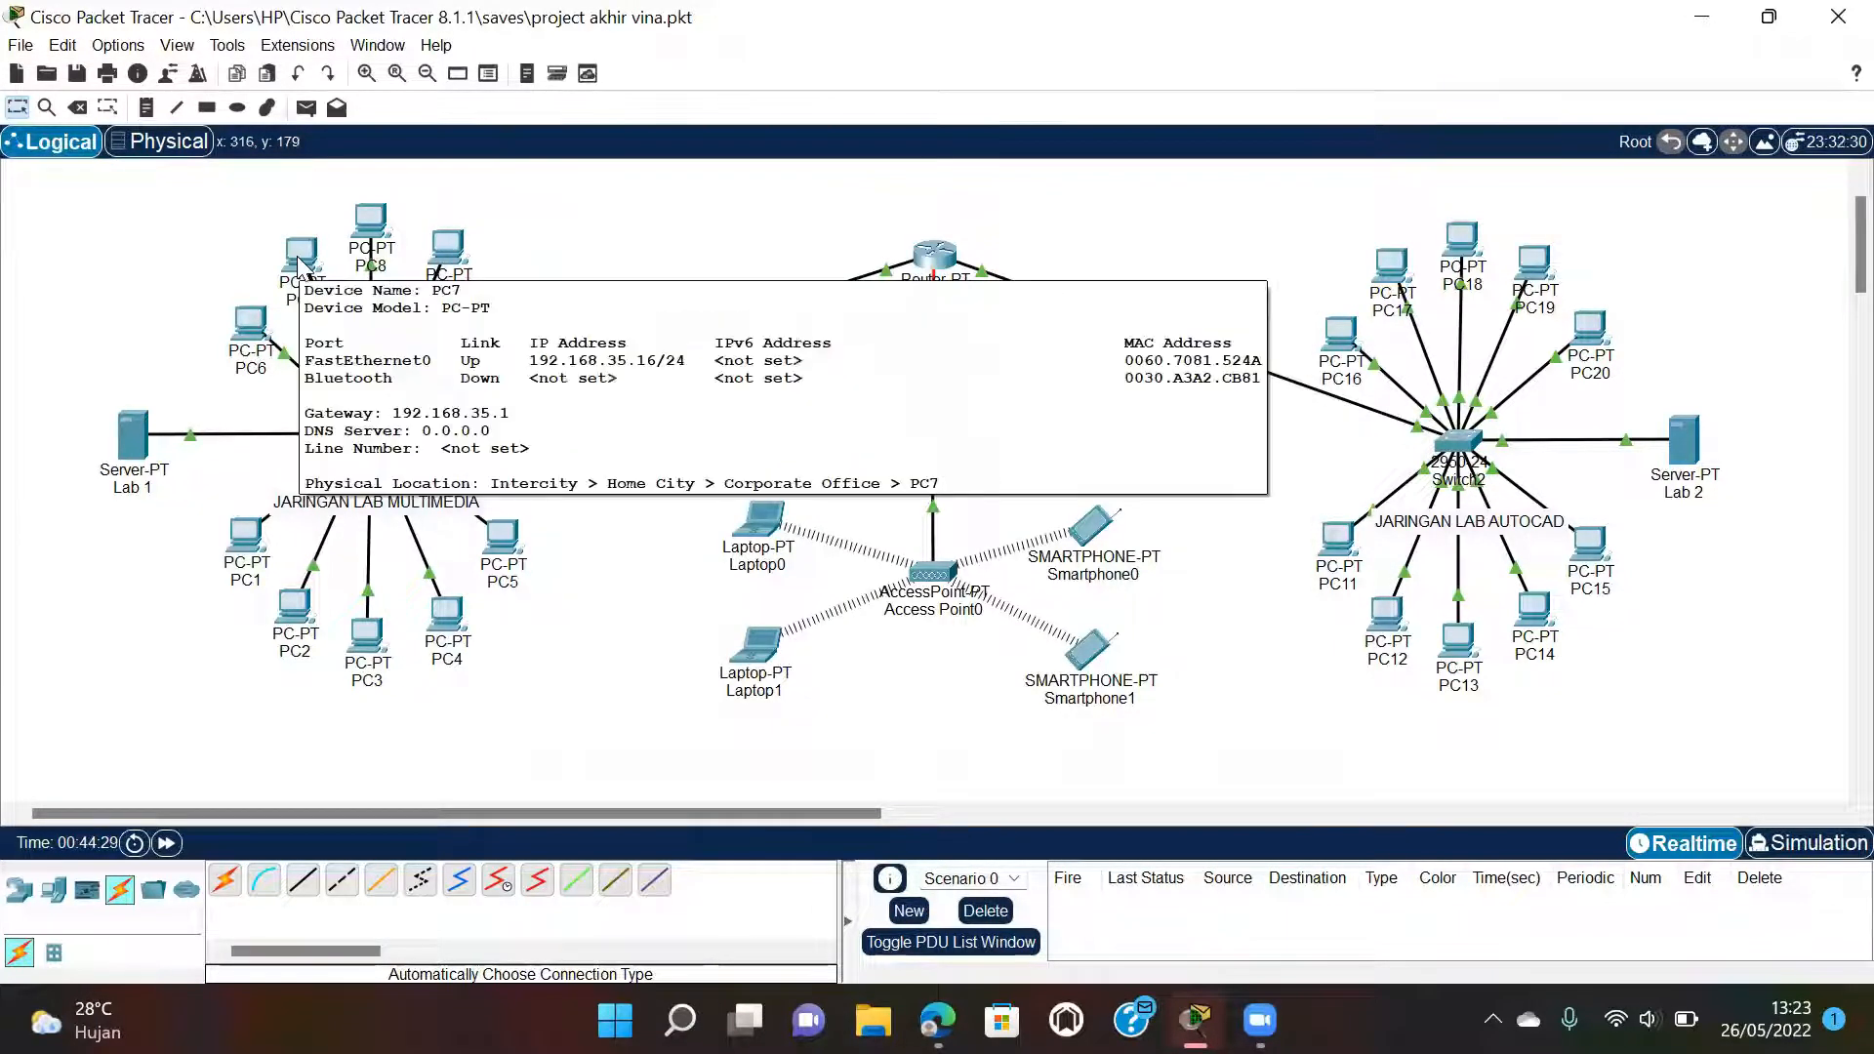
{"action": "mouse_move", "coordinate": [1195, 1020]}
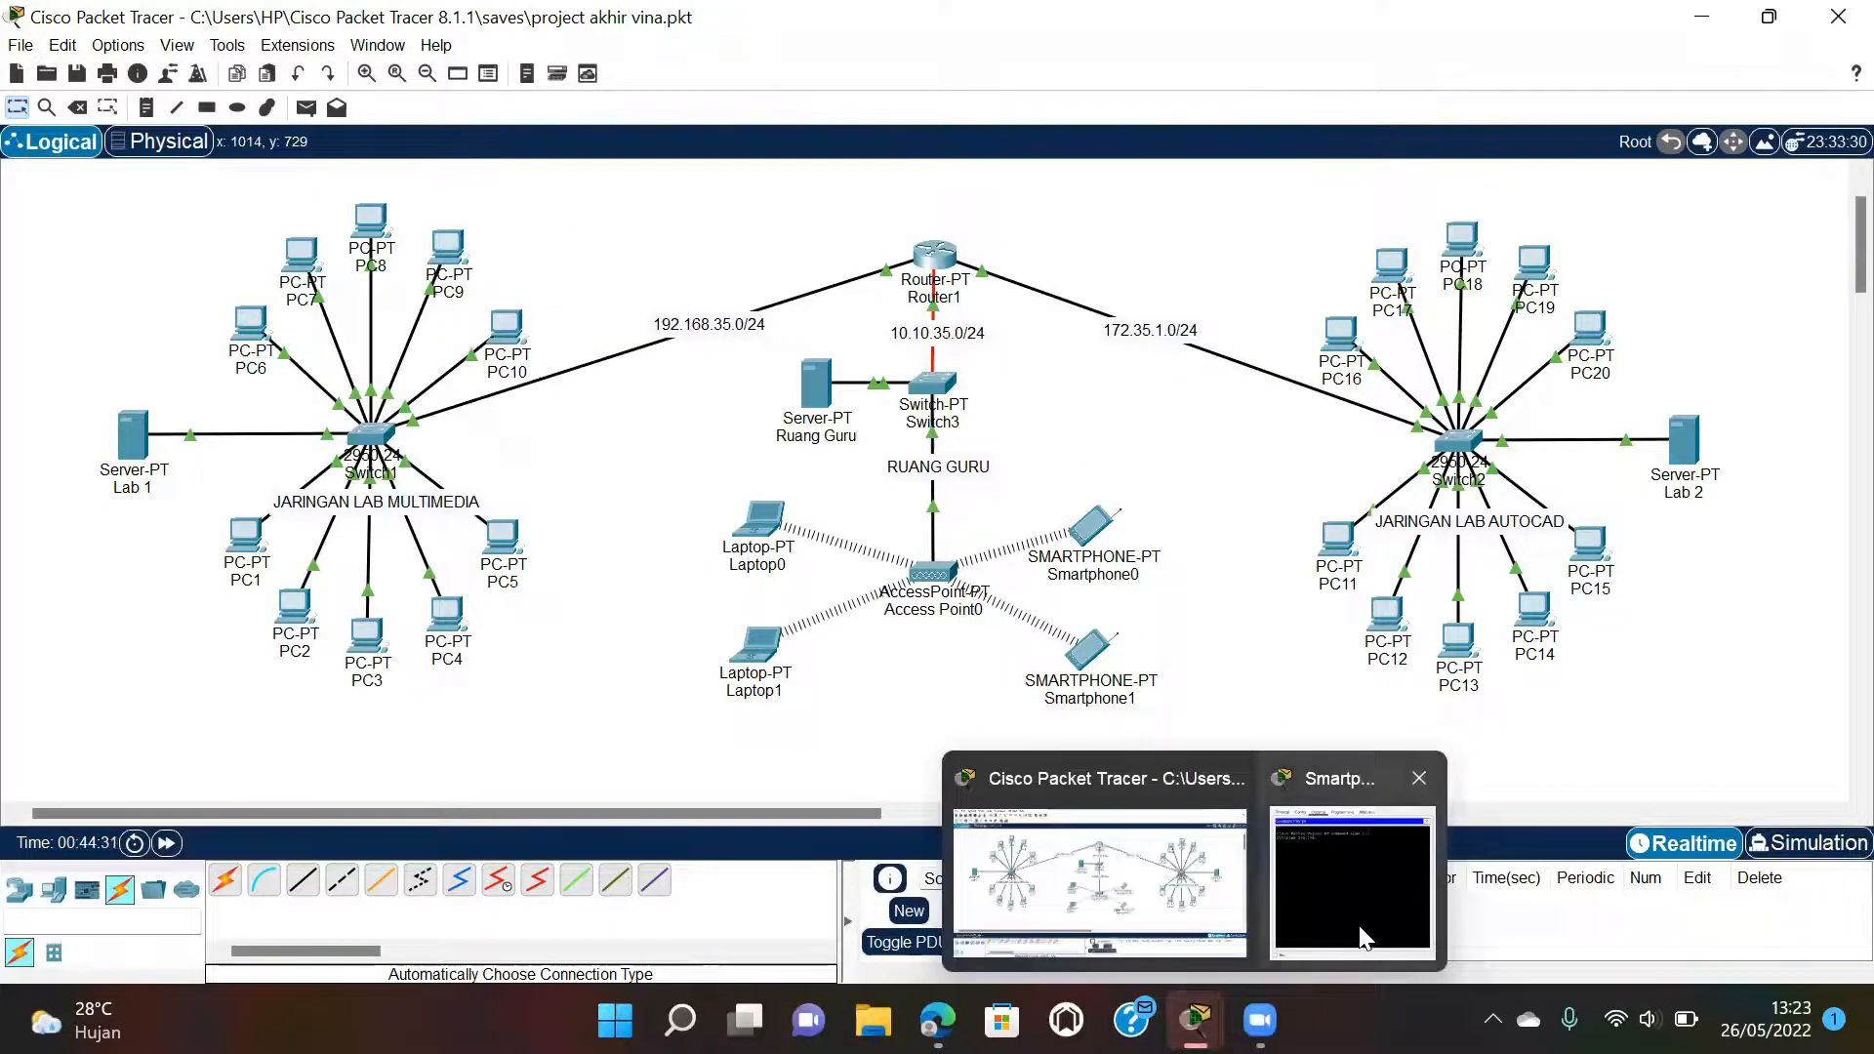
{"action": "left_click", "coordinate": [1355, 858]}
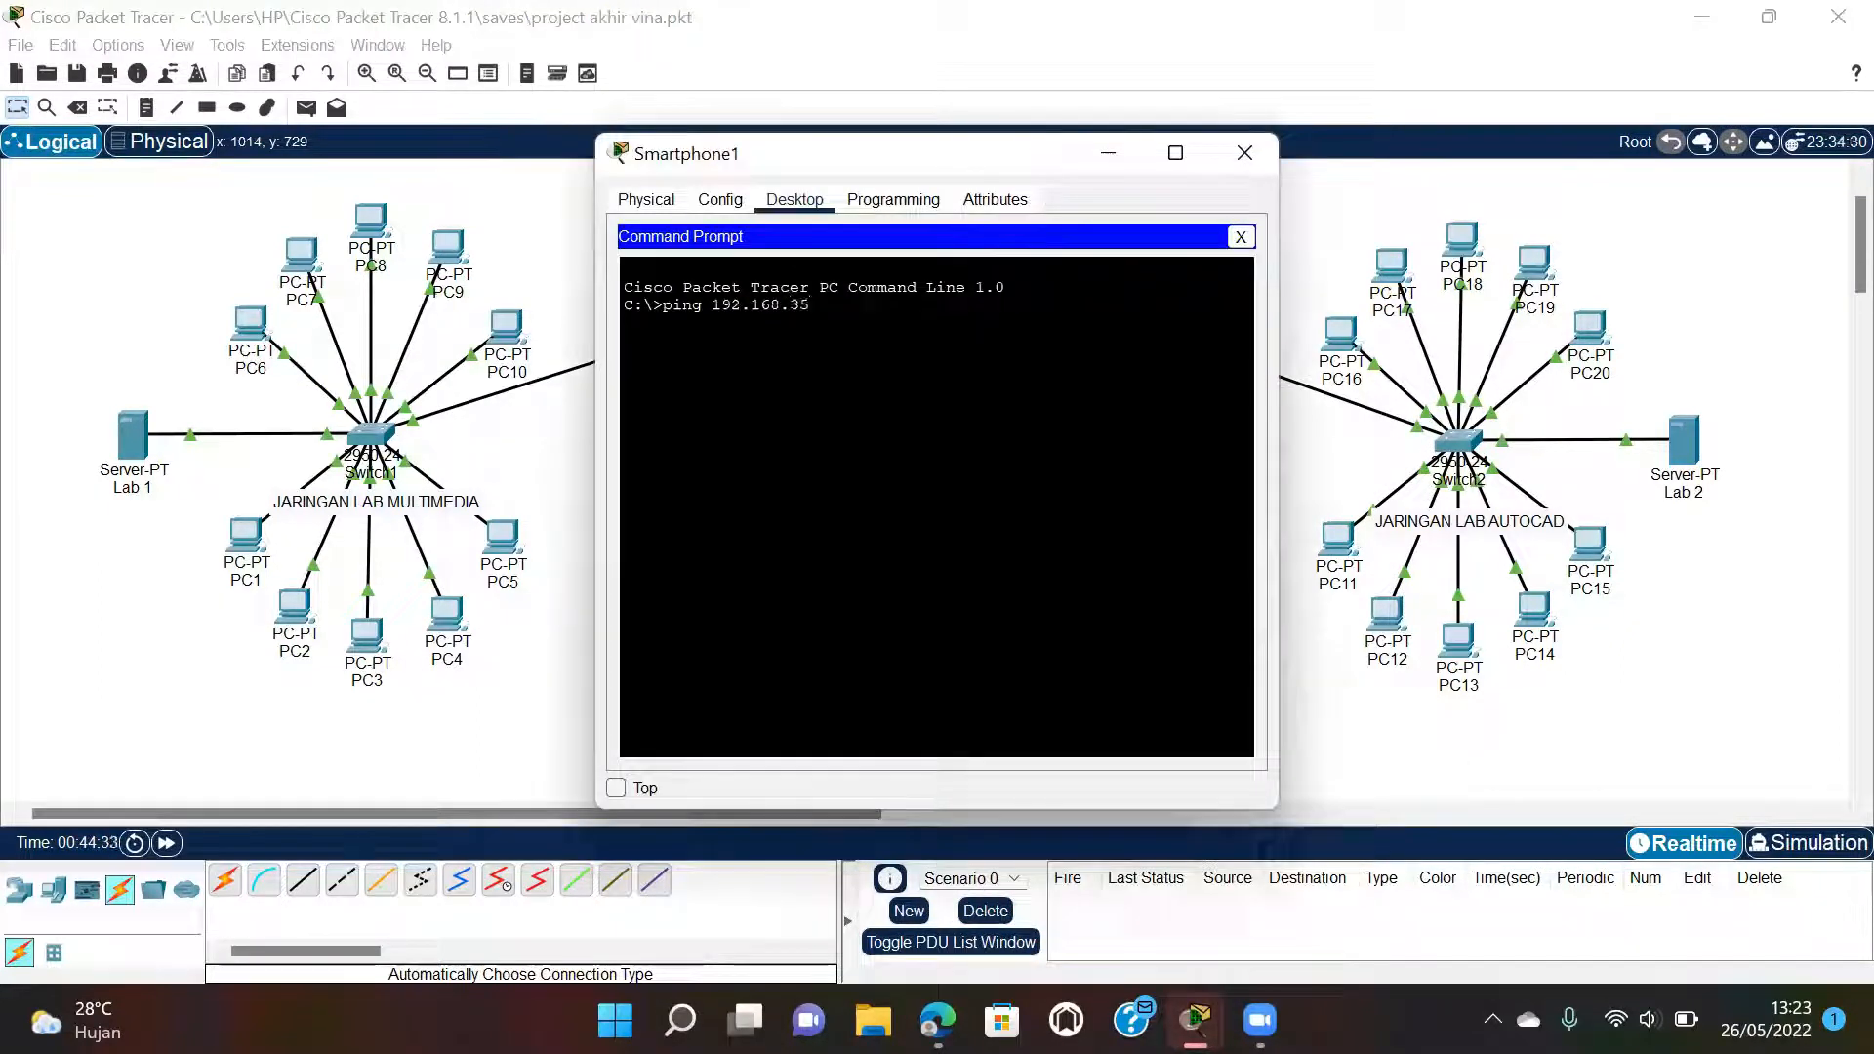
{"action": "type", "text": ".16"}
{"action": "key", "text": "Return"}
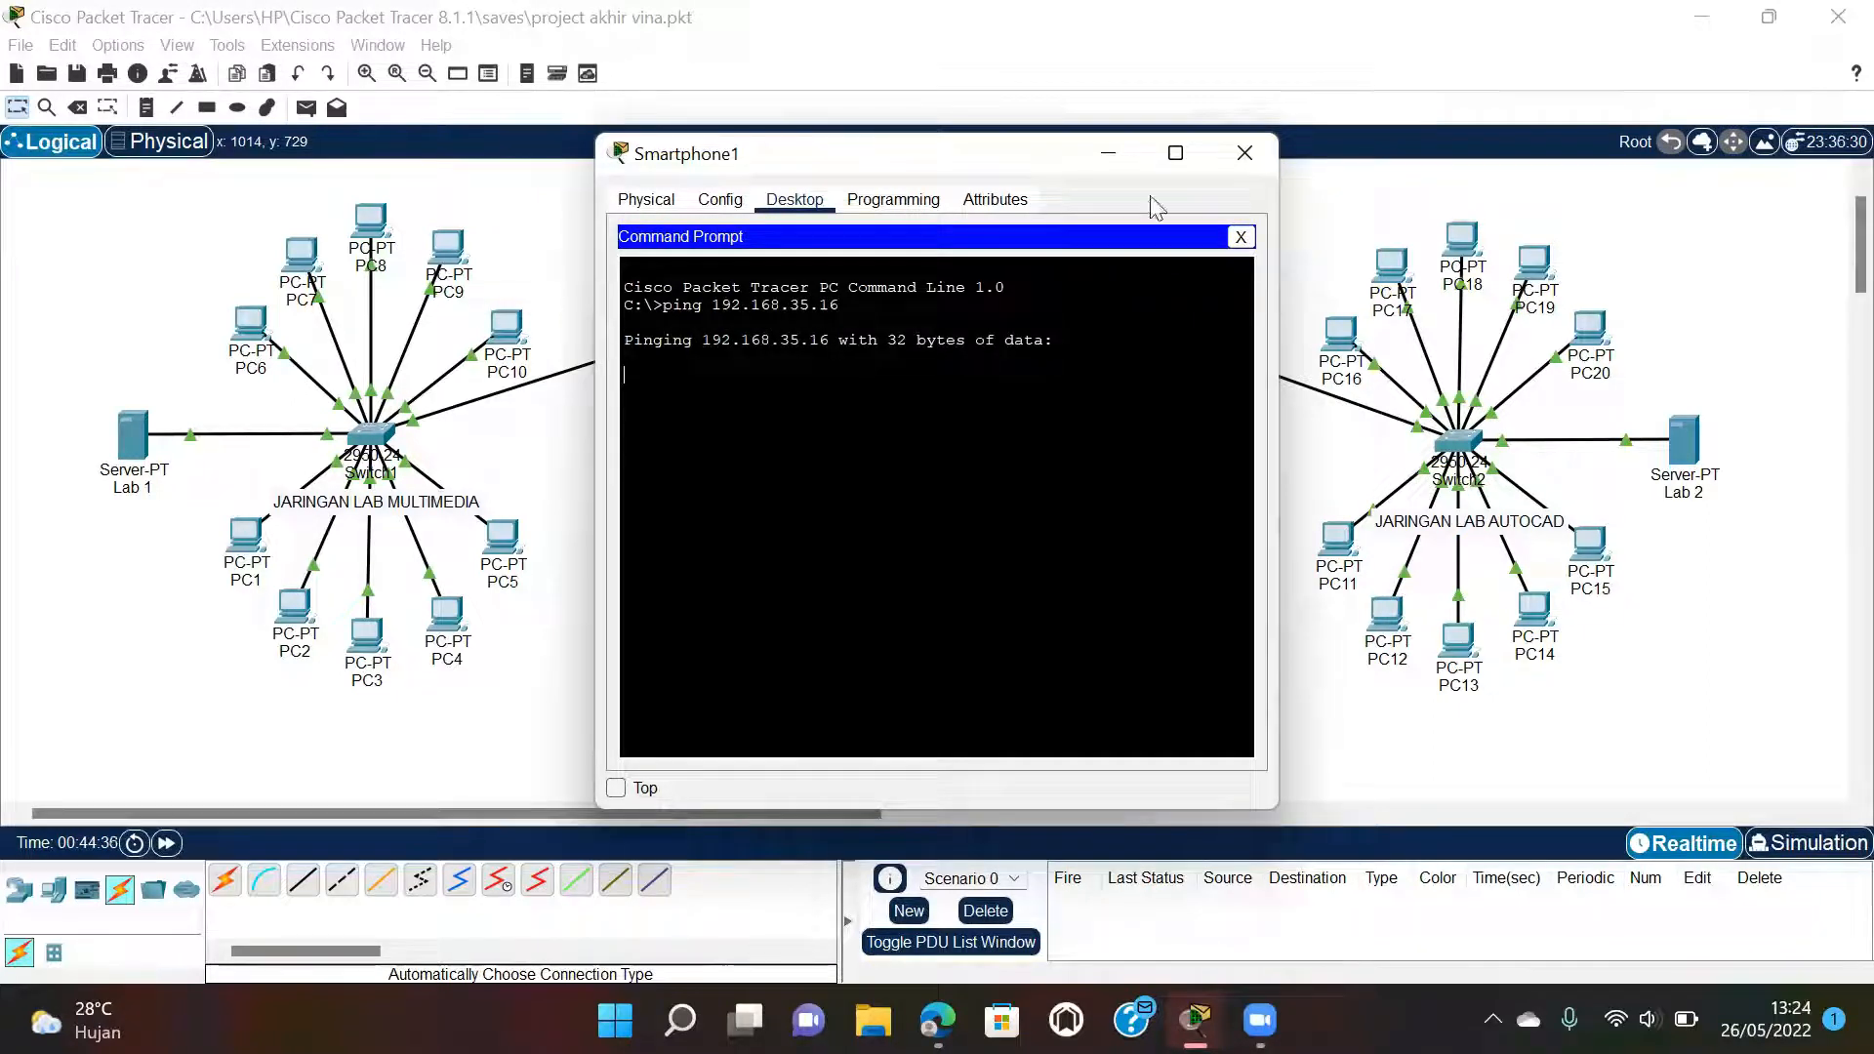
{"action": "left_click", "coordinate": [1247, 153]}
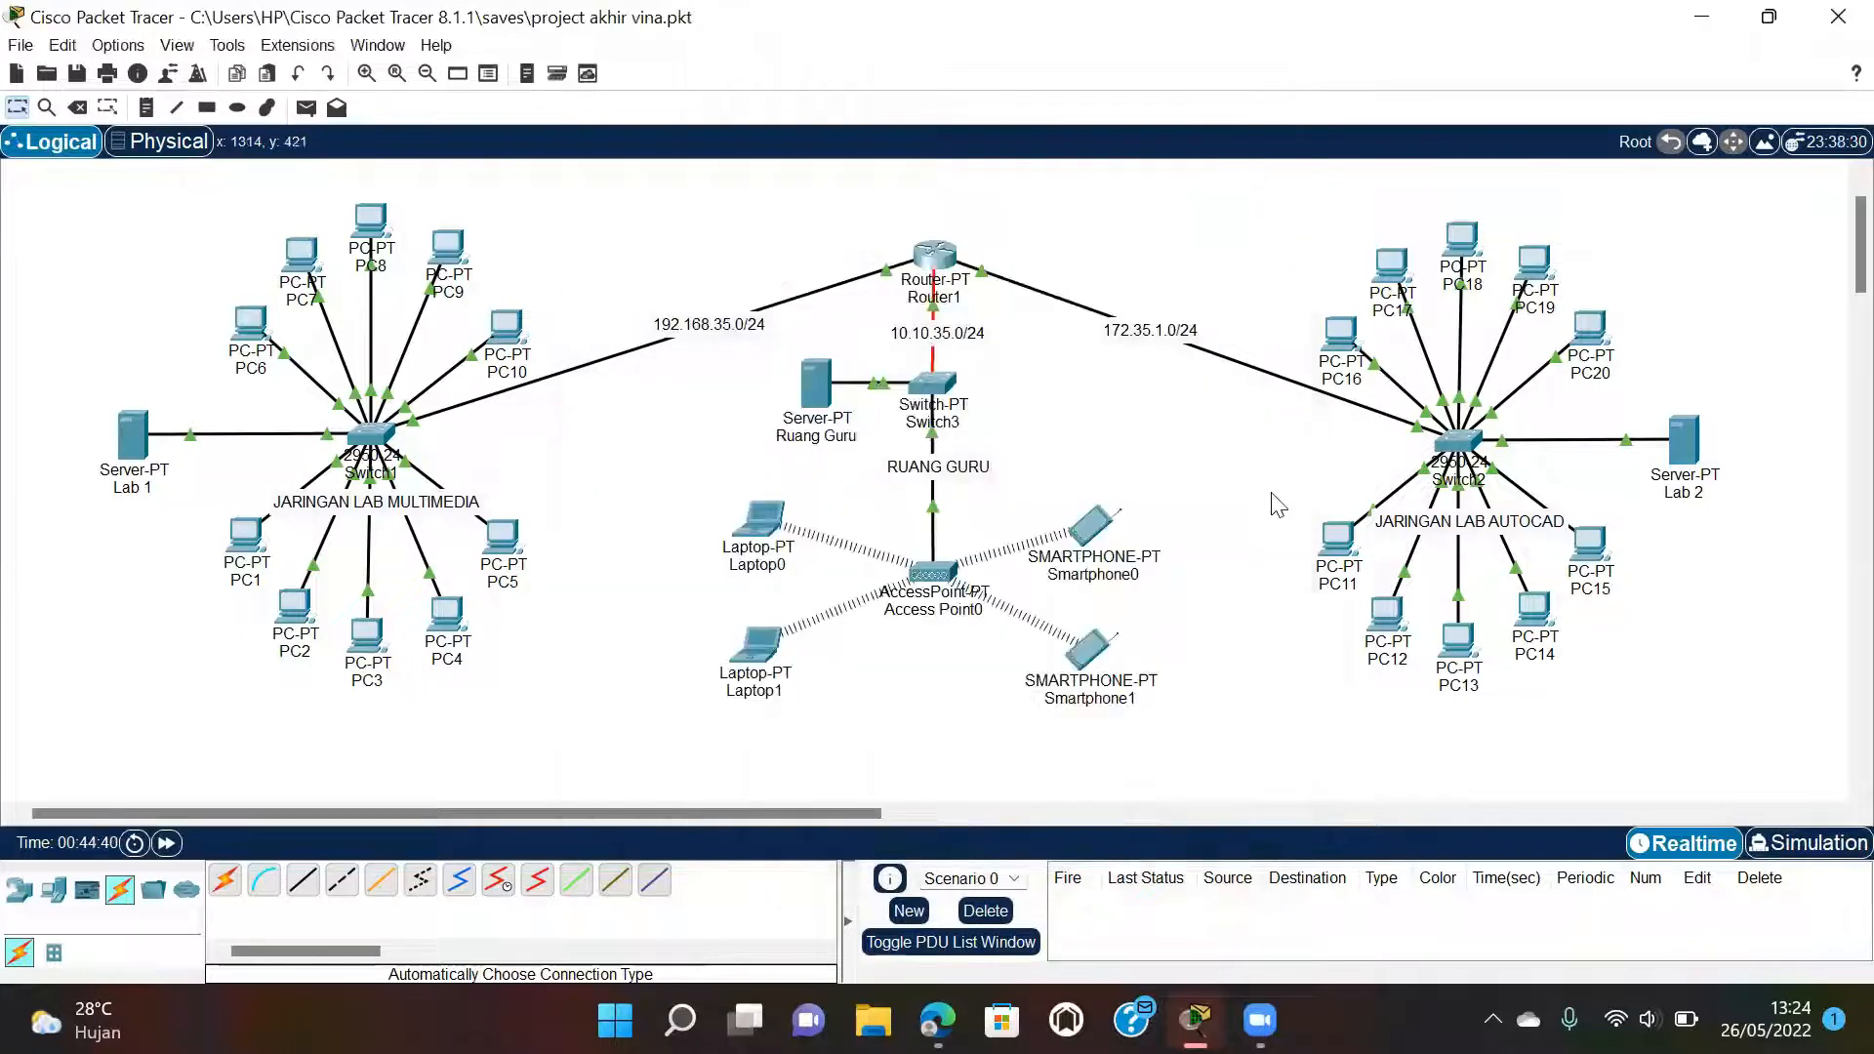